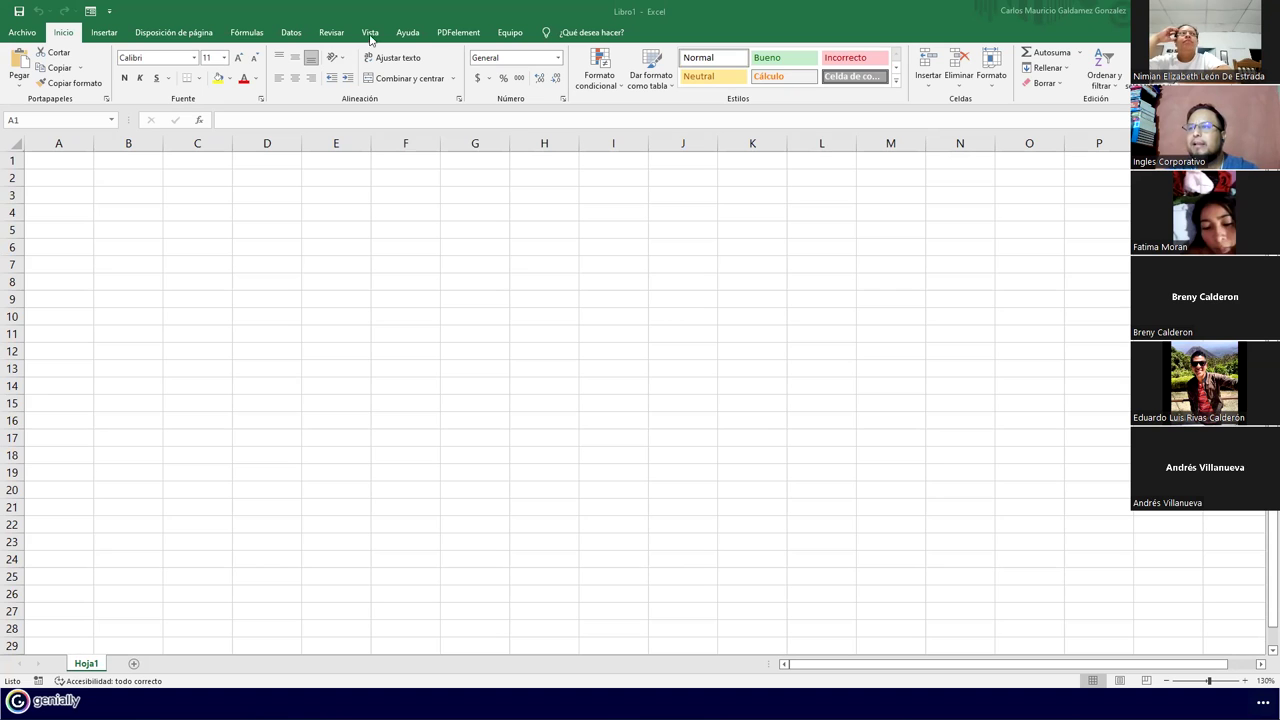
Browse the ribbon tabs from Disposición de página through the collaboration tab, returning to Inicio
click(112, 42)
click(164, 35)
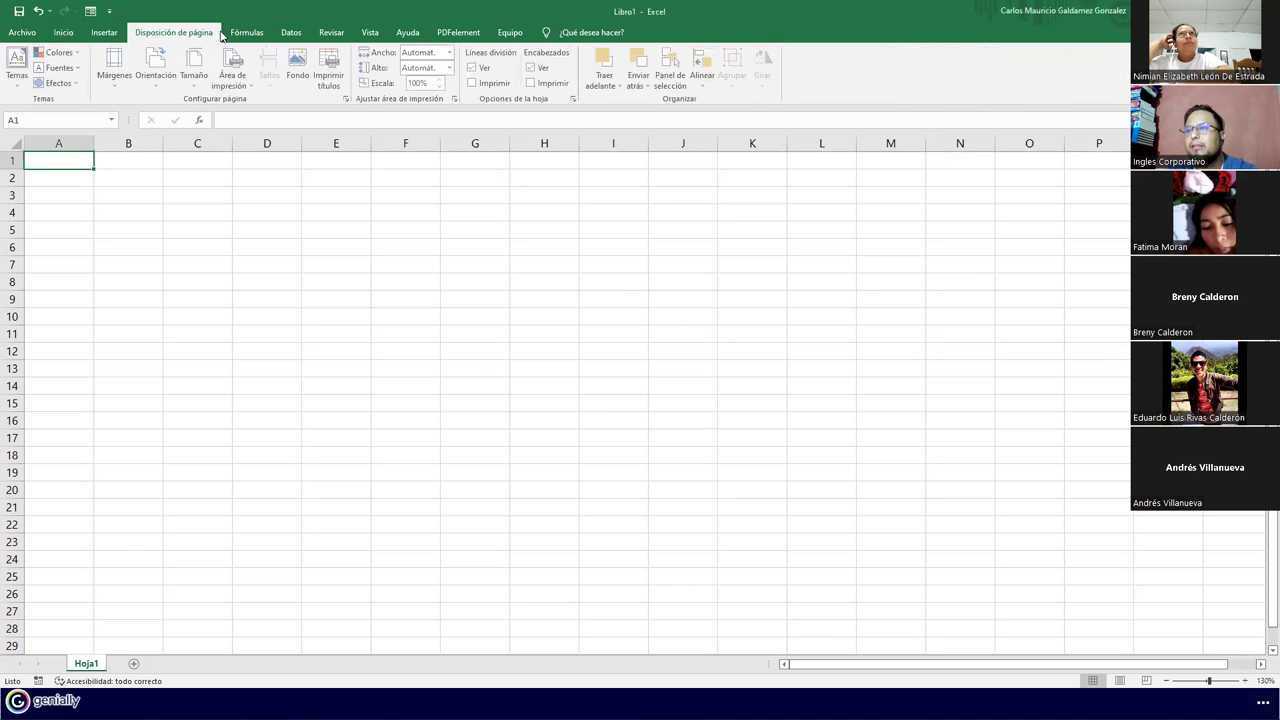
click(243, 34)
click(291, 34)
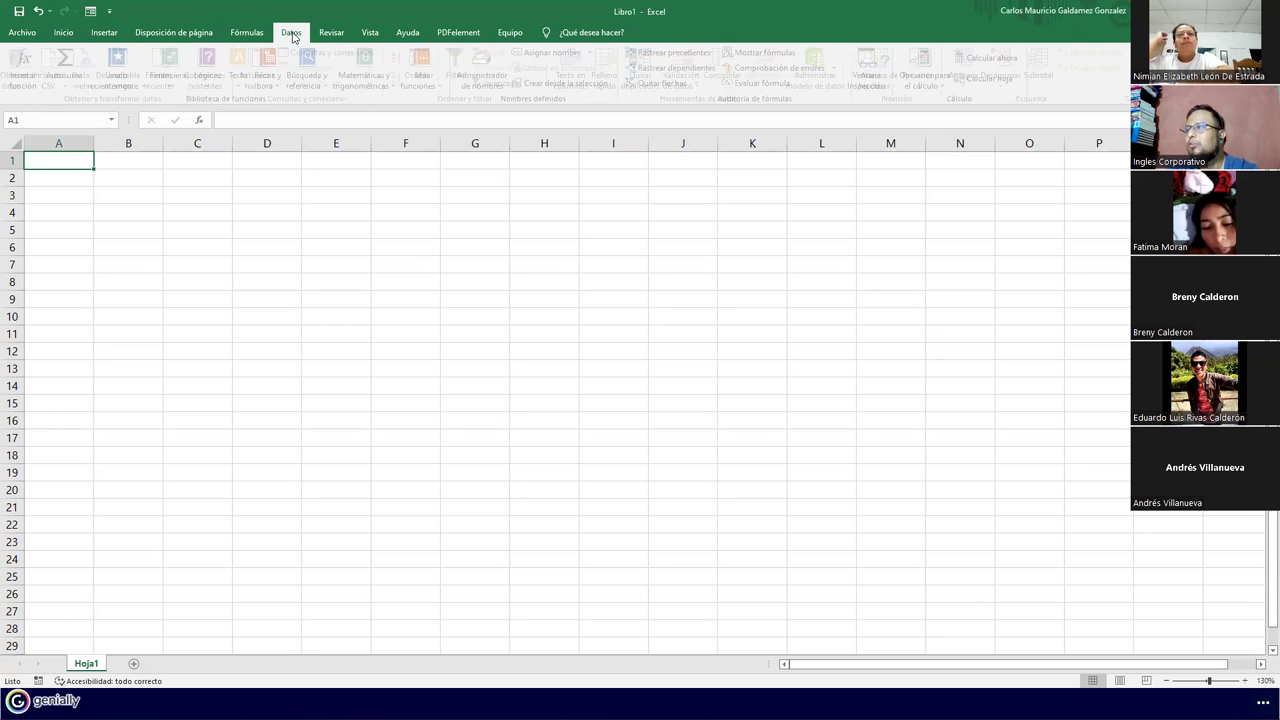
click(245, 35)
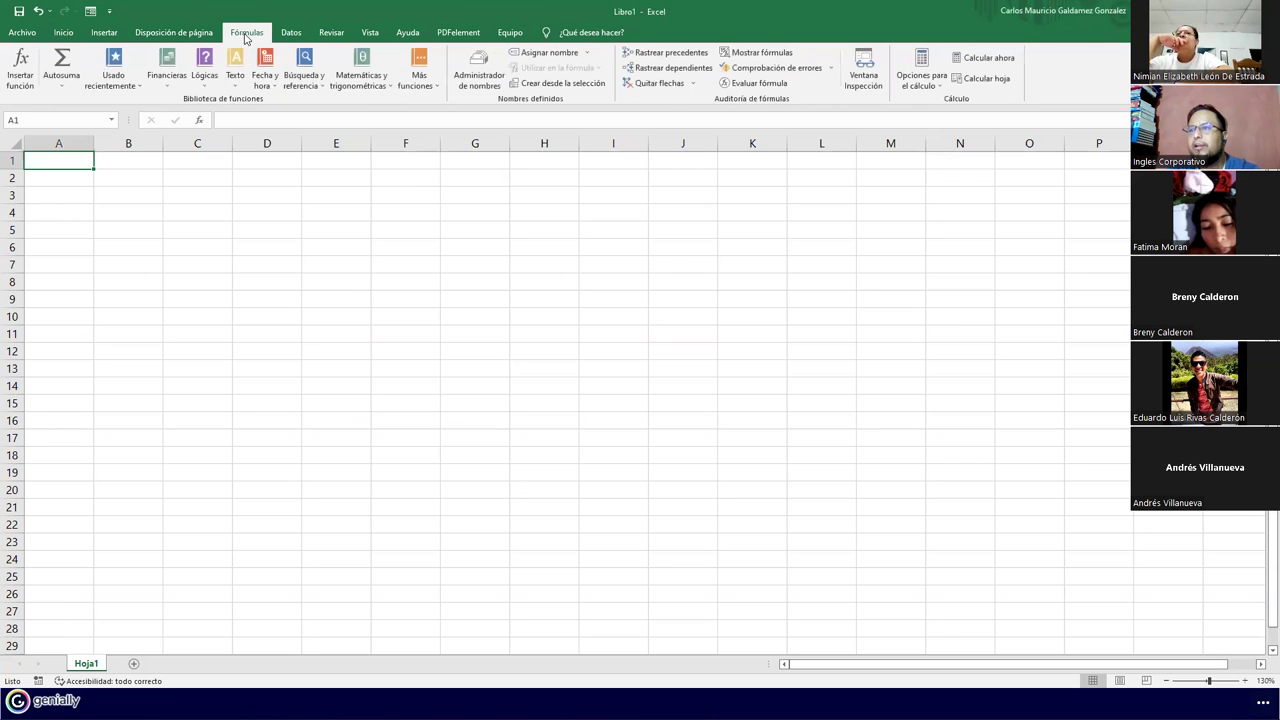
click(331, 34)
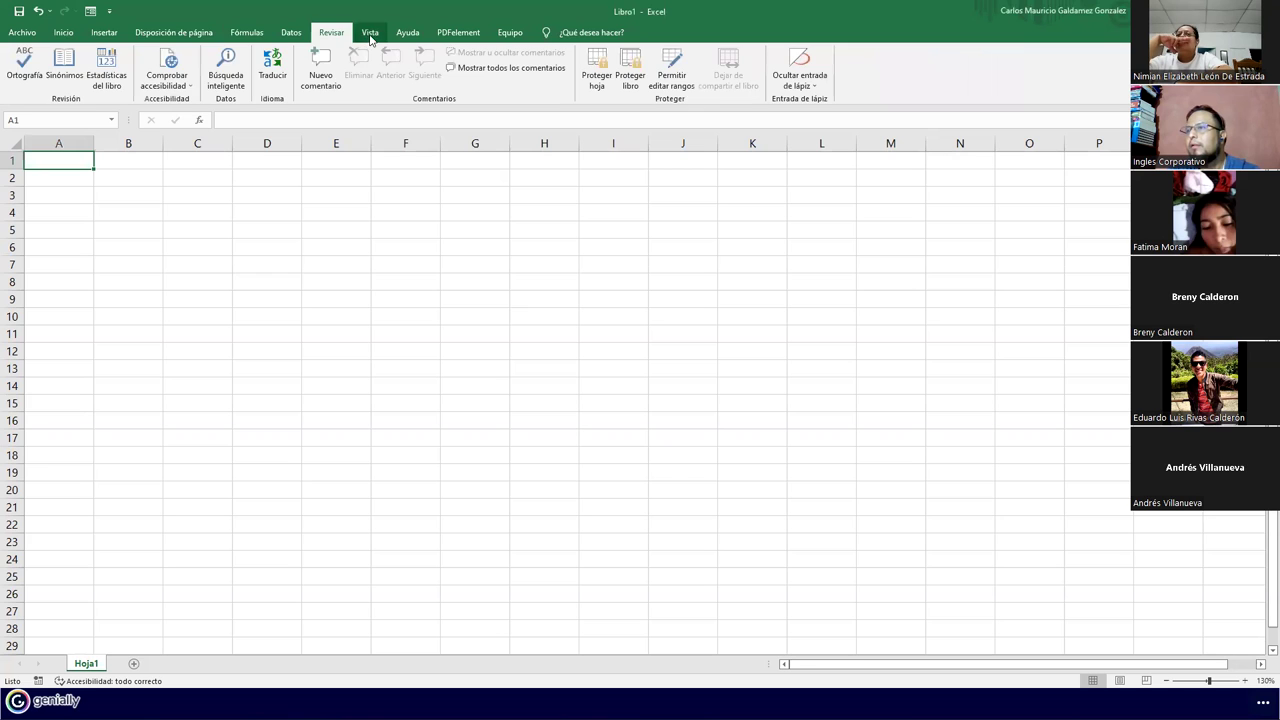
click(369, 35)
click(407, 34)
click(445, 36)
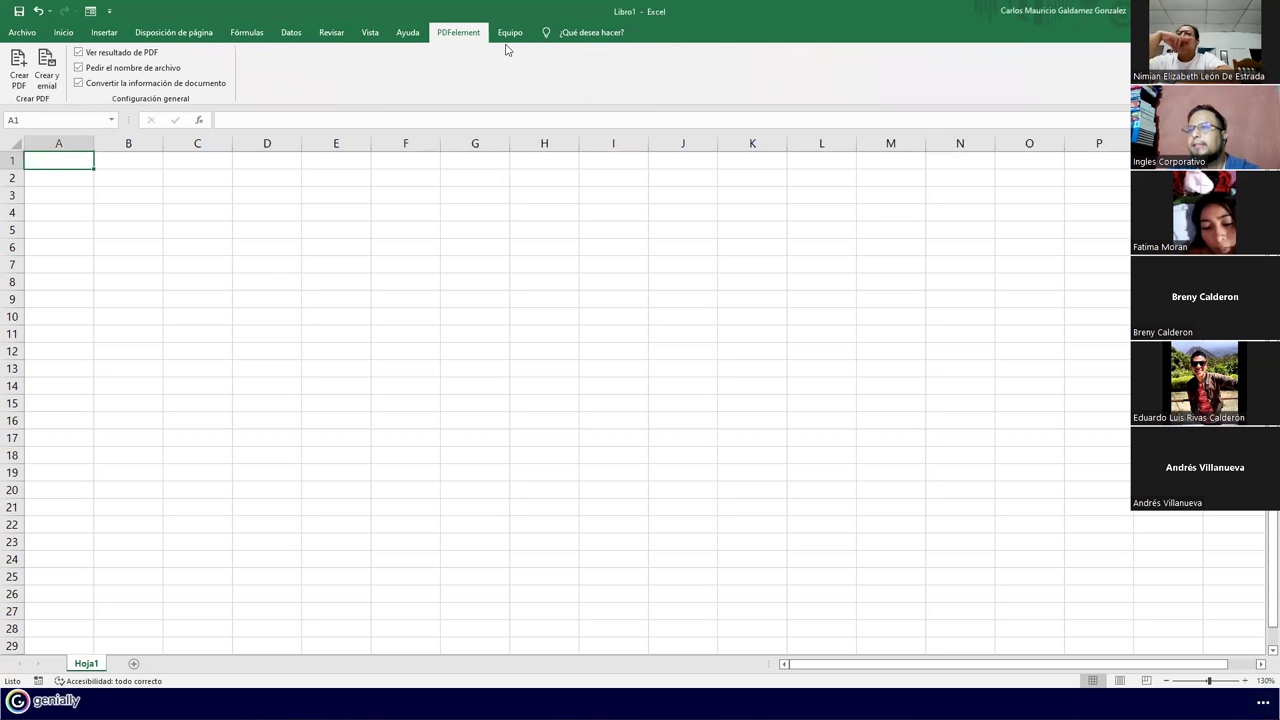
click(507, 40)
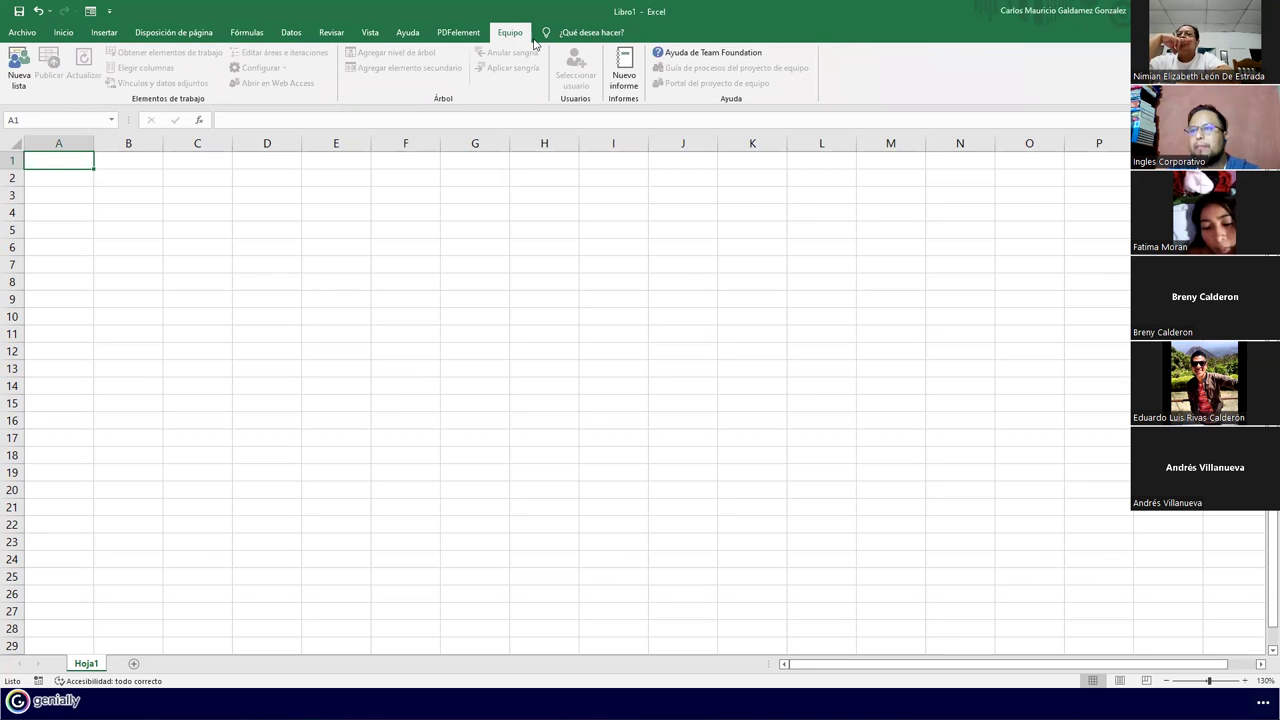
click(63, 33)
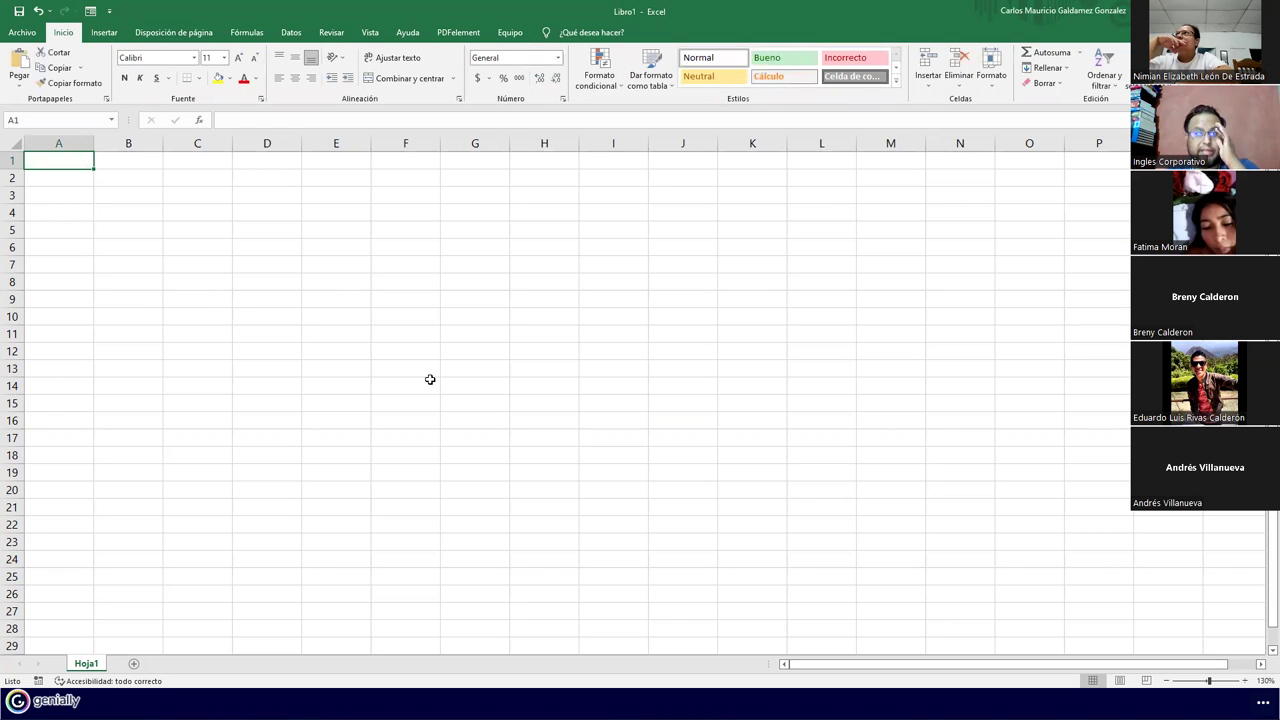
Open Excel Options at Personalizar cinta de opciones and outline the available commands list
click(21, 33)
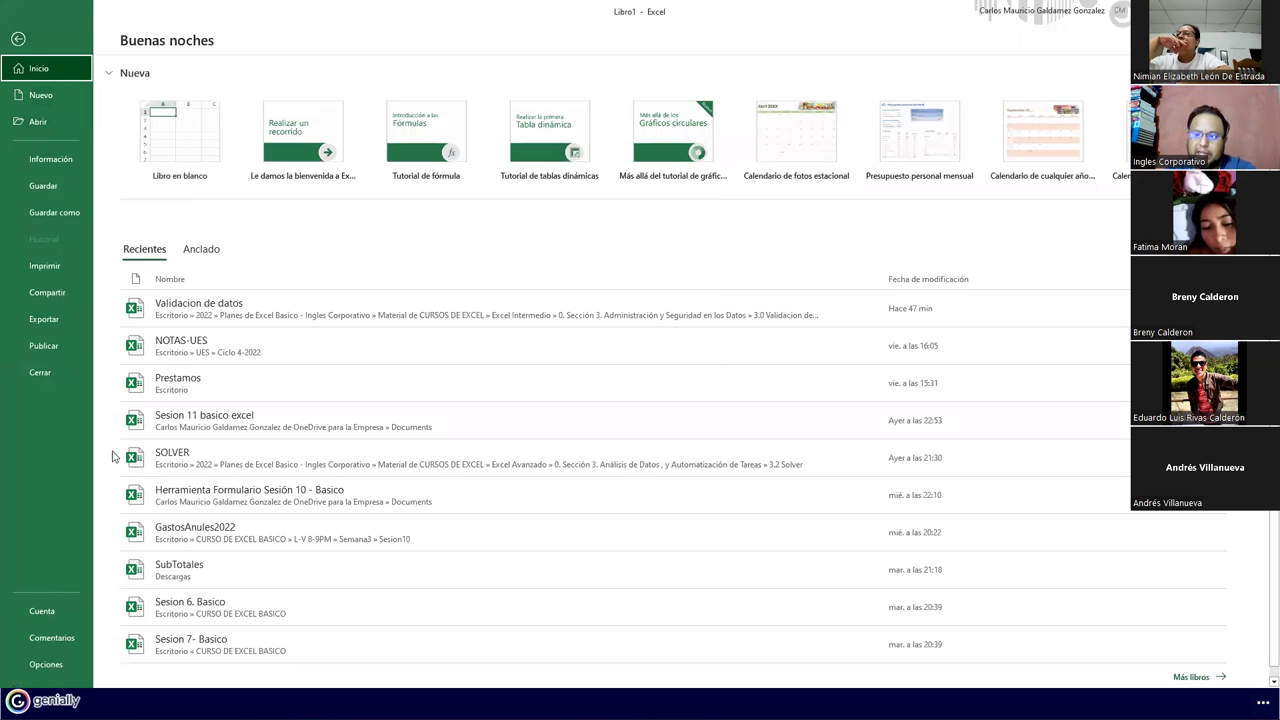
click(50, 664)
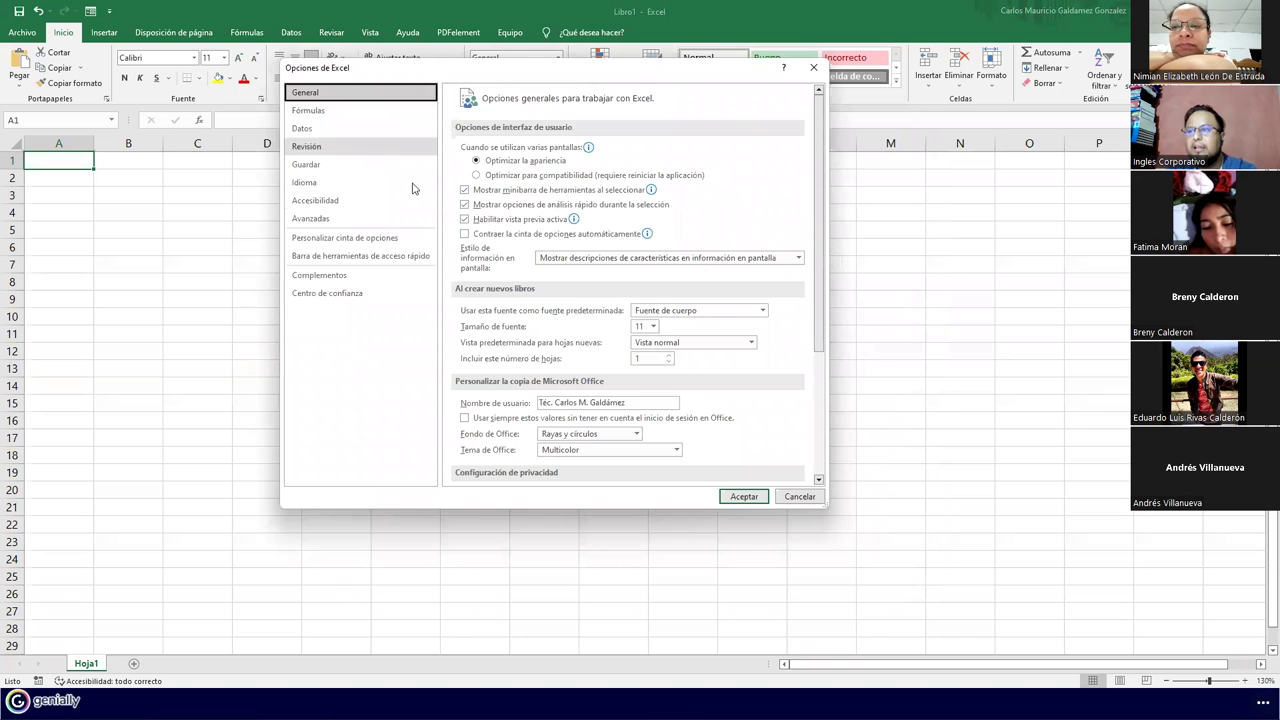
click(310, 241)
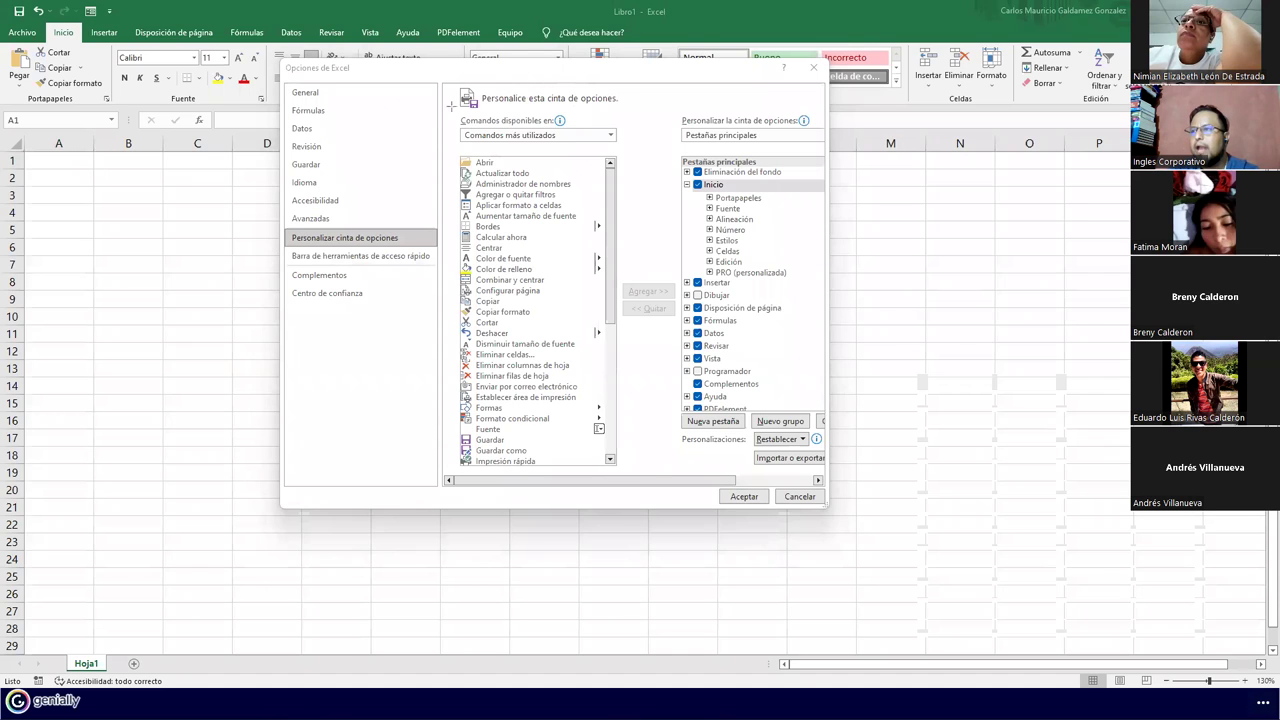
drag(461, 95, 608, 308)
Highlight the commands and tabs lists, check Programador, and accept the Options dialog
drag(617, 375, 626, 478)
mouse_move(663, 97)
mouse_down()
mouse_move(822, 430)
mouse_move(824, 466)
mouse_up()
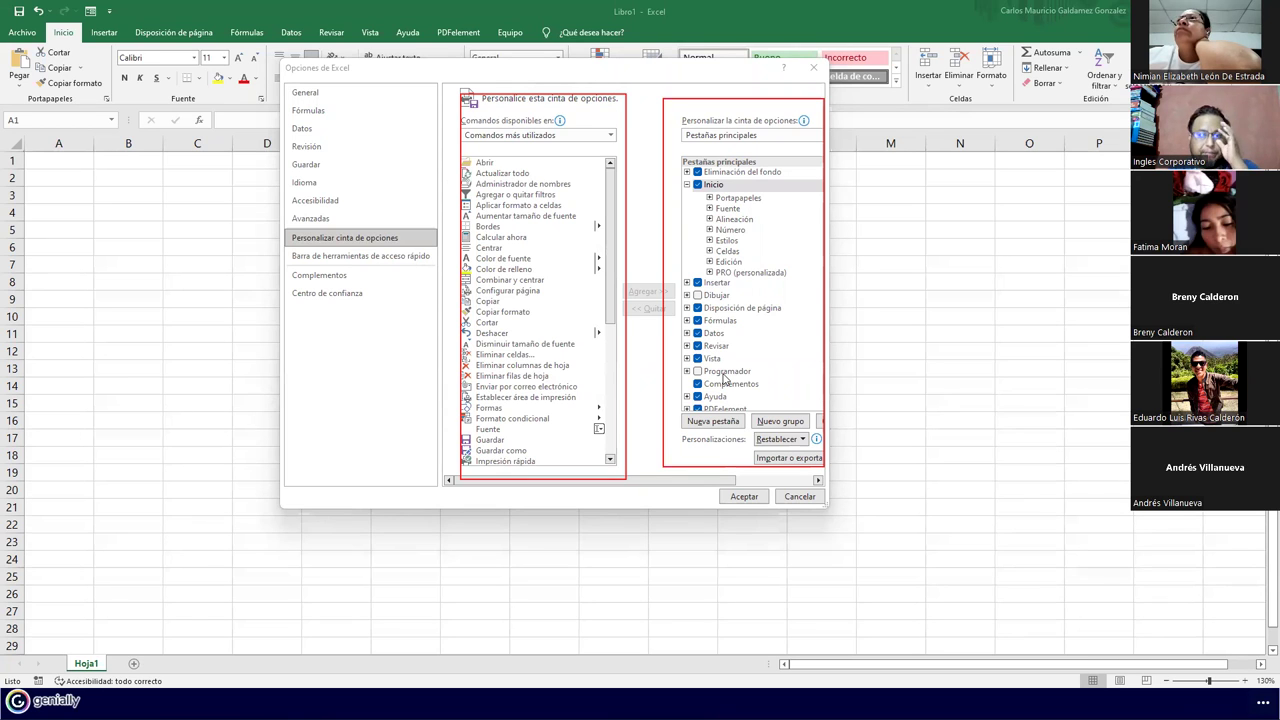
click(697, 372)
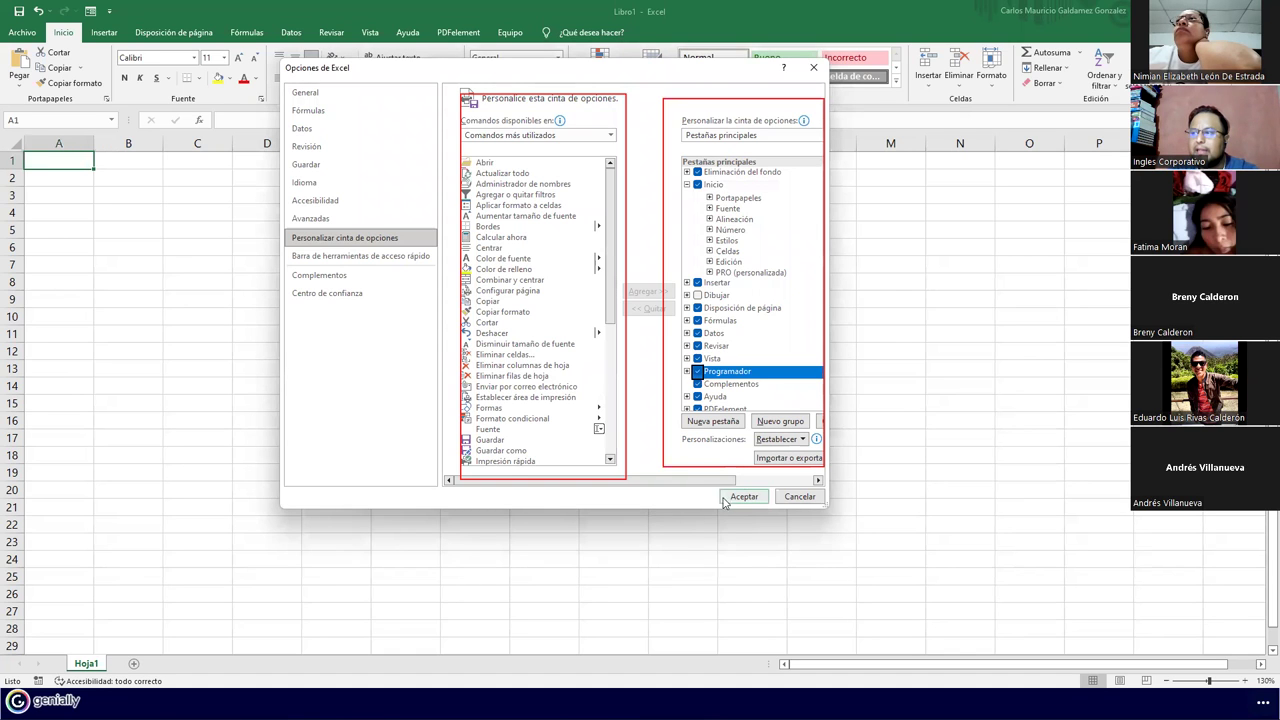
click(743, 500)
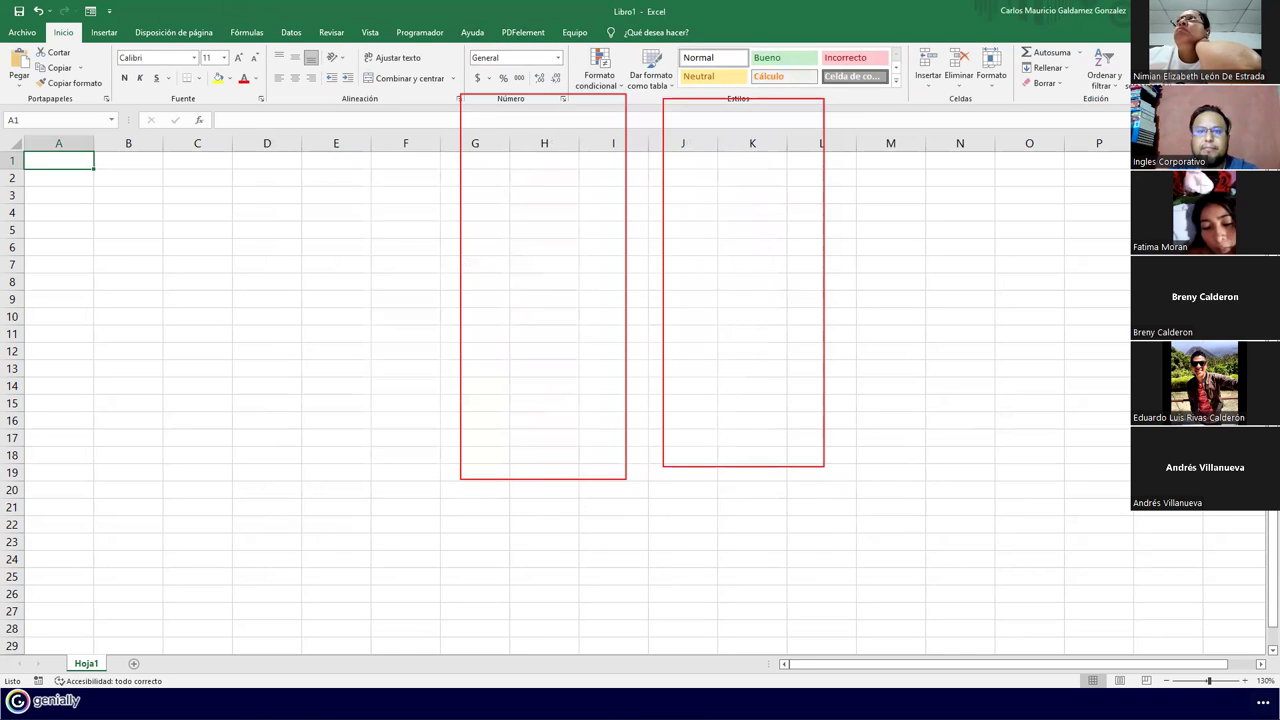
click(418, 32)
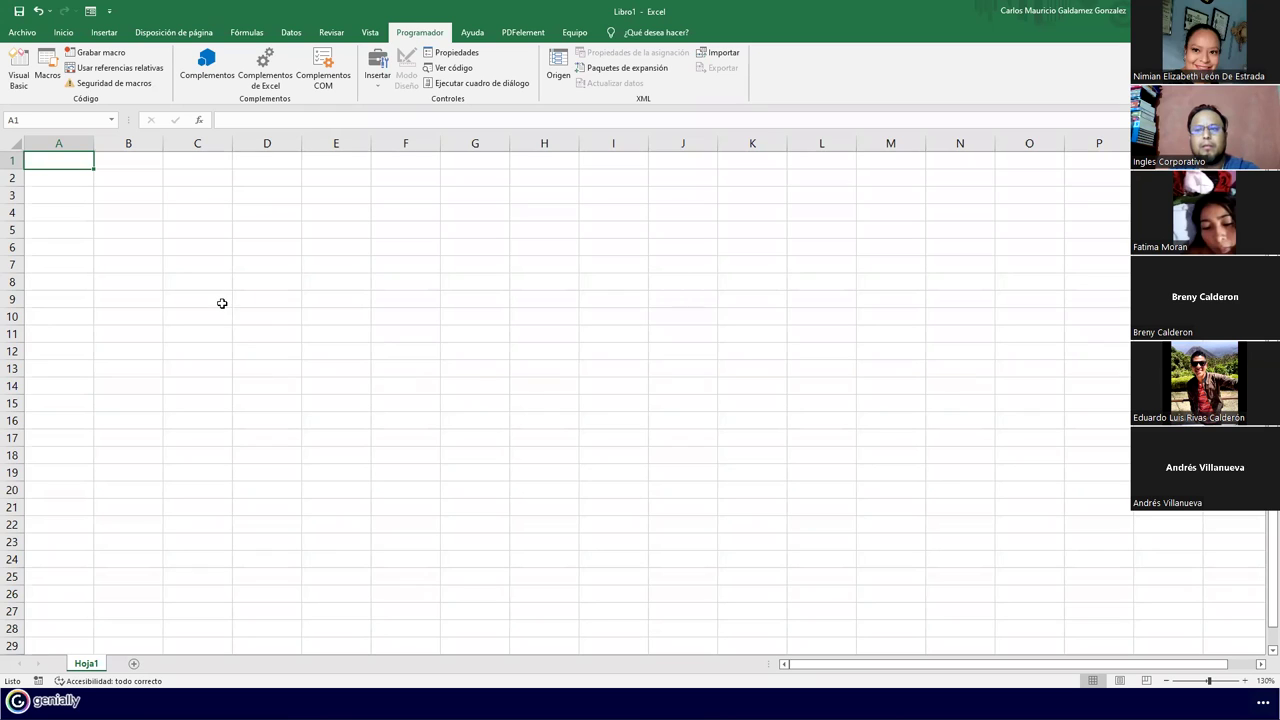
Select cell B2 on the blank Hoja1 sheet
click(104, 178)
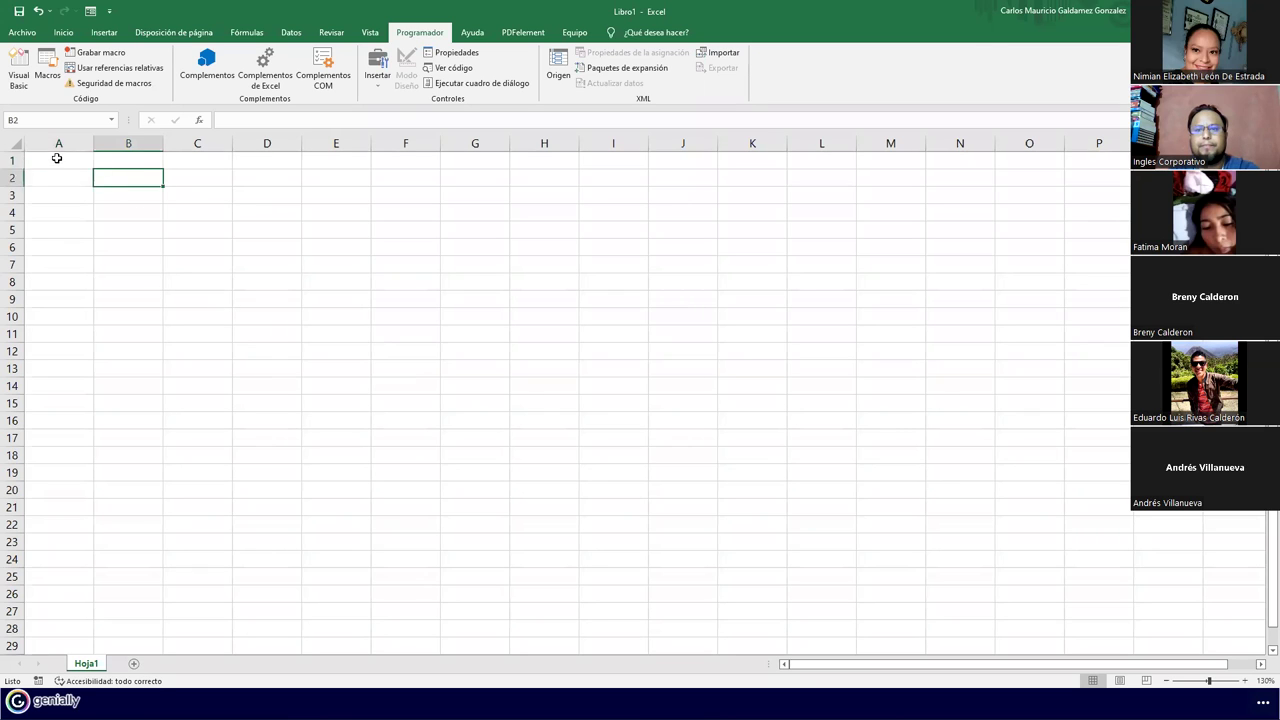
click(55, 158)
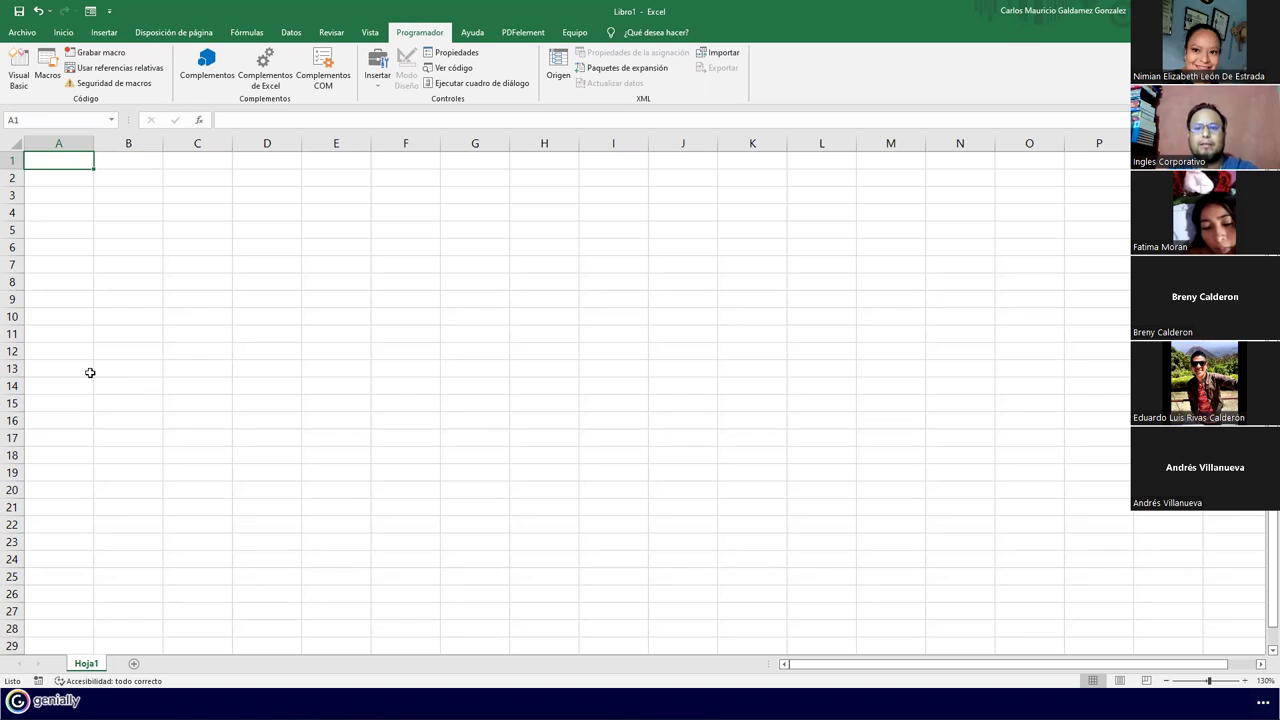
click(109, 194)
click(64, 166)
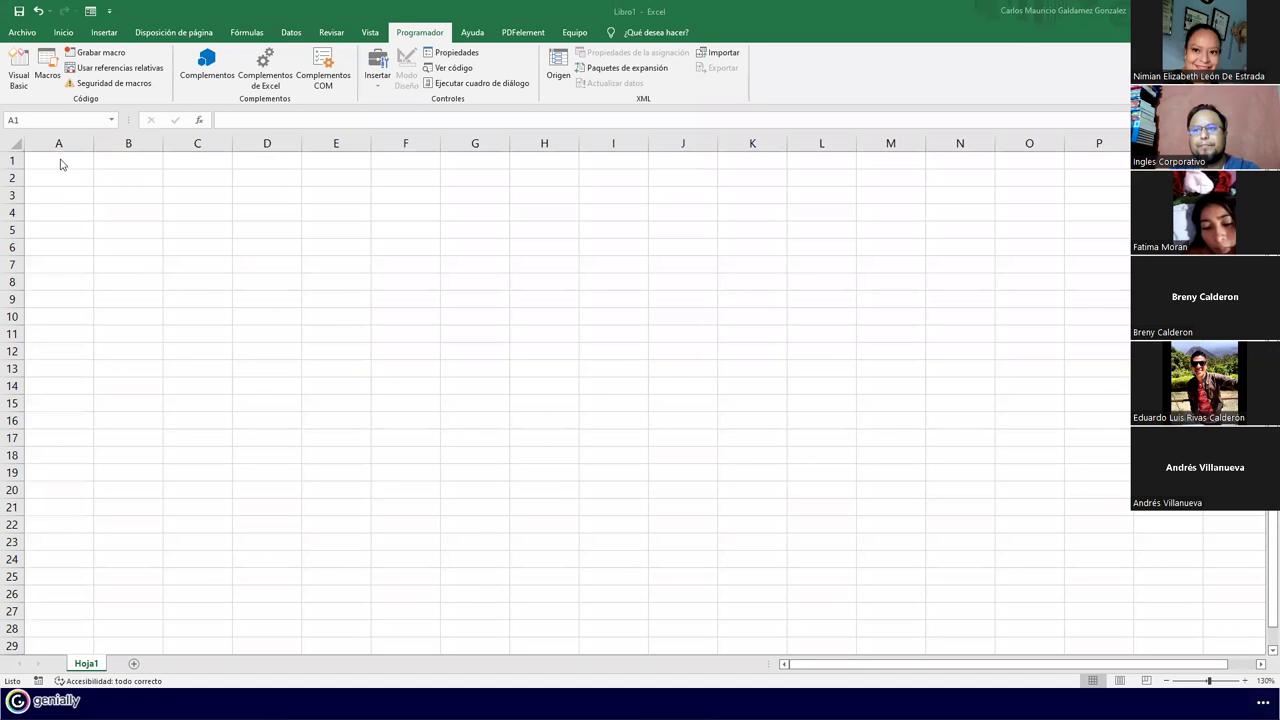
click(60, 162)
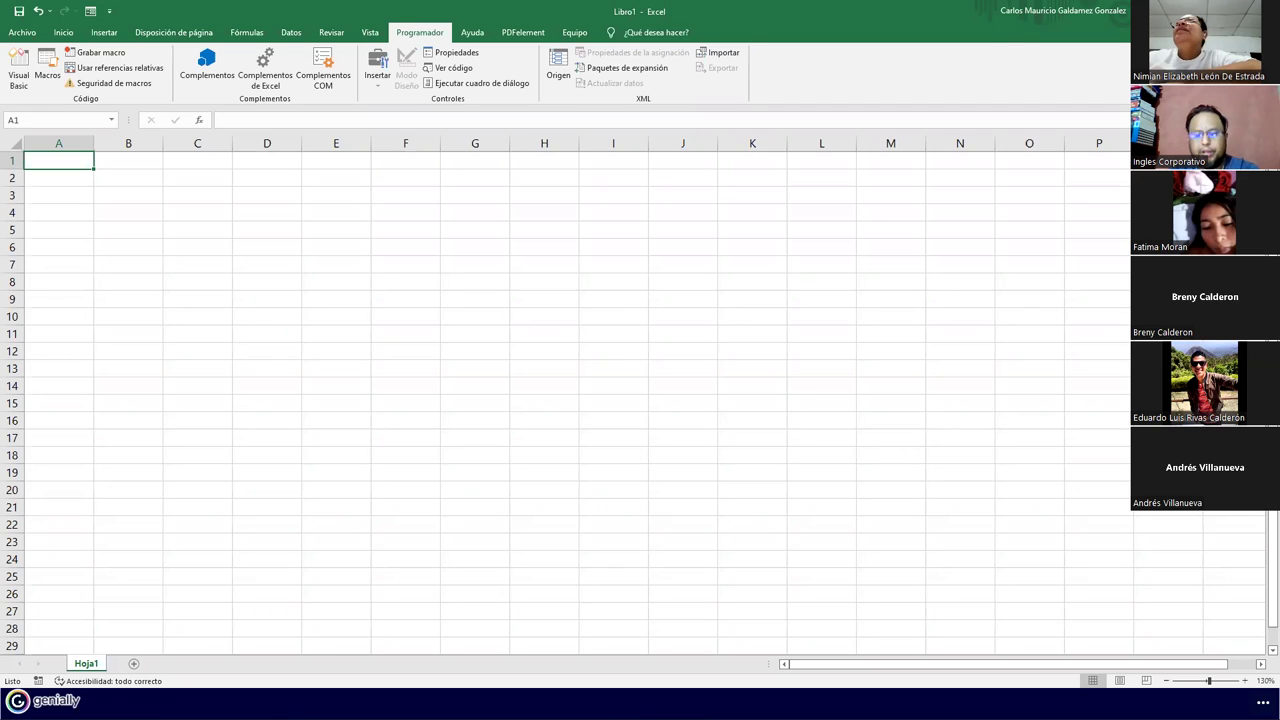
click(95, 52)
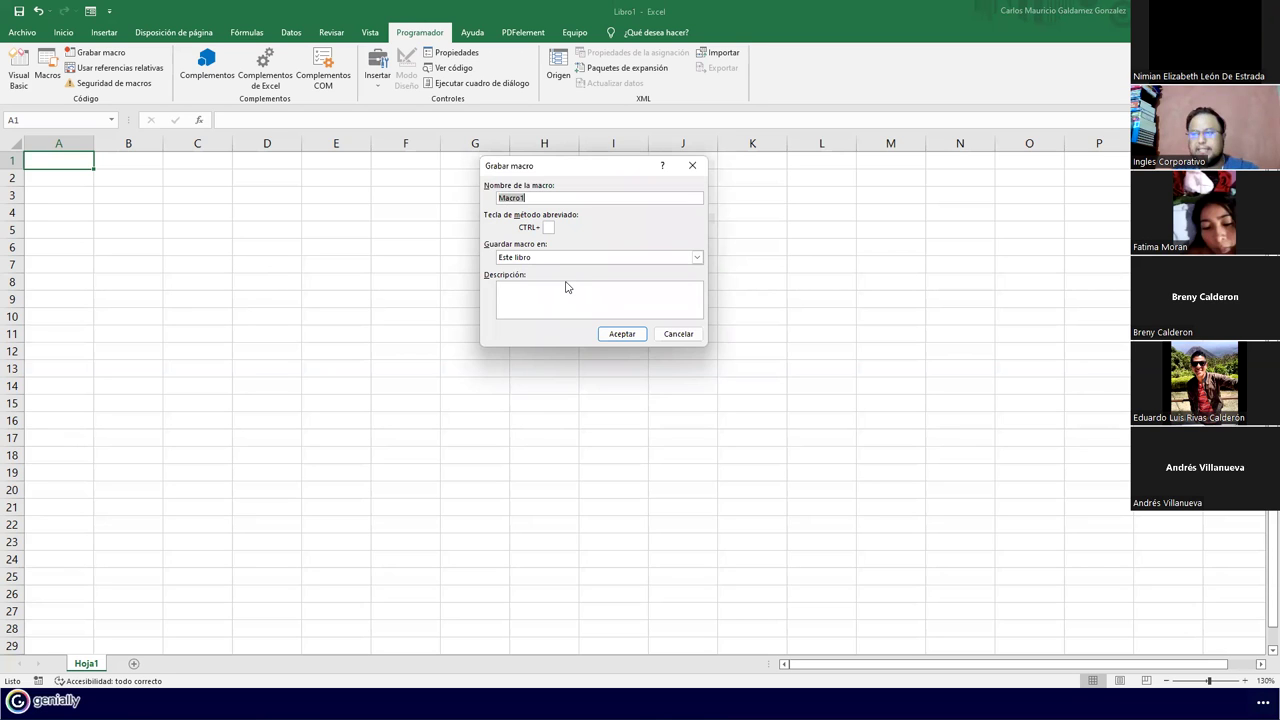
click(677, 334)
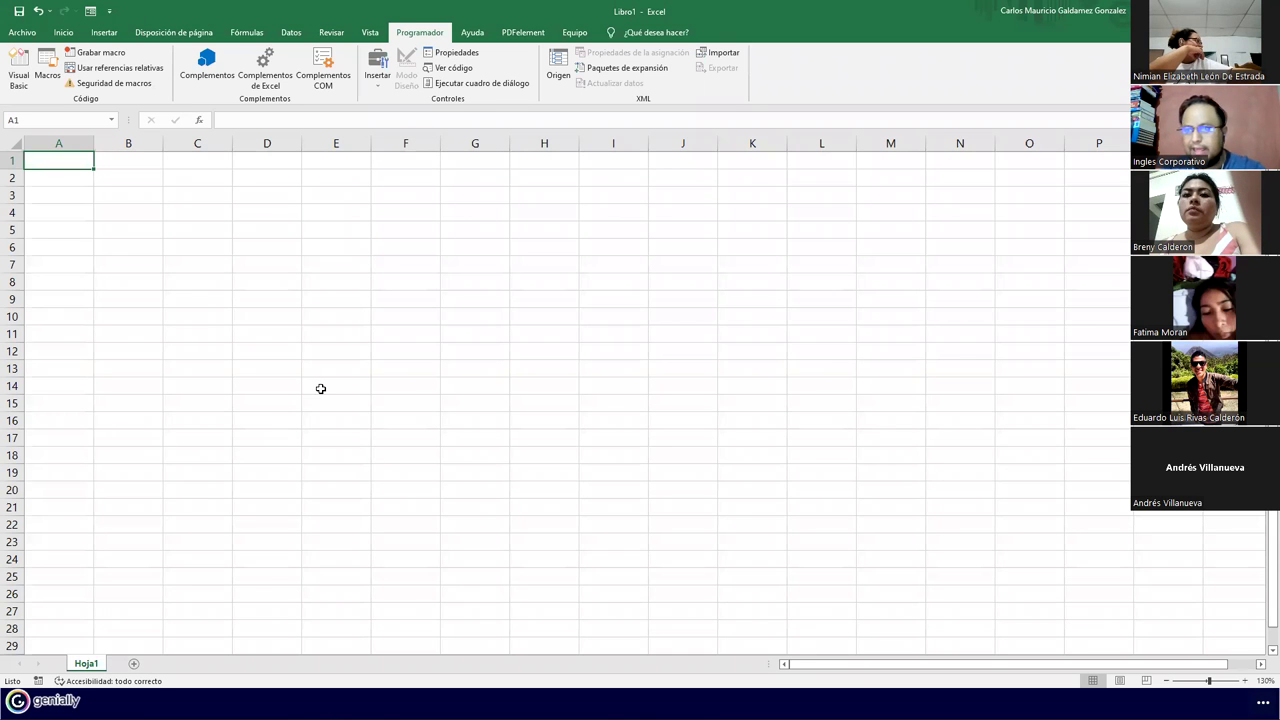
scroll(318, 385, up, 1)
Zoom the sheet to 175%, select A2:G12, then select cell C11
scroll(318, 382, up, 2)
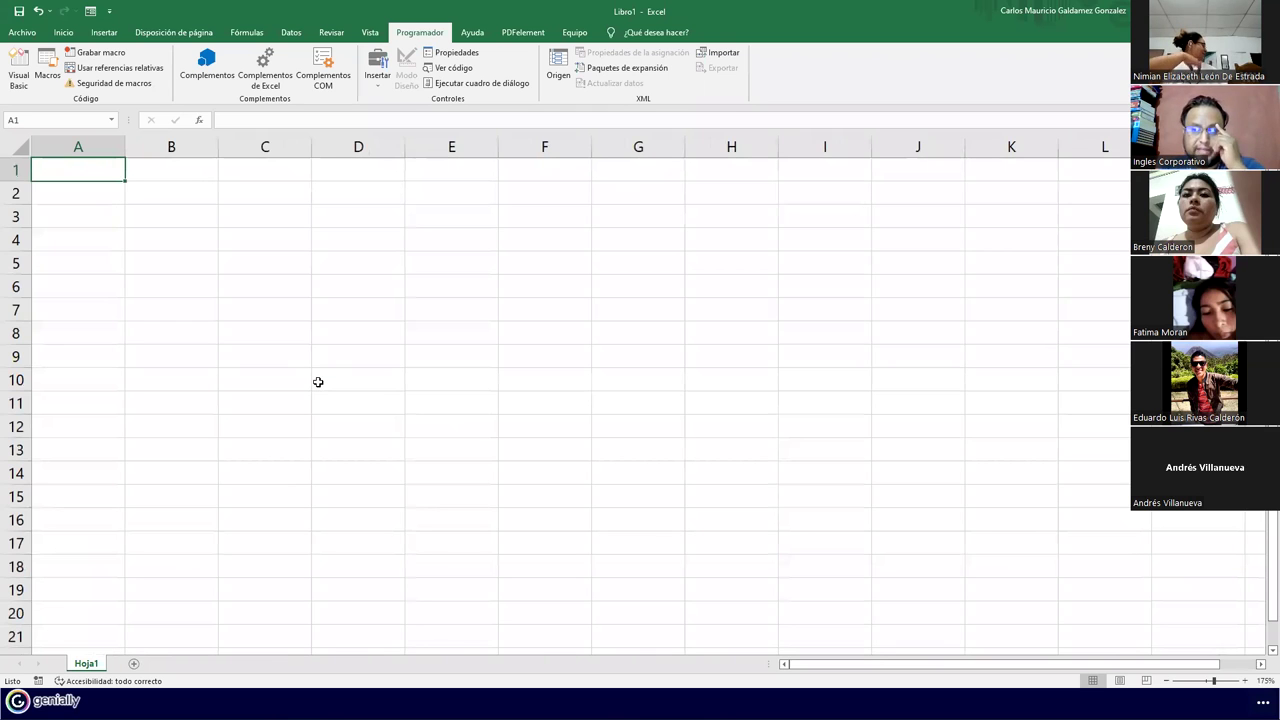
drag(69, 190, 666, 431)
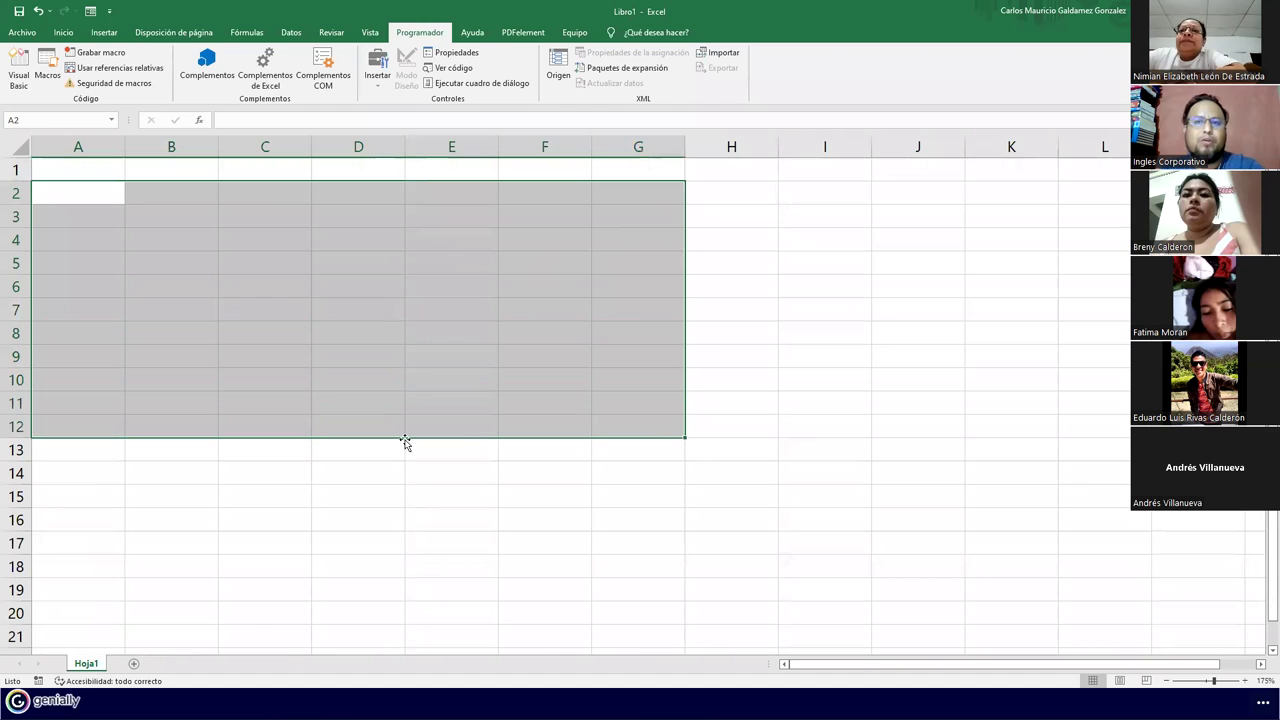
click(254, 398)
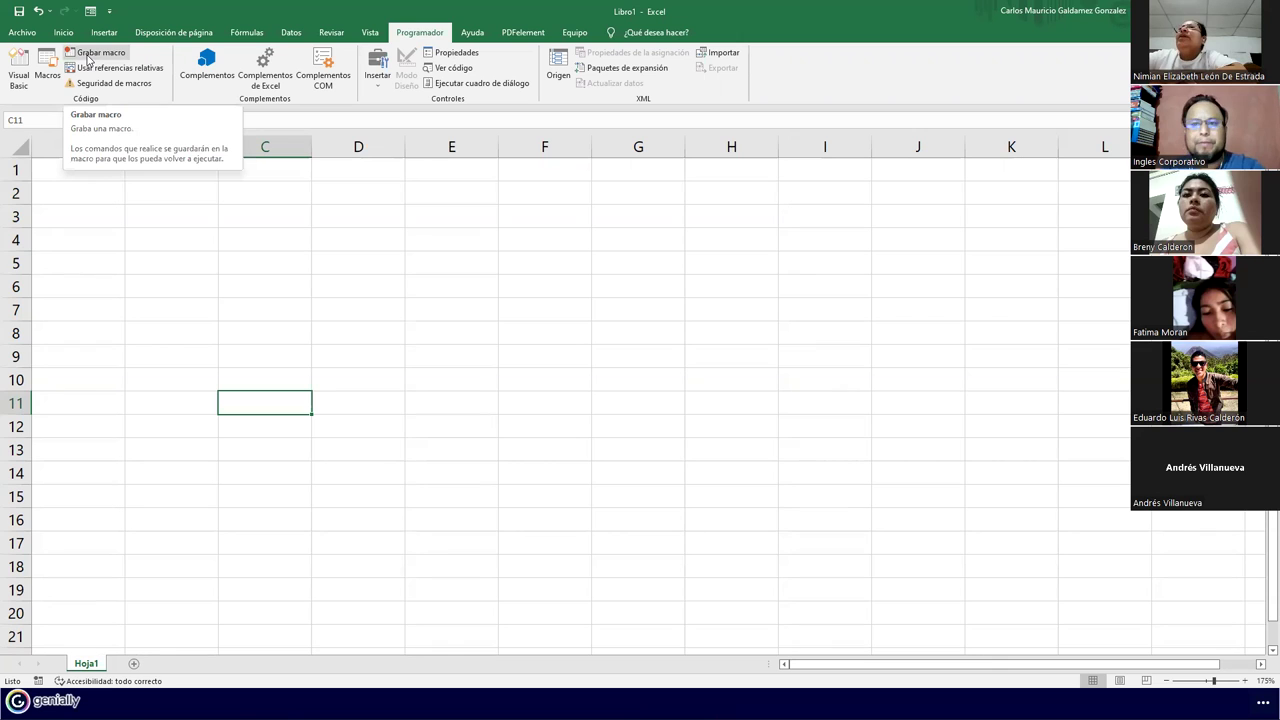
Name a new macro FormatoPlanilla01 with description 'Formato de planilla basico con formulas incluida'
click(88, 59)
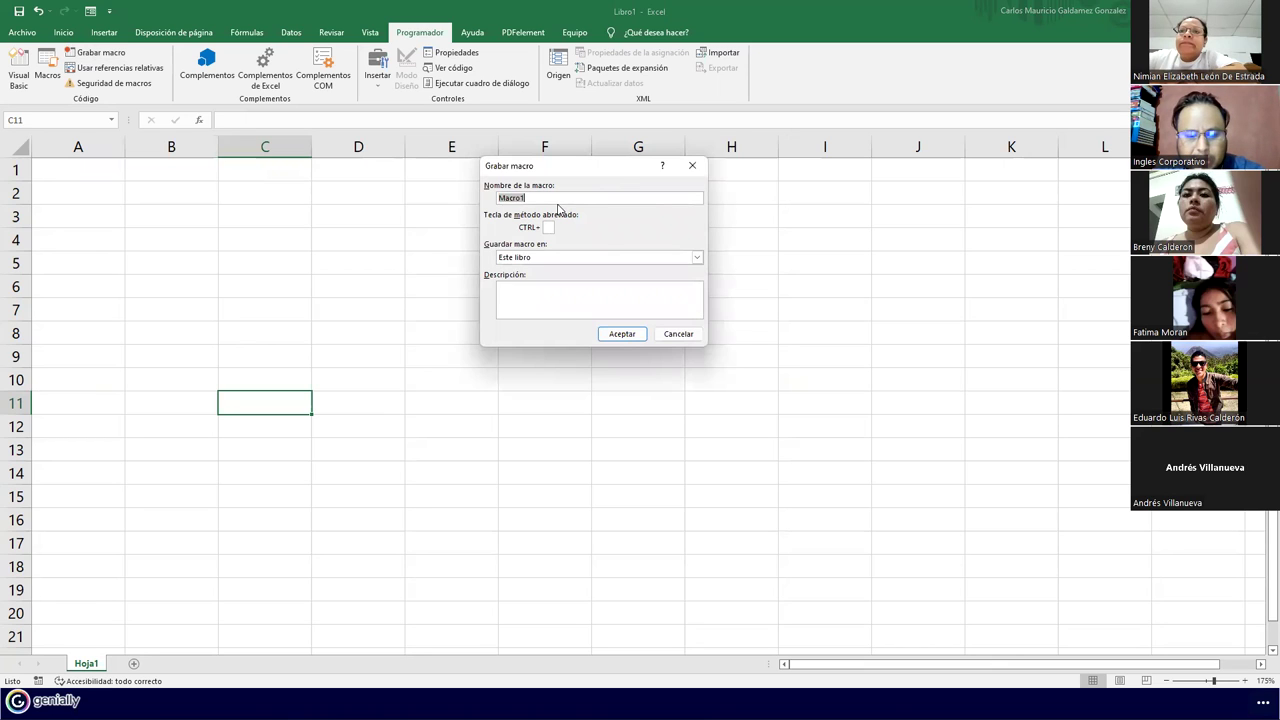
text(FormatoPlanilla0)
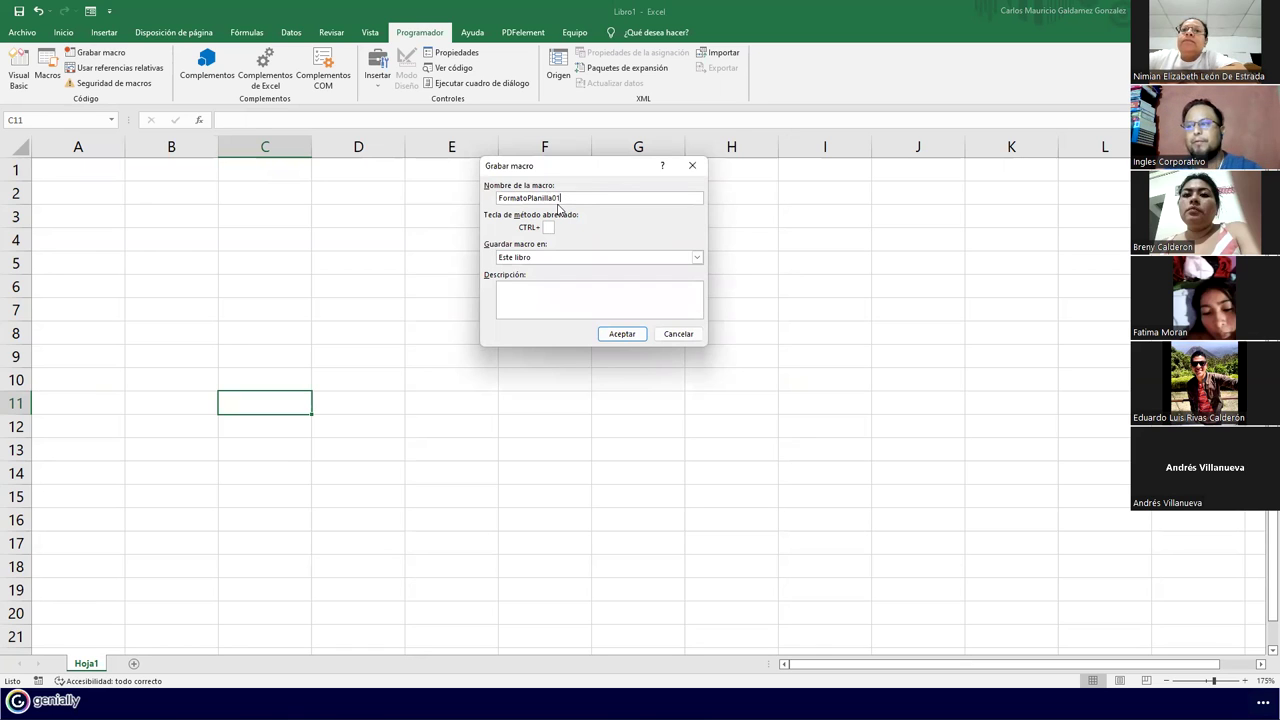
click(561, 291)
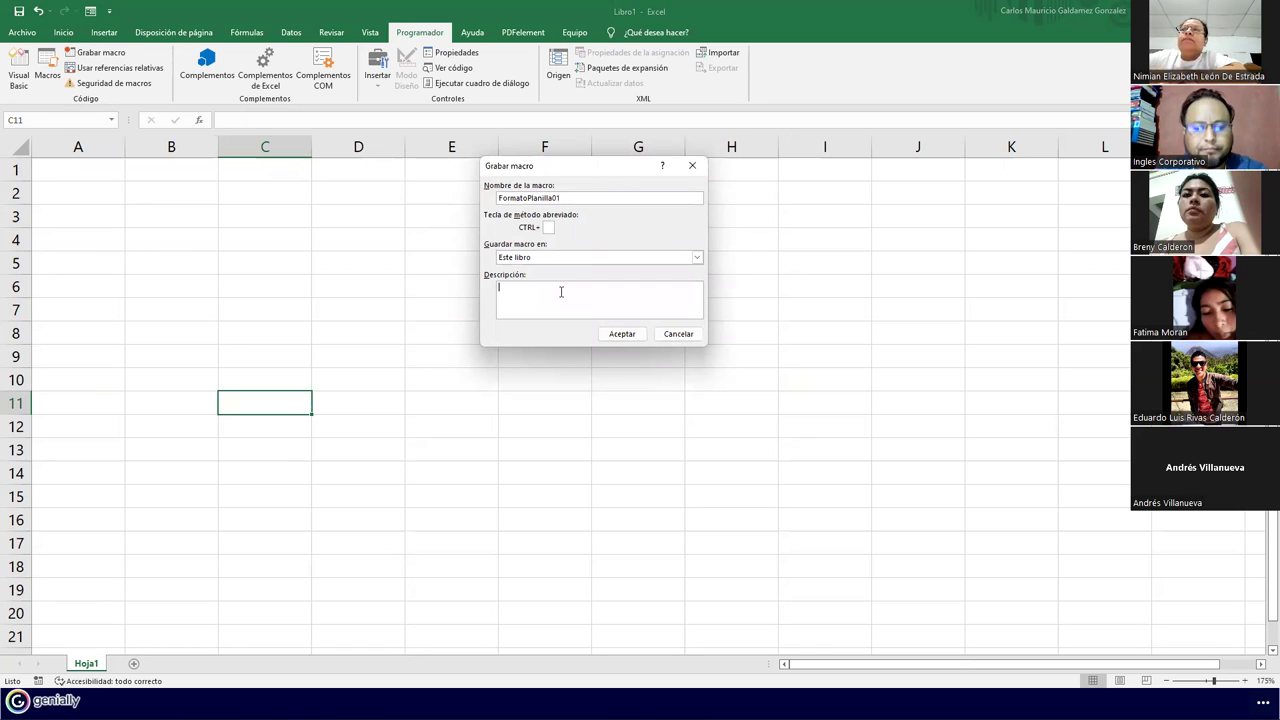
text(Formato)
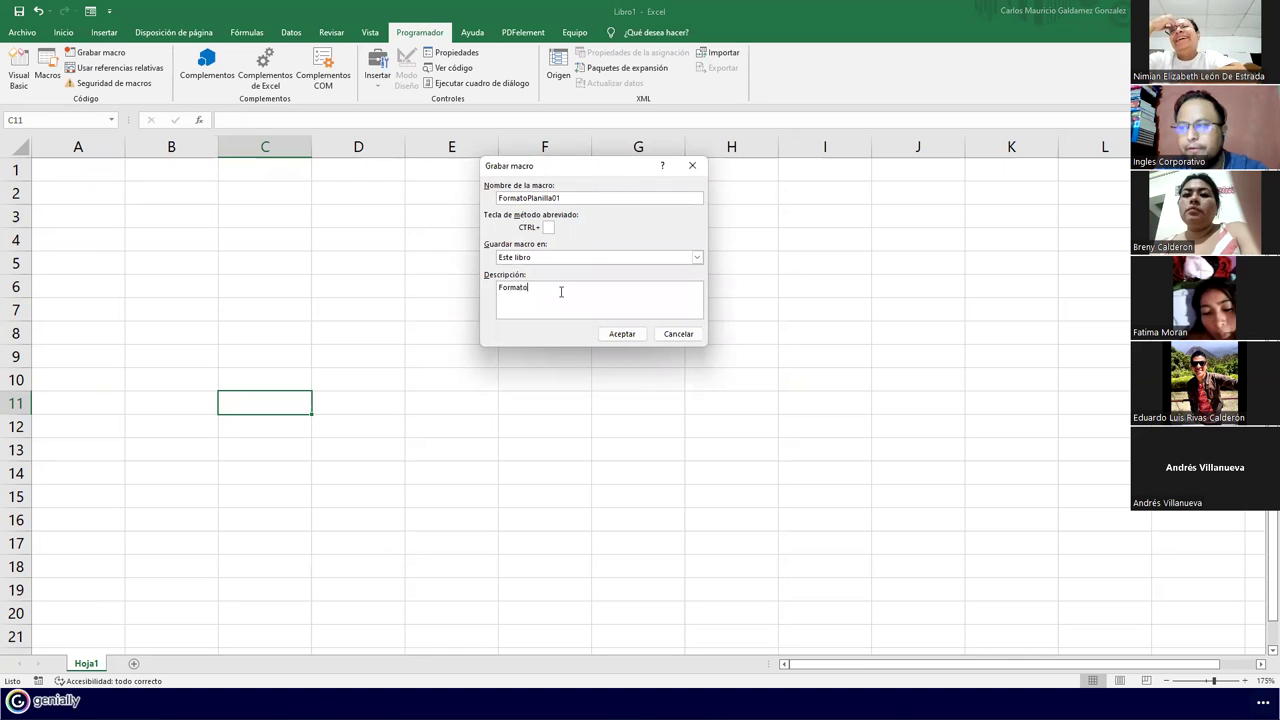
text( de planilla b)
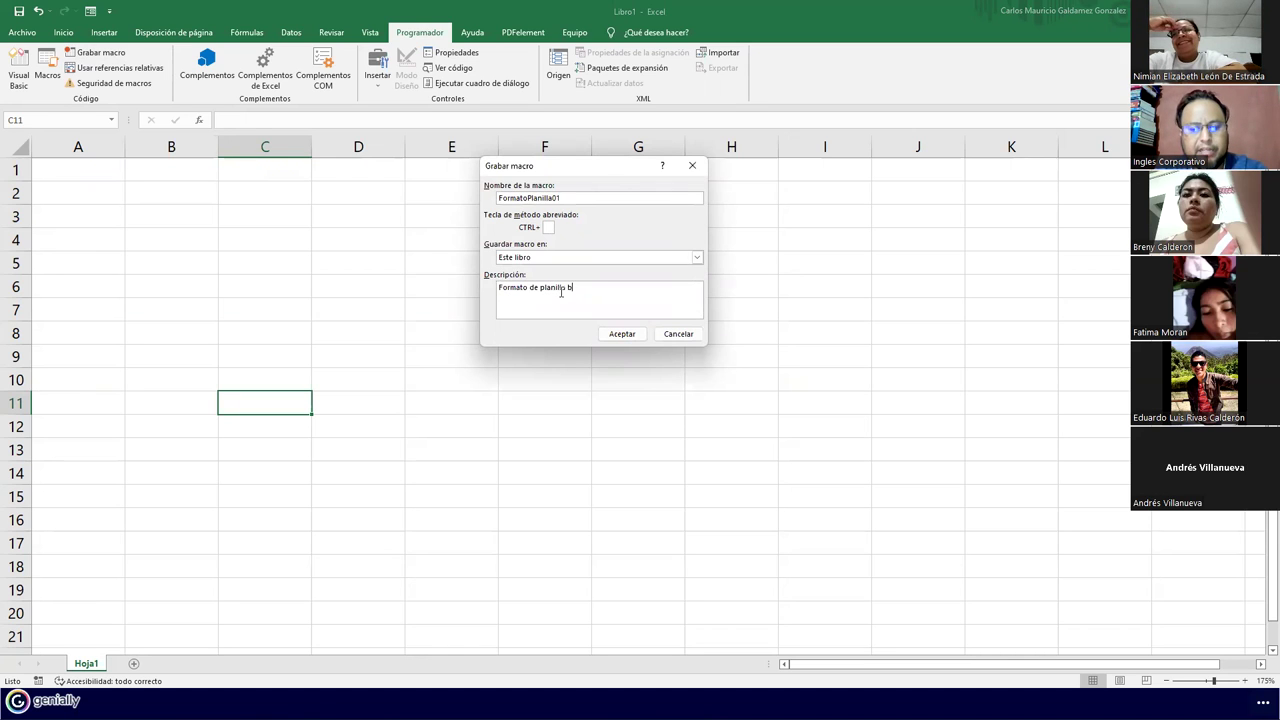
text(asico con form)
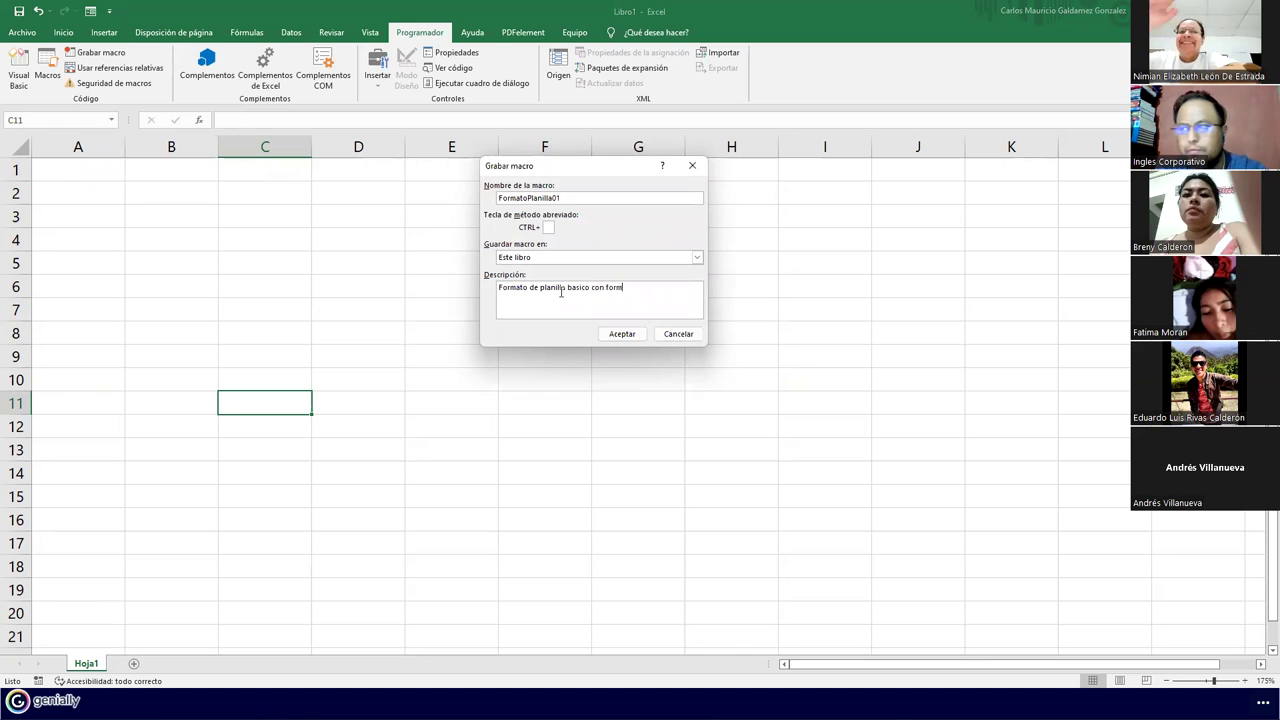
text(ulas incluidas.)
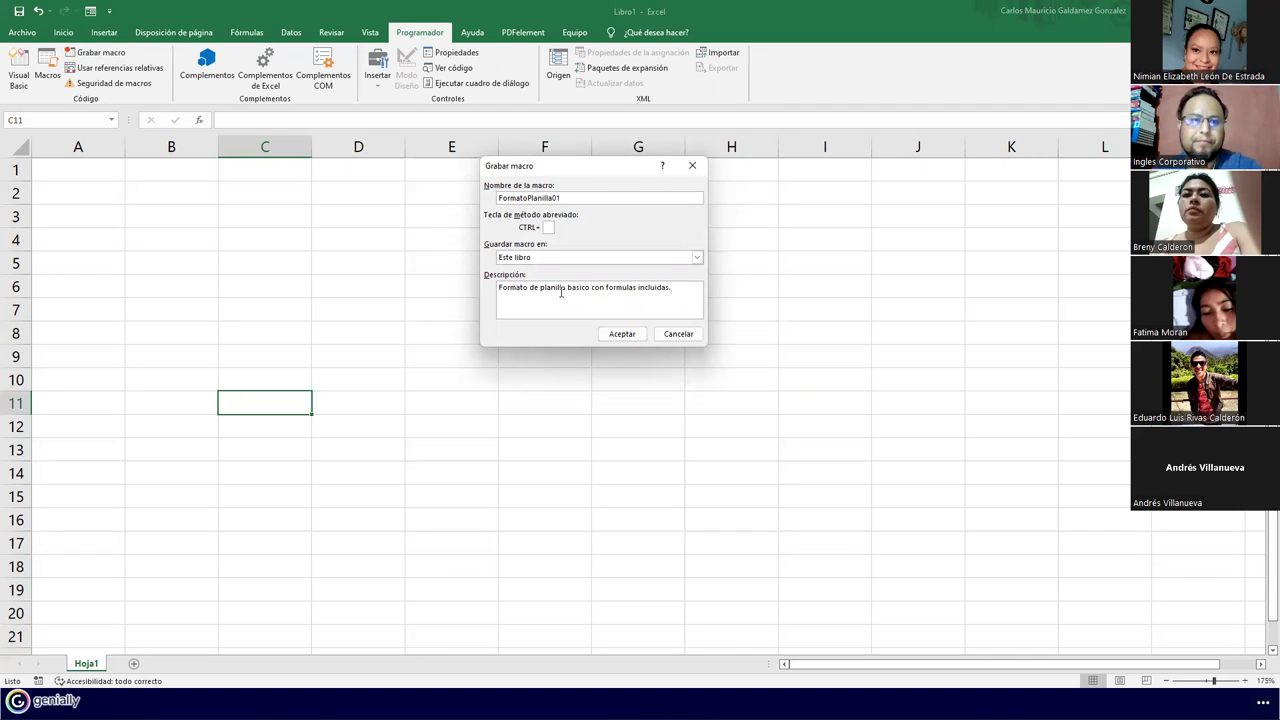
click(548, 228)
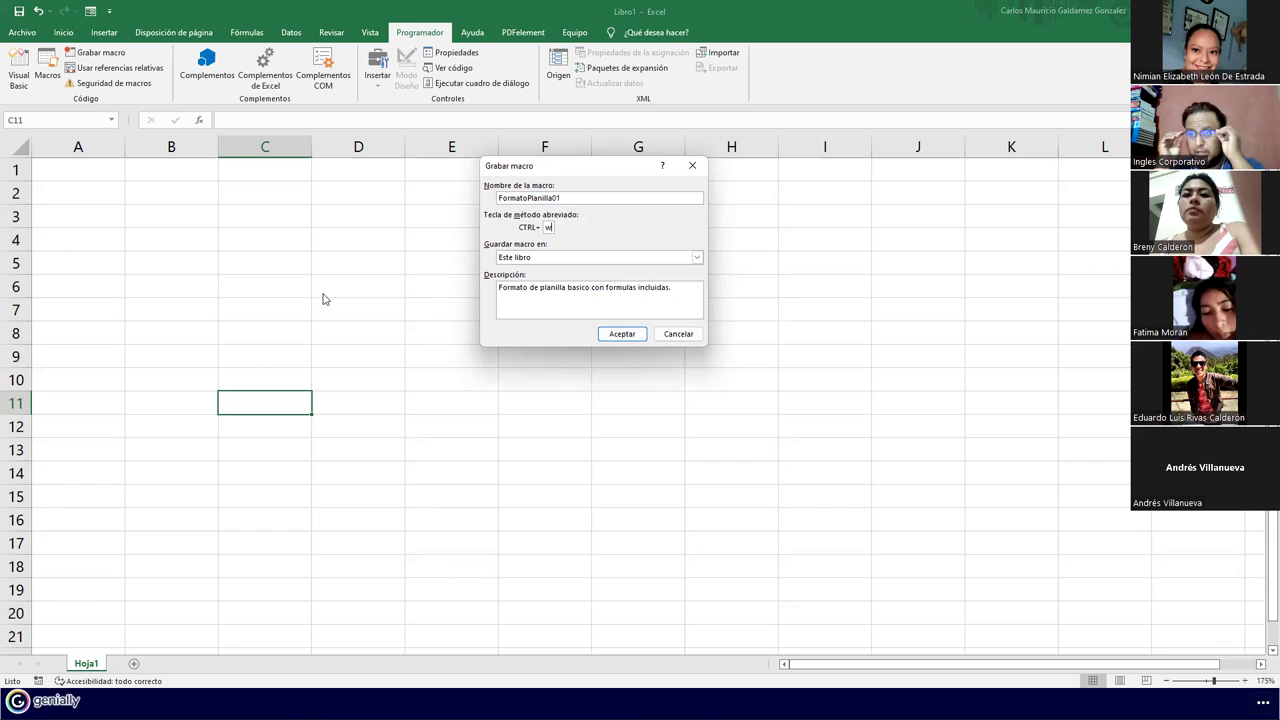
Accept the macro settings to begin recording and select cell A1
click(620, 334)
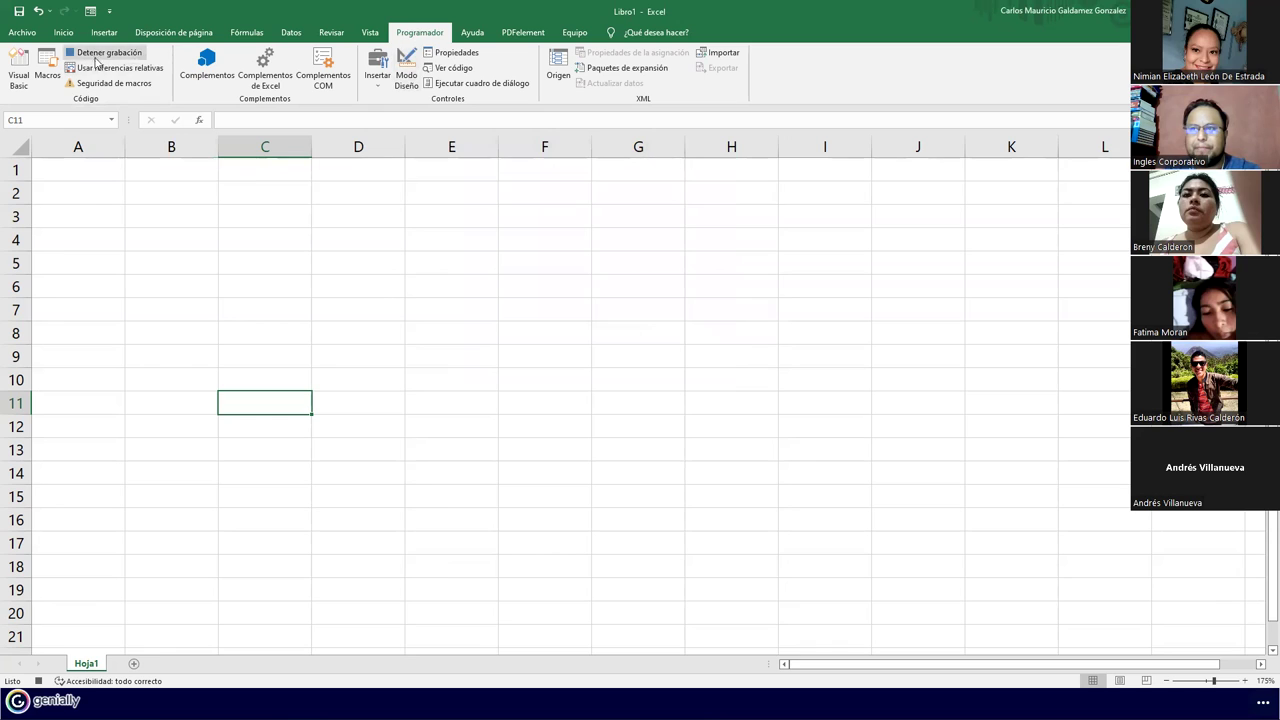
click(91, 171)
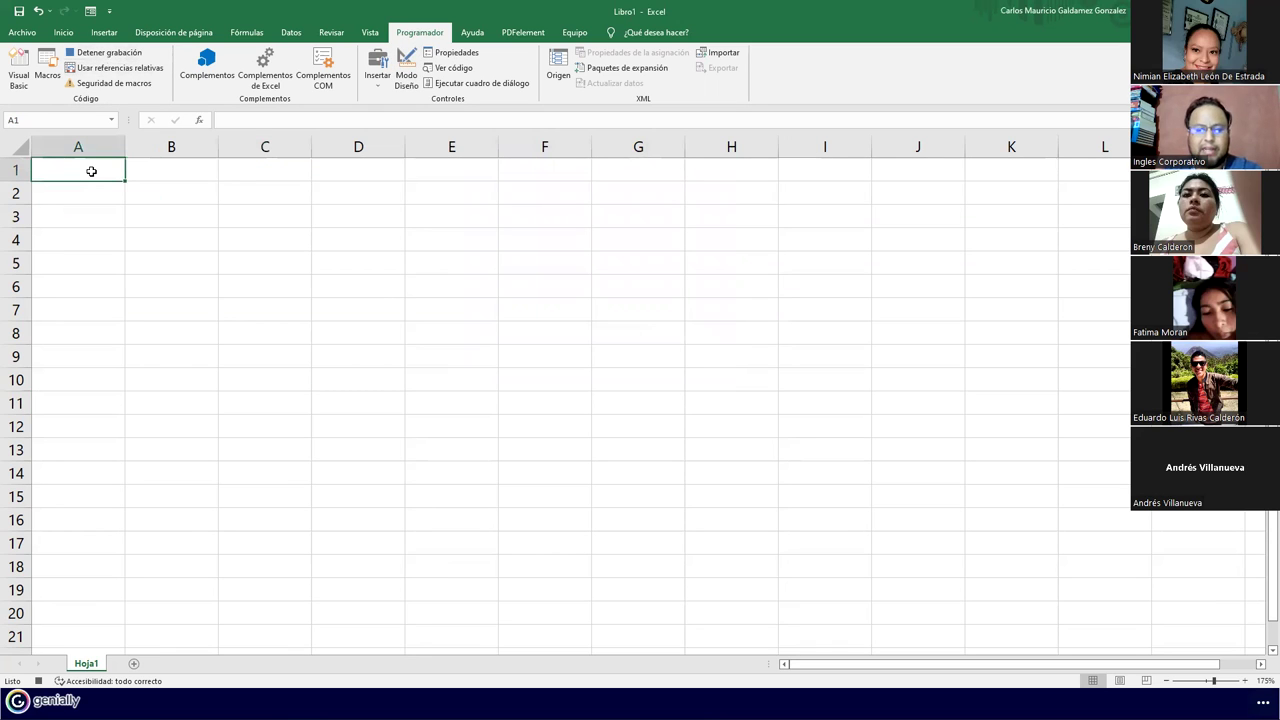
Type the title 'Planilla de Pagos Básica' in A1
text(Plani)
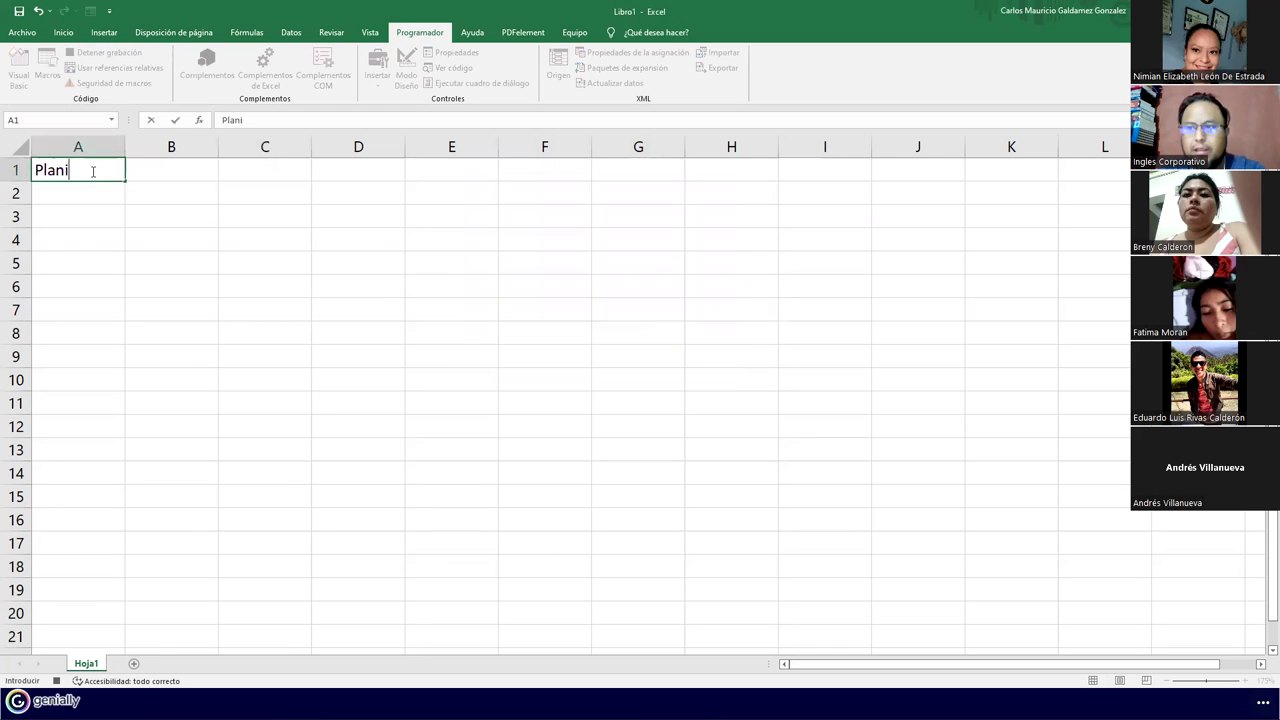
text(lla de Pagos)
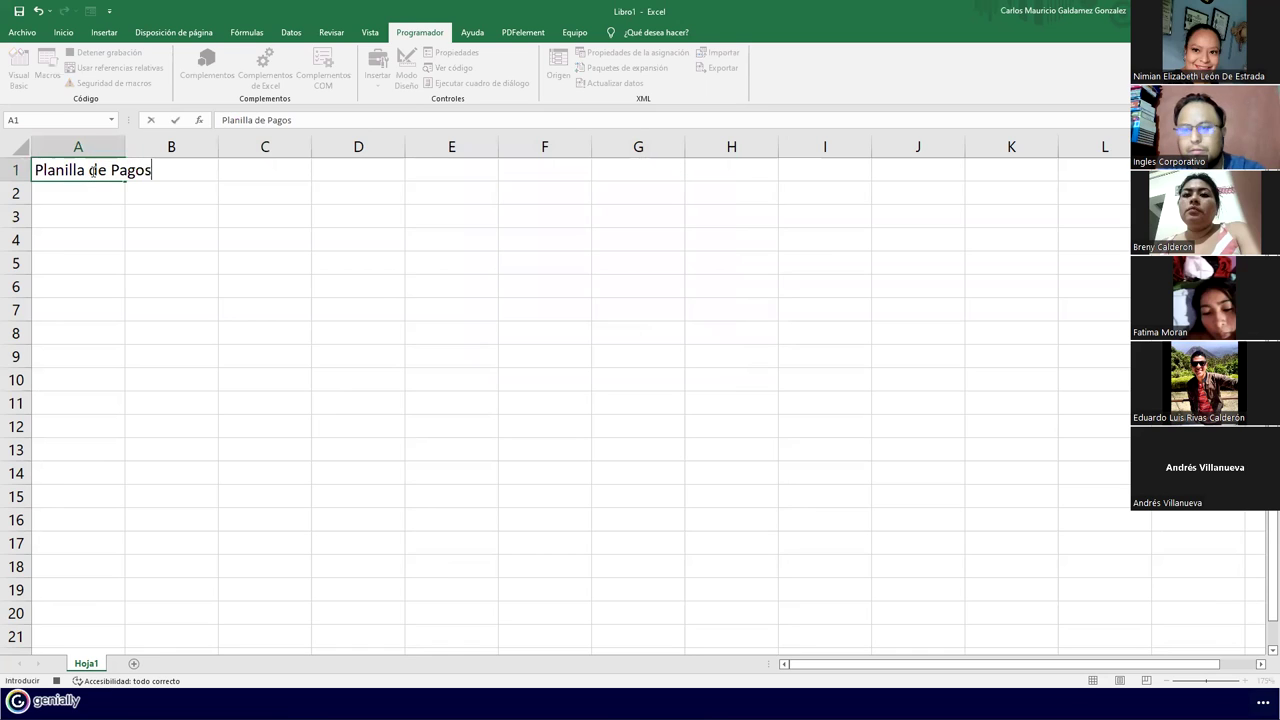
text( Basica)
key(BackSpace)
key(BackSpace)
key(BackSpace)
key(BackSpace)
key(BackSpace)
text(ásica)
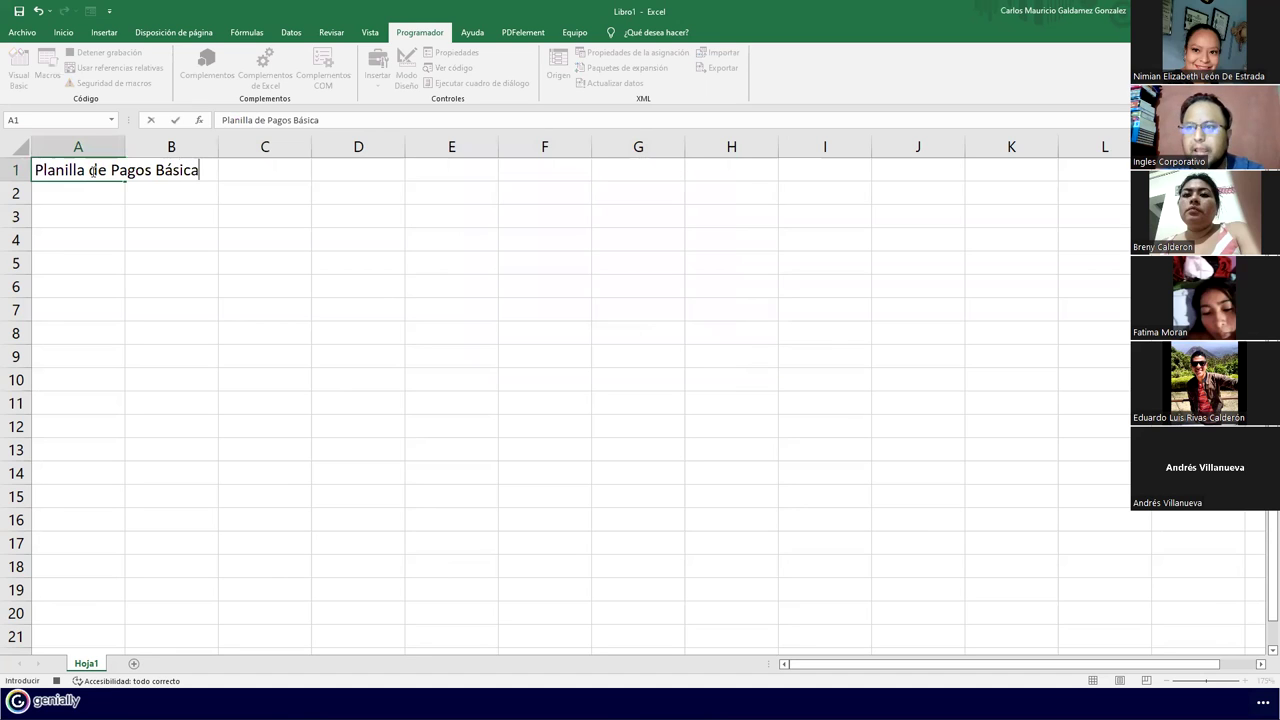
key(Return)
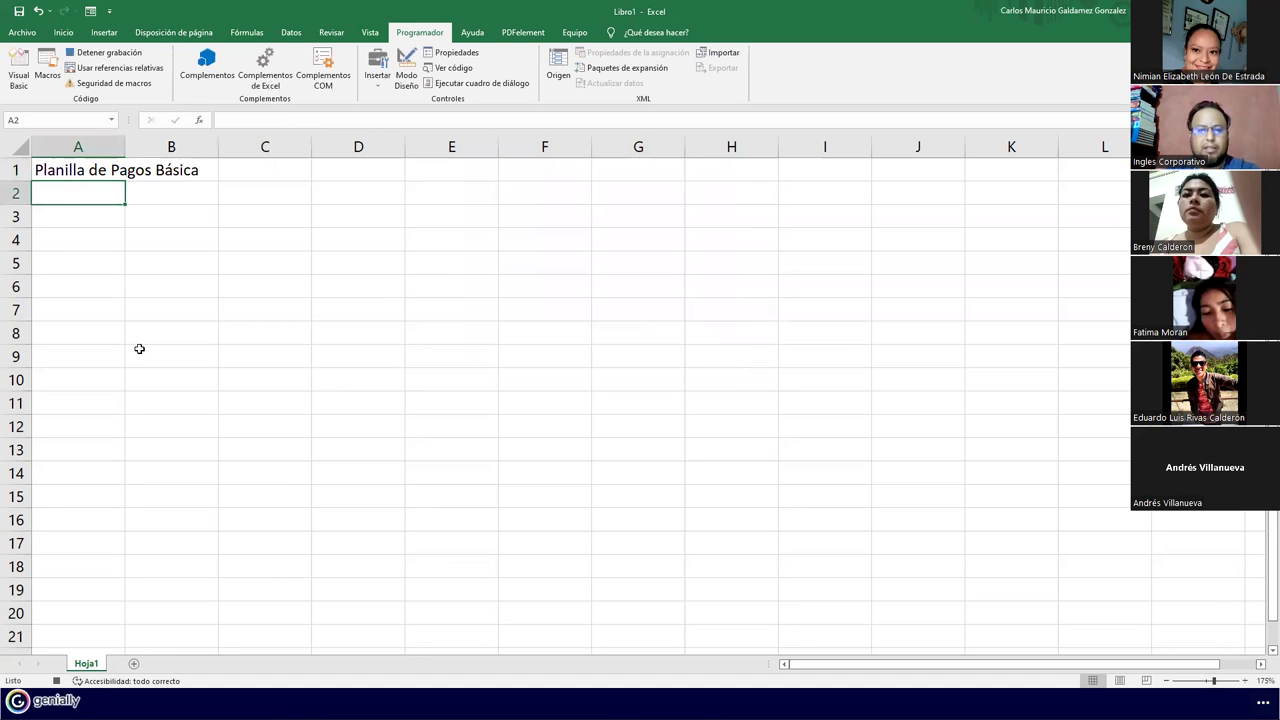
Enter the headers #, Nombre, Apellidos and Edad in A2:D2
text(#)
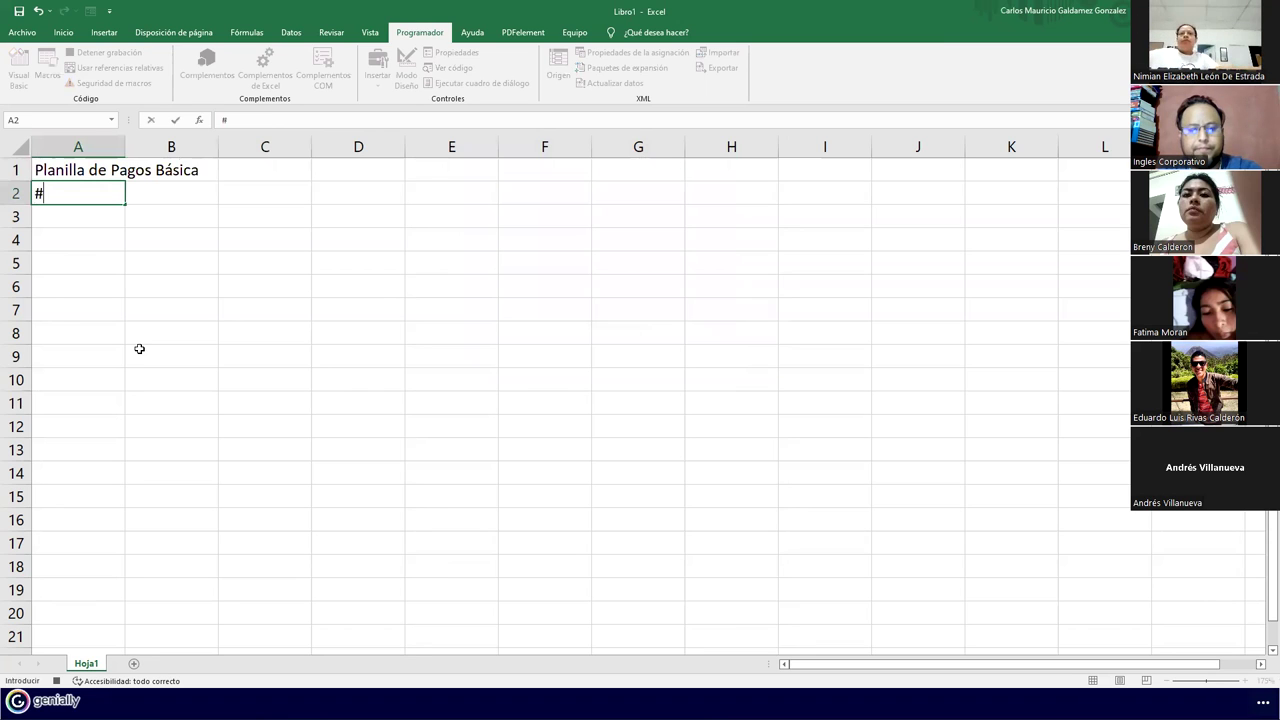
key(Return)
key(Up)
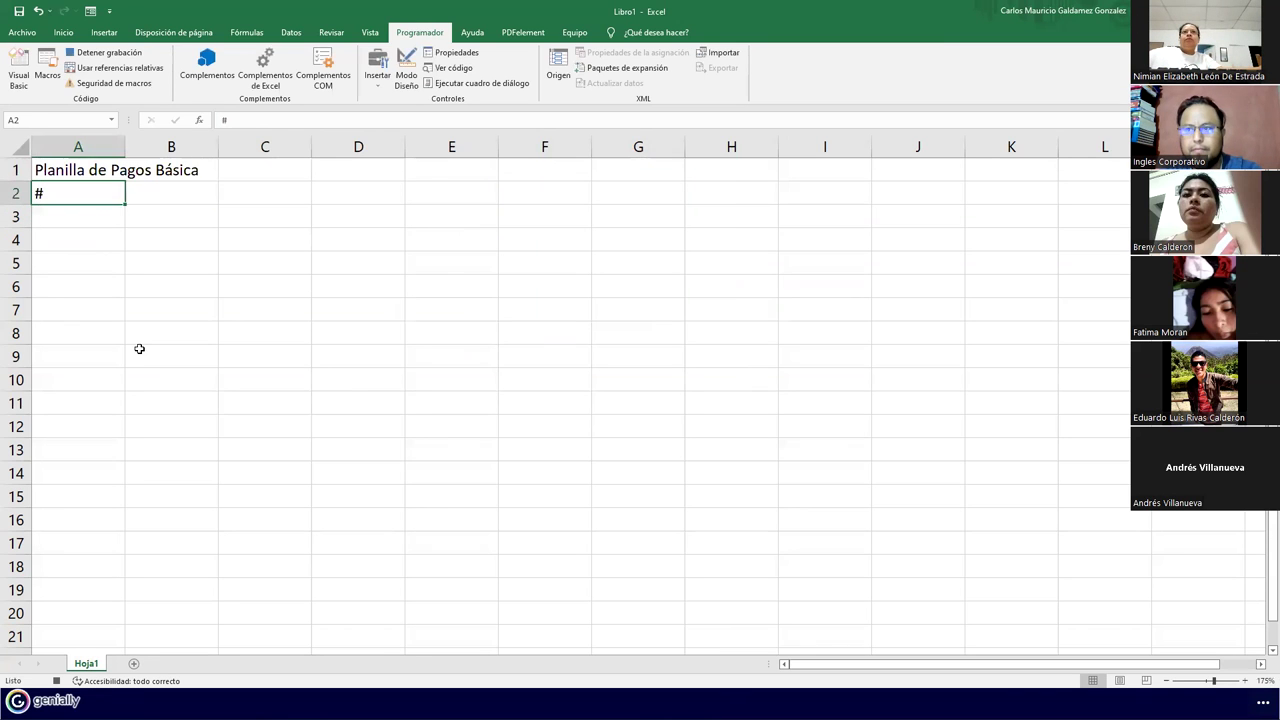
key(Right)
text(Nombre)
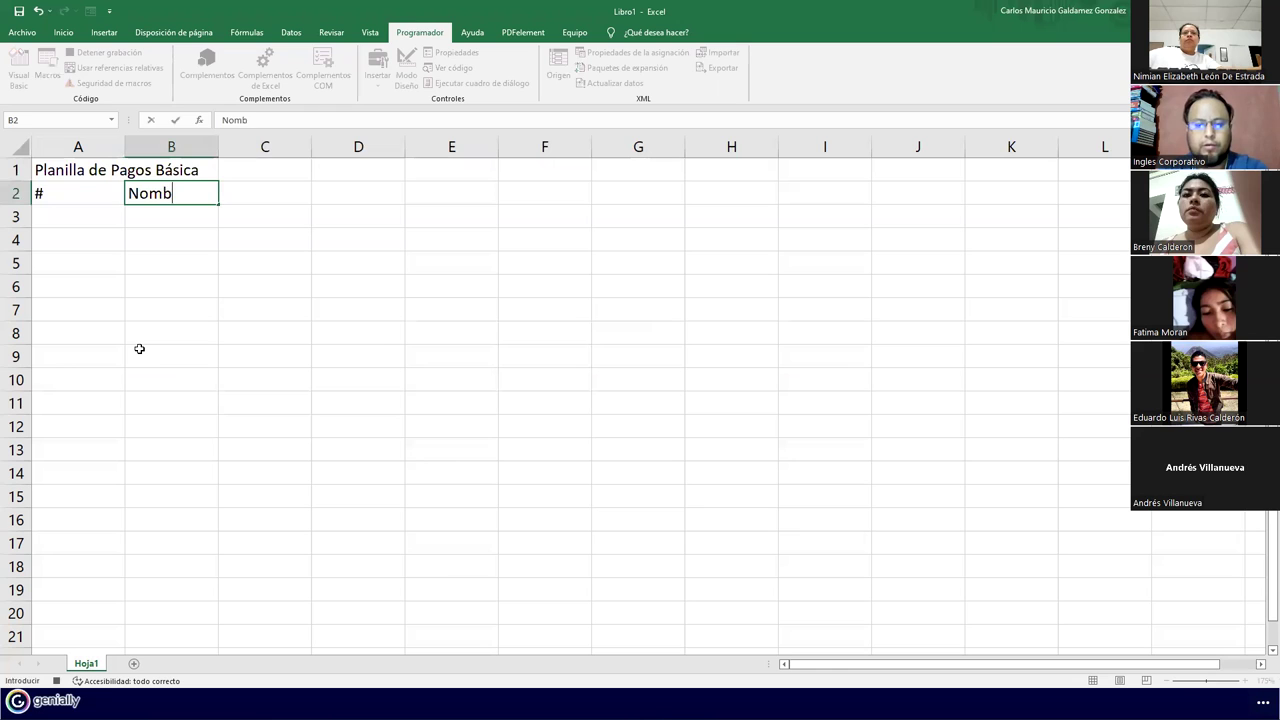
key(Tab)
text(Apellidos)
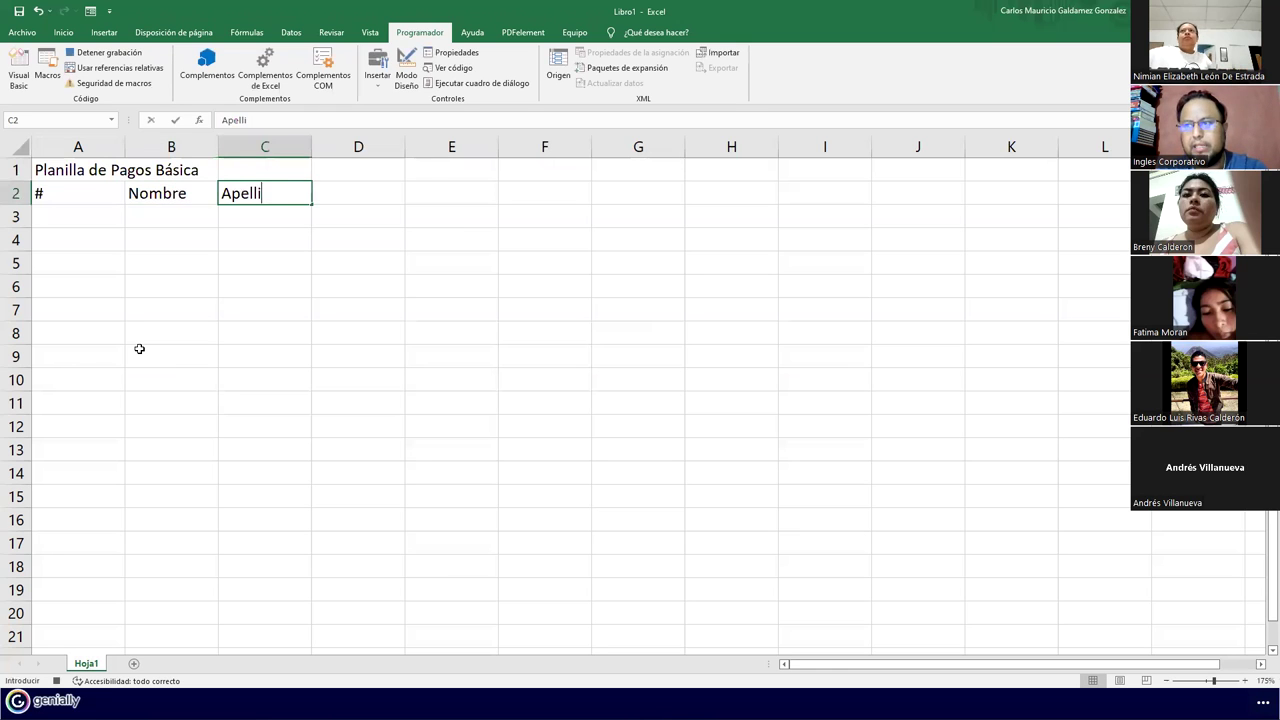
key(Tab)
text(E)
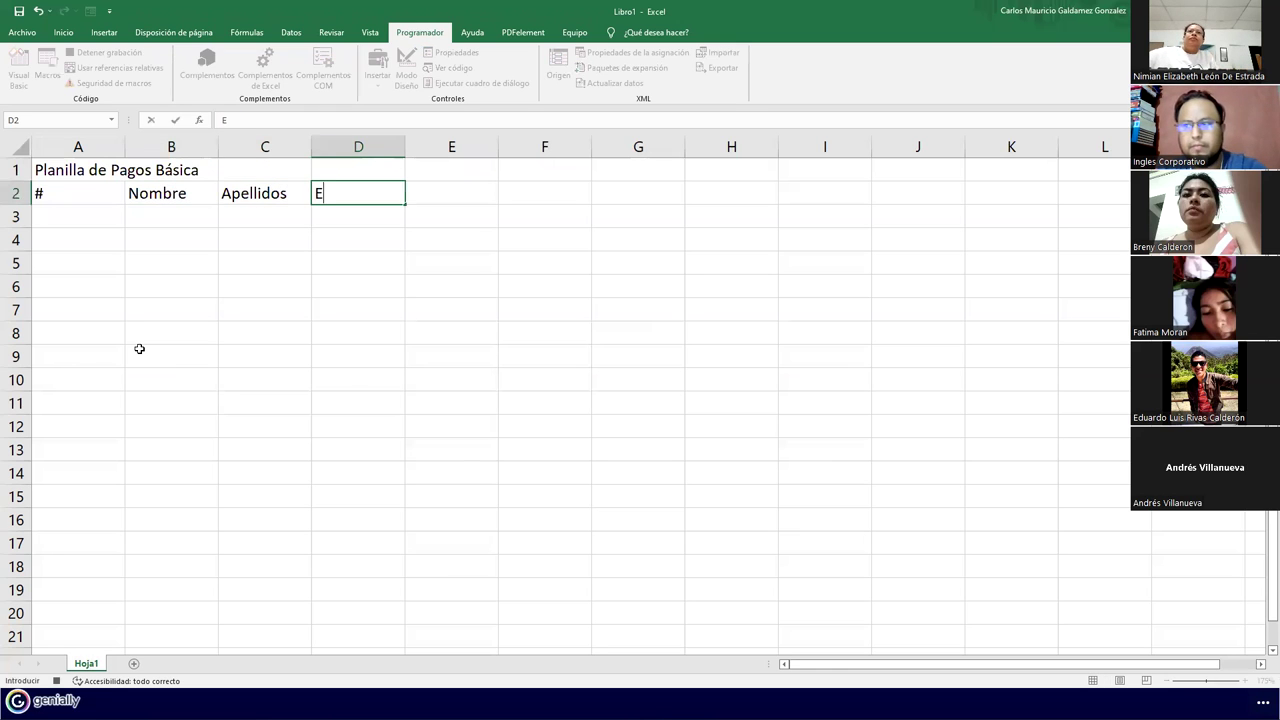
key(BackSpace)
text(Edad)
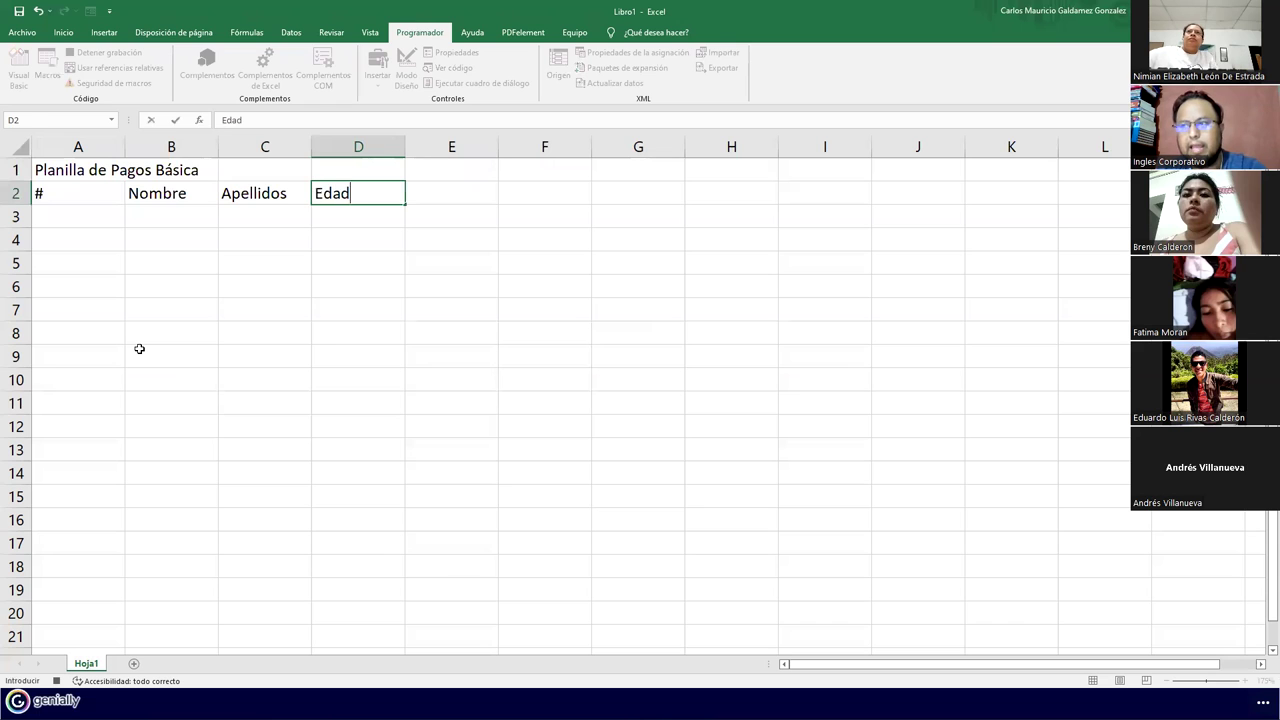
key(Tab)
Add the headers Sueldo, ISSS, AFP, FSV and Renta in E2:I2
text(Sueldo)
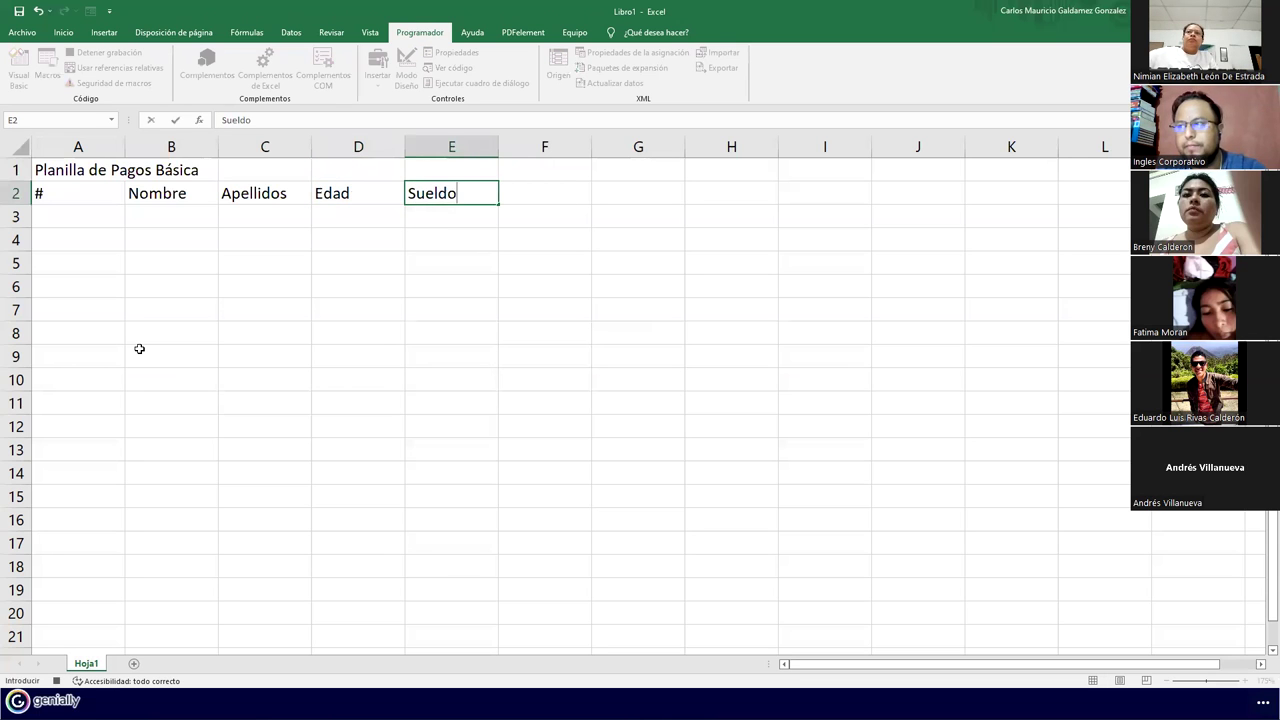
key(Tab)
text(ISSS)
key(Tab)
text(AFP)
key(Tab)
text(FSV)
key(Tab)
text(Renta)
key(Return)
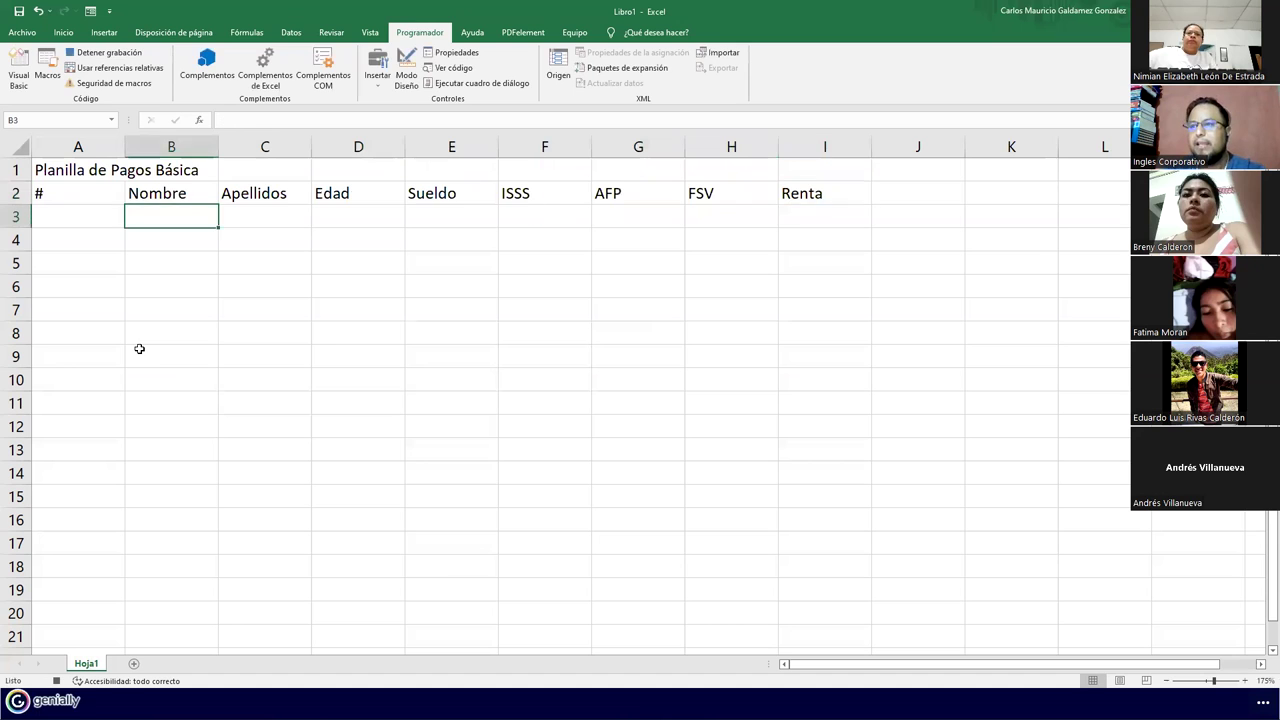
Enter 1 and 2 in A3:A4 and select them as a series seed
click(51, 219)
text(1)
key(Return)
text(2)
key(Return)
drag(52, 220, 117, 440)
Fill A3:A12 with 1–10, autofit column A, and merge-and-centre the title across A1:I1
click(129, 257)
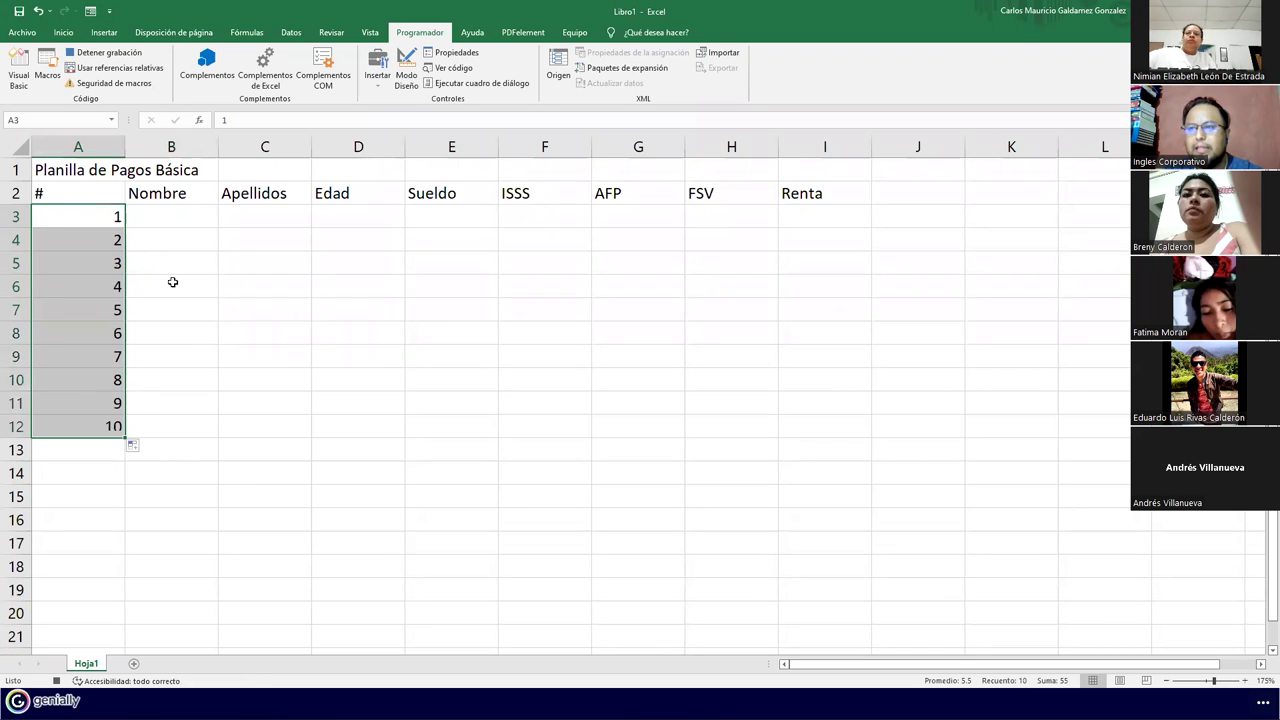
double_click(128, 148)
drag(107, 171, 879, 170)
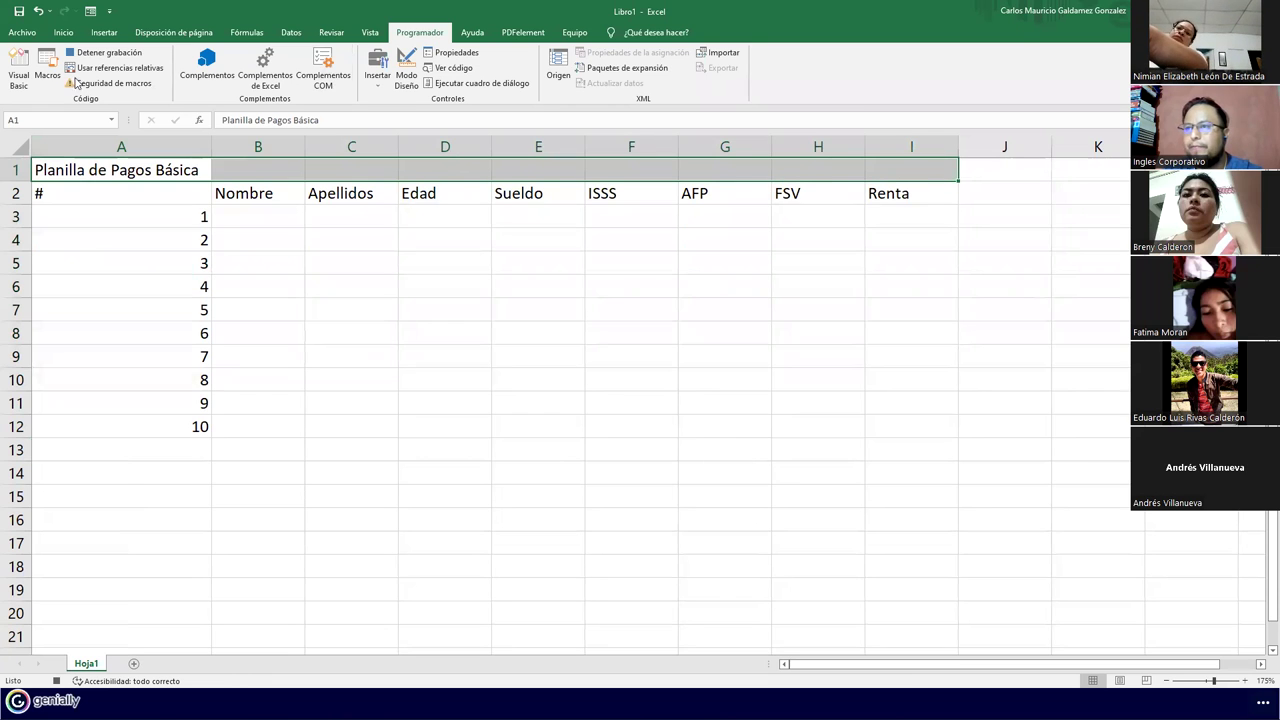
click(63, 32)
click(381, 80)
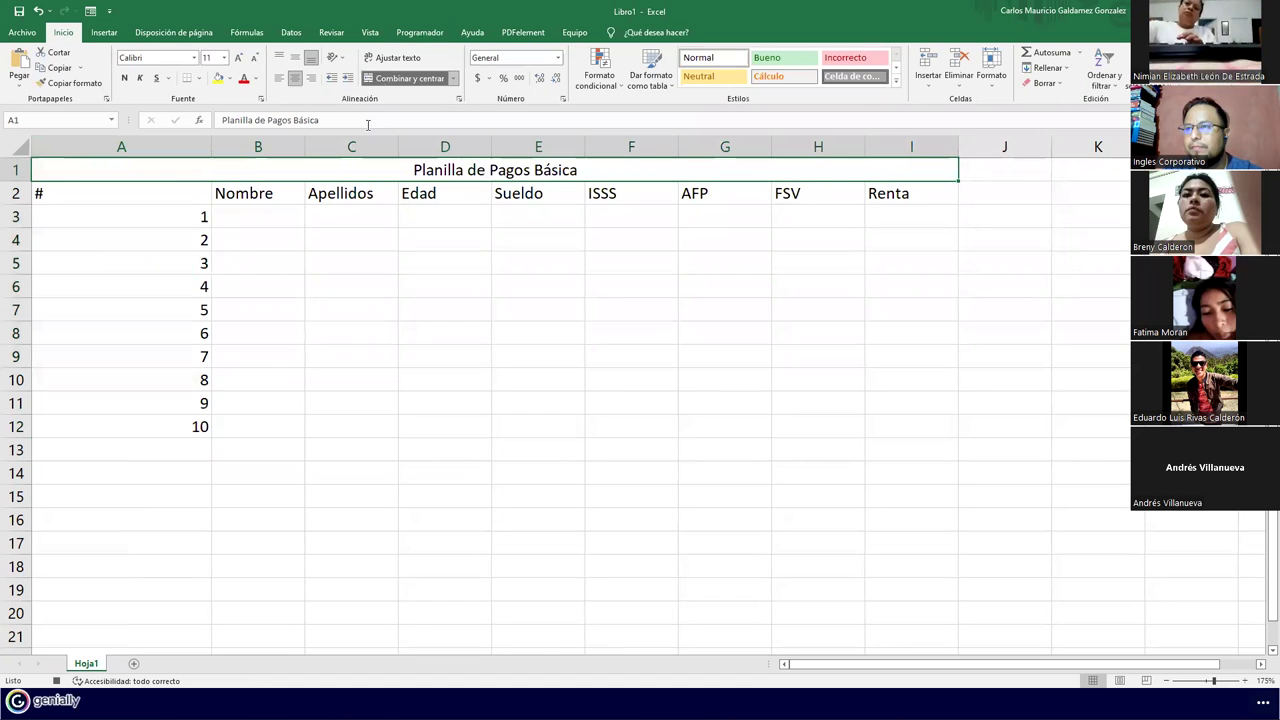
Make the title bold at font size 24 and shrink column A to fit
click(124, 78)
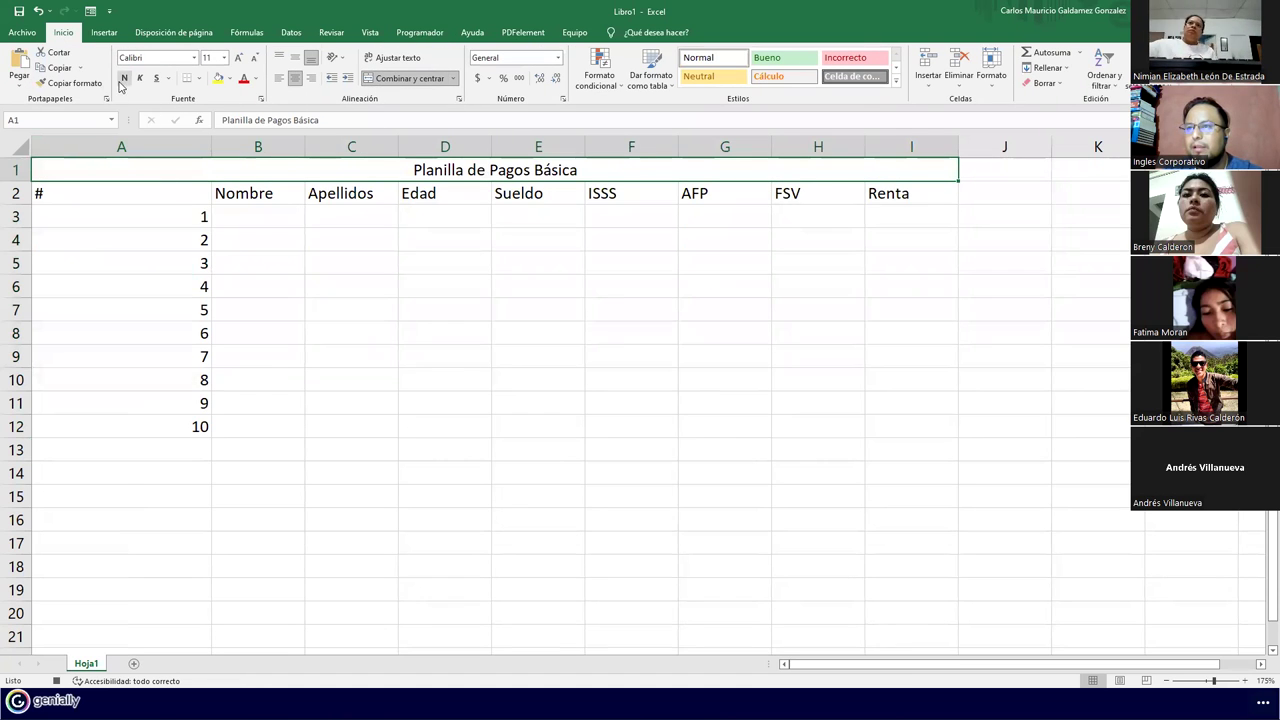
click(238, 58)
click(238, 58)
click(238, 58)
click(238, 58)
click(238, 58)
click(238, 58)
click(238, 58)
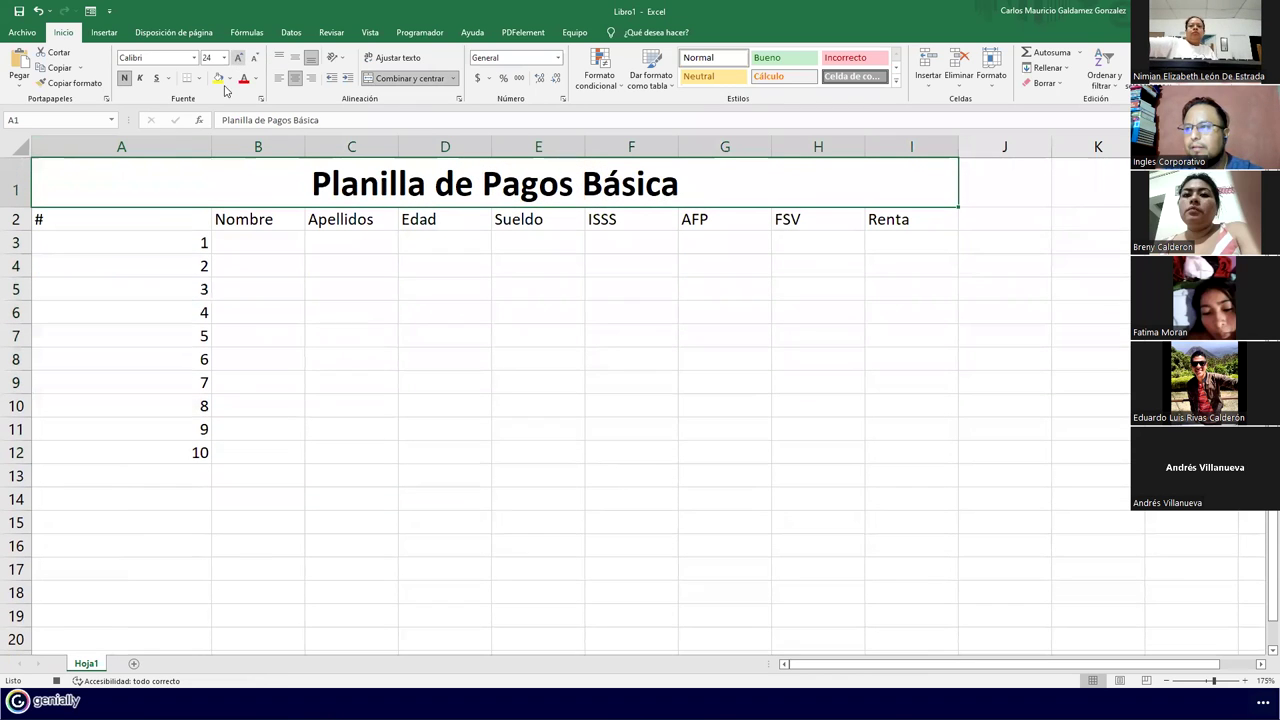
double_click(211, 150)
drag(49, 217, 750, 444)
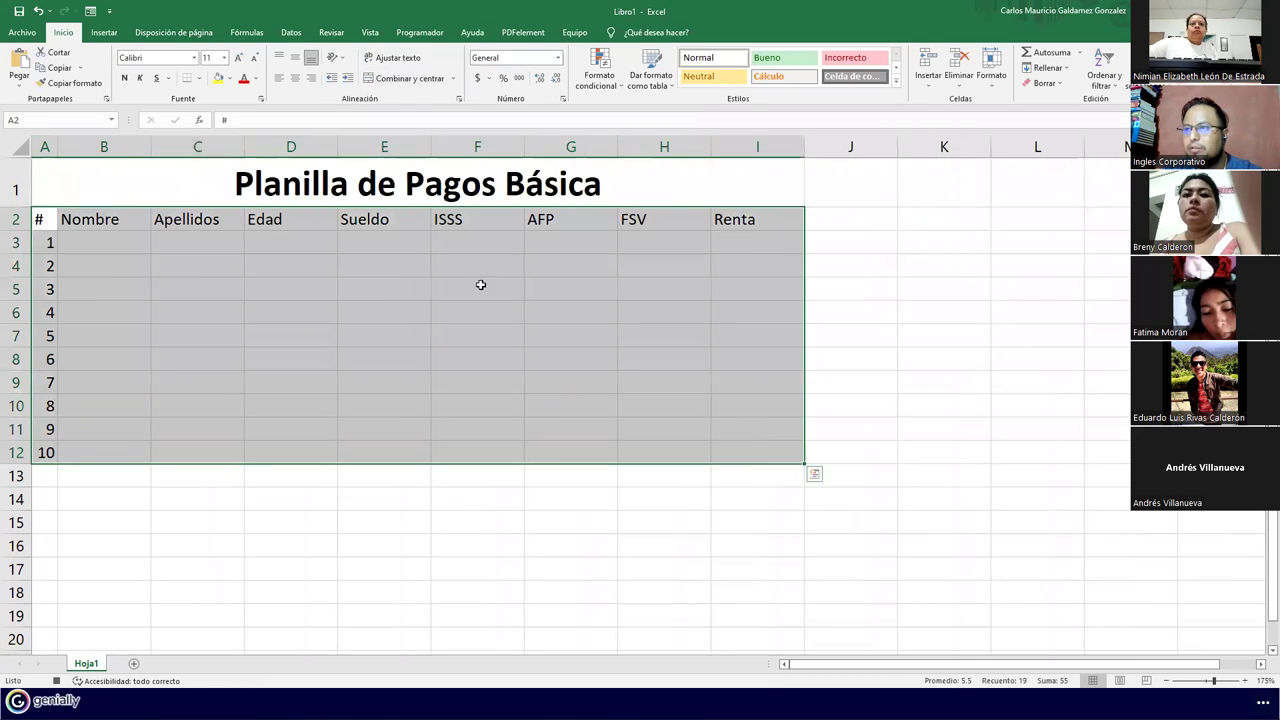
Apply Todos los bordes to the table A2:I12
click(200, 84)
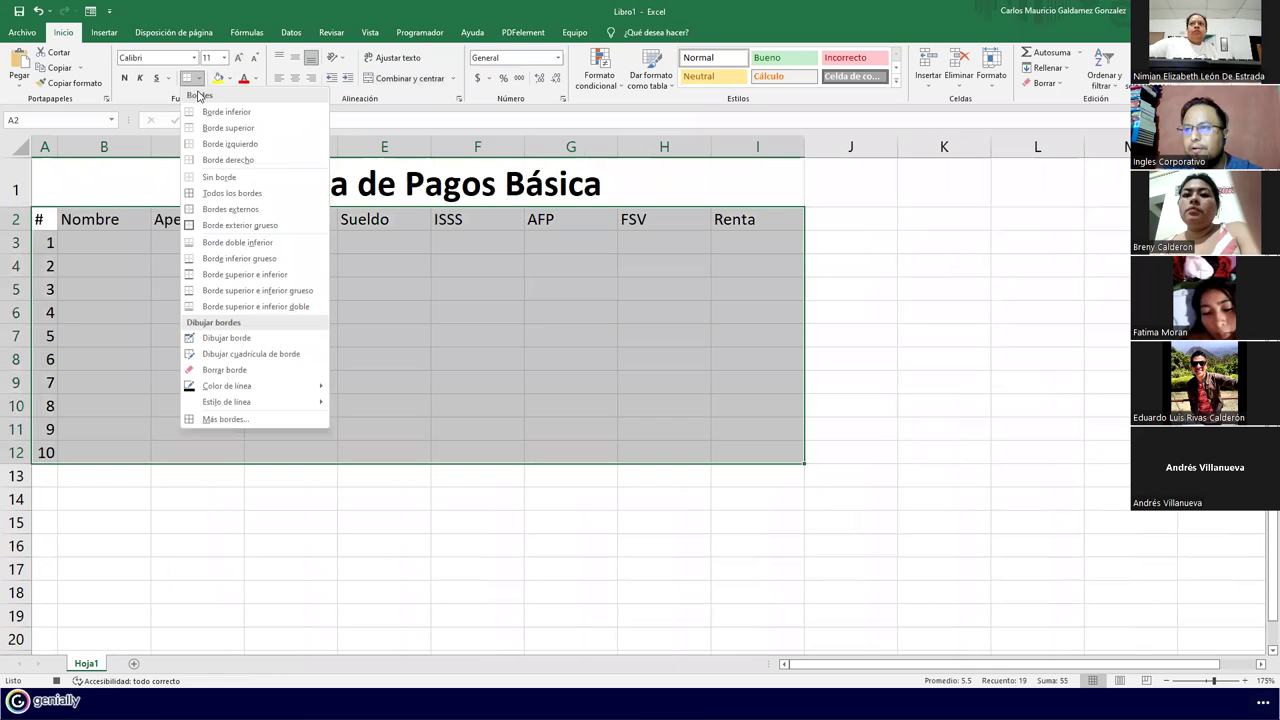
click(219, 192)
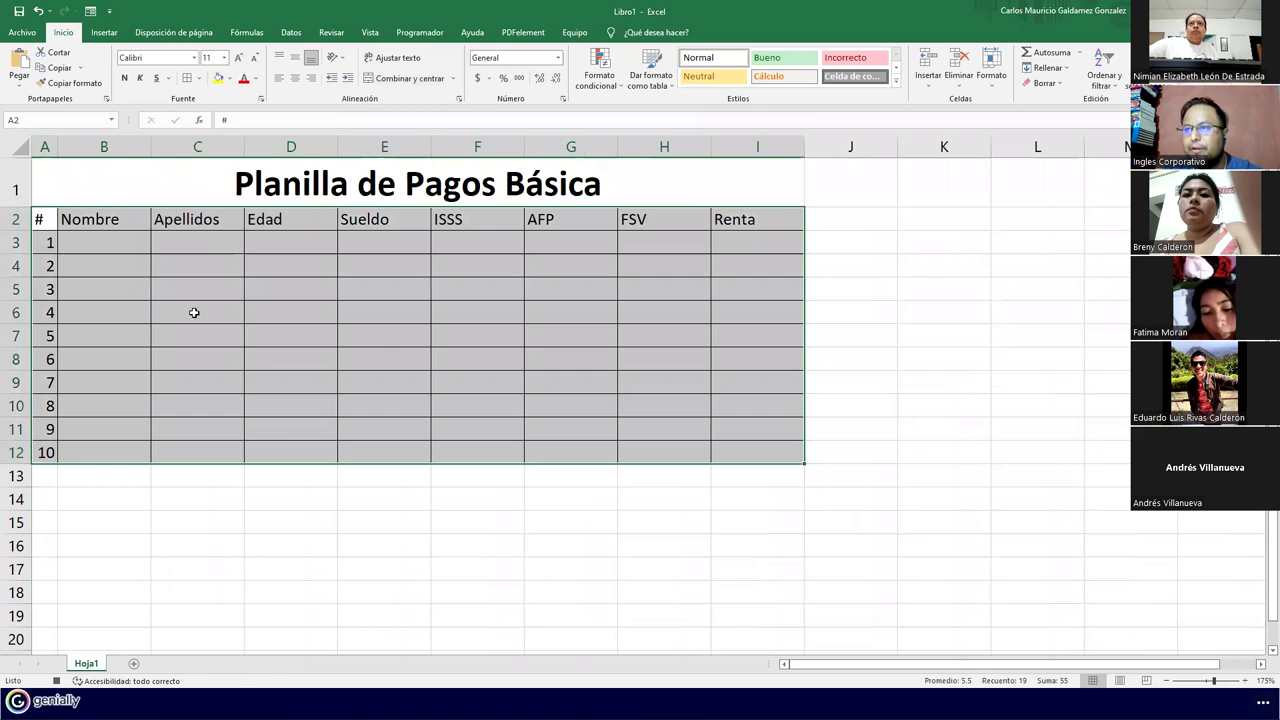
click(194, 312)
Widen the Nombre and Apellidos columns and narrow the Edad column
drag(151, 150, 219, 161)
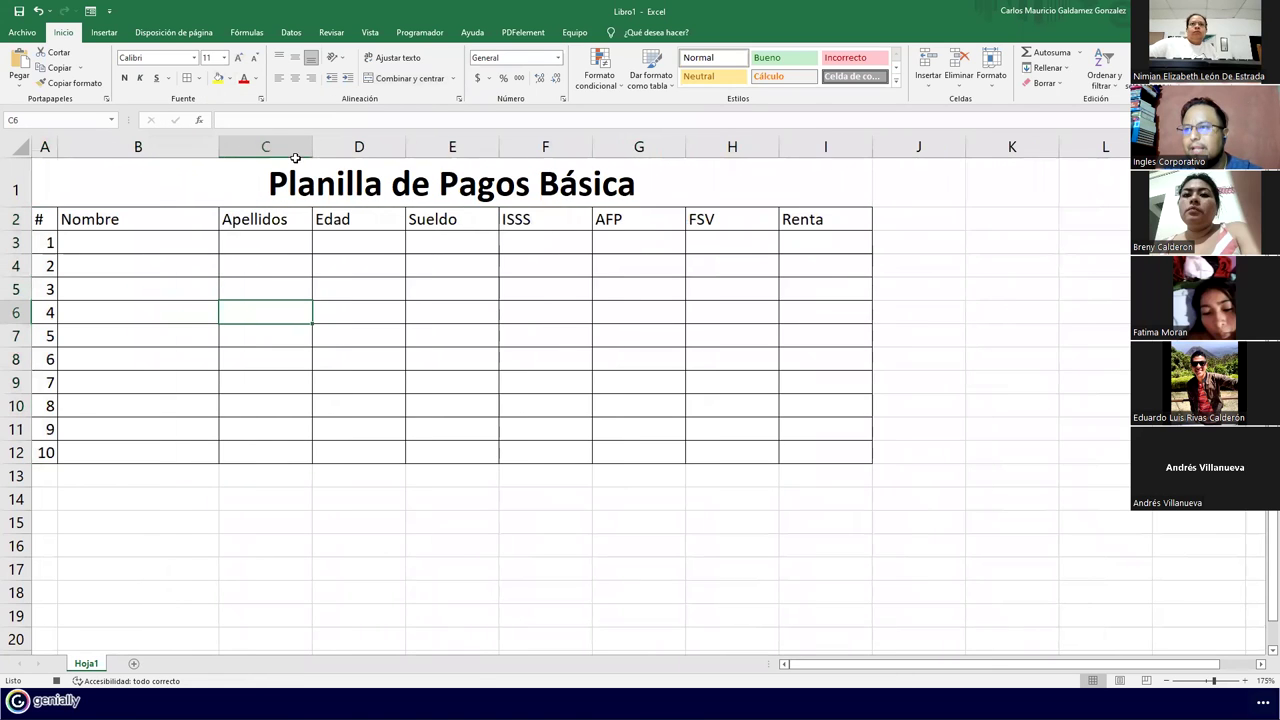
drag(312, 150, 435, 170)
drag(528, 150, 492, 170)
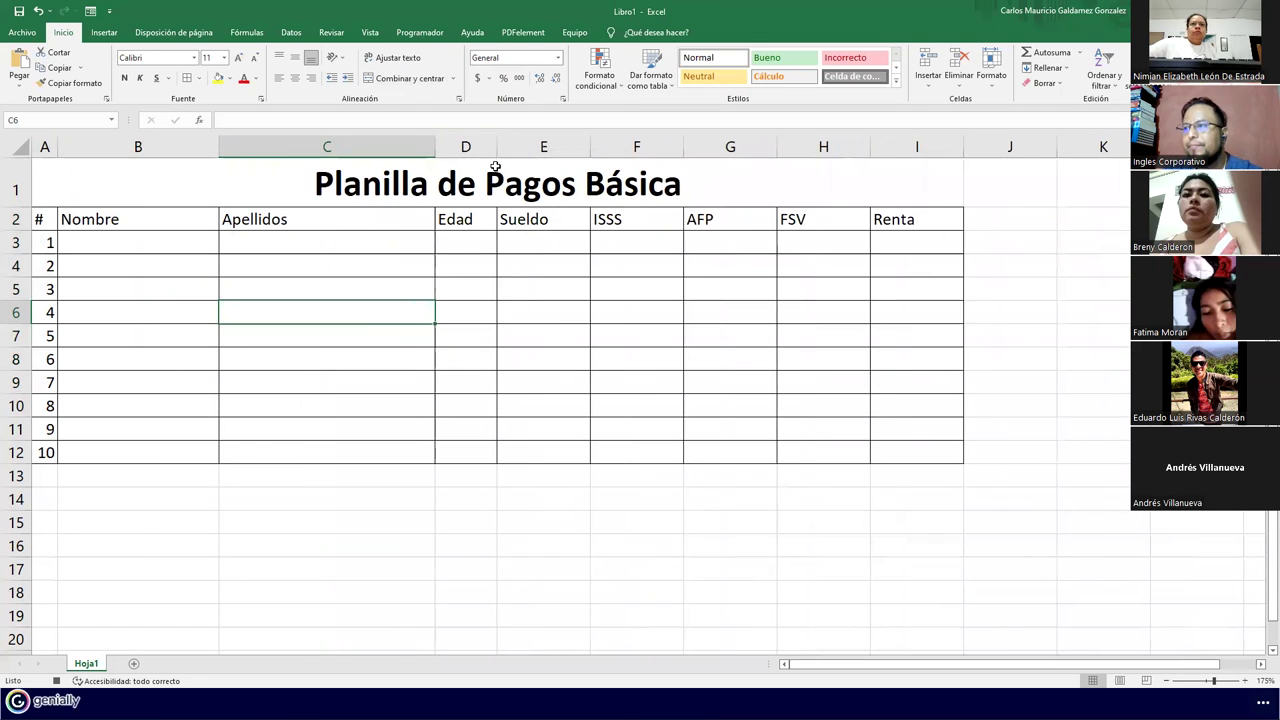
drag(530, 240, 911, 449)
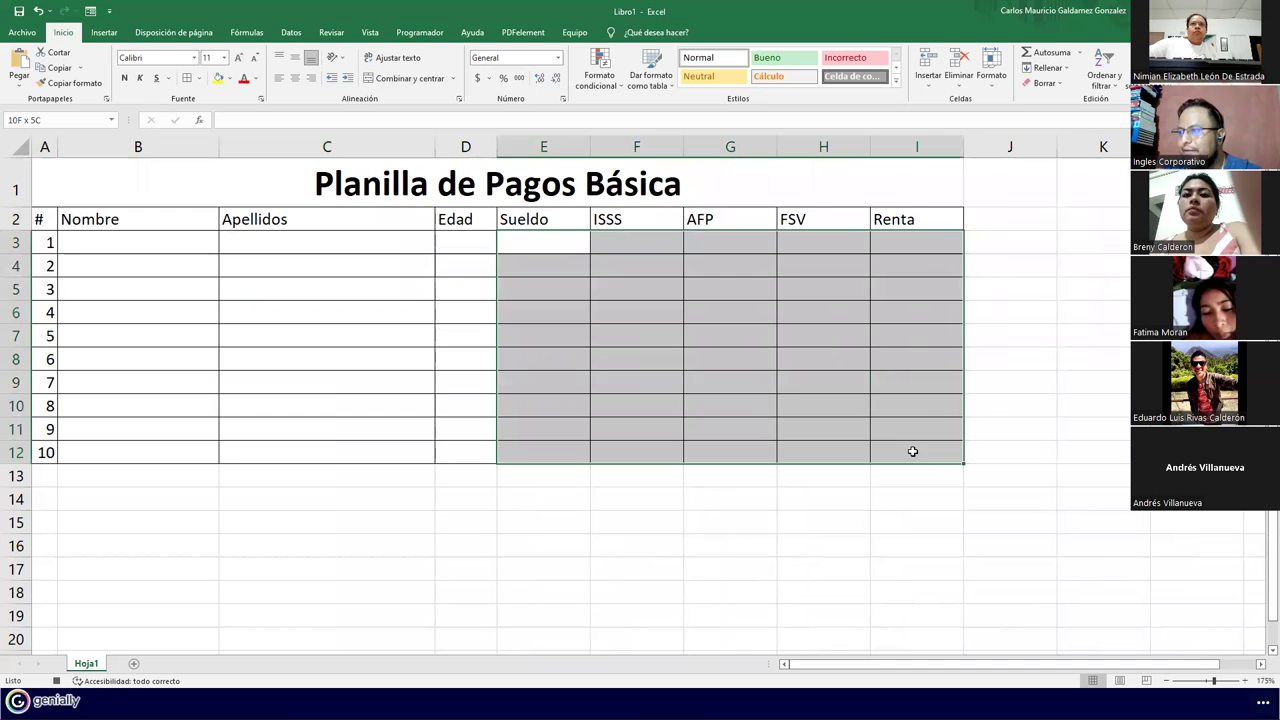
click(557, 58)
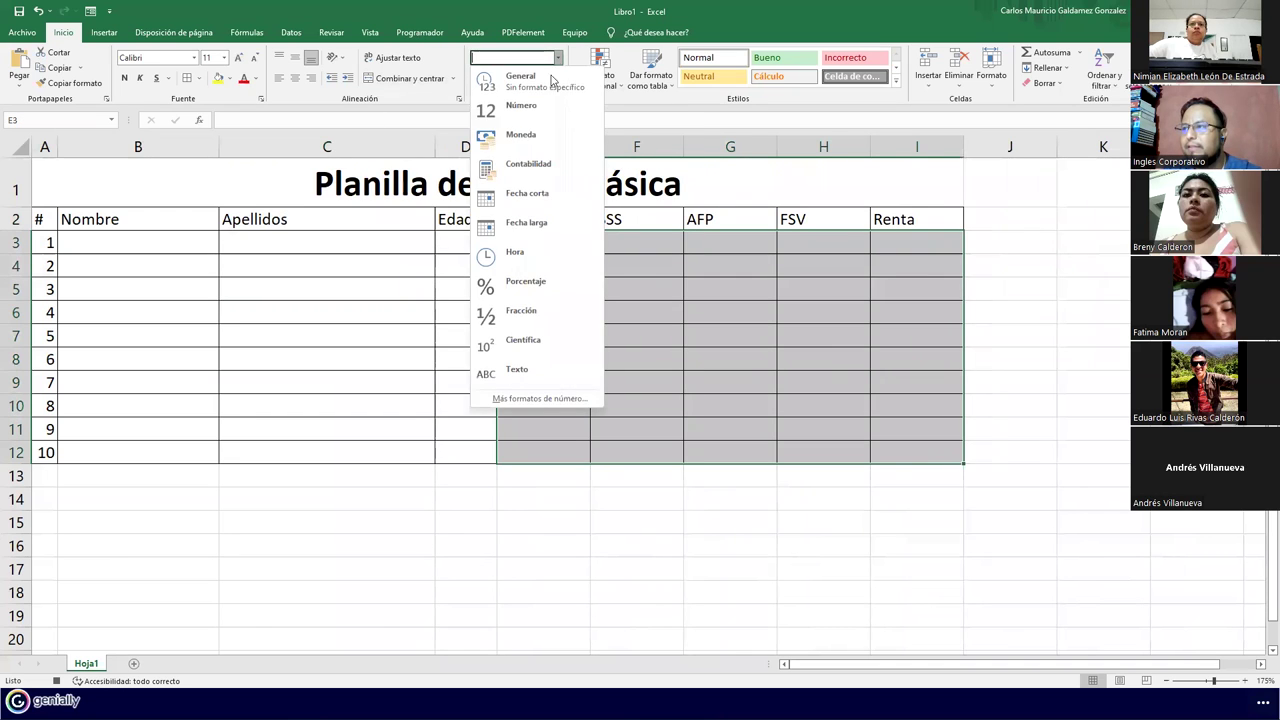
Apply accounting format to E3:I12 and enter the ISSS formula =E3*3% in F3
click(534, 168)
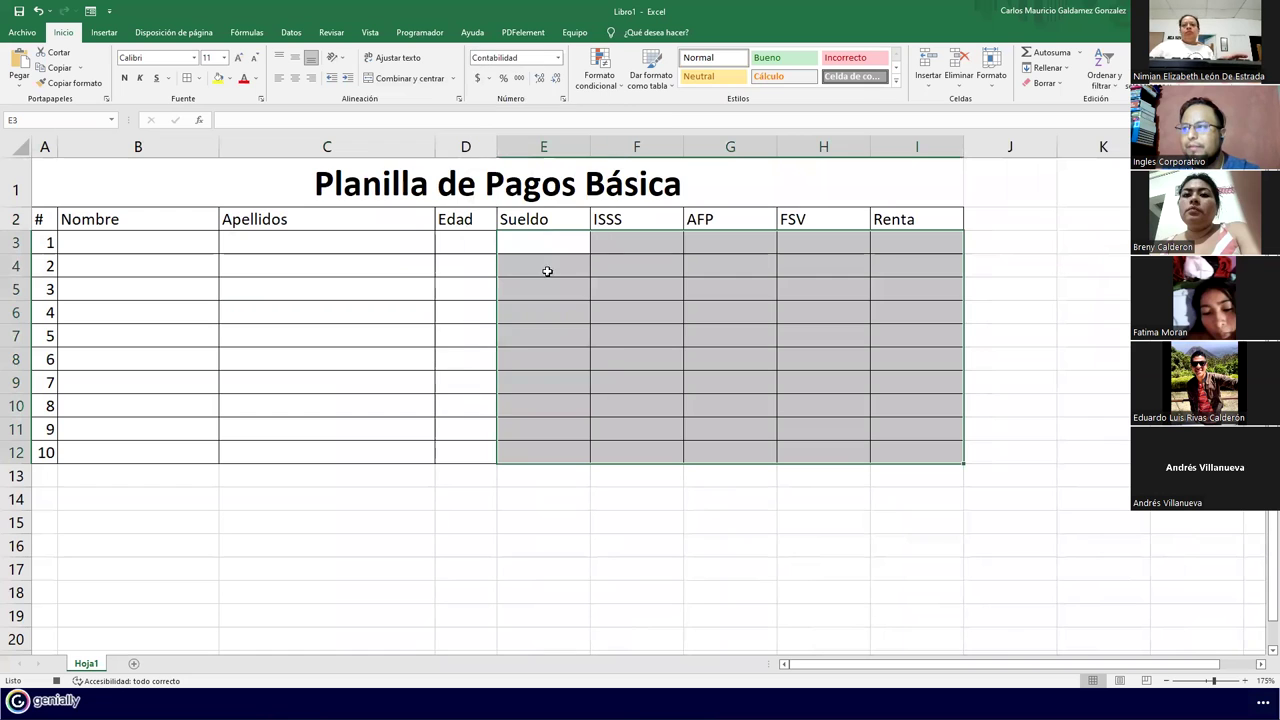
click(612, 244)
text(=)
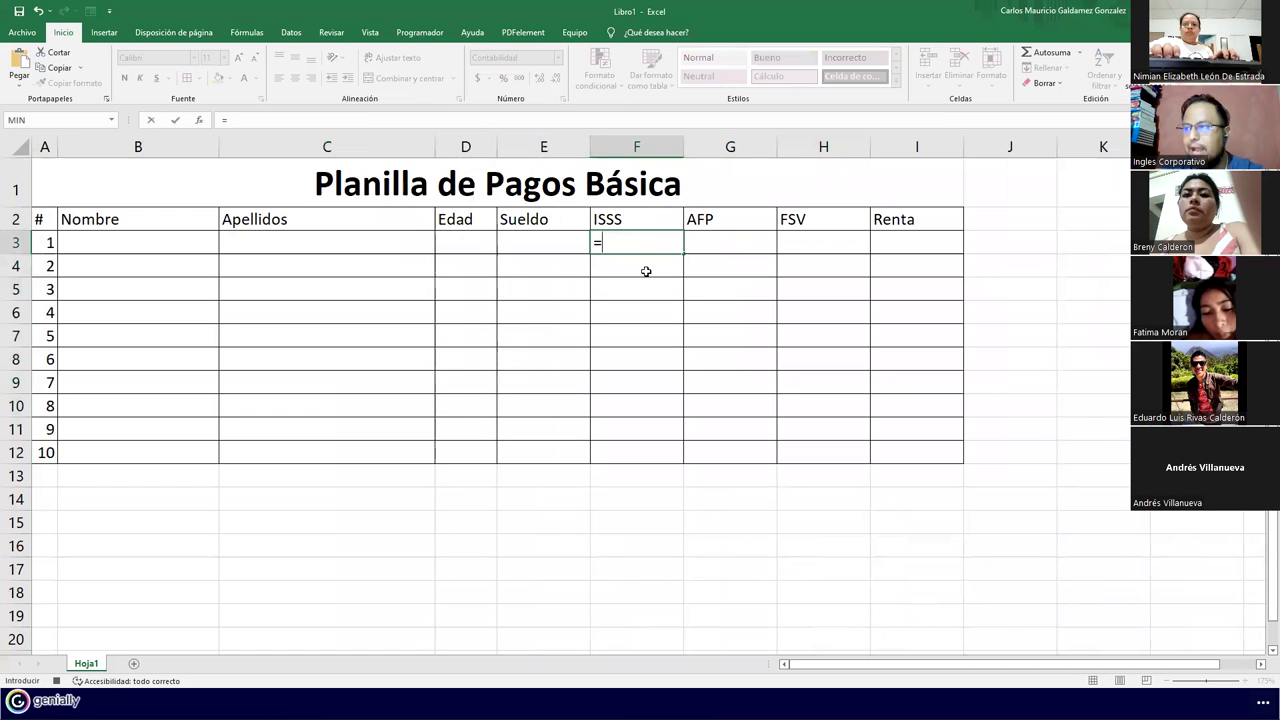
key(Left)
text(*)
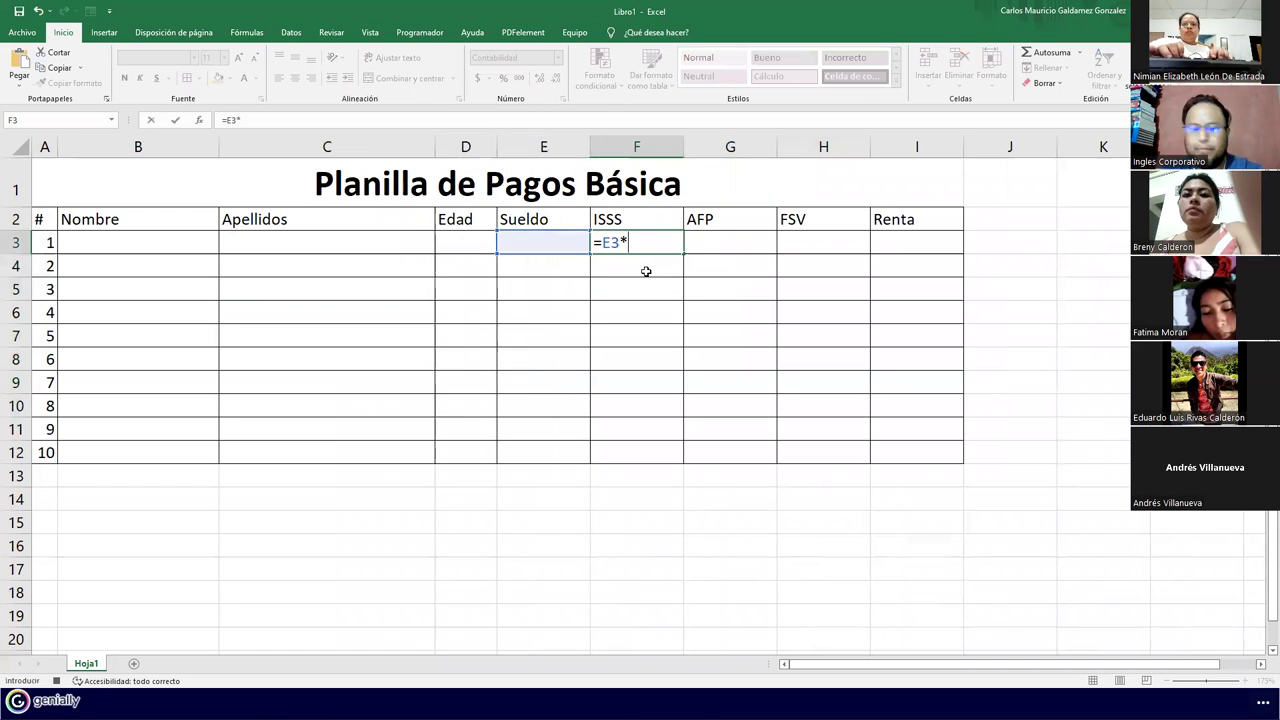
text(3%)
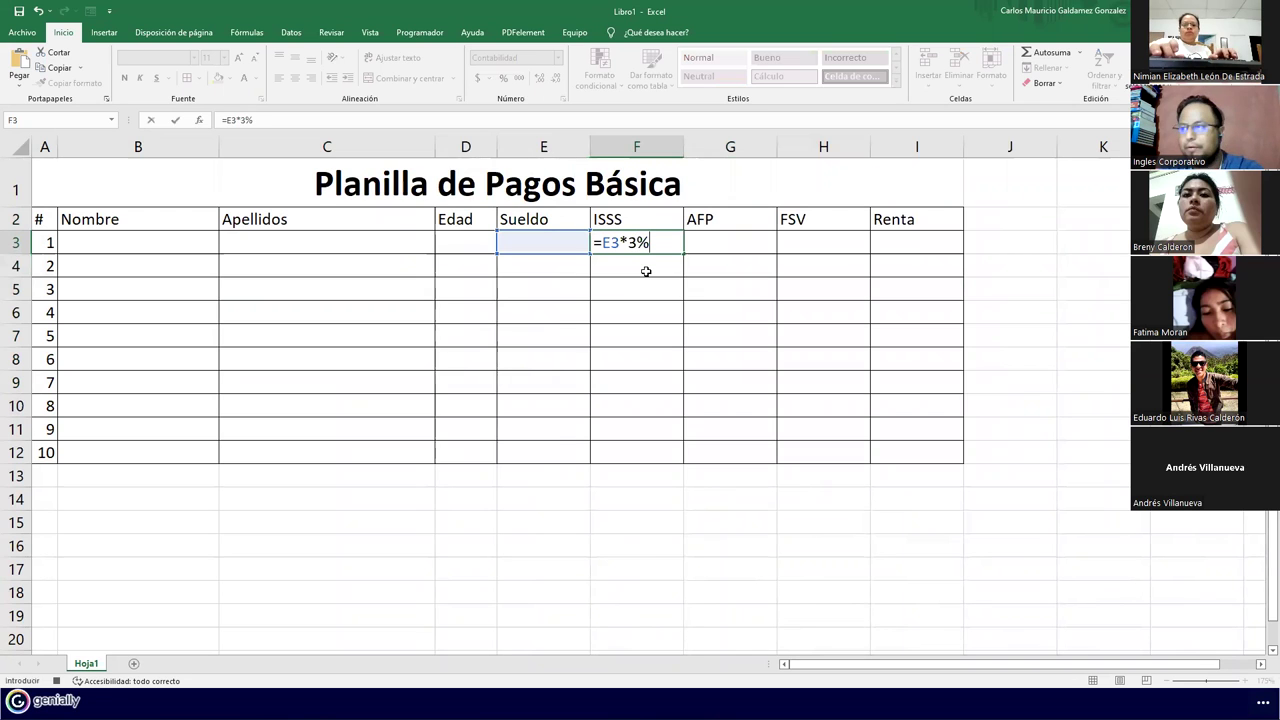
key(Tab)
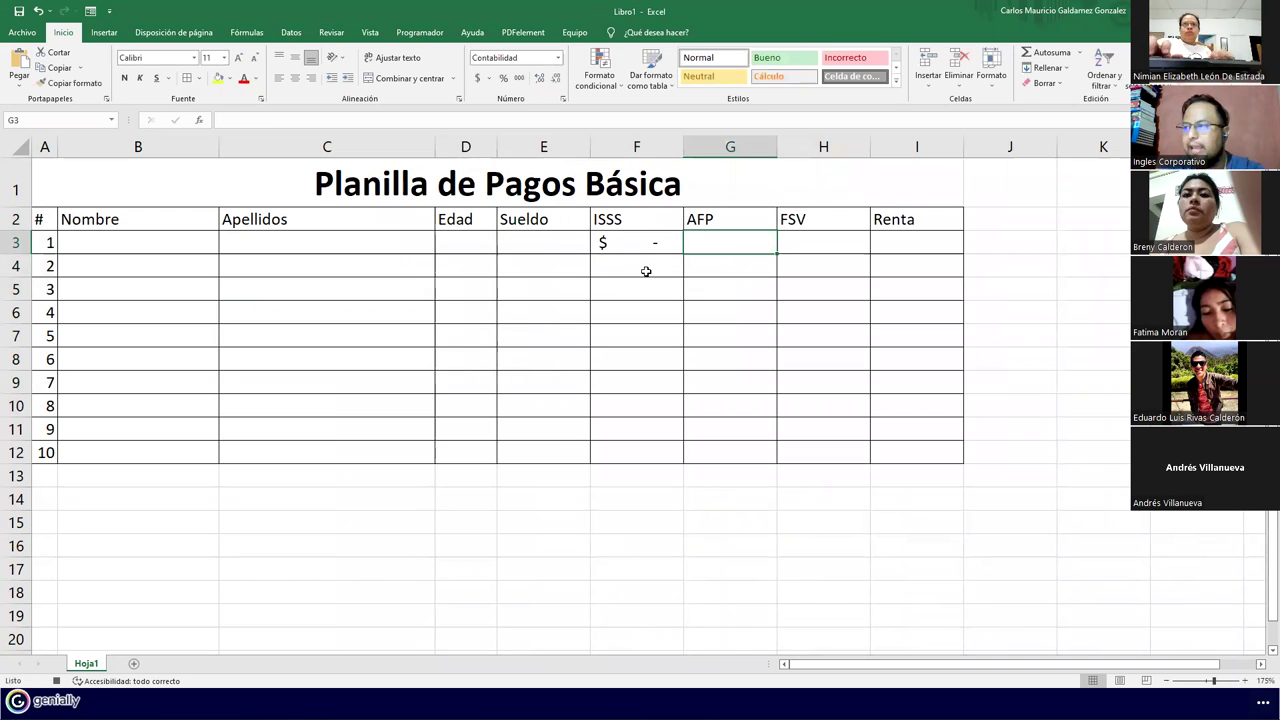
Enter the AFP formula =E3*6.25% in G3 and the FSV formula =F4*7% in H3
text(=)
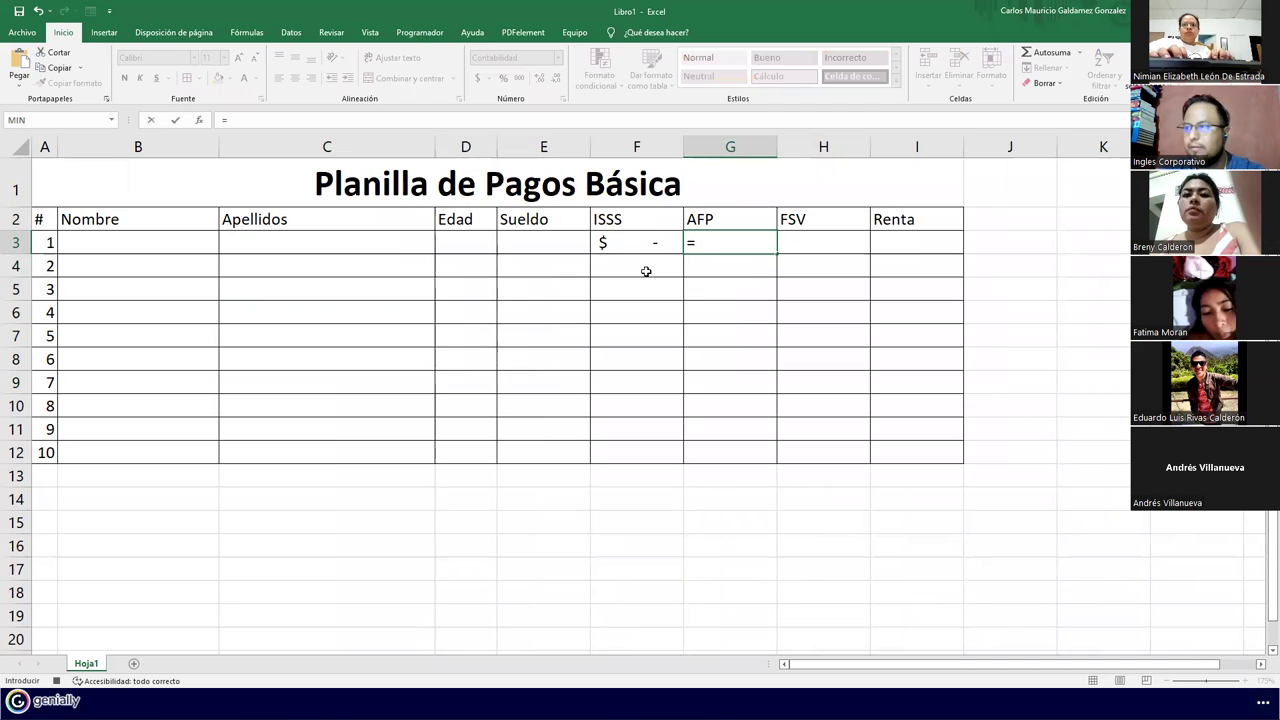
key(Left)
key(Left)
text(*6.25%)
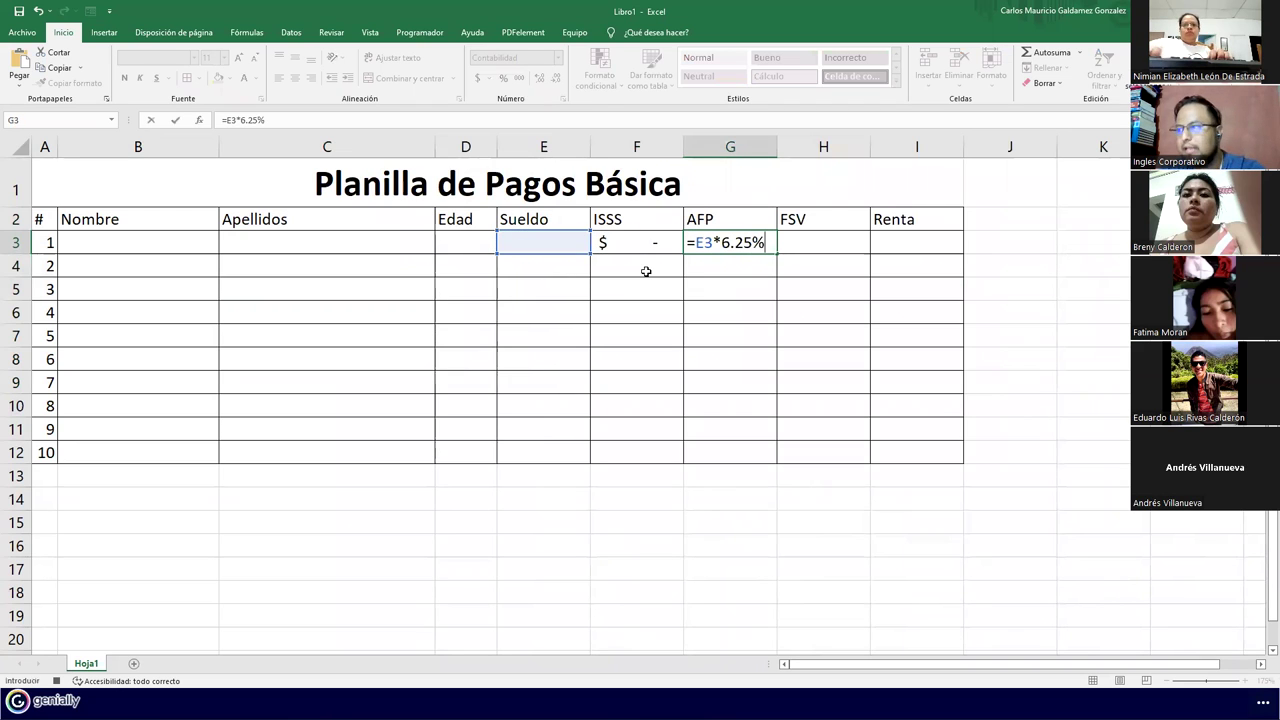
key(Tab)
text(=)
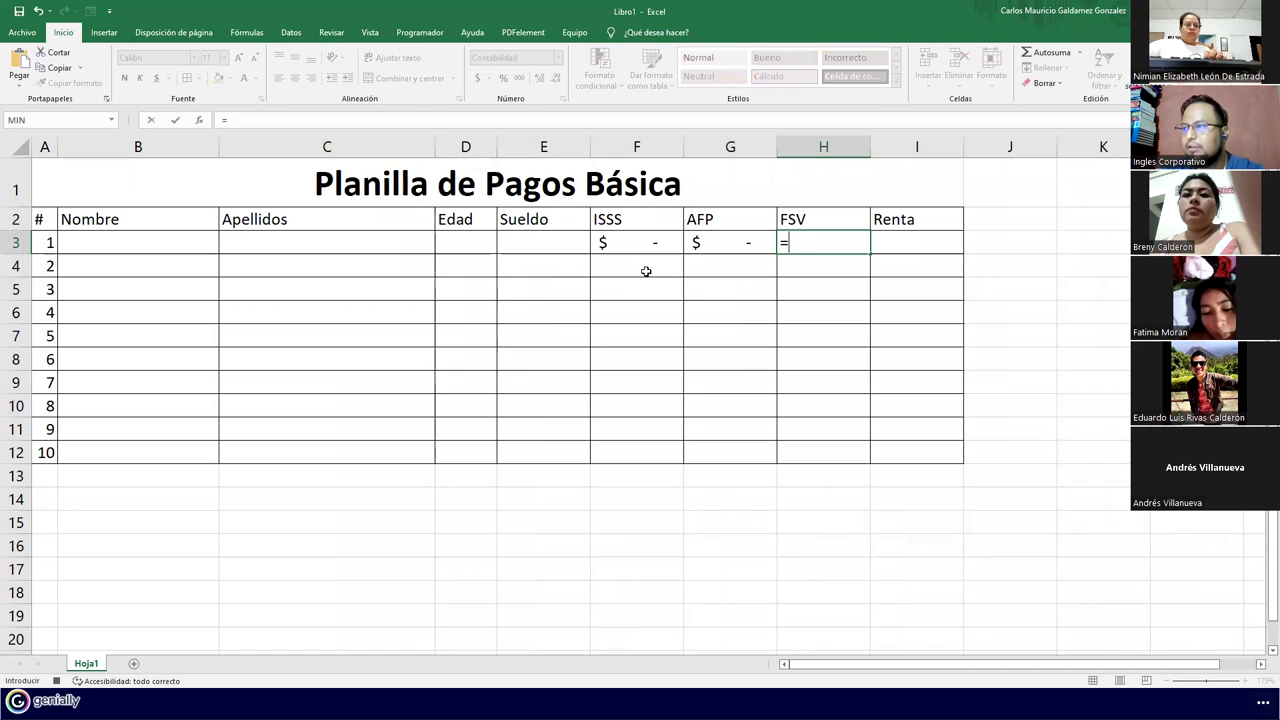
key(Left)
key(Left)
key(Left)
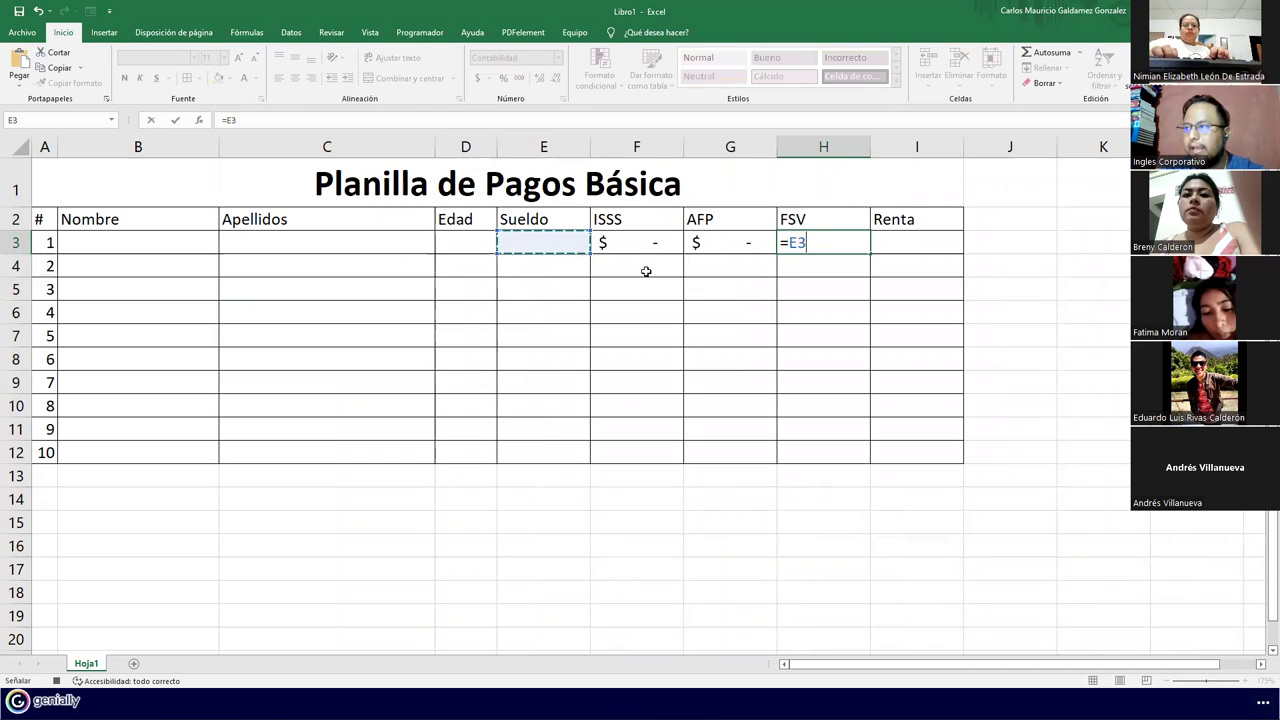
click(646, 271)
text(*)
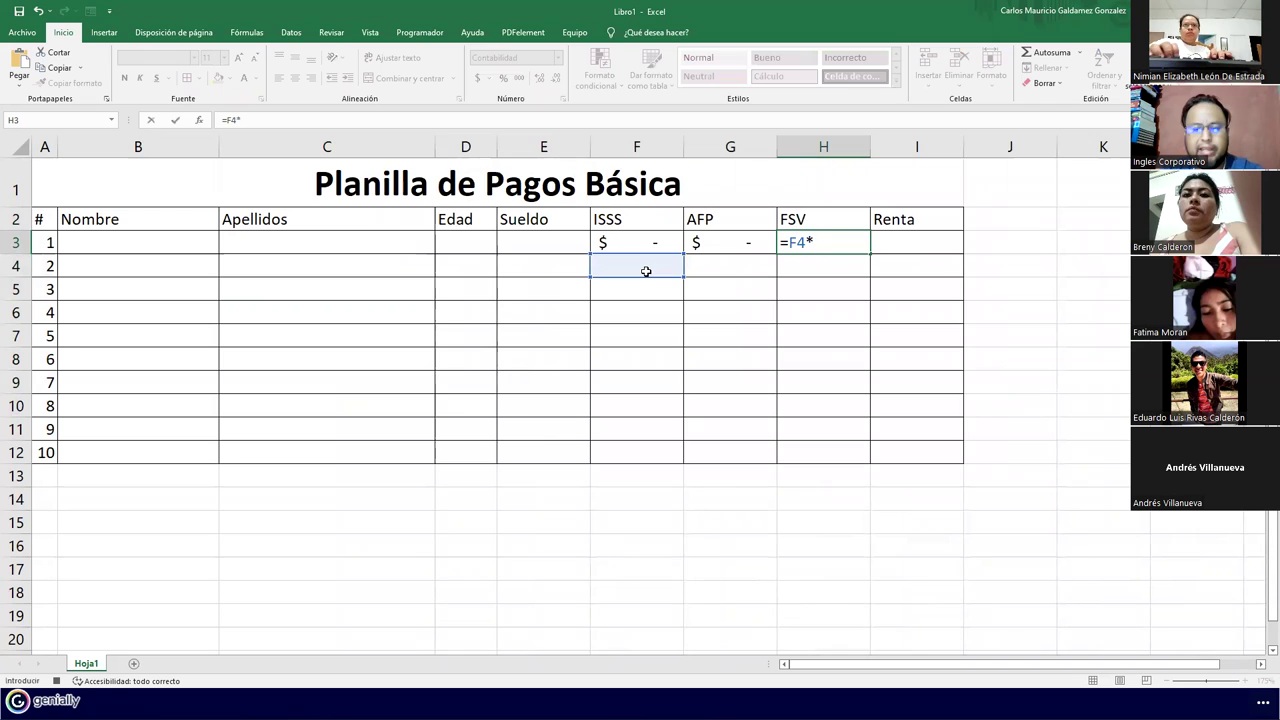
text(7%)
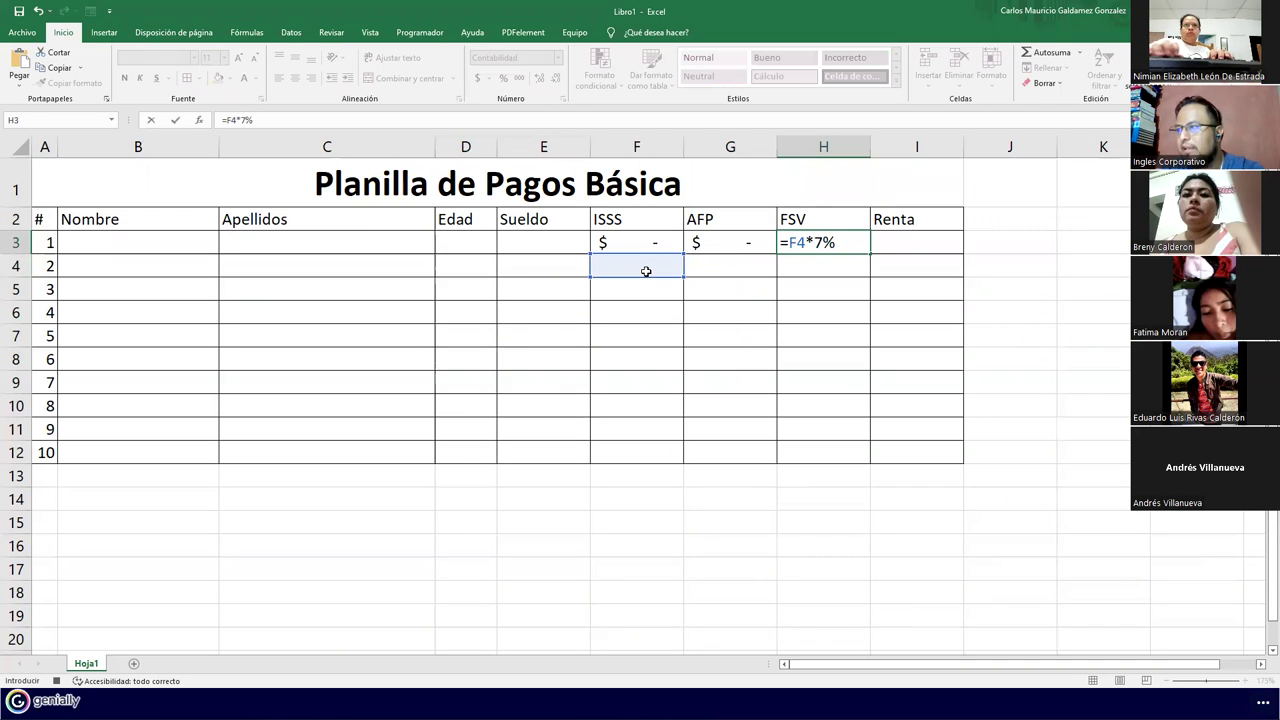
key(Tab)
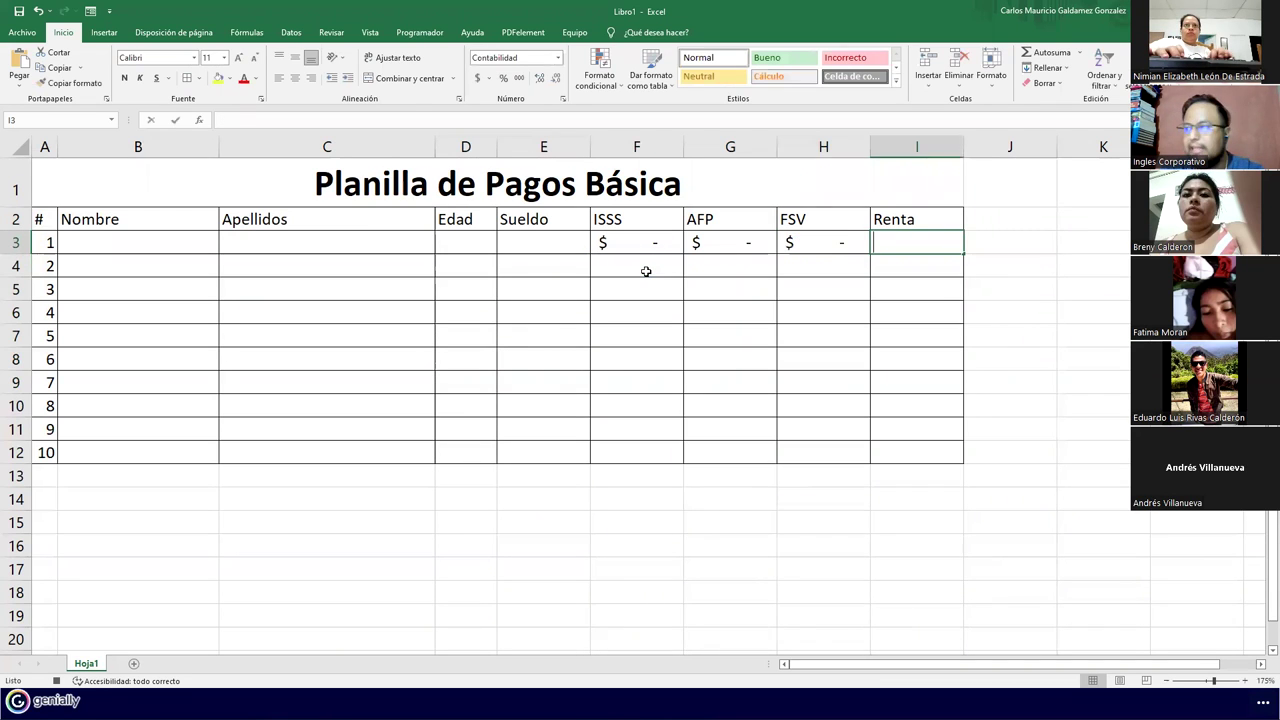
text(=)
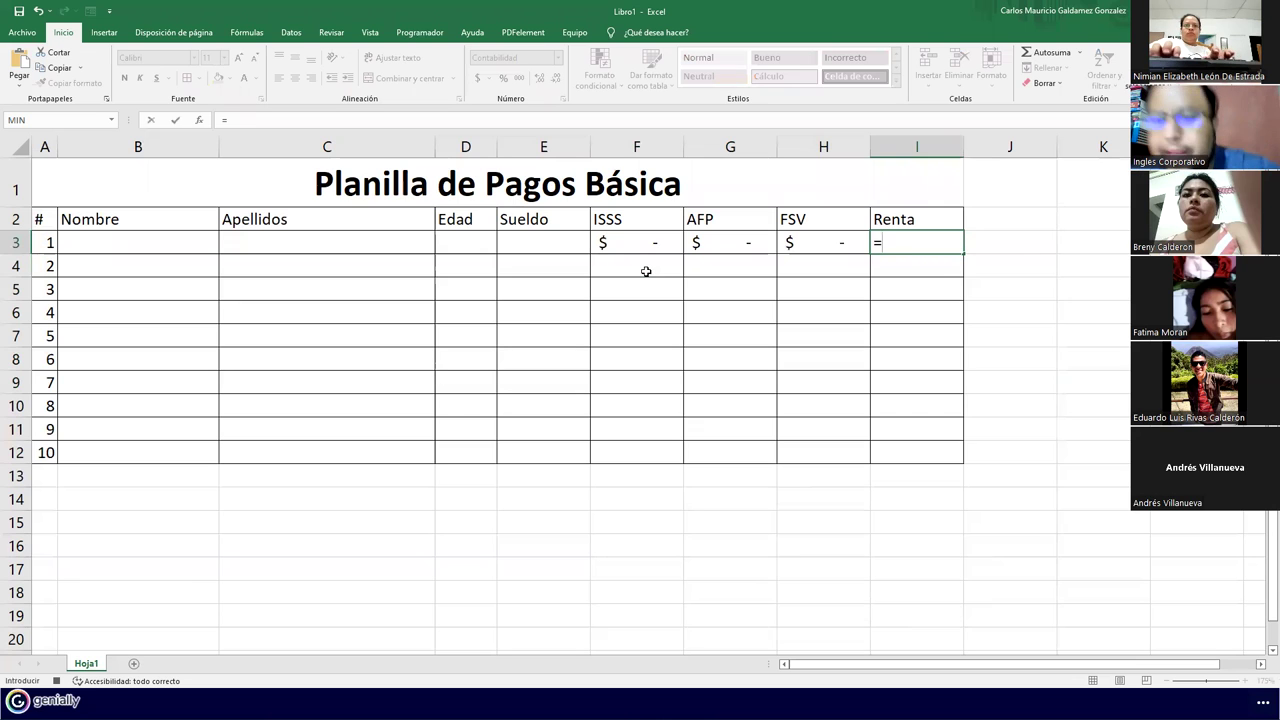
text(si)
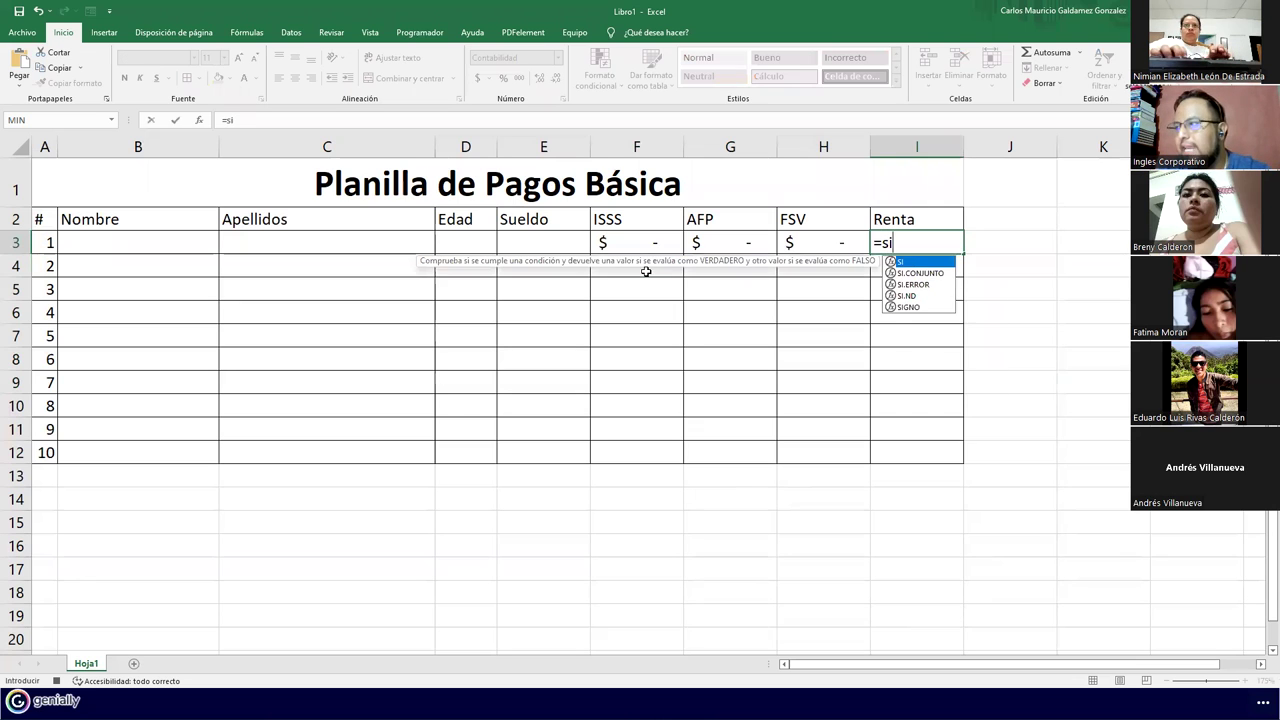
Enter =SI(E3<=400;0;D3*10%) in the Renta cell I3
key(Tab)
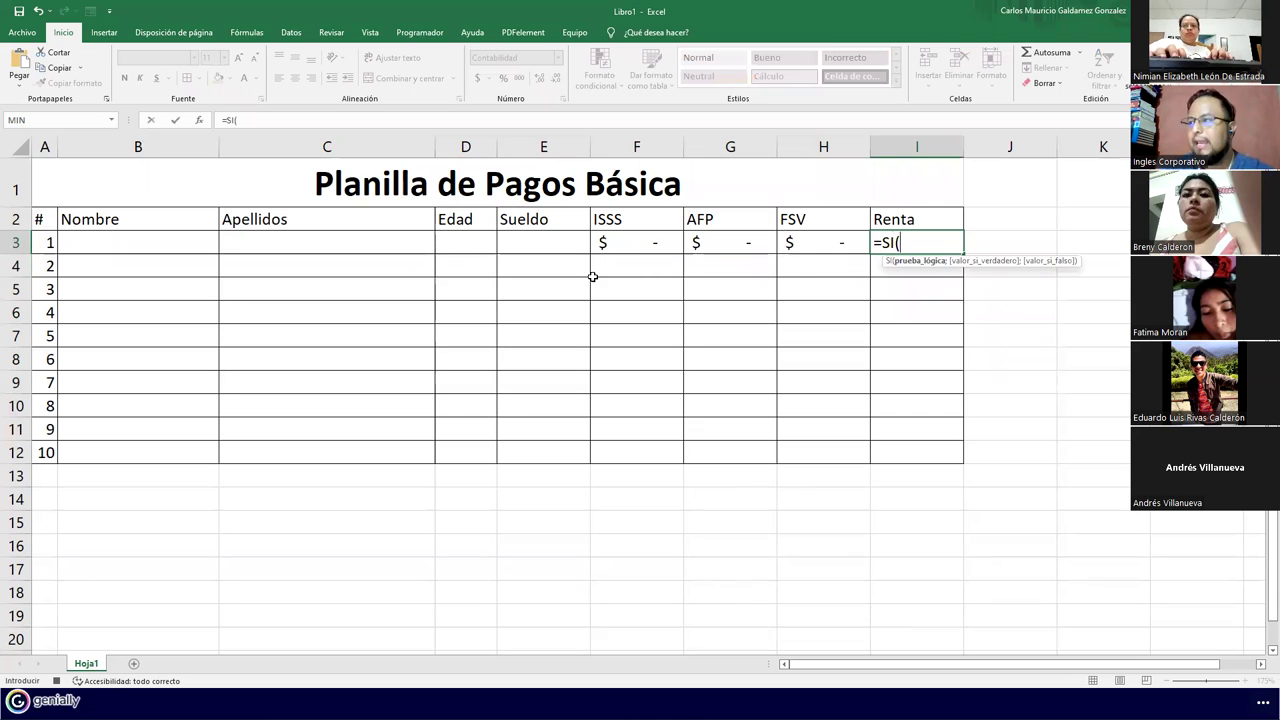
click(519, 244)
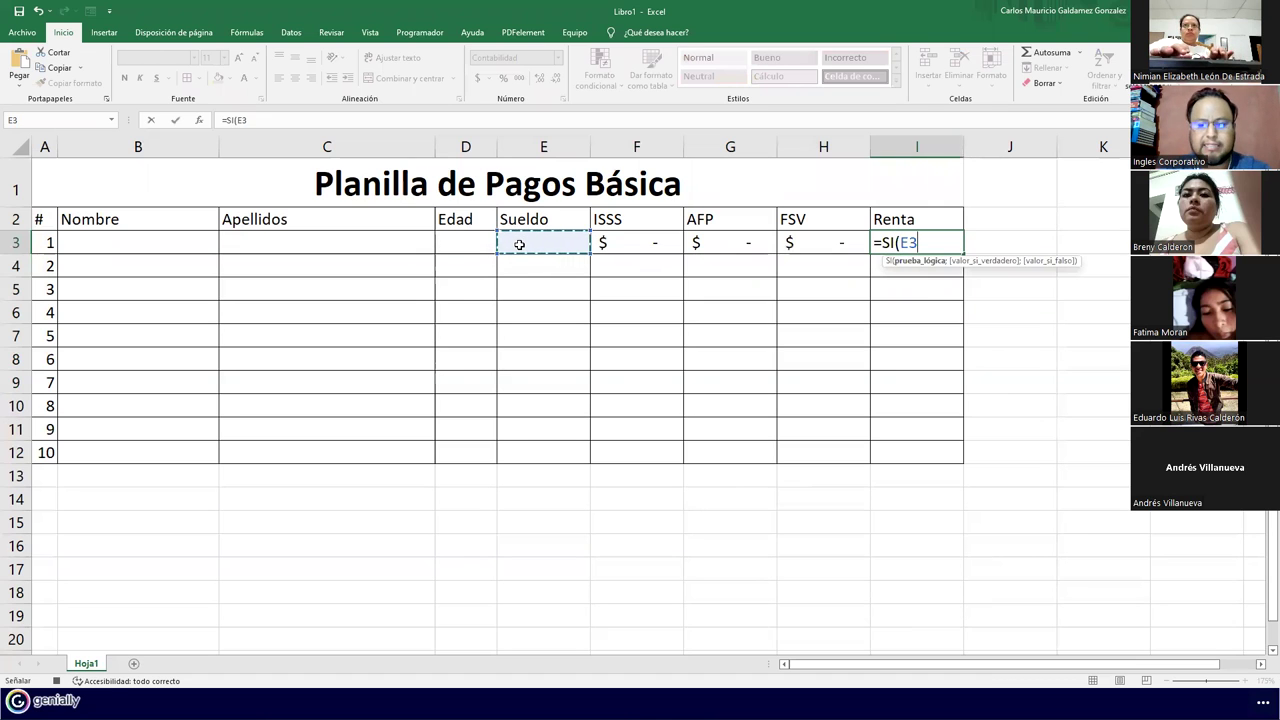
text(<=)
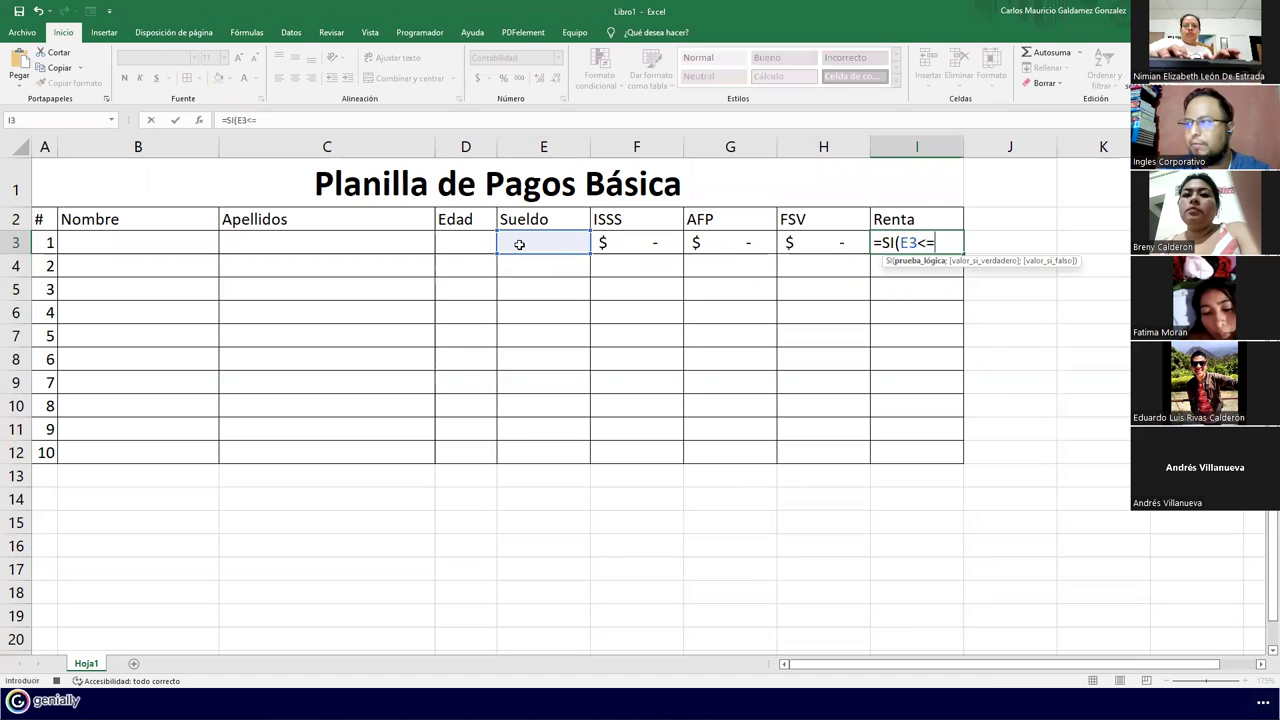
text(400)
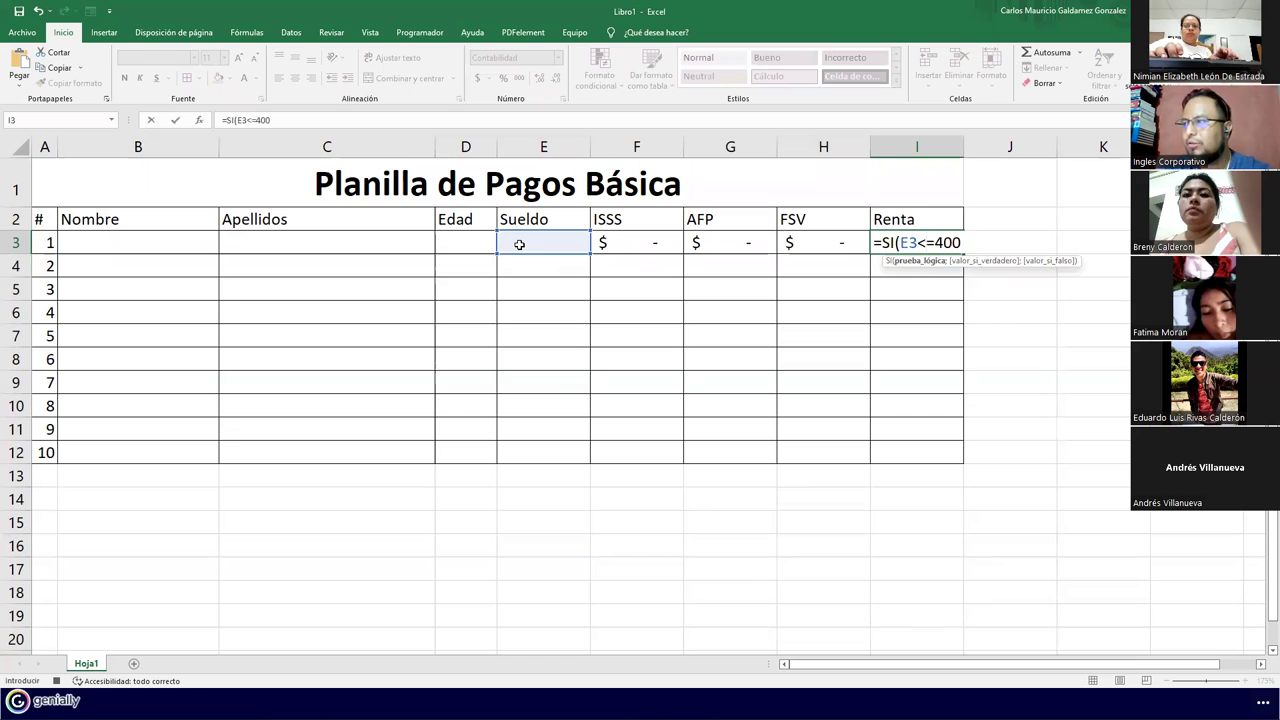
text(;")
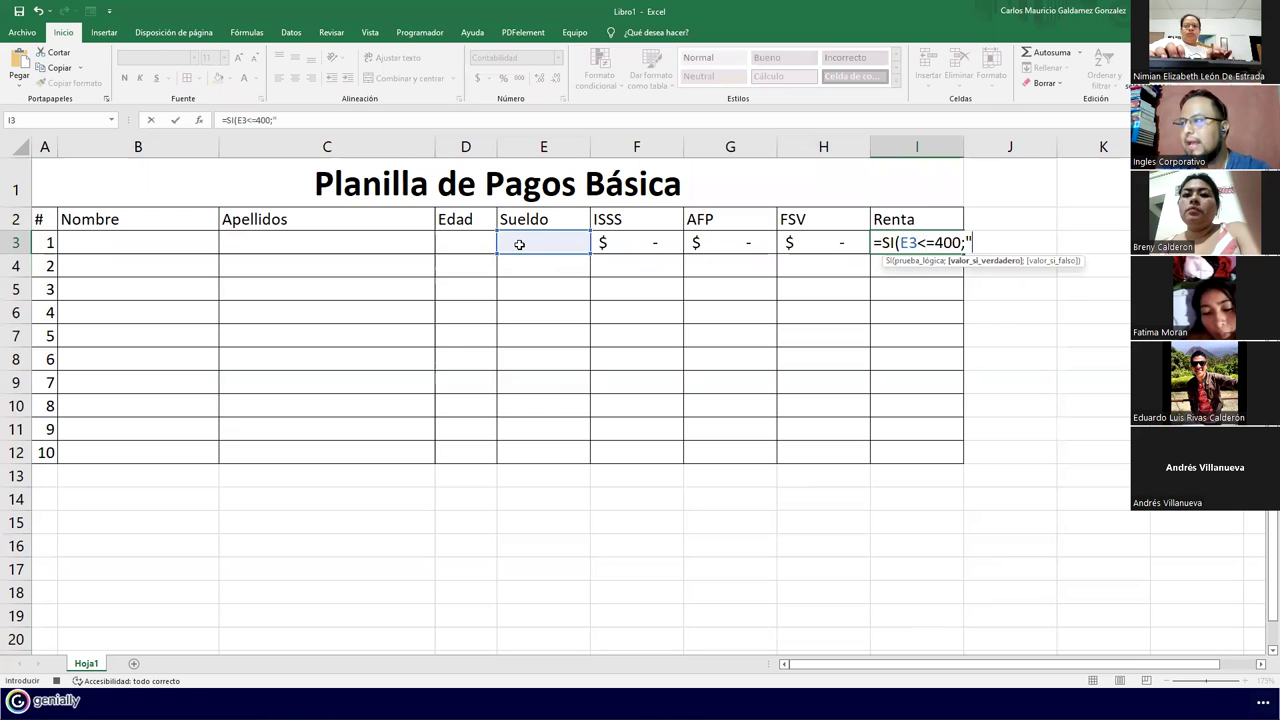
text(0)
text(.0)
key(BackSpace)
key(BackSpace)
key(BackSpace)
key(BackSpace)
text(0;)
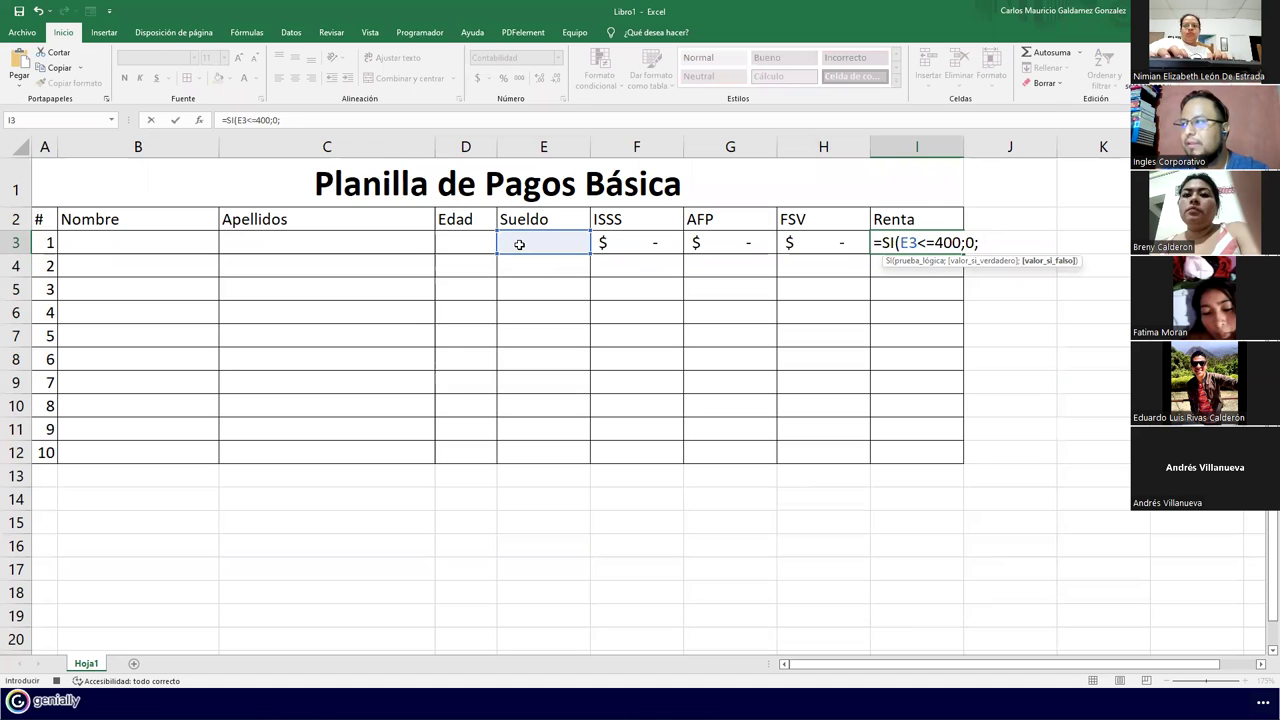
click(479, 241)
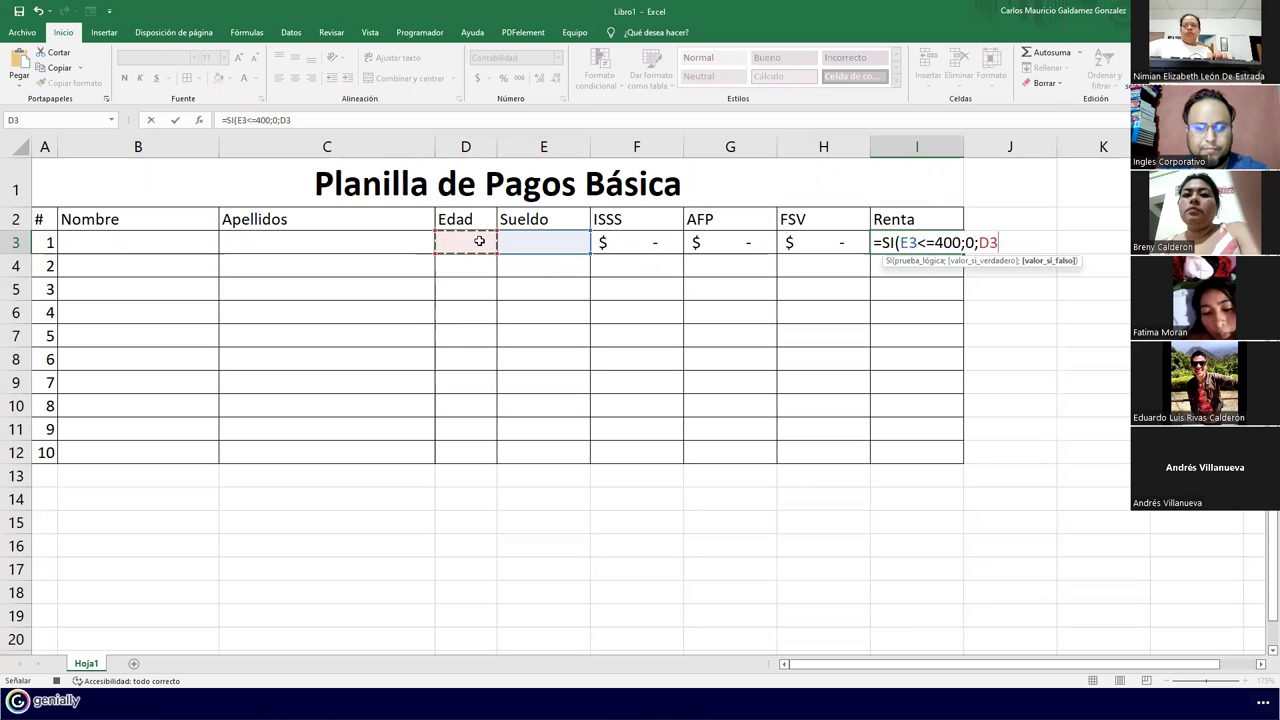
text(*10%)
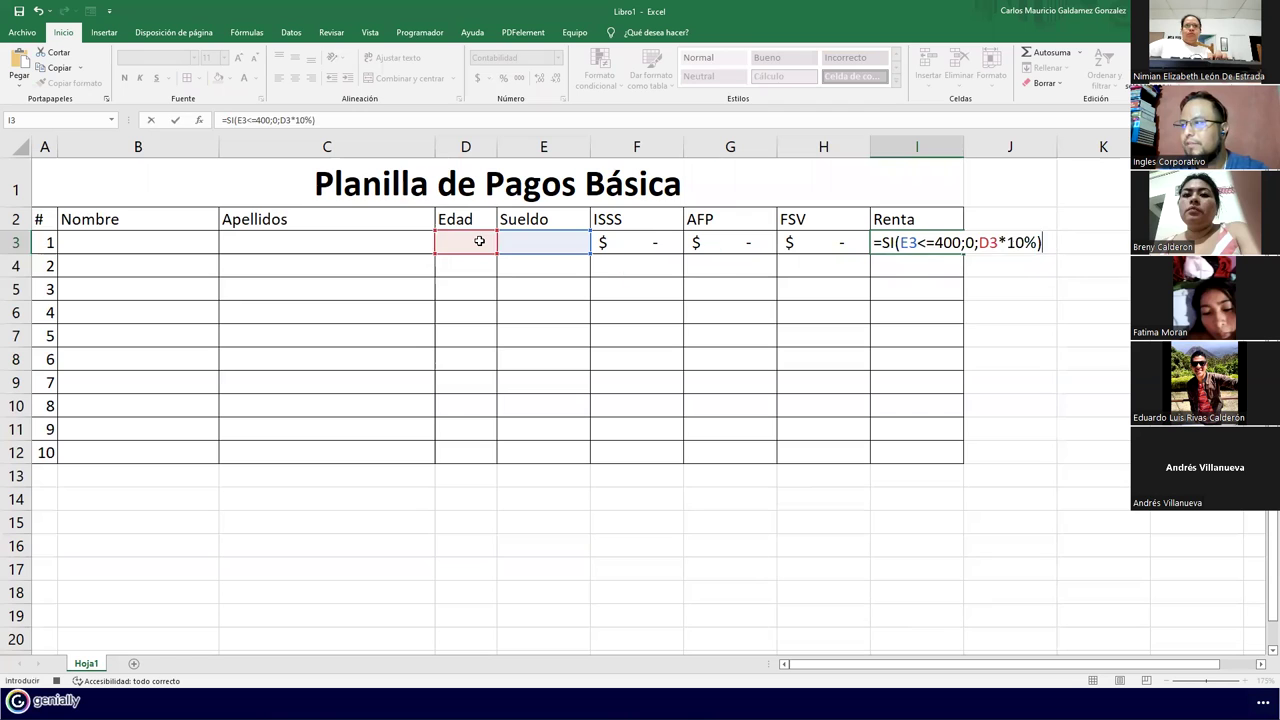
key(Return)
click(640, 244)
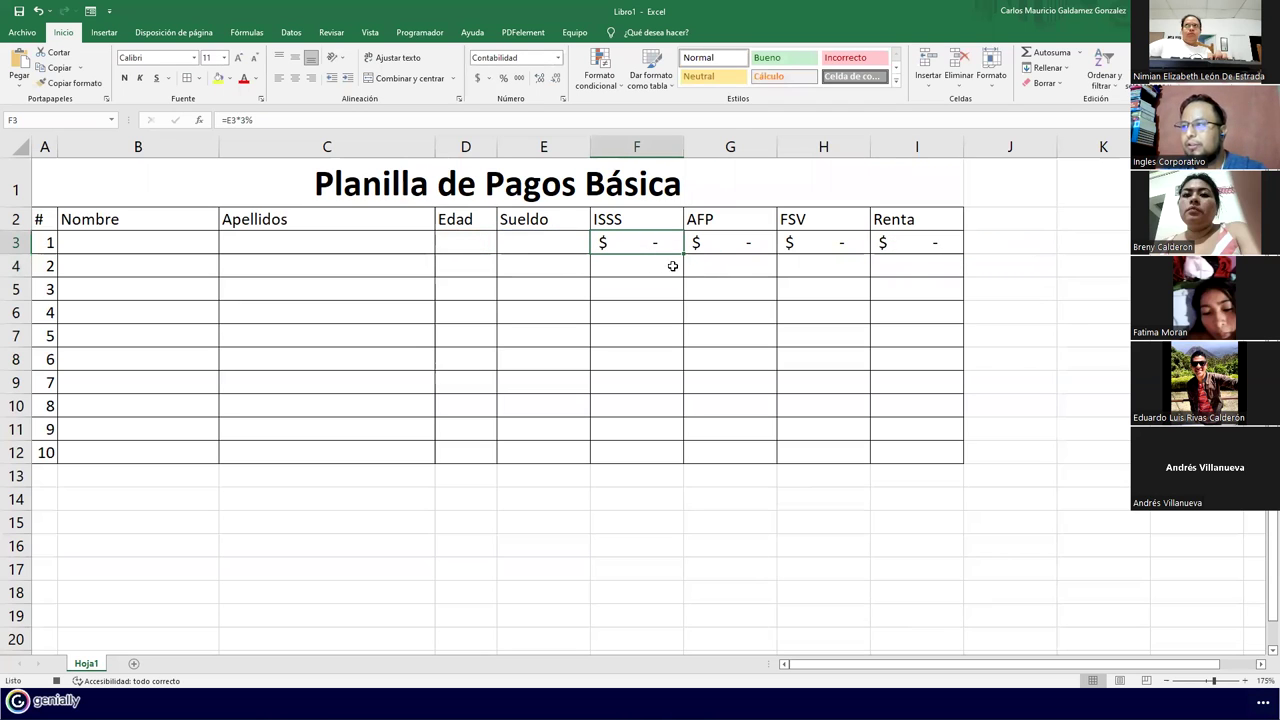
Add the headers 'Total Descuentos' in J2 and 'Sueldo Neto' in K2
drag(660, 243, 946, 456)
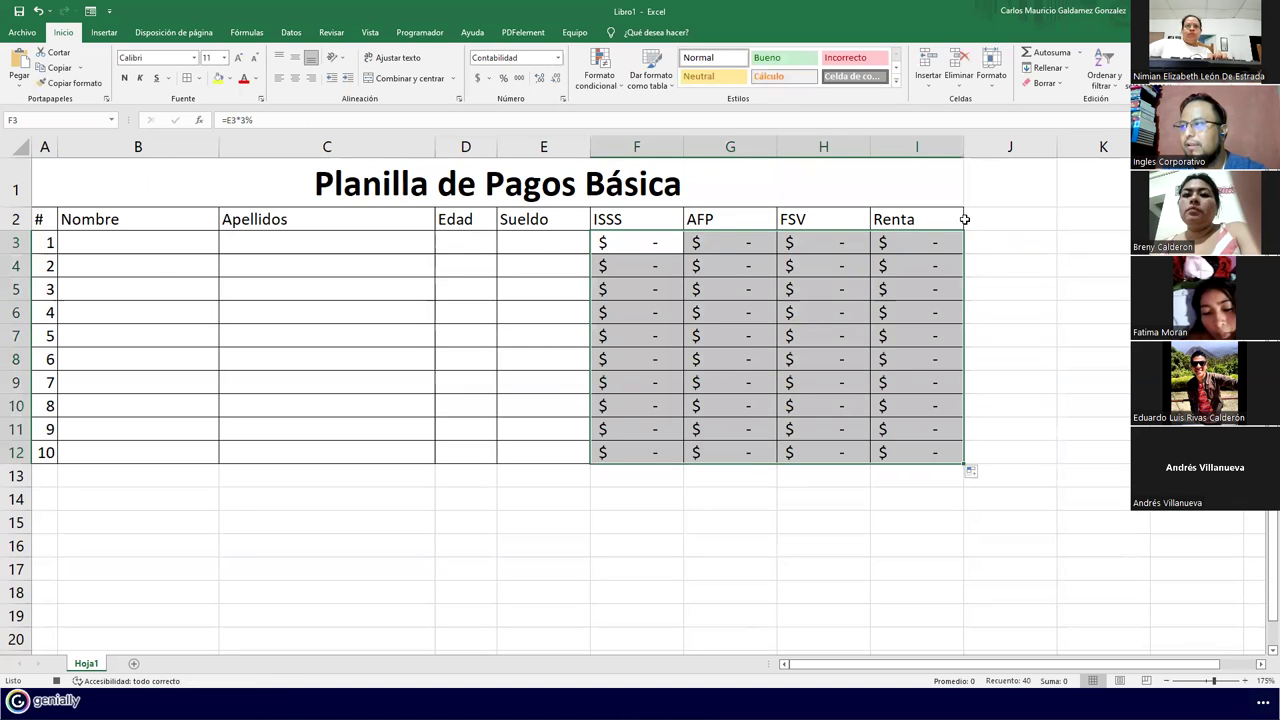
click(987, 216)
text(Su)
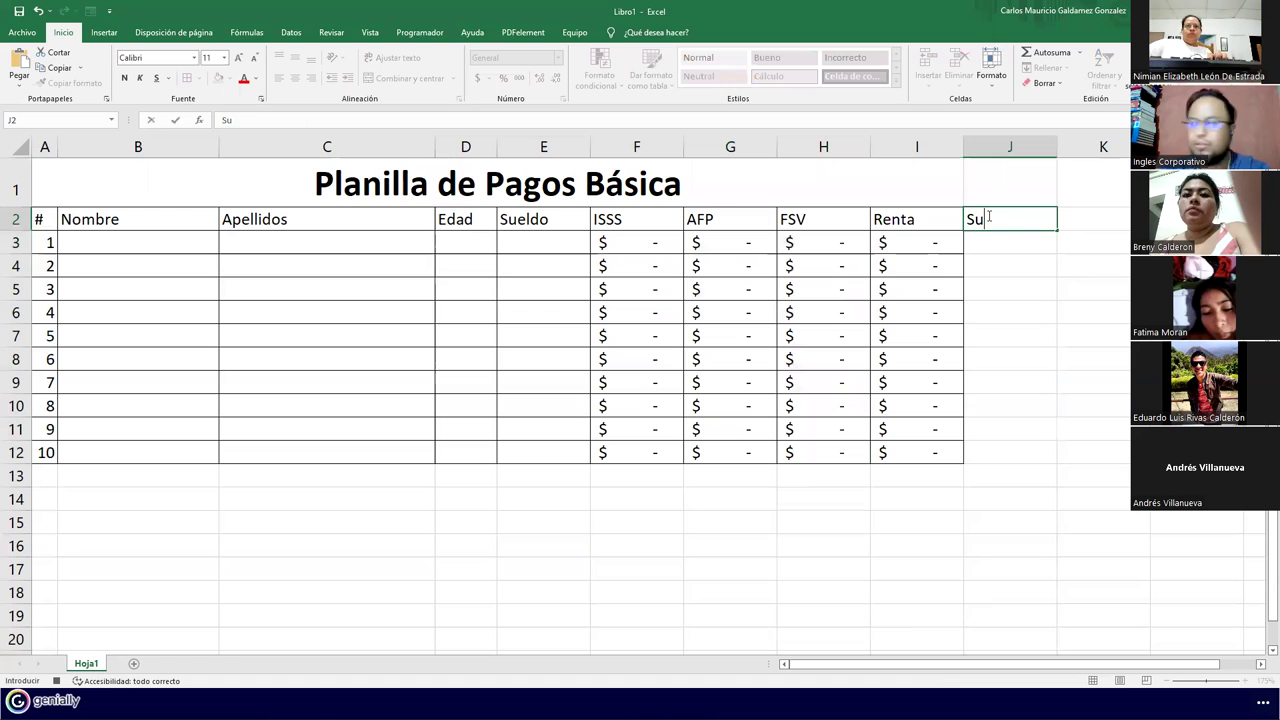
text(eldo Neto)
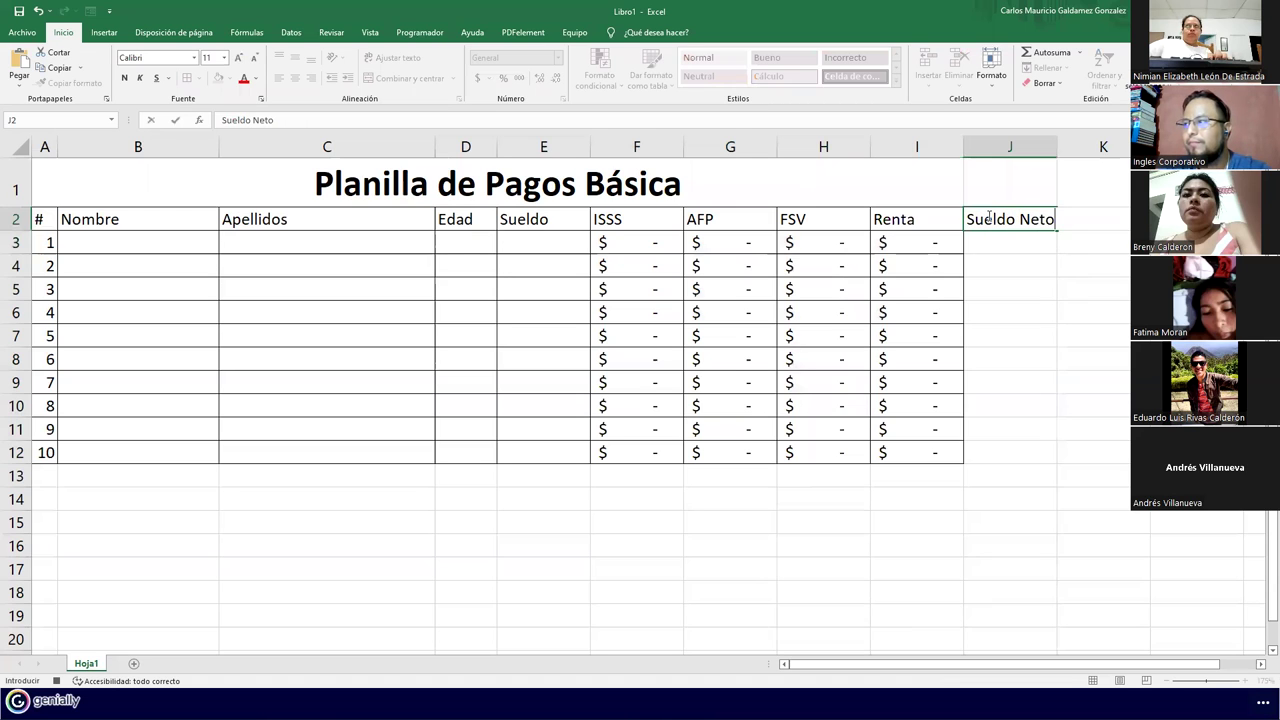
key(Return)
click(987, 216)
text(To)
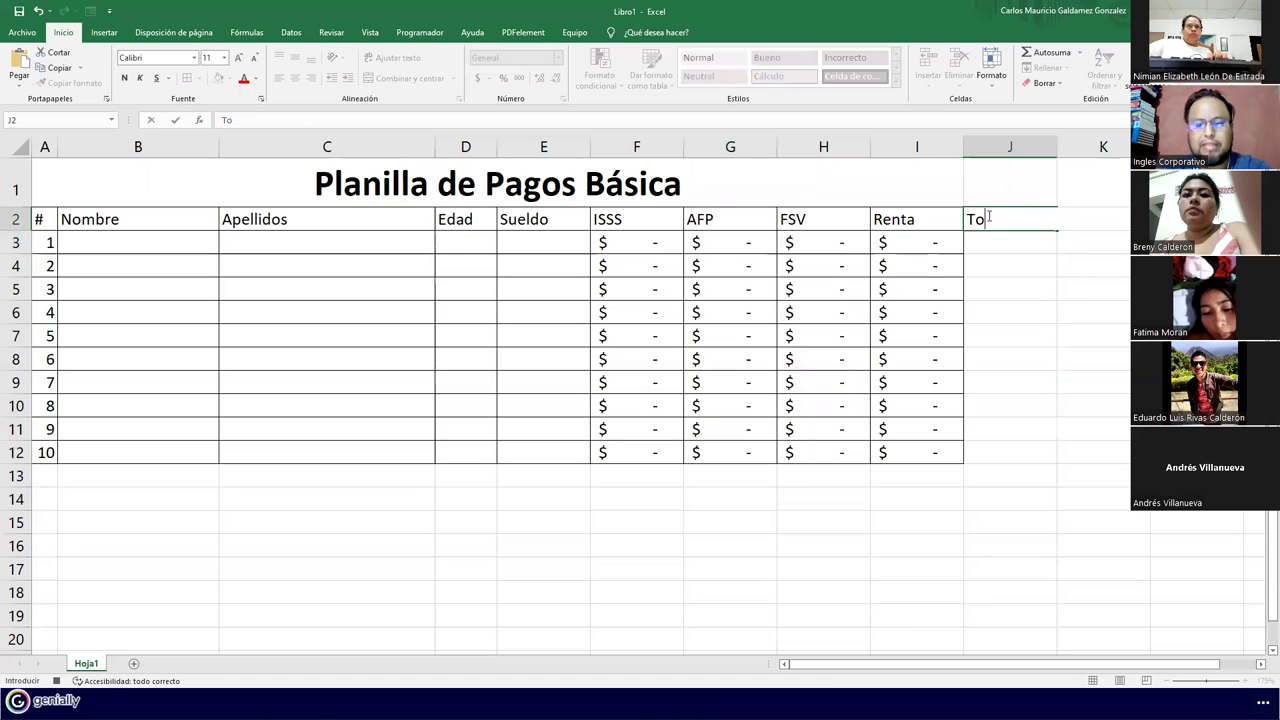
text(tal Descuentos)
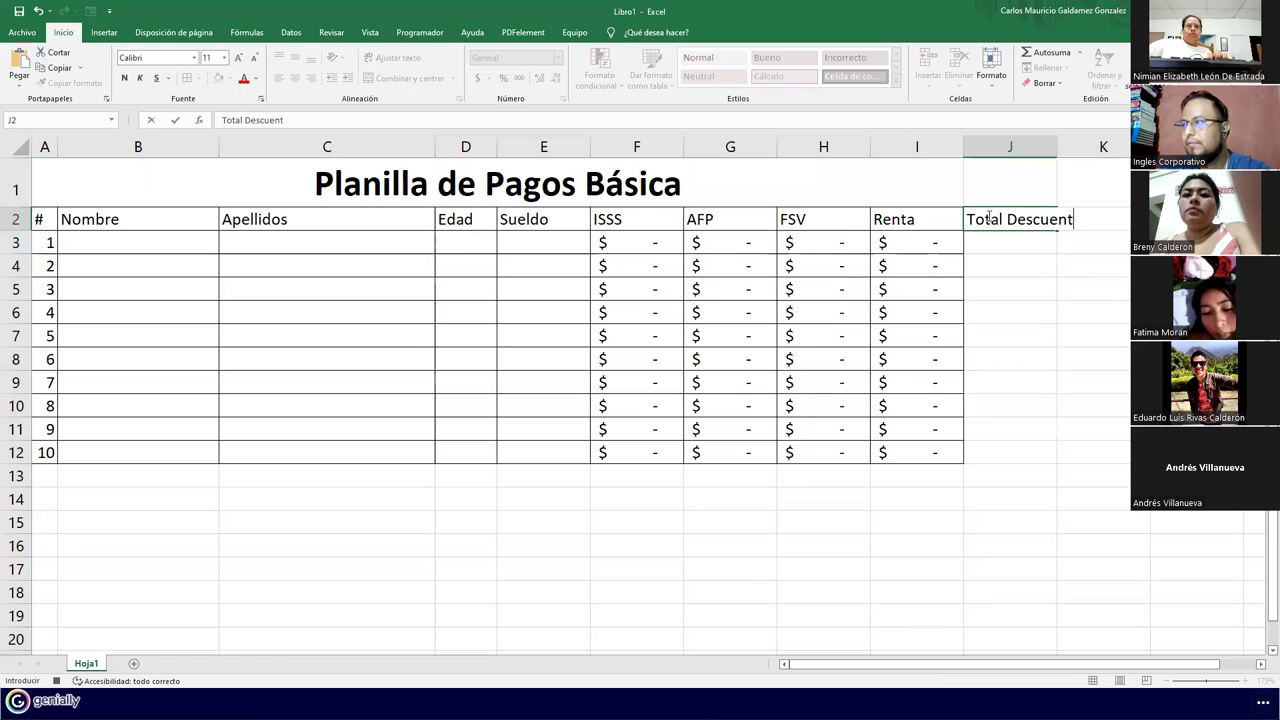
key(Tab)
text(Sueldo Neto)
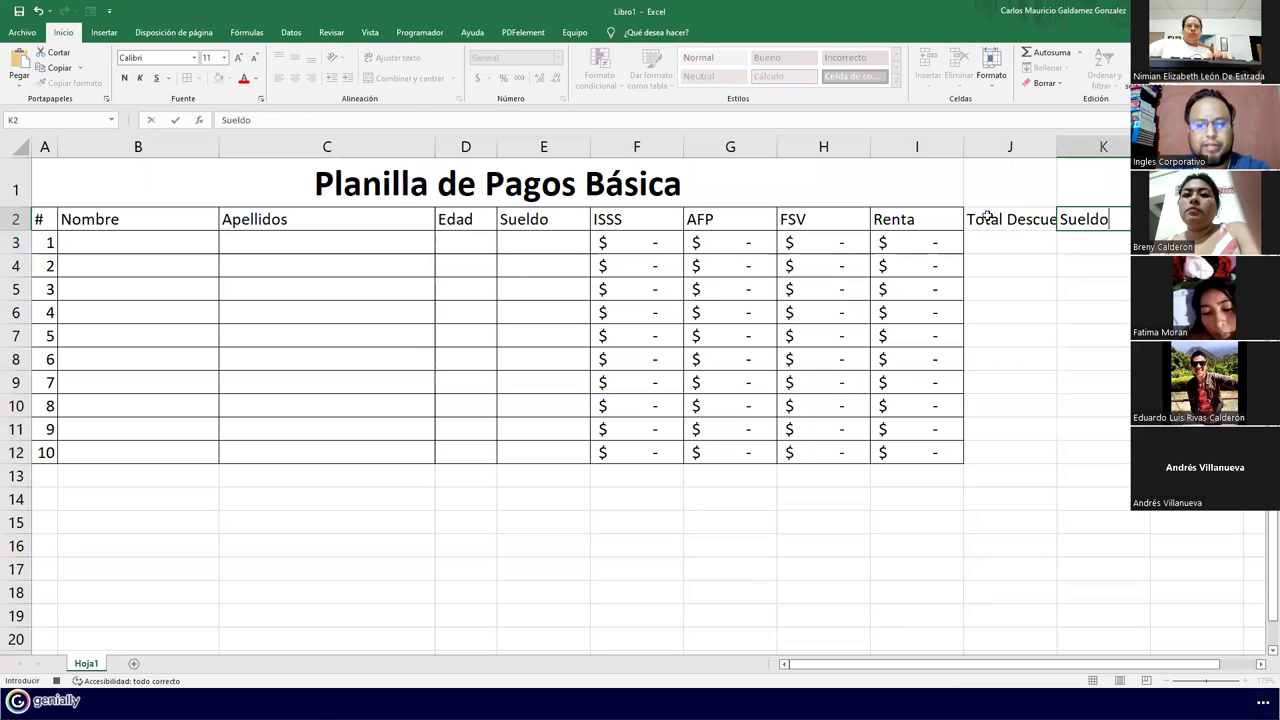
key(Return)
drag(987, 217, 1077, 457)
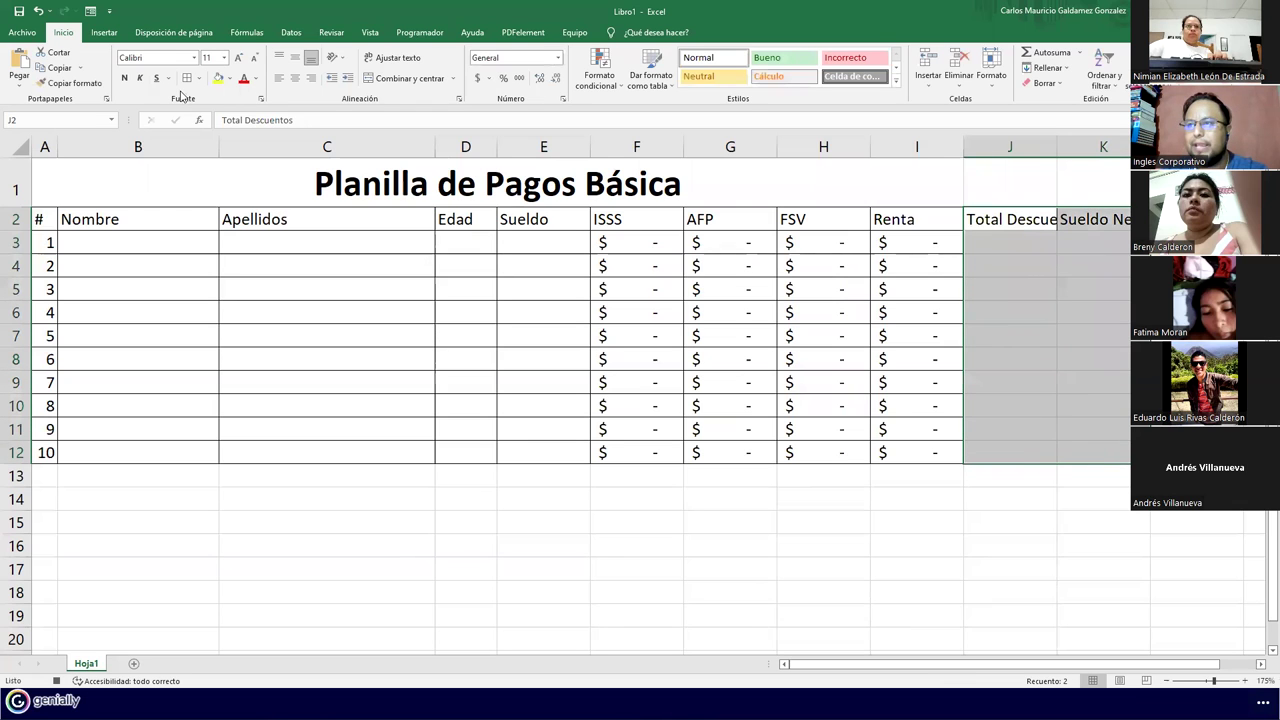
Enter =SUMA(F3:I3) in J3 to total the row's deductions
click(999, 244)
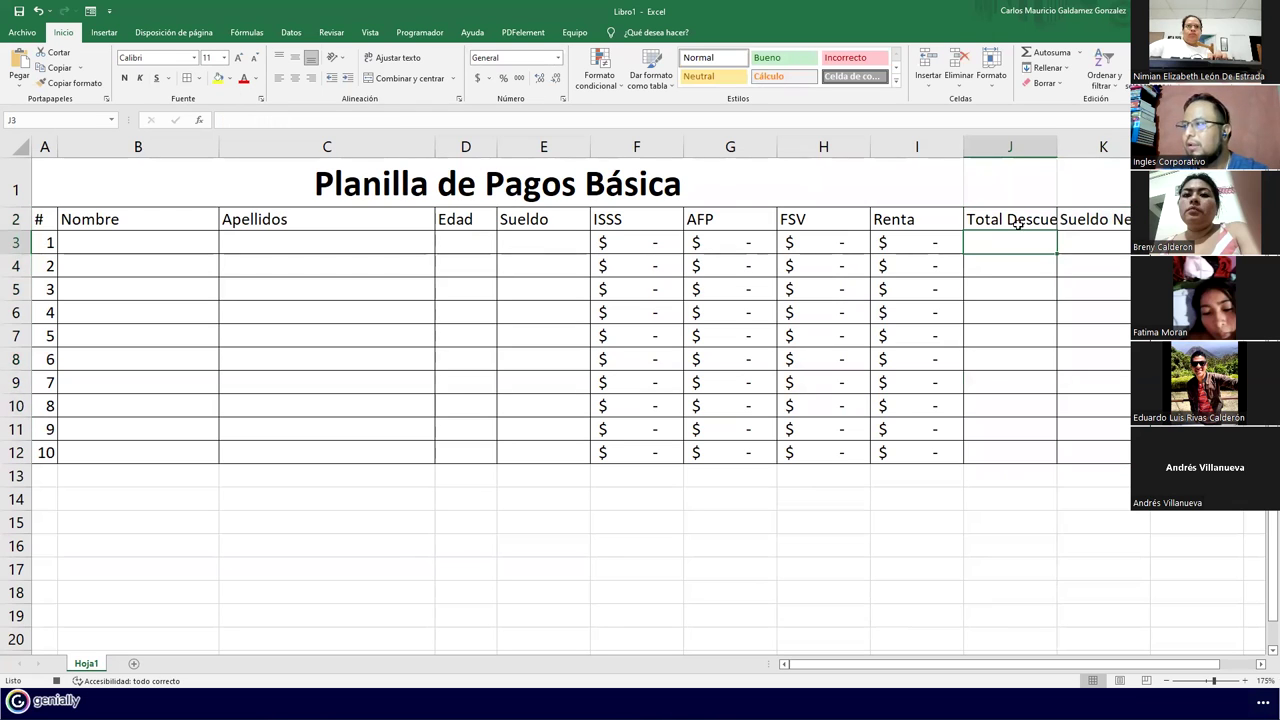
text(=)
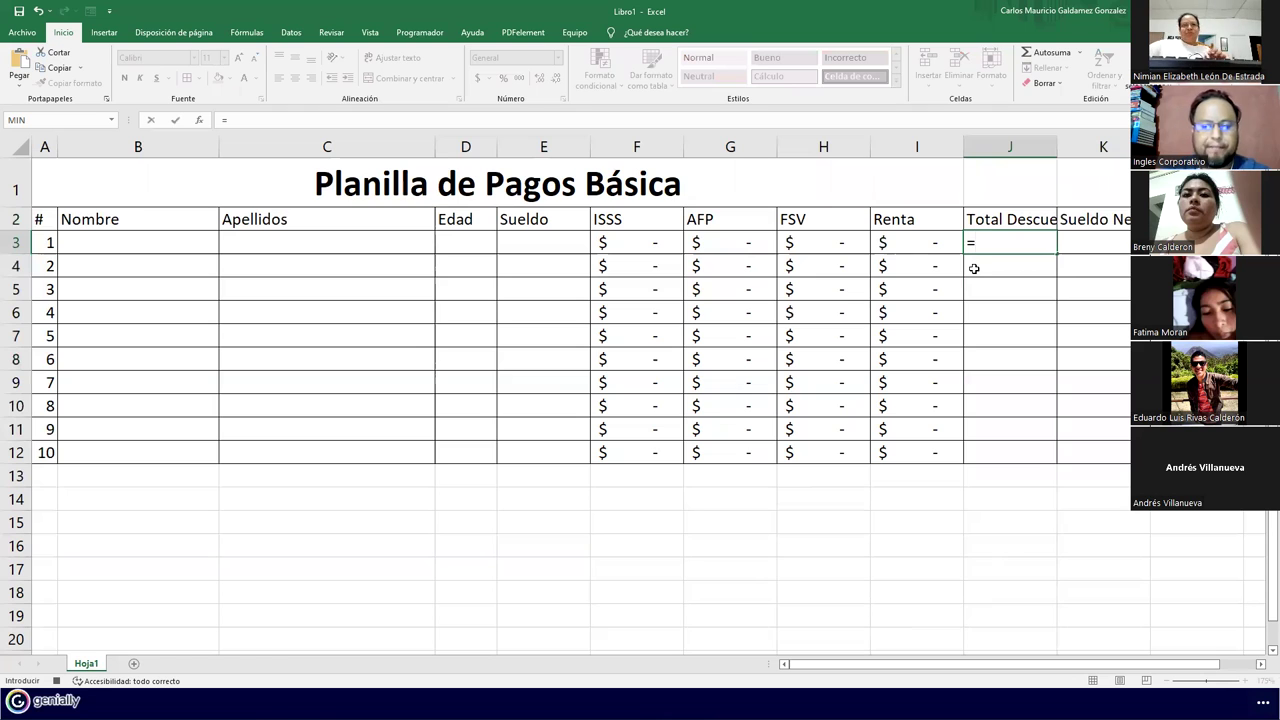
text(suma()
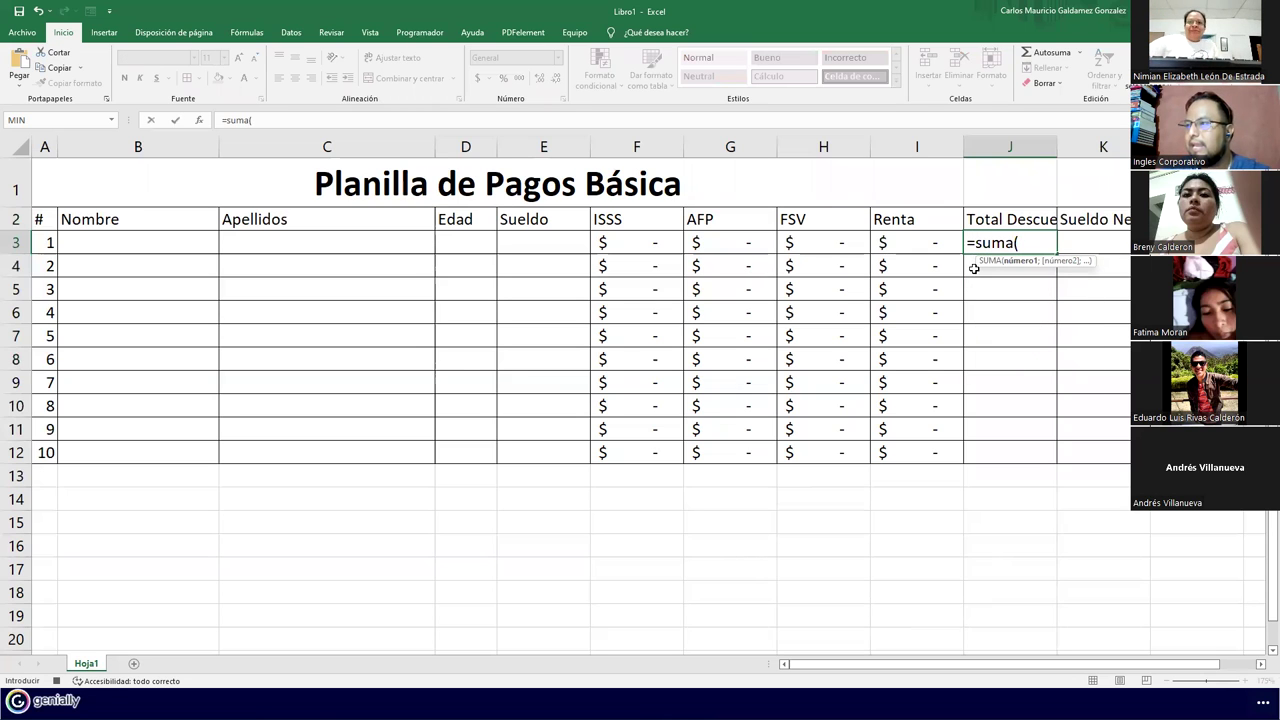
click(645, 244)
drag(645, 244, 895, 243)
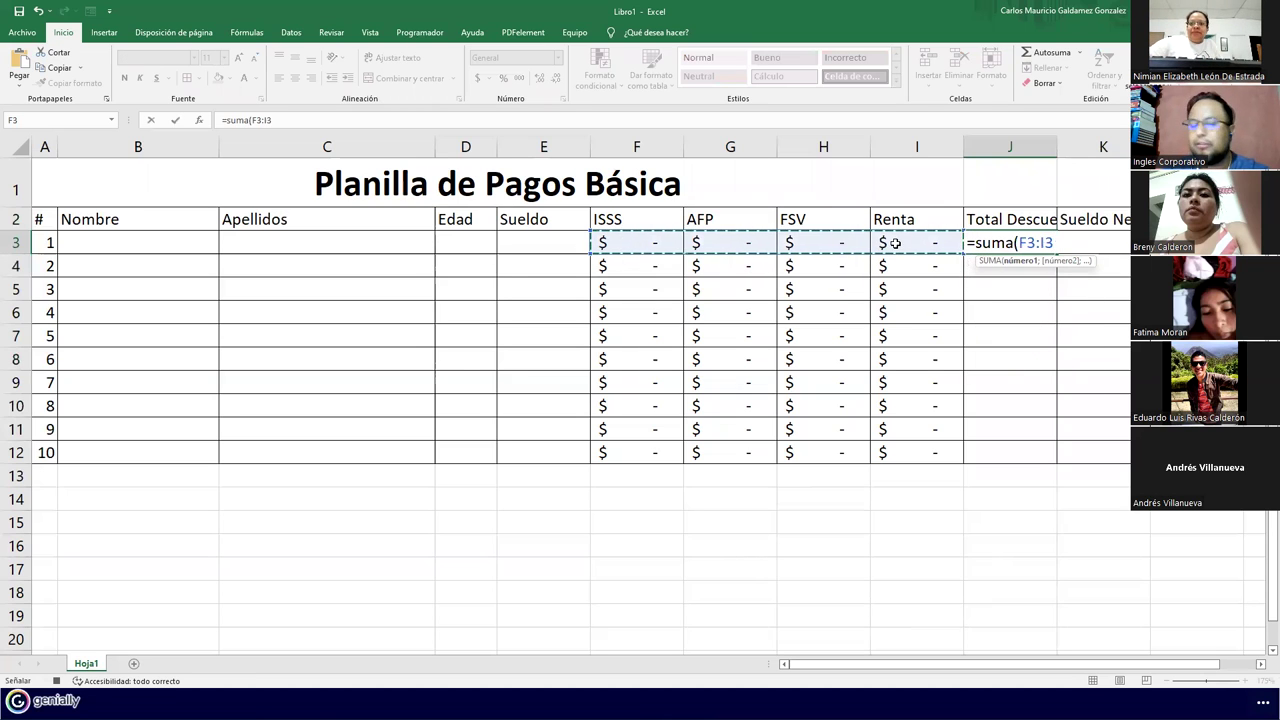
text())
key(Return)
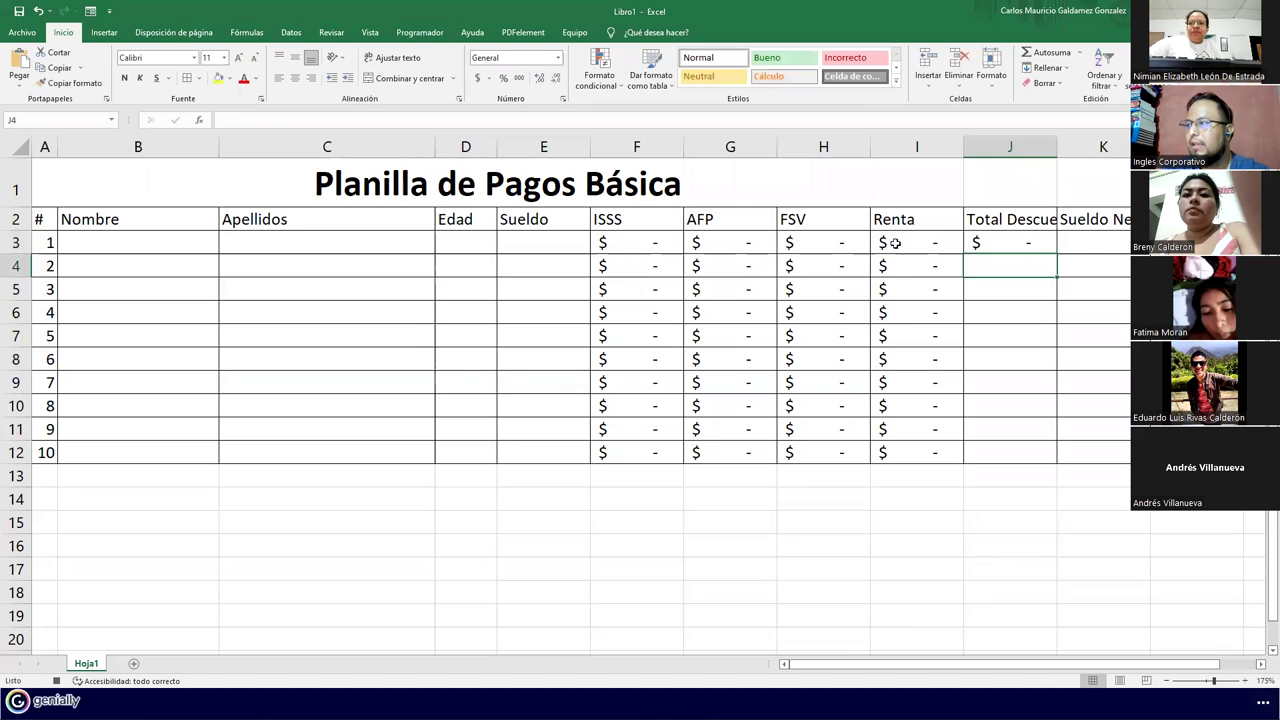
Enter the net-salary formula =E3-J3 in K3
key(Up)
key(Right)
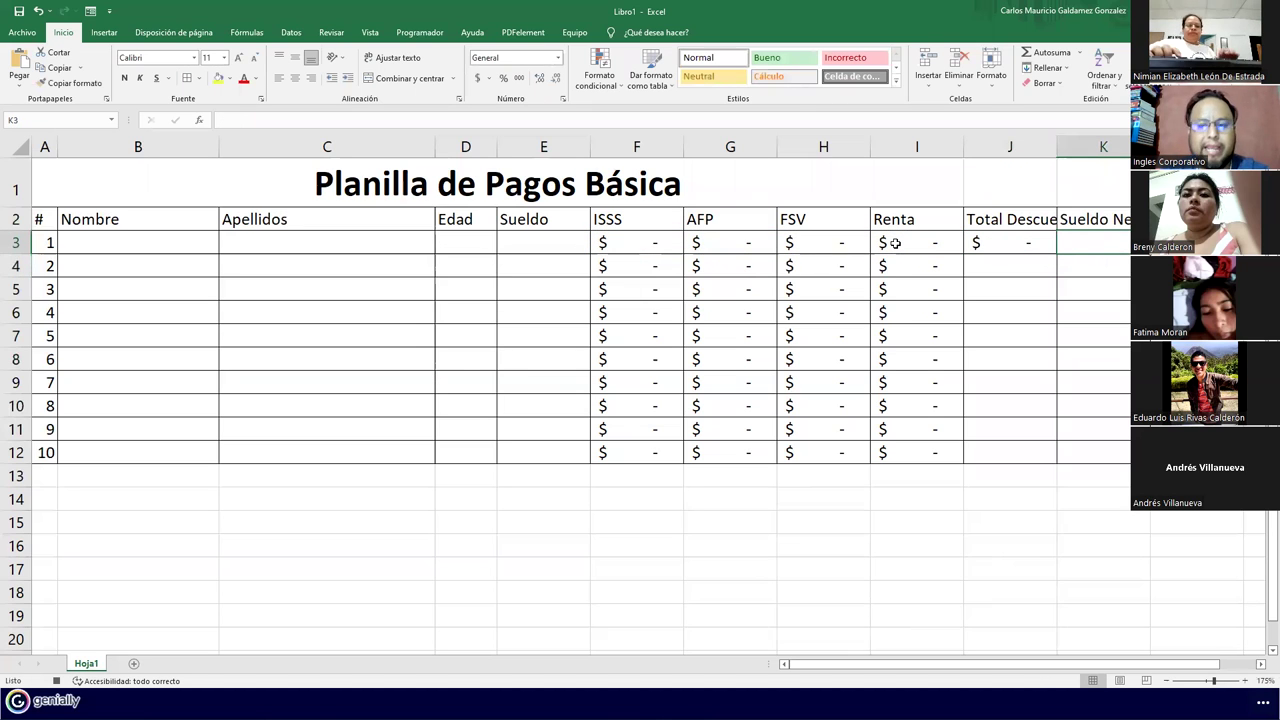
text(=)
key(Left)
key(Left)
key(Left)
key(Left)
key(Left)
key(Left)
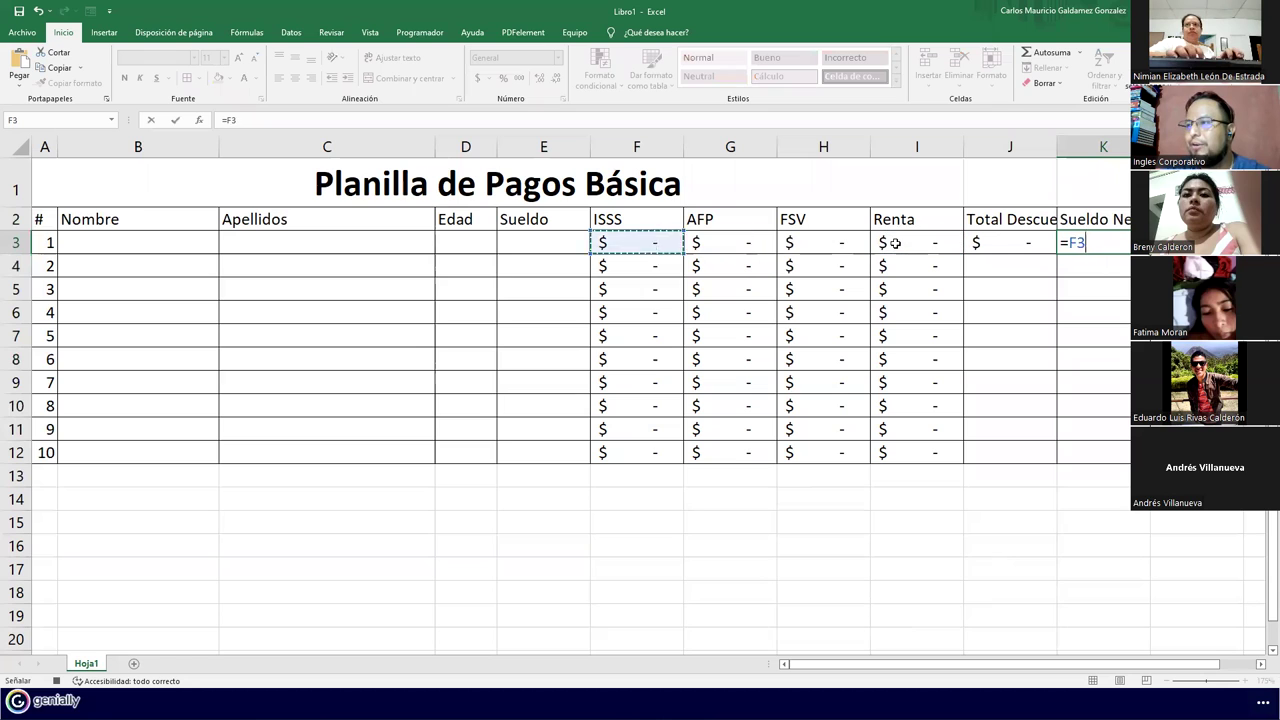
text(-)
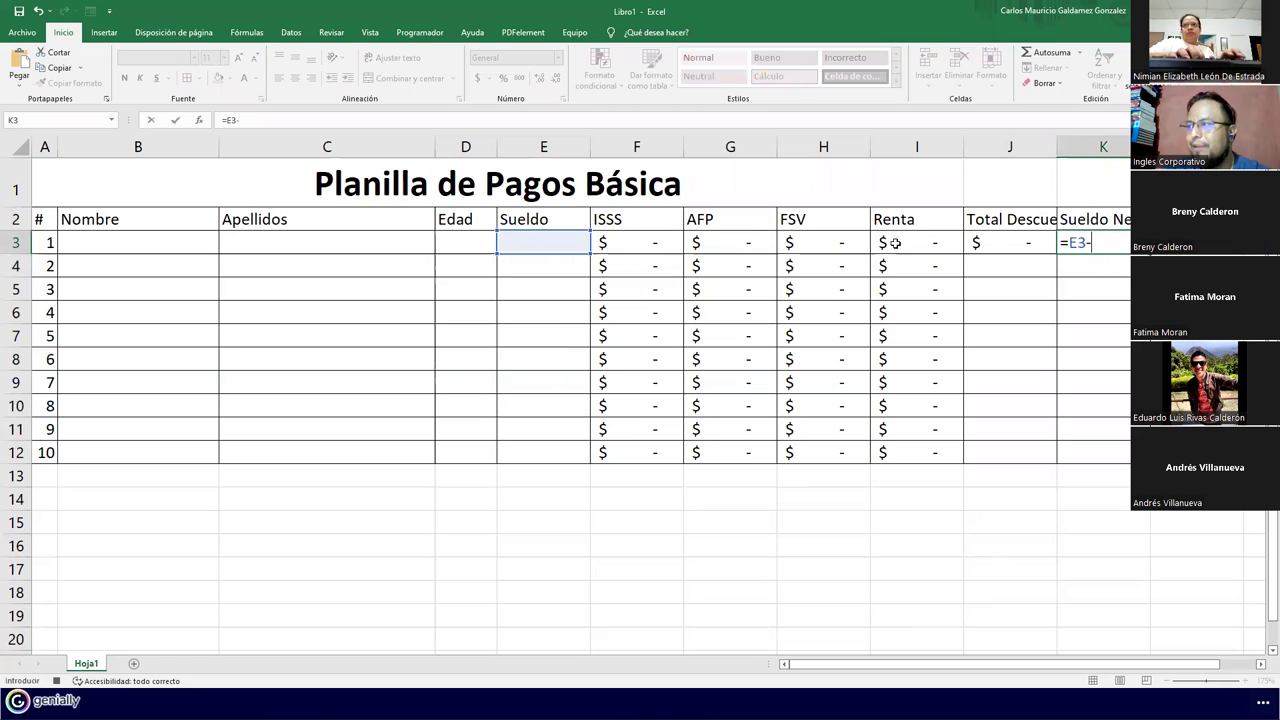
key(Left)
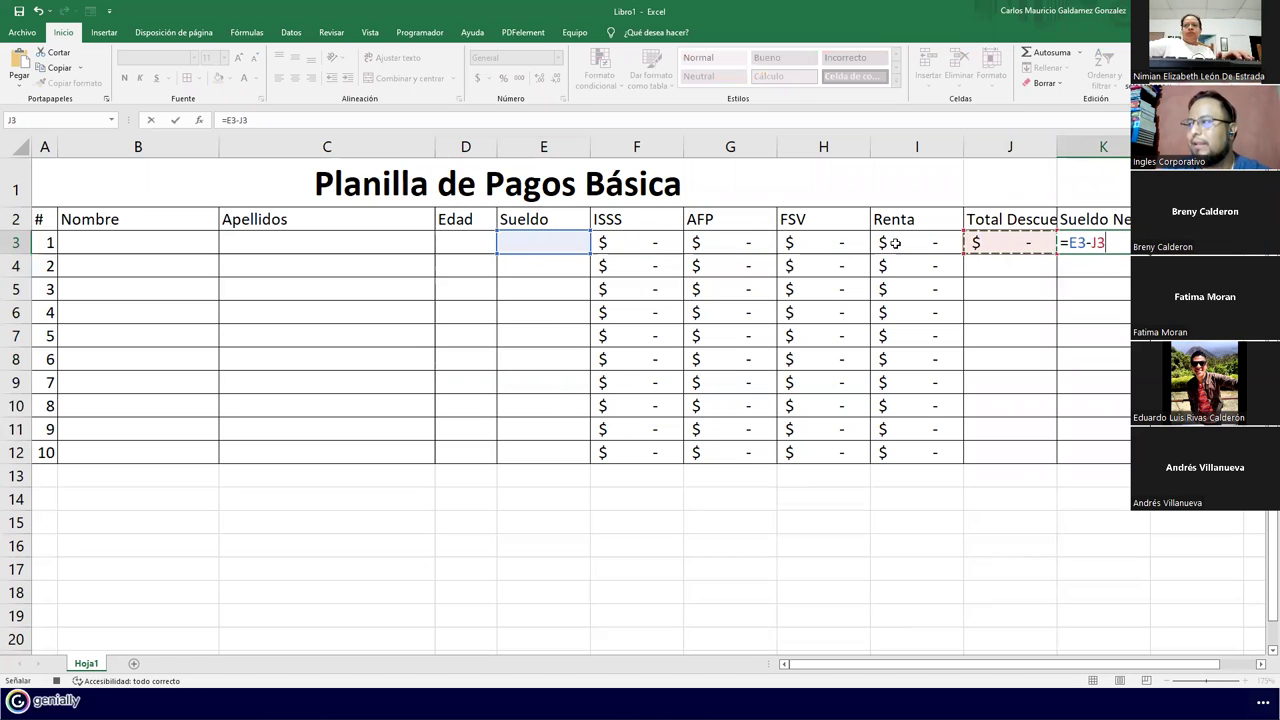
key(Return)
key(Up)
key(Left)
key(shift+Right)
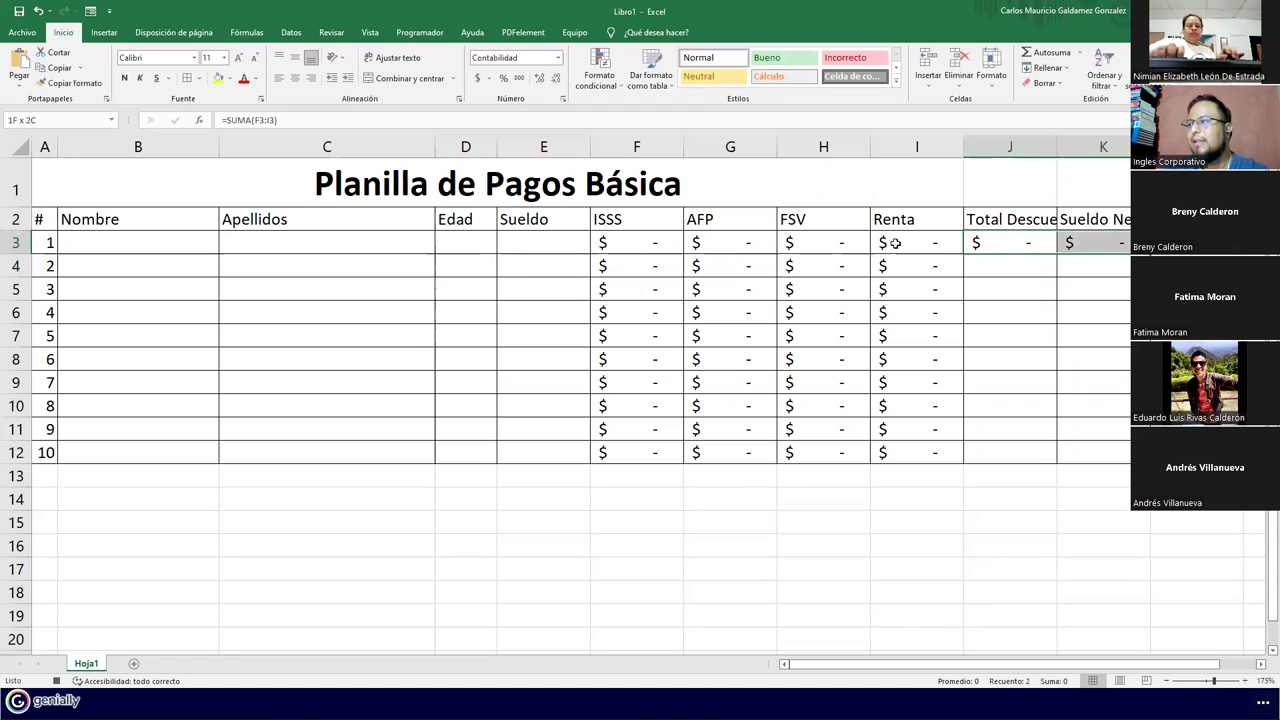
Copy the J3:K3 formulas down to row 12, then wrap, centre and bold the row-2 headers
drag(1150, 254, 1150, 463)
drag(1070, 219, 42, 220)
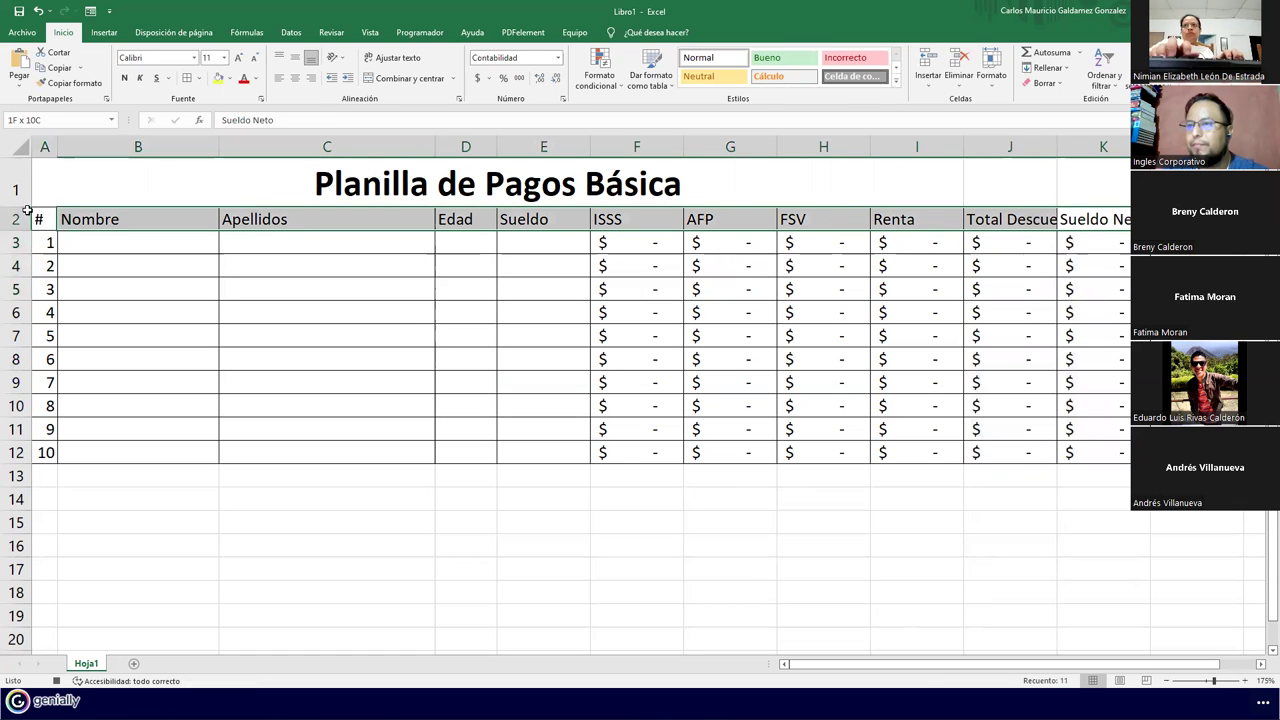
click(385, 60)
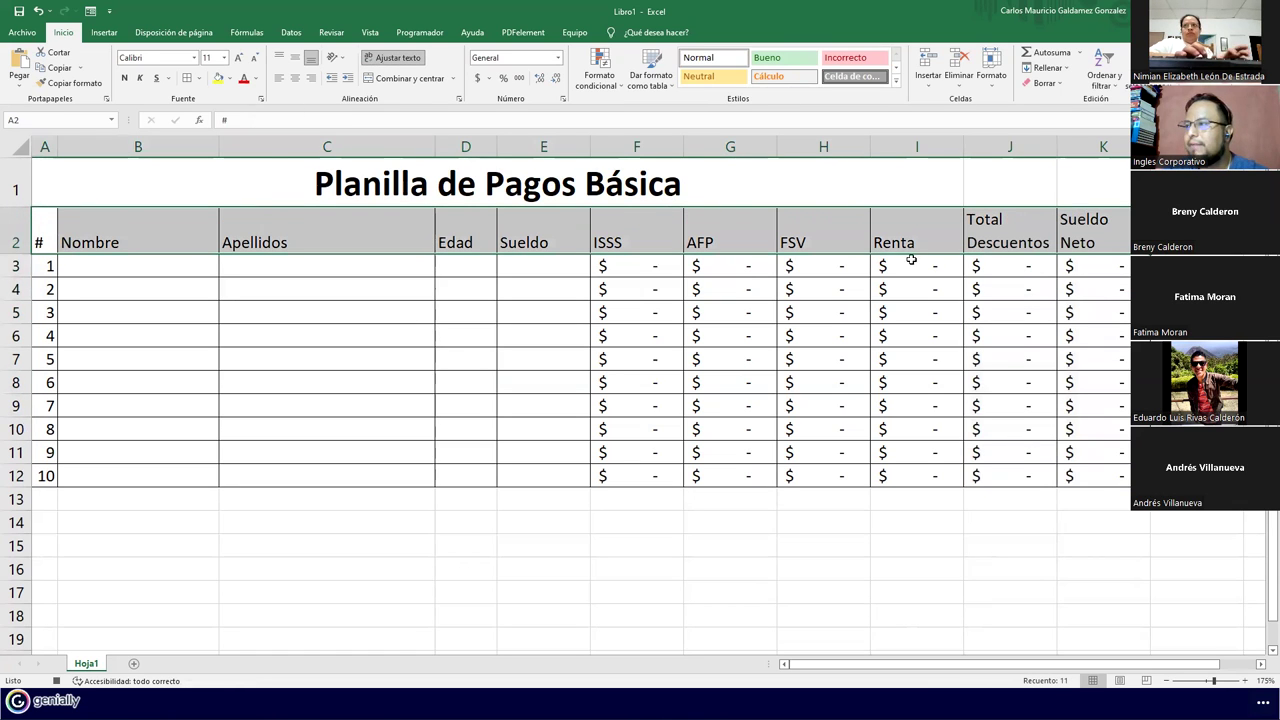
click(295, 78)
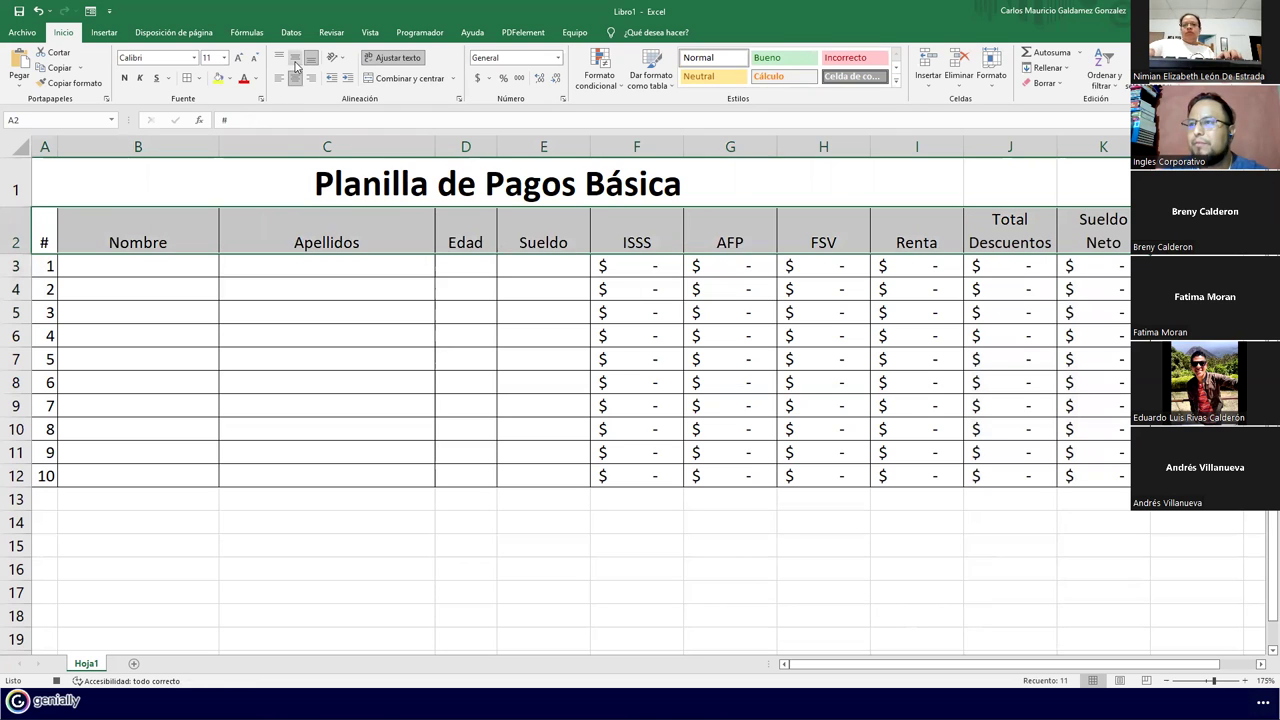
click(295, 57)
click(124, 78)
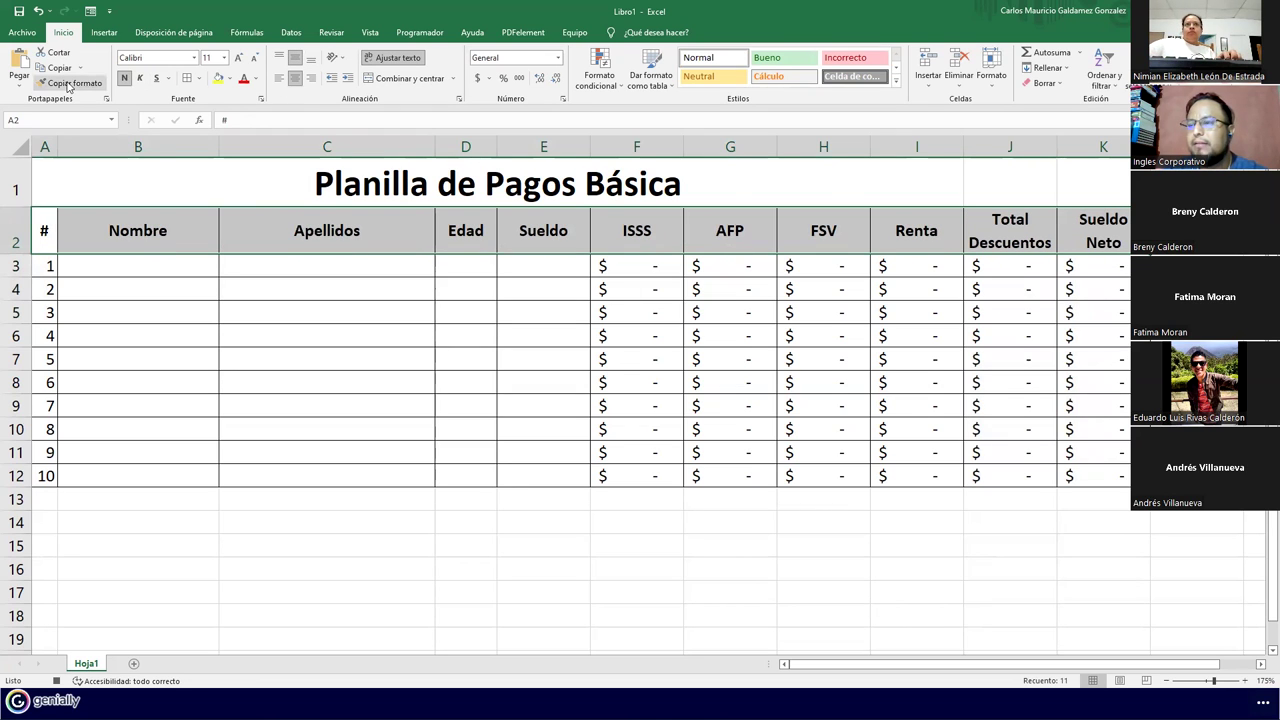
drag(50, 228, 1094, 476)
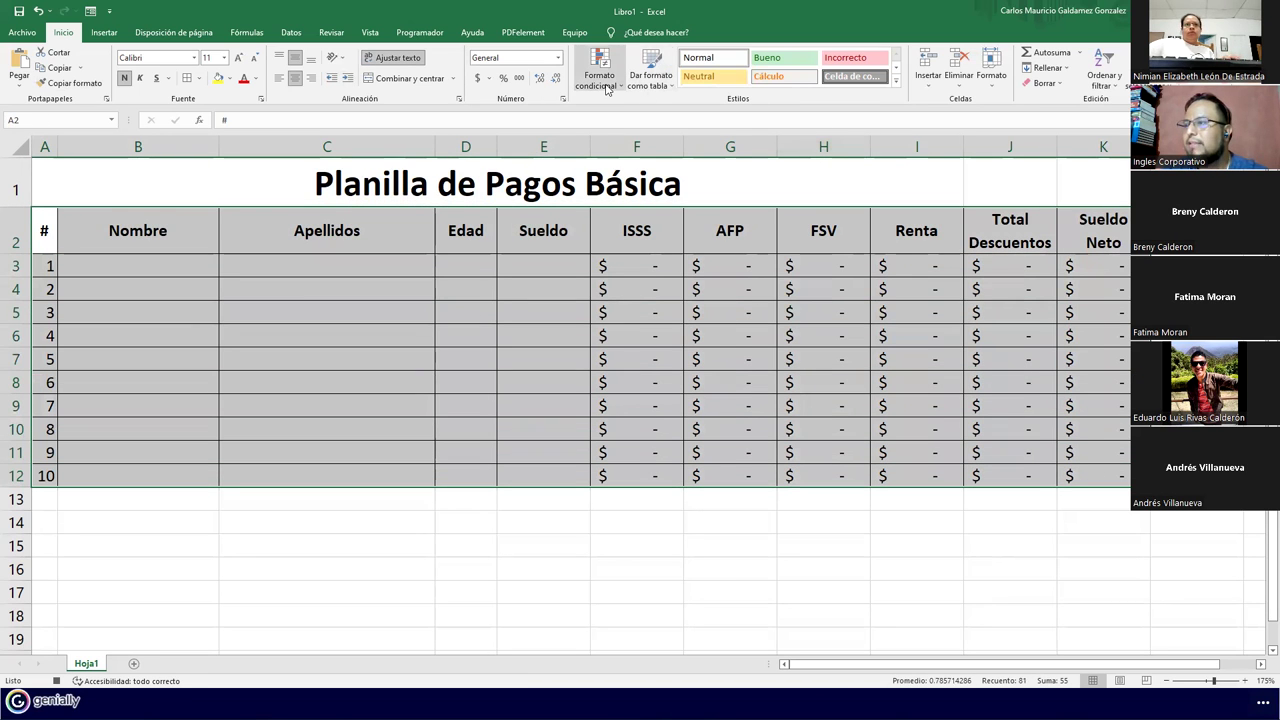
Format A2:K12 as a styled table with headers (Tabla1) and show the developer tools
click(650, 86)
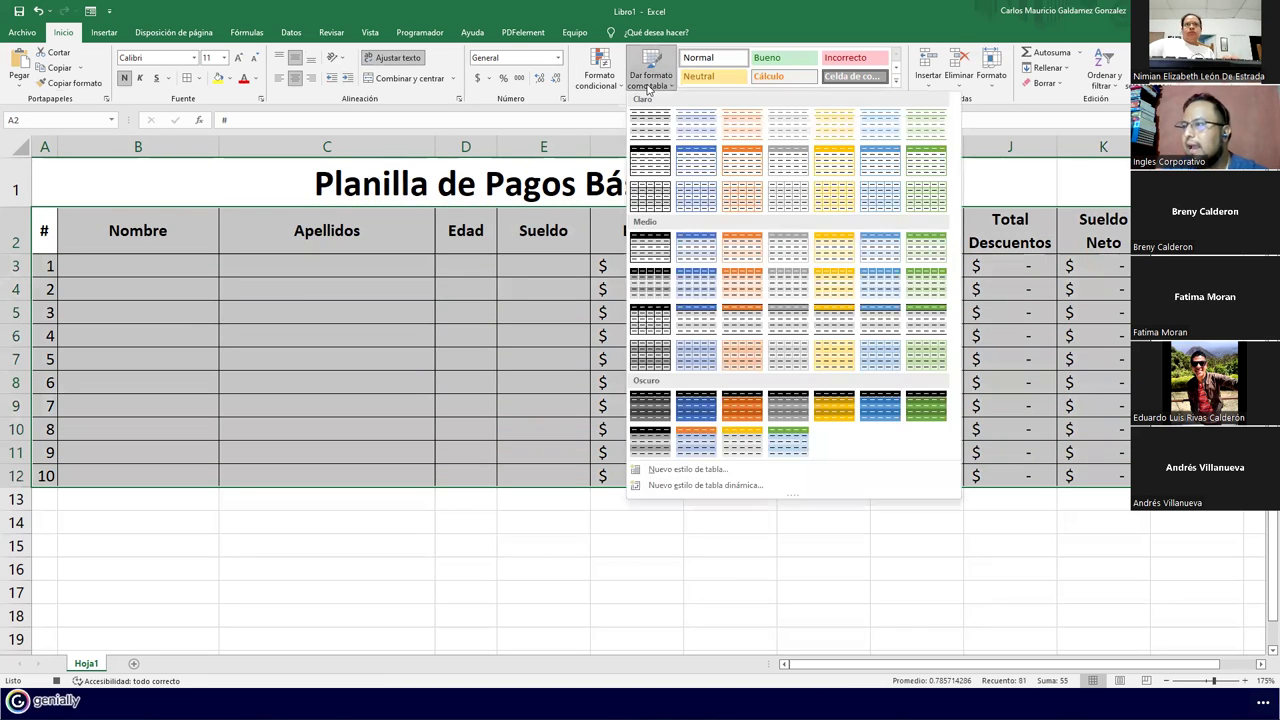
click(666, 164)
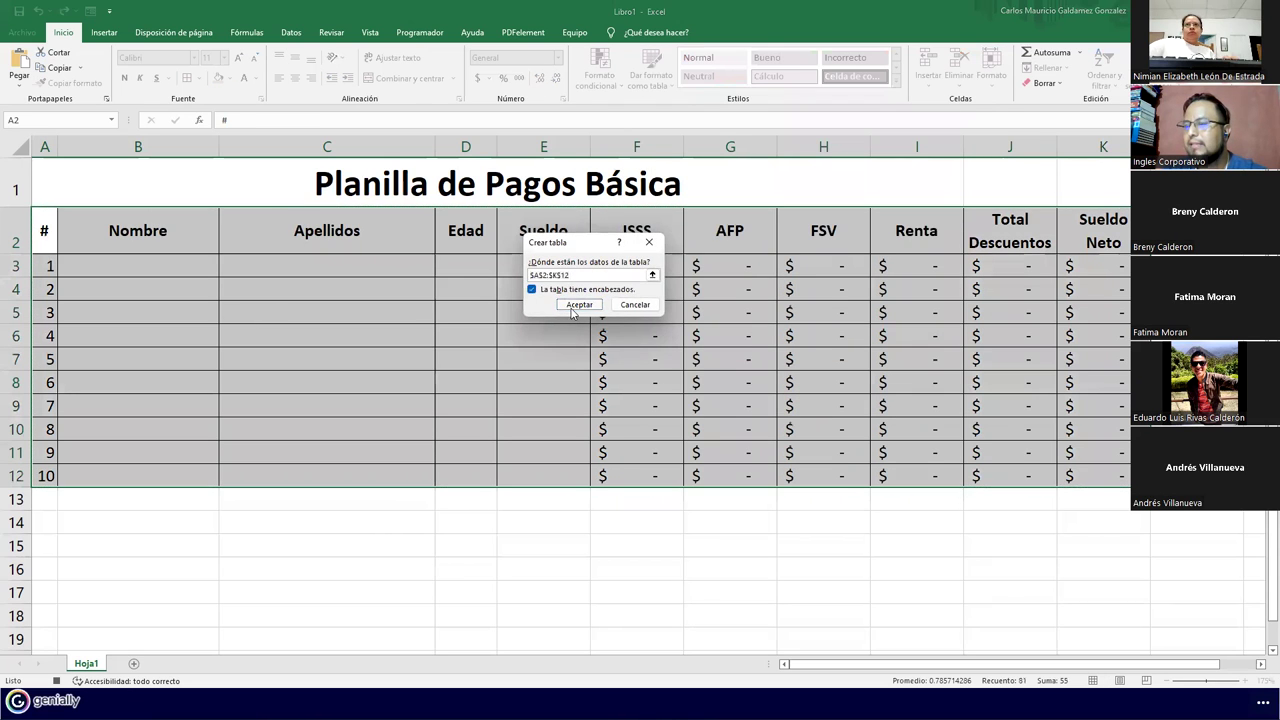
click(578, 305)
click(337, 352)
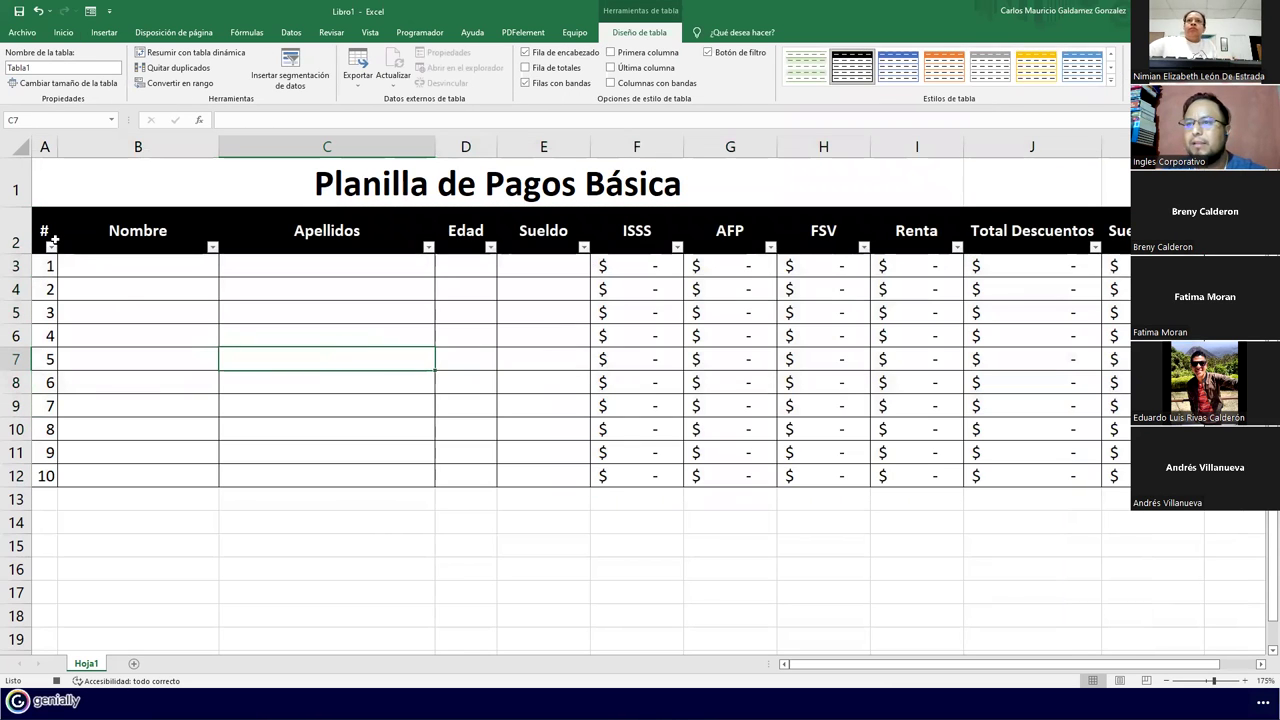
click(402, 35)
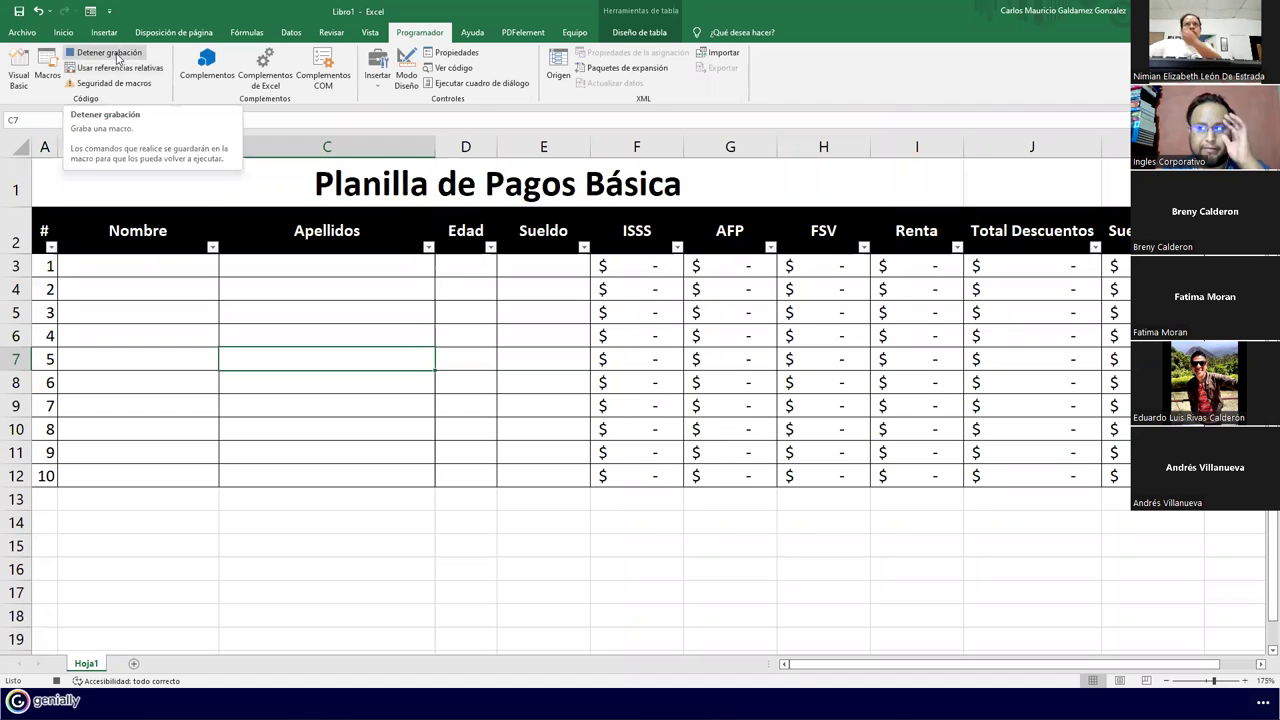
Stop the macro recording and enter the first employee's names and surnames, age 28 and salary 348 in row 3
click(86, 270)
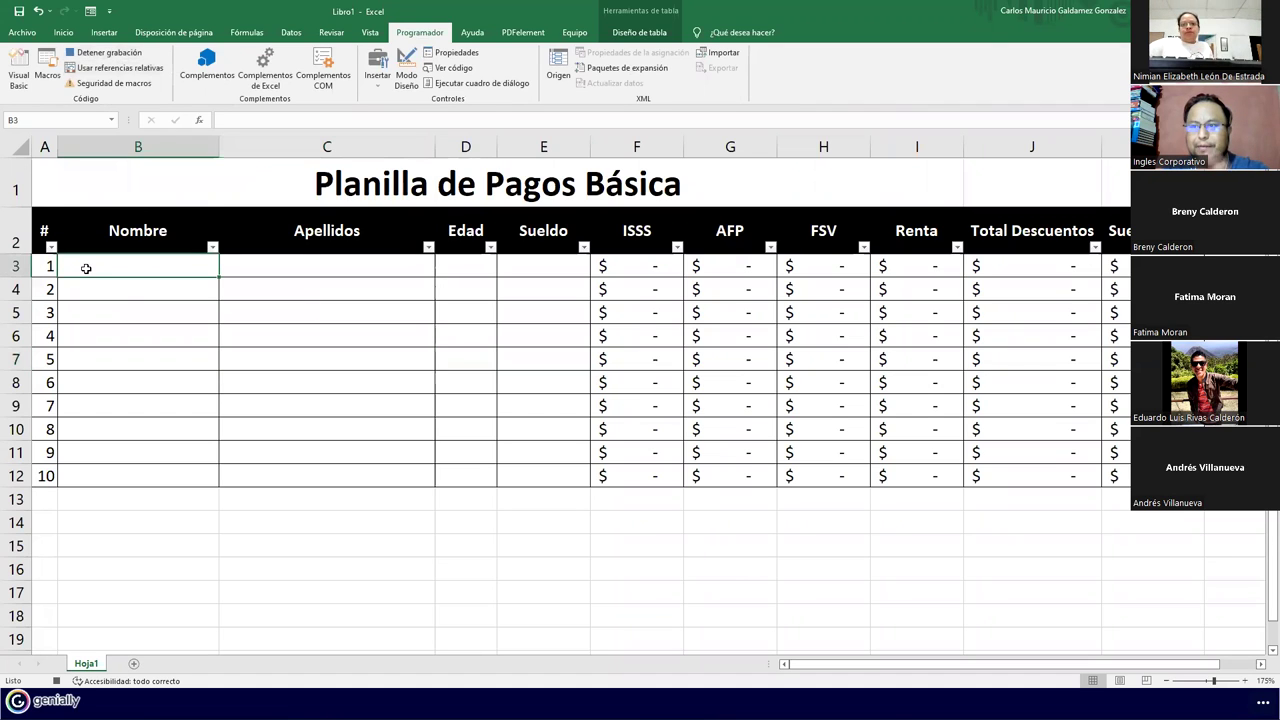
click(95, 55)
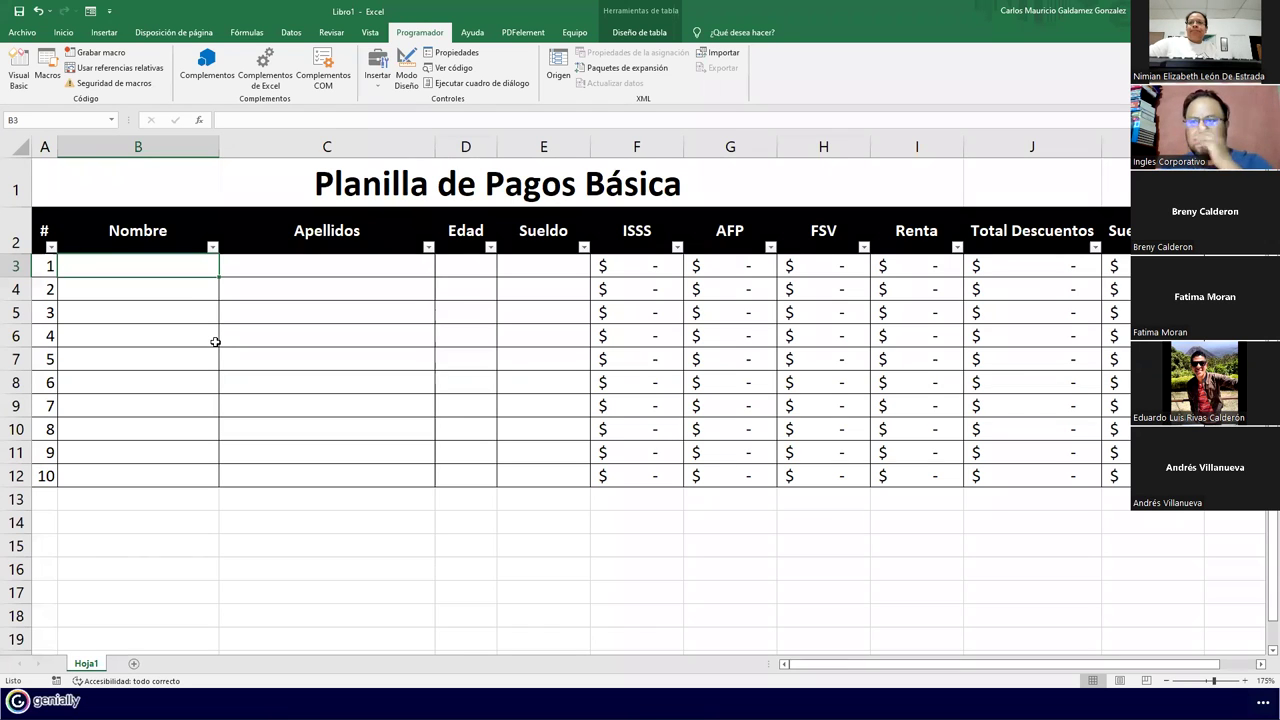
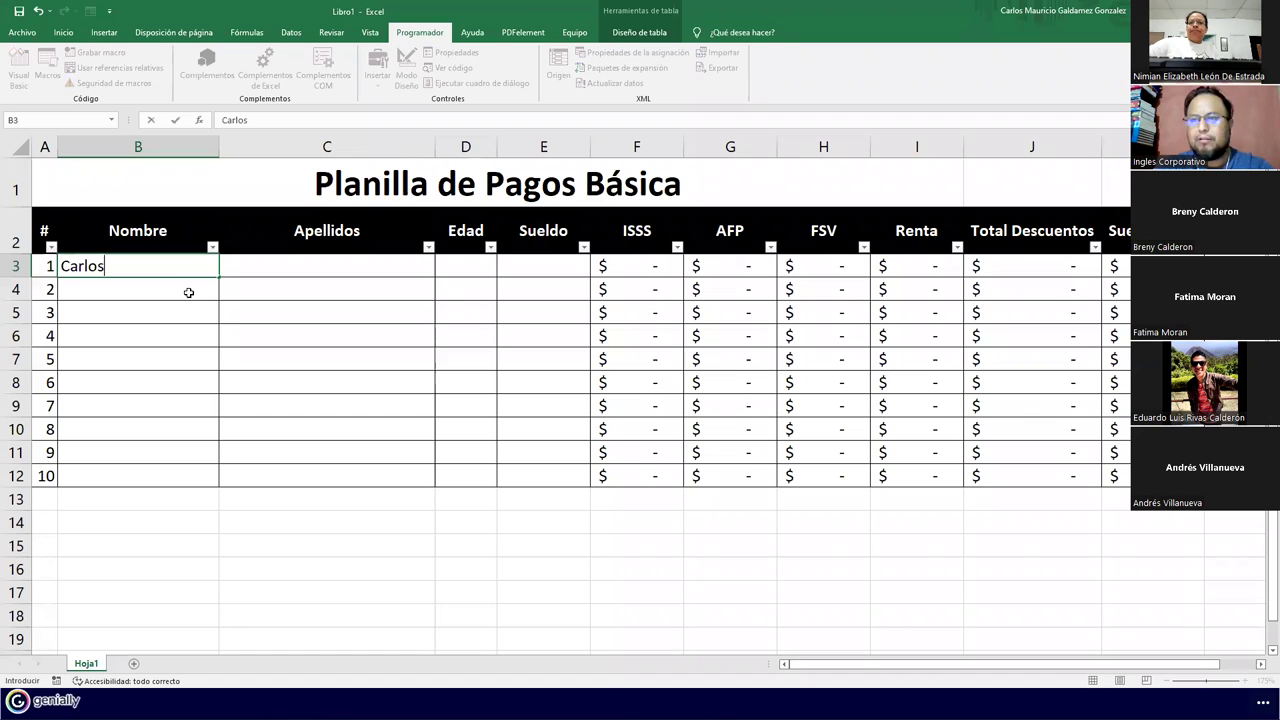
key(Tab)
key(Tab)
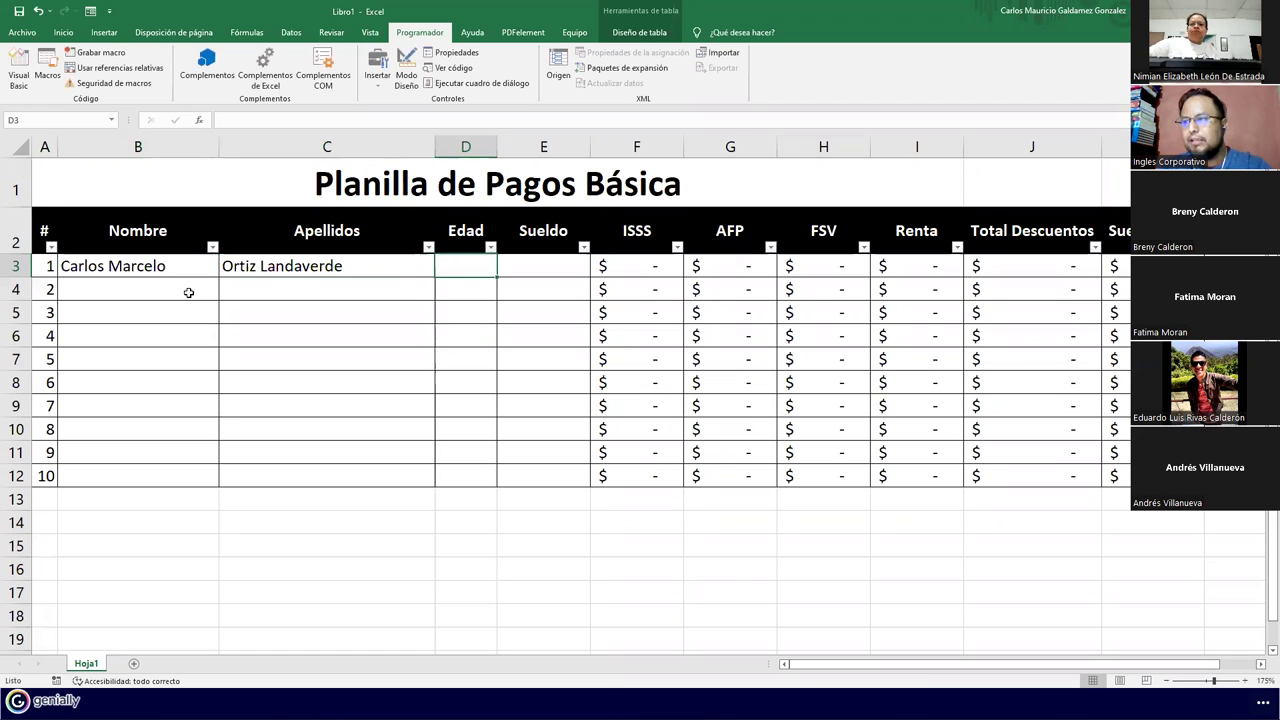
text(28)
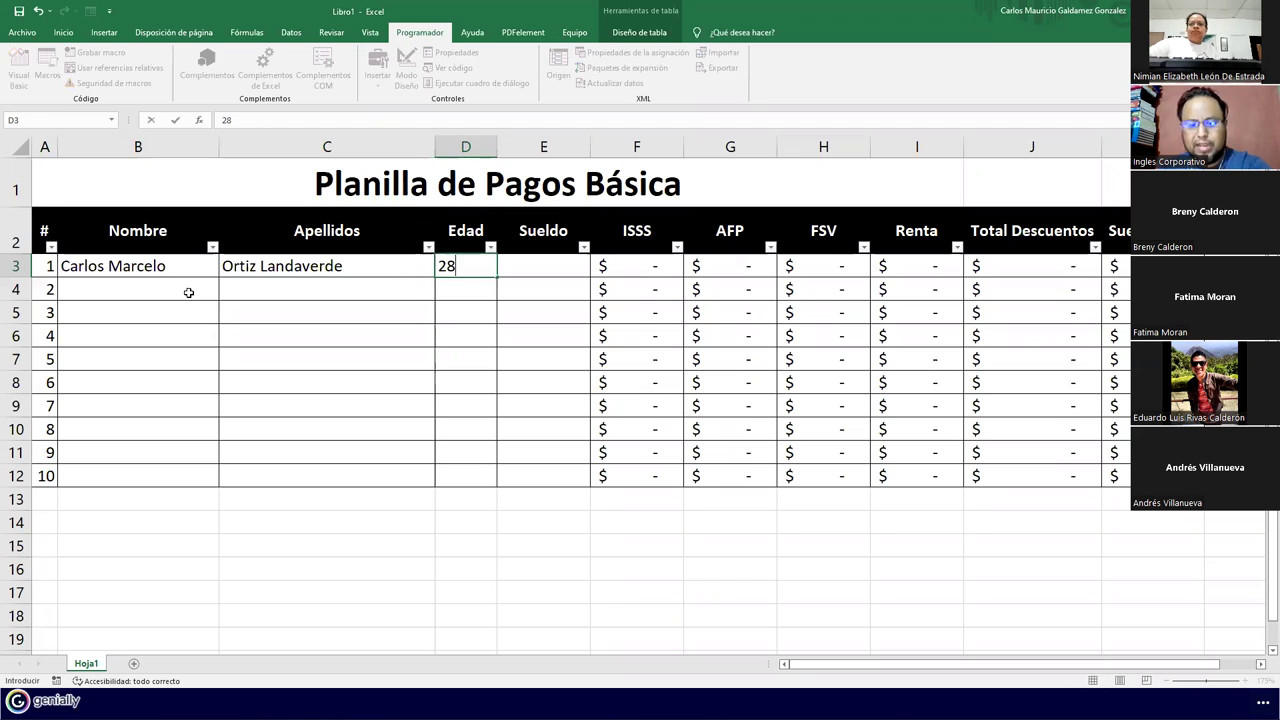
key(Tab)
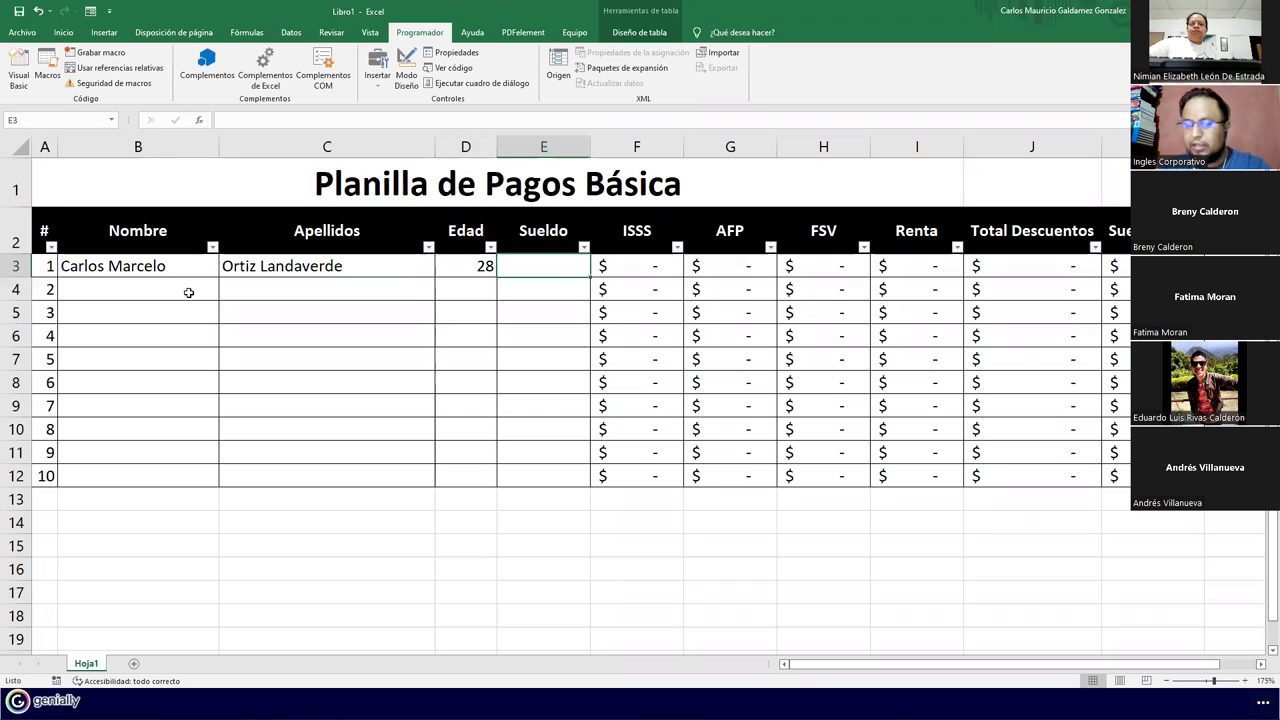
text(348)
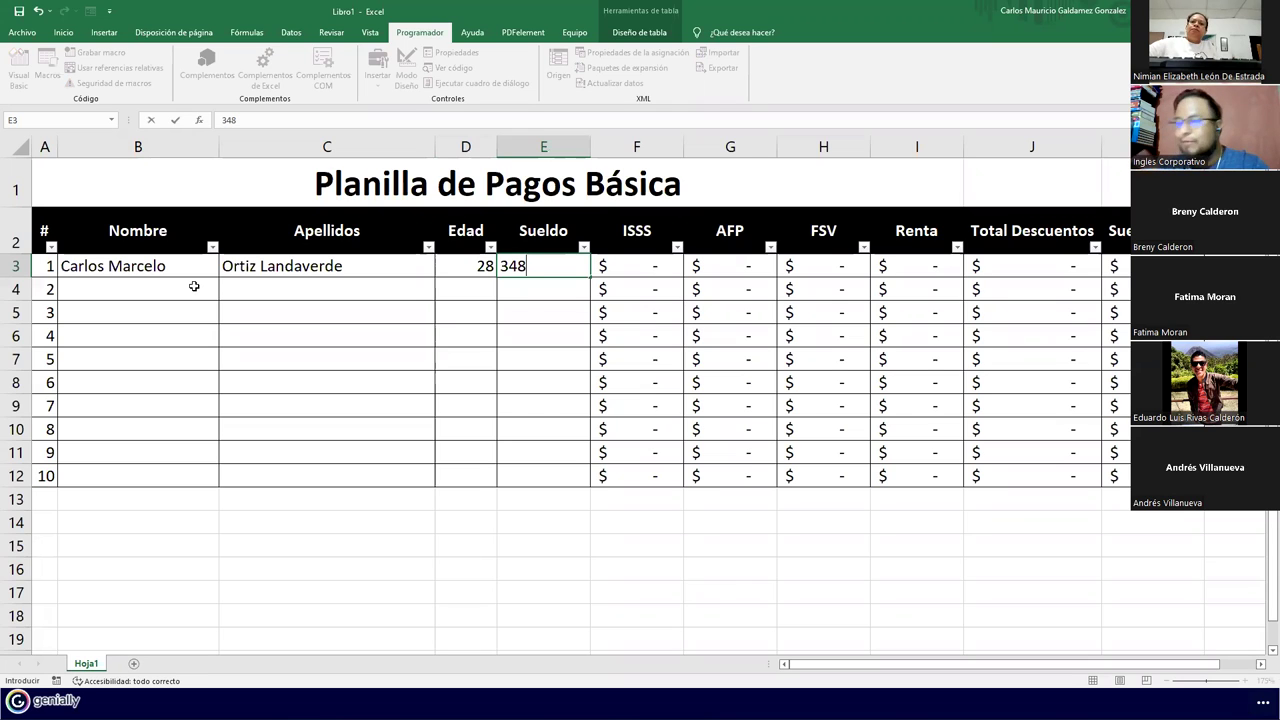
click(194, 286)
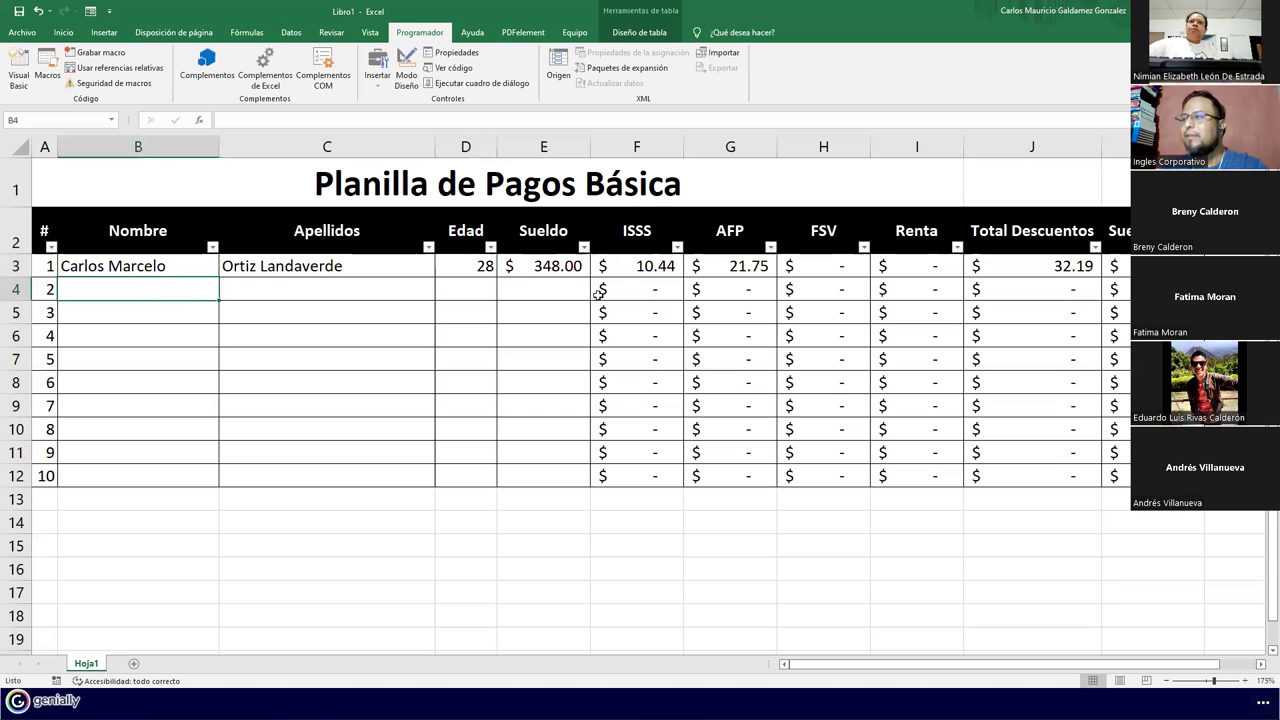
Base the FSV formula in H3 on Sueldo E3 (=E3*7%), showing $24.36
click(801, 267)
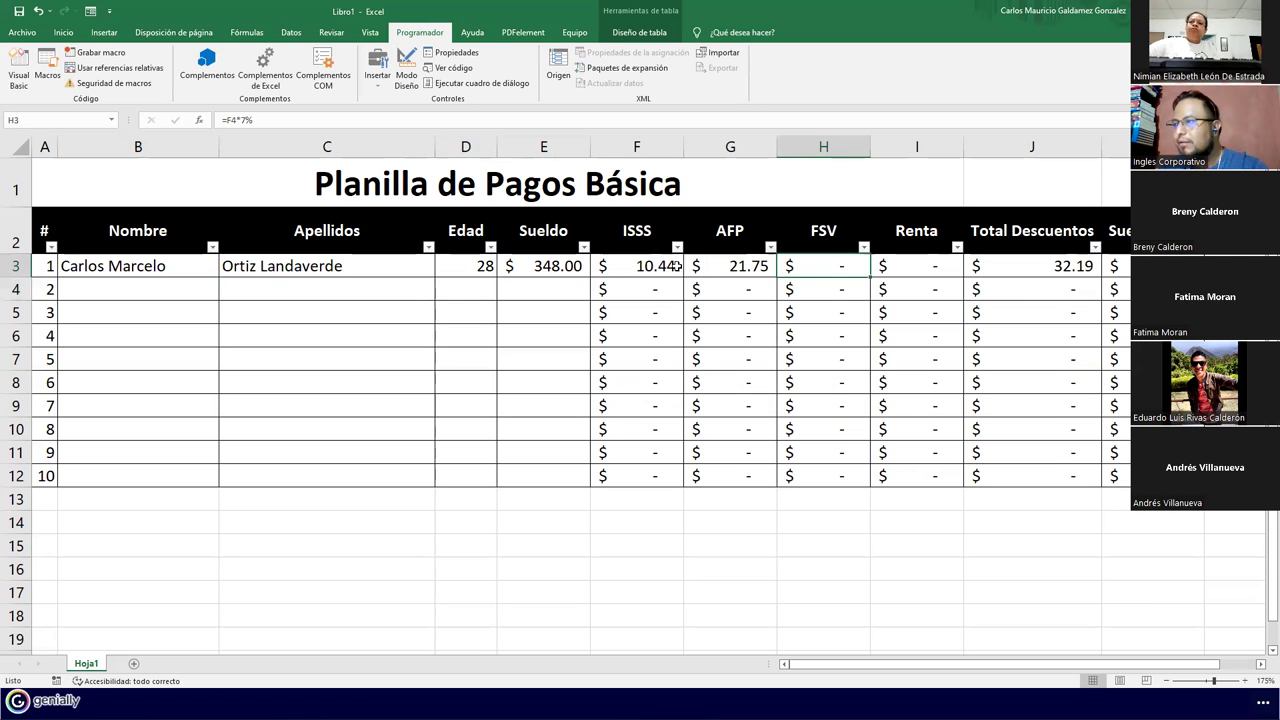
key(F2)
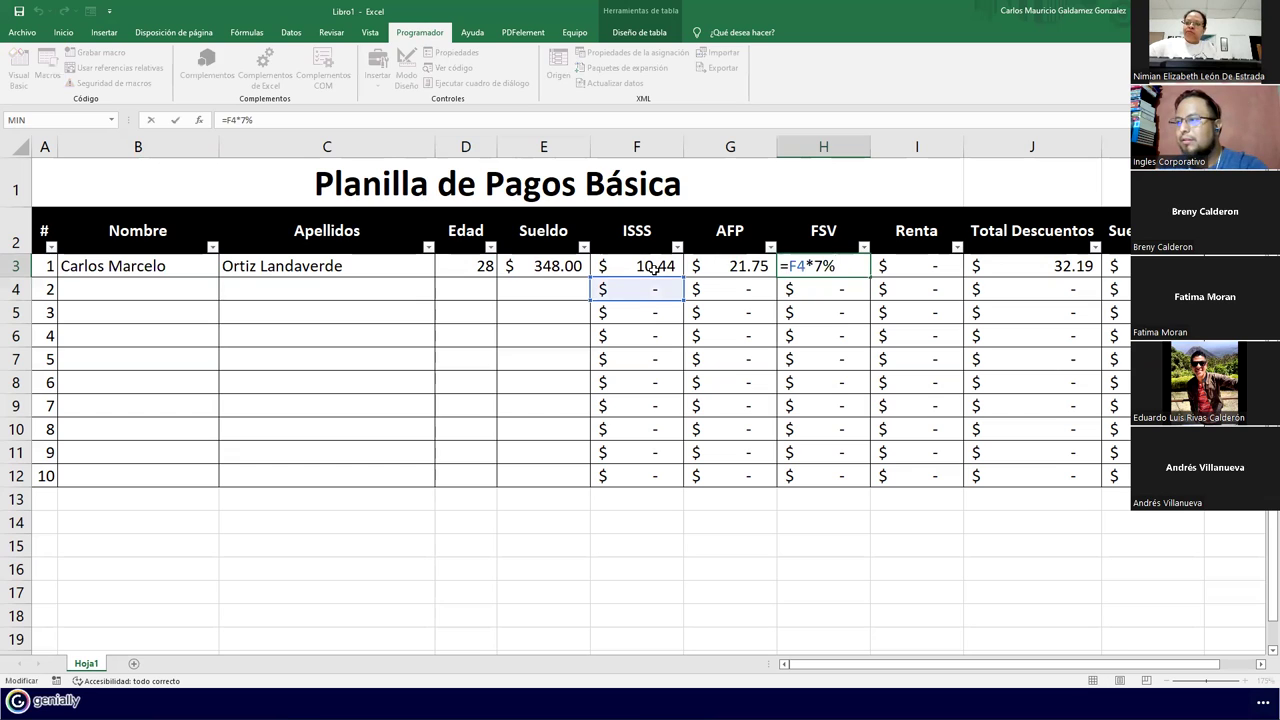
key(Escape)
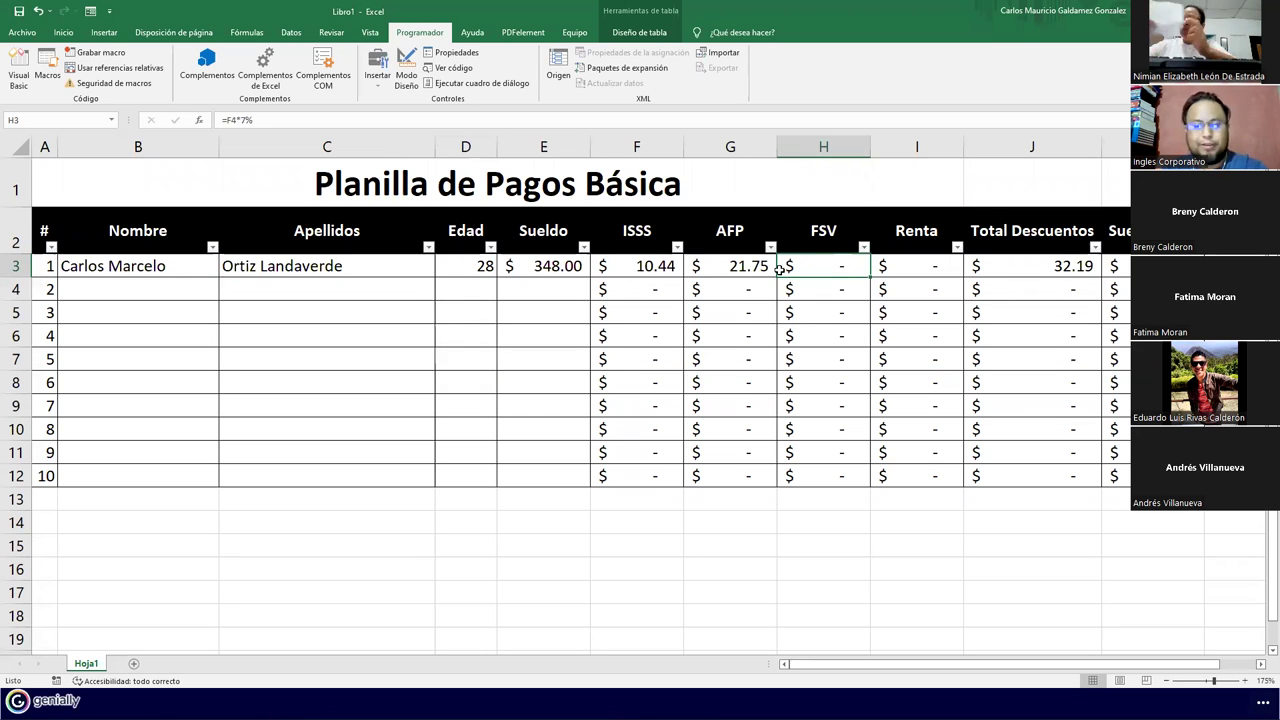
double_click(786, 268)
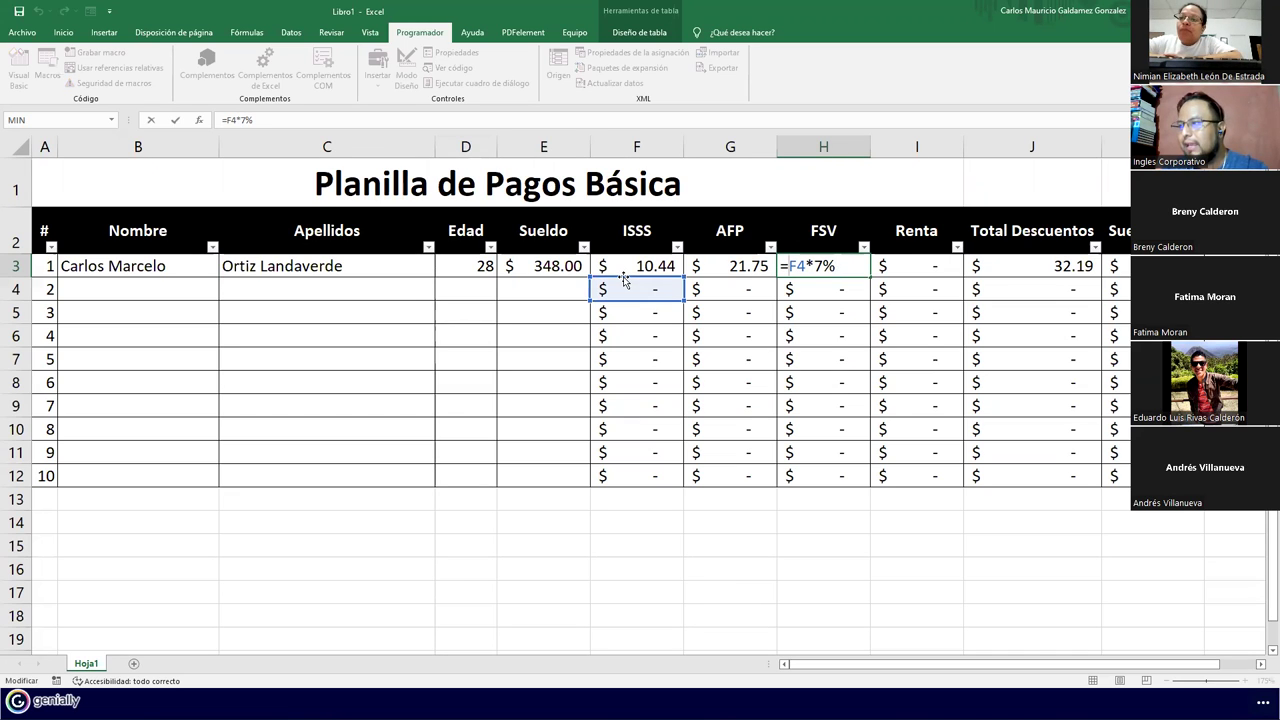
click(578, 268)
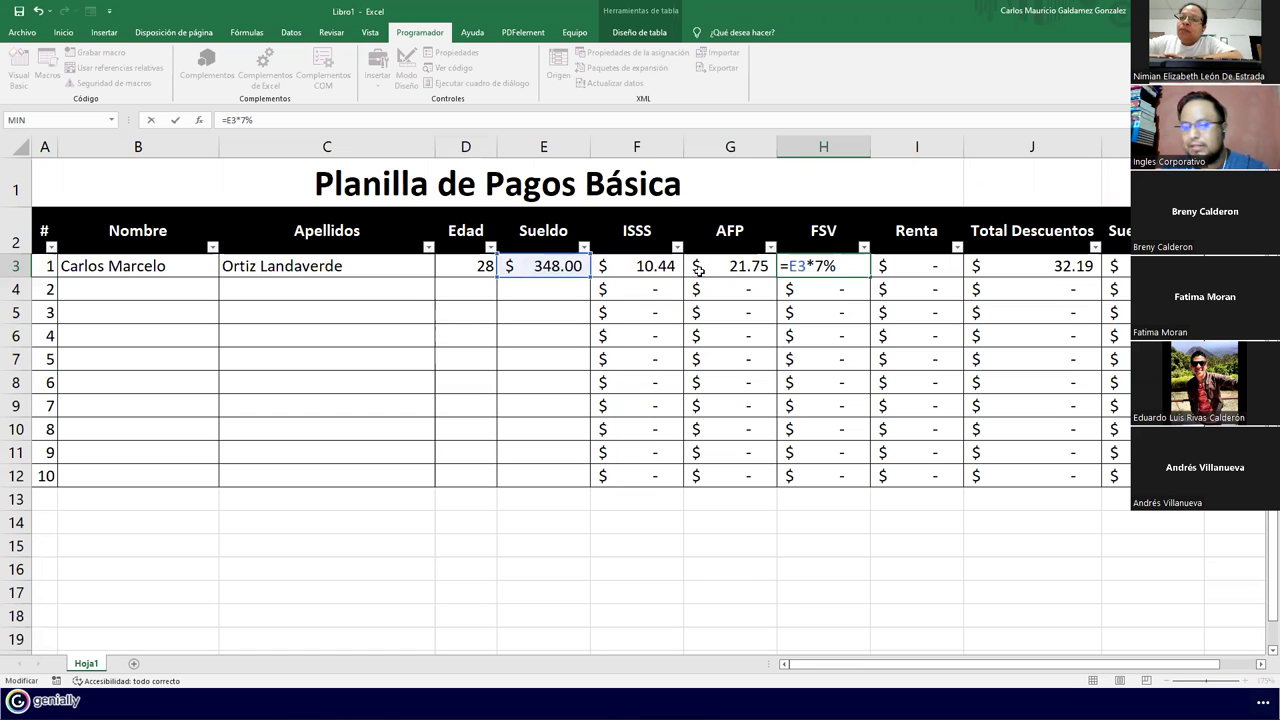
key(Return)
Review and confirm the Renta formula =SI(E3<=400;0;D3*10%) in I3
click(899, 272)
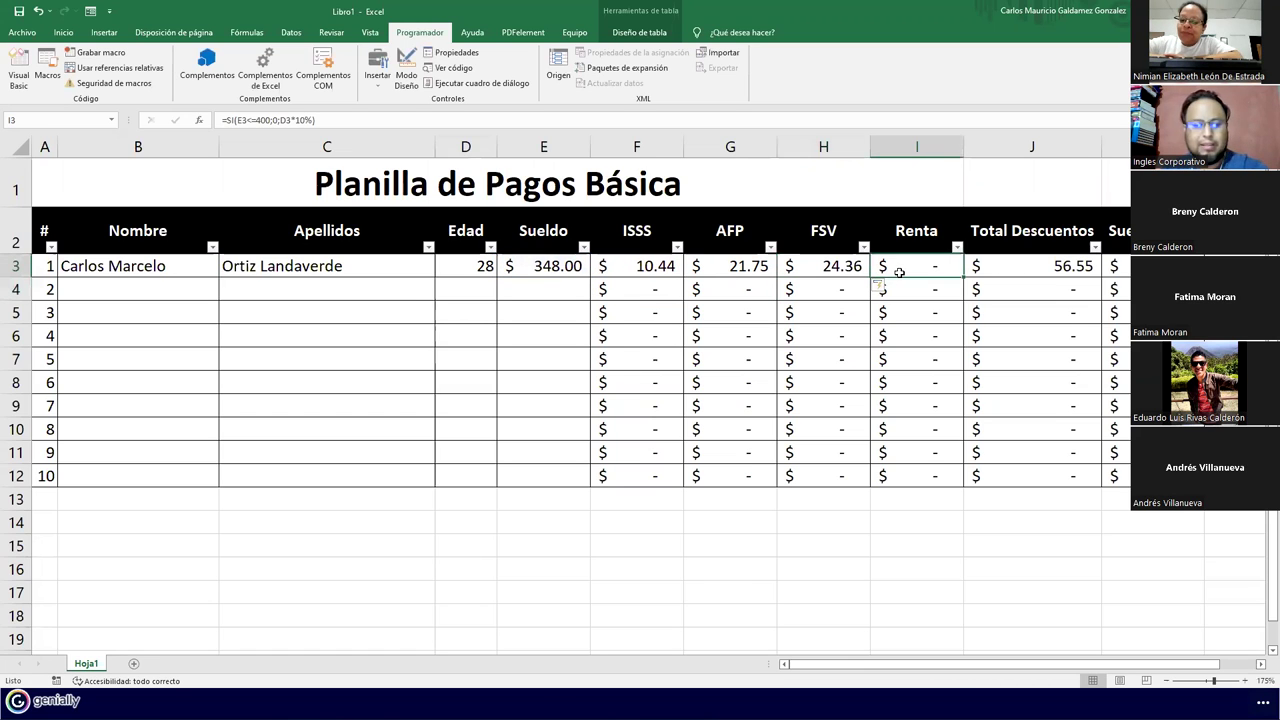
double_click(899, 272)
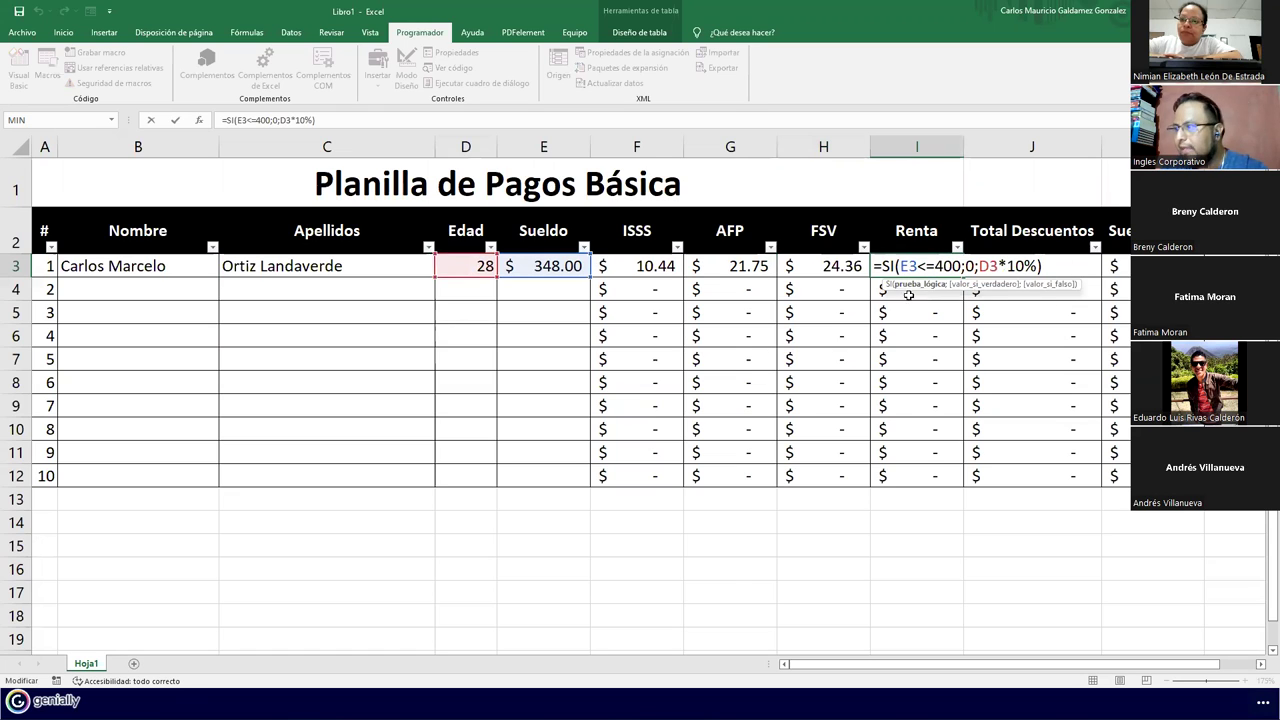
key(Return)
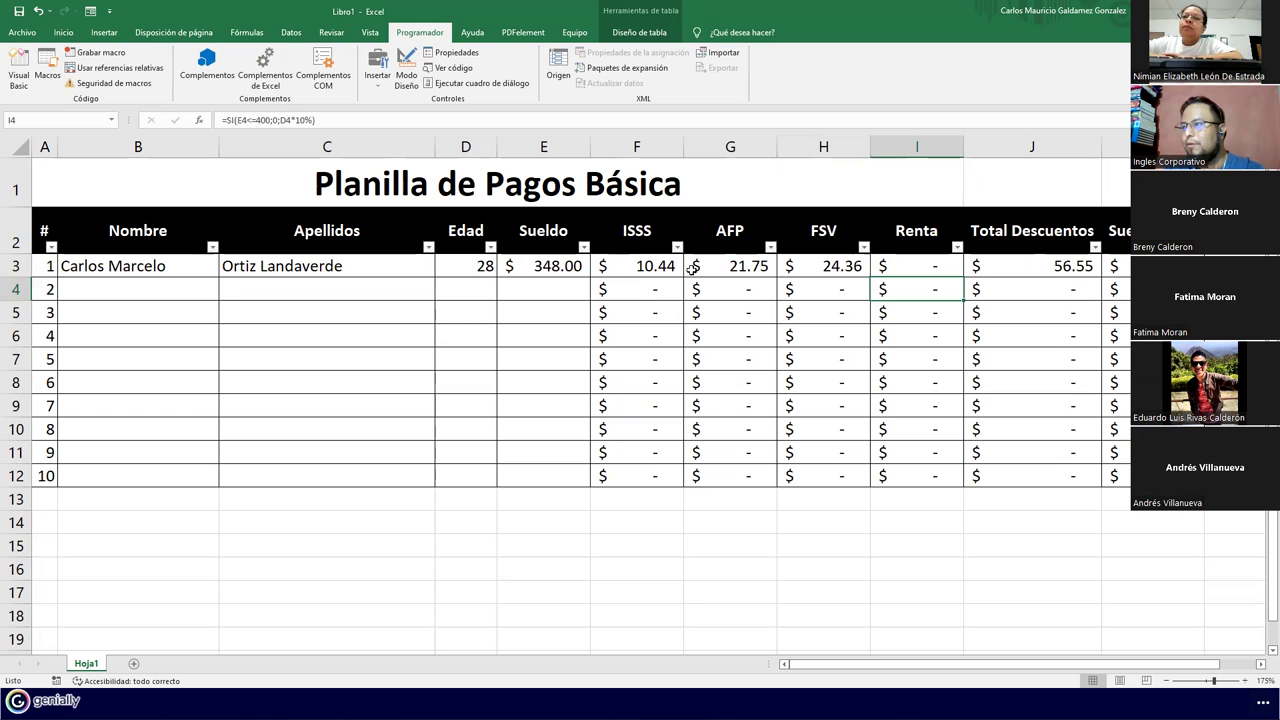
click(692, 270)
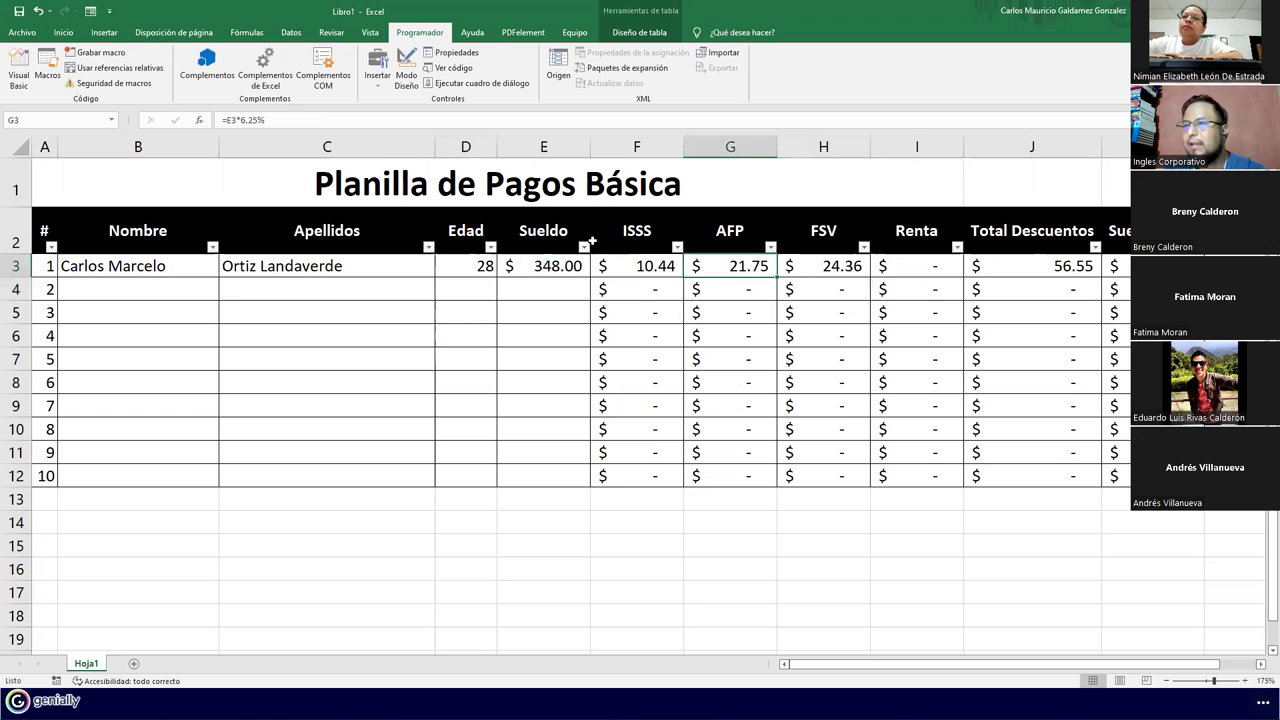
Open the FormatoPlanilla01 macro from the Macros list for editing in Módulo1
click(48, 70)
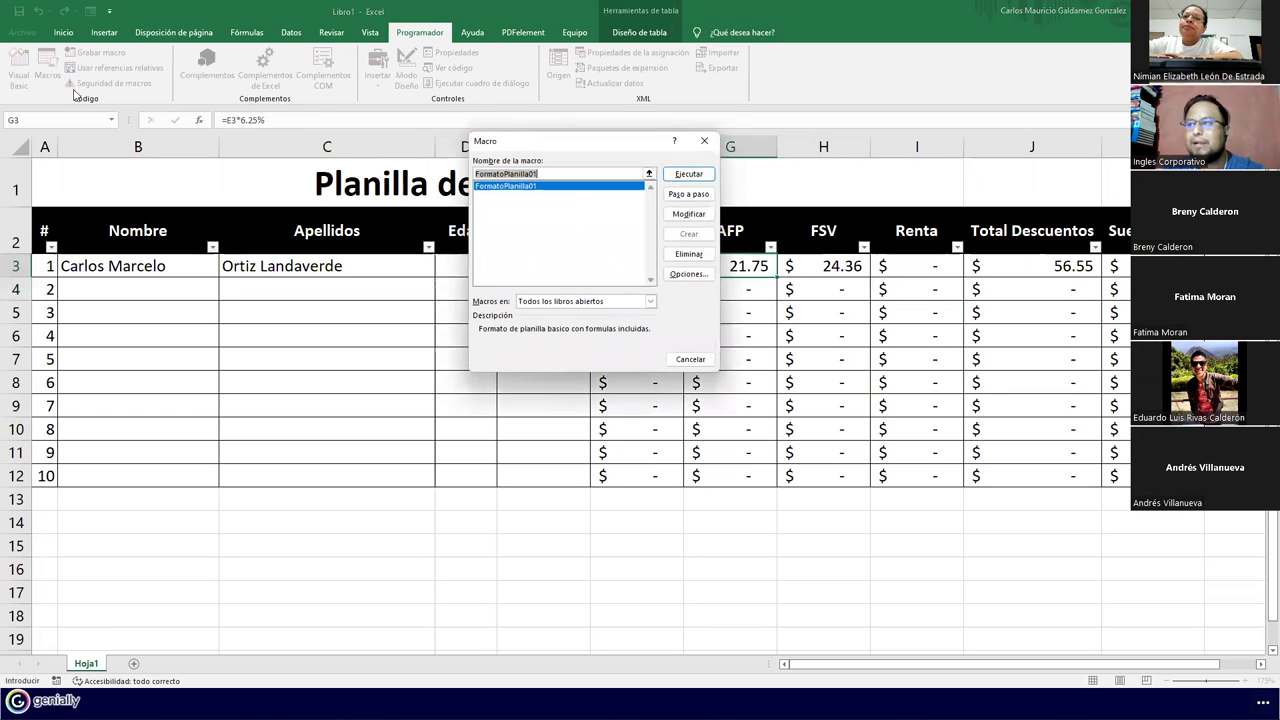
click(688, 213)
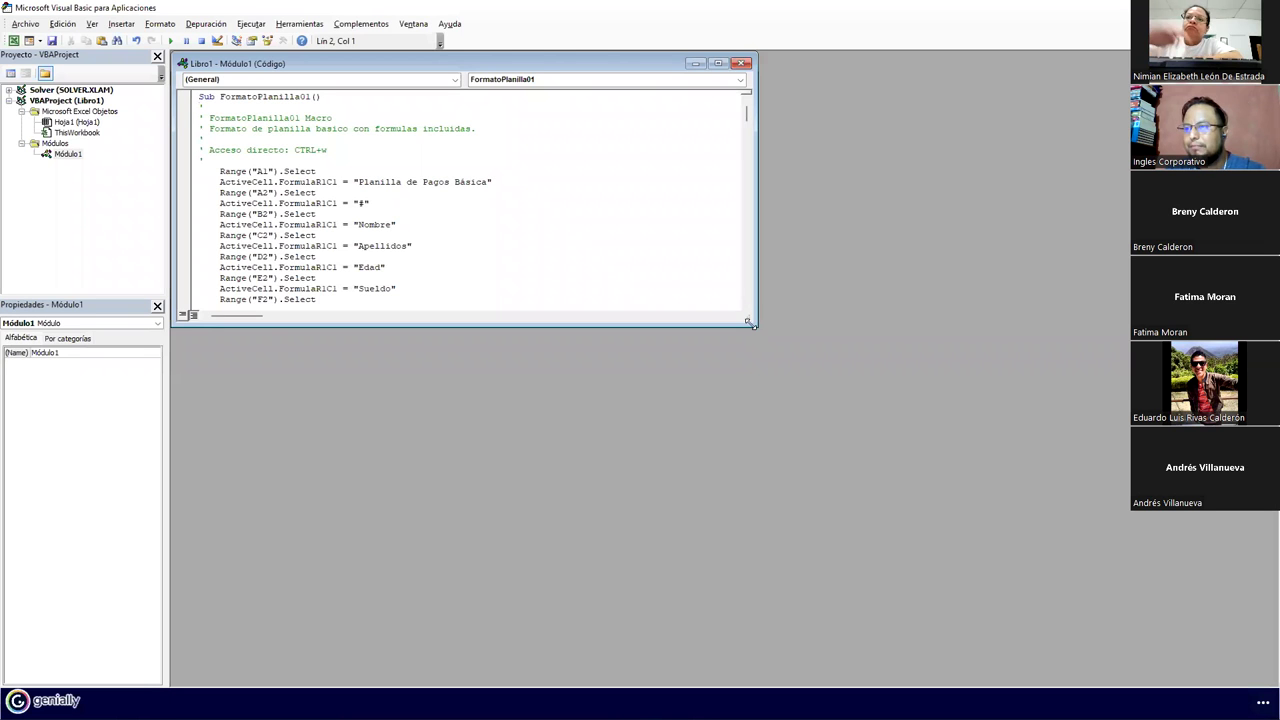
drag(753, 323, 778, 519)
Scroll Módulo1 down to the FormulaR1C1 deduction lines and restore the editor to a smaller window
scroll(485, 406, down, 11)
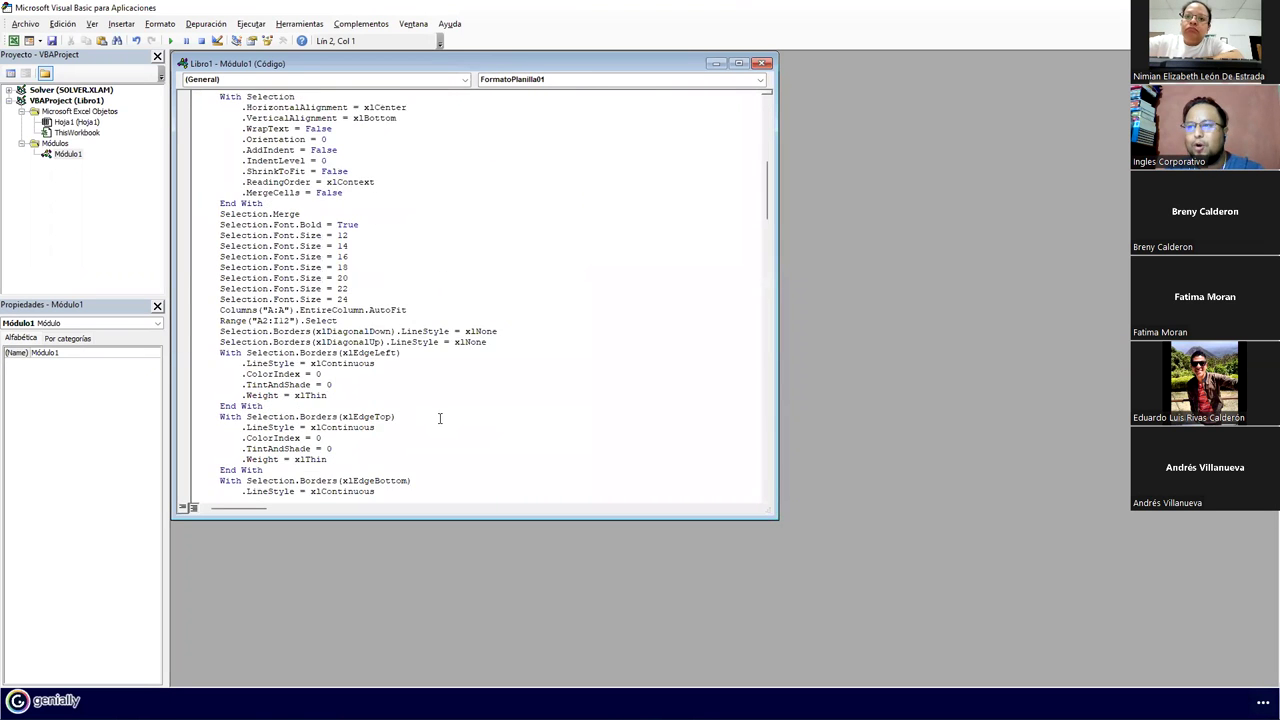
scroll(439, 418, down, 14)
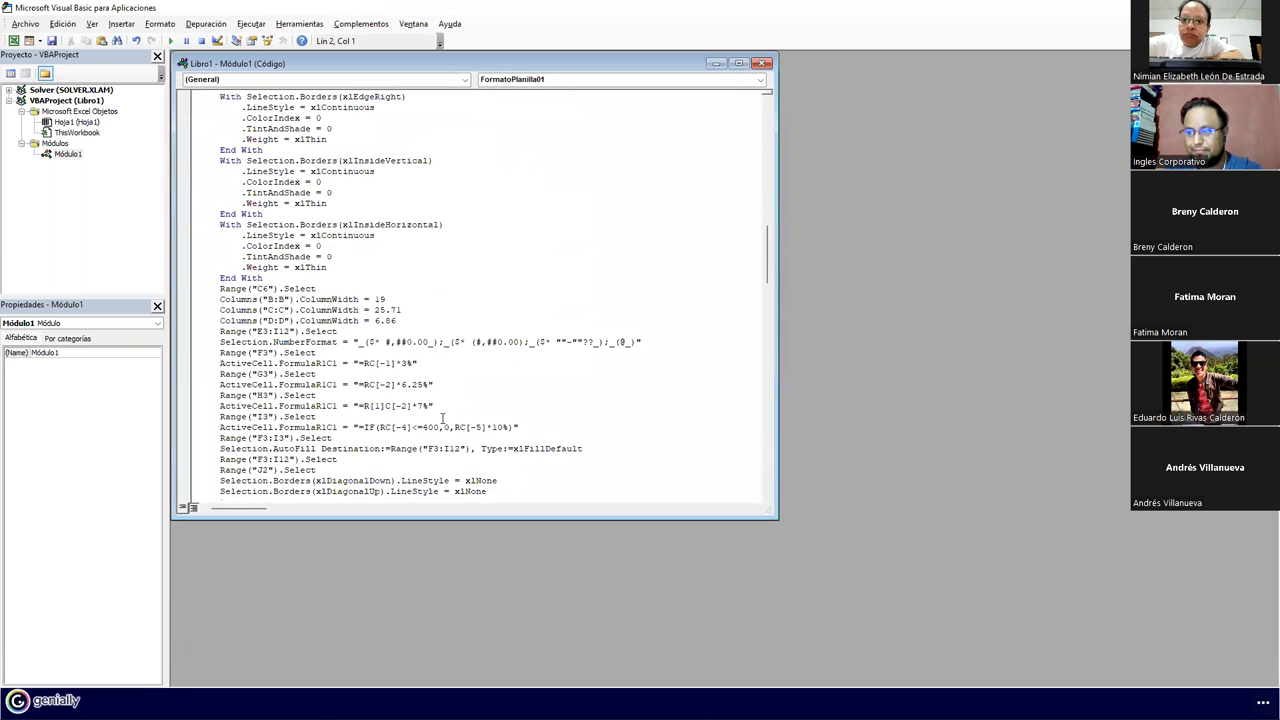
scroll(443, 418, down, 2)
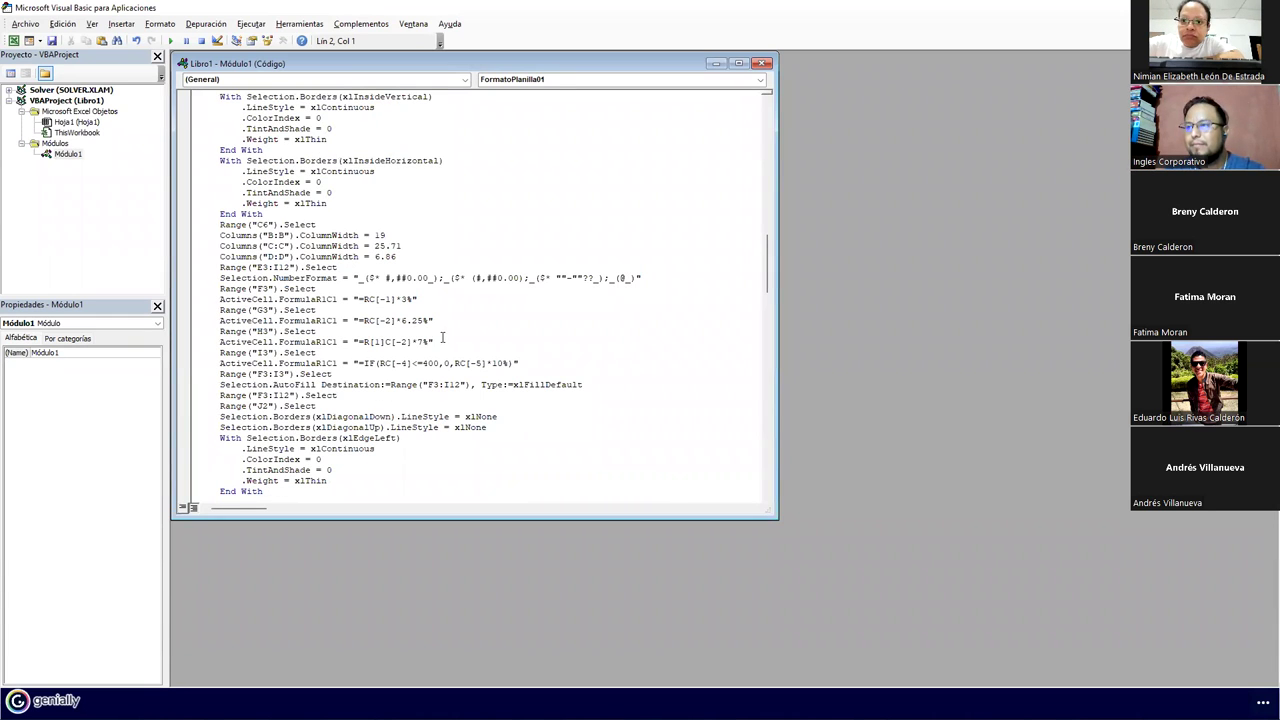
scroll(443, 338, down, 1)
scroll(443, 338, down, 1)
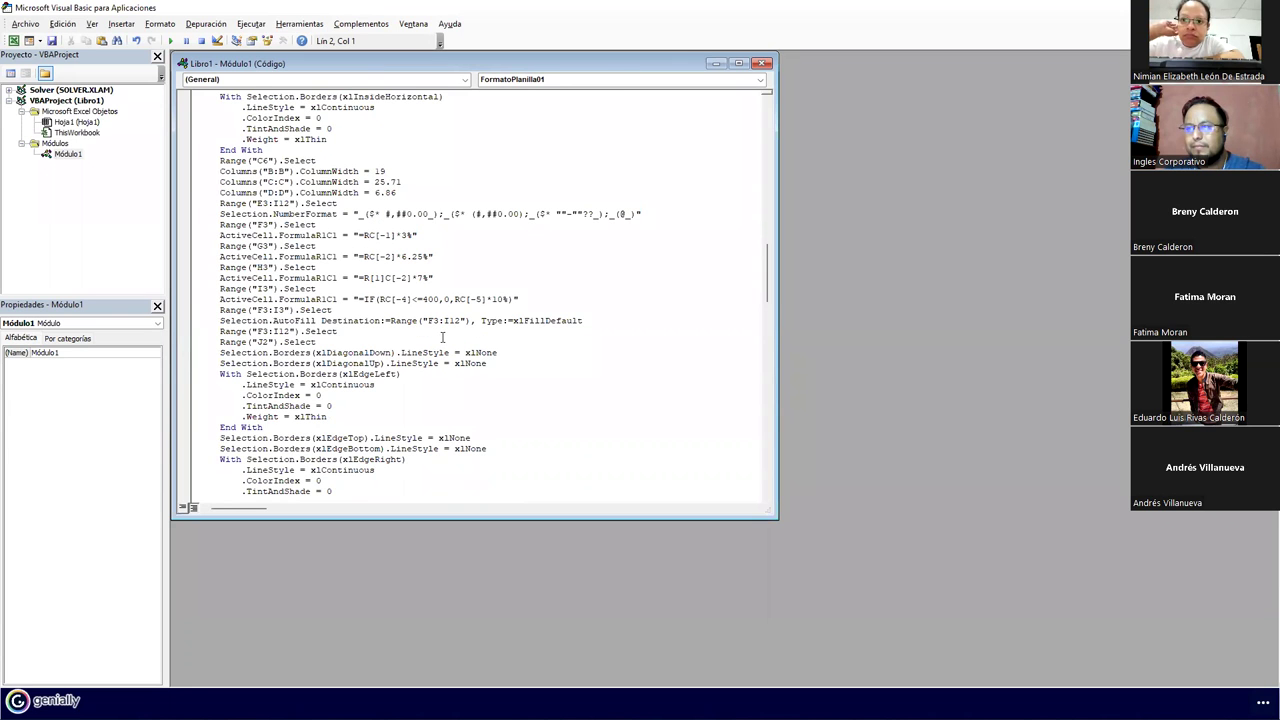
scroll(440, 320, down, 1)
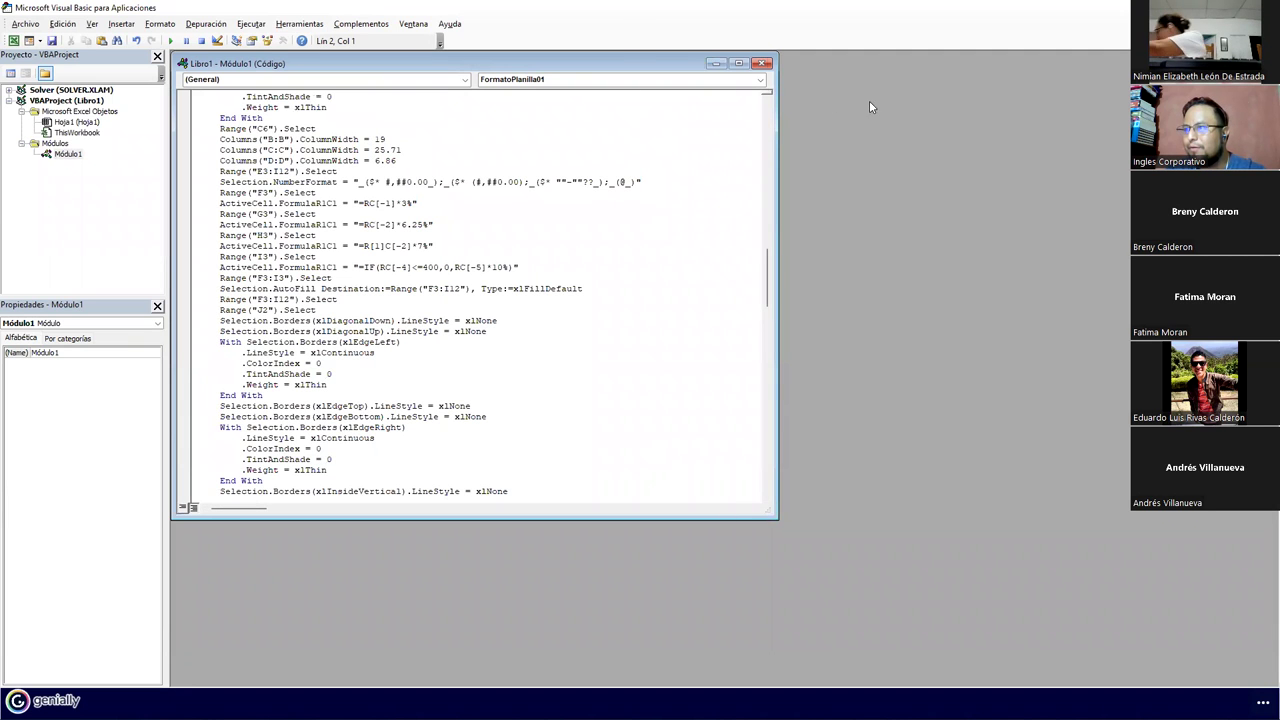
double_click(559, 6)
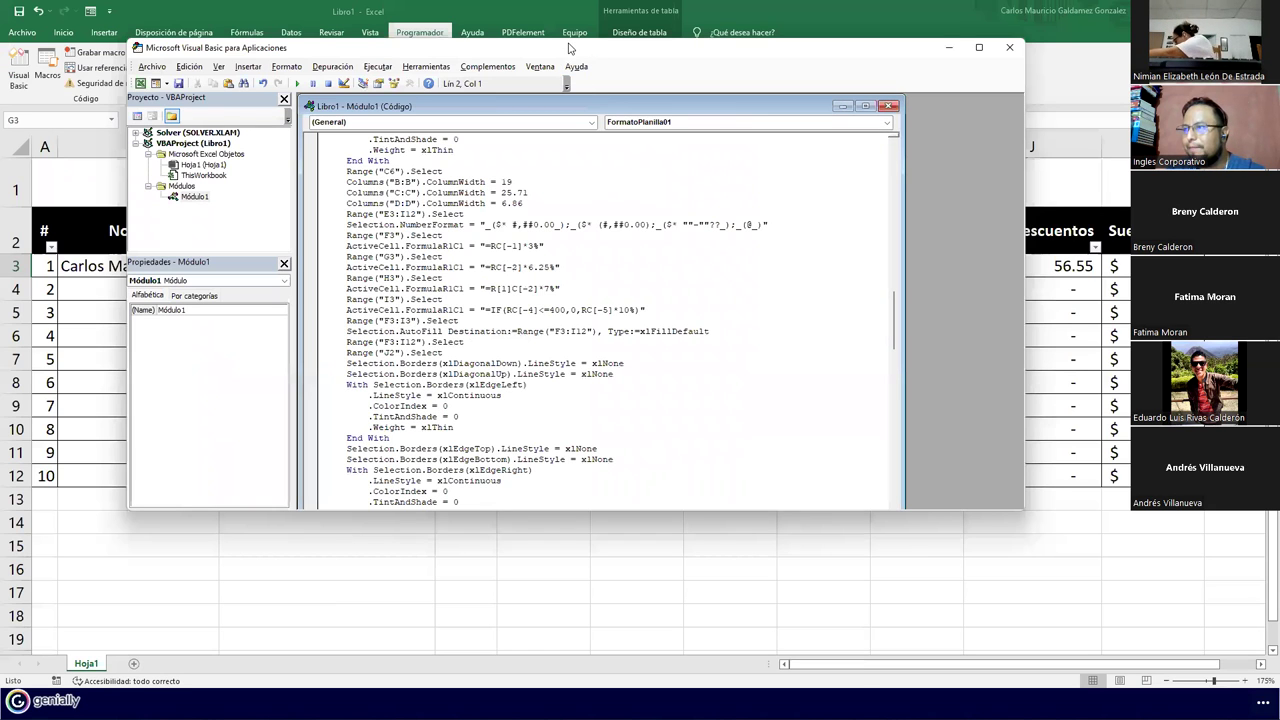
Check the sheet formulas F3 =E3*3%, G3 =E3*6.25% and H3 =E3*7%, then return to VBA
drag(569, 47, 947, 69)
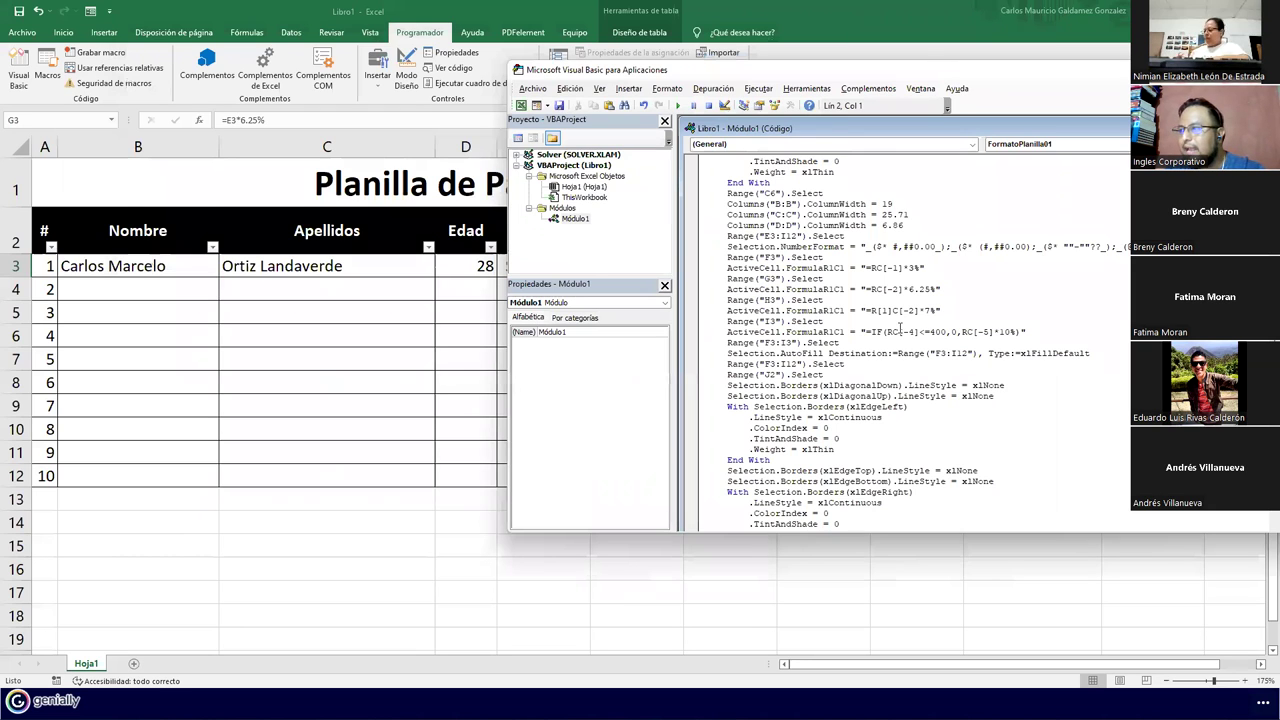
click(333, 359)
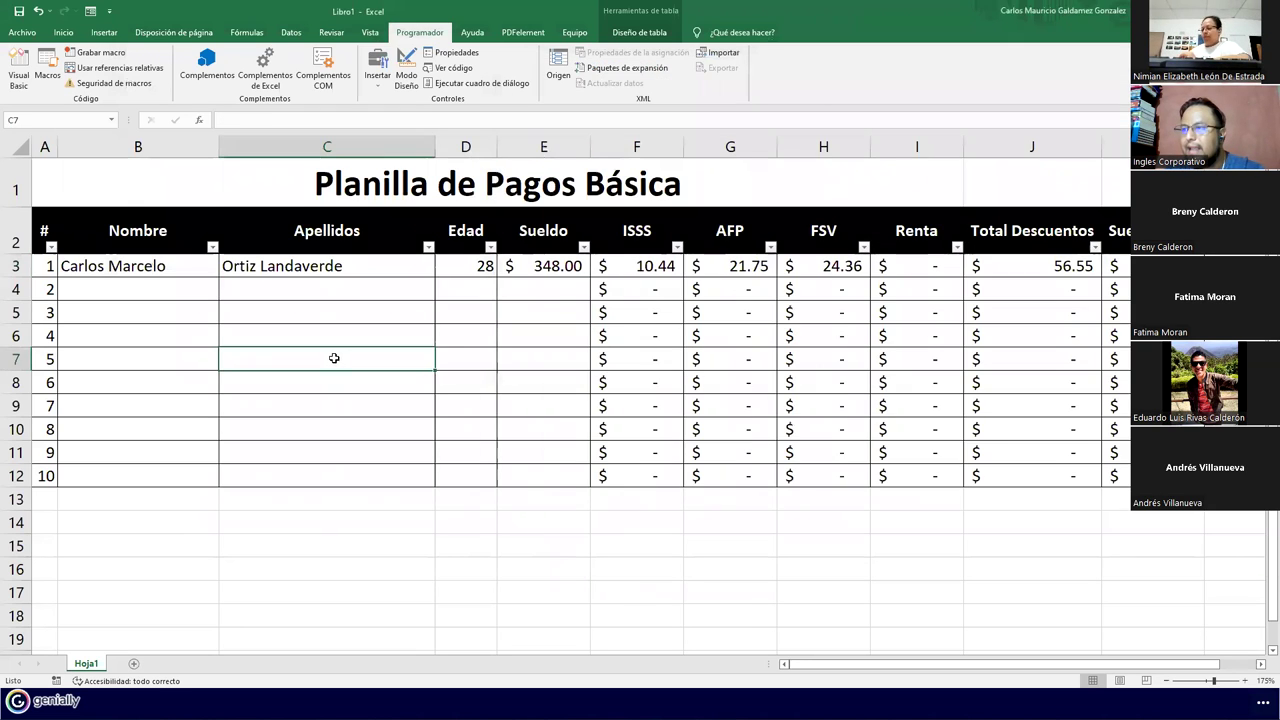
click(620, 266)
double_click(620, 266)
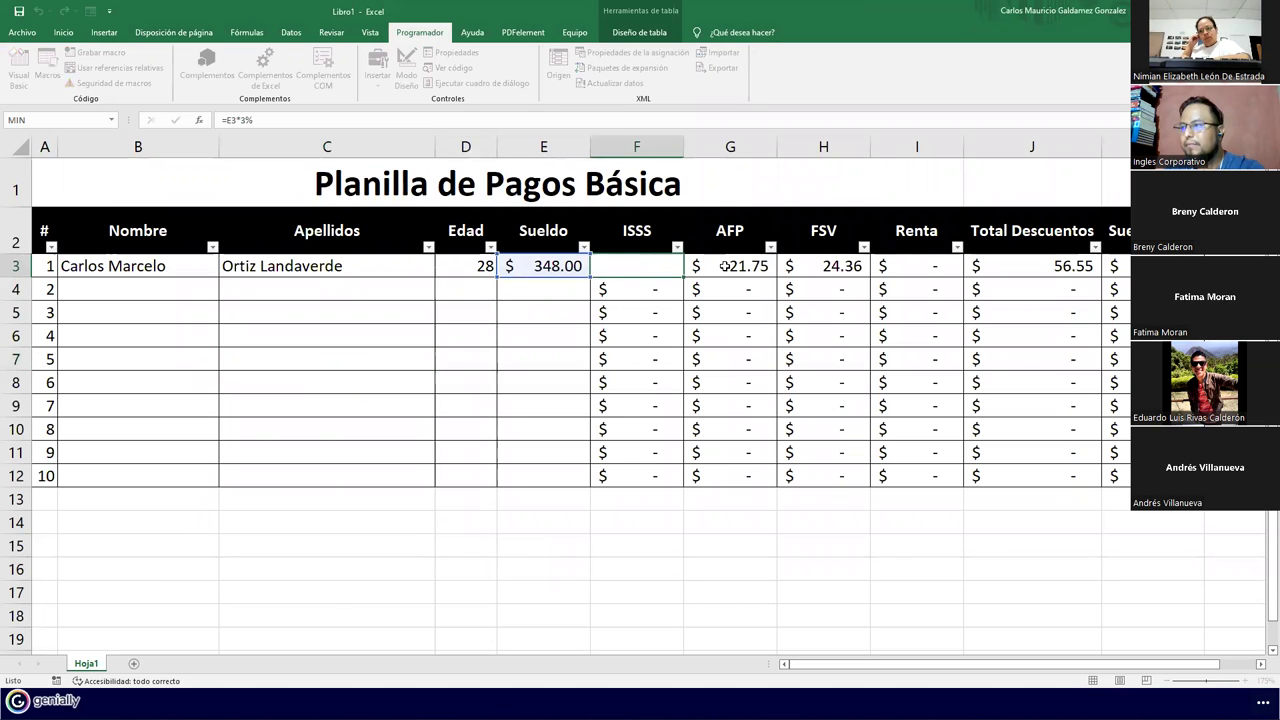
click(725, 266)
double_click(725, 266)
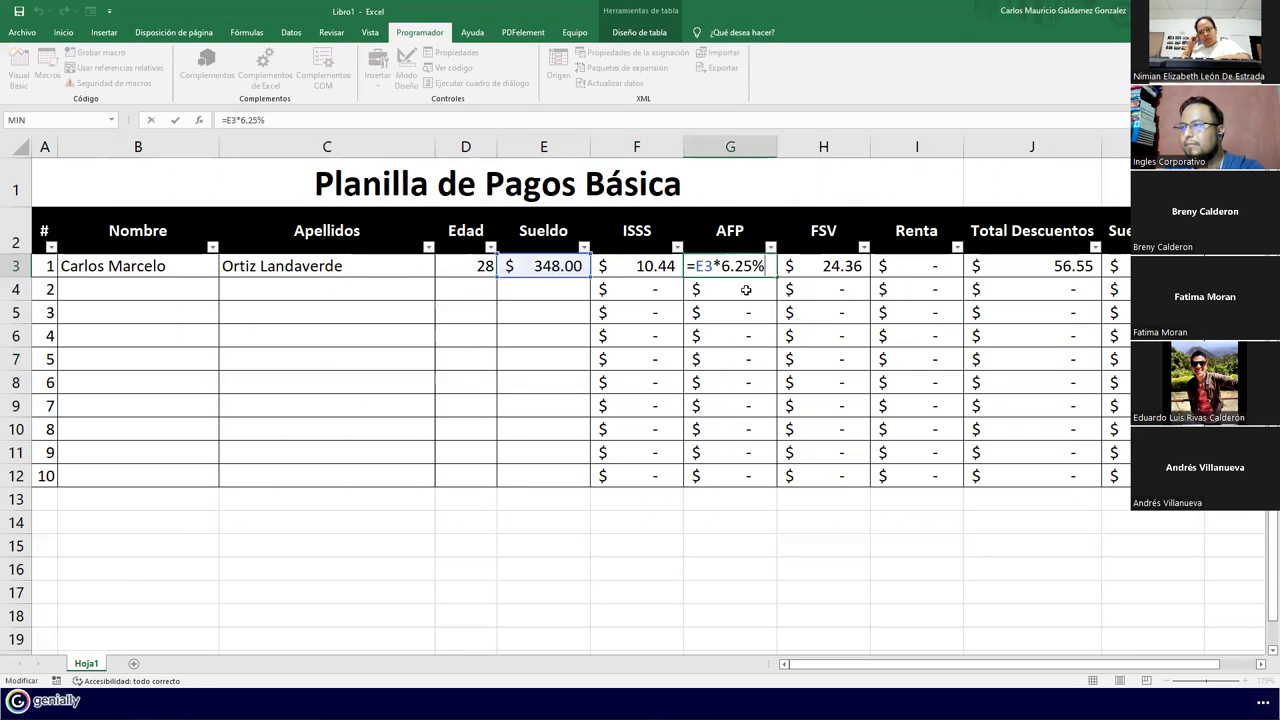
key(Escape)
click(814, 265)
double_click(814, 265)
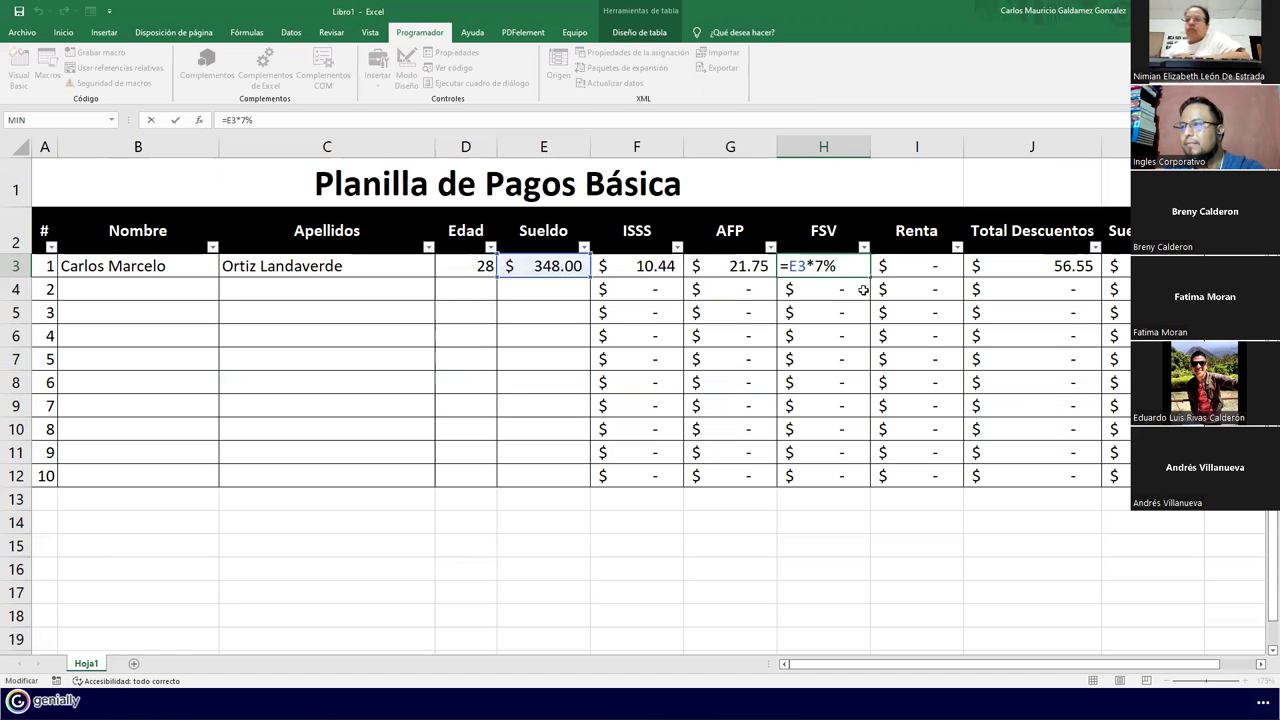
key(Escape)
key(alt+F11)
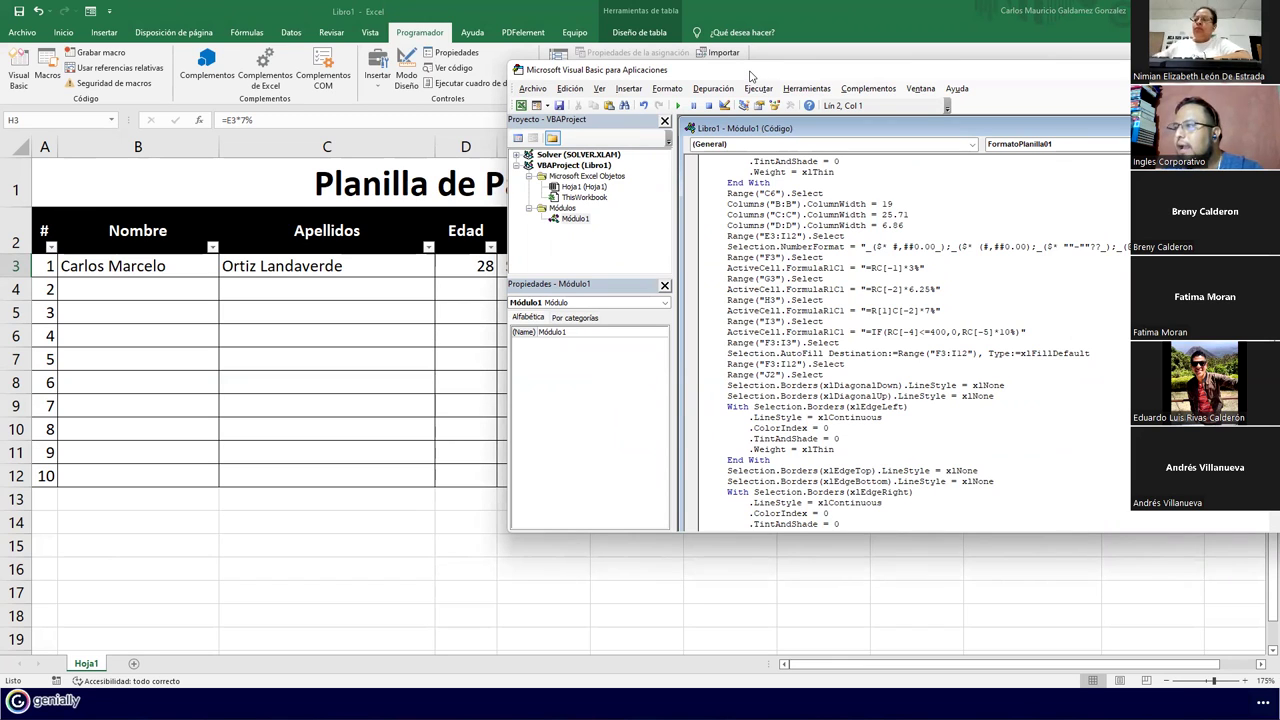
Change the macro's H3 line from =R[1]C[-2]*7% to =RC[-3]*7%, reset the project and save
drag(751, 76, 708, 152)
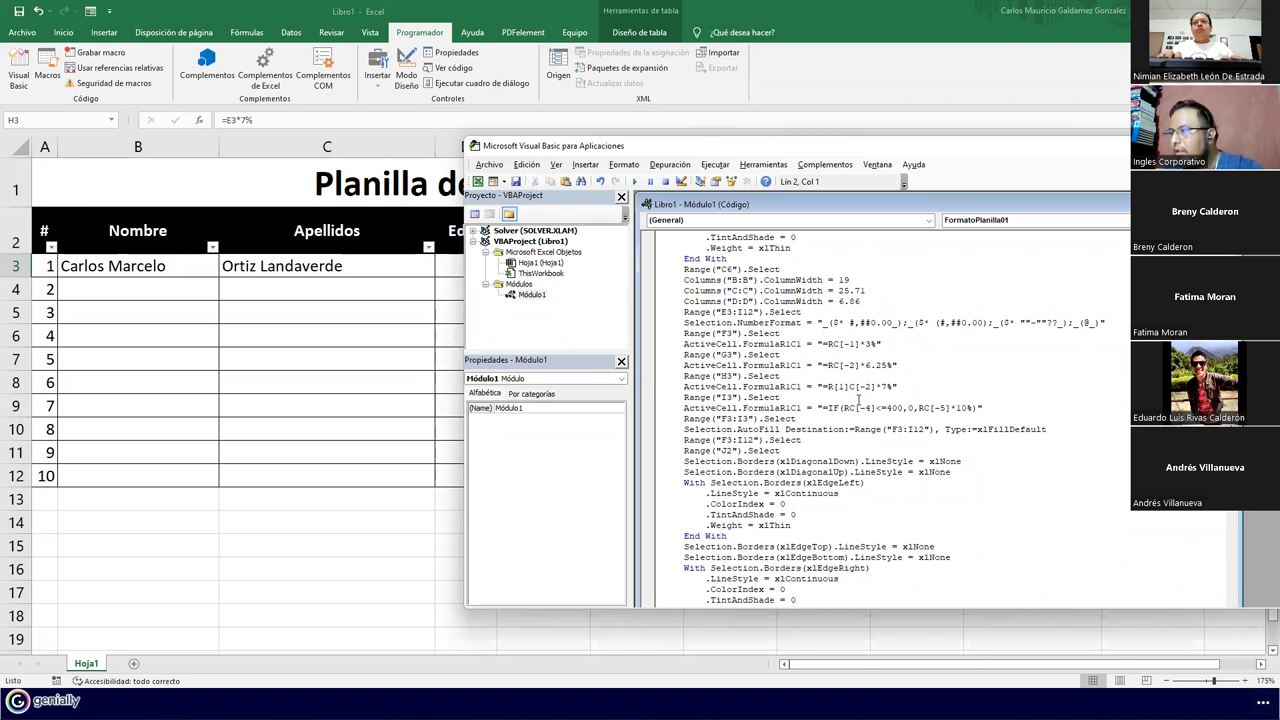
click(852, 388)
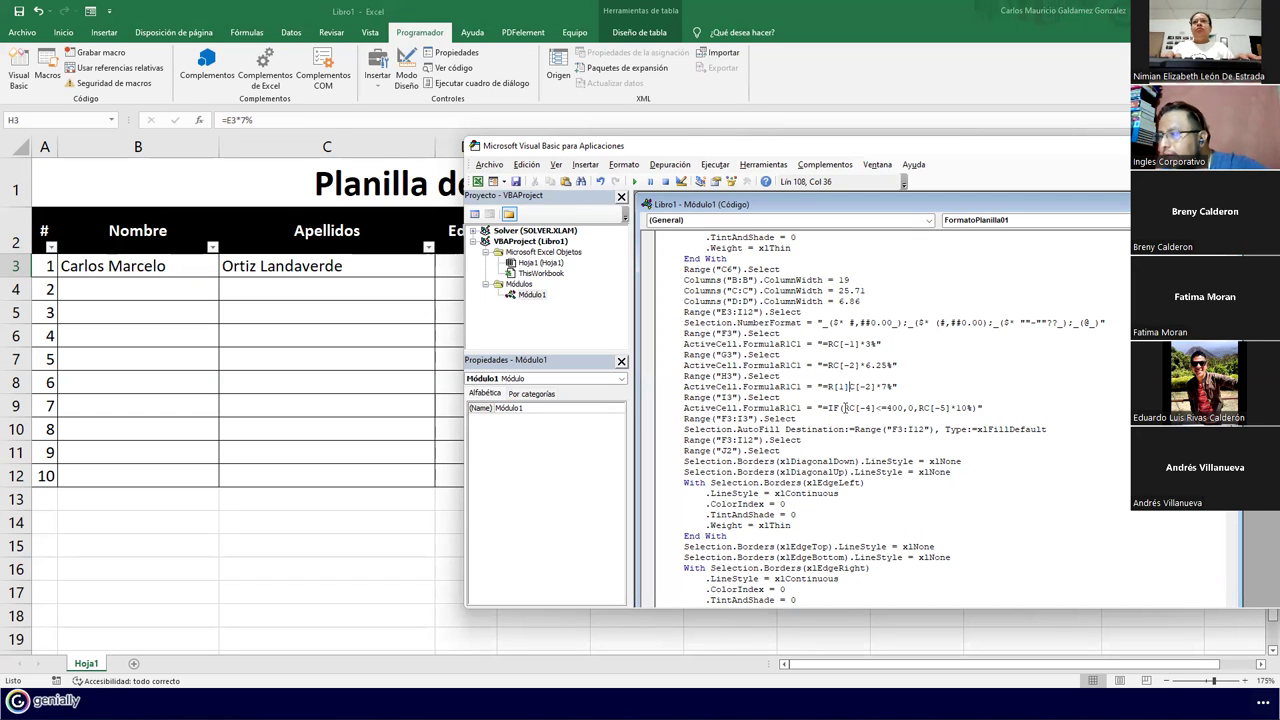
key(BackSpace)
key(BackSpace)
key(BackSpace)
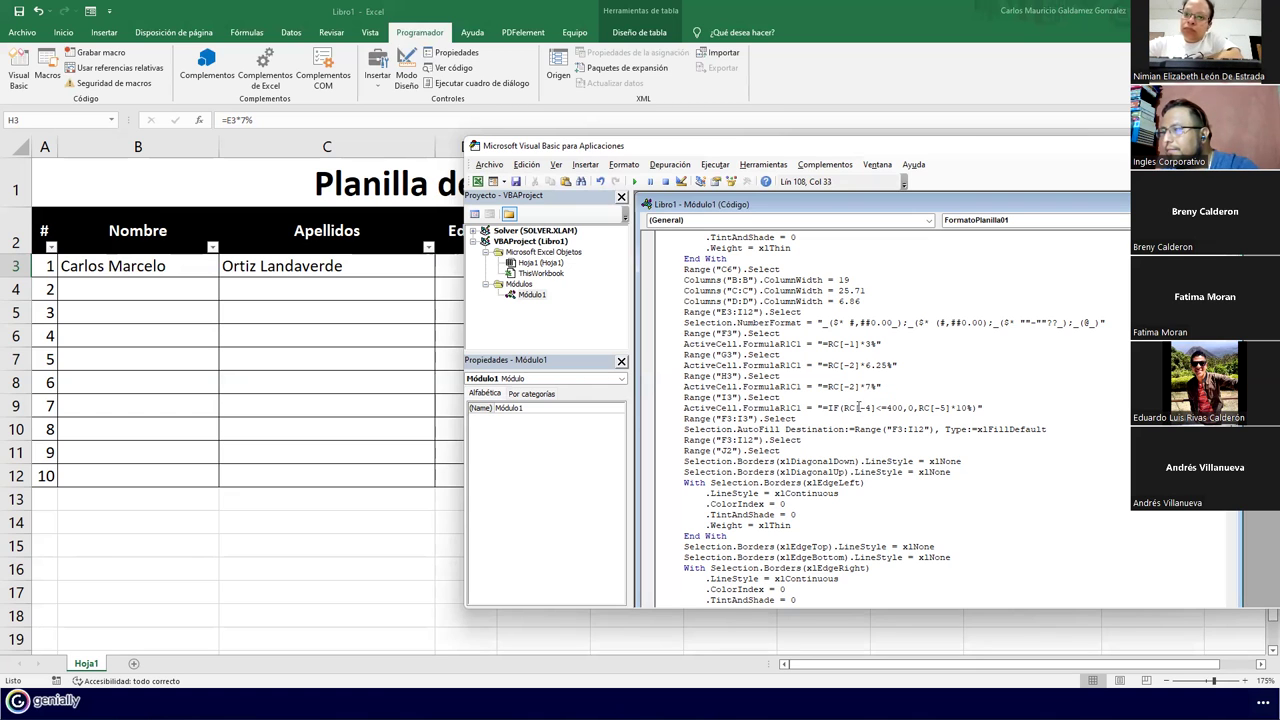
drag(845, 387, 856, 387)
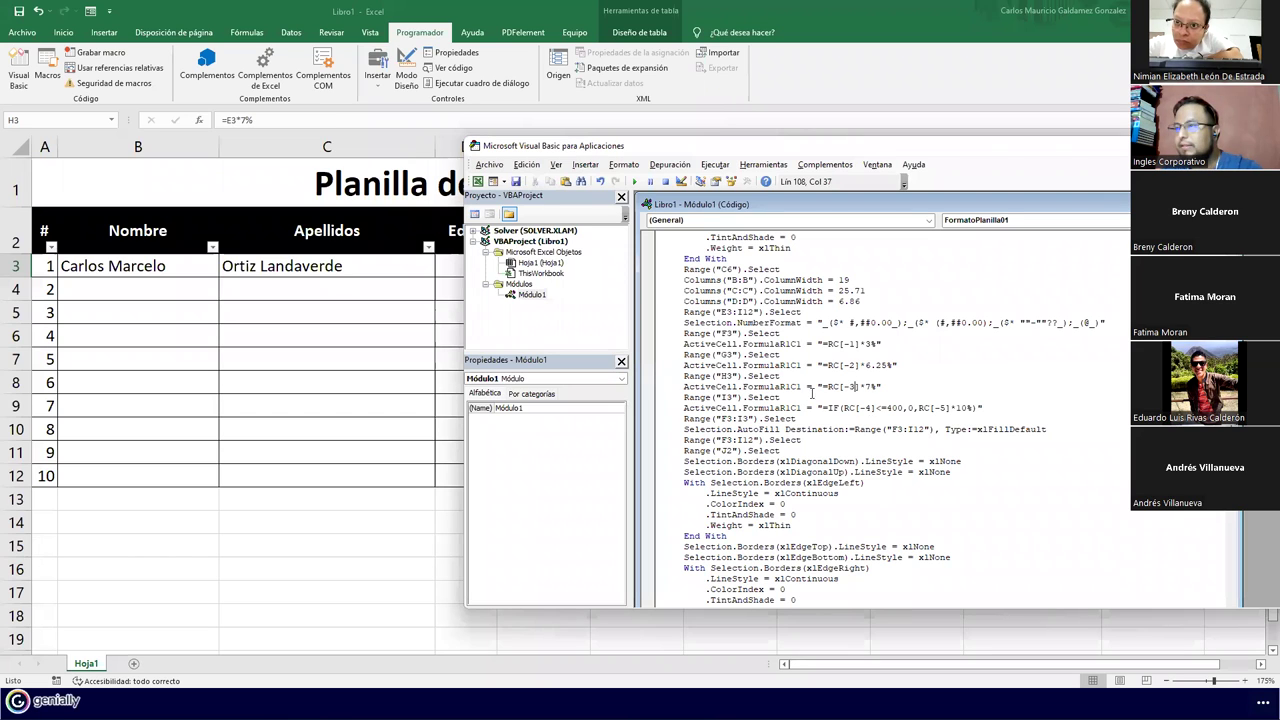
click(665, 183)
click(516, 181)
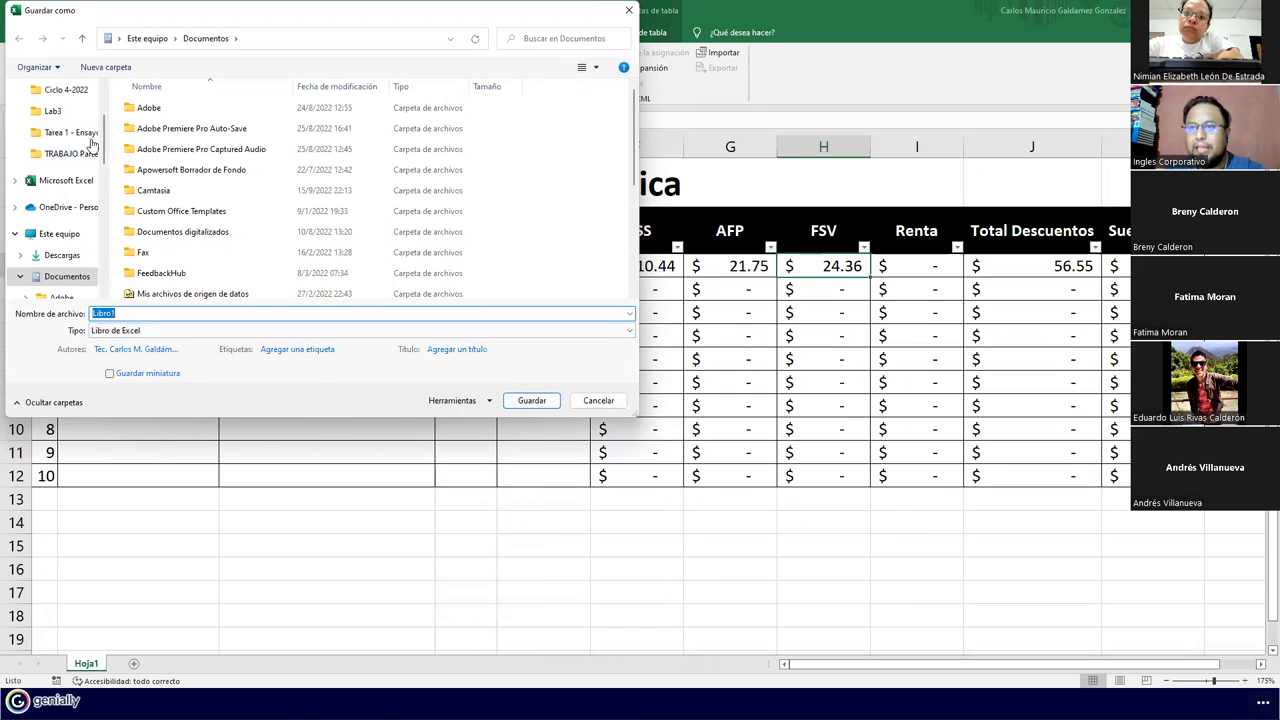
Save the workbook to Escritorio as macro-enabled PrimeraPractica.xlsm, then close the VBA editor
scroll(104, 100, up, 5)
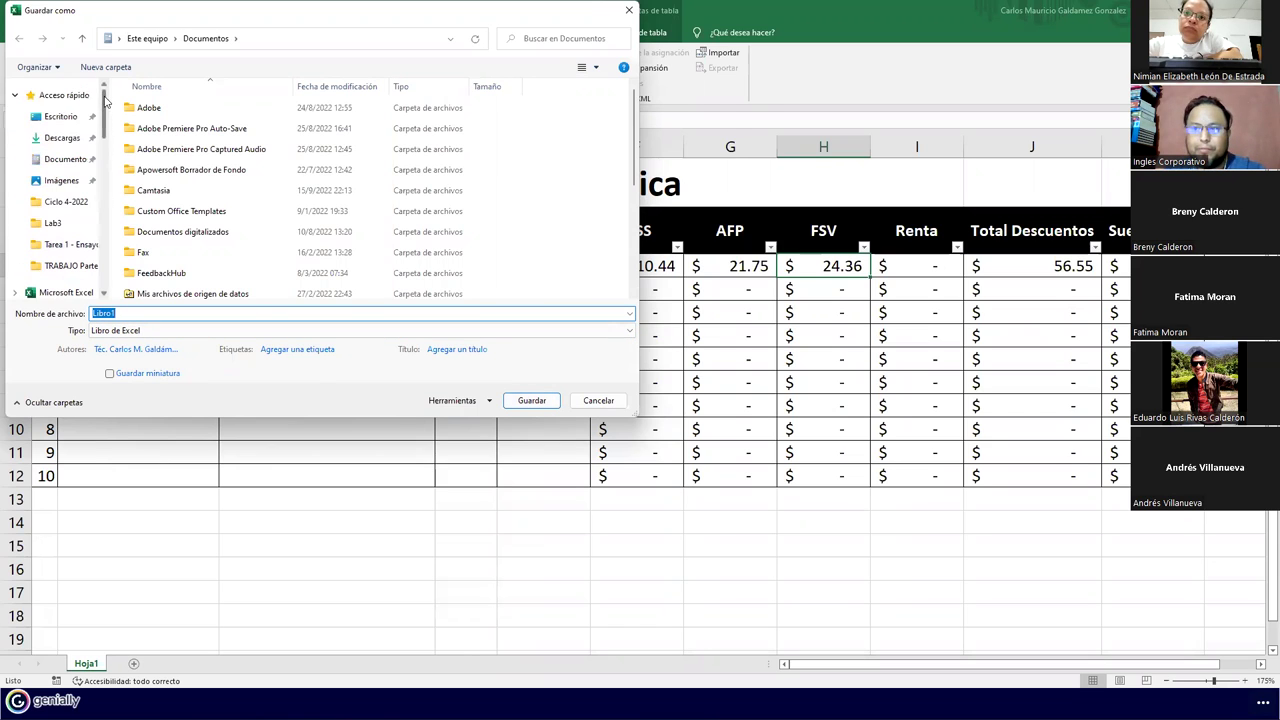
click(72, 120)
click(178, 328)
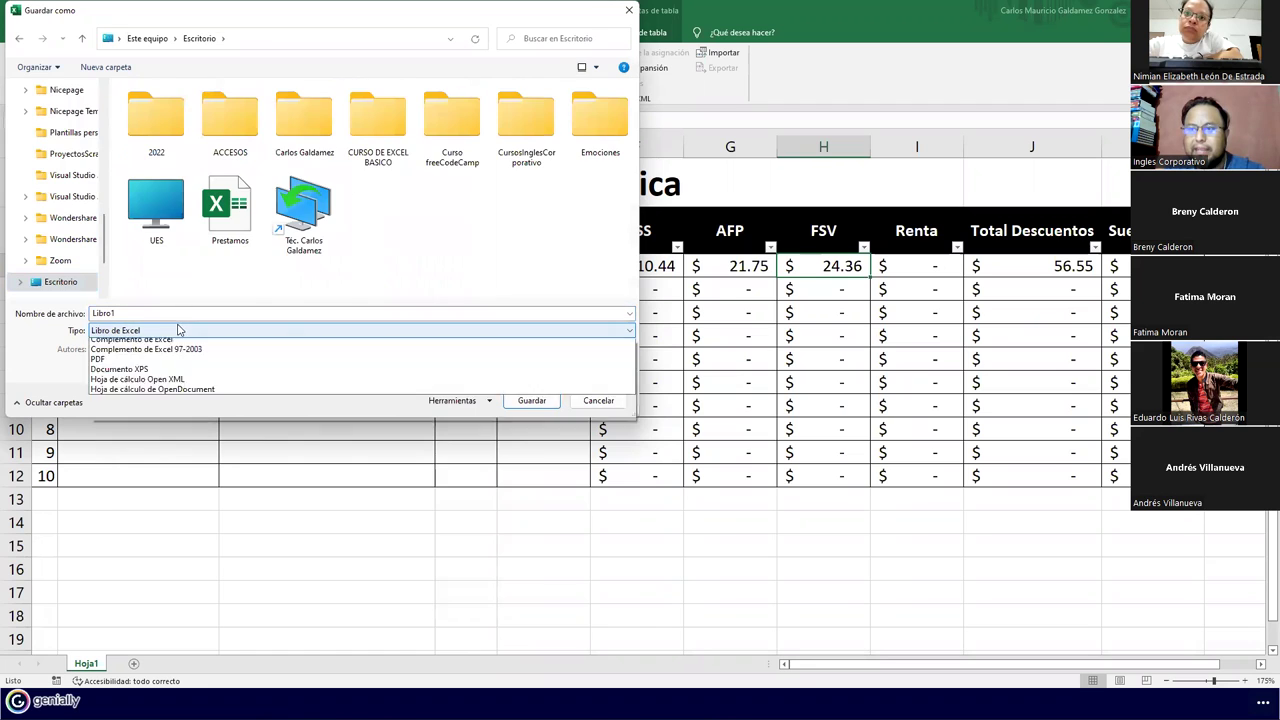
click(152, 338)
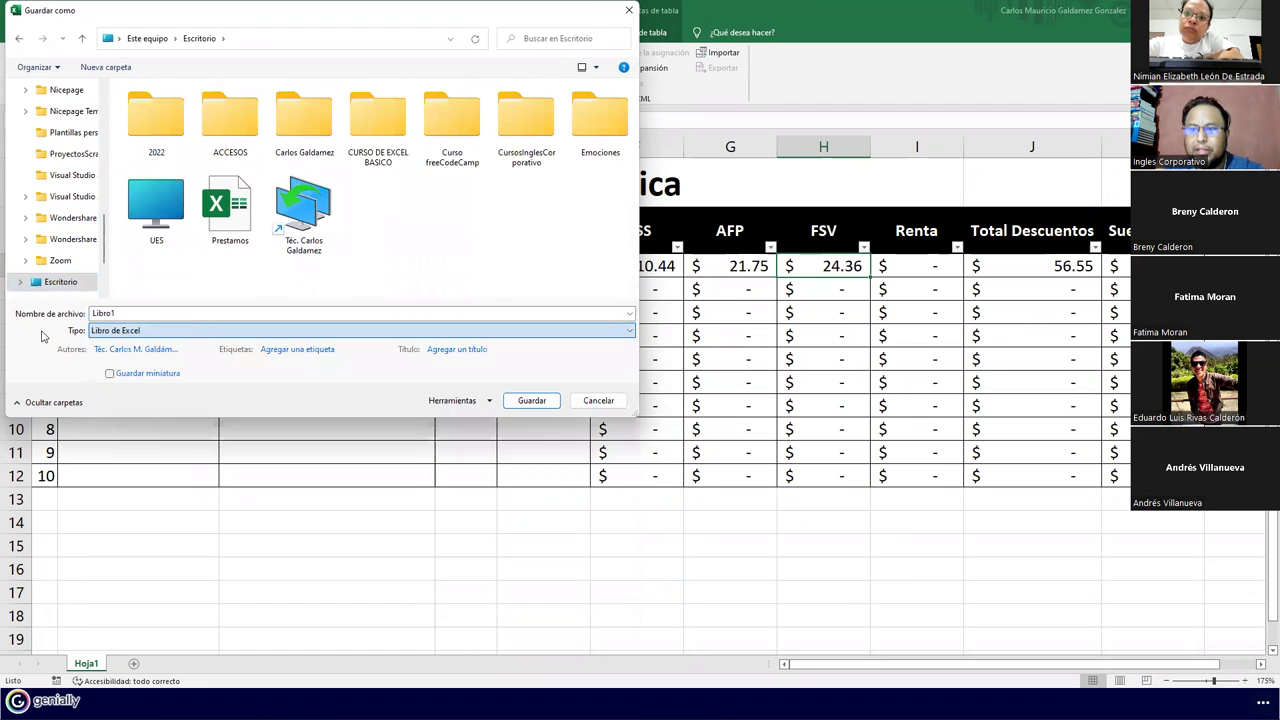
click(156, 332)
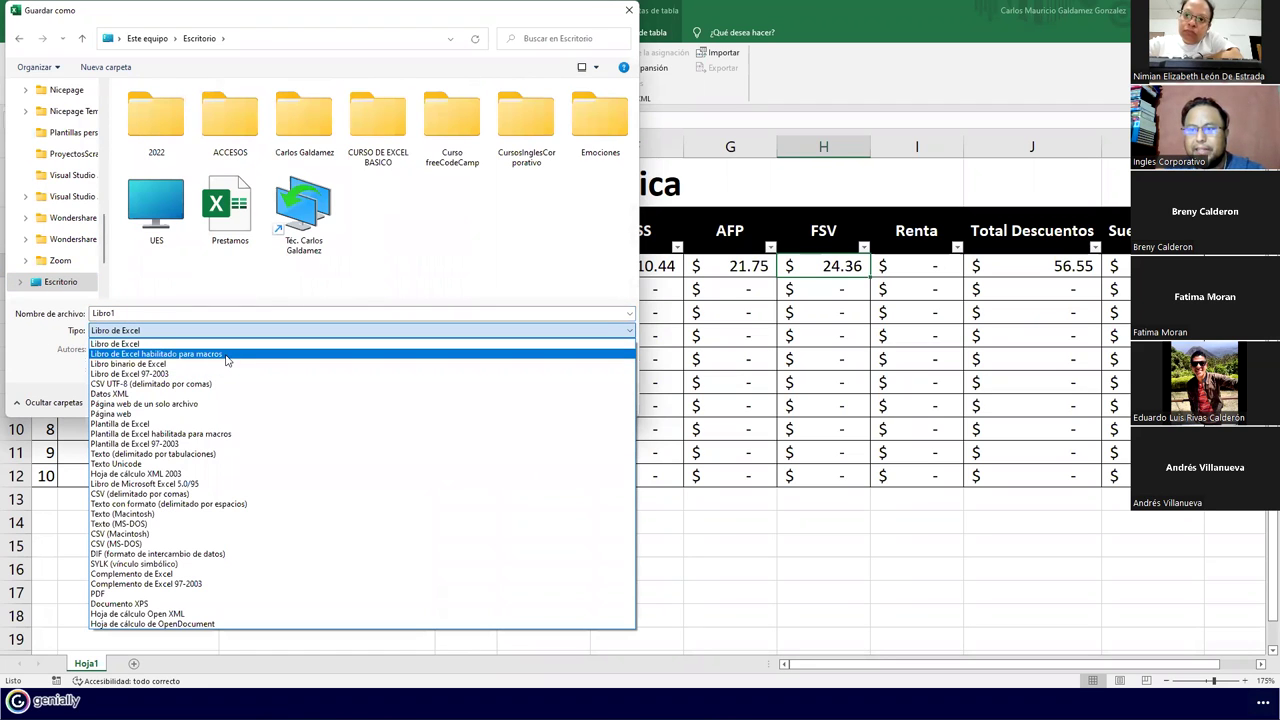
click(226, 356)
double_click(195, 312)
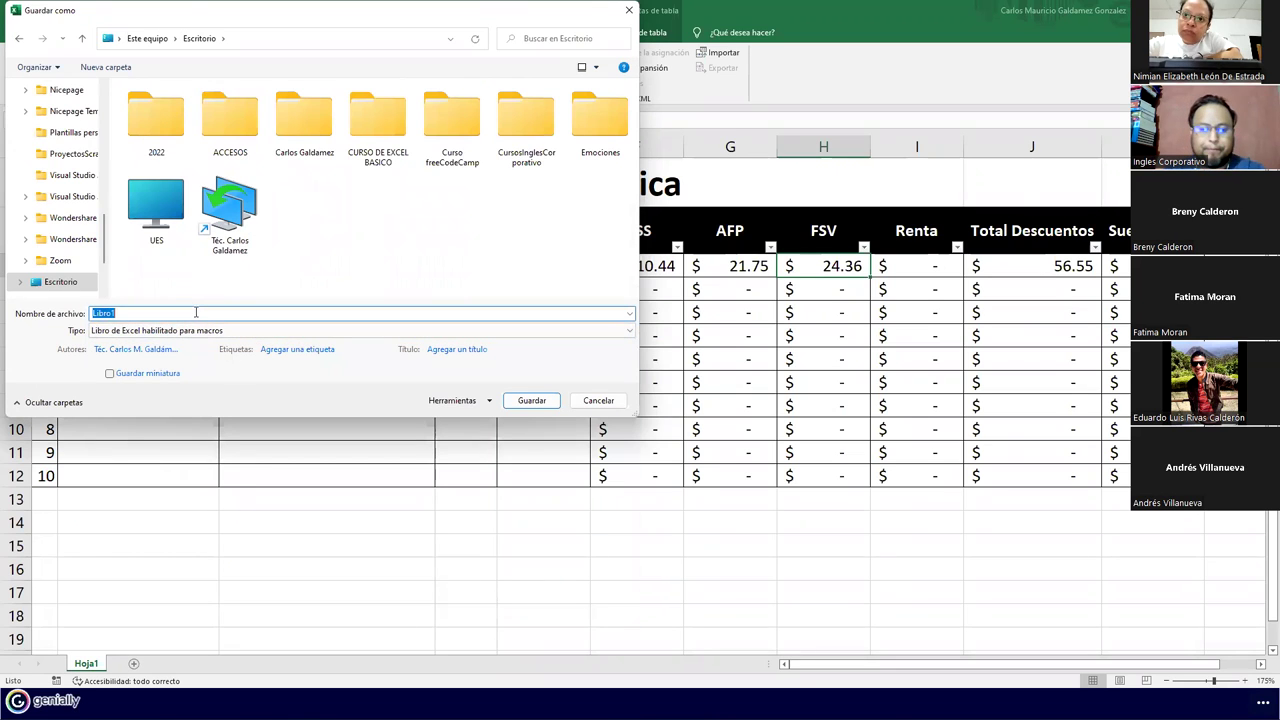
text(Prim)
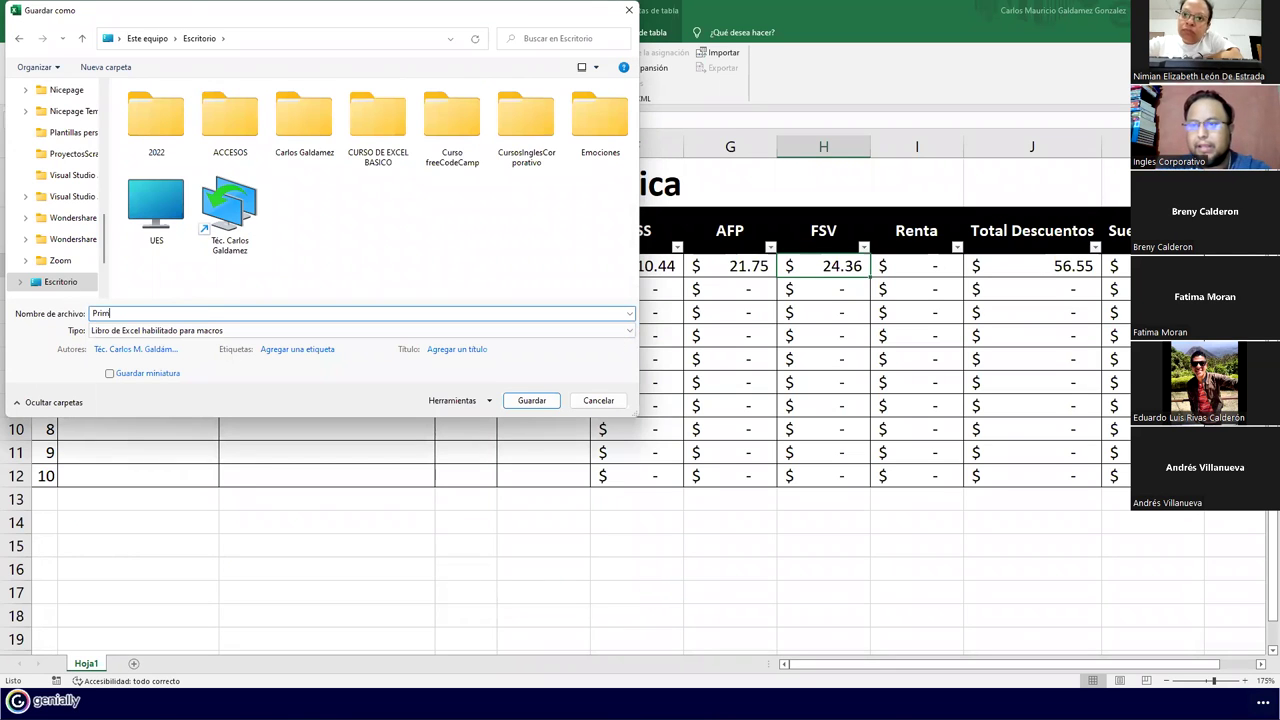
text(eraPractica)
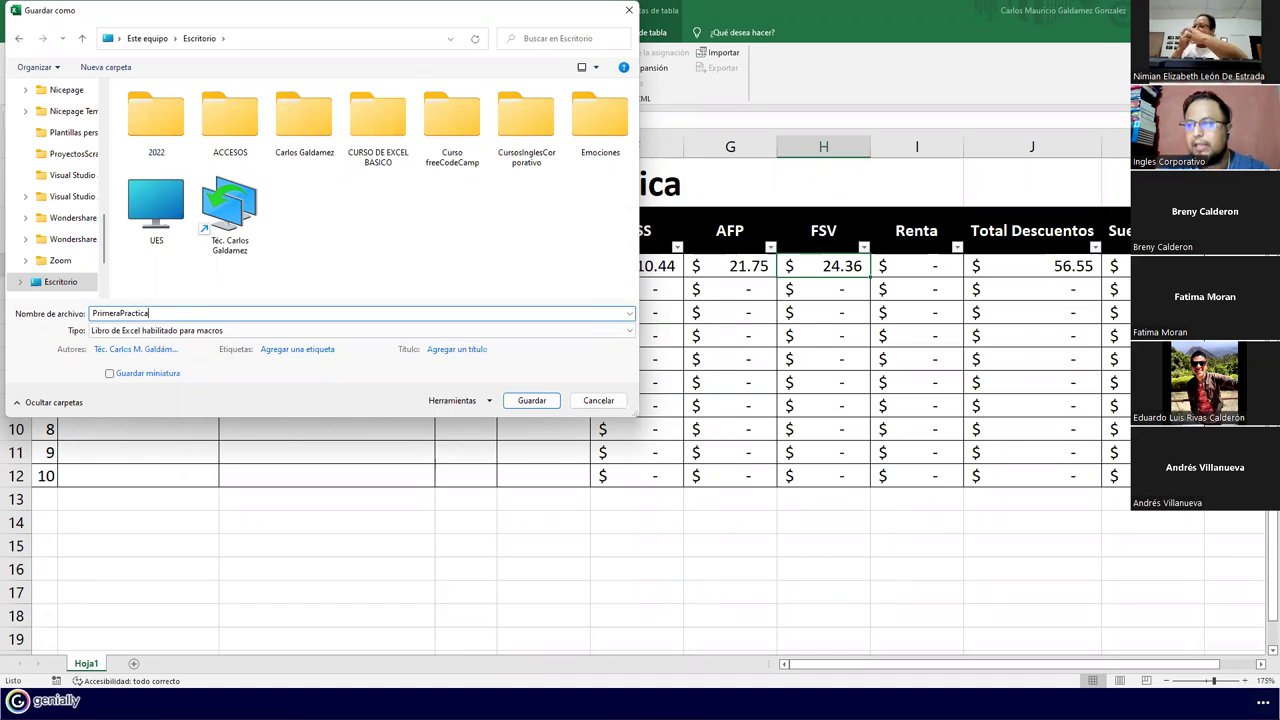
key(Return)
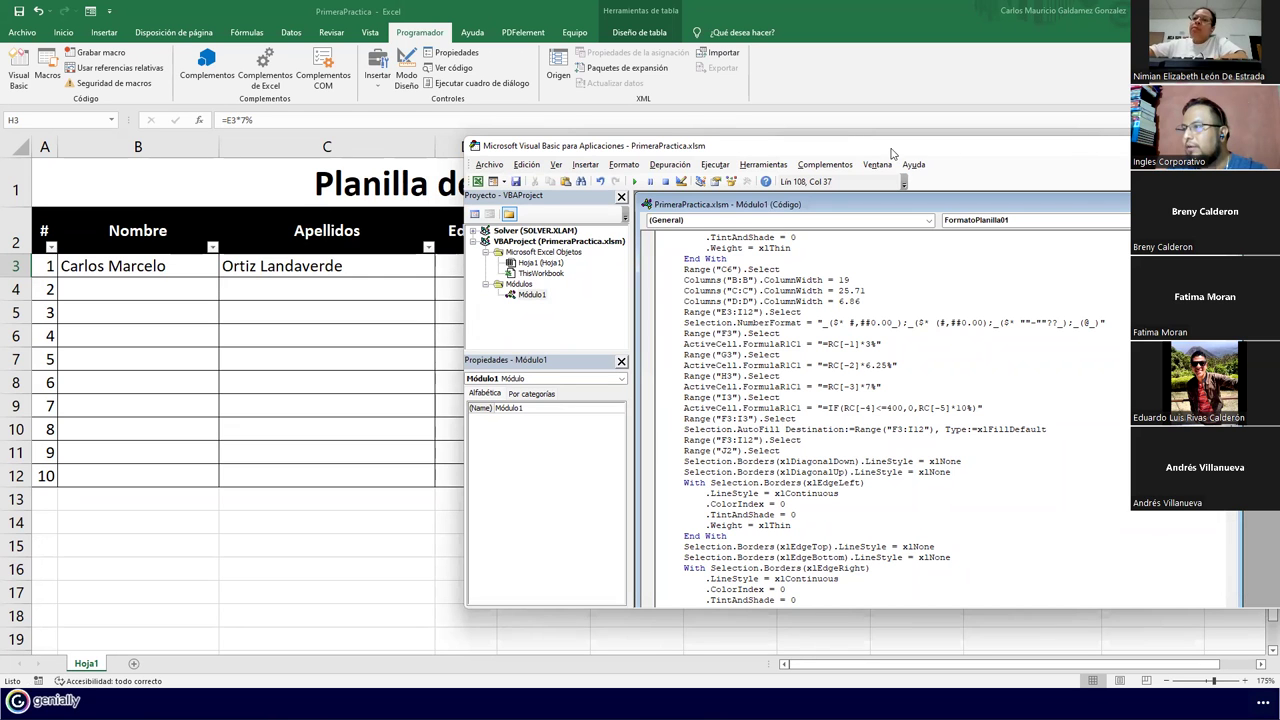
drag(893, 150, 663, 150)
click(1117, 146)
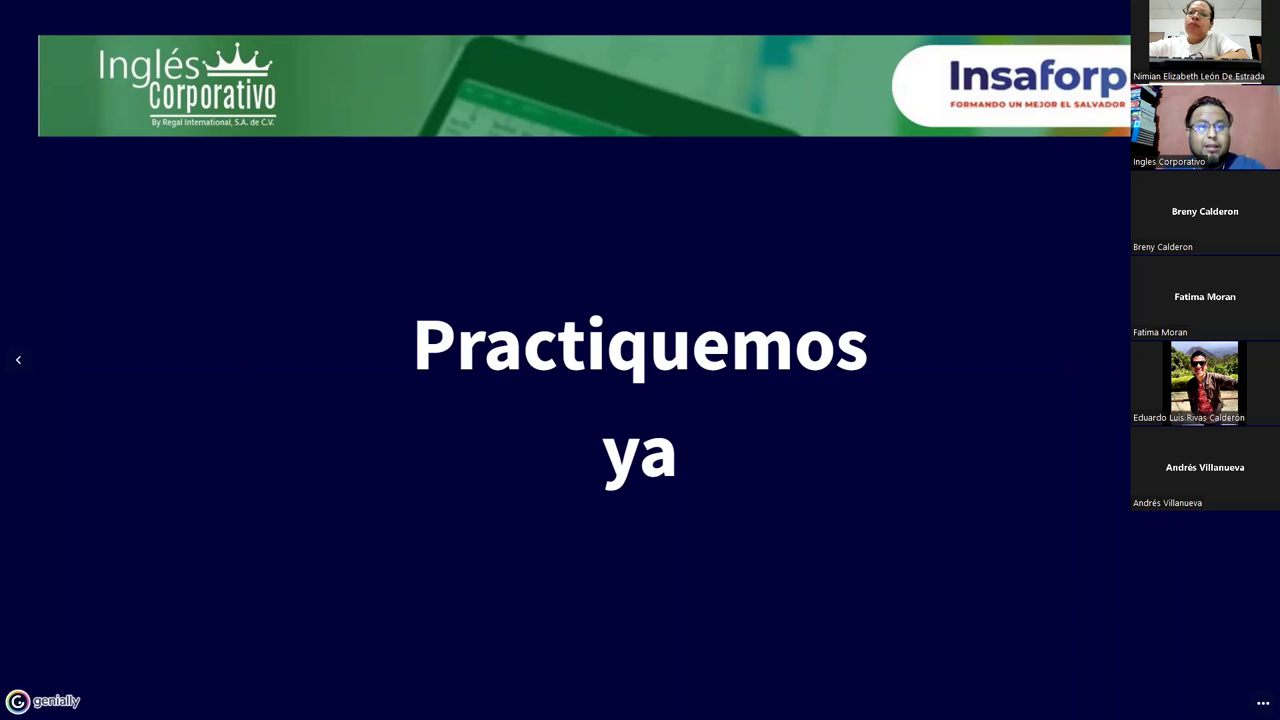
drag(15, 312, 556, 236)
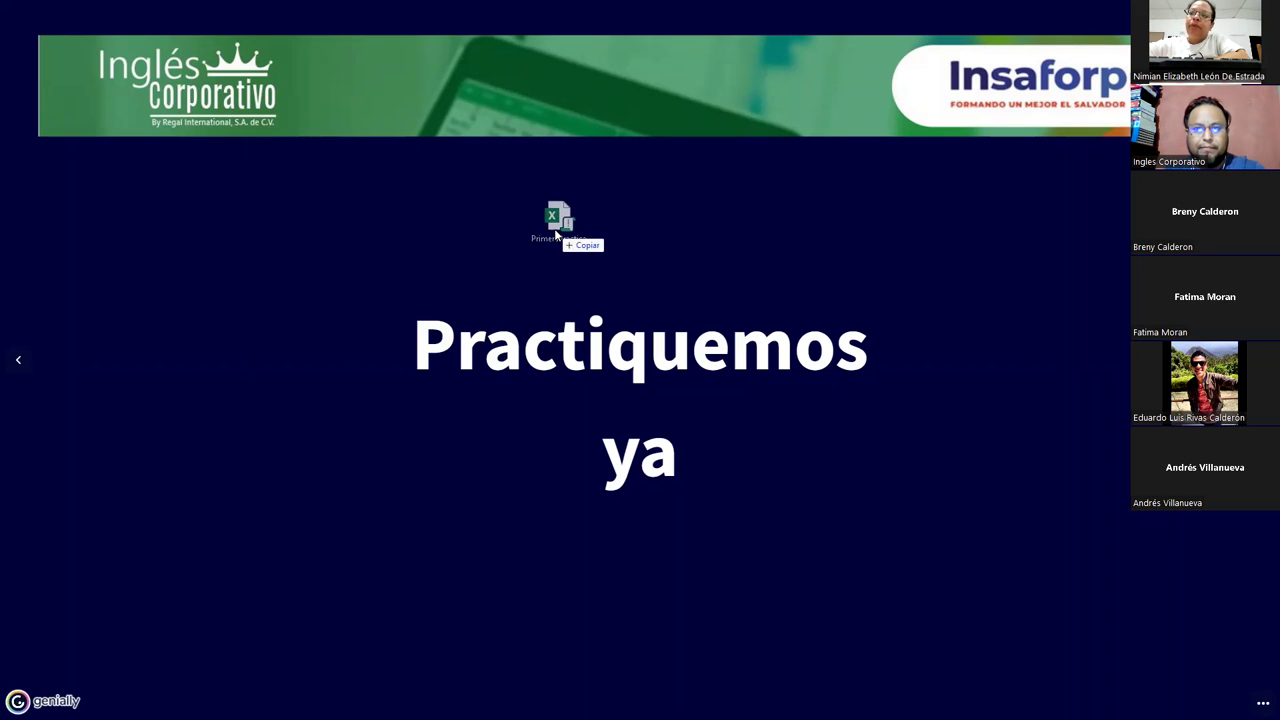
drag(556, 234, 556, 234)
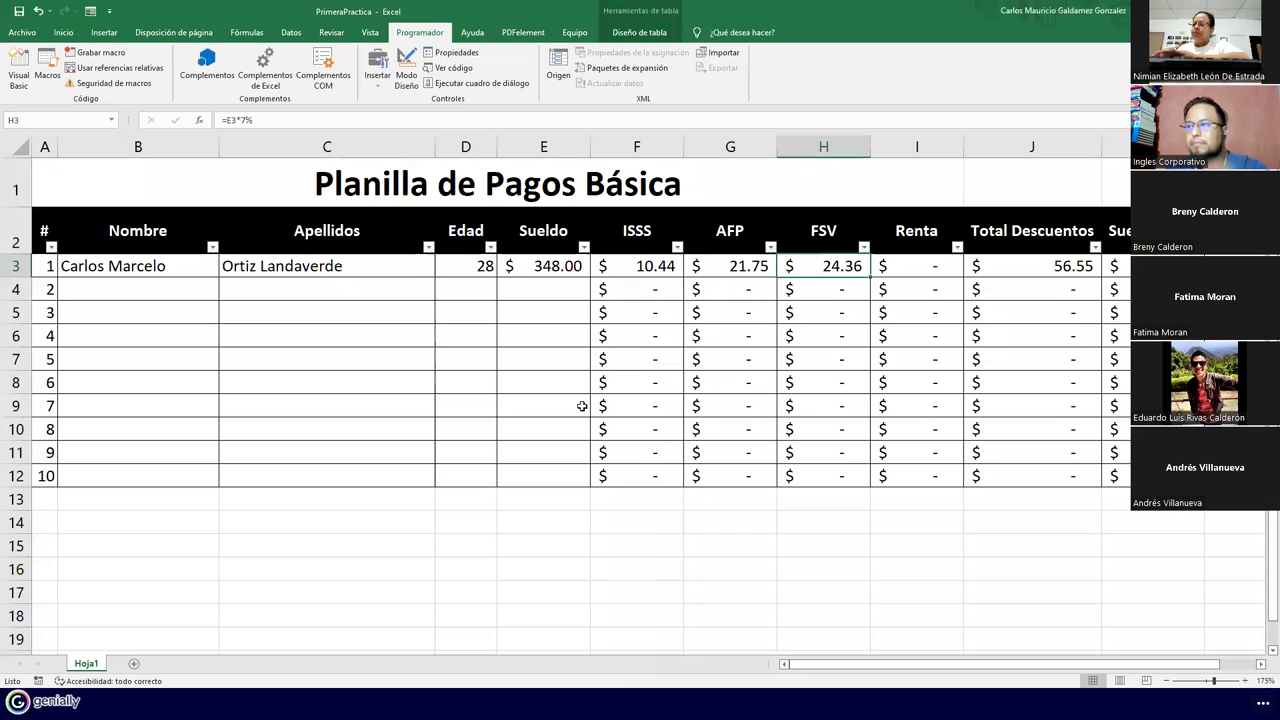
Copy the row 3 ISSS, AFP and FSV formulas down to row 12
click(521, 269)
drag(640, 267, 860, 482)
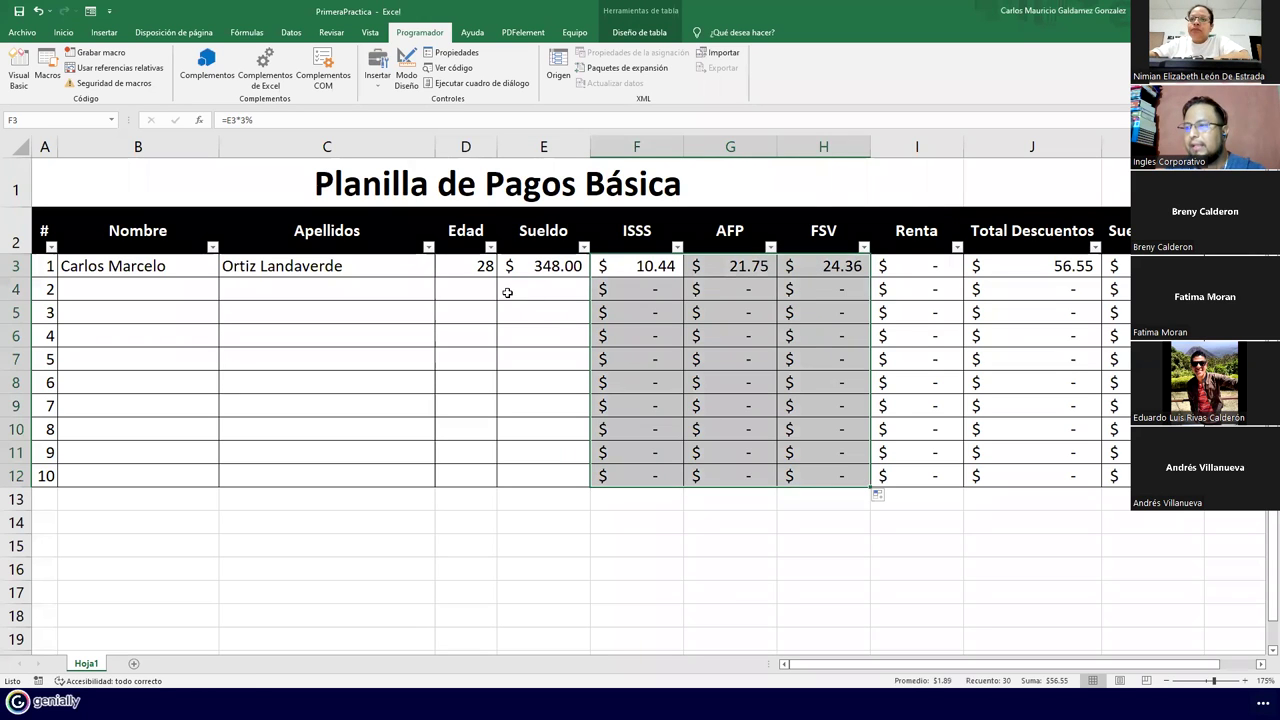
click(506, 289)
Enter the second employee's first names, surnames, age 27 and salary 451.98 in row 4
click(145, 286)
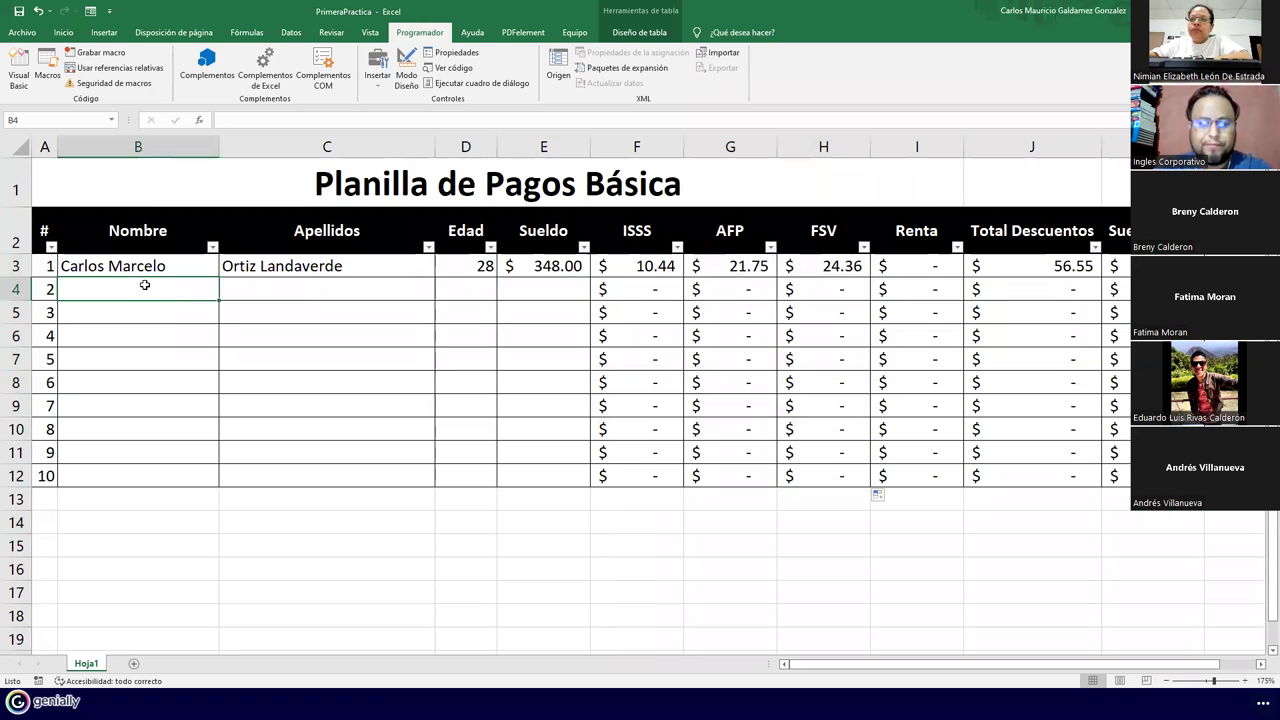
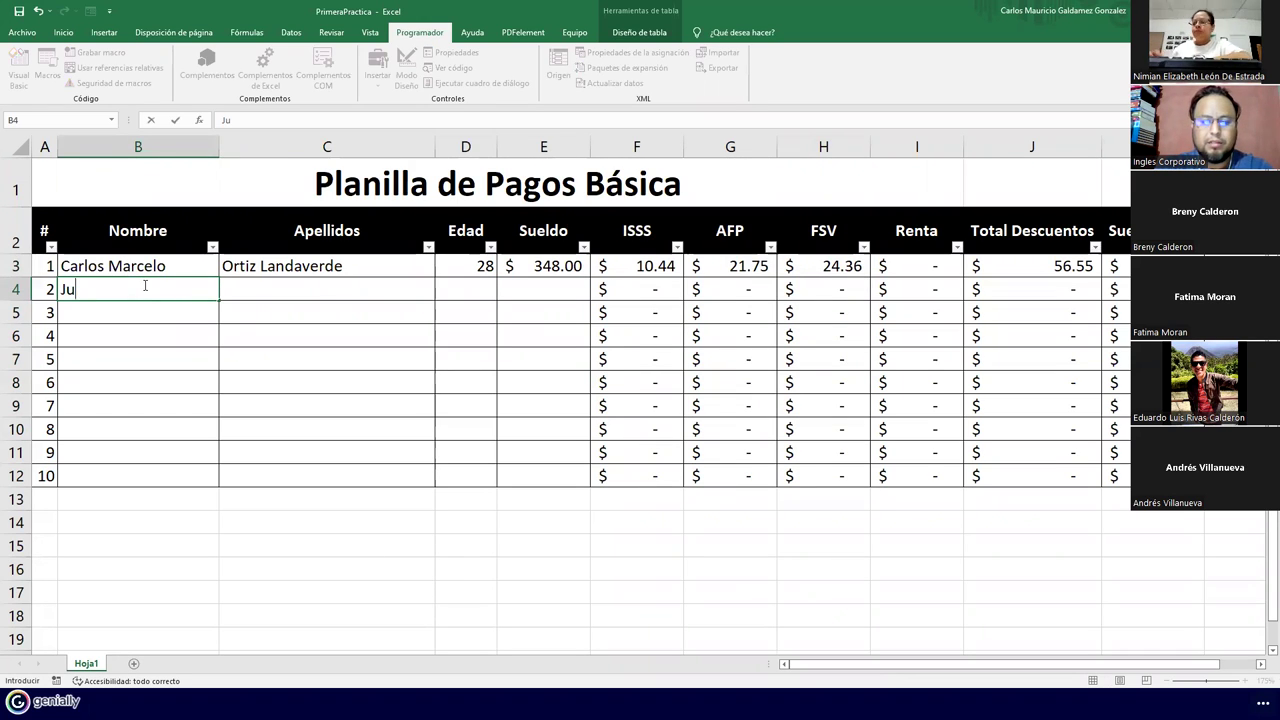
key(Tab)
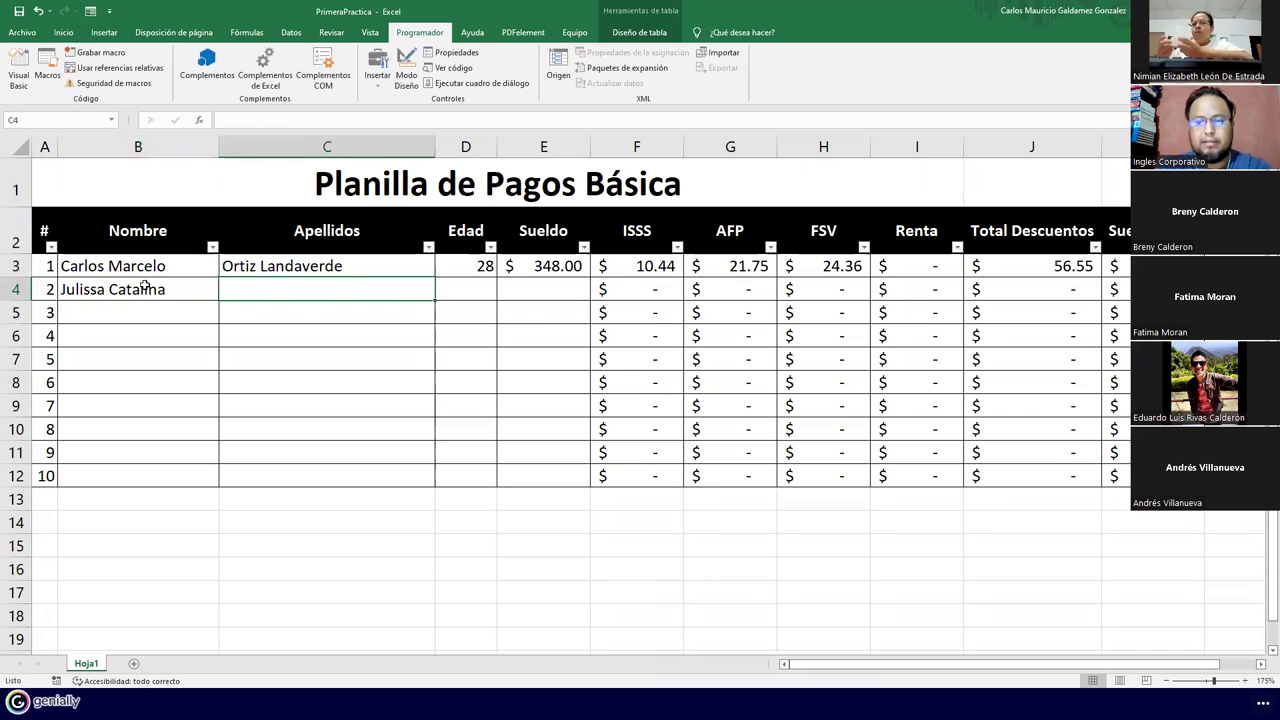
key(Tab)
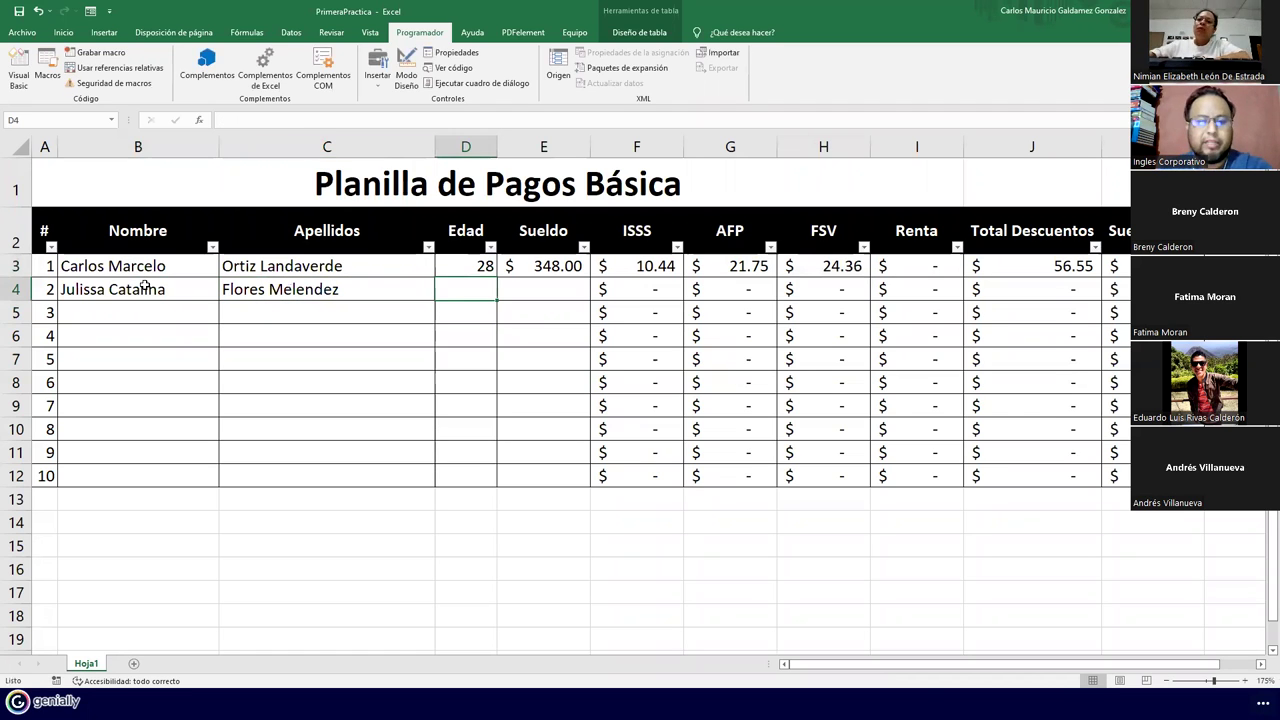
text(27)
key(Tab)
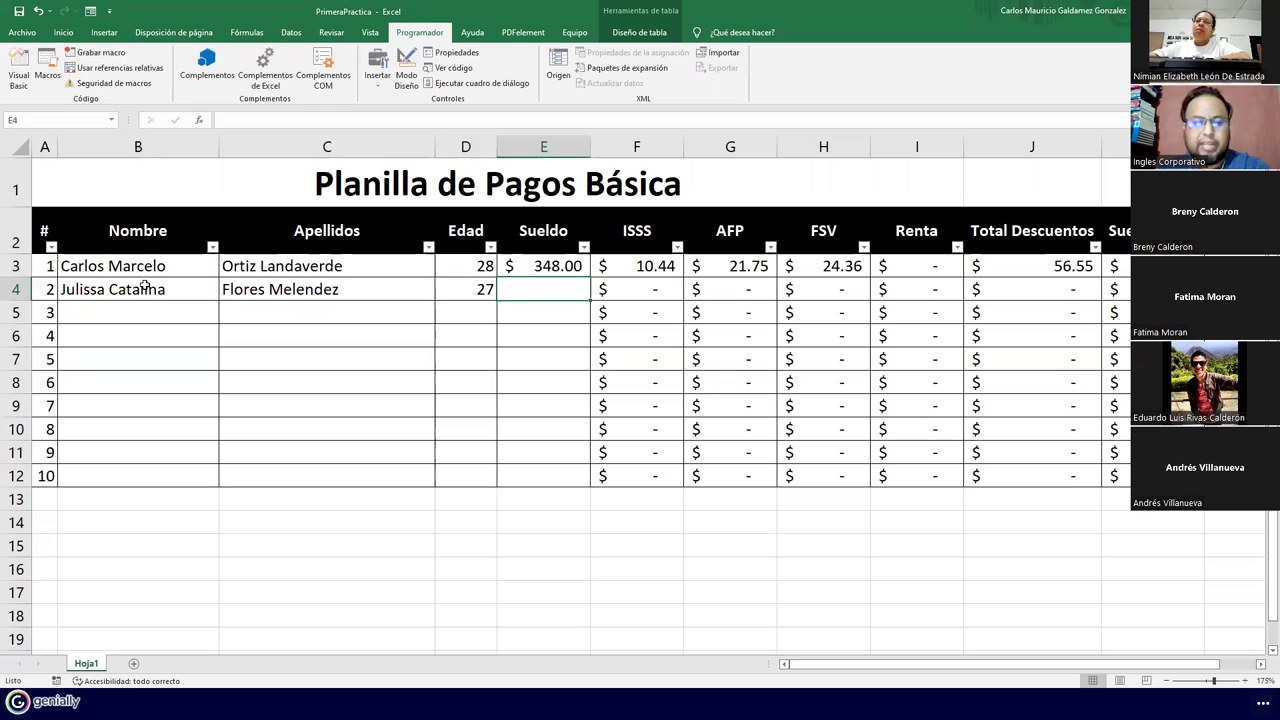
text(4)
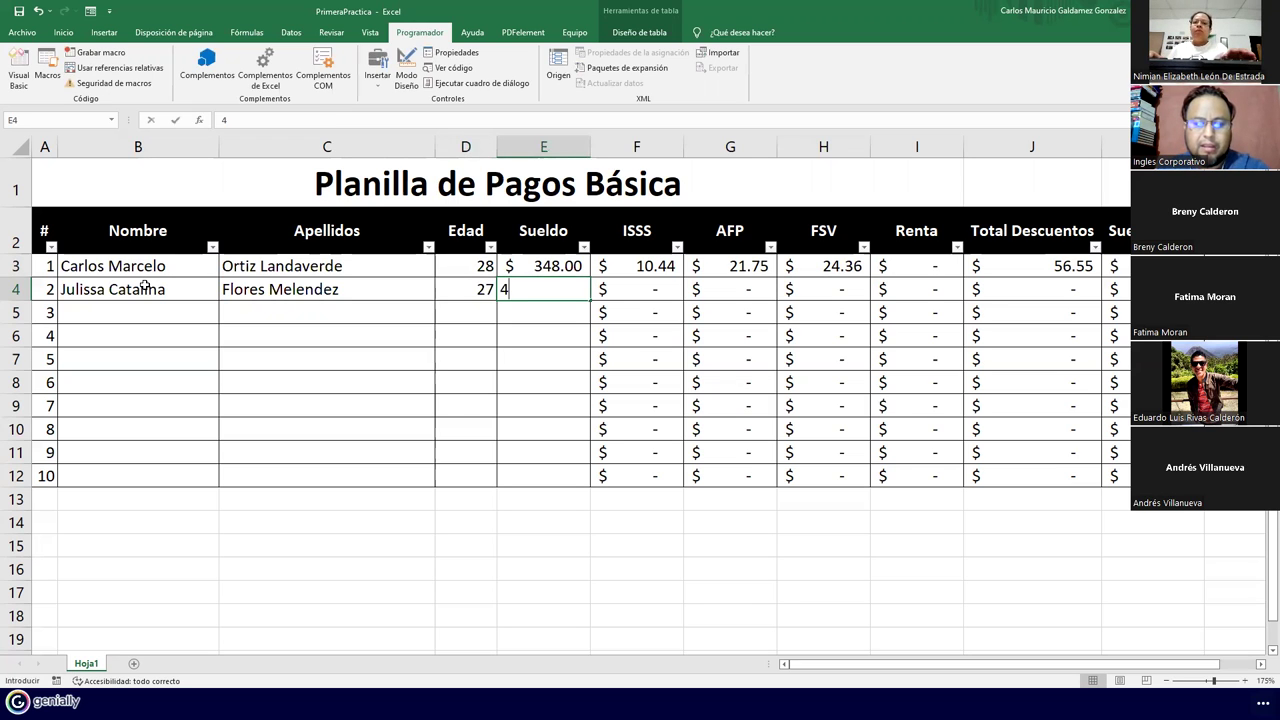
text(51.98)
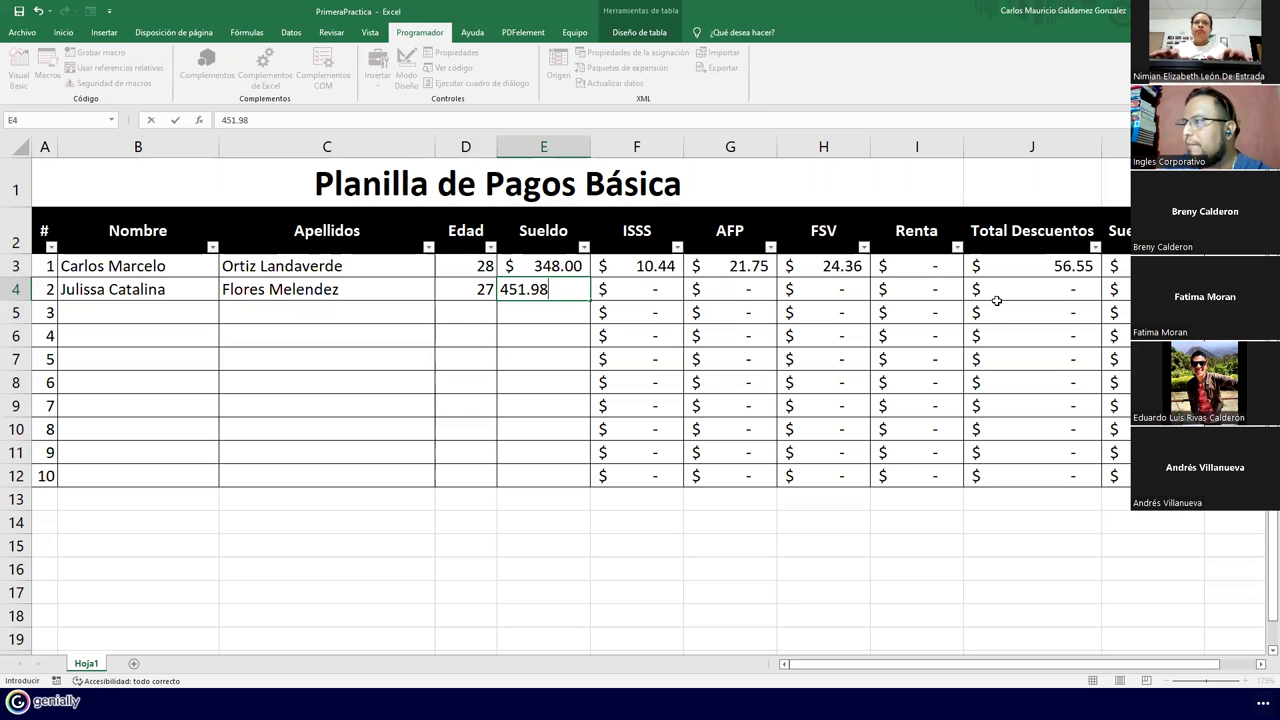
key(Return)
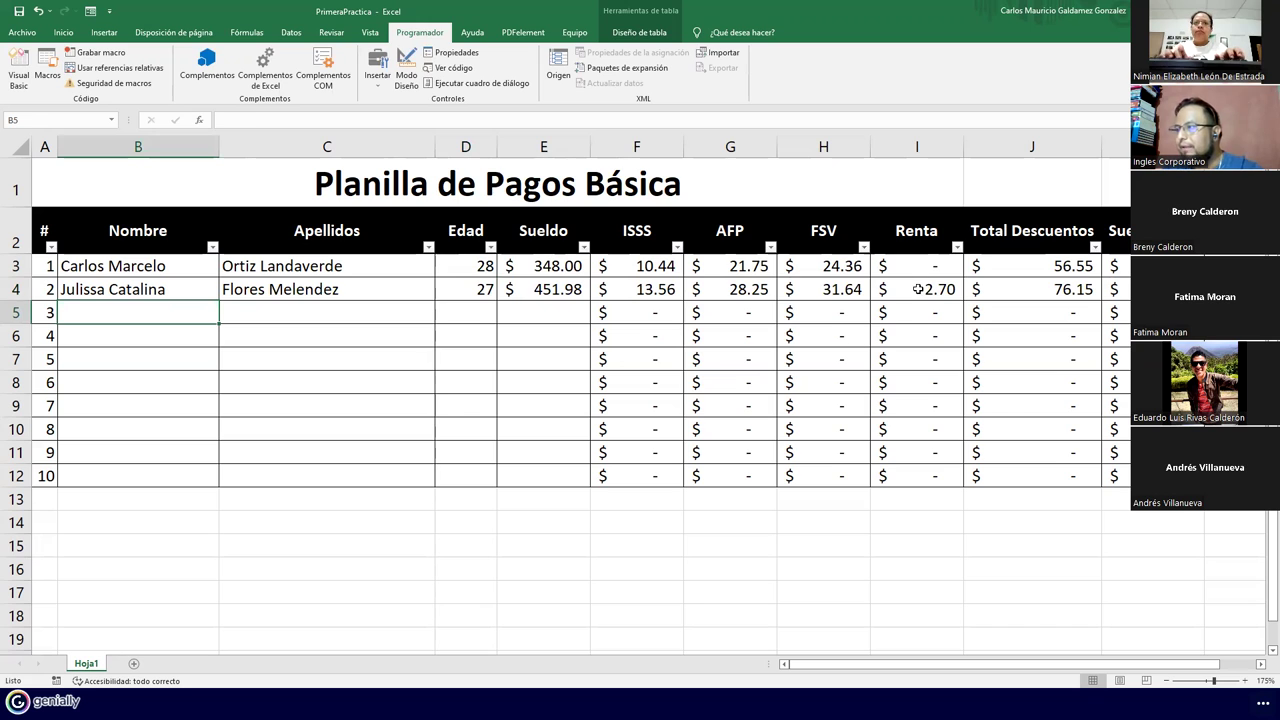
click(917, 290)
Change the I4 Renta formula to =SI(E4<=400;0;E4*10%) and fill it down to I12
double_click(917, 290)
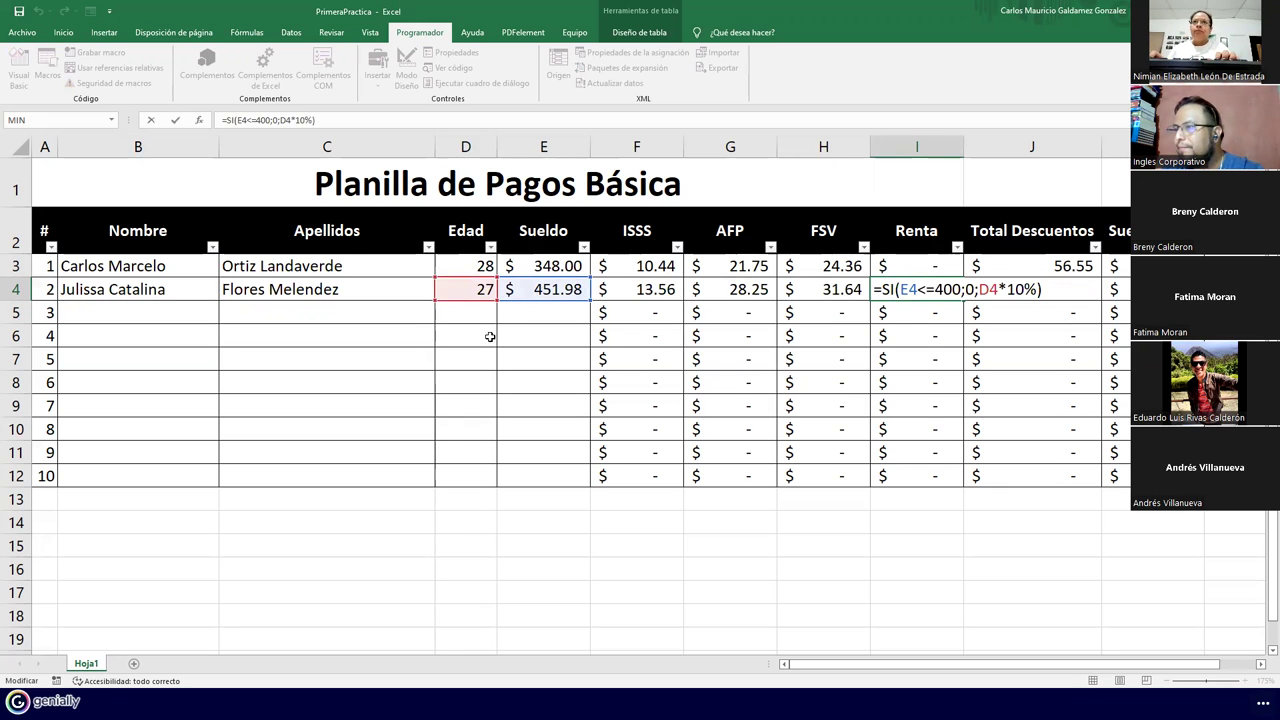
drag(463, 302, 512, 289)
click(512, 289)
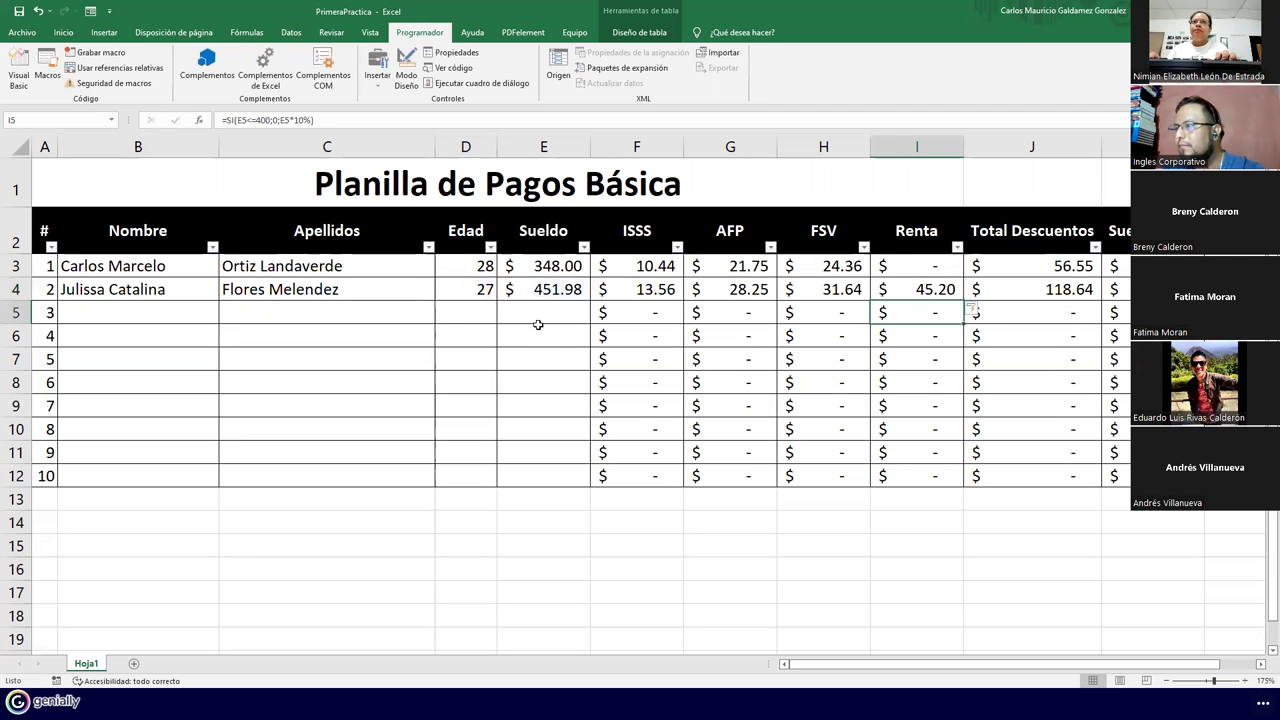
click(942, 292)
drag(962, 298, 957, 478)
Review the Renta formulas in I3 and I4, then add a blank Hoja2 sheet
drag(925, 290, 907, 270)
click(903, 269)
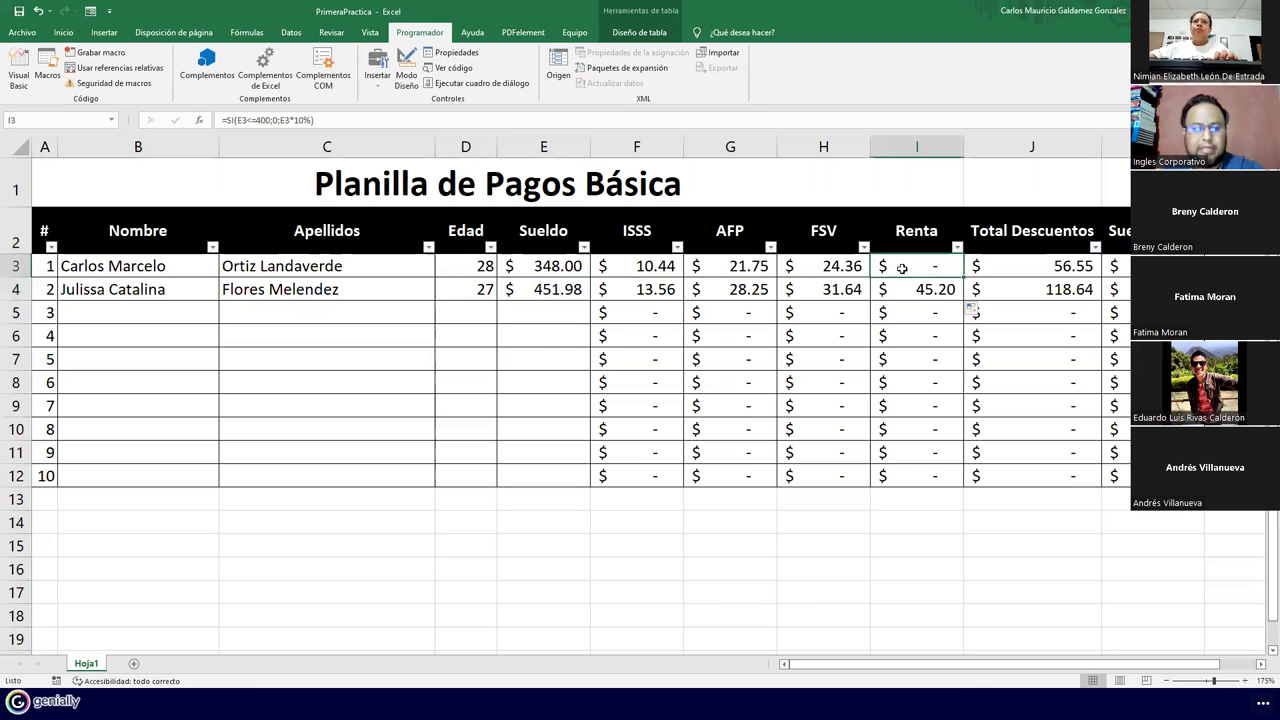
double_click(901, 268)
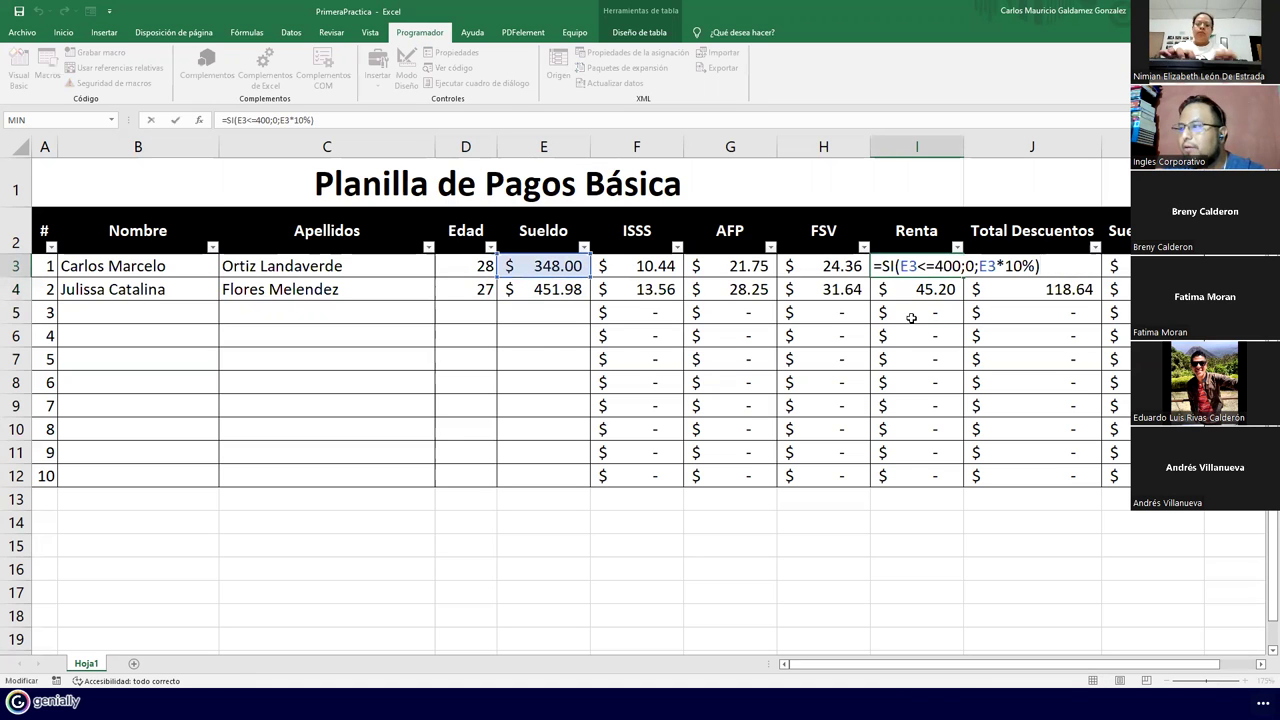
key(ctrl+Return)
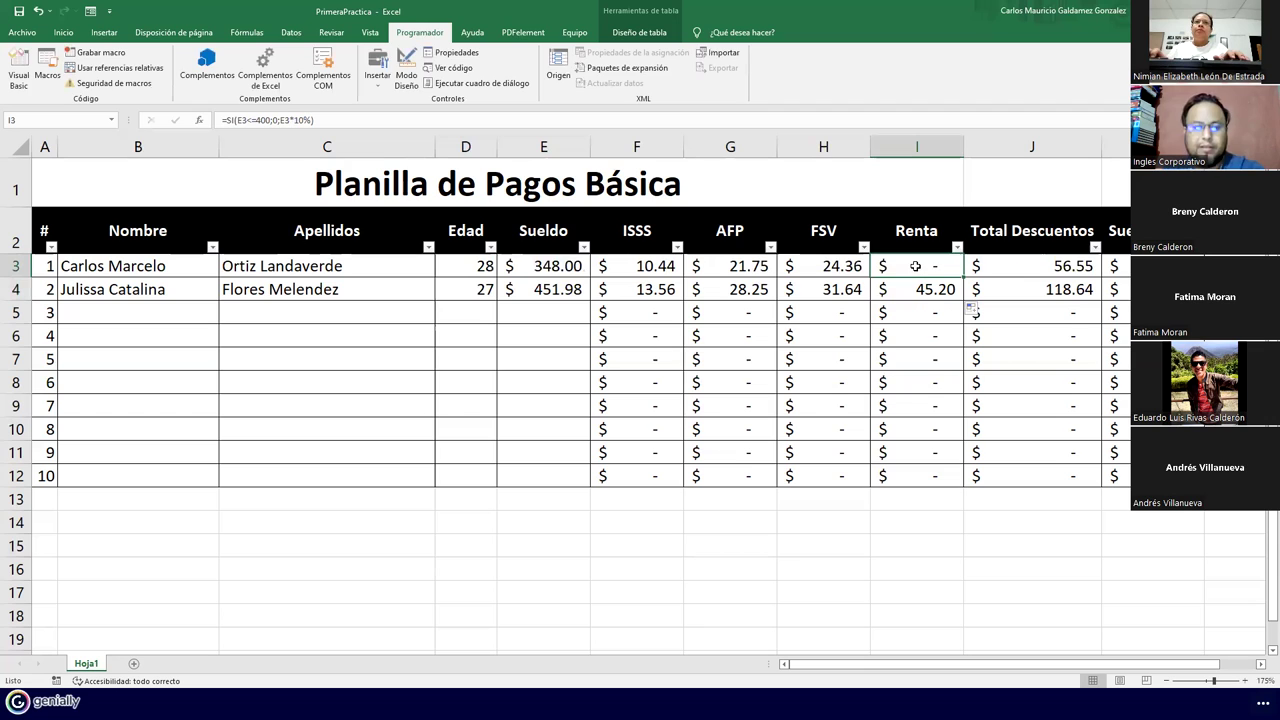
double_click(915, 266)
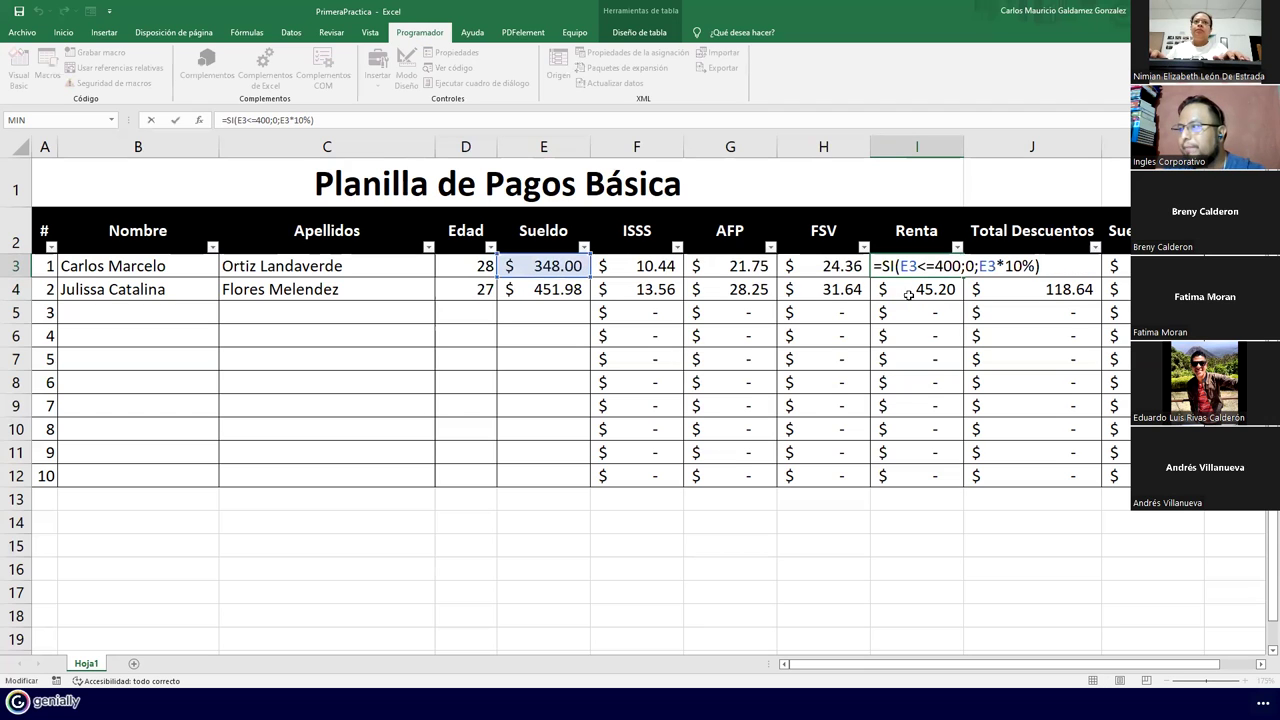
key(ctrl+Return)
click(907, 289)
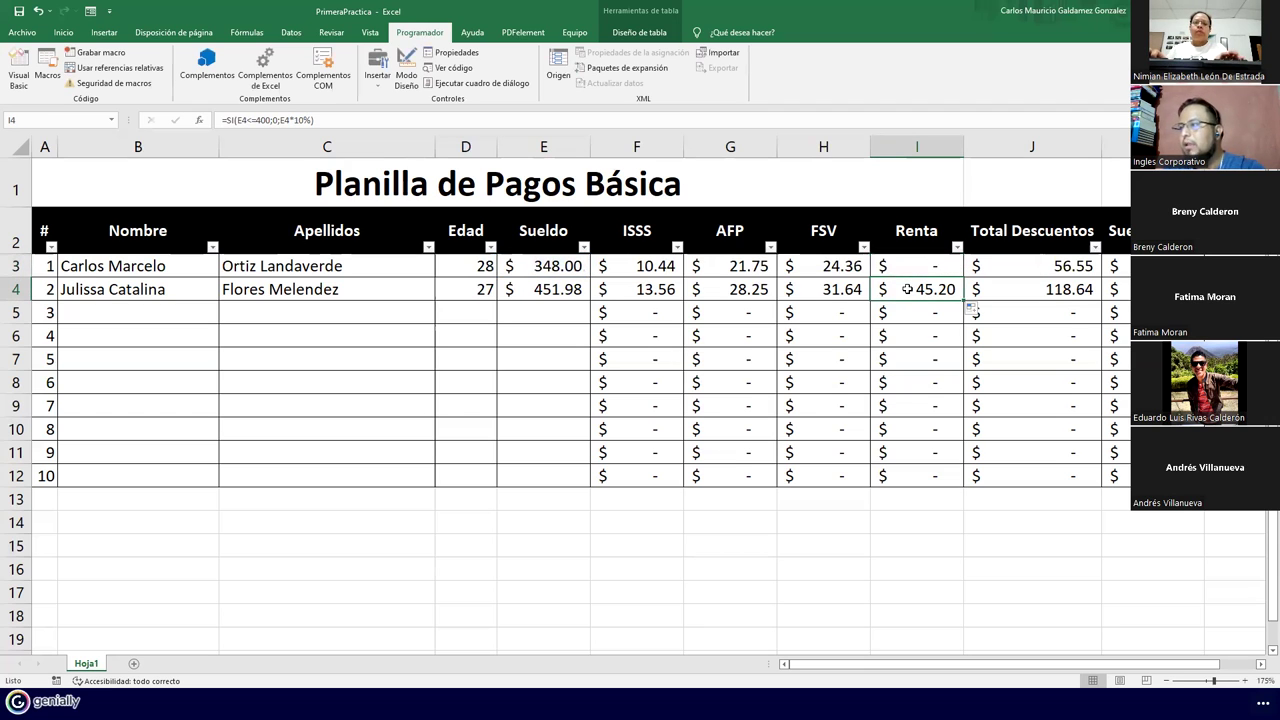
double_click(907, 289)
key(ctrl+Return)
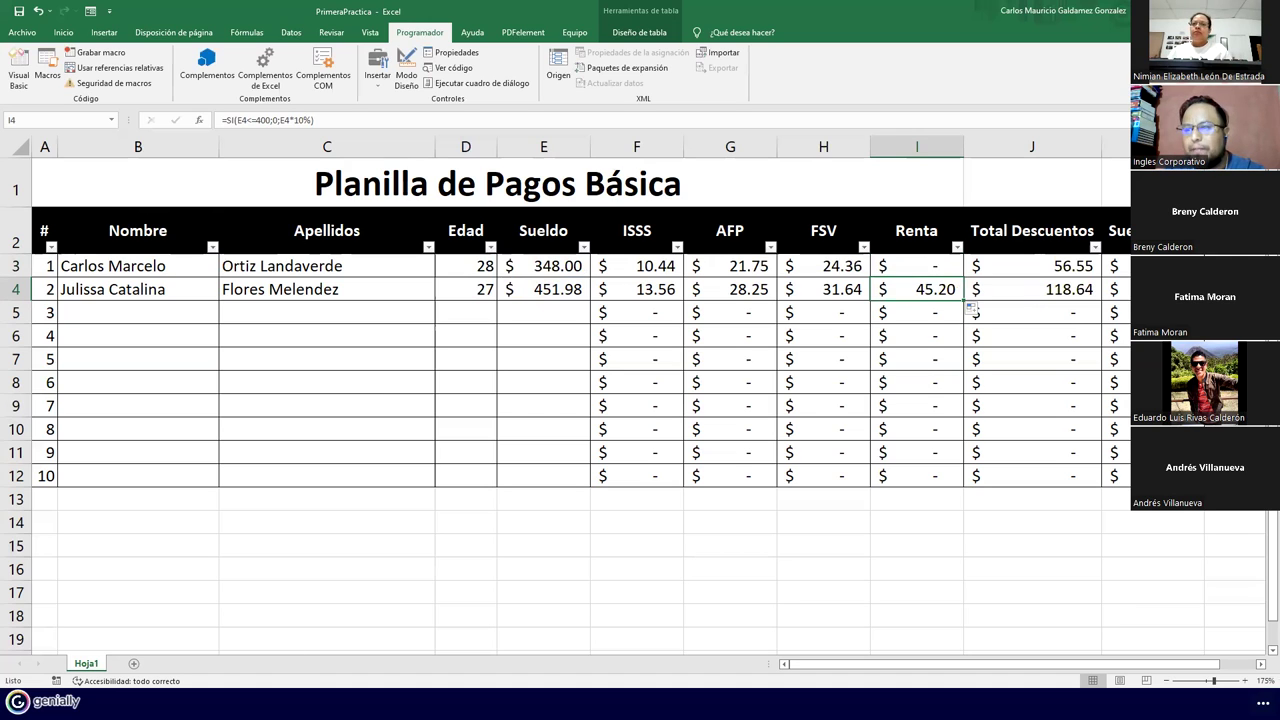
click(133, 664)
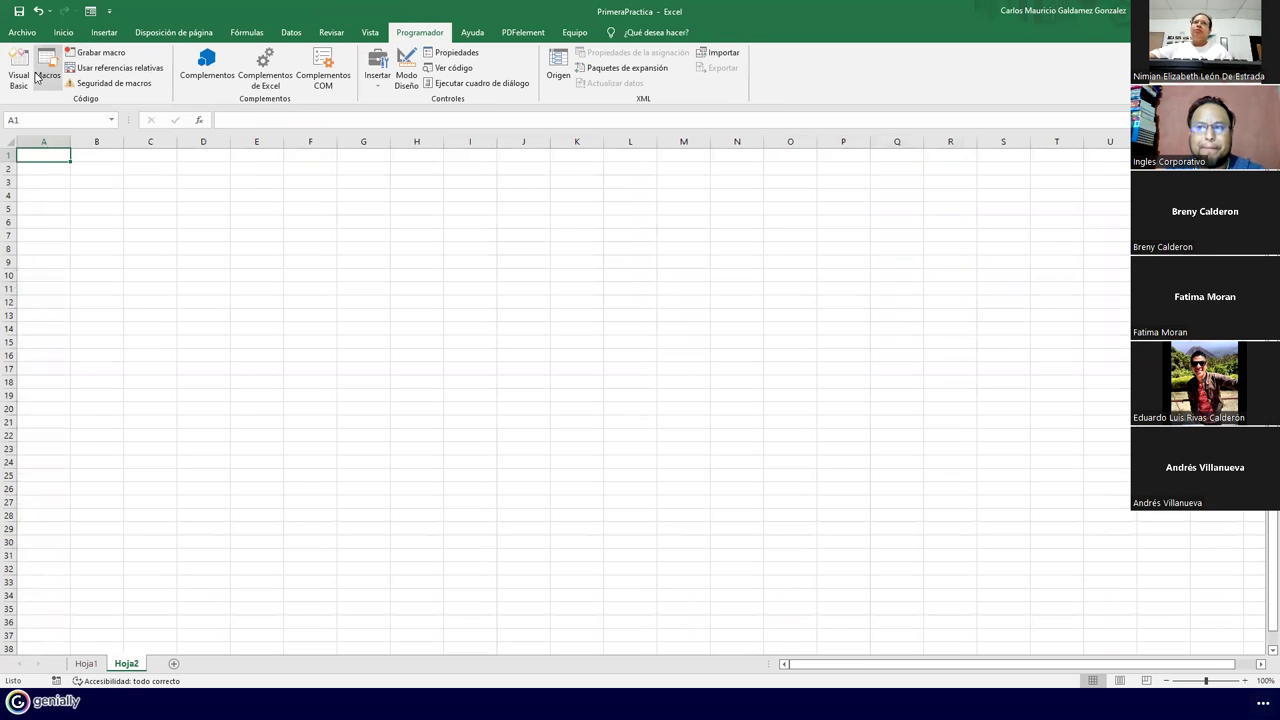
Run the FormatoPlanilla01 macro and choose Depurar on the resulting error 1004
click(47, 68)
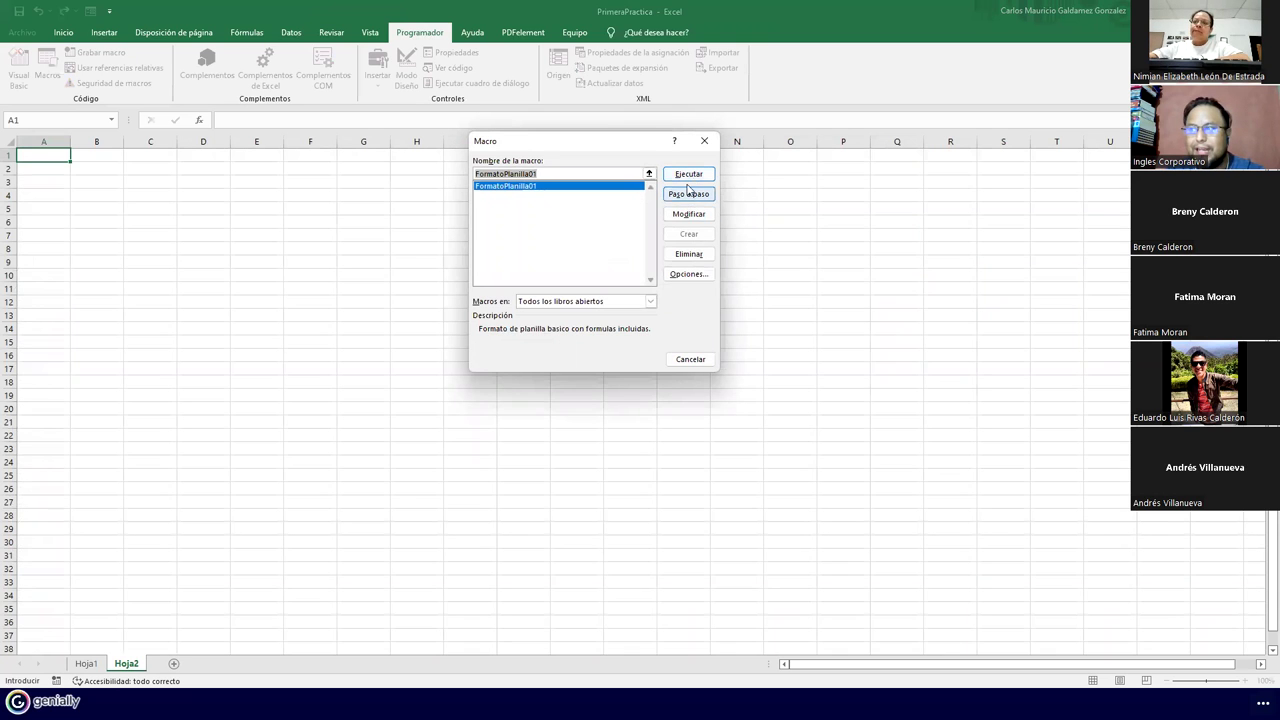
click(687, 175)
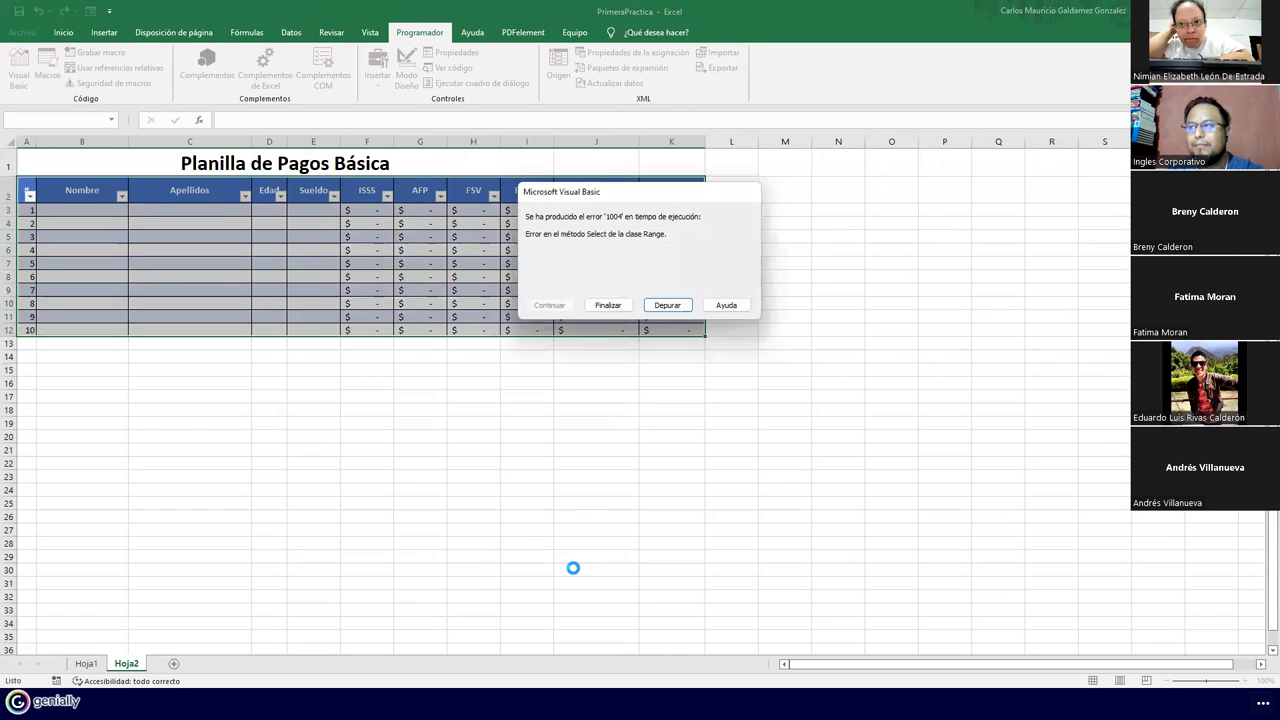
click(667, 305)
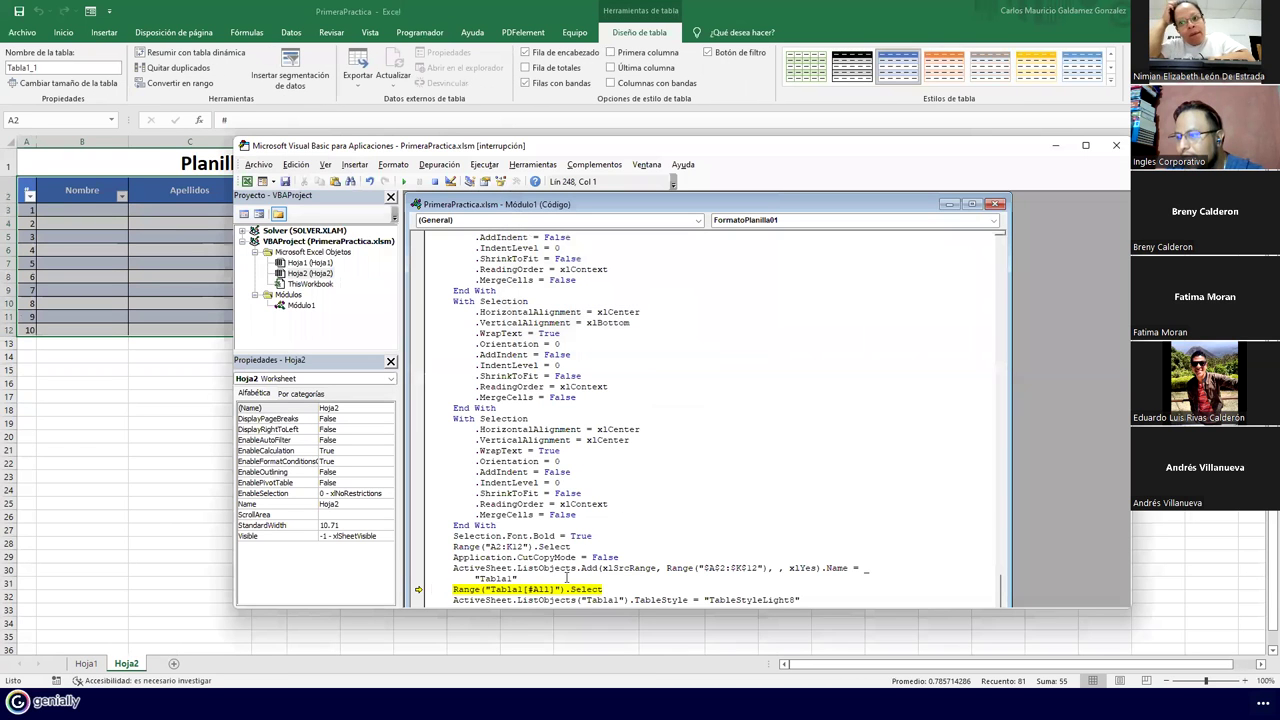
Inspect the macro code around the failing line in the VBA editor
click(541, 591)
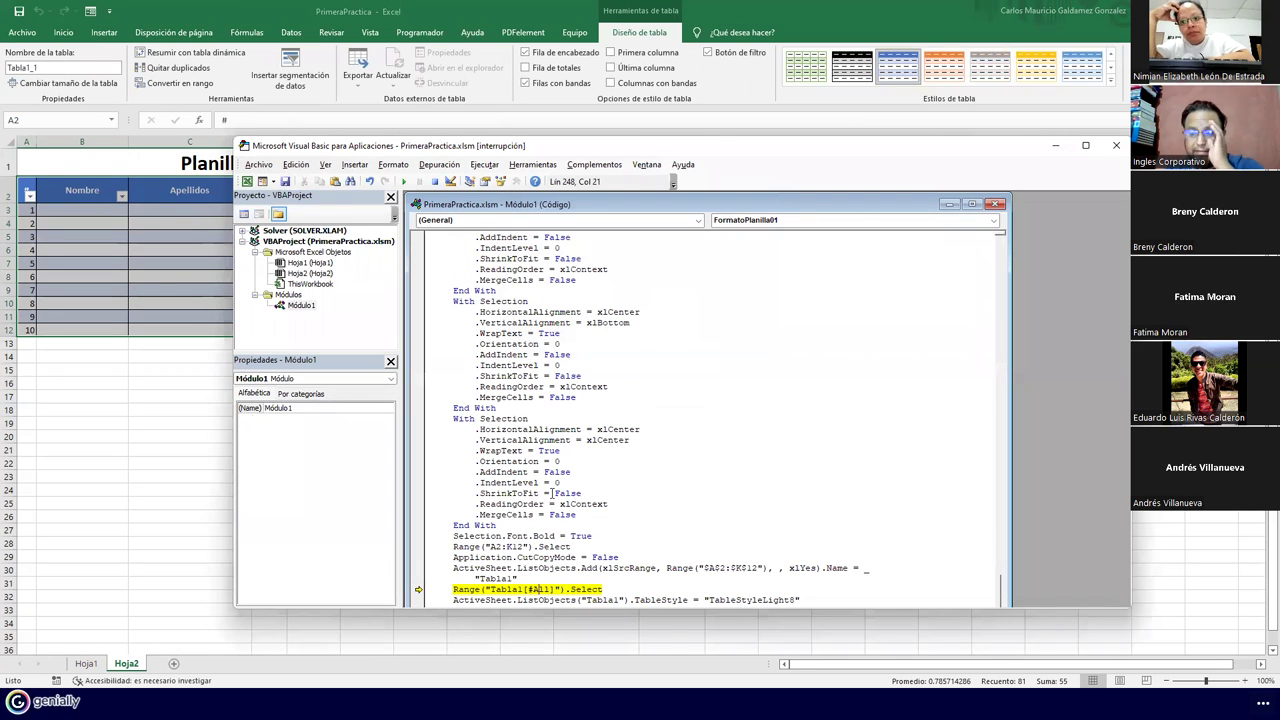
click(648, 525)
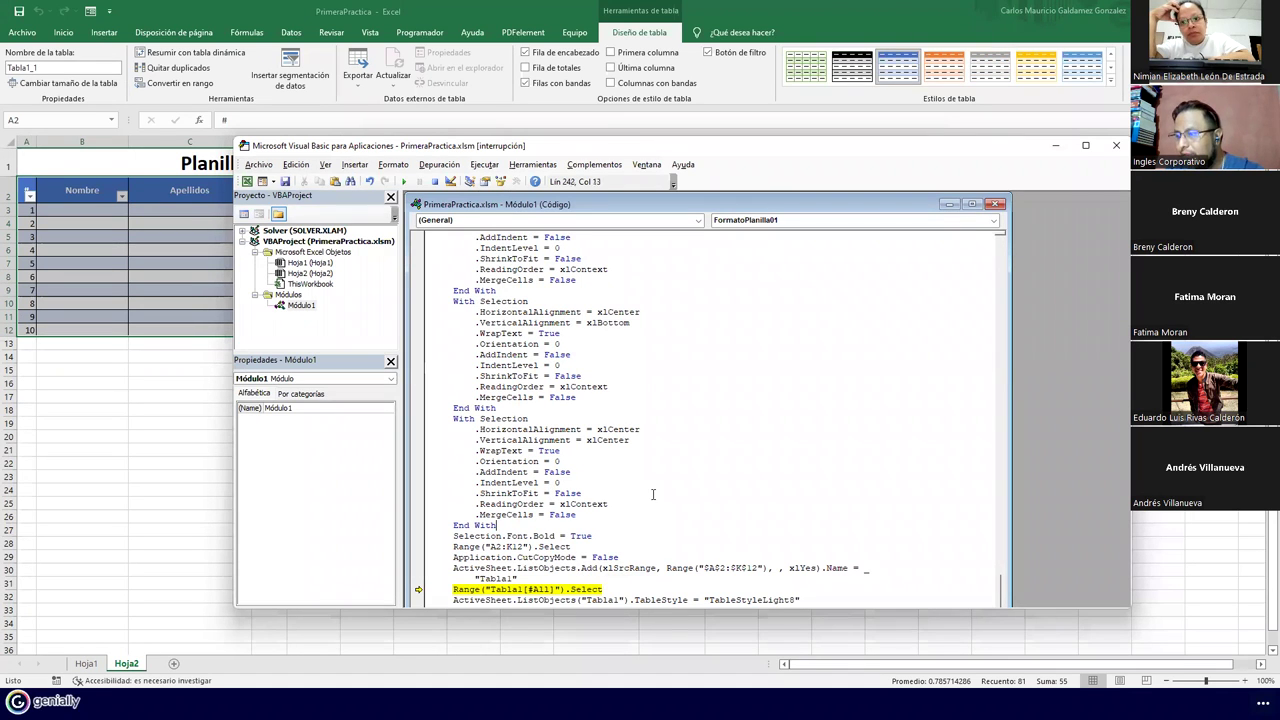
scroll(653, 478, up, 4)
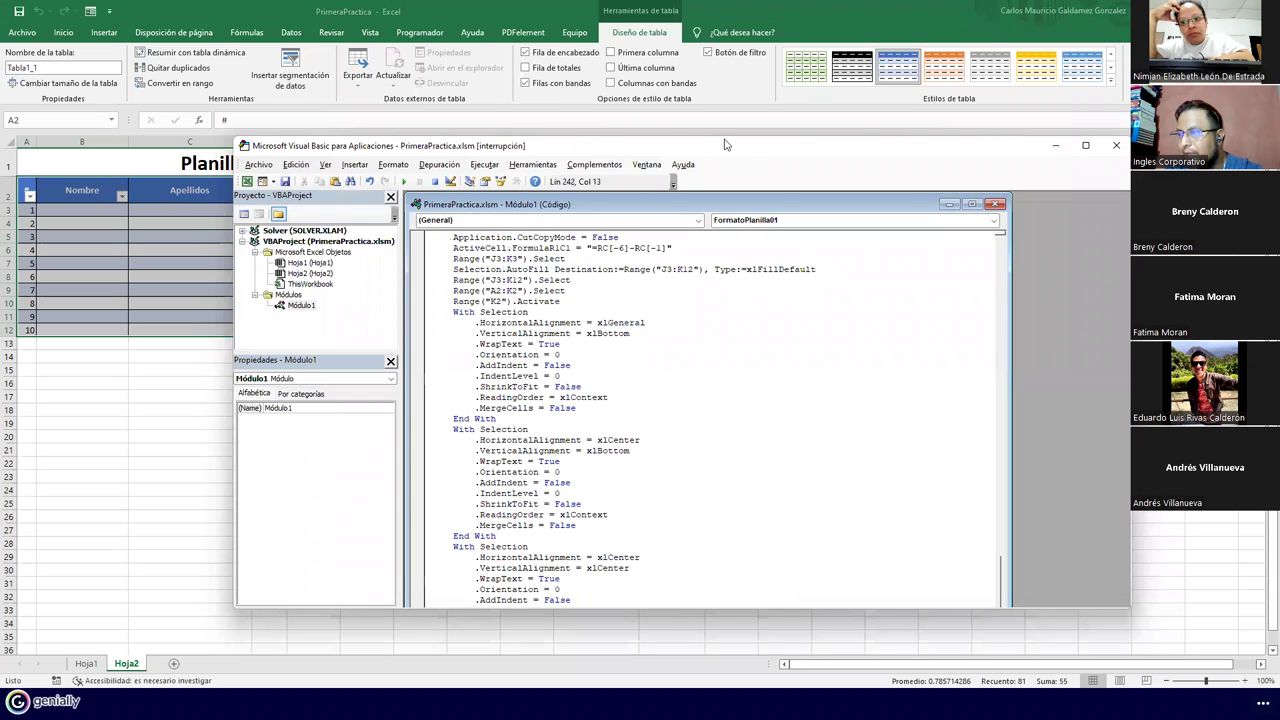
drag(727, 147, 713, 33)
drag(683, 496, 683, 632)
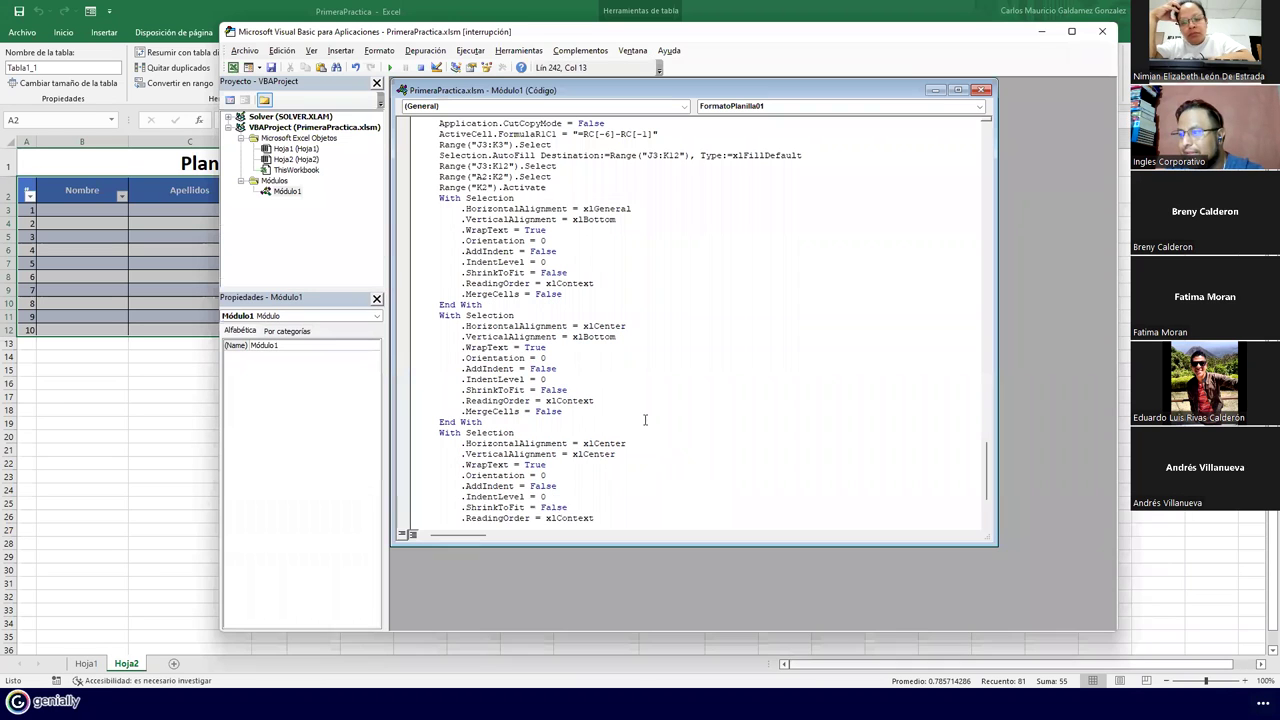
scroll(661, 418, down, 4)
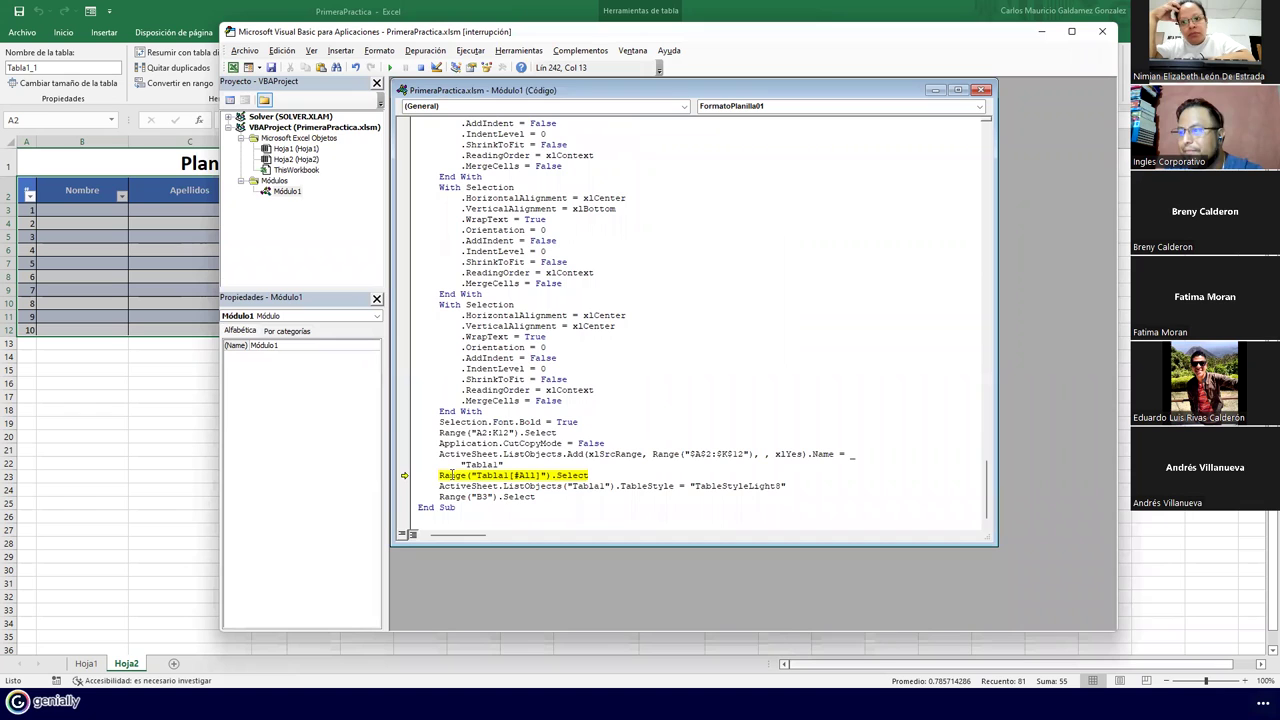
click(530, 487)
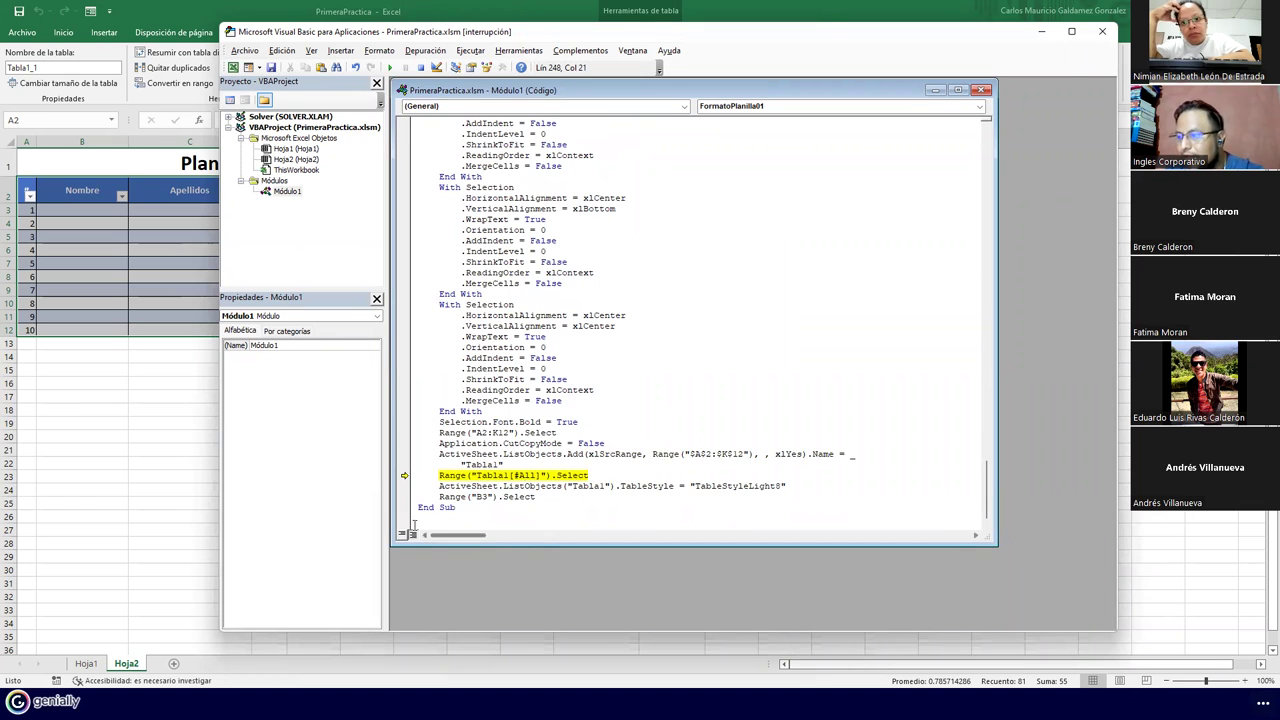
Close the VBA editor, confirming Aceptar to stop the debugger
click(1102, 31)
click(650, 397)
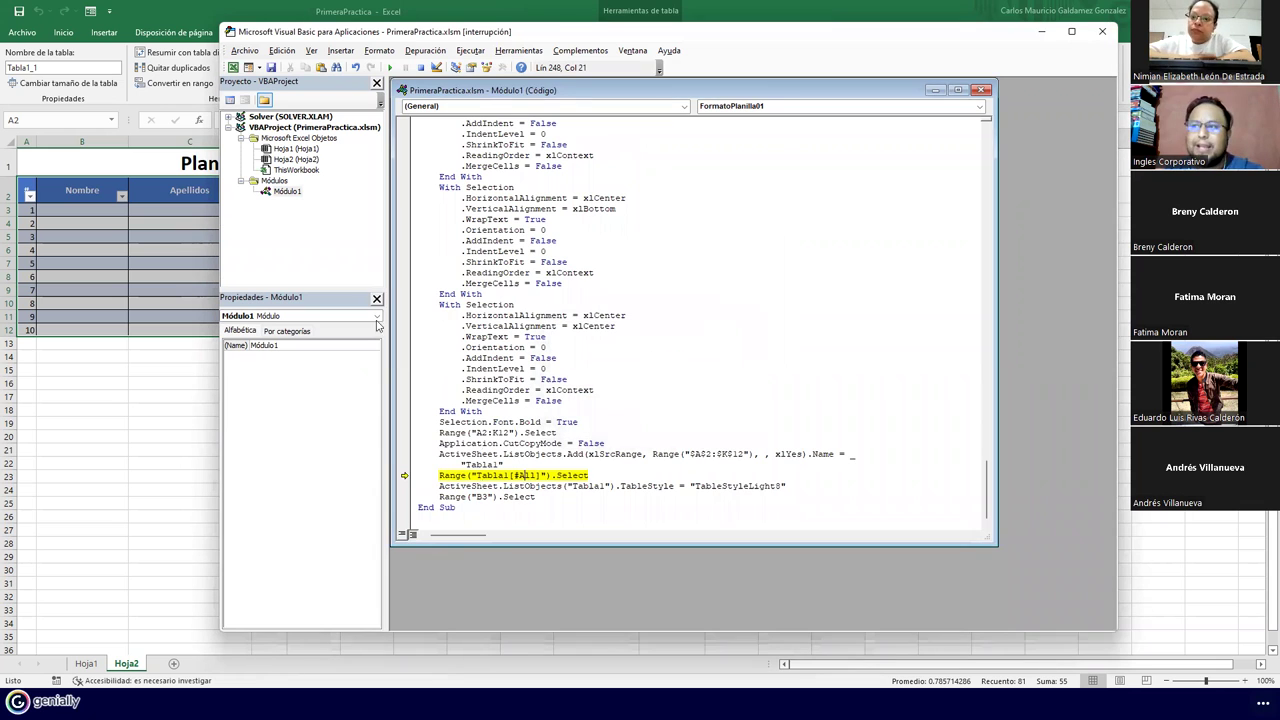
click(1096, 38)
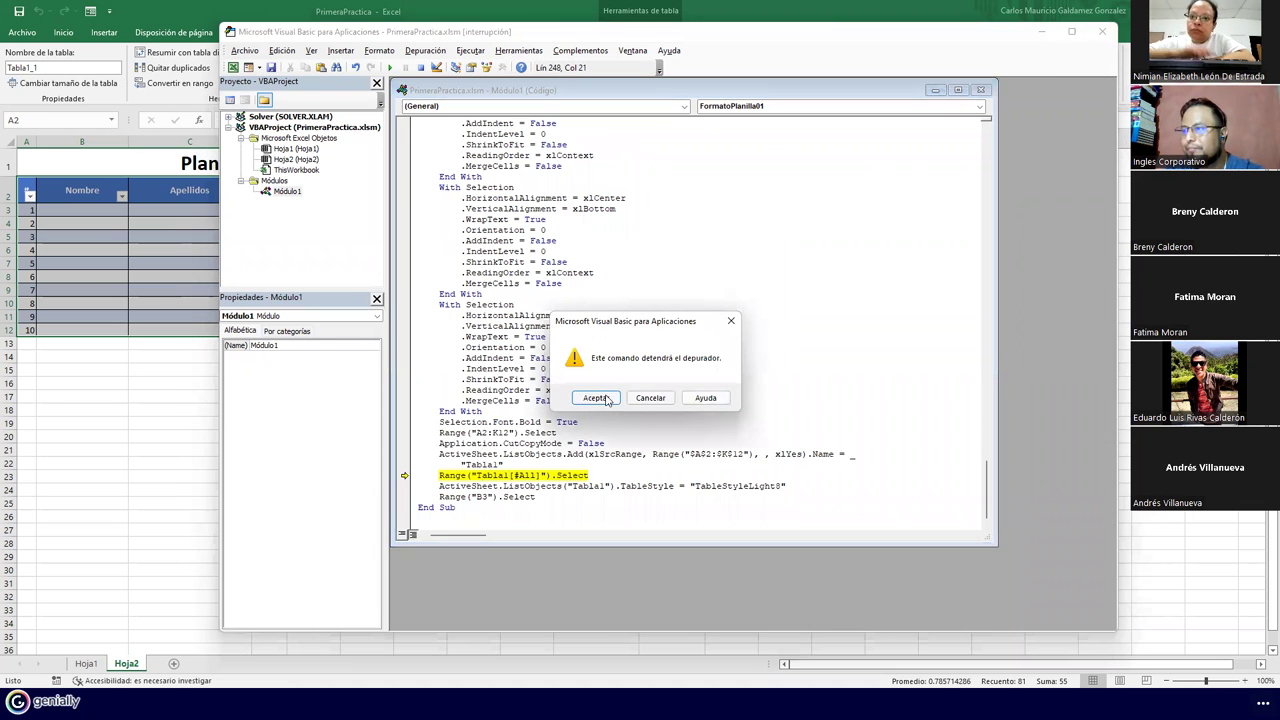
click(600, 398)
click(287, 507)
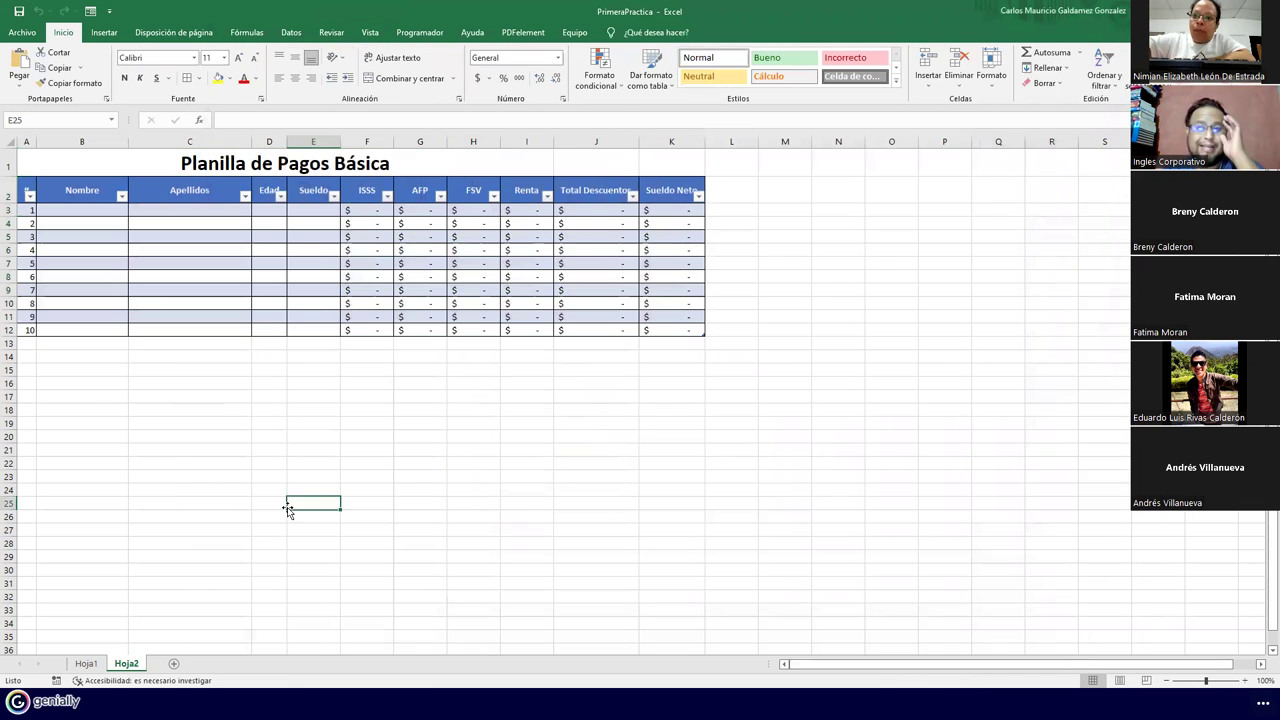
Delete the FormatoPlanilla01 macro from the Macros list
click(86, 664)
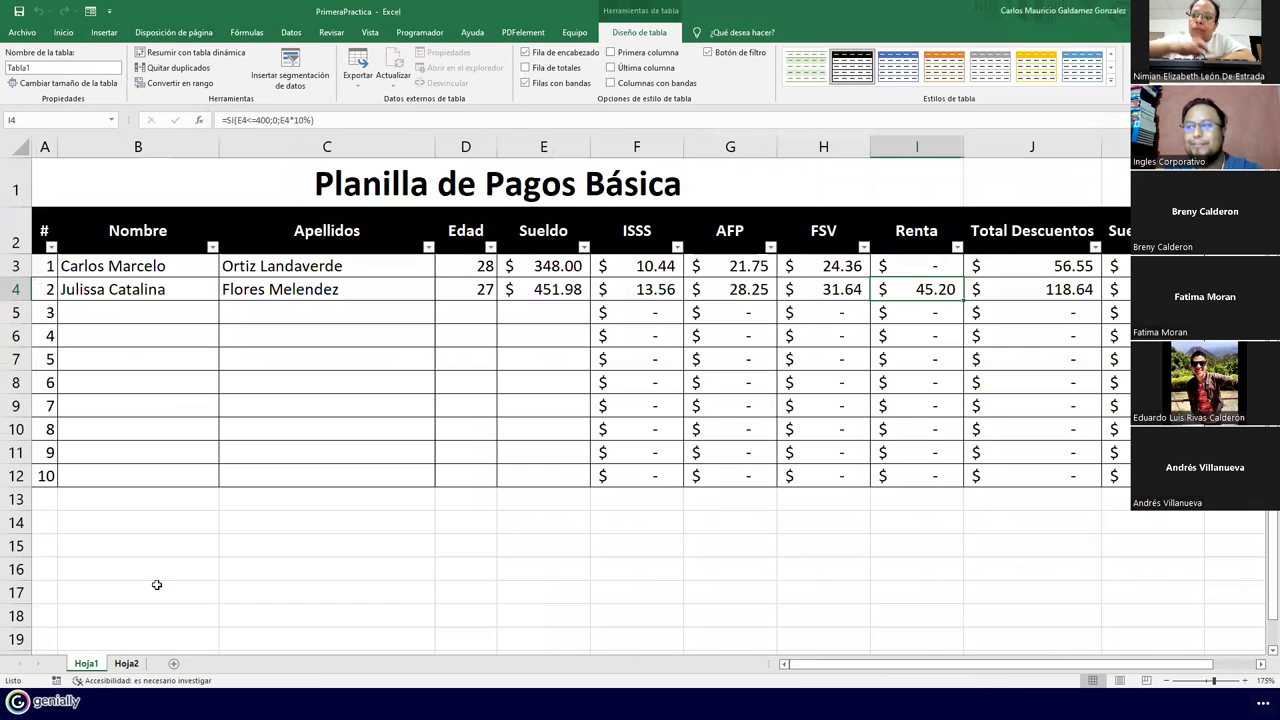
click(127, 664)
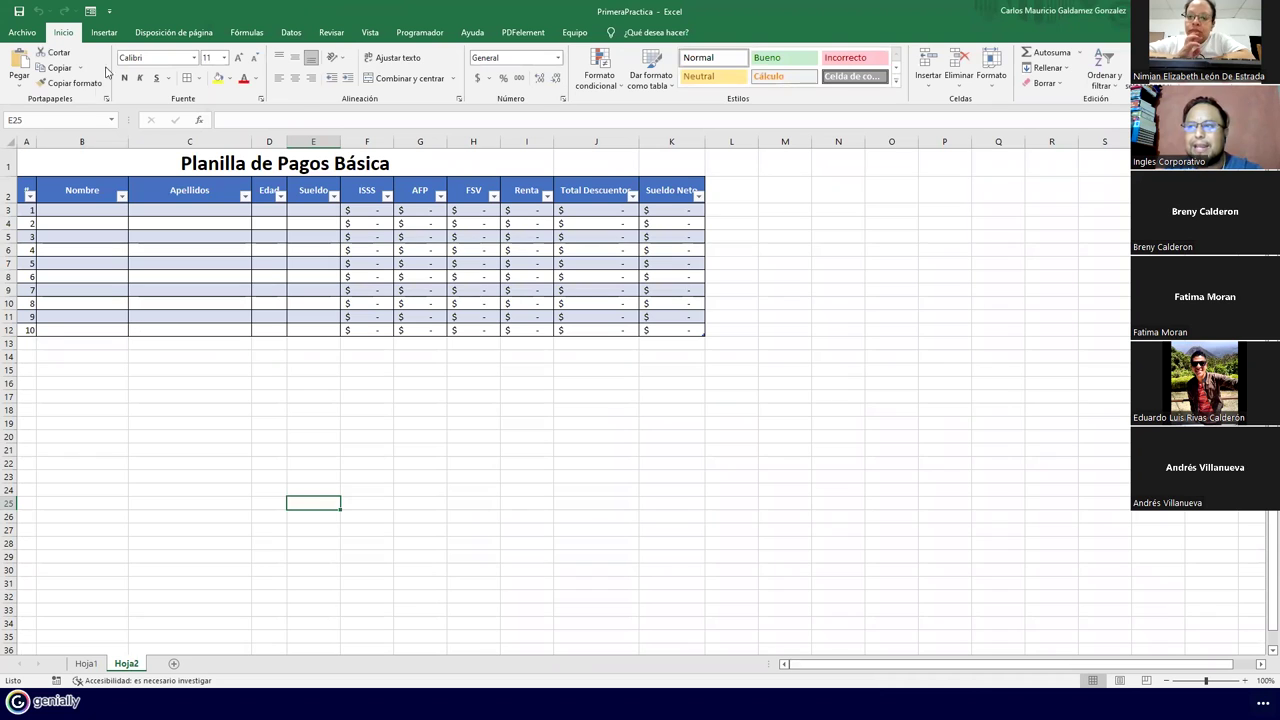
click(434, 38)
click(47, 77)
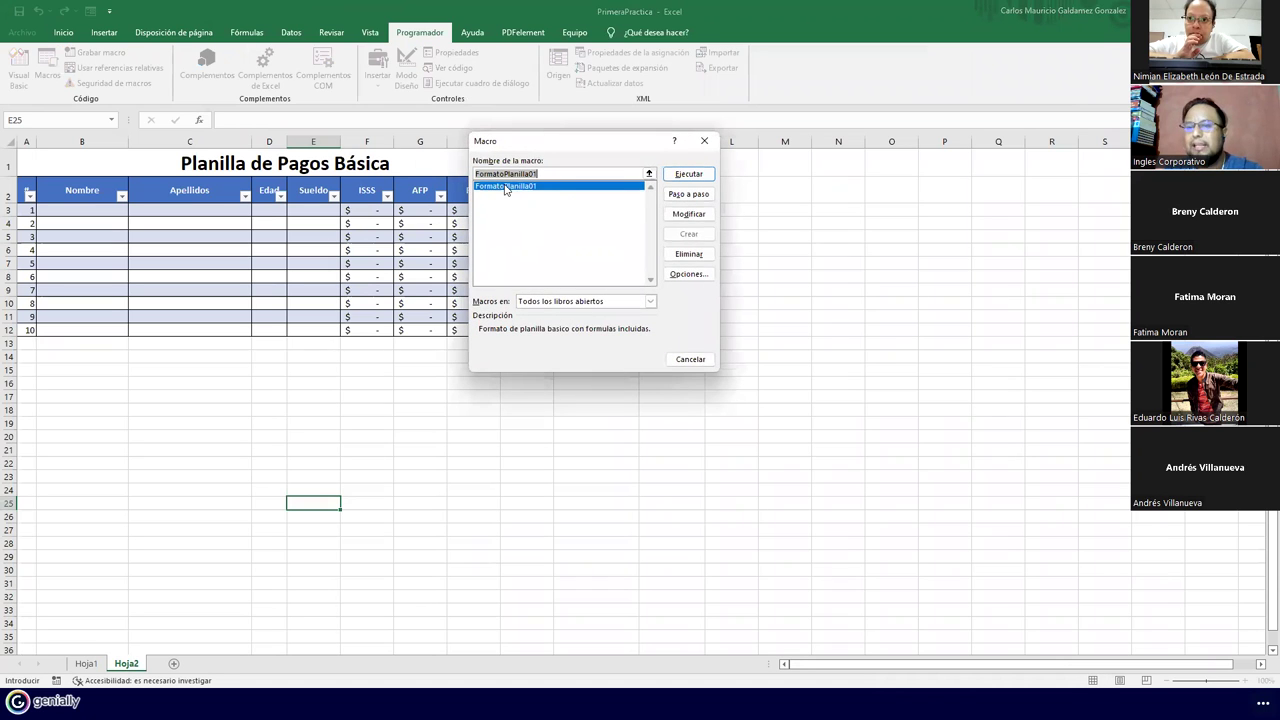
click(702, 256)
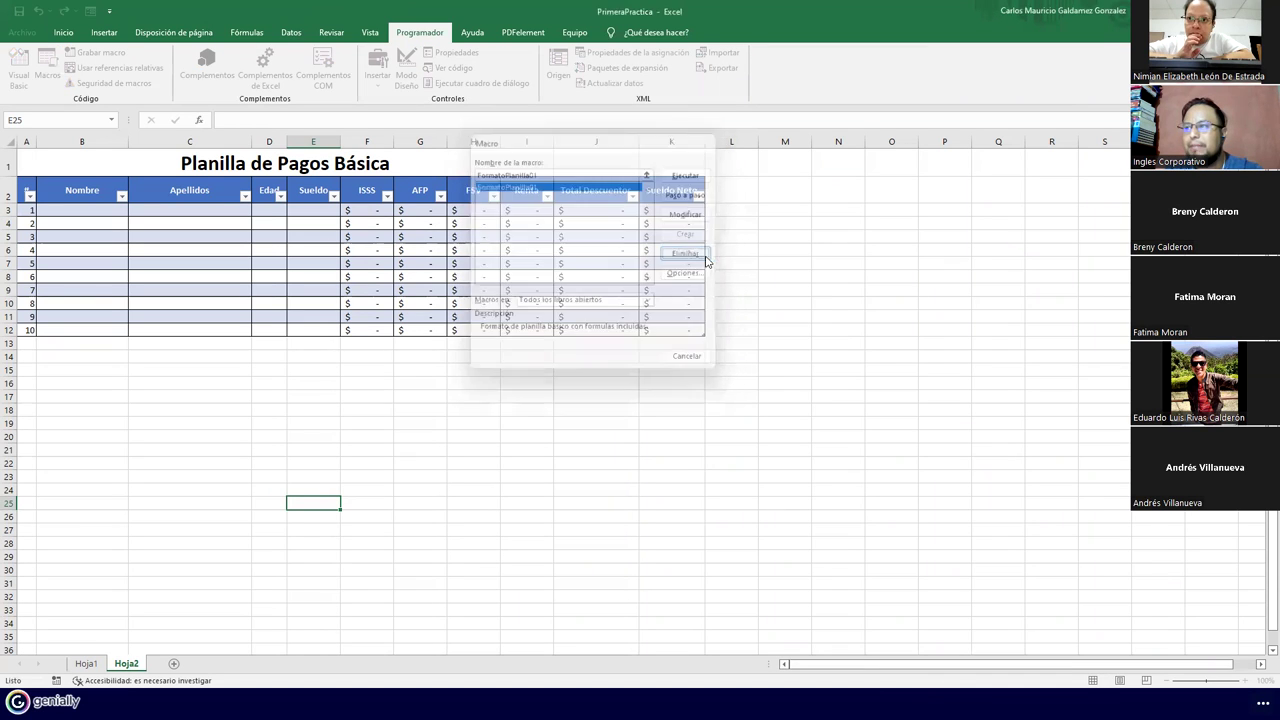
click(609, 388)
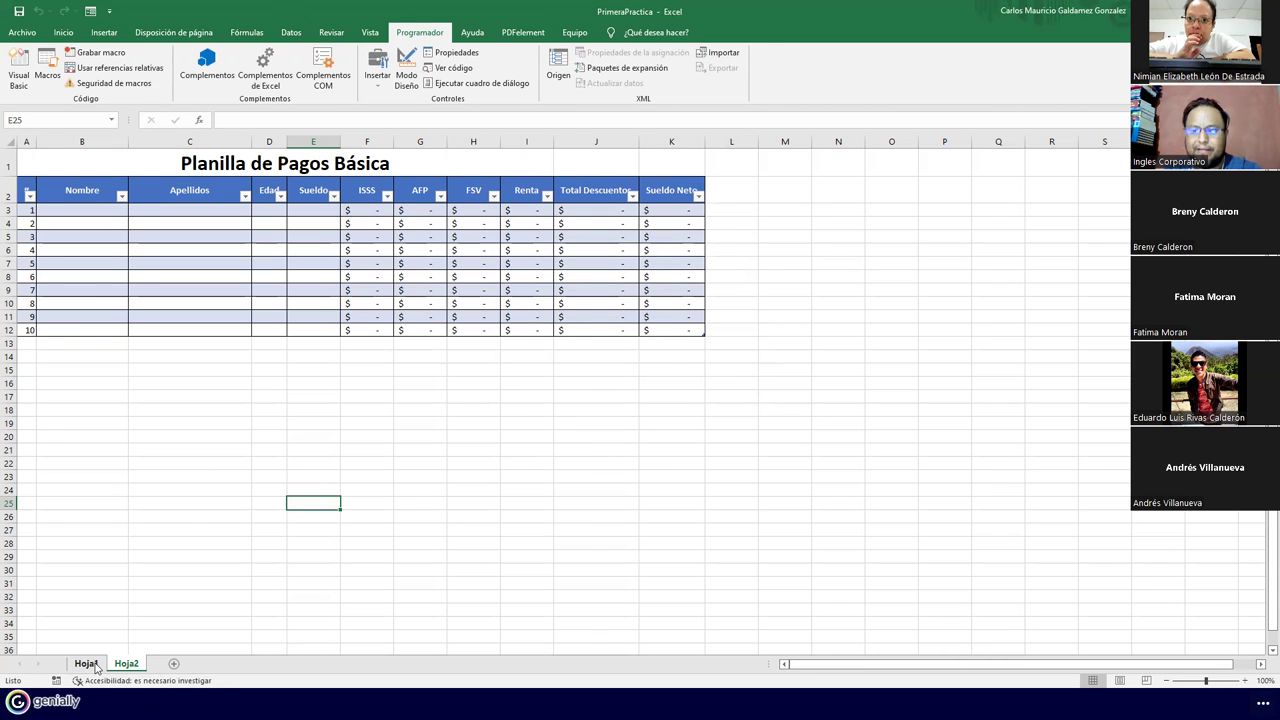
Delete all cells on Hoja1 to empty the sheet
click(86, 663)
click(21, 149)
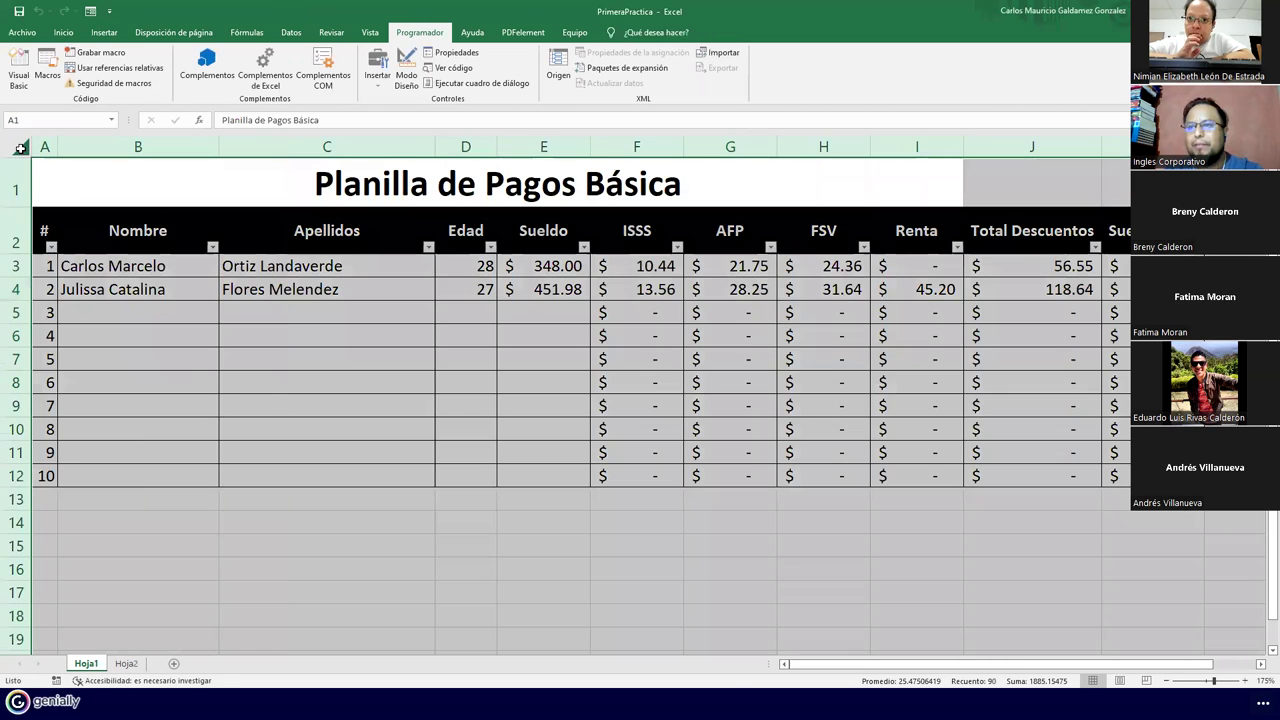
right_click(21, 149)
click(86, 300)
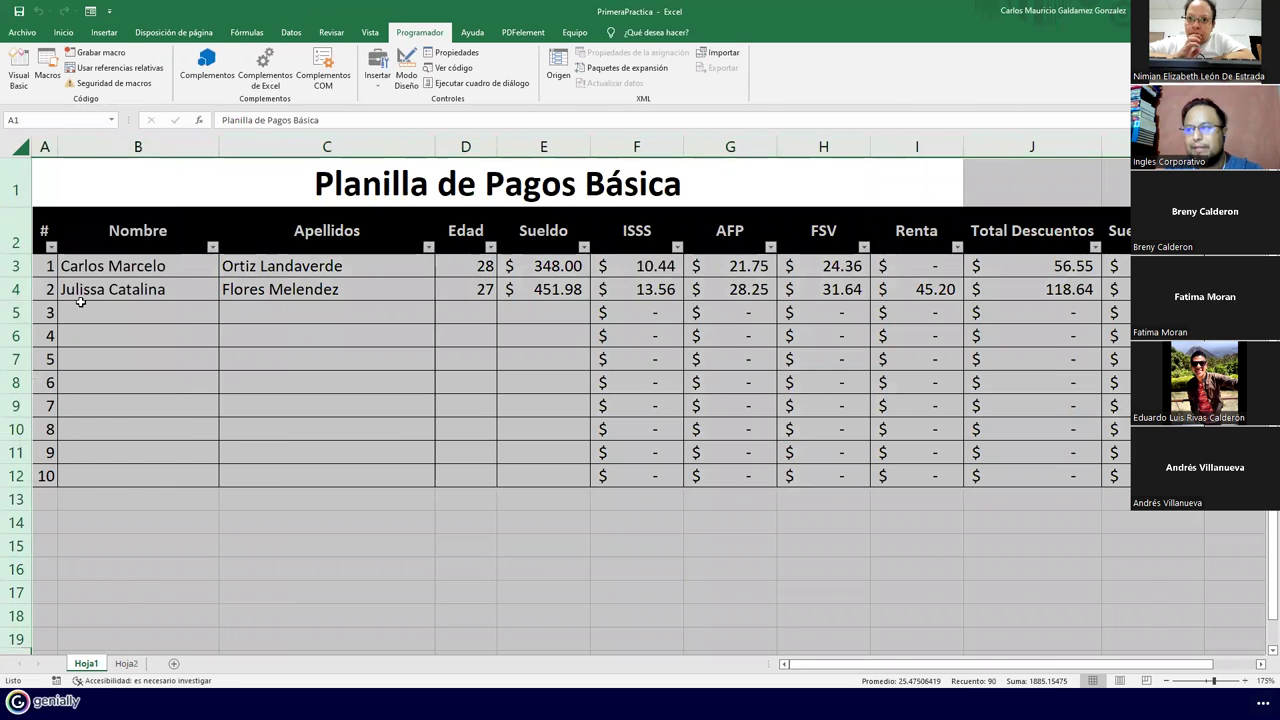
click(230, 375)
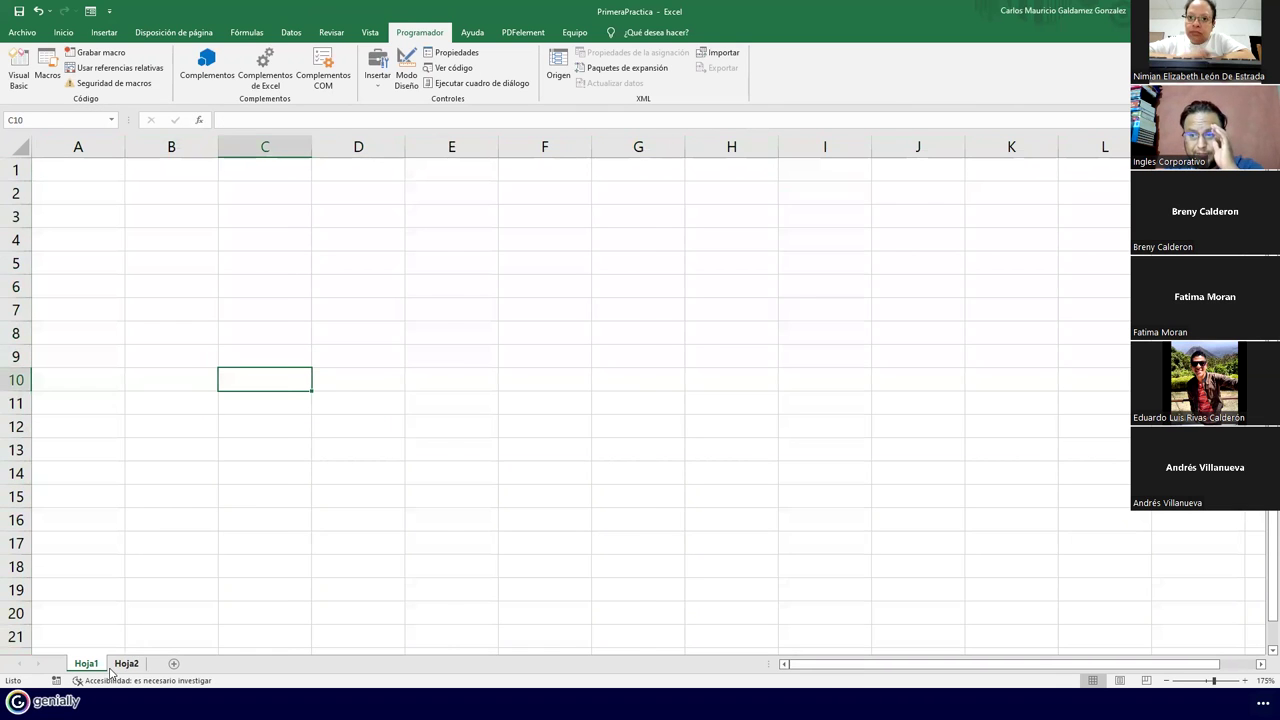
Delete everything on Hoja2, then return to cell A1 on Hoja1
click(126, 663)
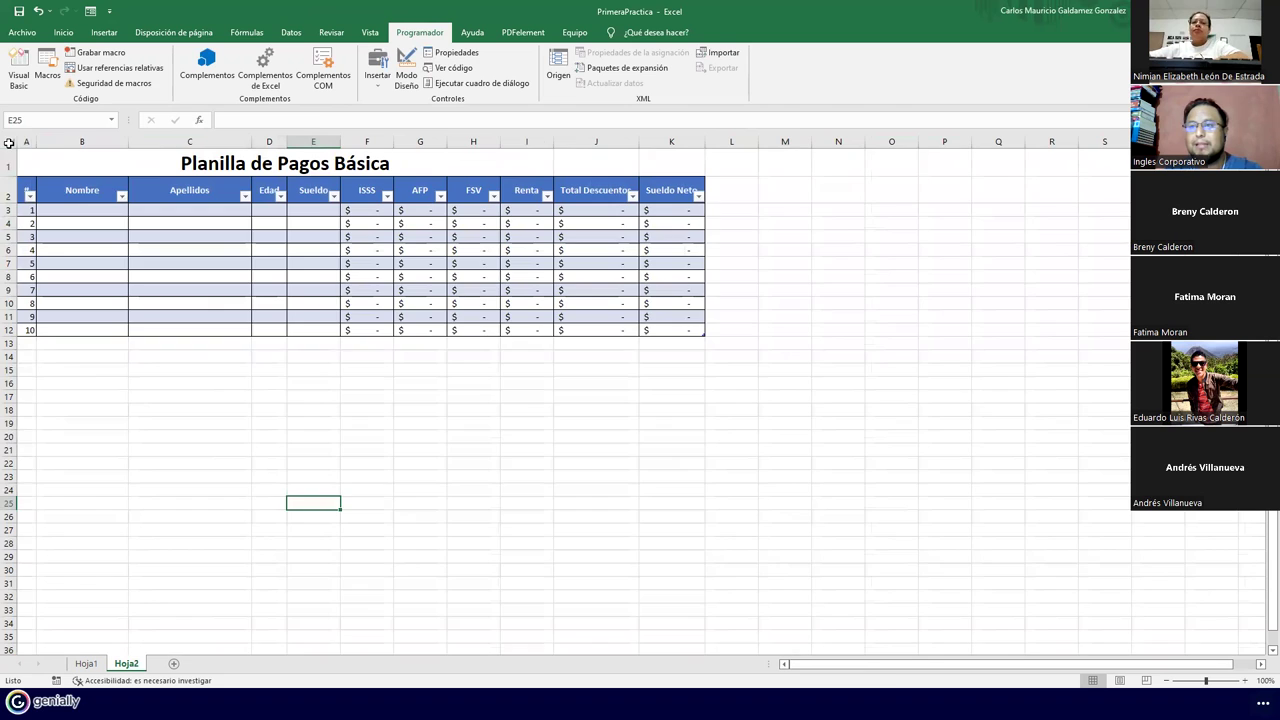
right_click(10, 145)
click(62, 293)
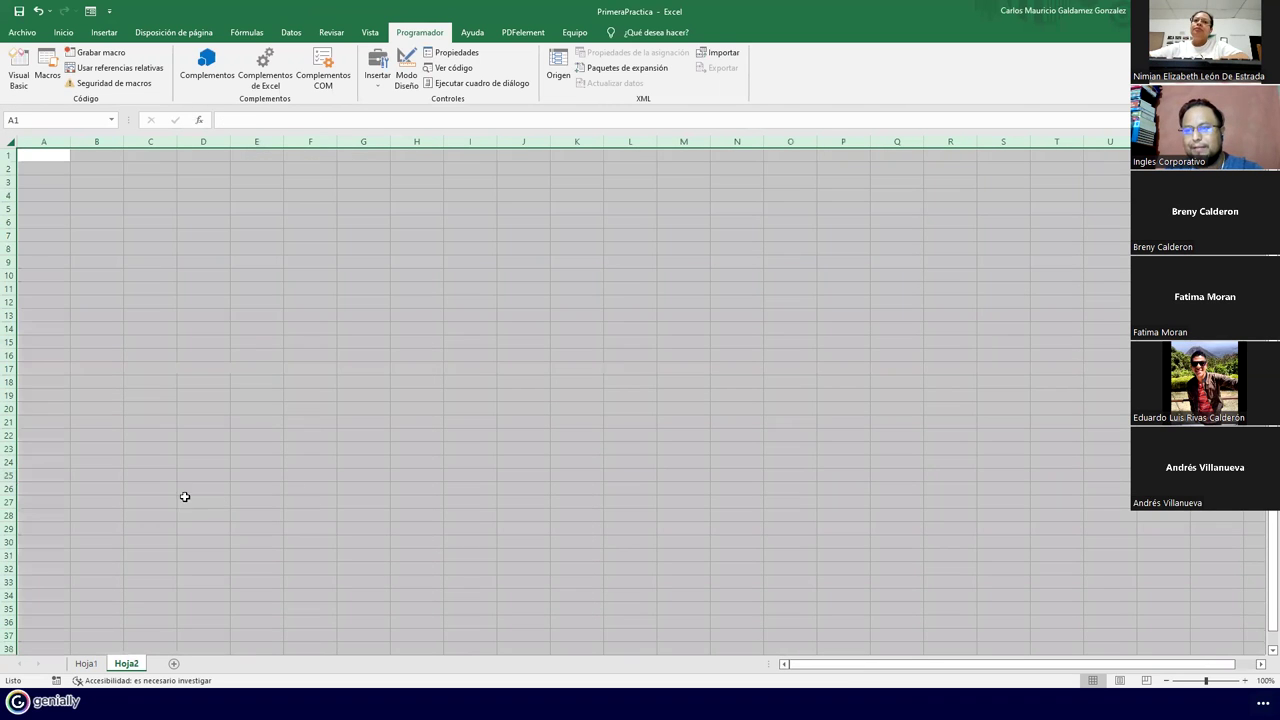
click(86, 663)
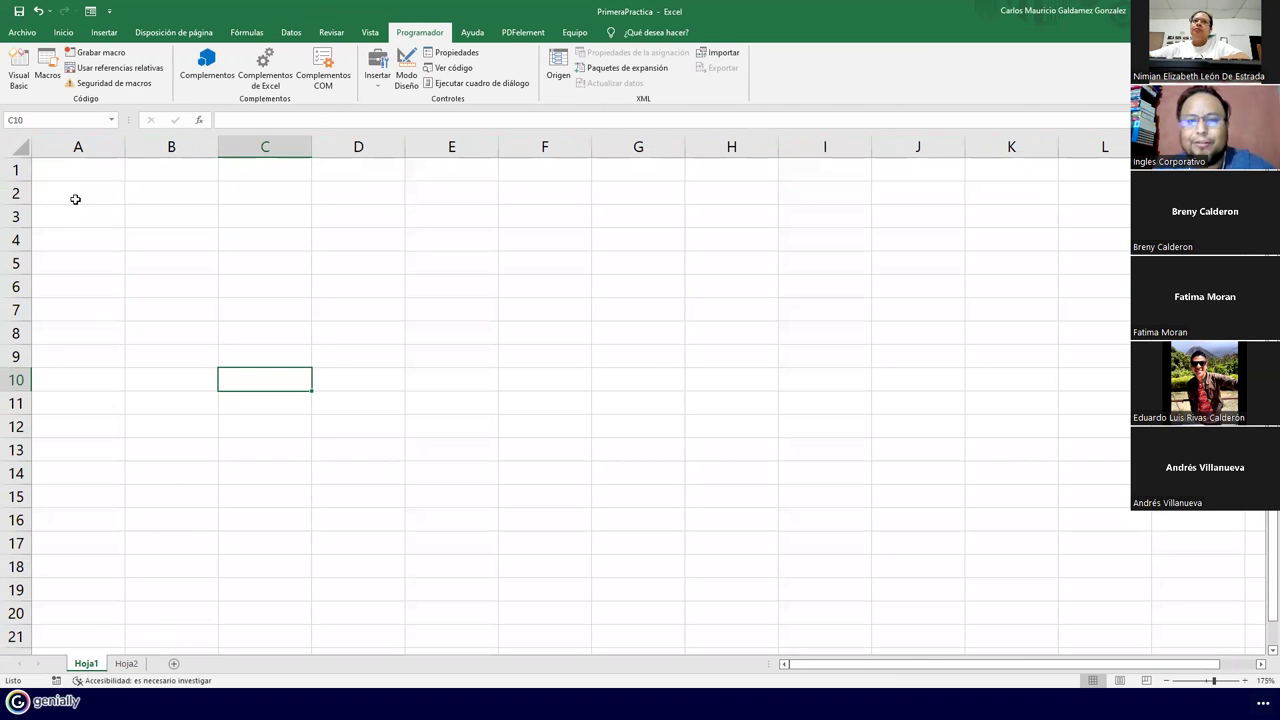
click(67, 174)
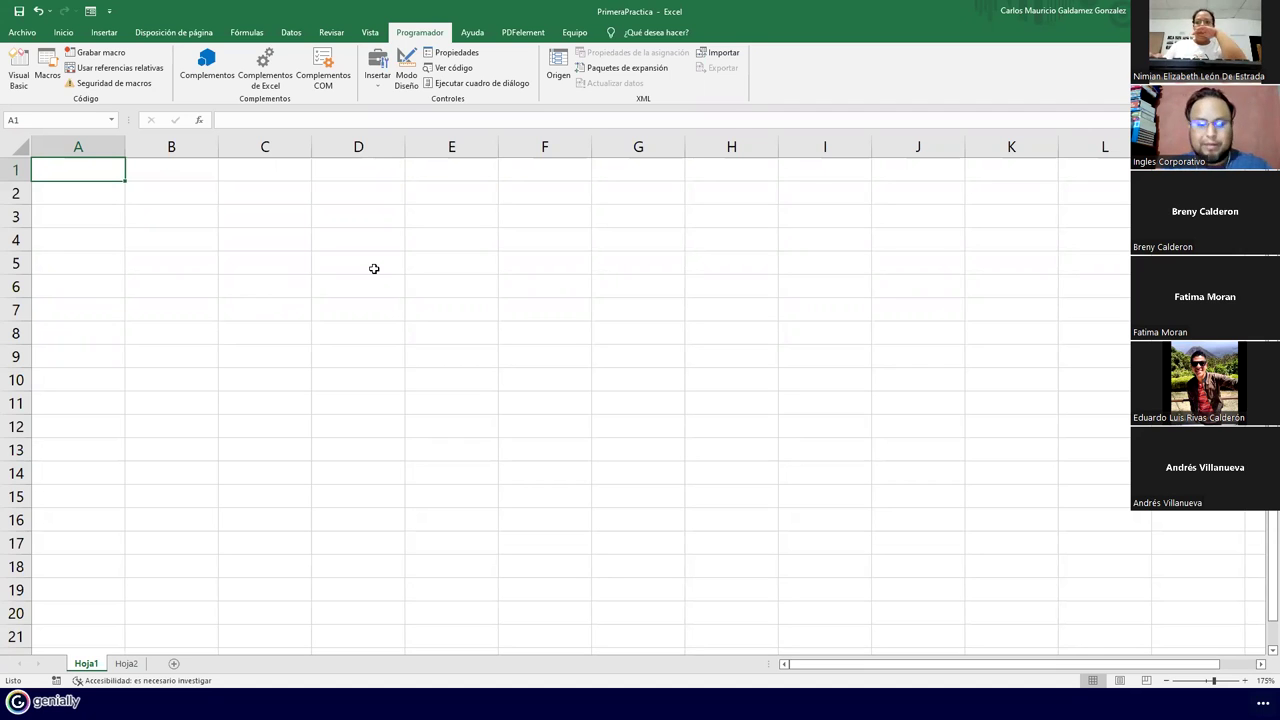
text(p)
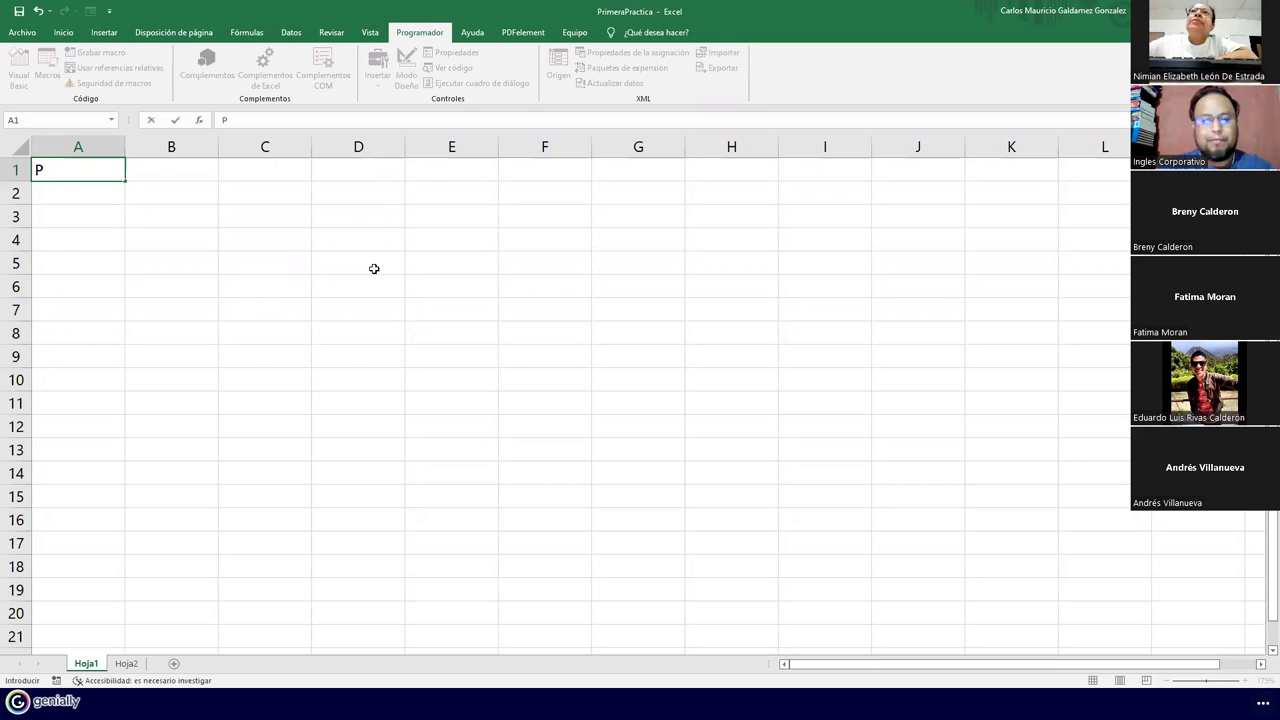
key(BackSpace)
key(Escape)
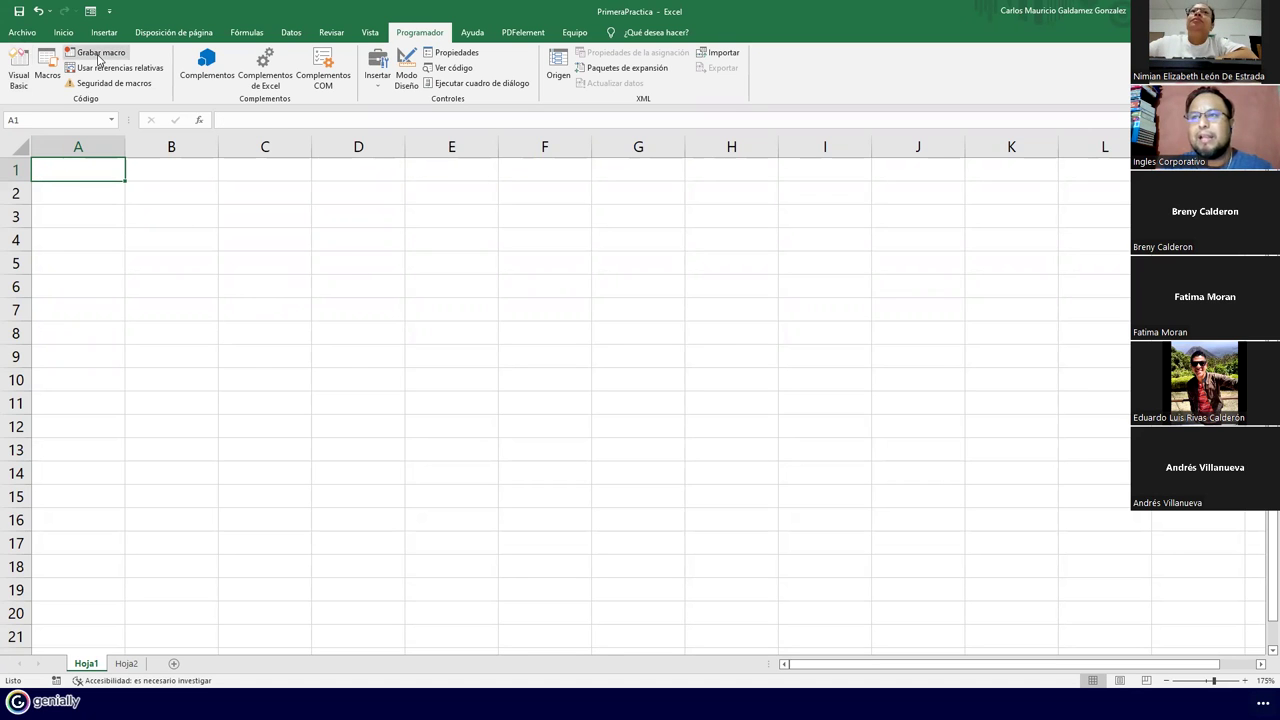
click(100, 53)
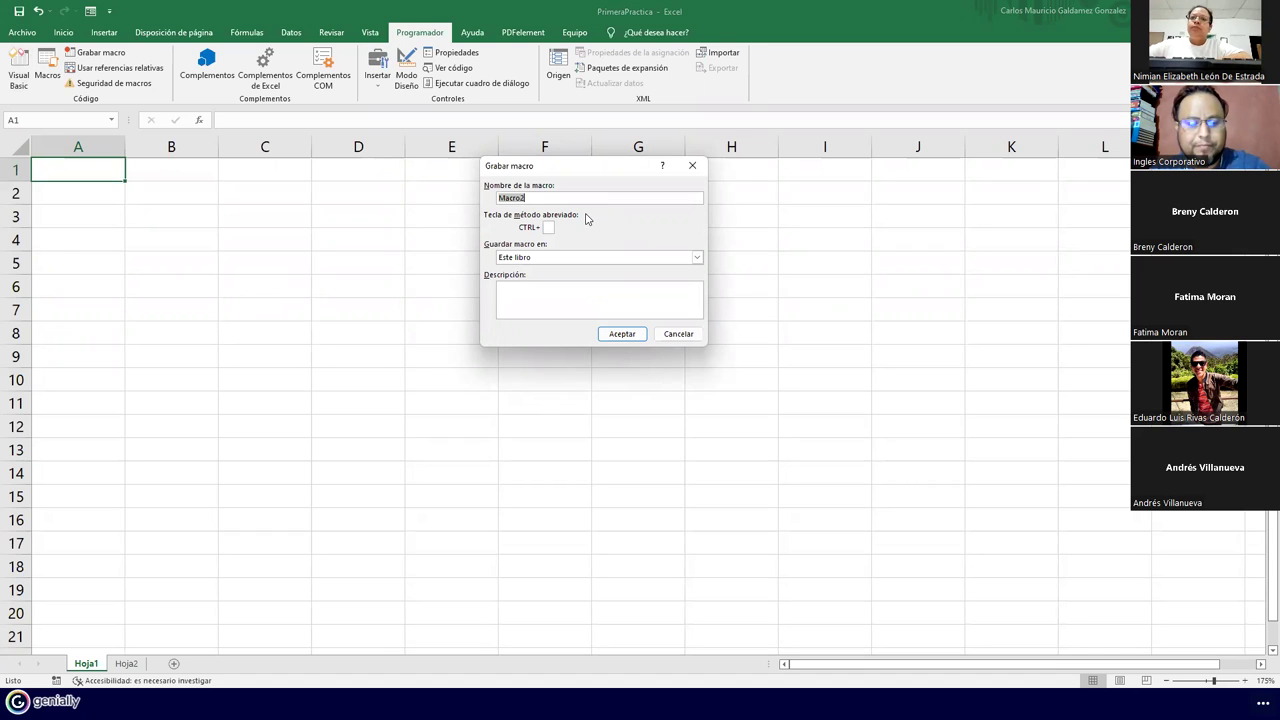
Start recording FormatoPlanillaBasica001 with Ctrl+w, stored in this workbook, with a payroll-format description
text(Formato)
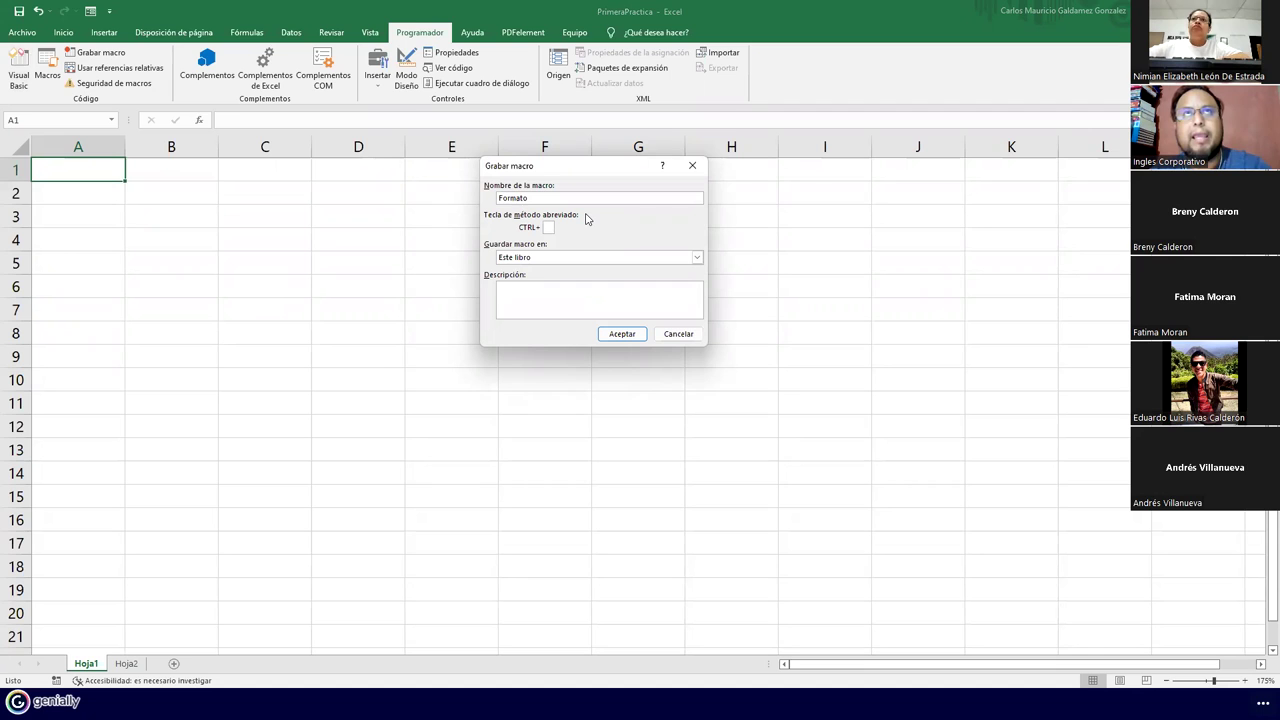
text(PlanillaBasica001)
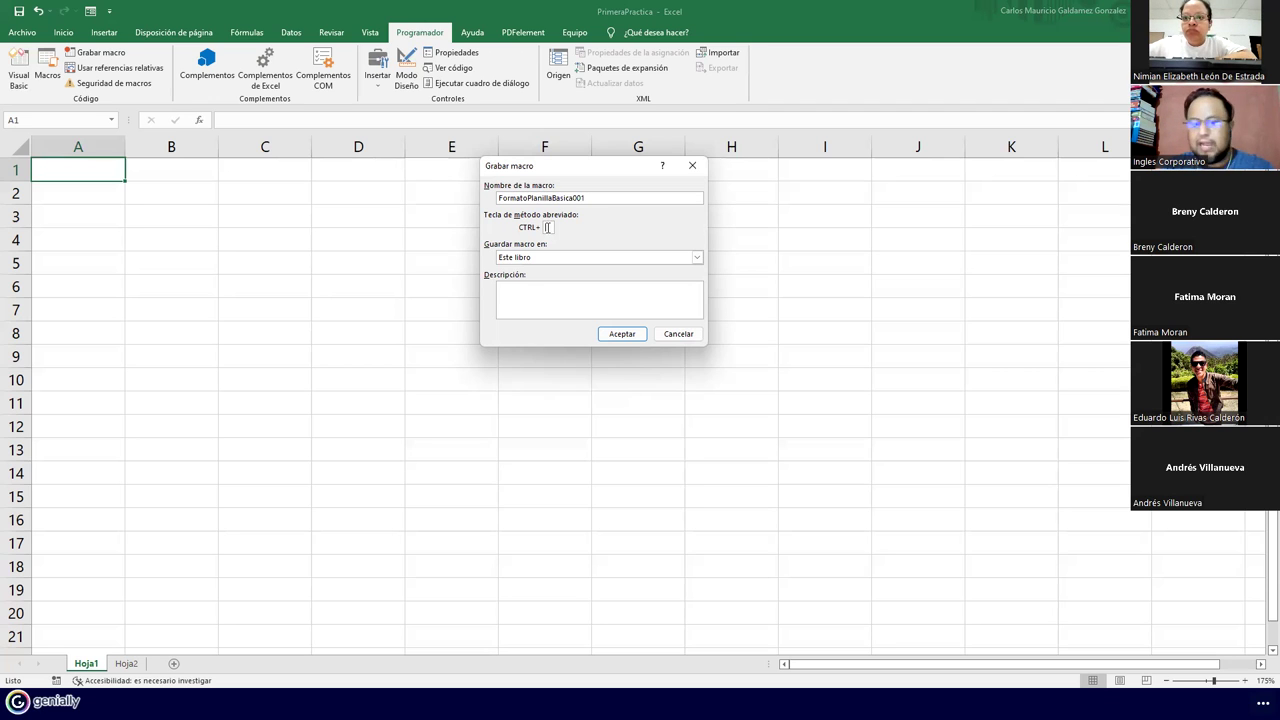
click(548, 227)
text(8)
click(550, 260)
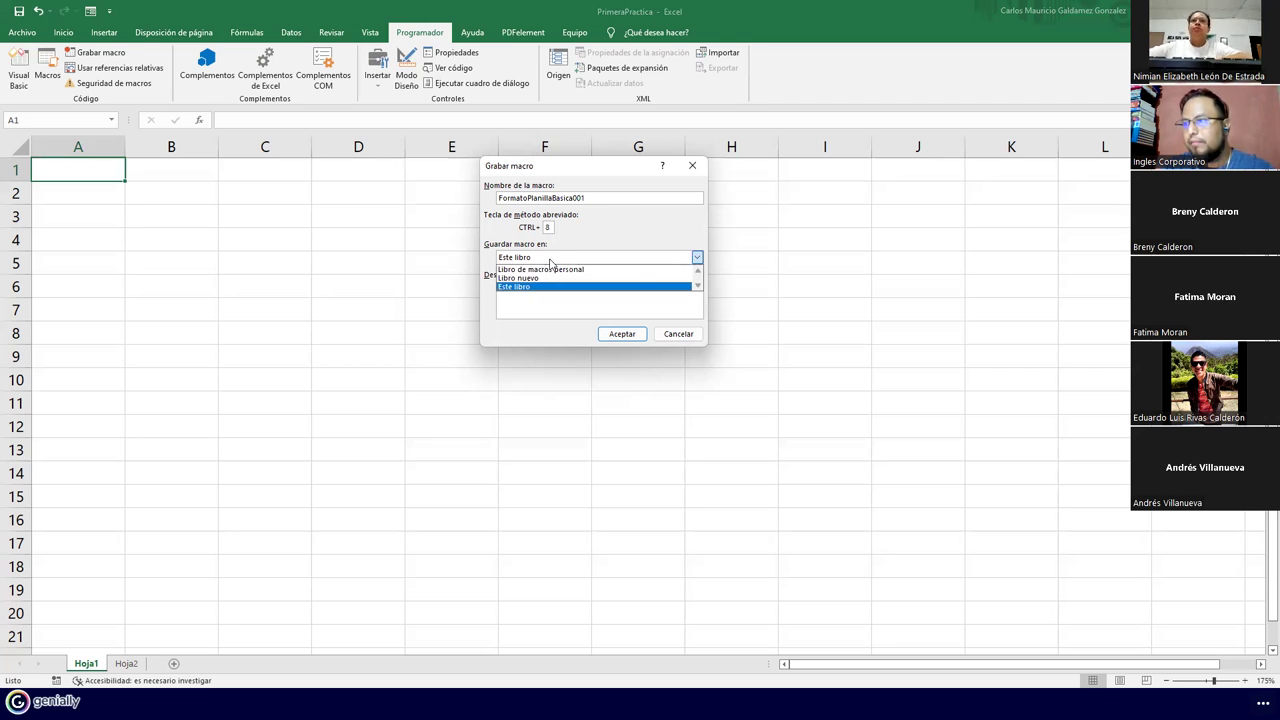
click(559, 260)
click(552, 286)
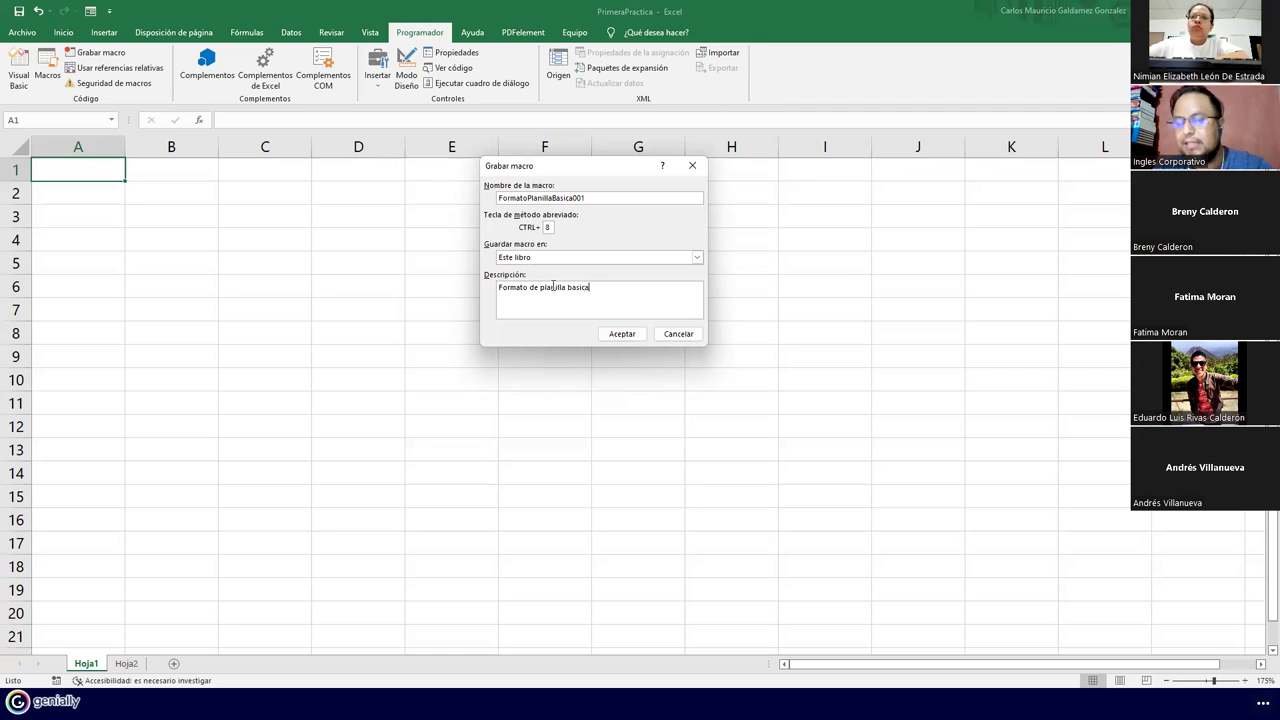
text(n de)
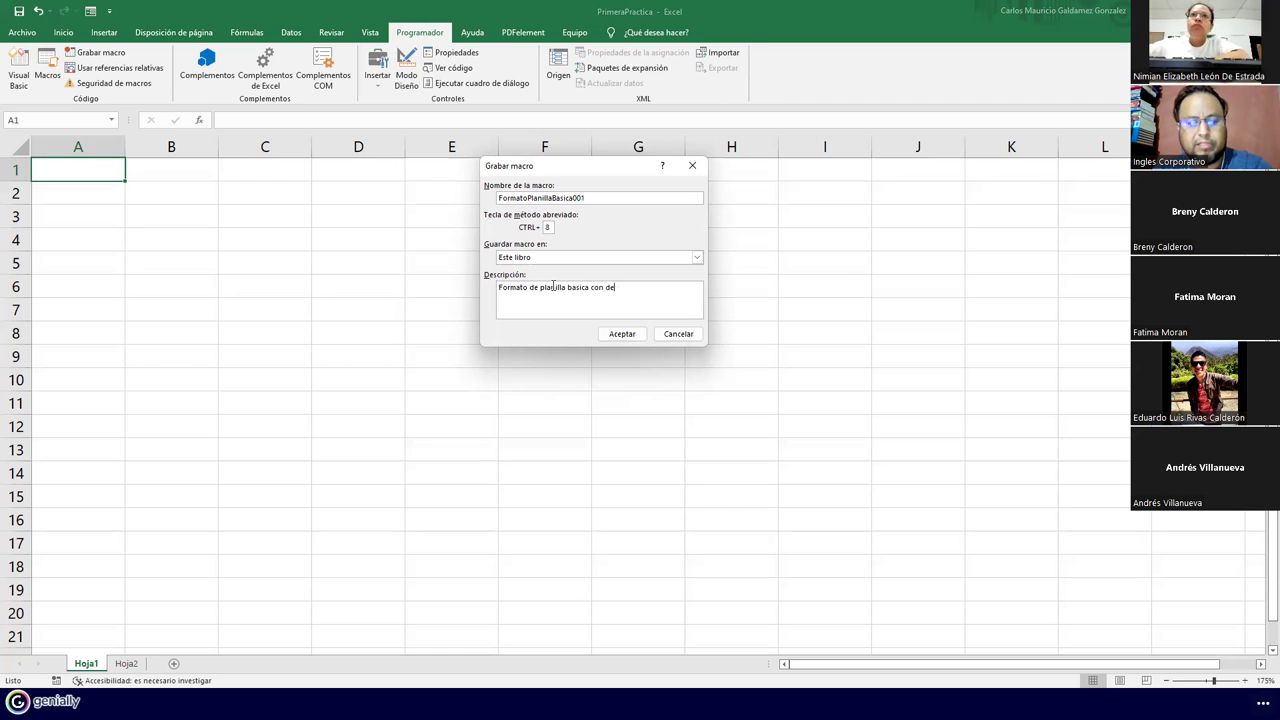
text(scuentos y sueldo neto.)
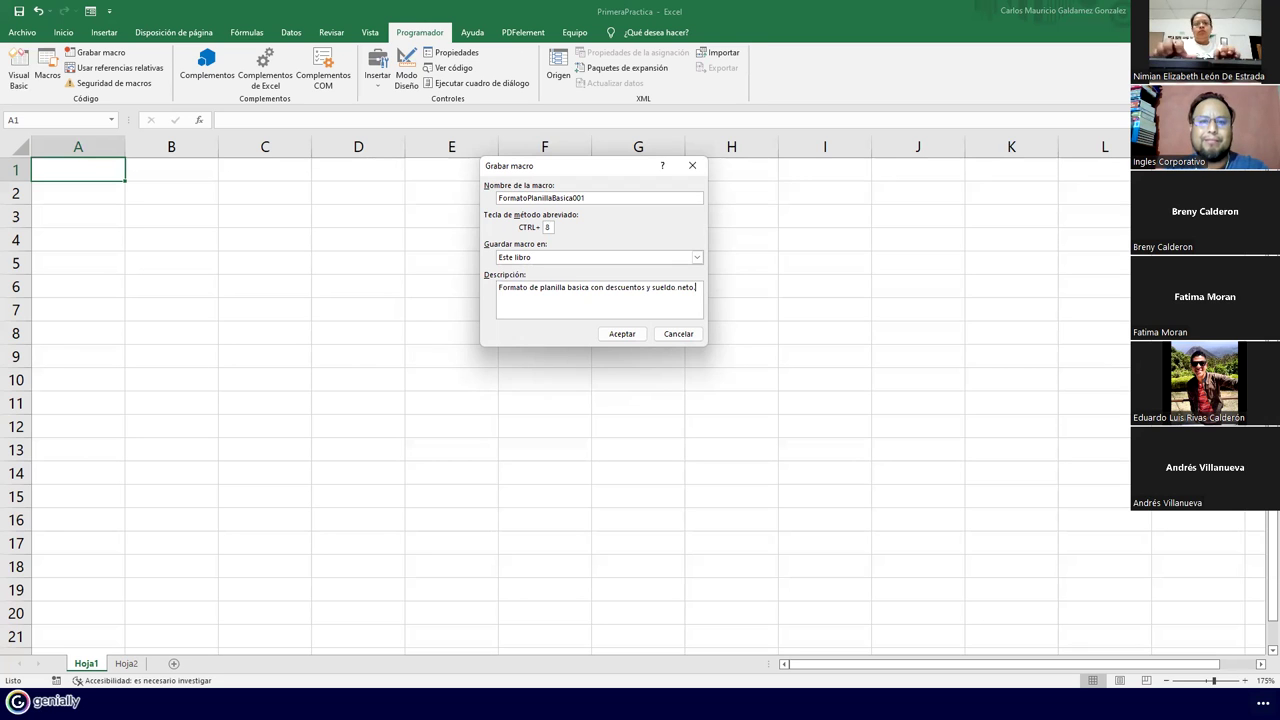
key(Return)
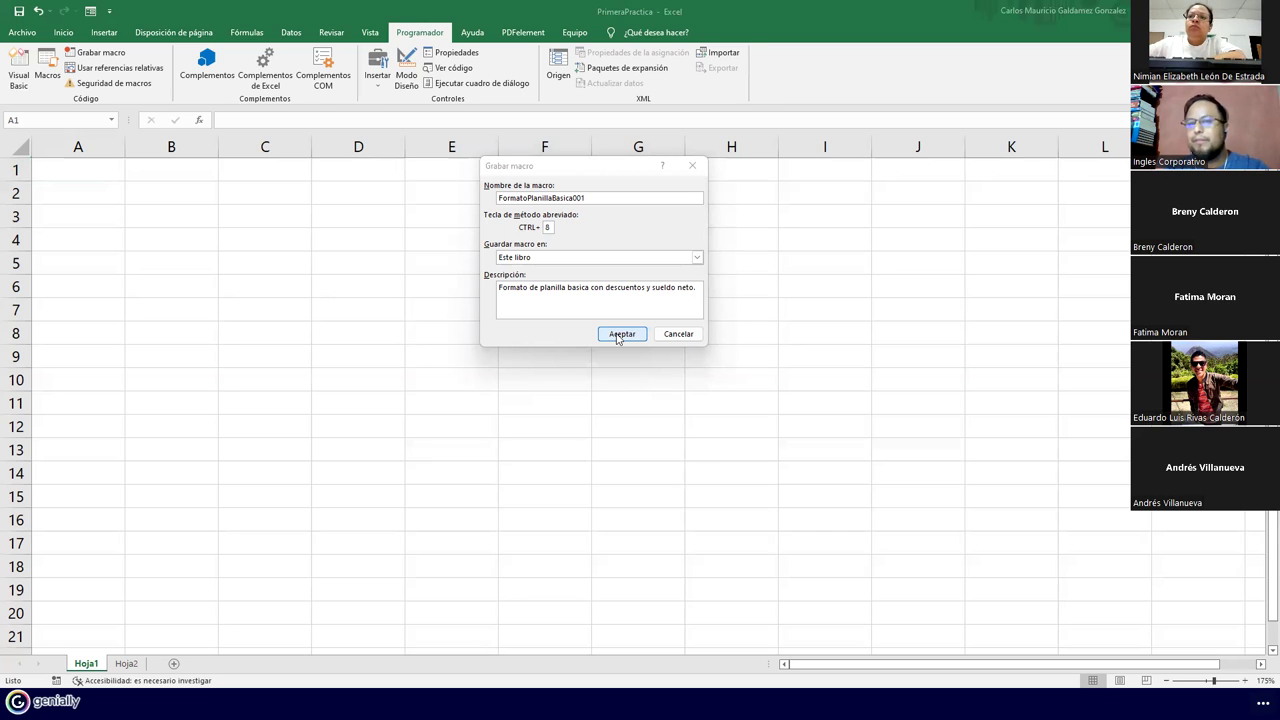
click(619, 335)
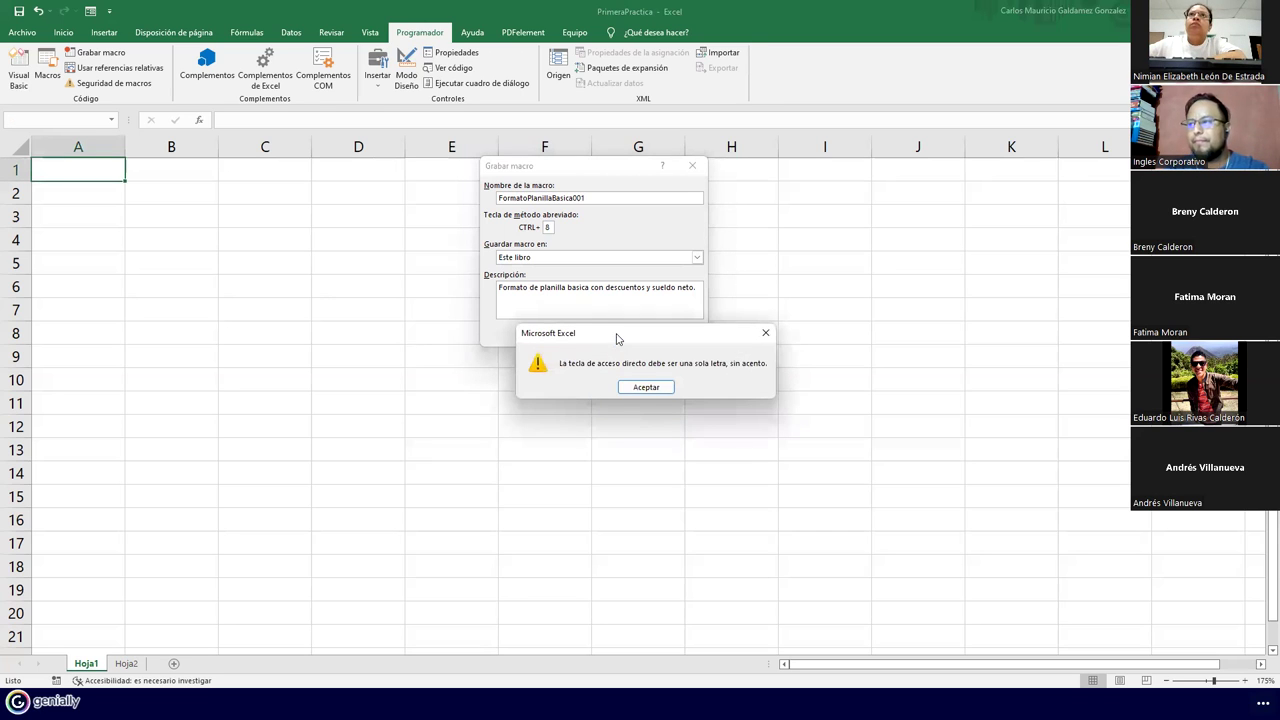
click(645, 387)
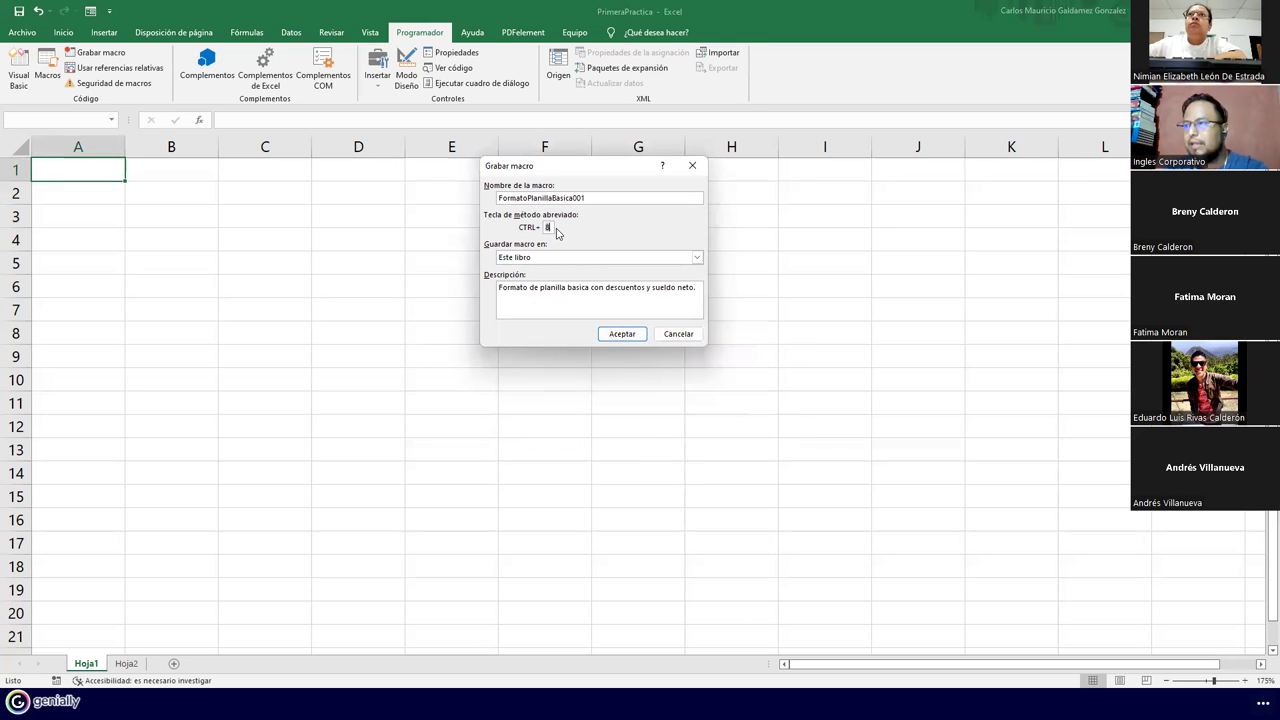
click(620, 335)
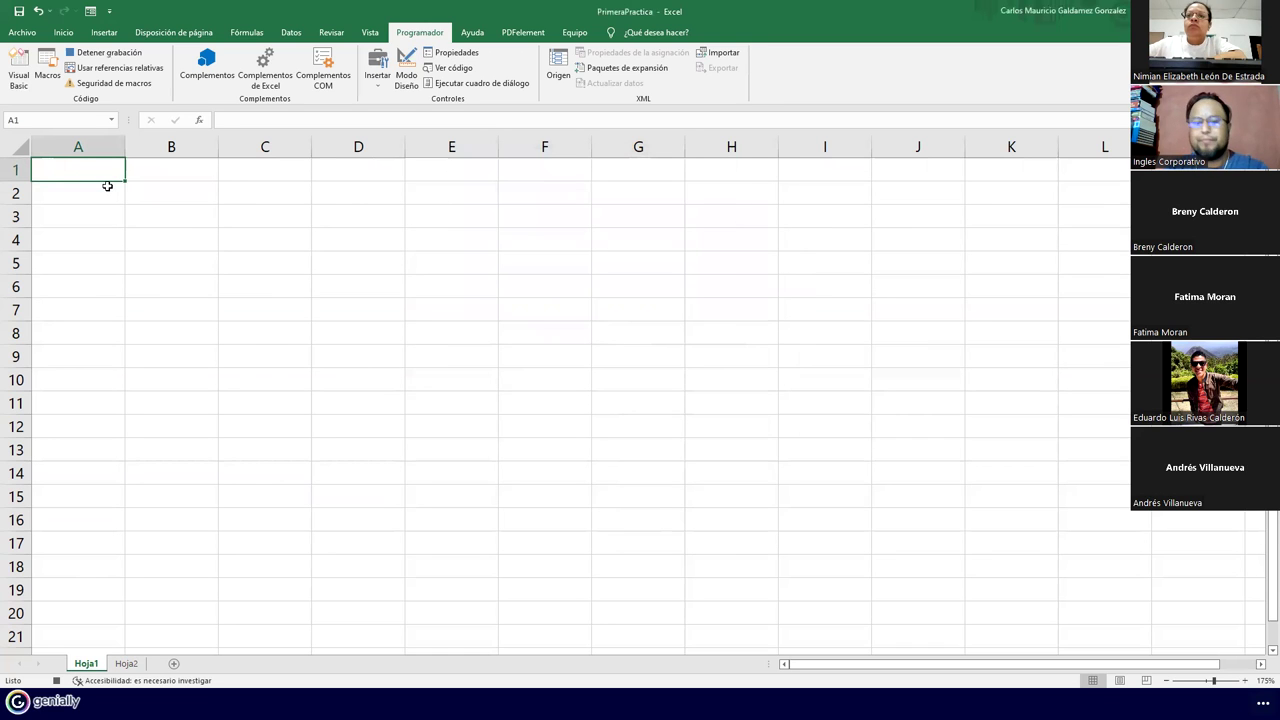
Type title 'Planilla de Pagos Basicos' in A1 and headers #, Nombre, Apellido, Edad, Sueldo in row 2
text(Planilla )
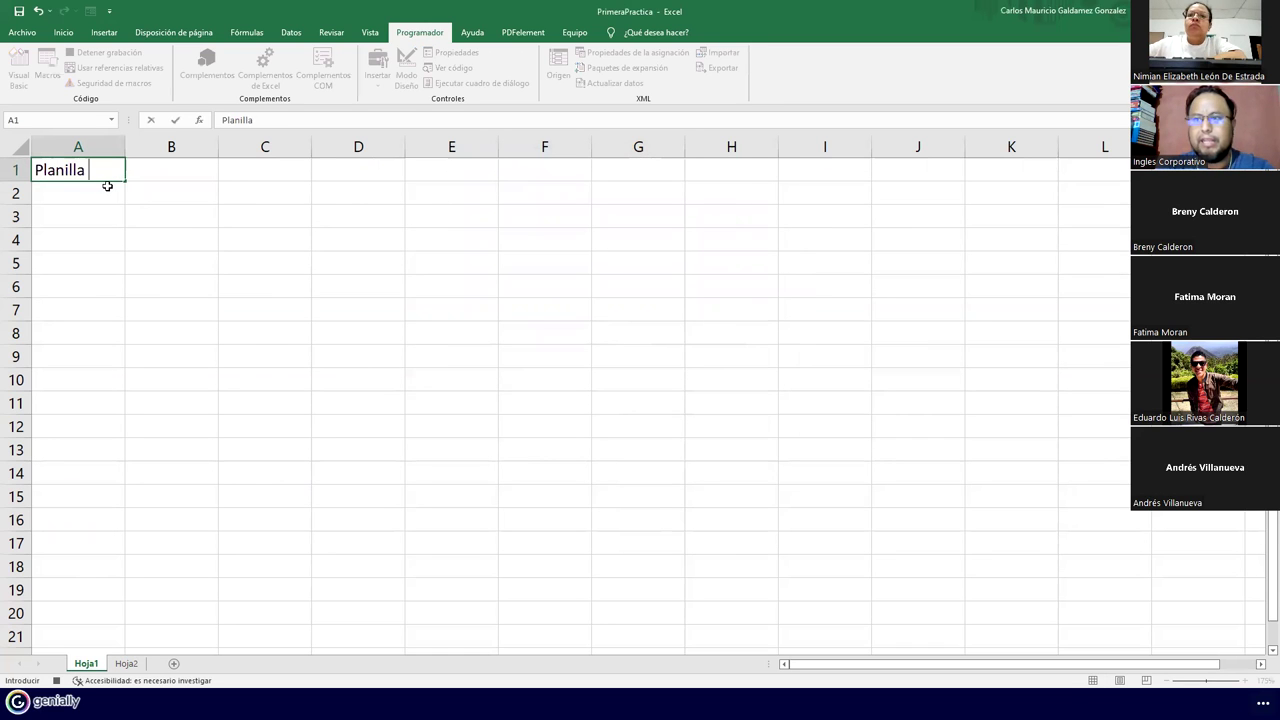
text(de Pagos Basicos)
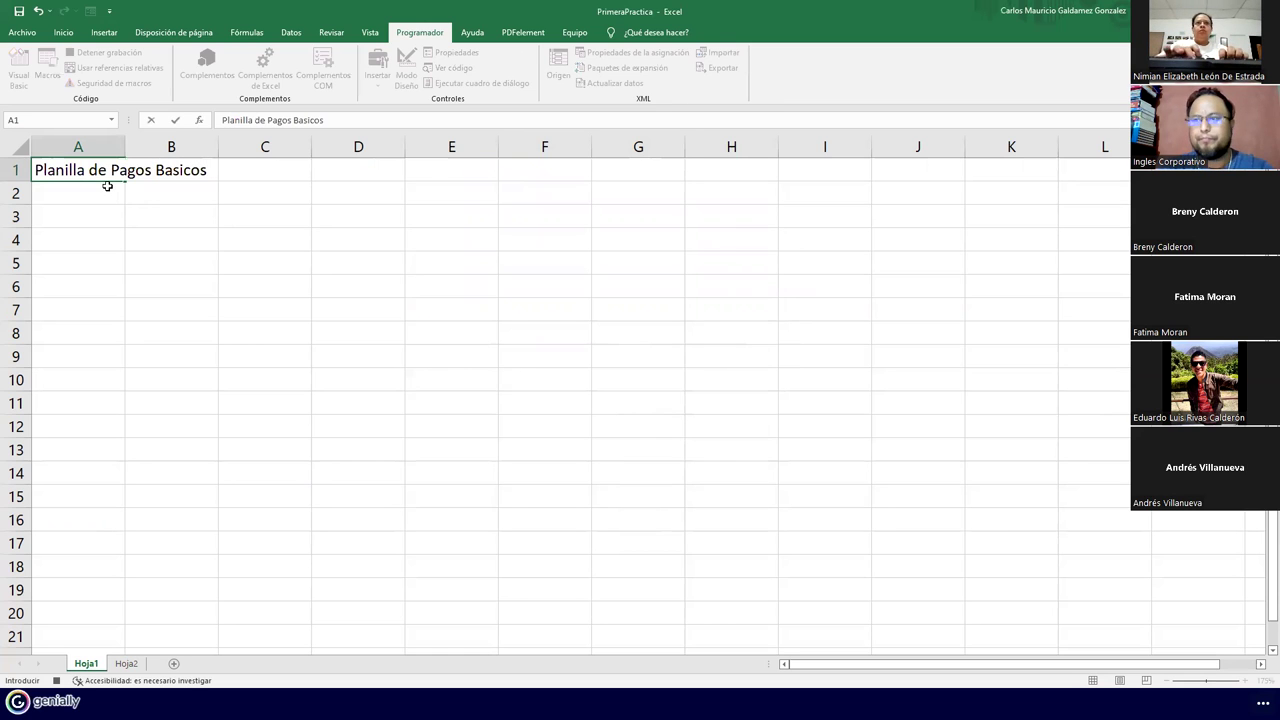
key(Return)
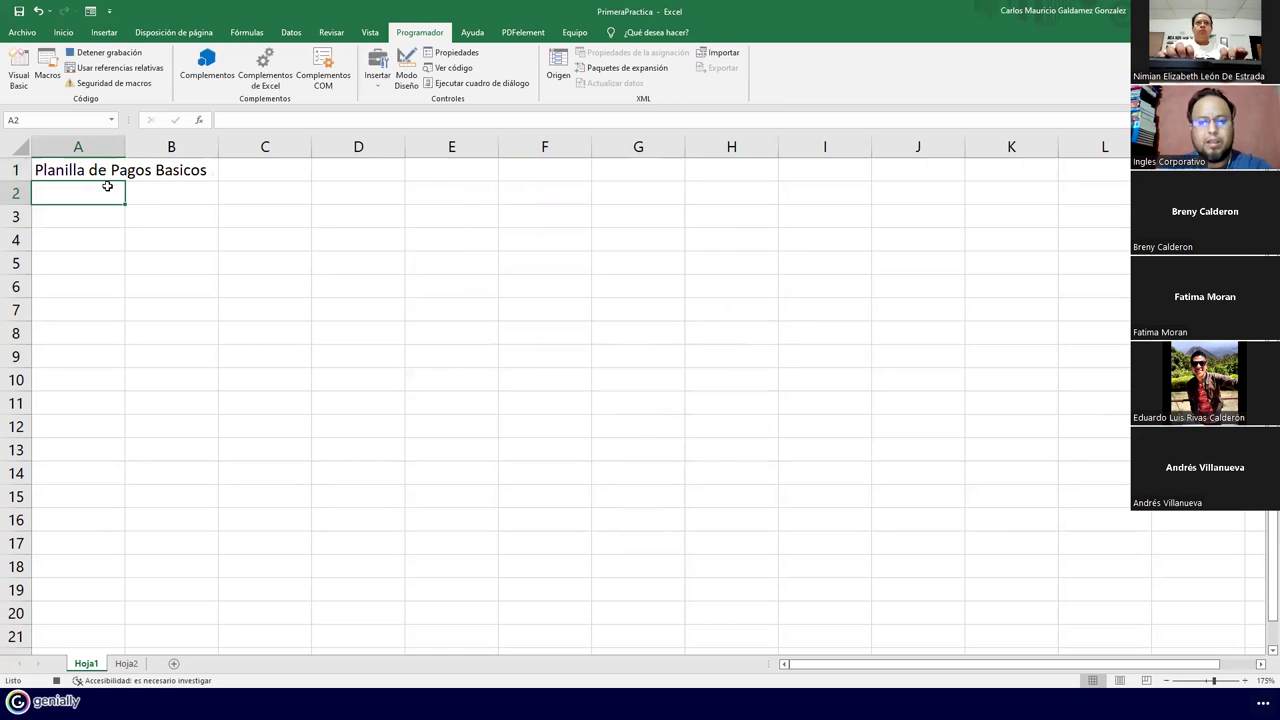
text(#)
key(Tab)
text(Nombre)
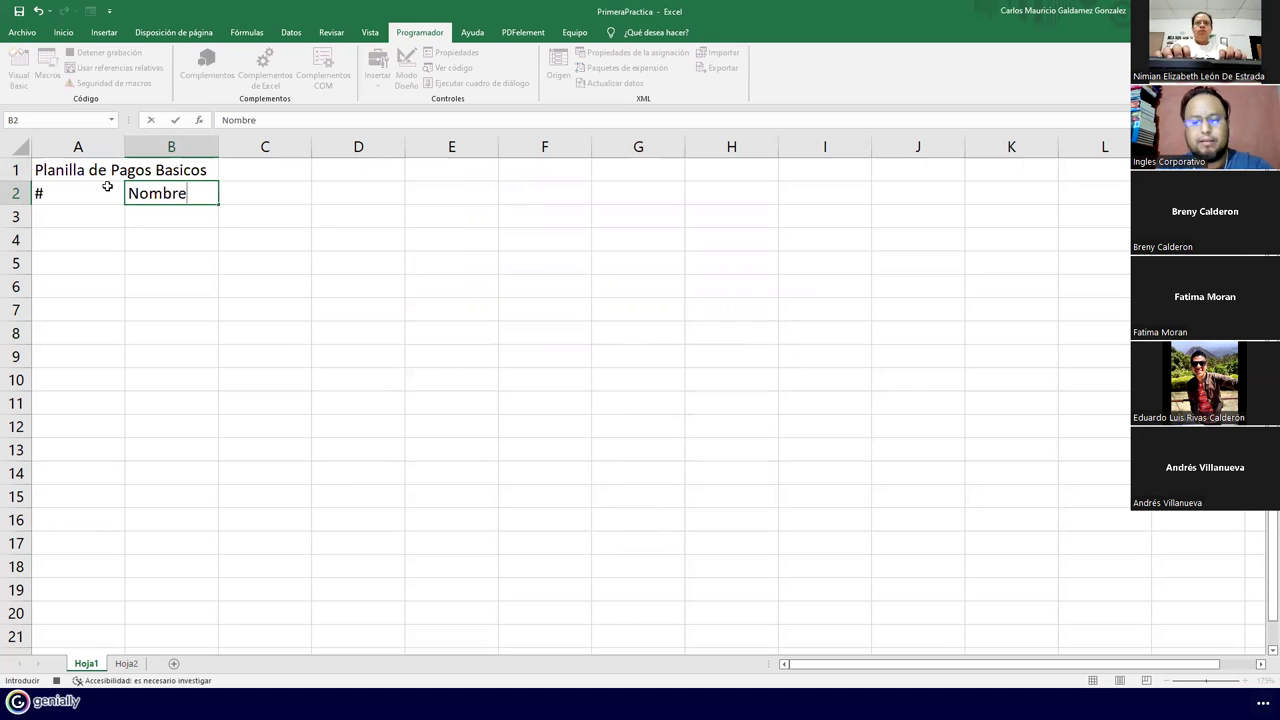
key(Tab)
text(Apellido)
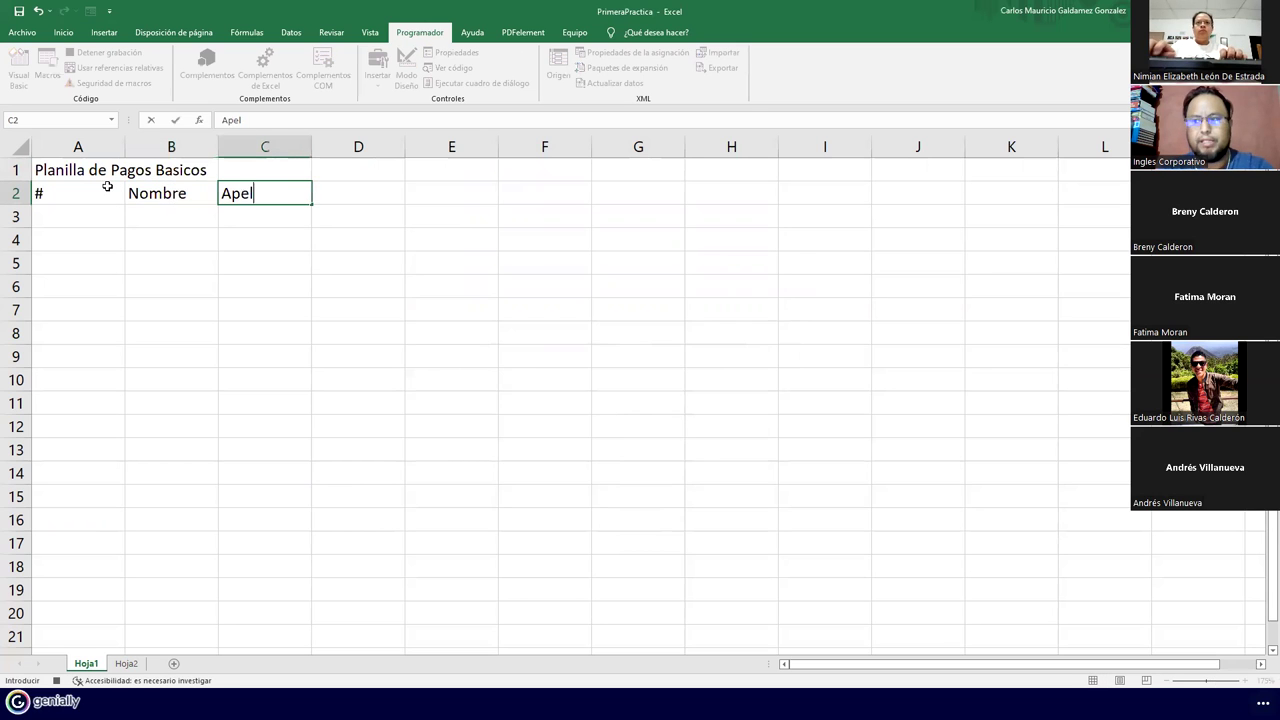
key(Tab)
text(Edad)
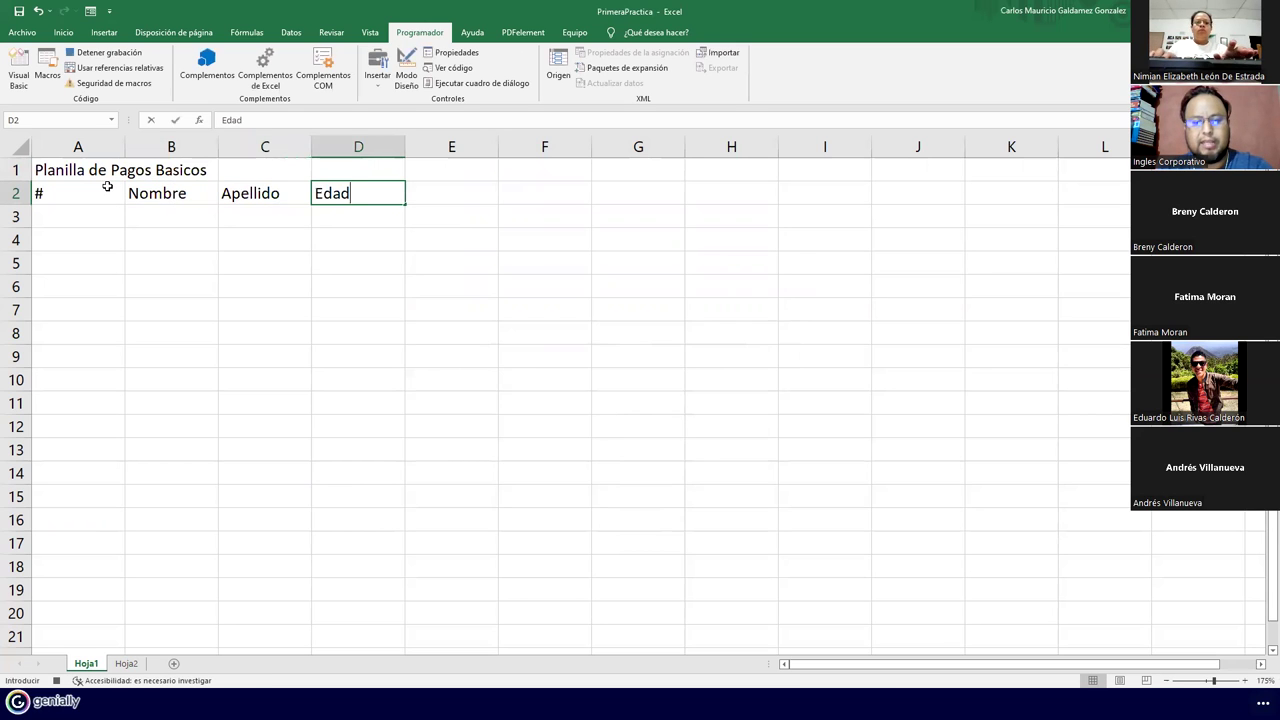
key(Tab)
text(Sueldo)
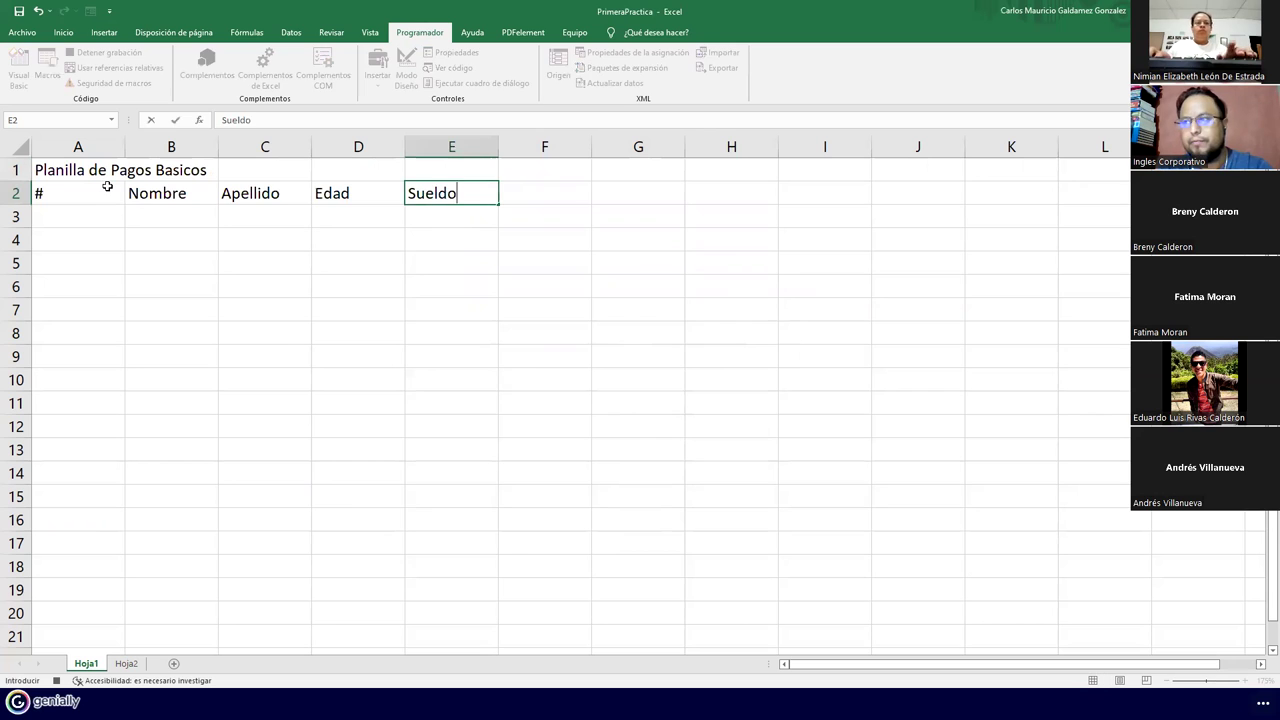
key(Tab)
Add headers ISSS, AFP, FSV, RENTA, Total Descuentos and Sueldo Neto in F2:K2
text(ISSS)
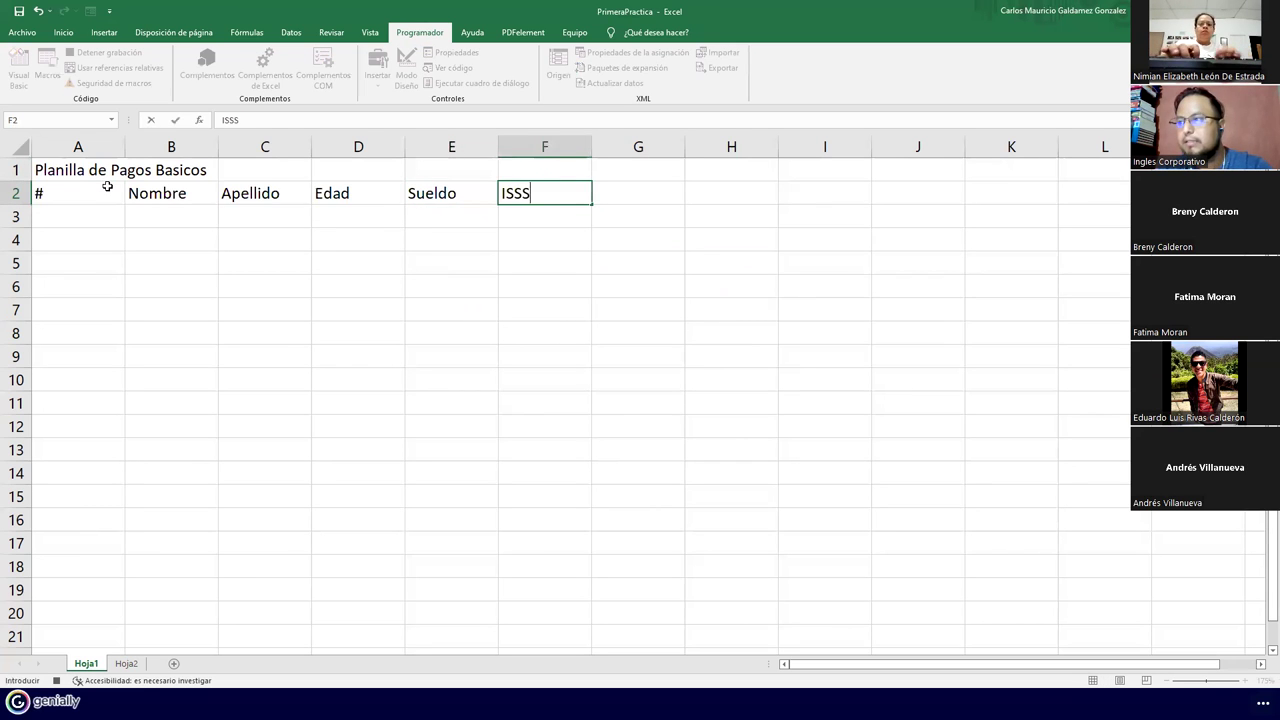
key(Tab)
text(AFP)
key(Tab)
text(FSV)
key(Tab)
text(RENTA)
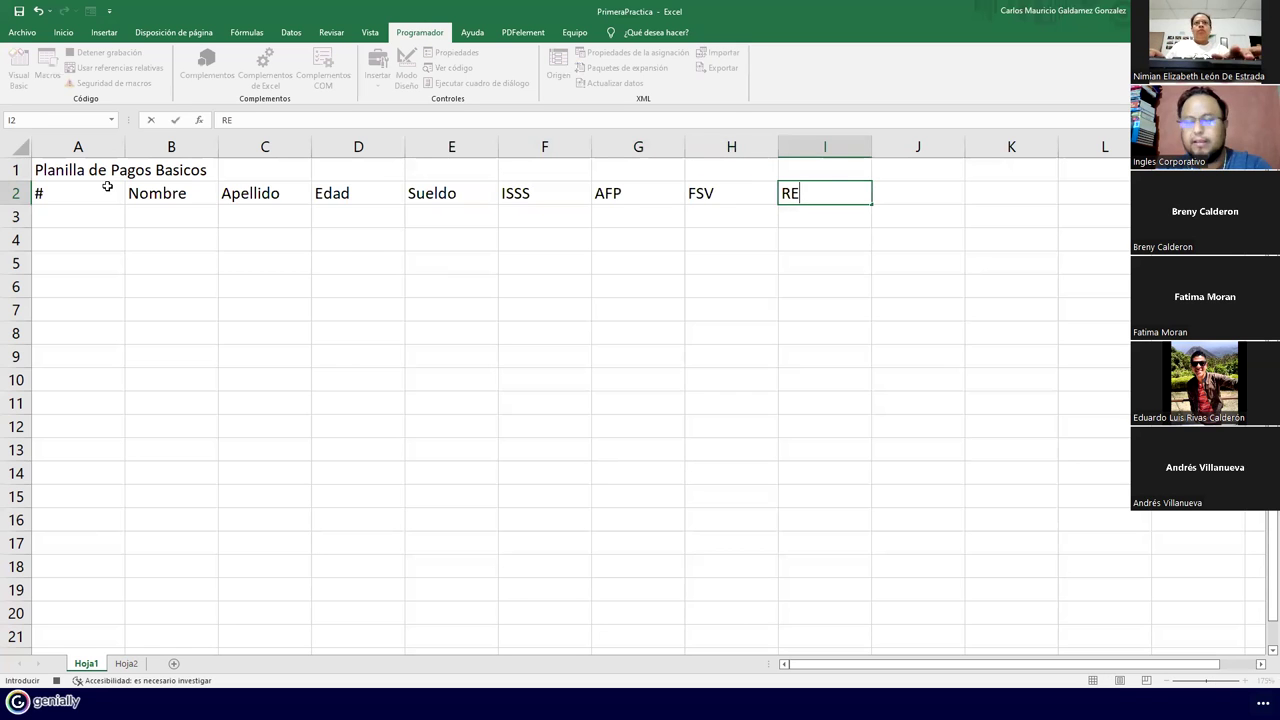
key(Tab)
text(Su)
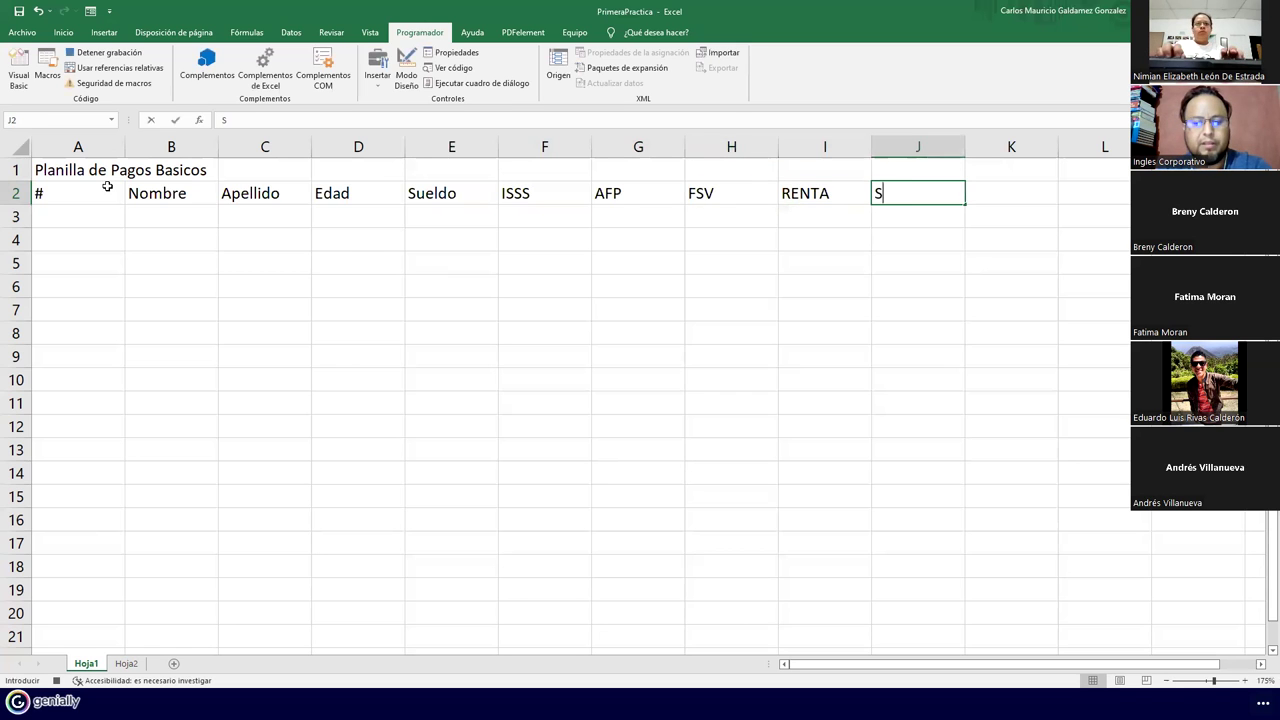
key(BackSpace)
key(BackSpace)
text(Total)
key(BackSpace)
key(BackSpace)
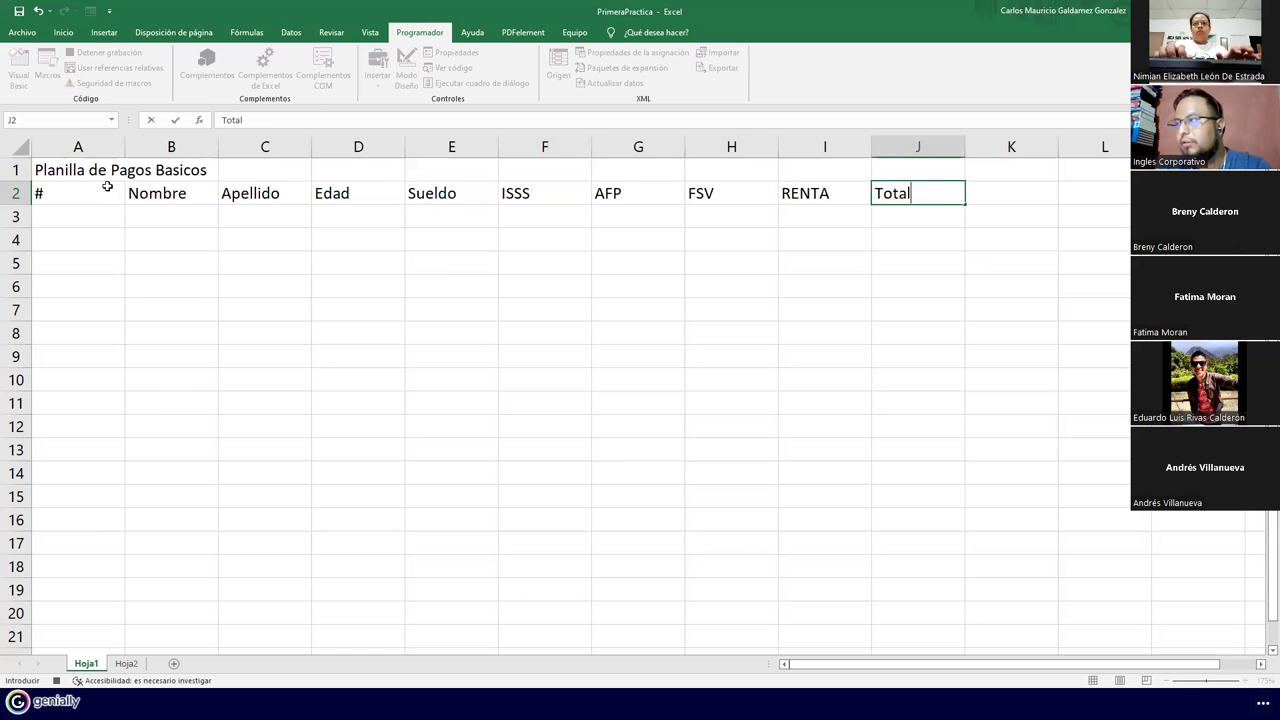
text(Descuentos)
key(BackSpace)
text(os)
key(Tab)
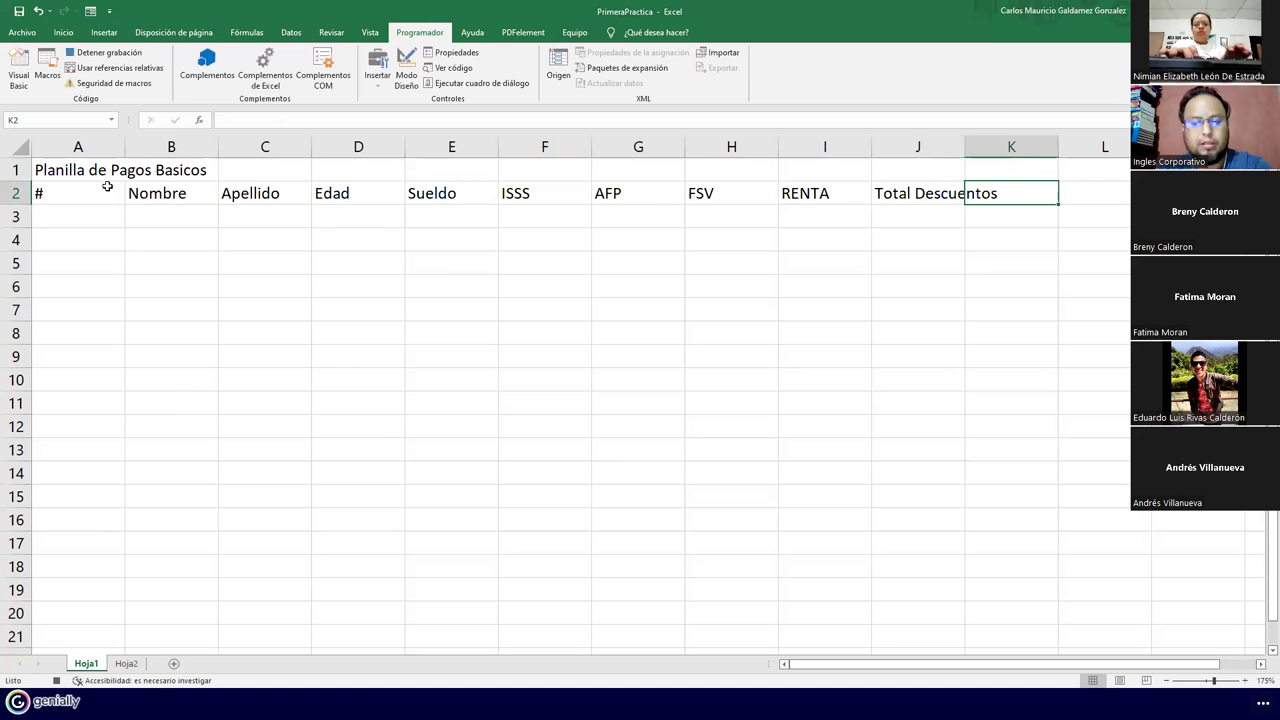
text(Sueldo Neto)
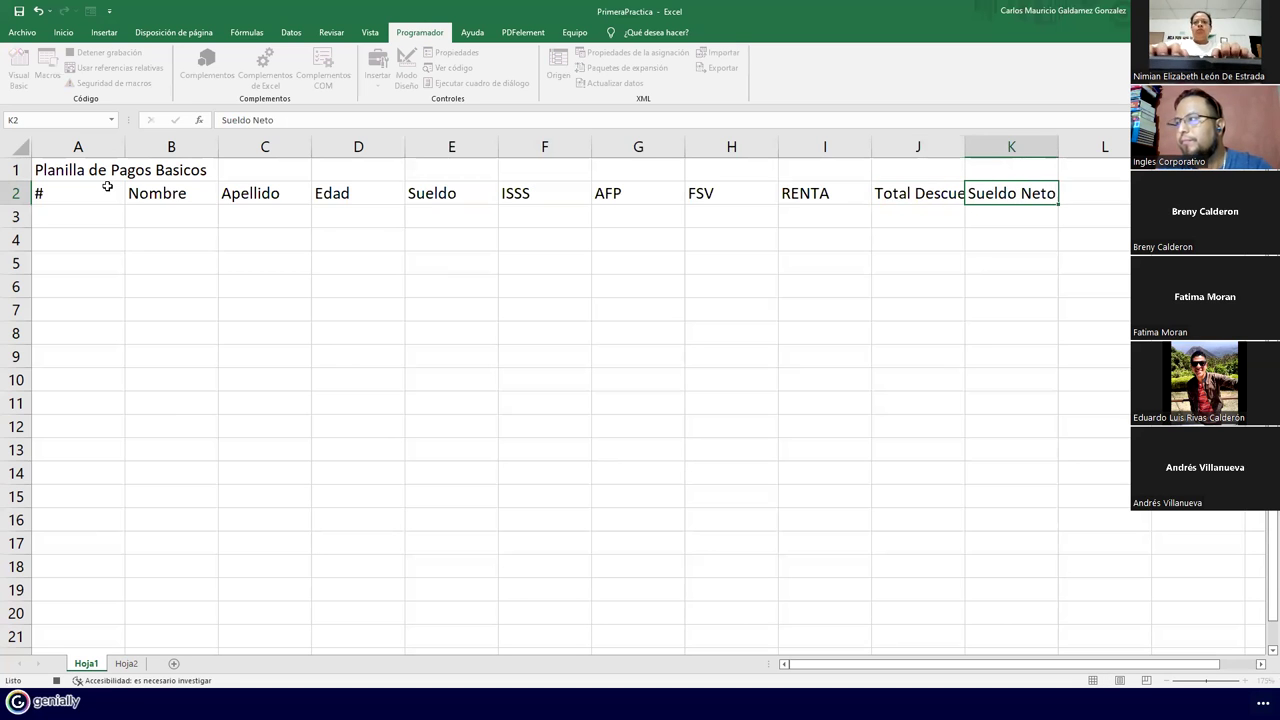
key(Return)
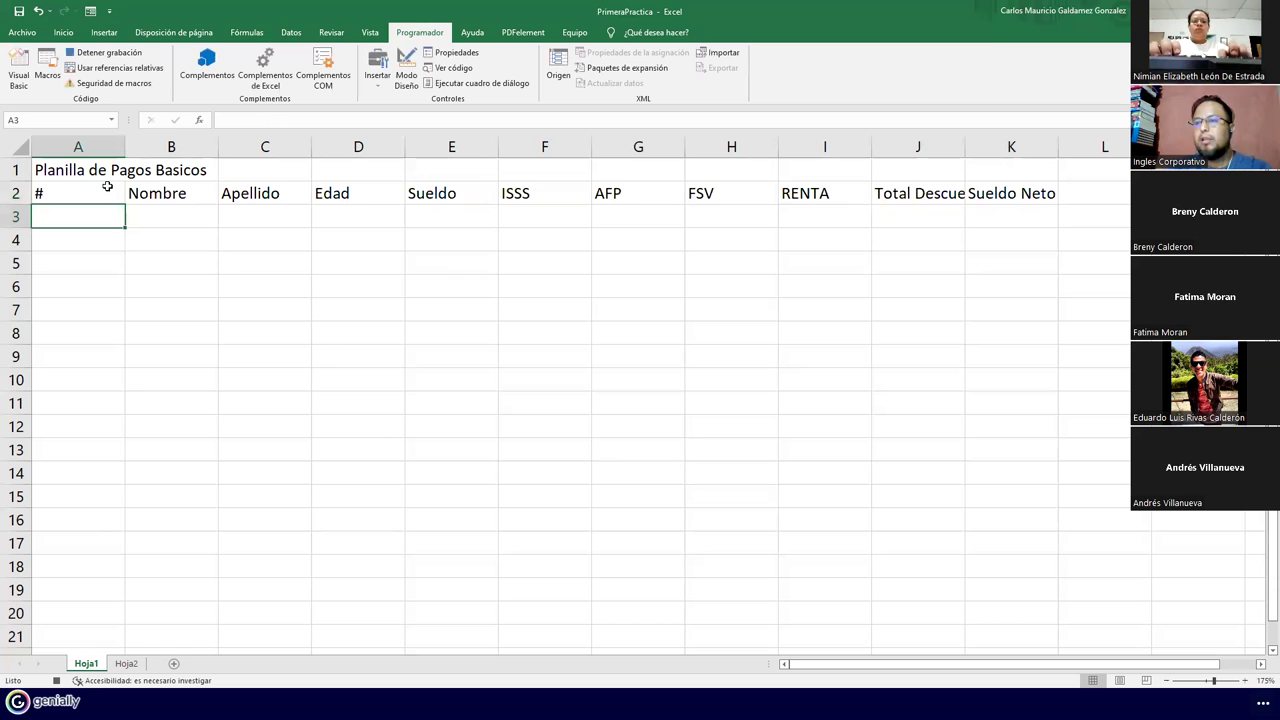
Insert a row above the headers and make the title merged across A1:K1, size 22, bold
right_click(18, 195)
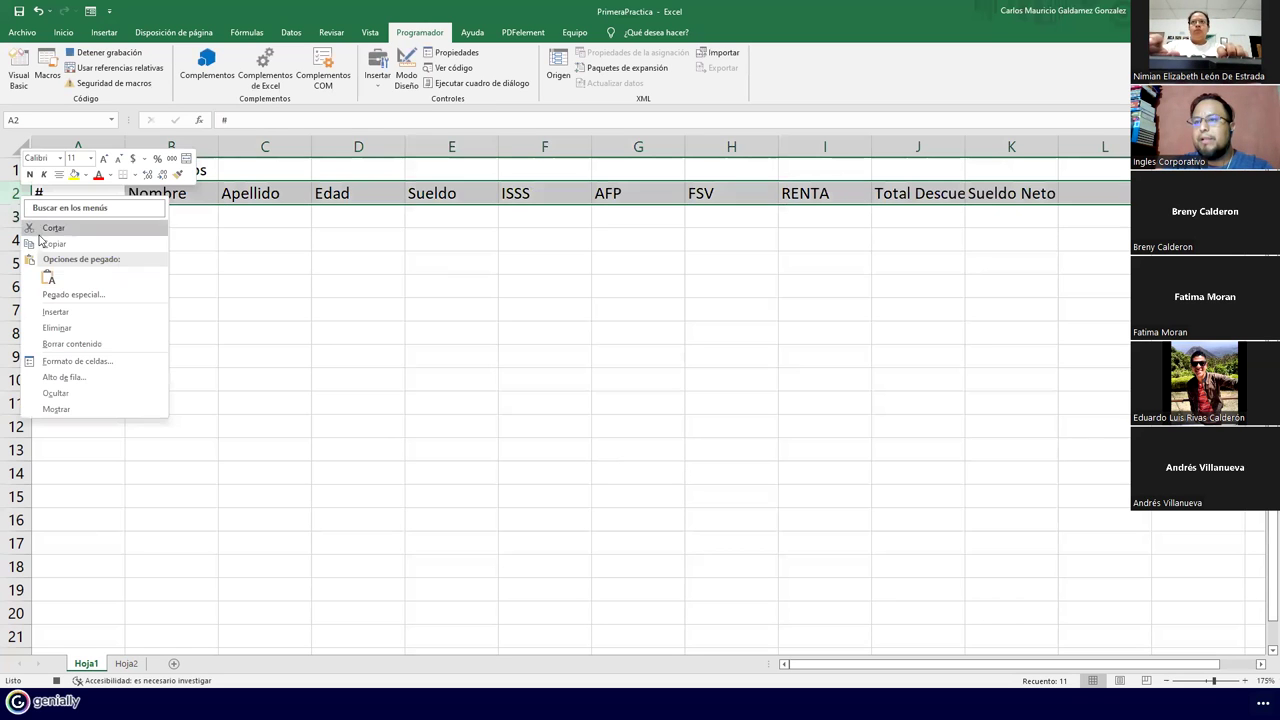
click(55, 311)
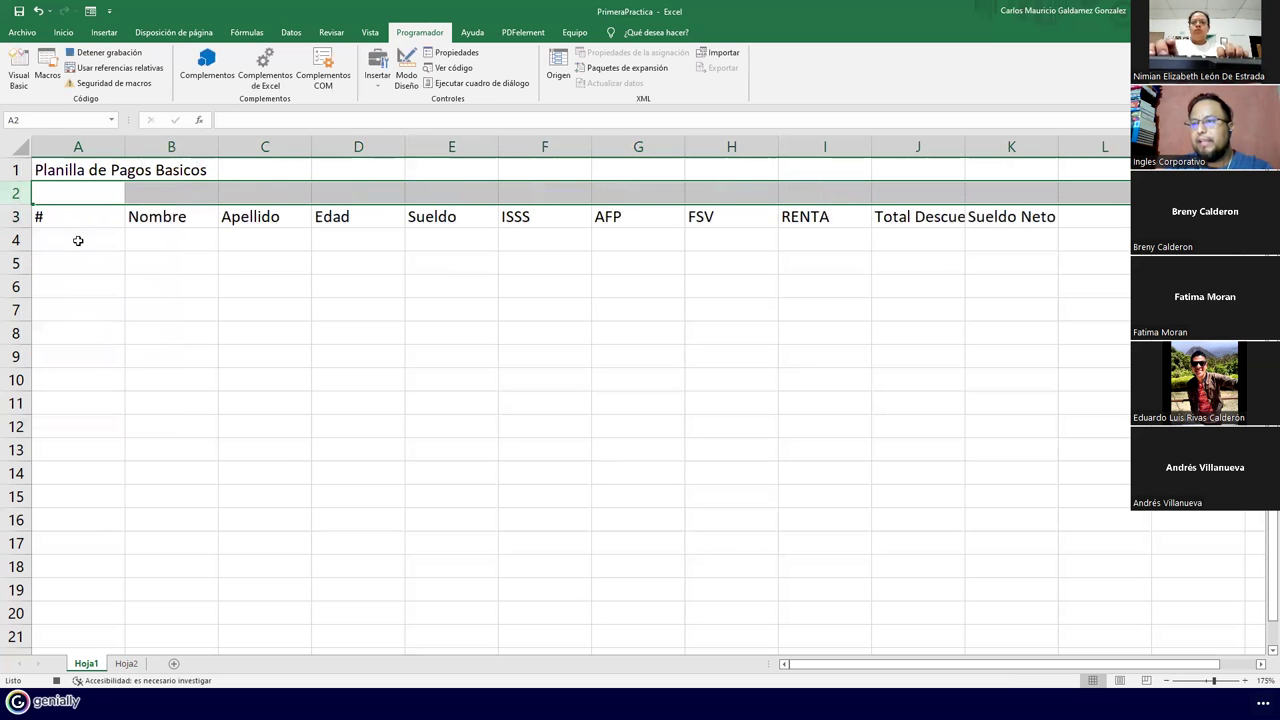
drag(94, 172, 980, 168)
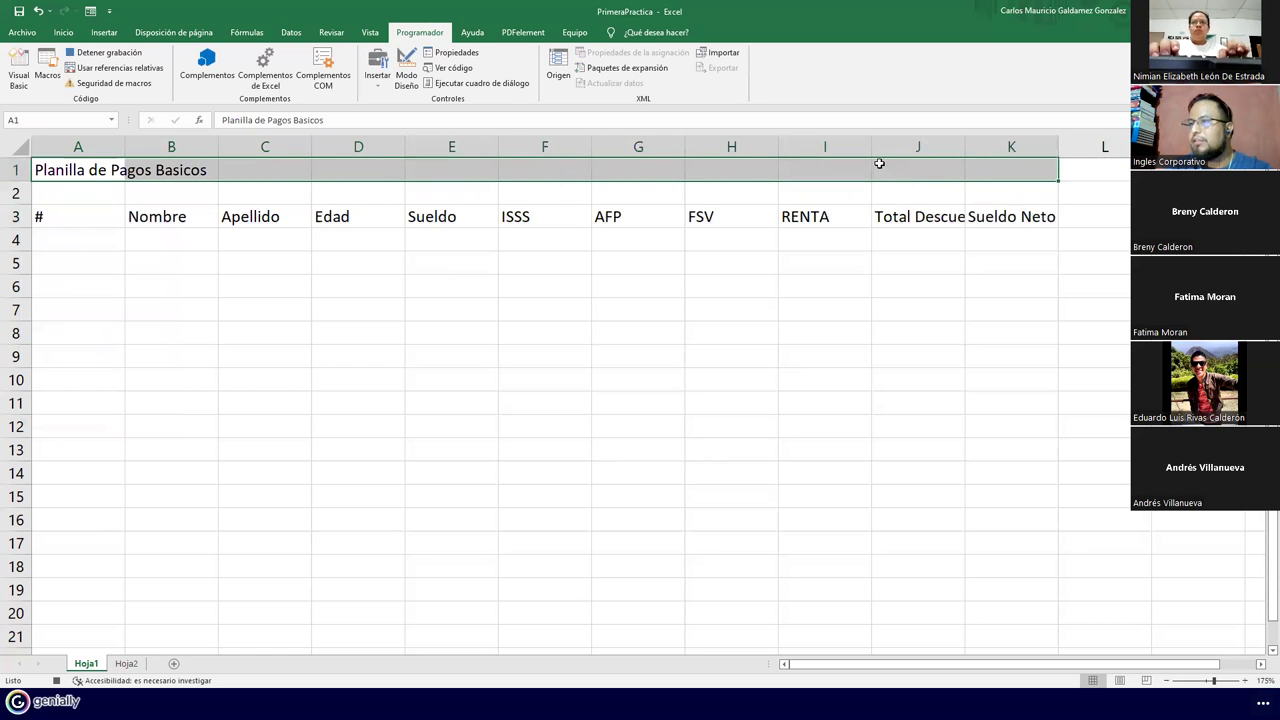
click(66, 33)
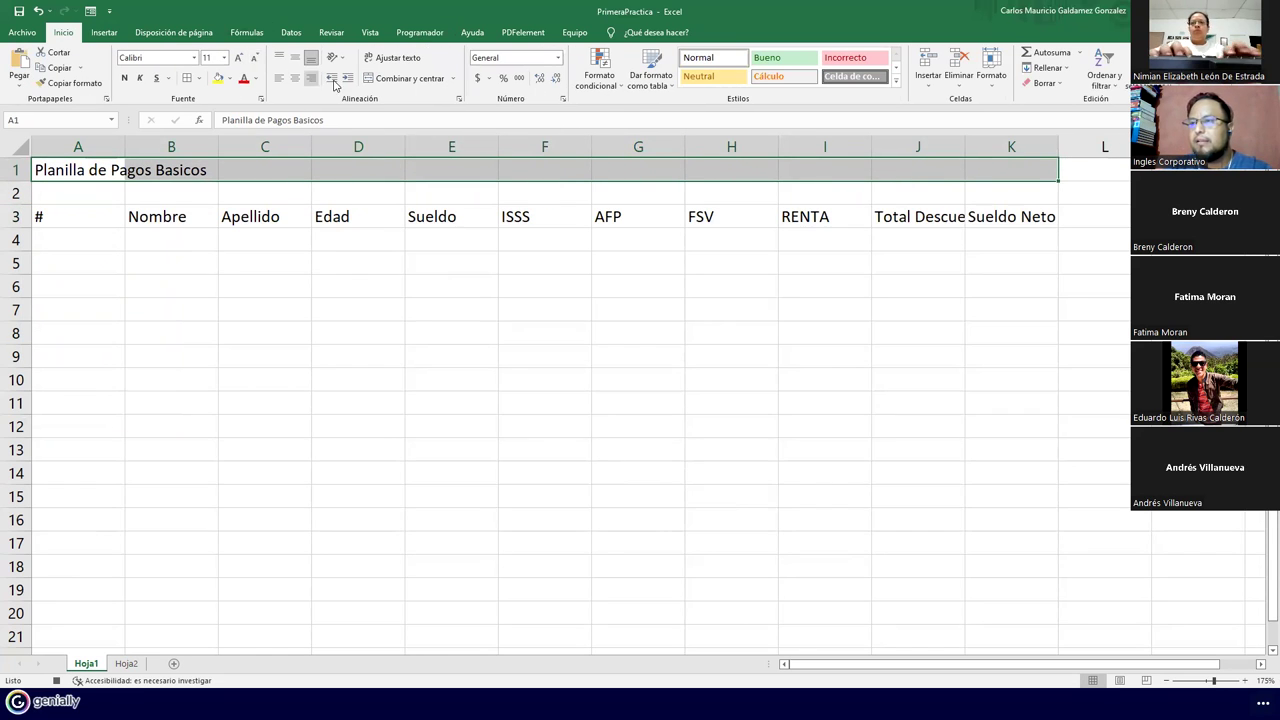
click(379, 82)
click(280, 78)
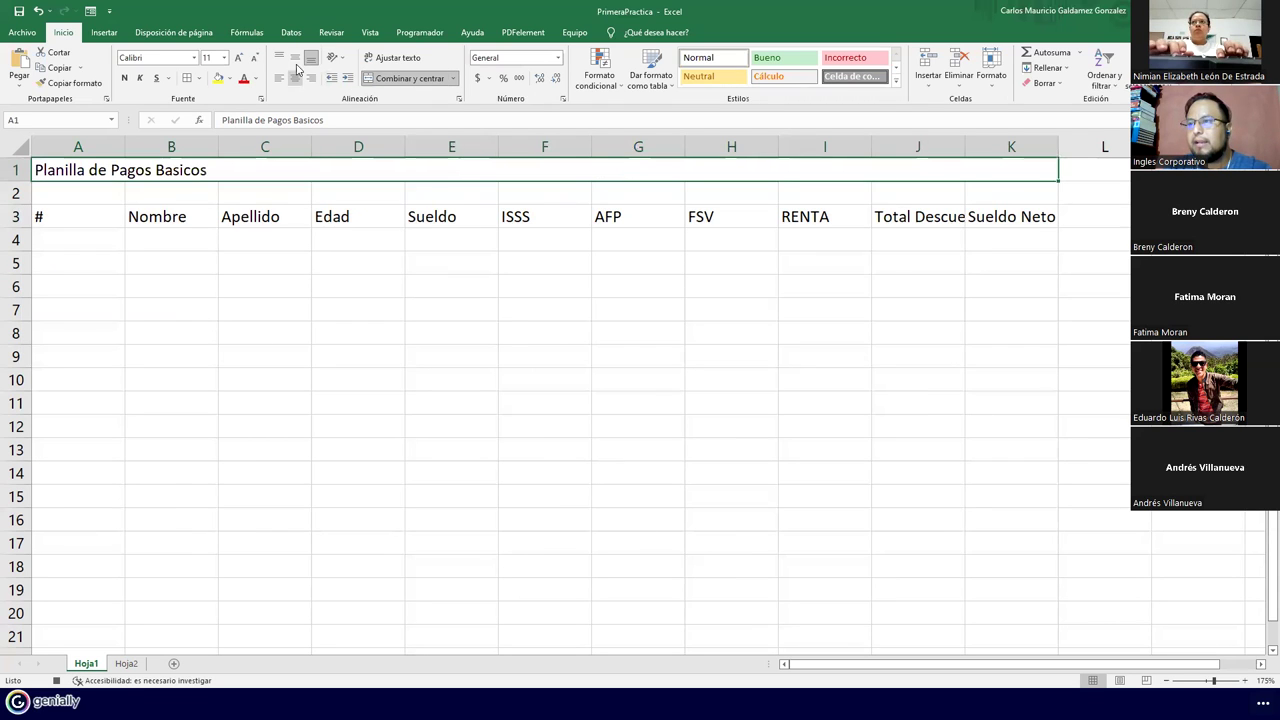
click(295, 78)
click(239, 58)
click(239, 58)
click(239, 58)
click(239, 58)
click(239, 58)
click(239, 58)
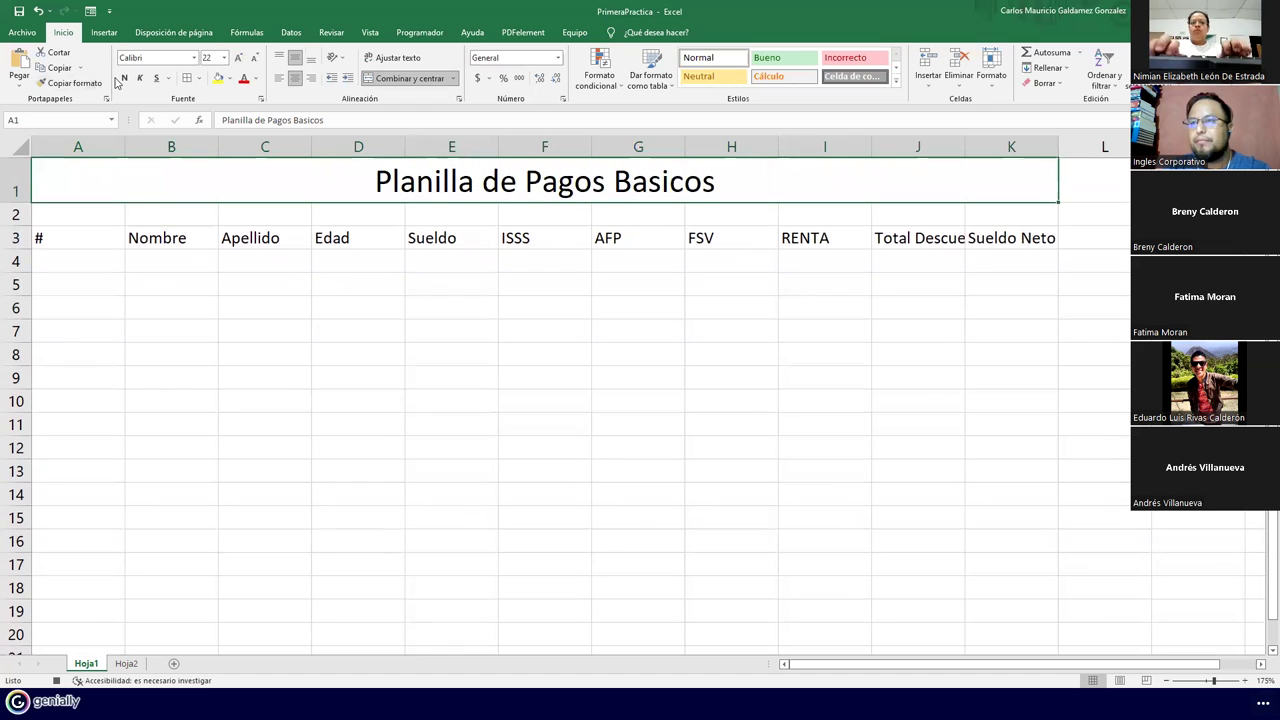
click(124, 78)
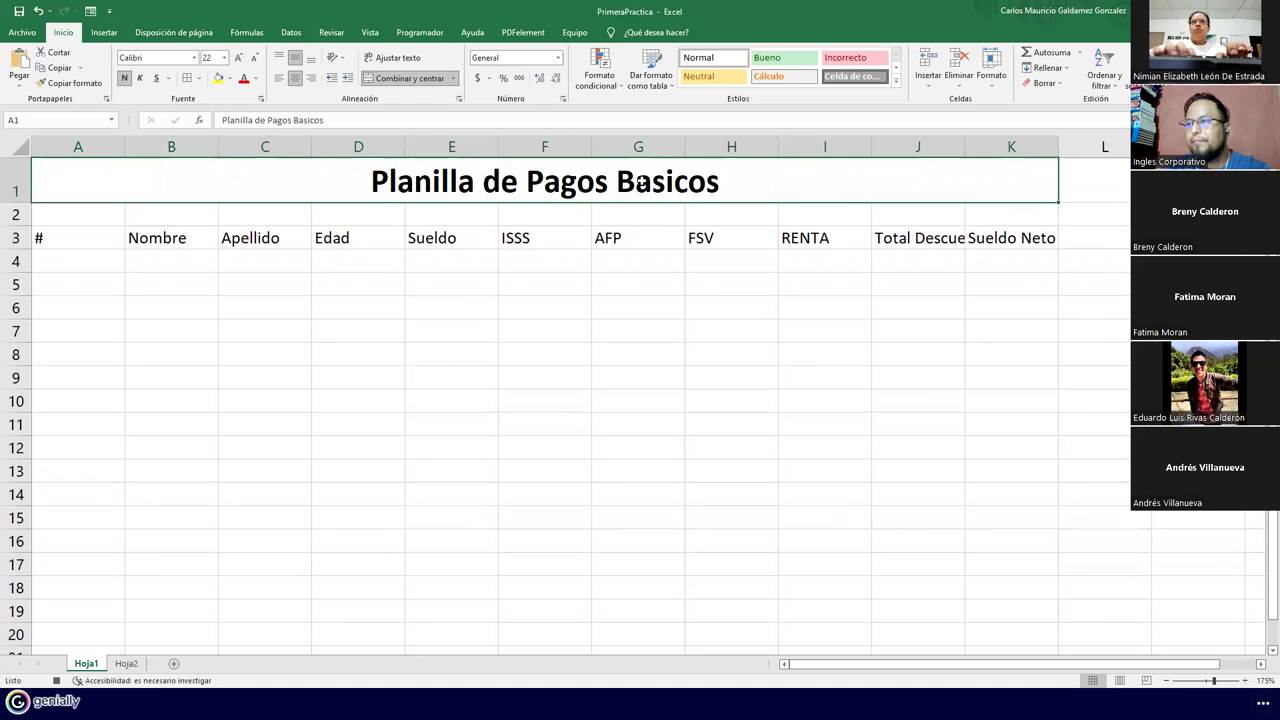
Resize column A, number A4:A5 as 1 and 2, and wrap the row 3 headers
double_click(125, 147)
drag(45, 146, 73, 149)
click(58, 256)
text(1)
key(Return)
text(2)
key(Return)
drag(57, 257, 61, 488)
drag(945, 240, 46, 241)
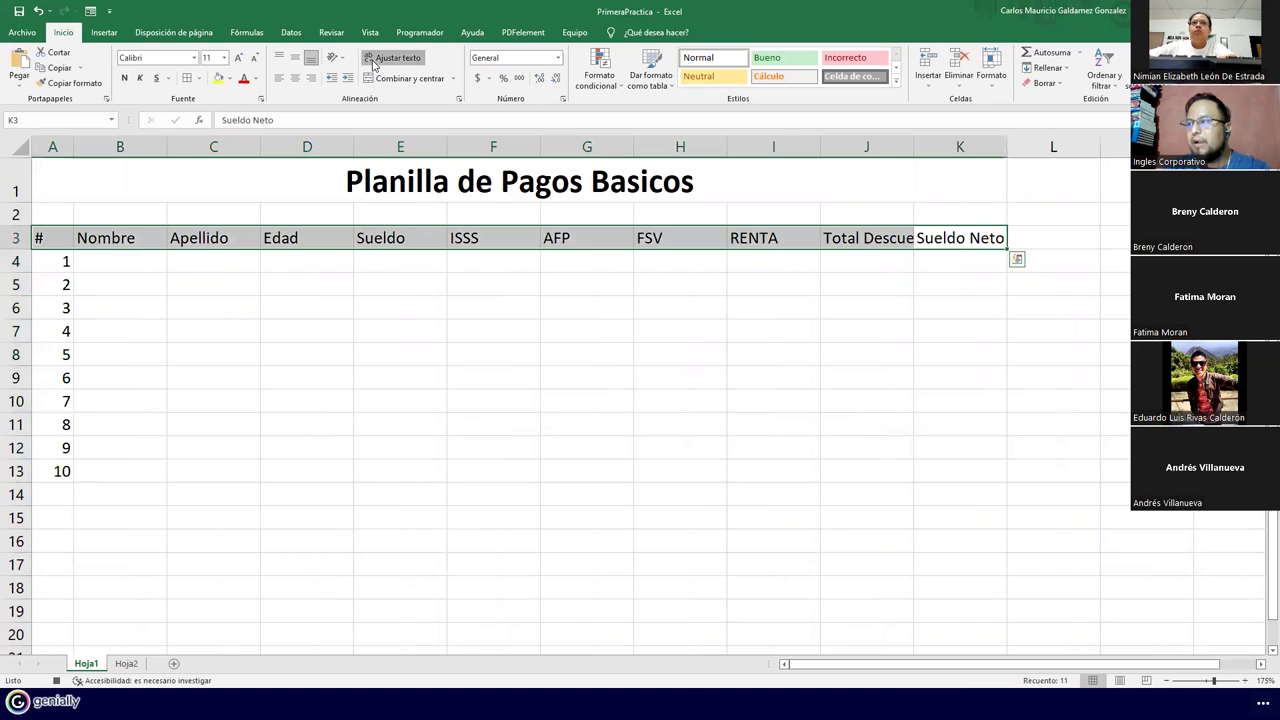
click(375, 60)
Centre the row 3 headers horizontally and vertically and make them bold
click(295, 78)
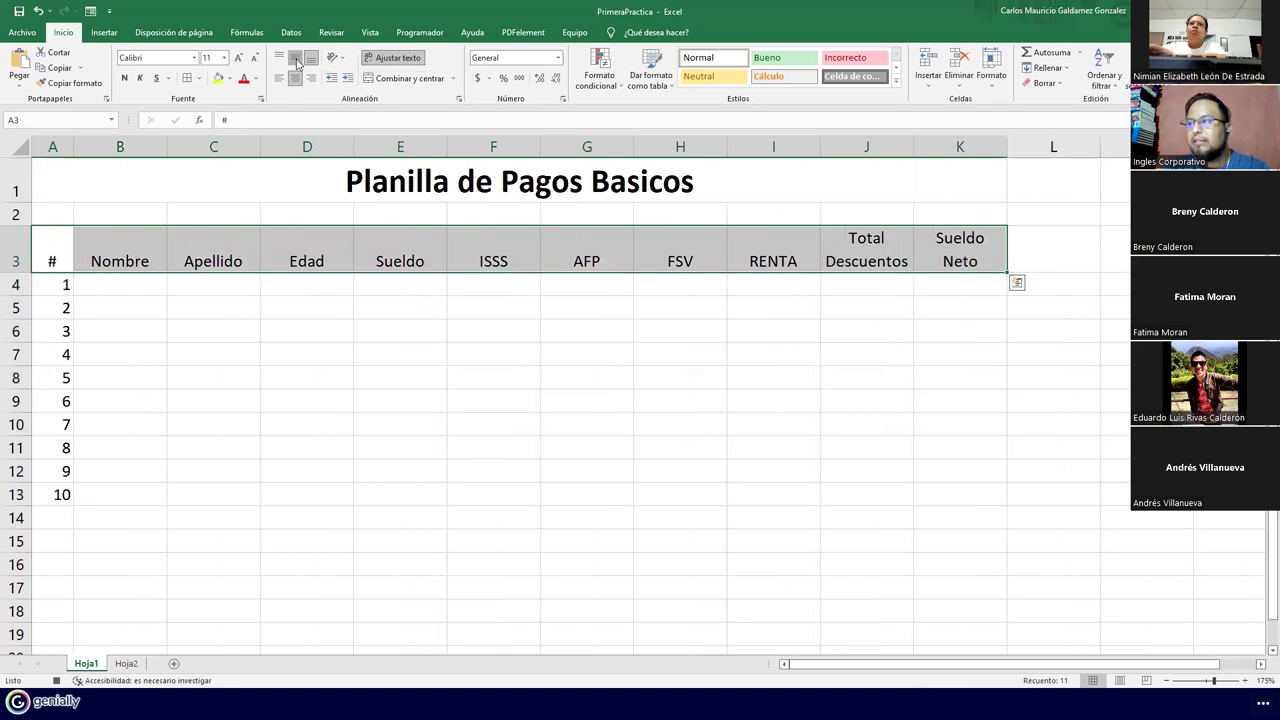
click(295, 57)
click(124, 78)
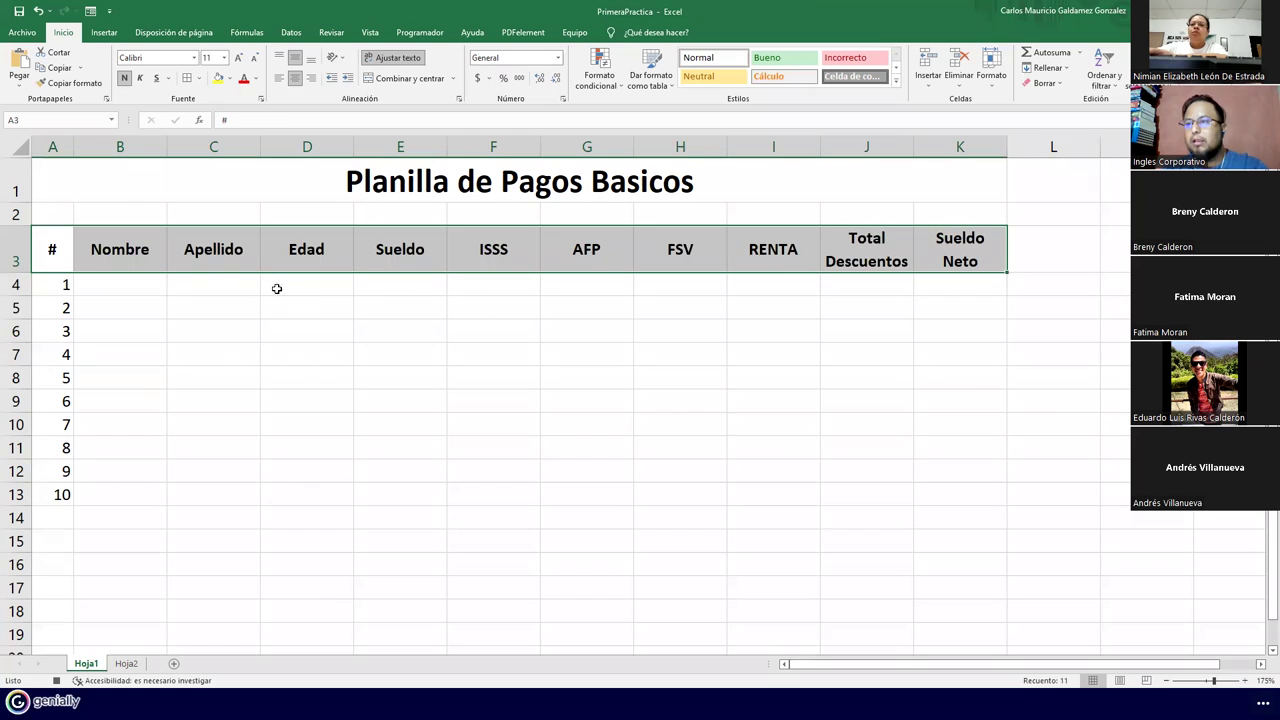
Format A3:K13 as a table with headers using the orange table style
click(120, 263)
drag(62, 248, 930, 500)
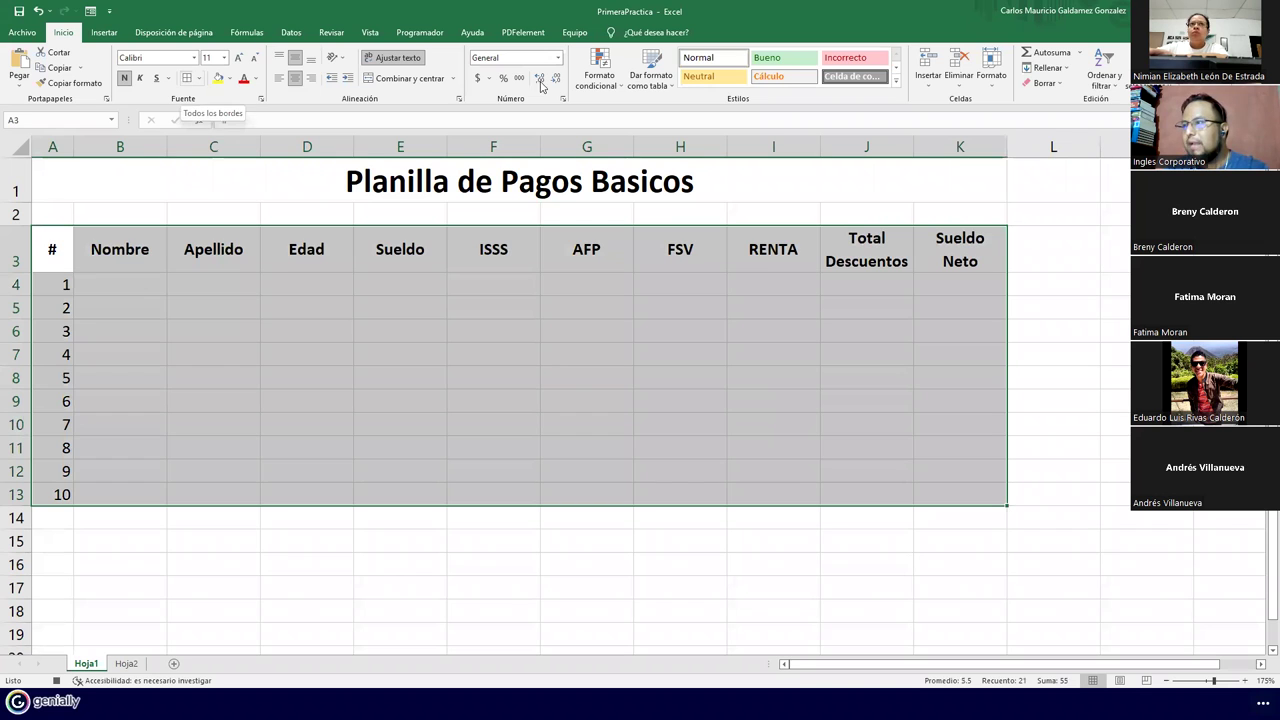
click(665, 85)
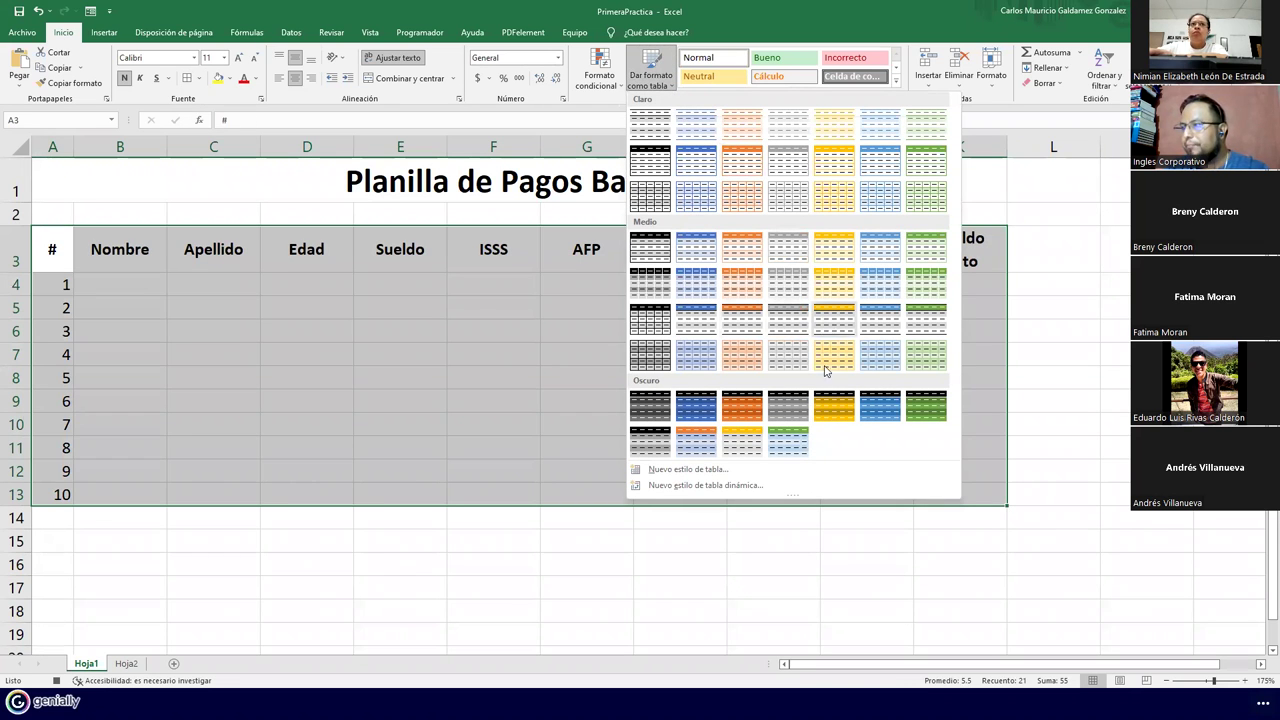
click(834, 318)
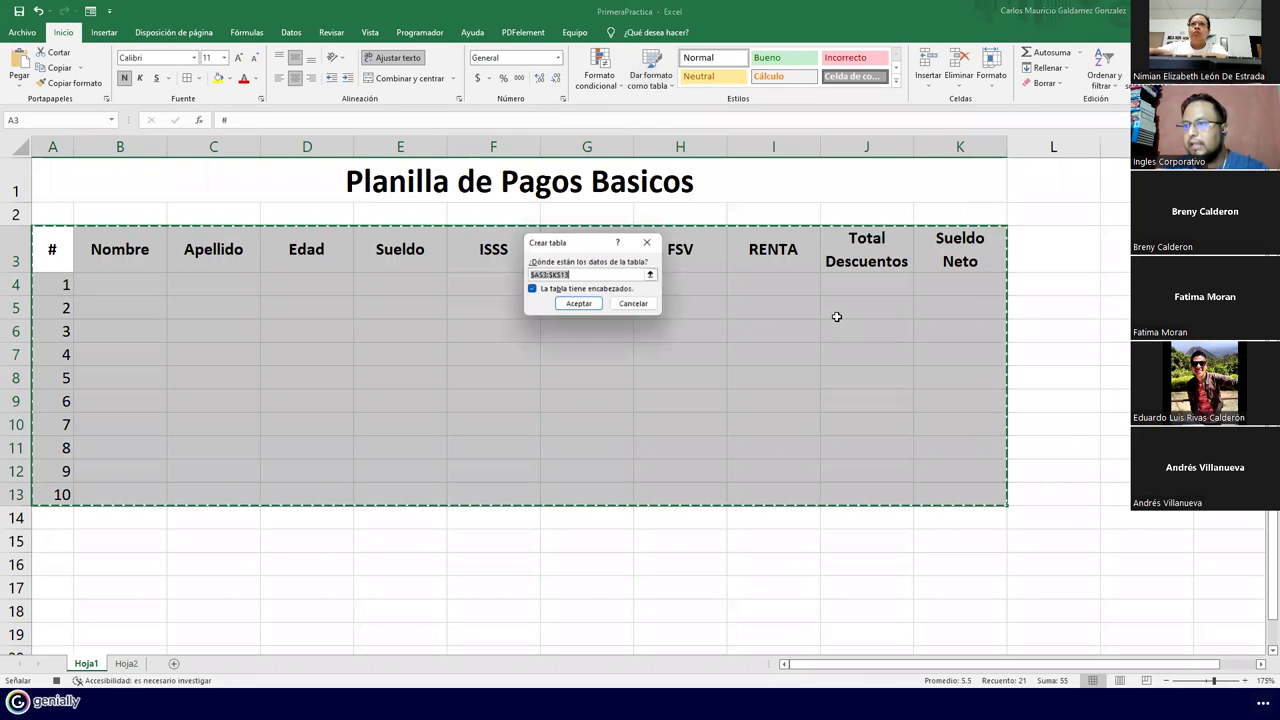
click(576, 305)
click(526, 354)
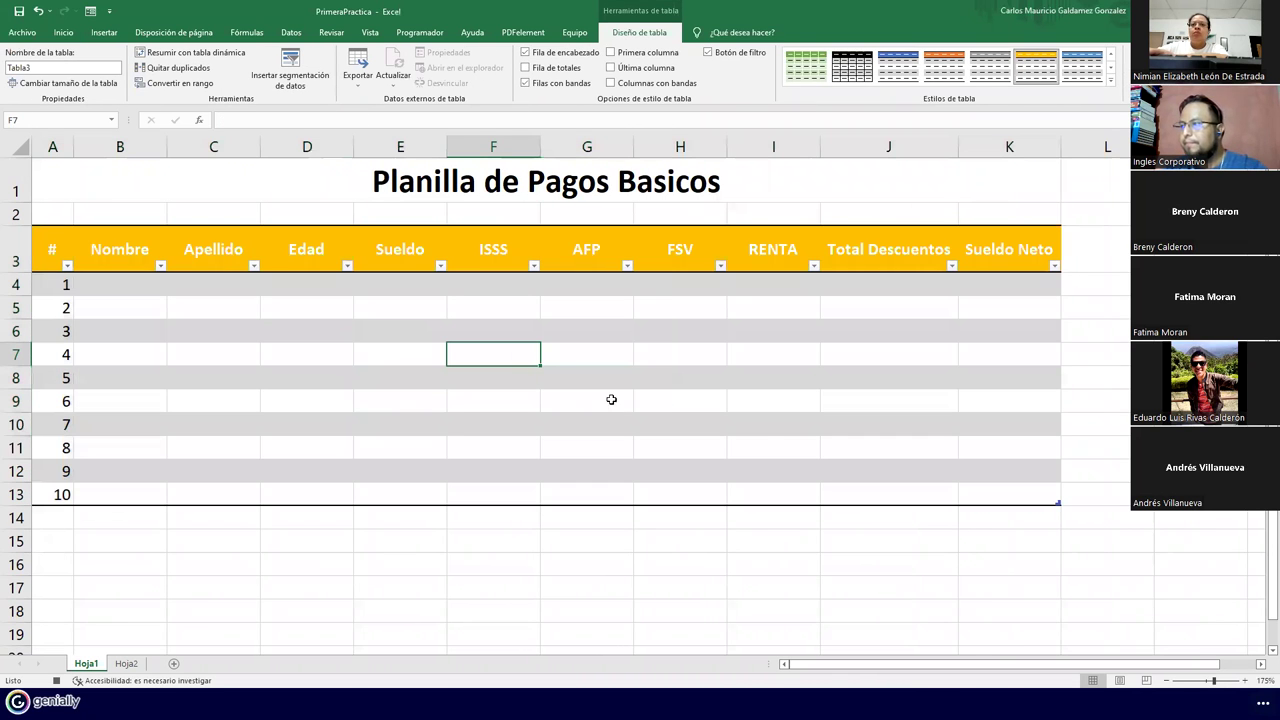
click(504, 291)
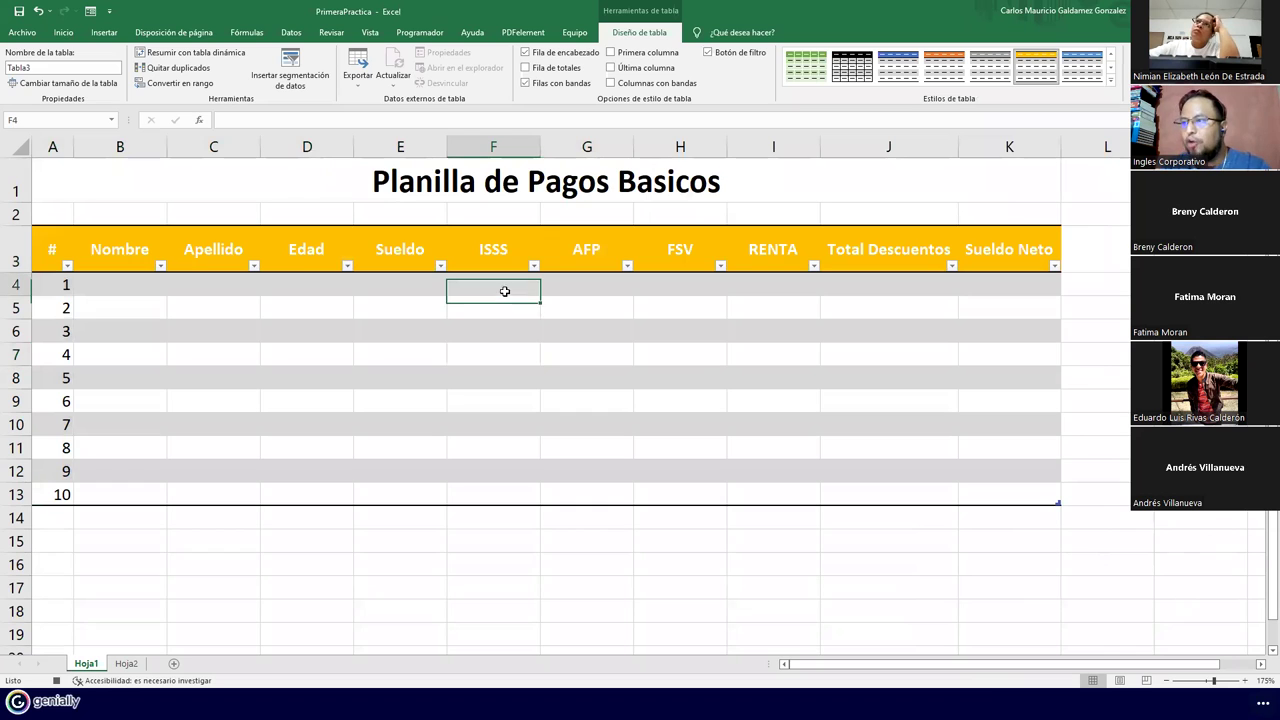
text(=)
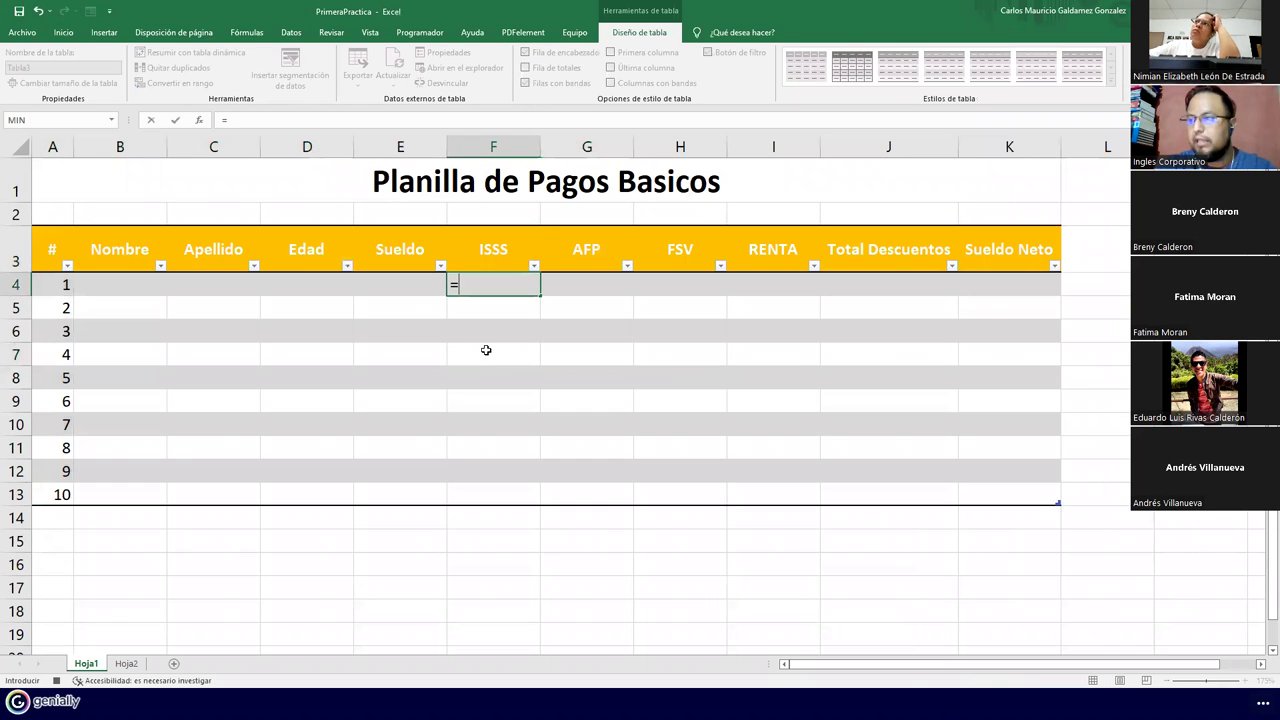
key(Left)
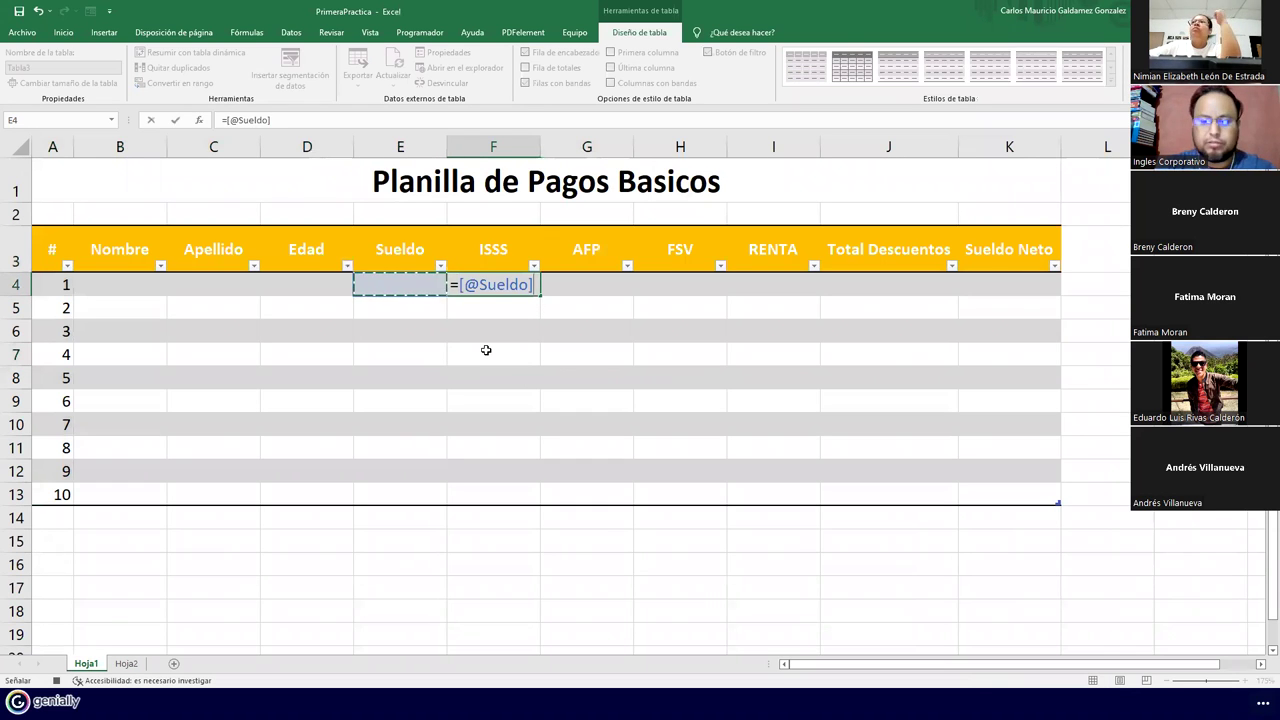
text(*3%)
key(Tab)
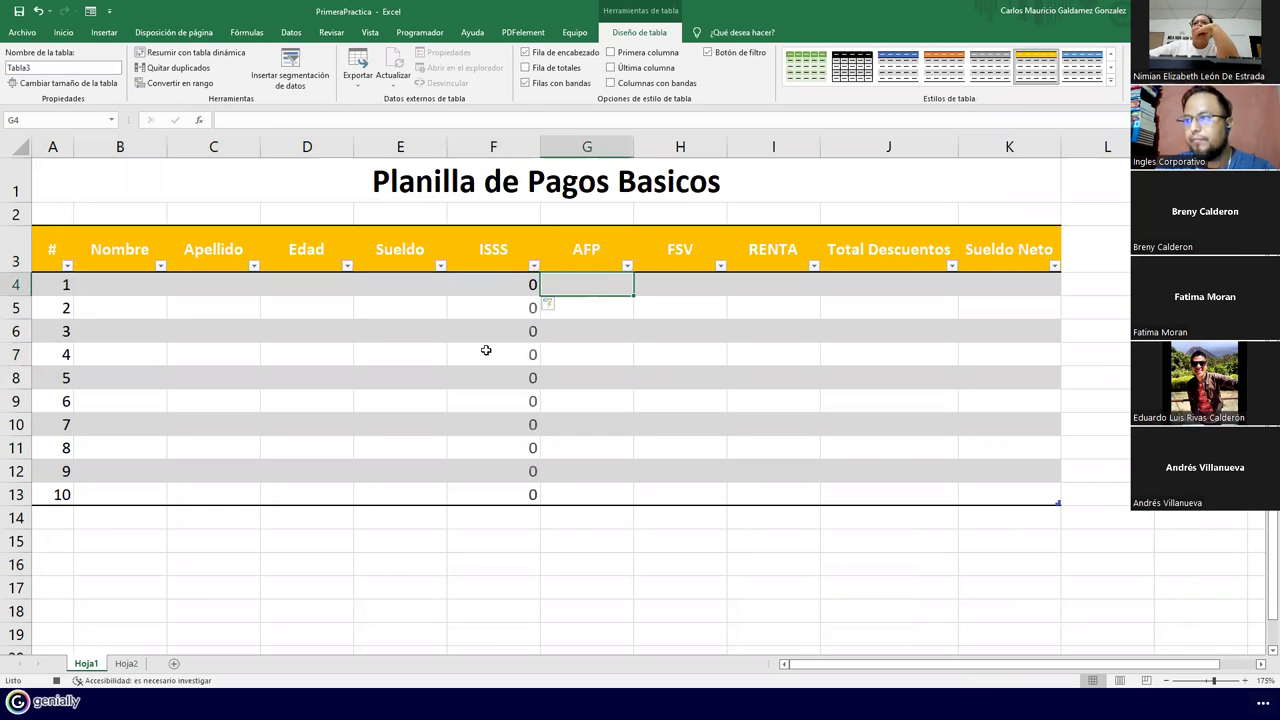
Apply Contabilidad number format to the Sueldo and deduction/salary columns
drag(493, 285, 960, 488)
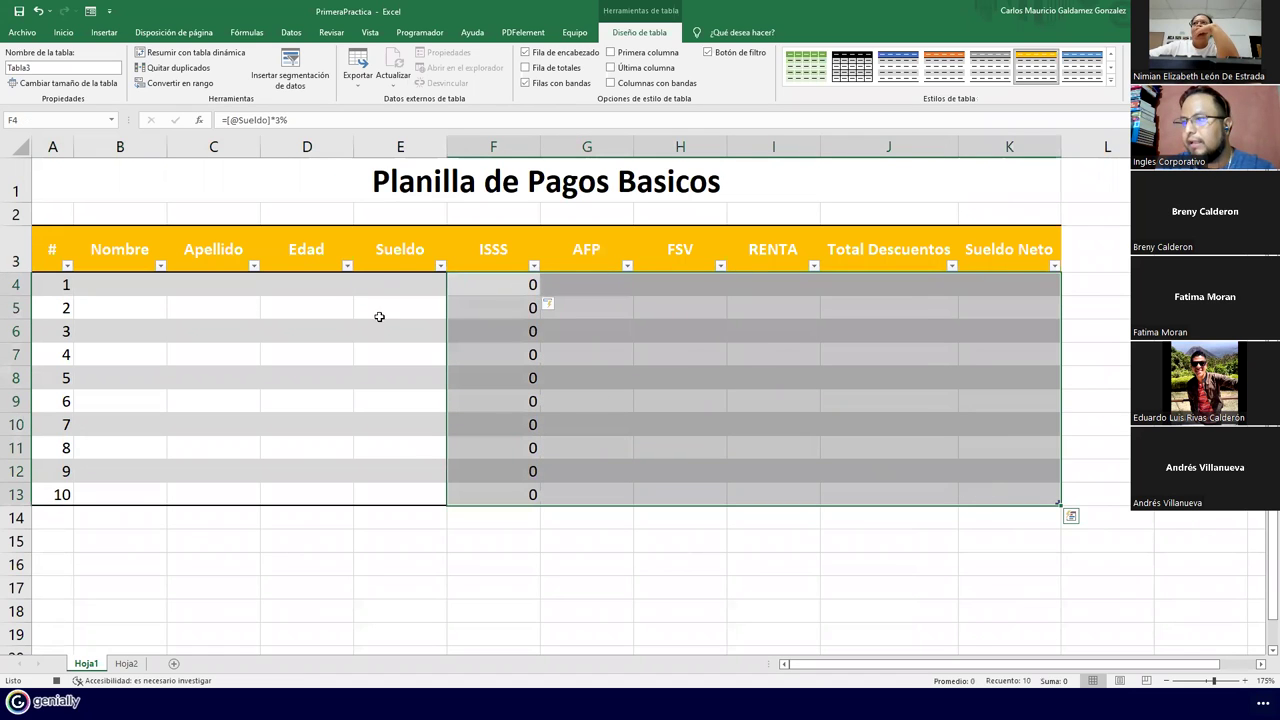
drag(384, 284, 401, 493)
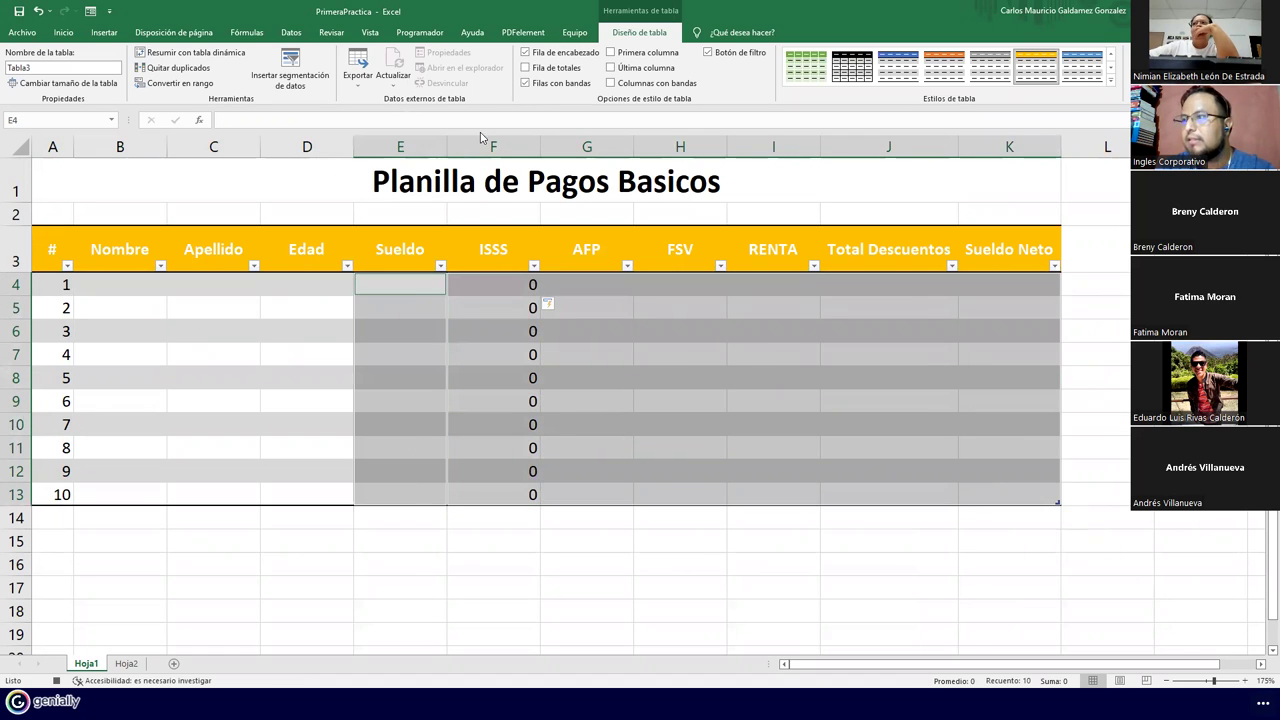
click(62, 33)
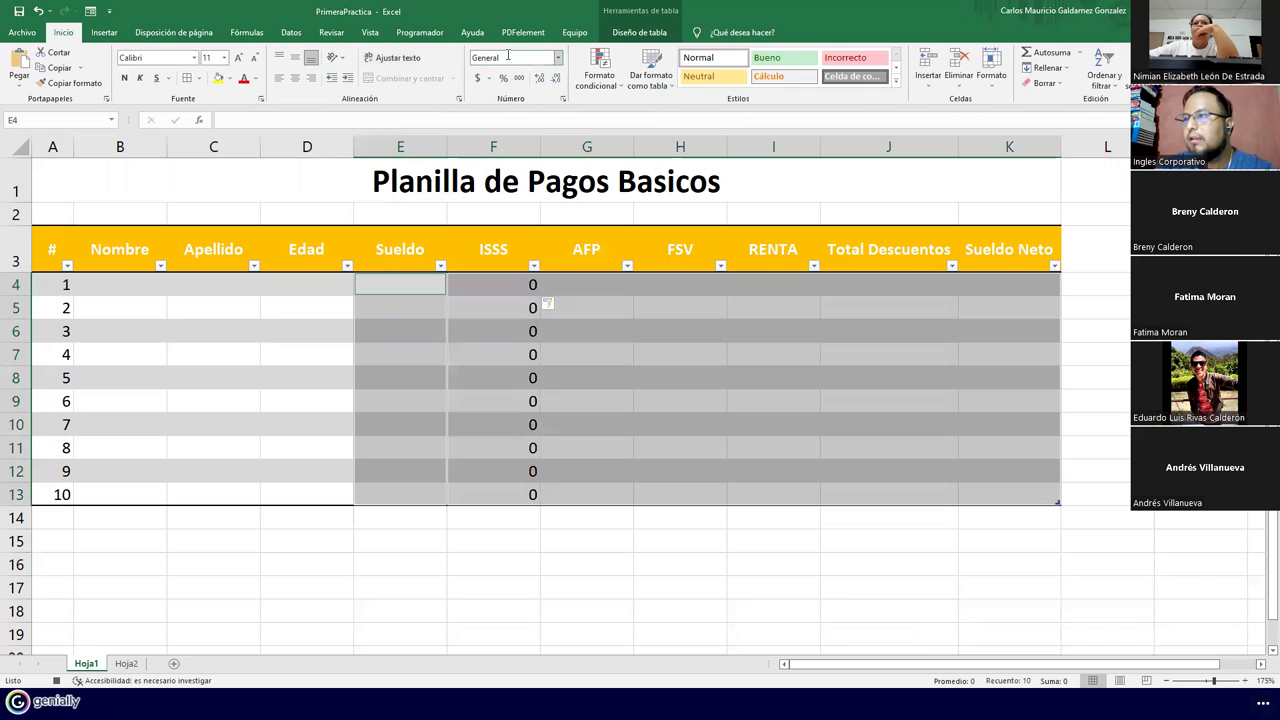
click(558, 58)
click(545, 168)
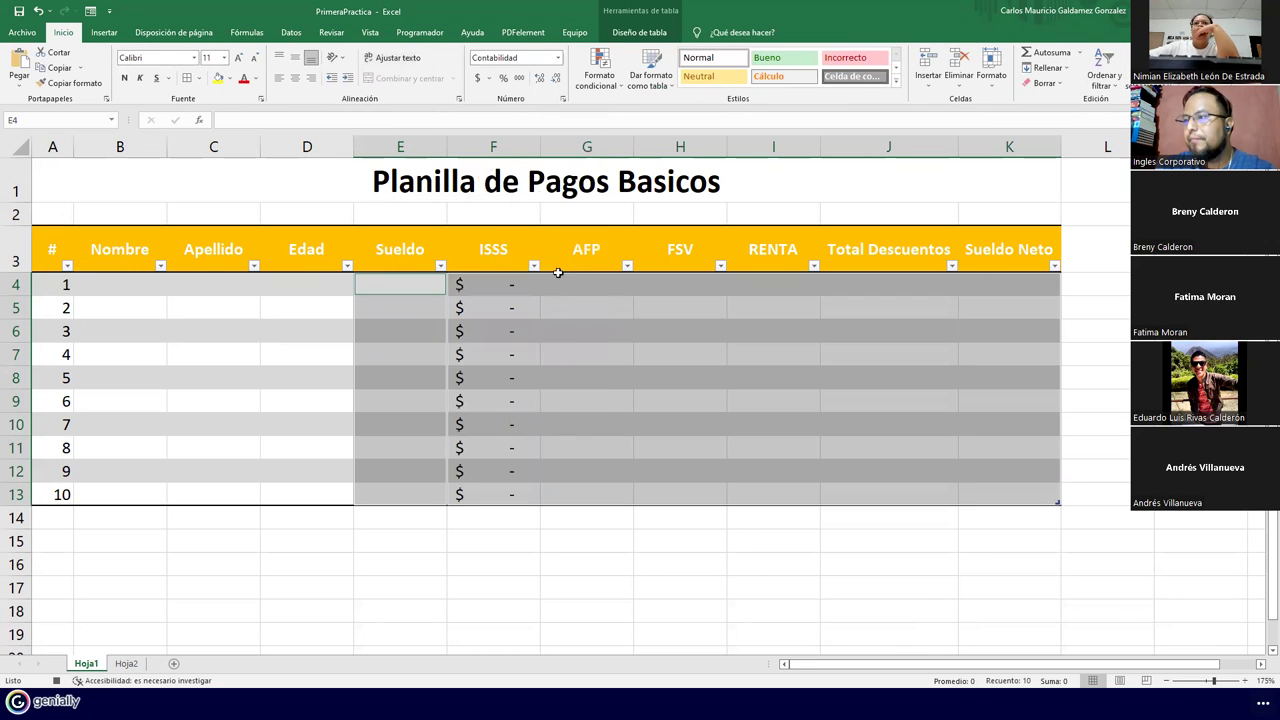
click(565, 374)
click(586, 286)
double_click(573, 286)
text(=)
key(Left)
key(Left)
key(Left)
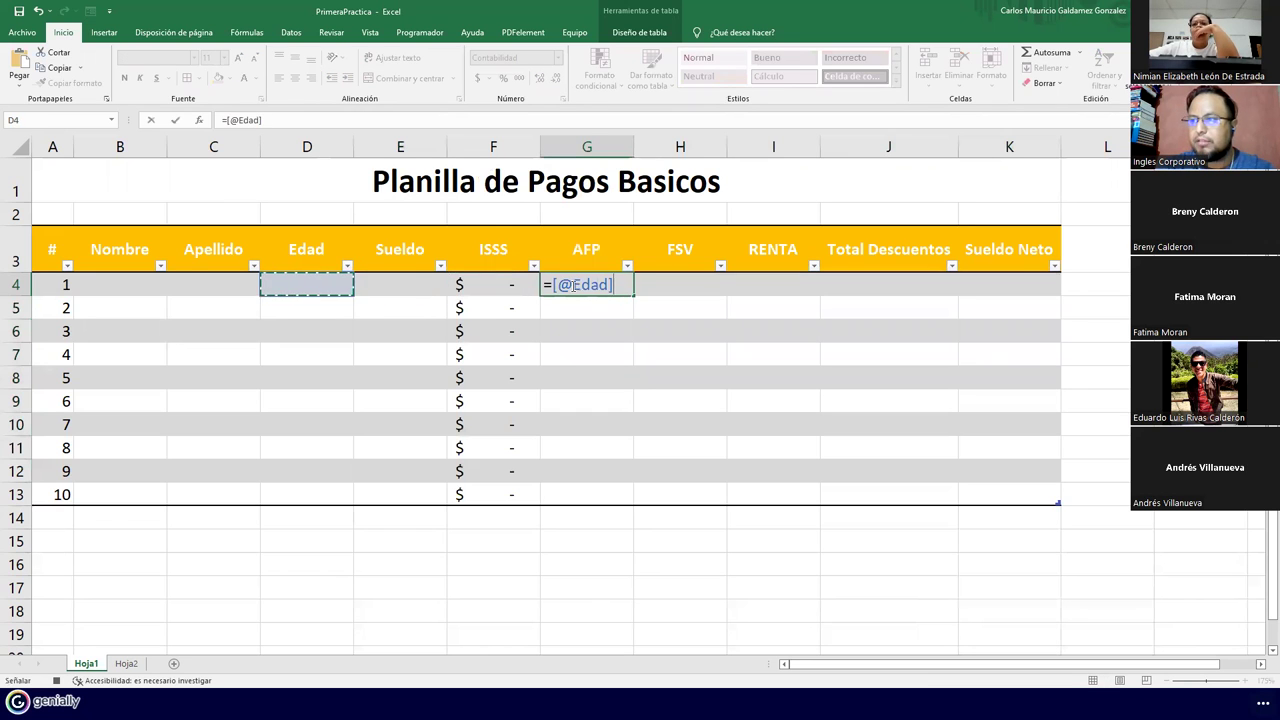
key(Right)
text(*)
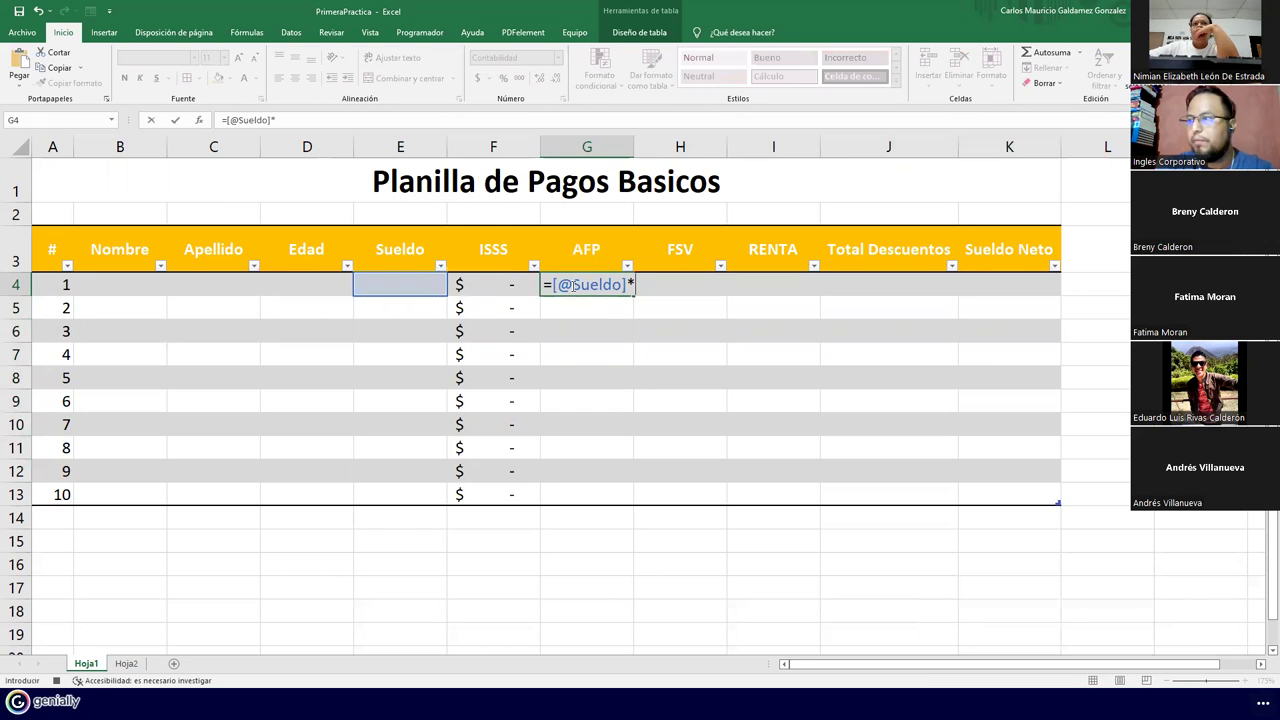
text(6.25%)
key(Tab)
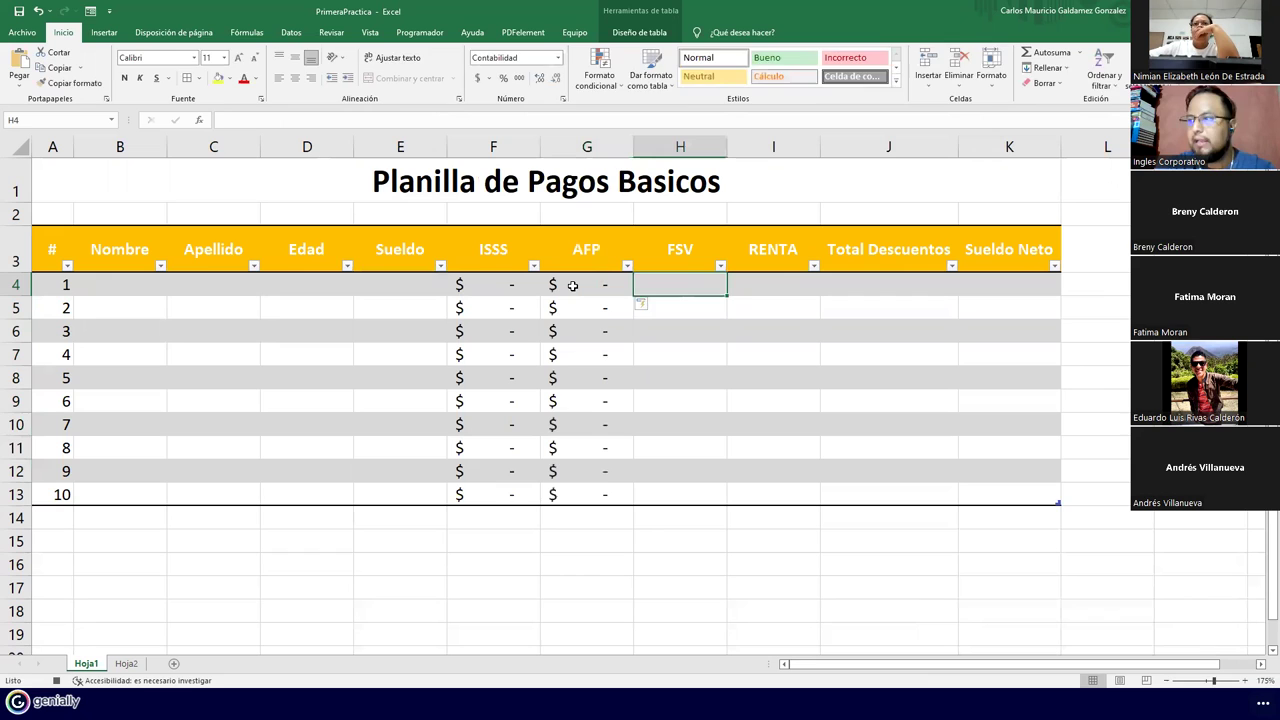
text(=)
key(Left)
key(Left)
key(Left)
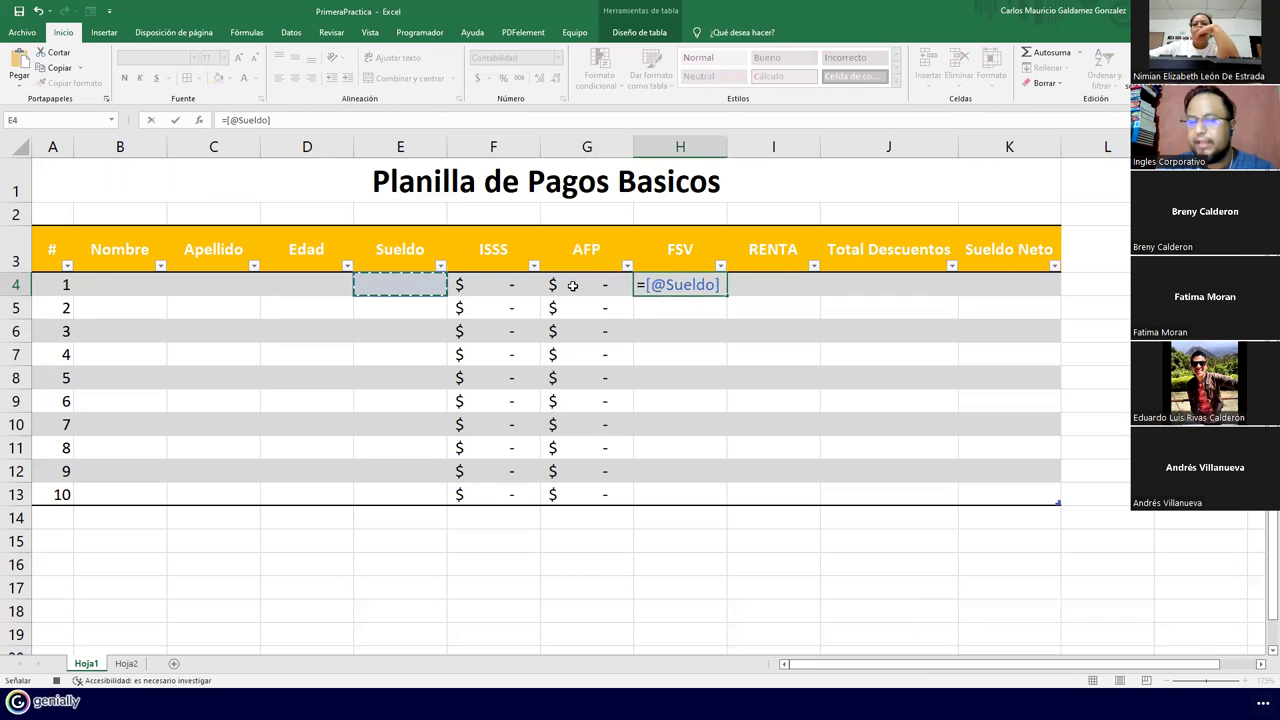
text(*7%)
key(Tab)
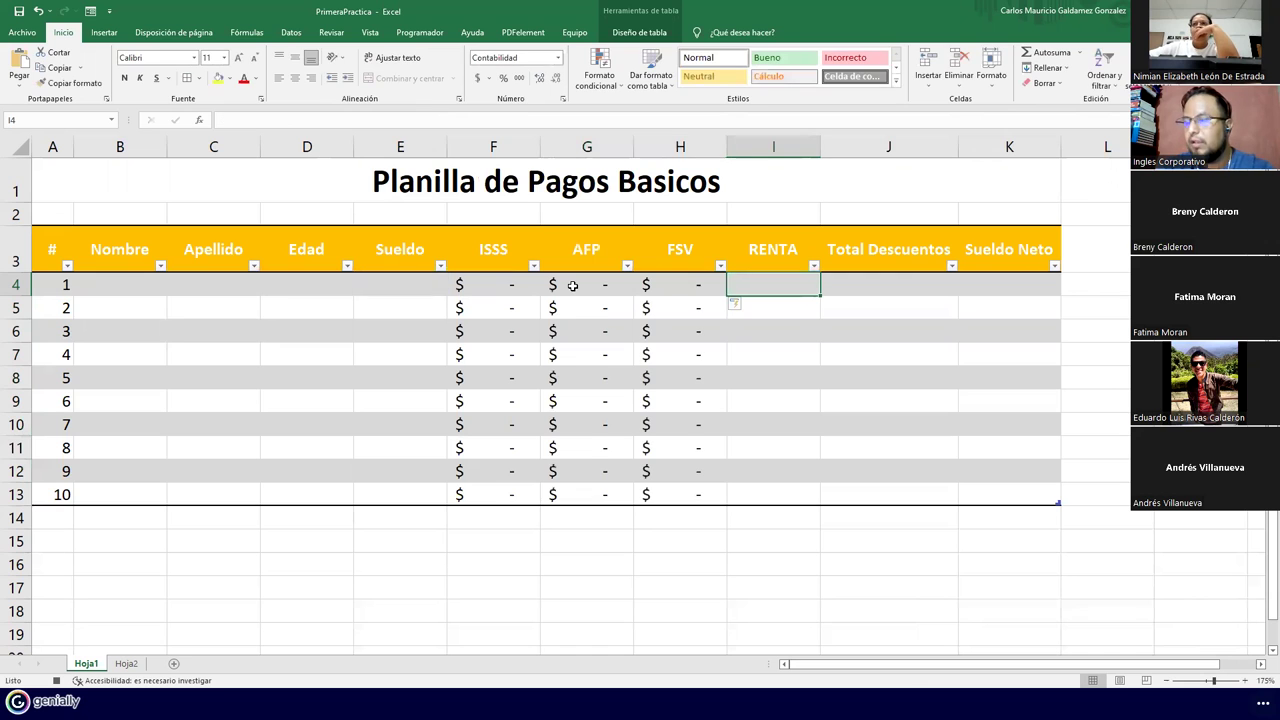
text(=SI()
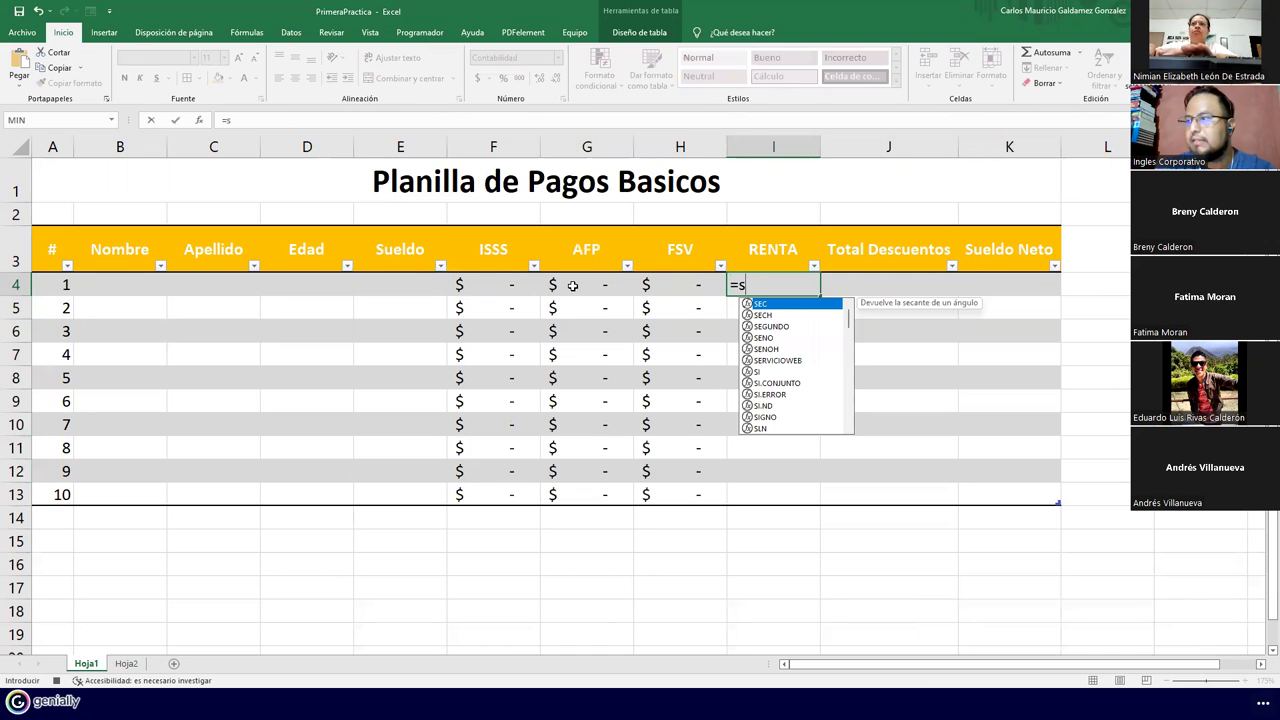
click(395, 288)
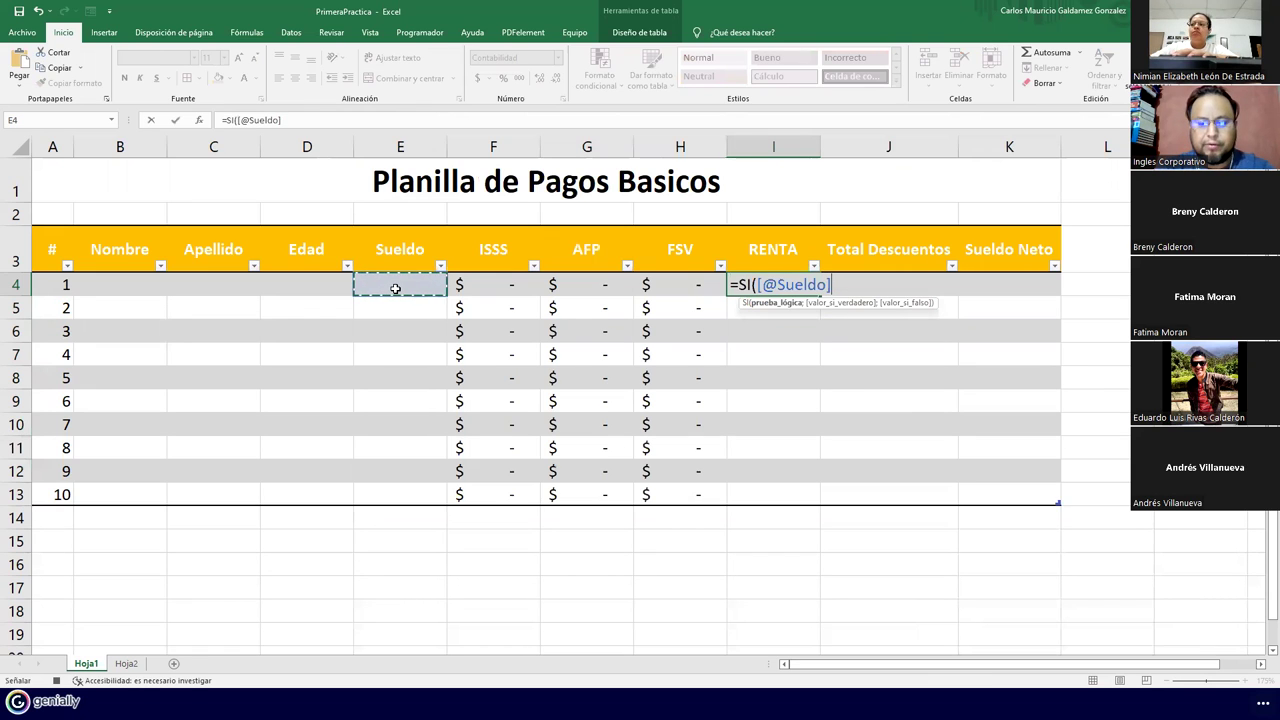
text(<=400)
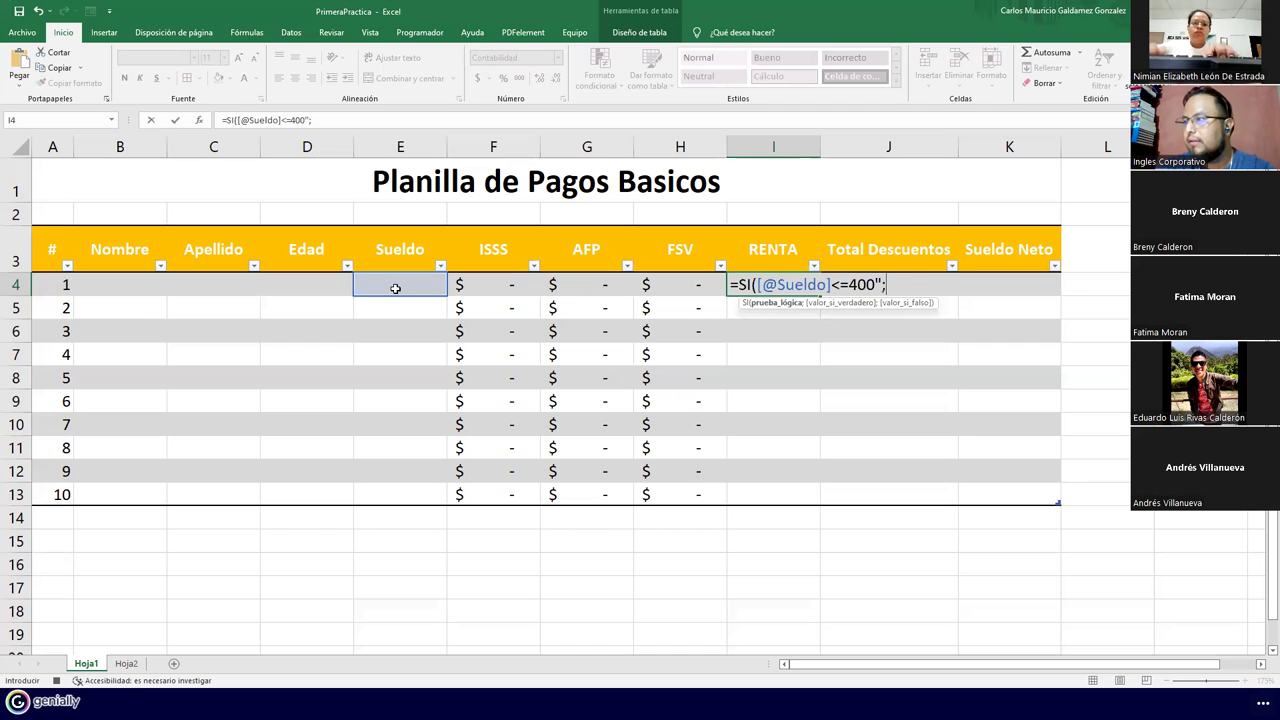
text(;)
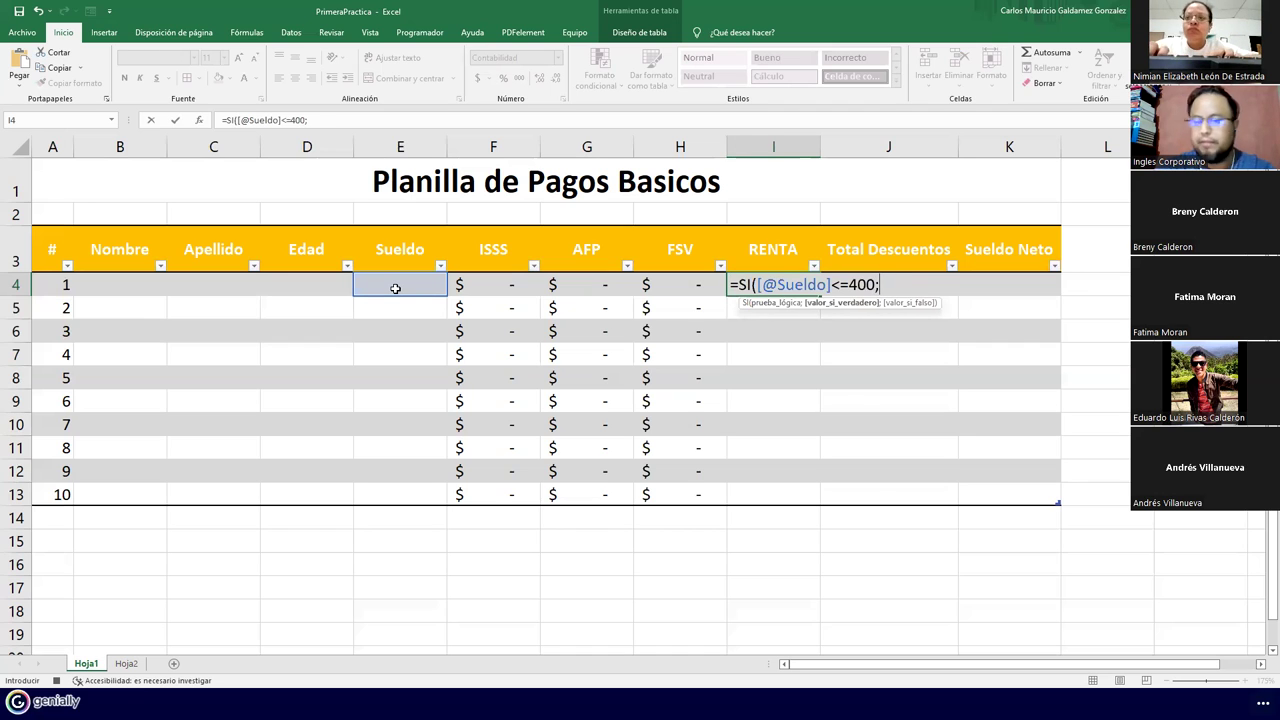
text(0;)
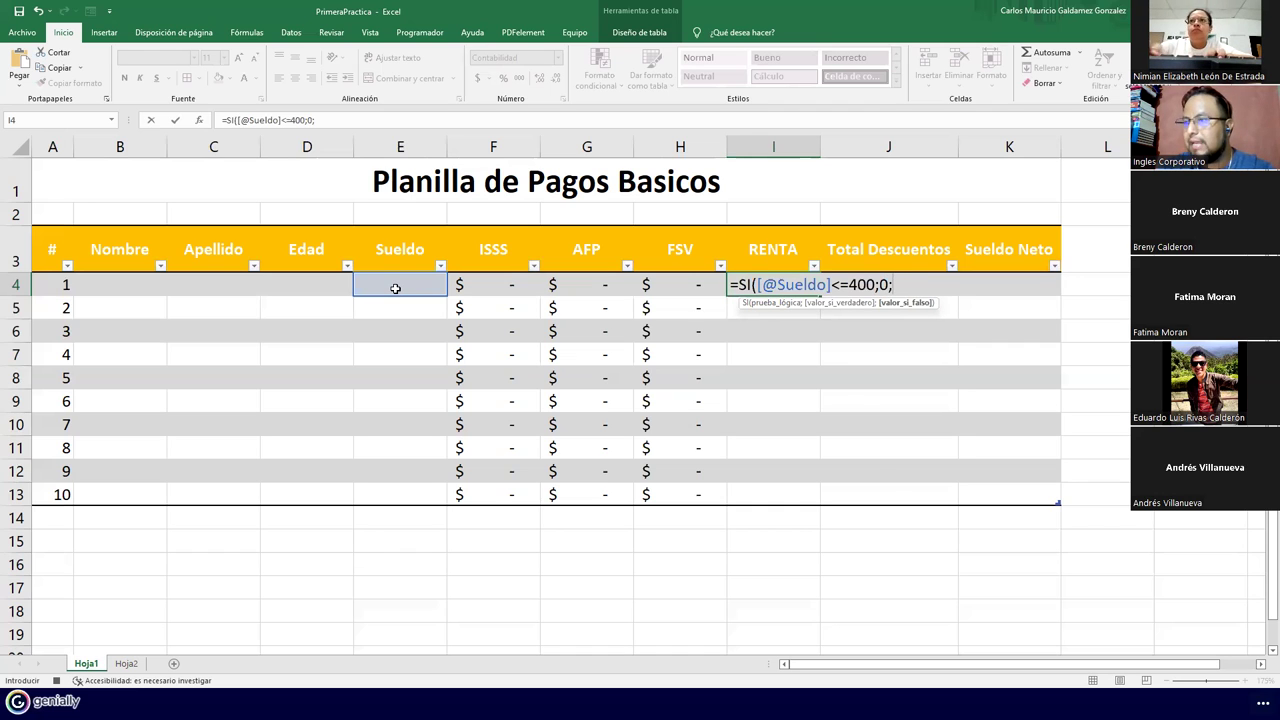
click(395, 288)
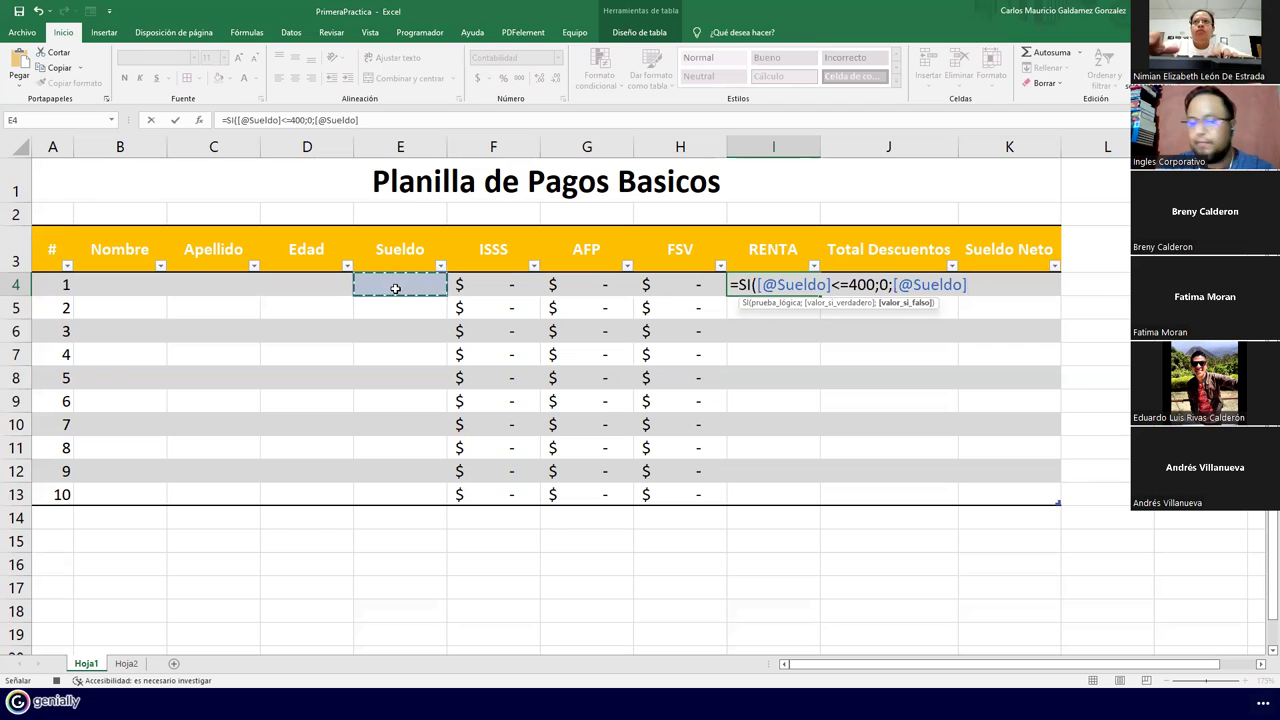
text(*10%)
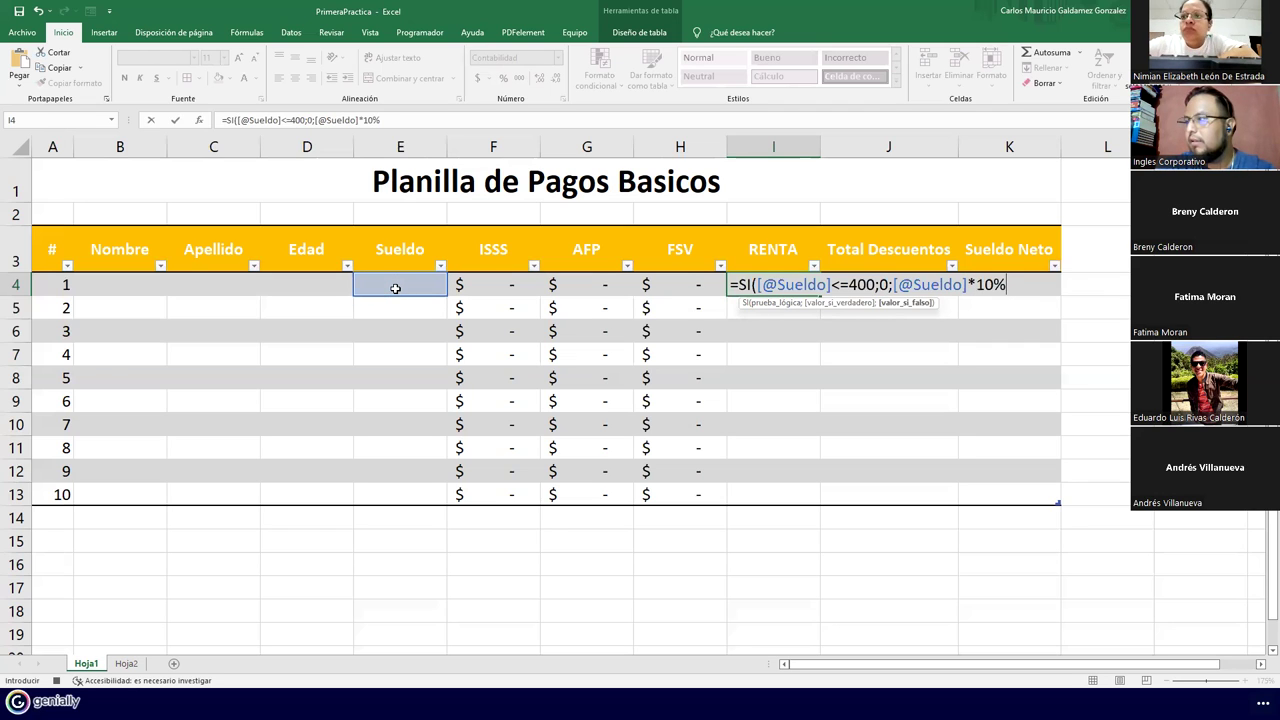
text())
key(Return)
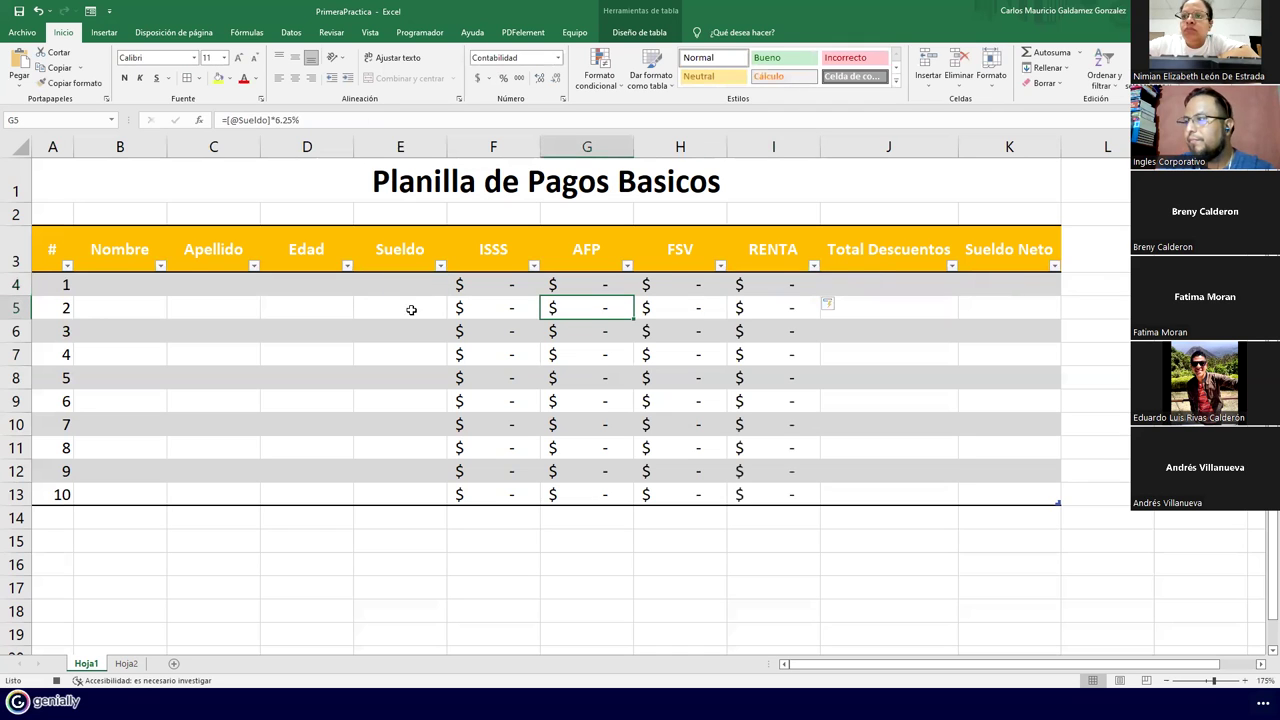
Fill Total Descuentos in J4 with =SUMA of the ISSS through RENTA cells
click(879, 287)
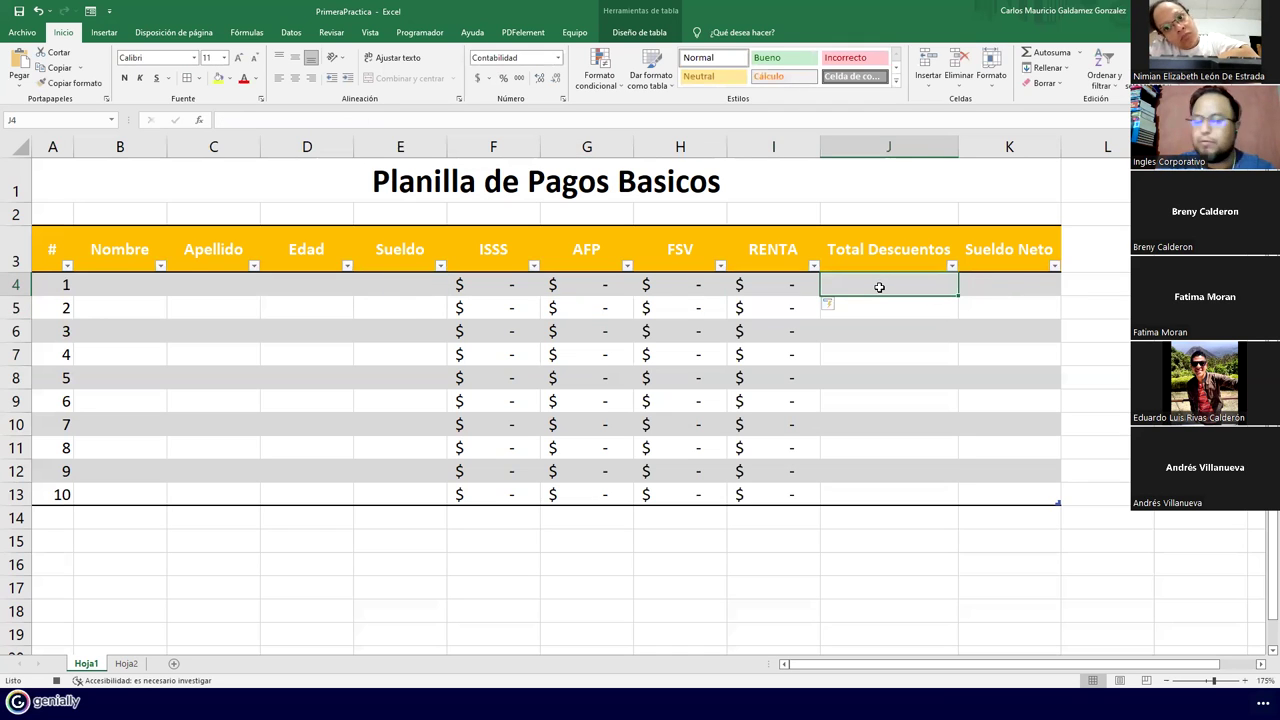
text(=)
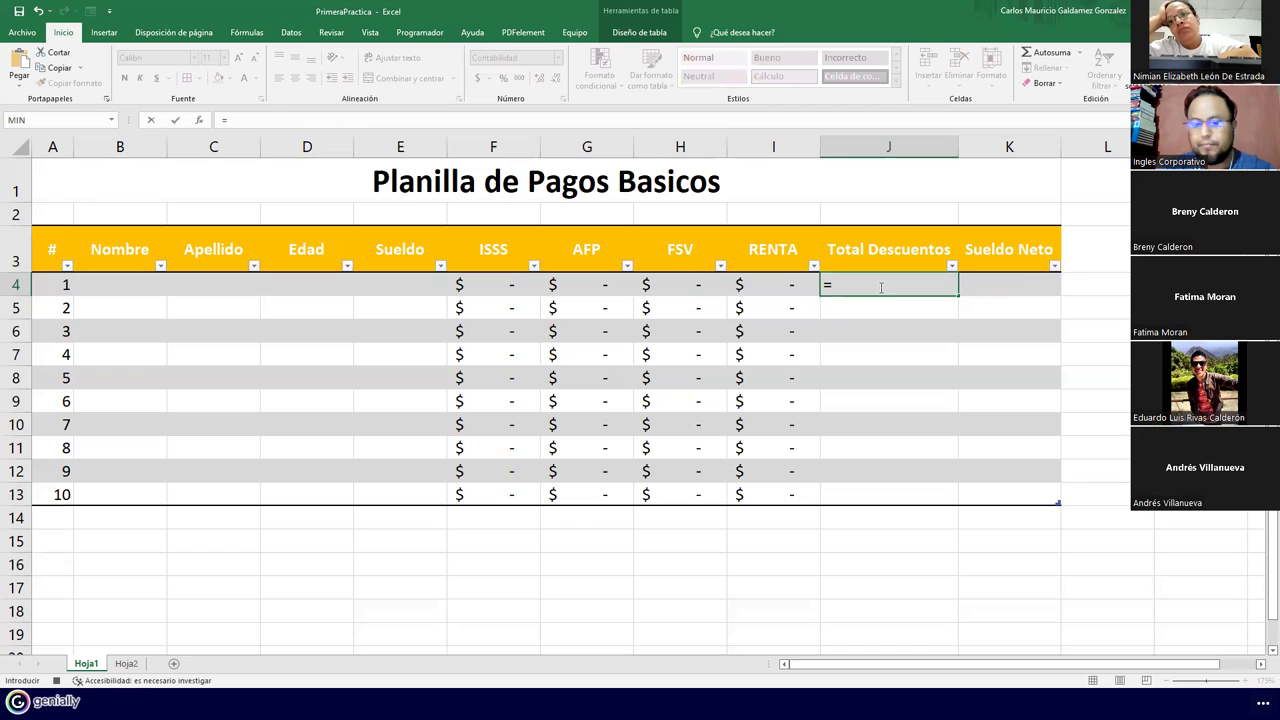
text(suma()
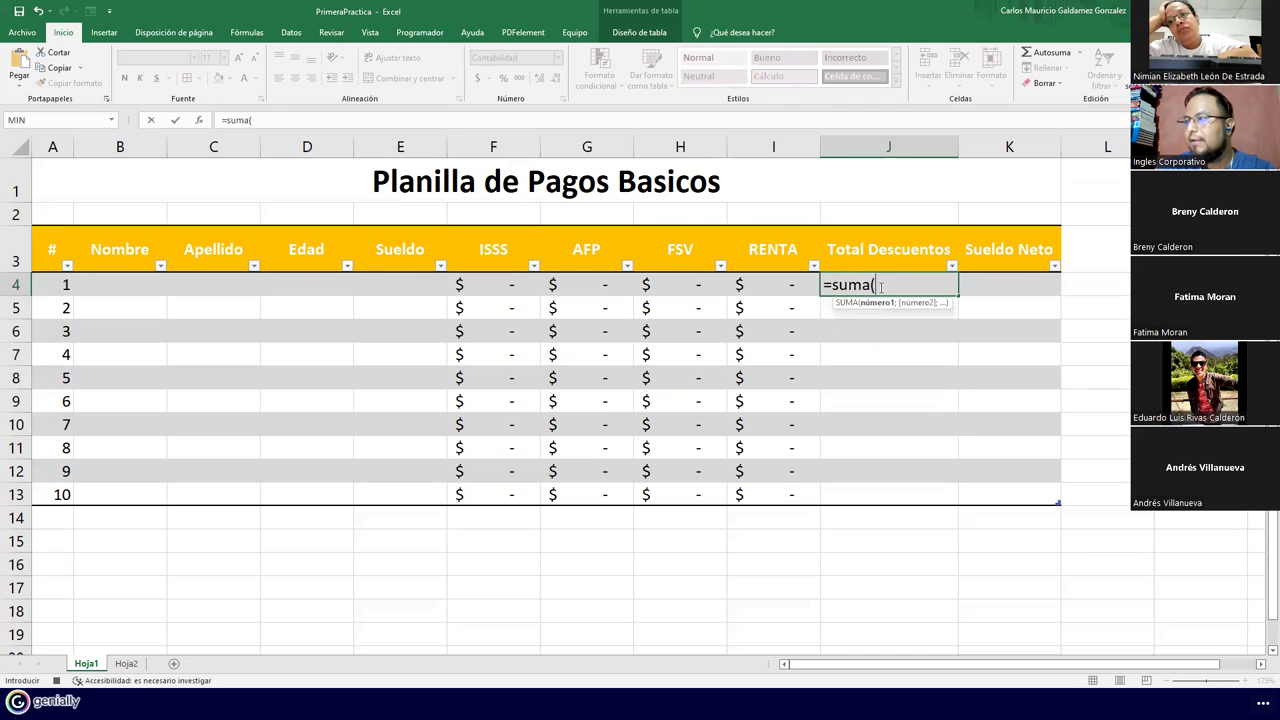
key(Return)
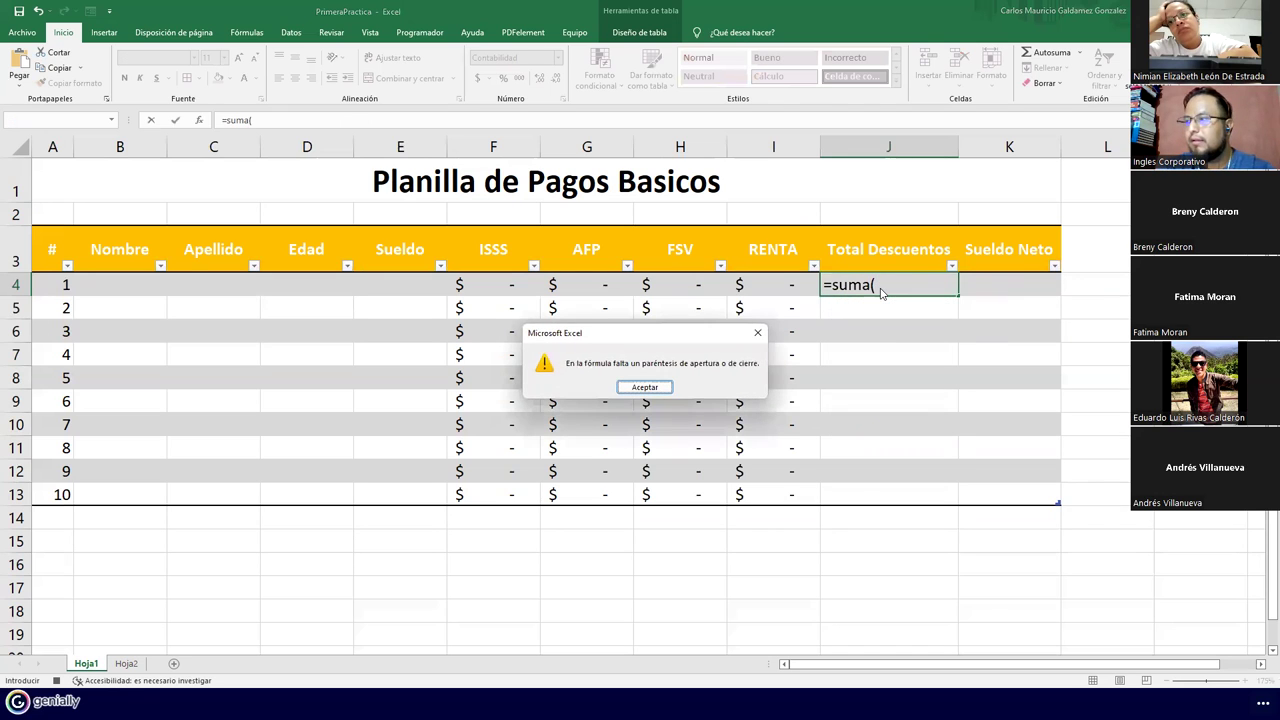
key(Return)
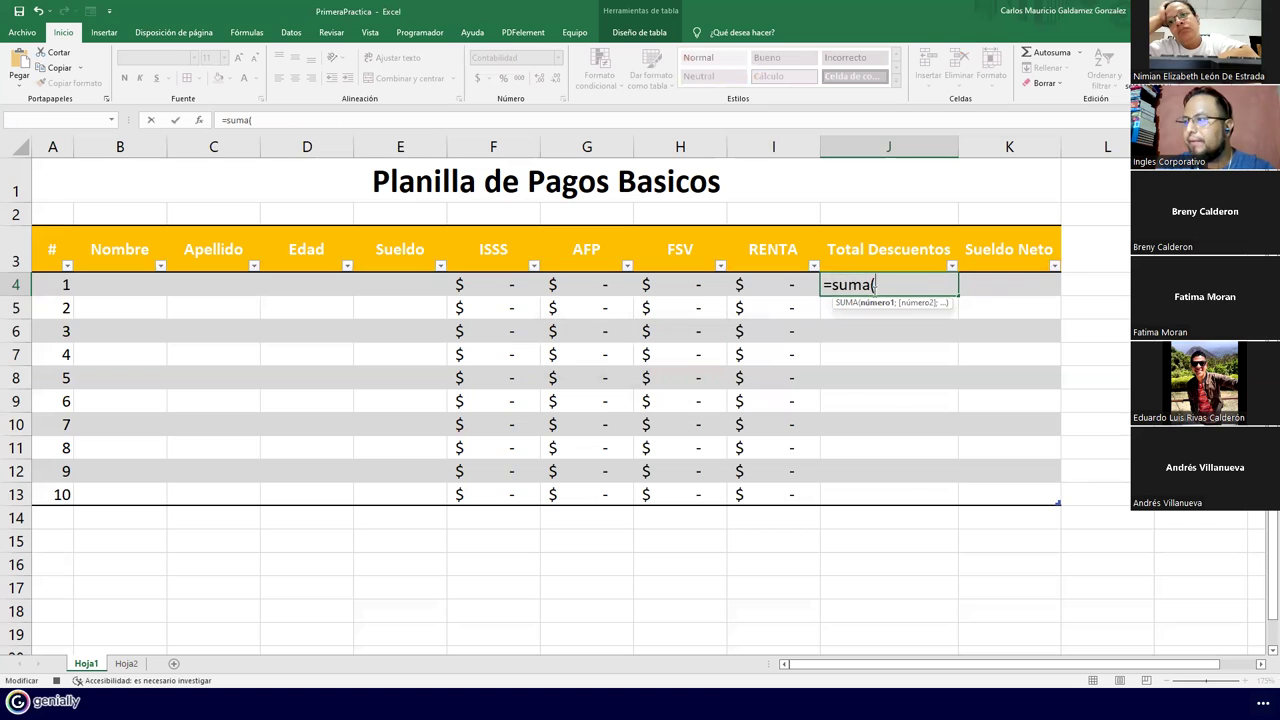
click(480, 288)
drag(548, 288, 745, 284)
text())
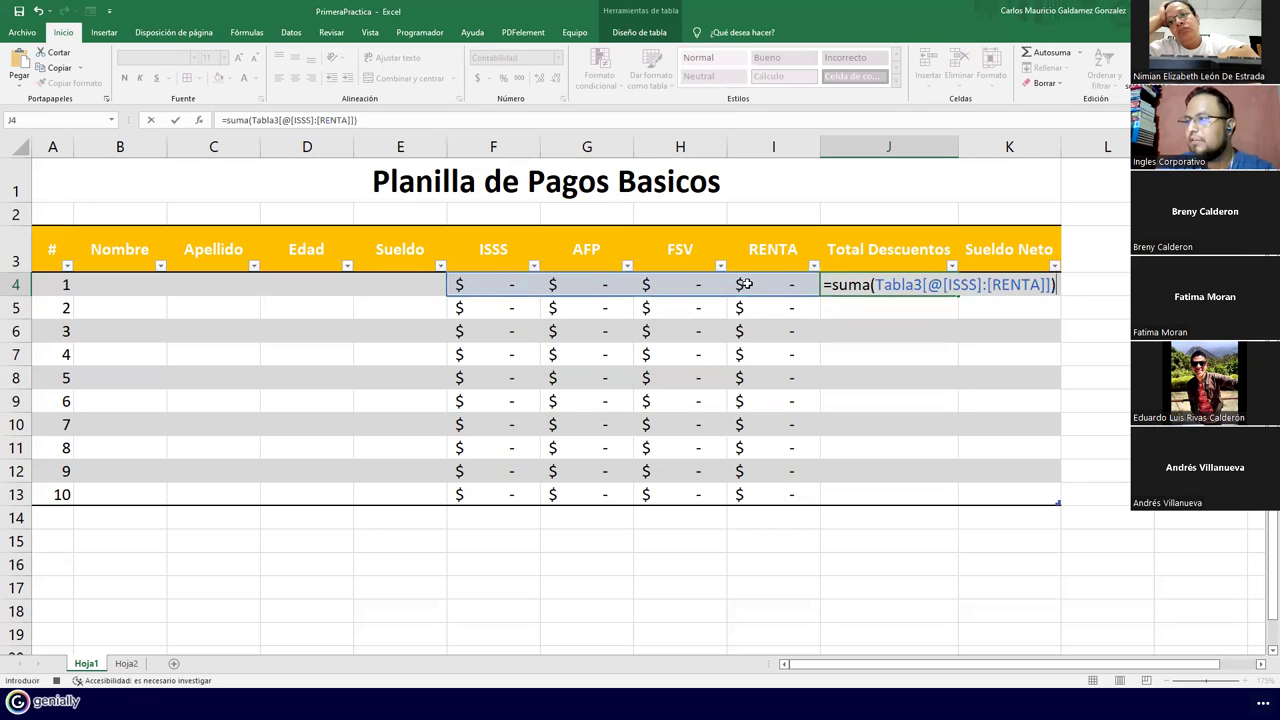
key(Return)
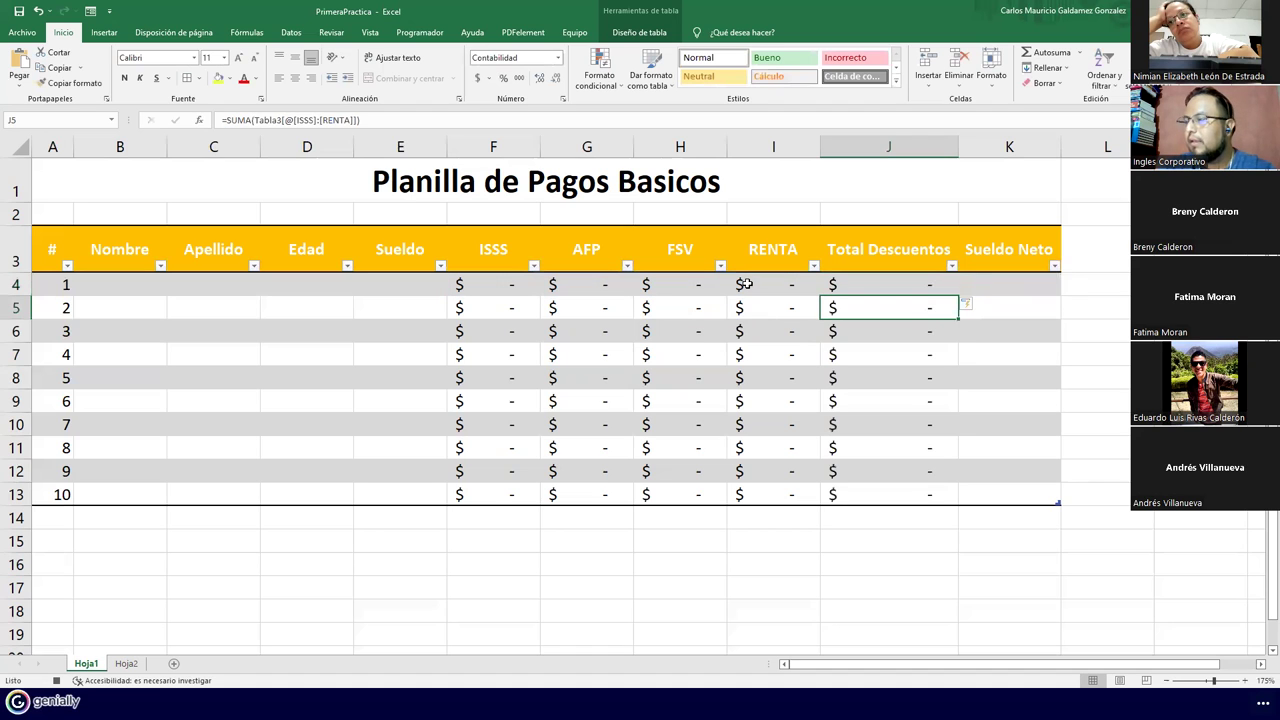
click(989, 288)
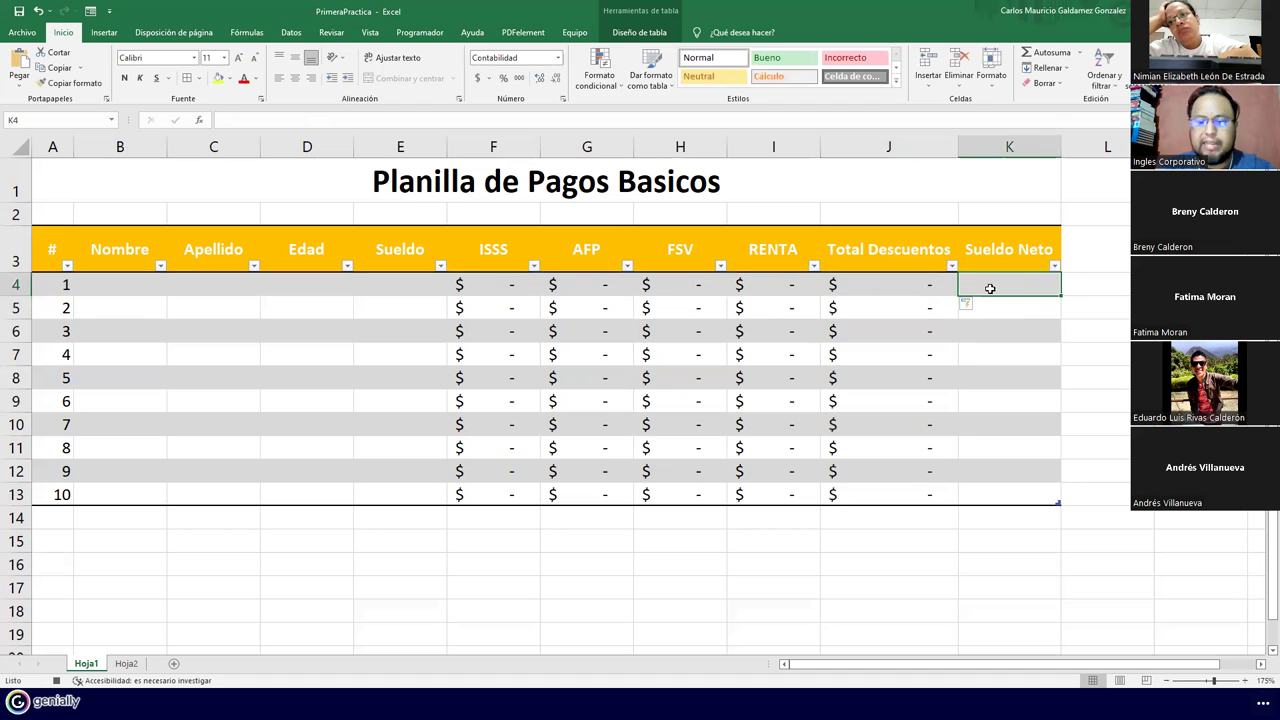
text(=)
key(Left)
key(Left)
key(Left)
key(Left)
key(Left)
key(Left)
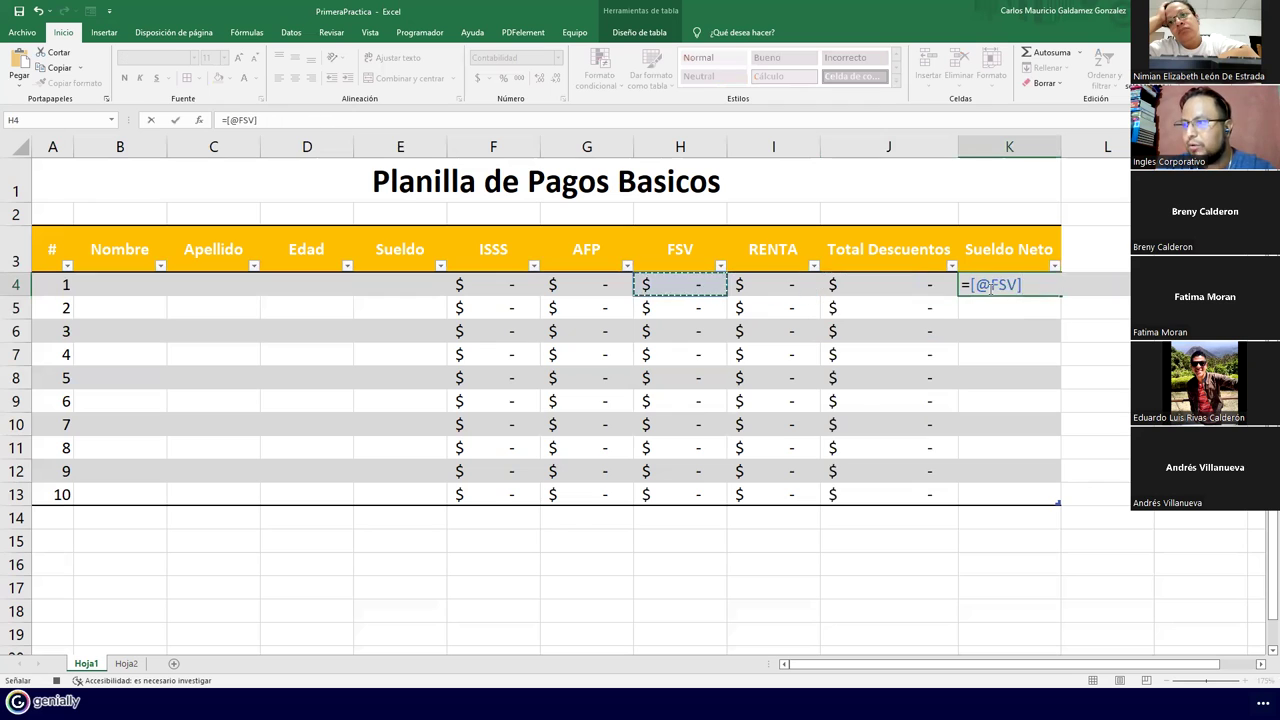
text(-)
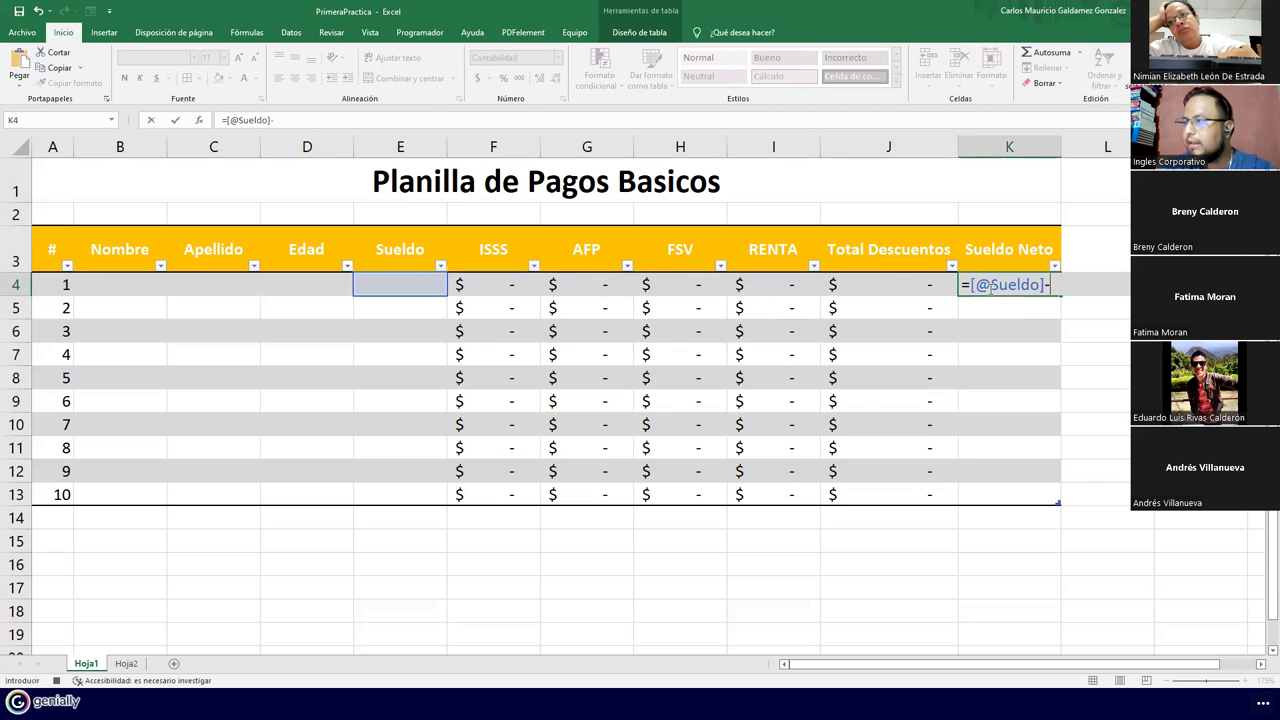
key(Left)
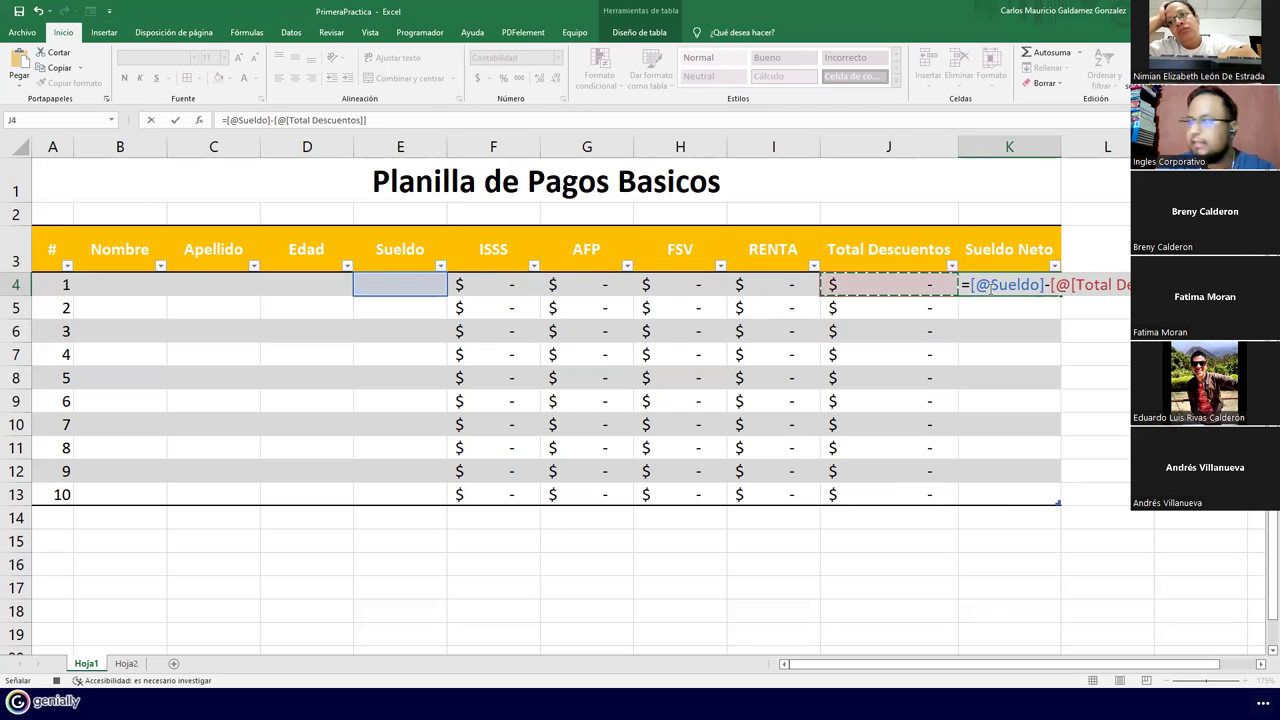
key(Return)
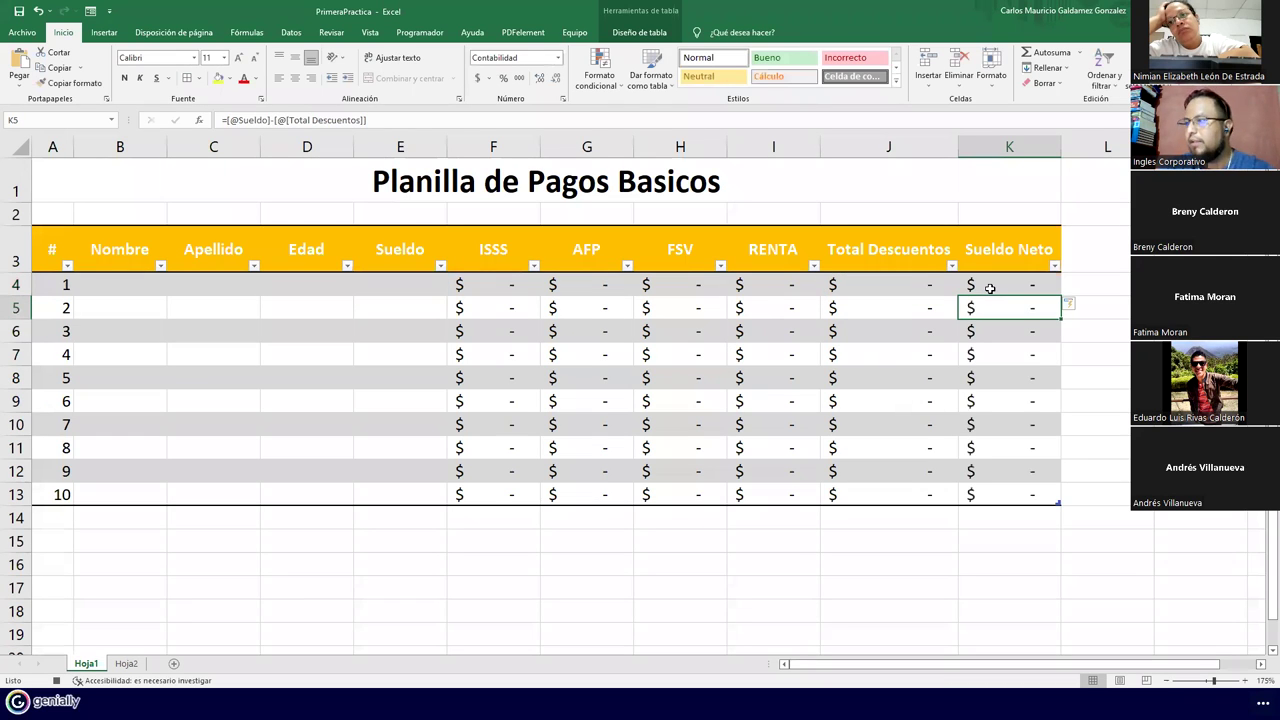
drag(958, 148, 920, 152)
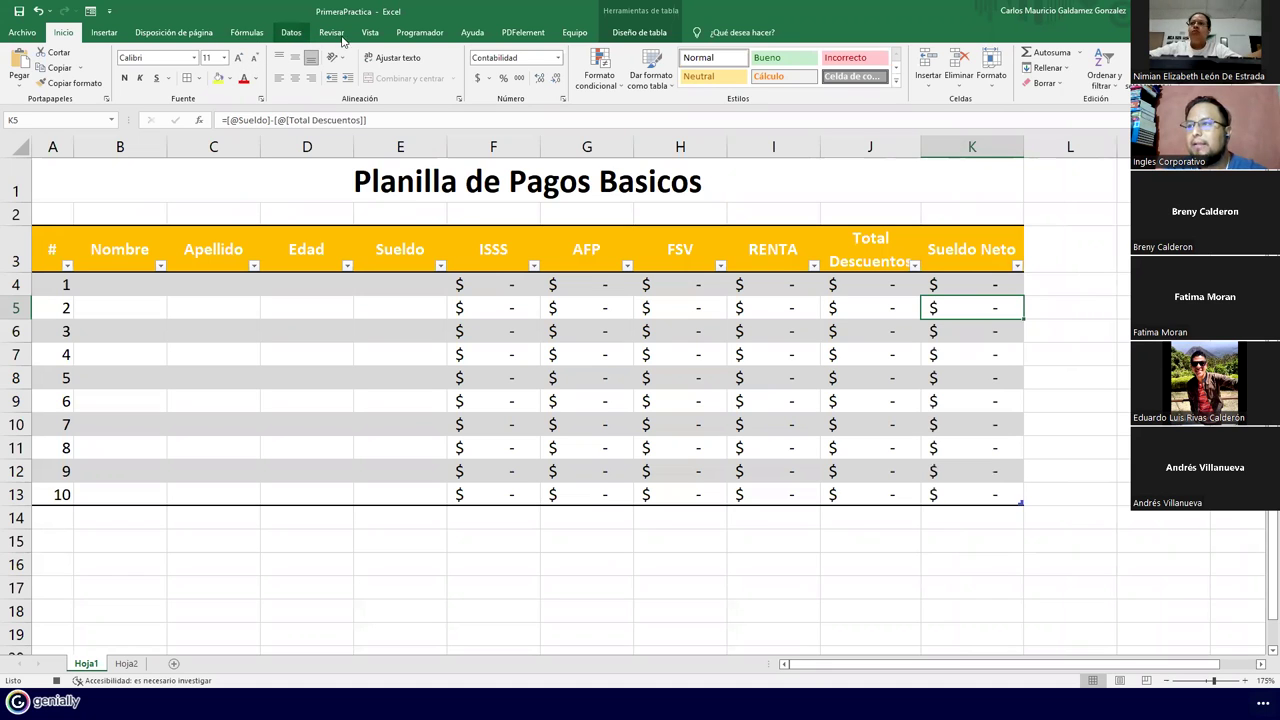
Stop the FormatoPlanillaBasica001 macro from the Programador tab, then select A1:K13
click(419, 32)
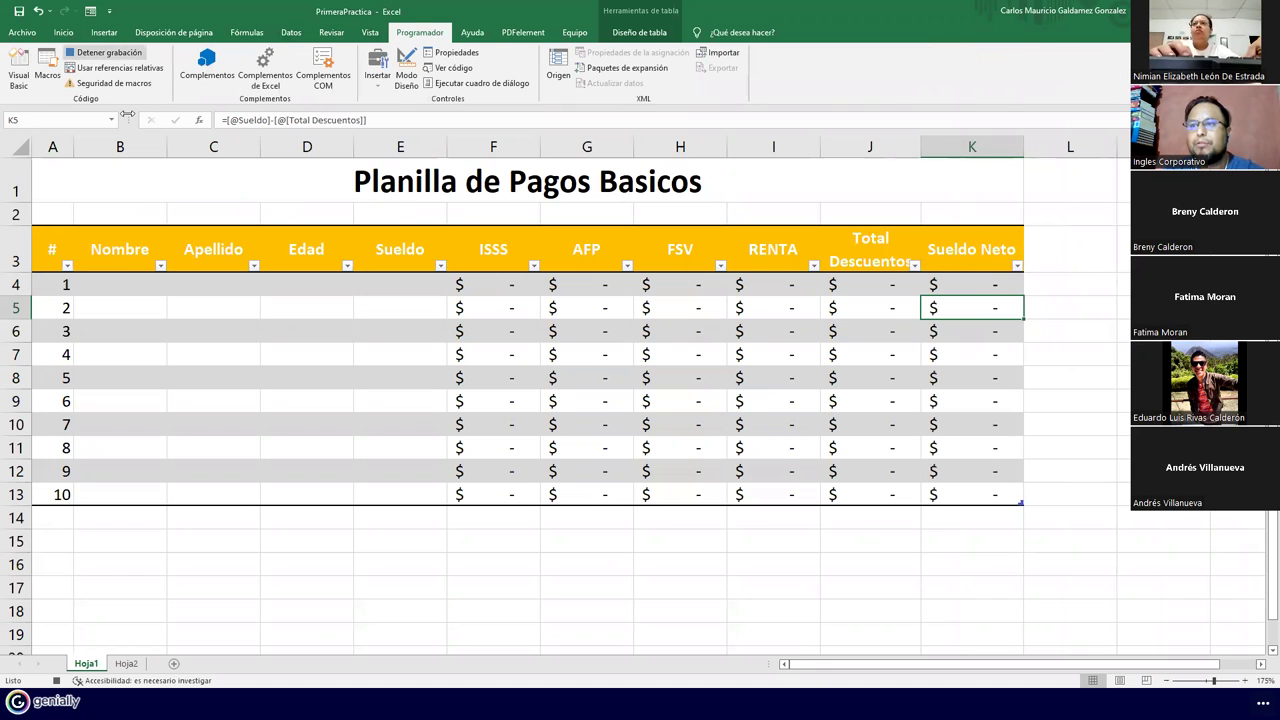
click(114, 284)
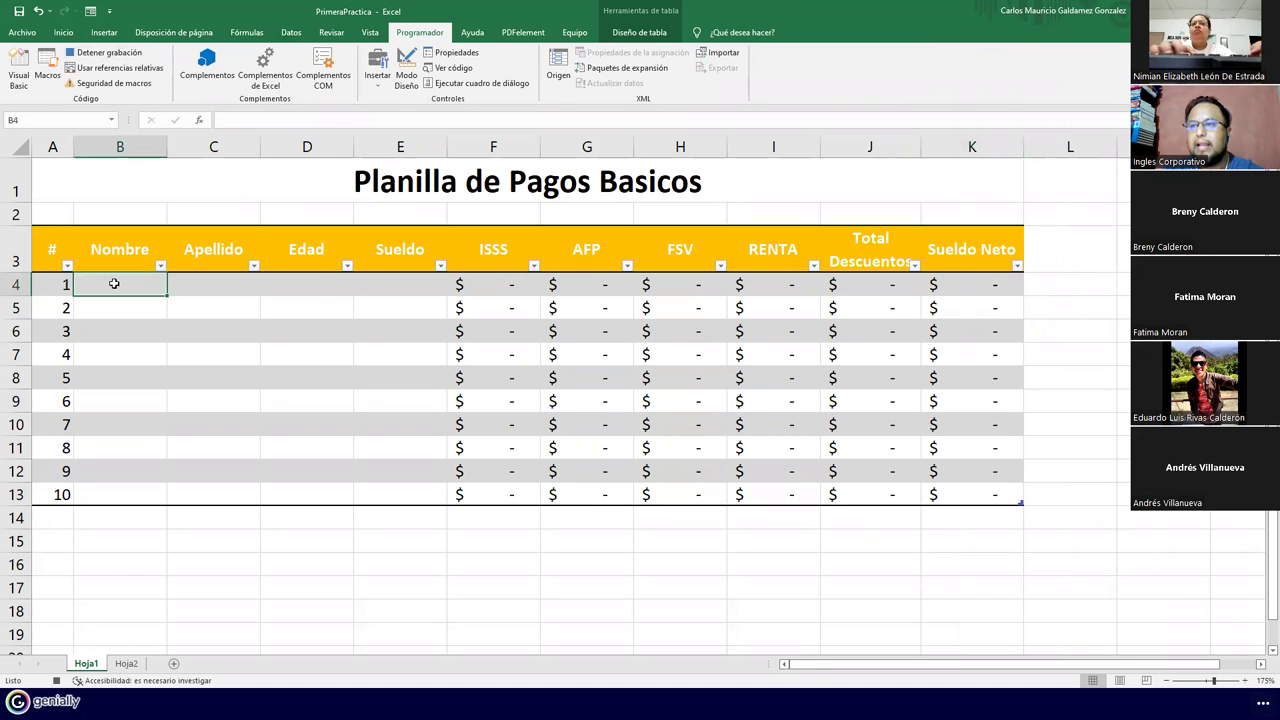
click(112, 53)
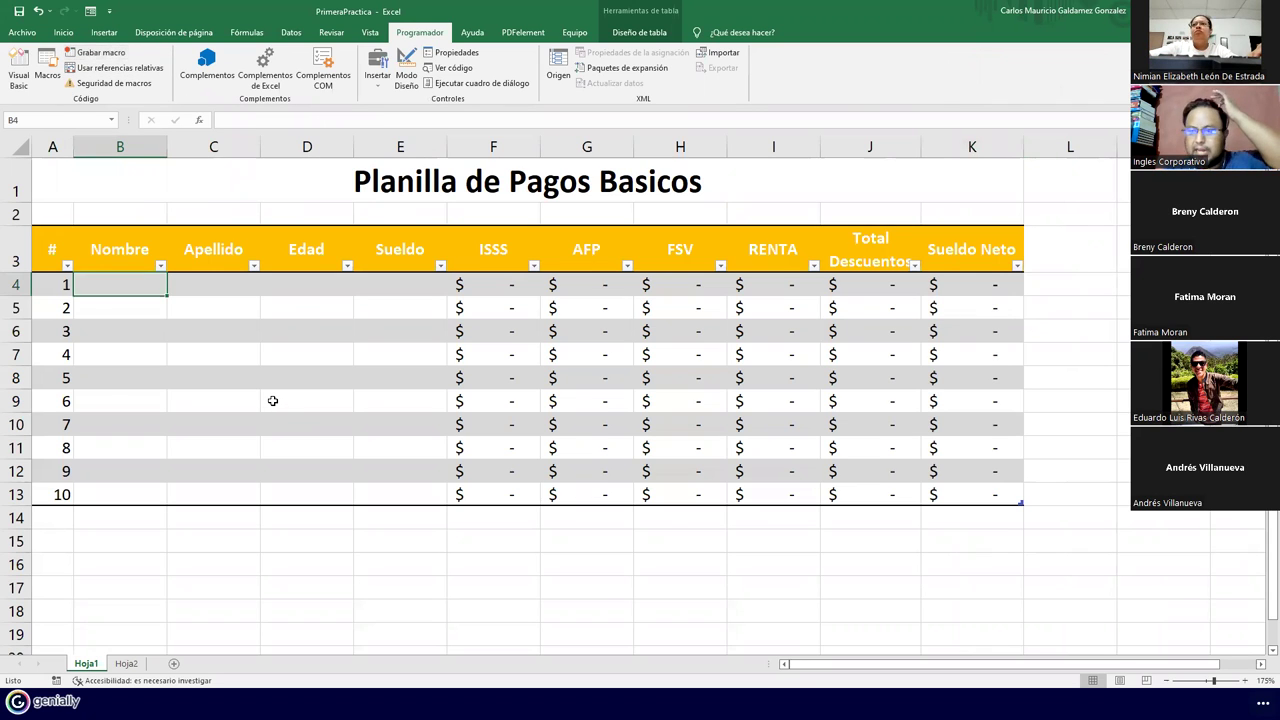
click(264, 392)
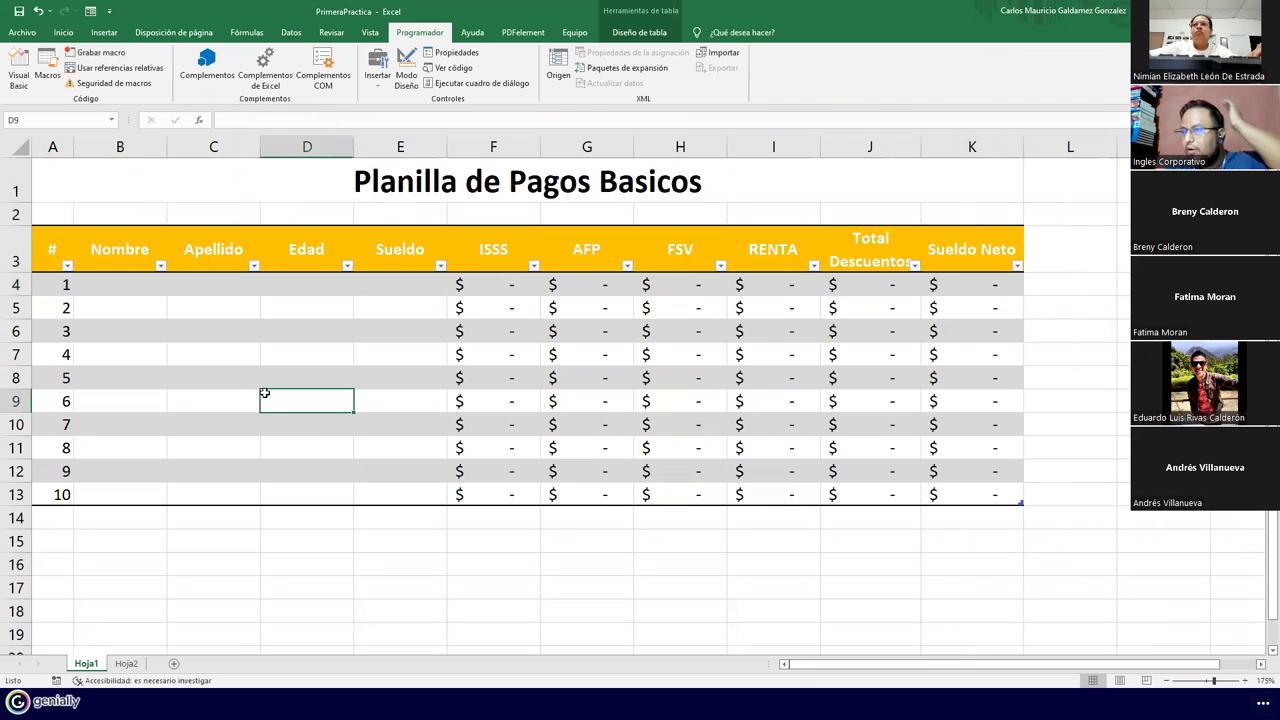
click(222, 193)
drag(206, 183, 247, 485)
Enter the first employee's name and surname in B4:C4 and autofit columns B and C
click(127, 284)
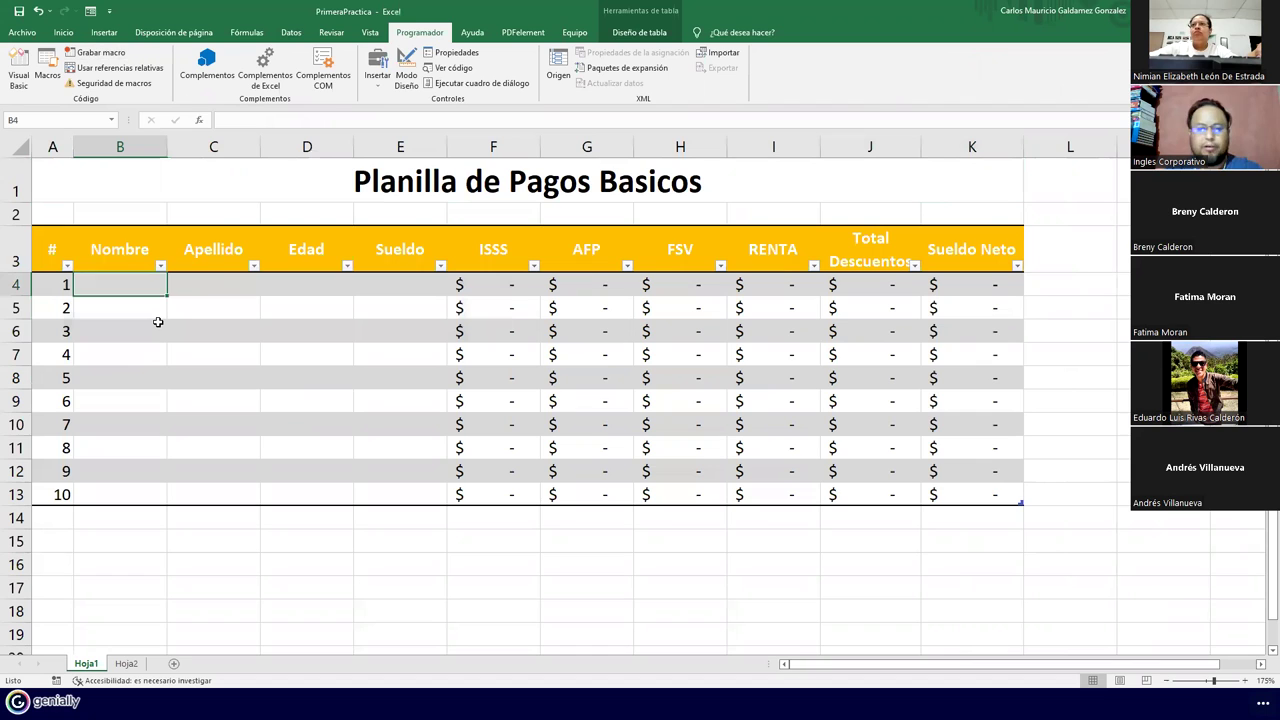
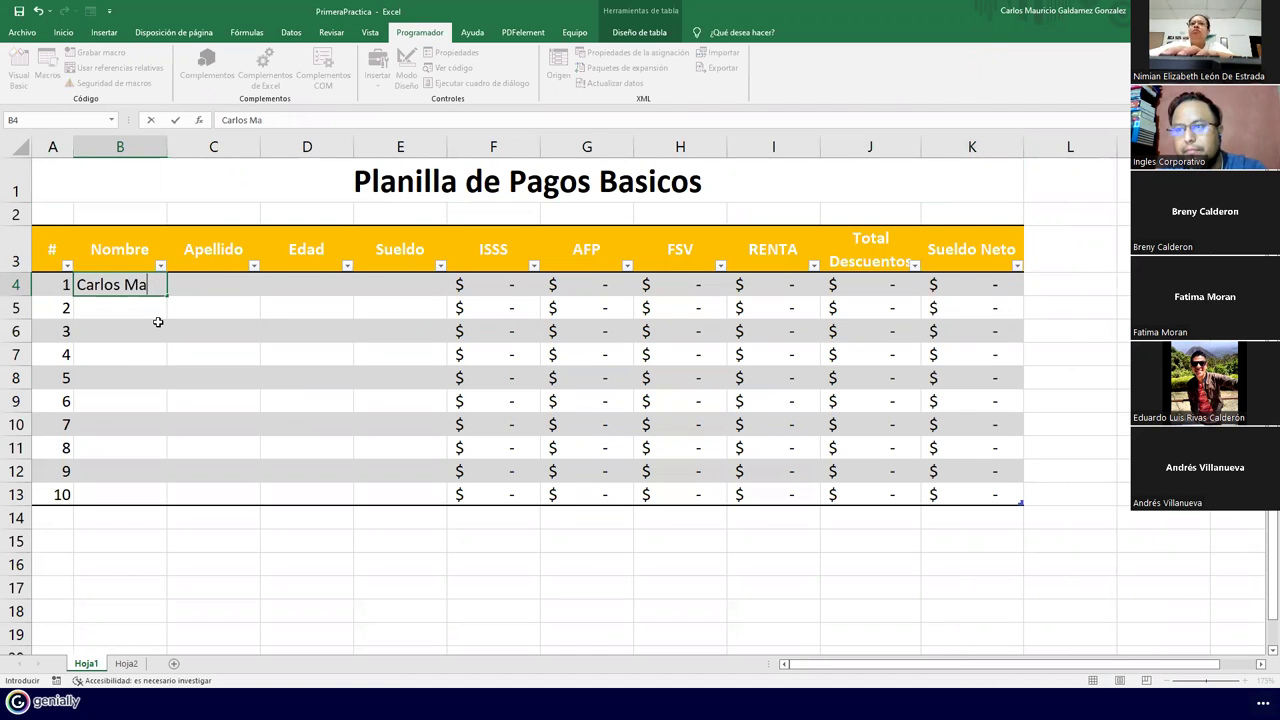
key(Tab)
key(Return)
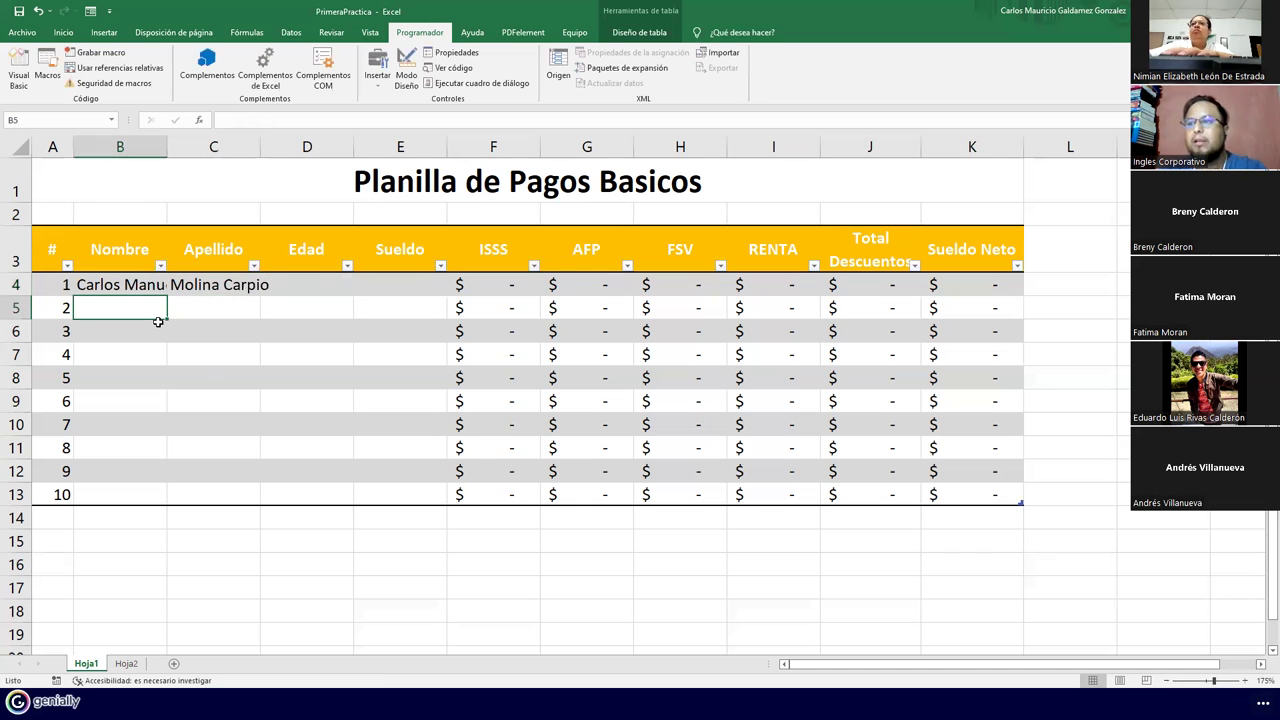
double_click(167, 147)
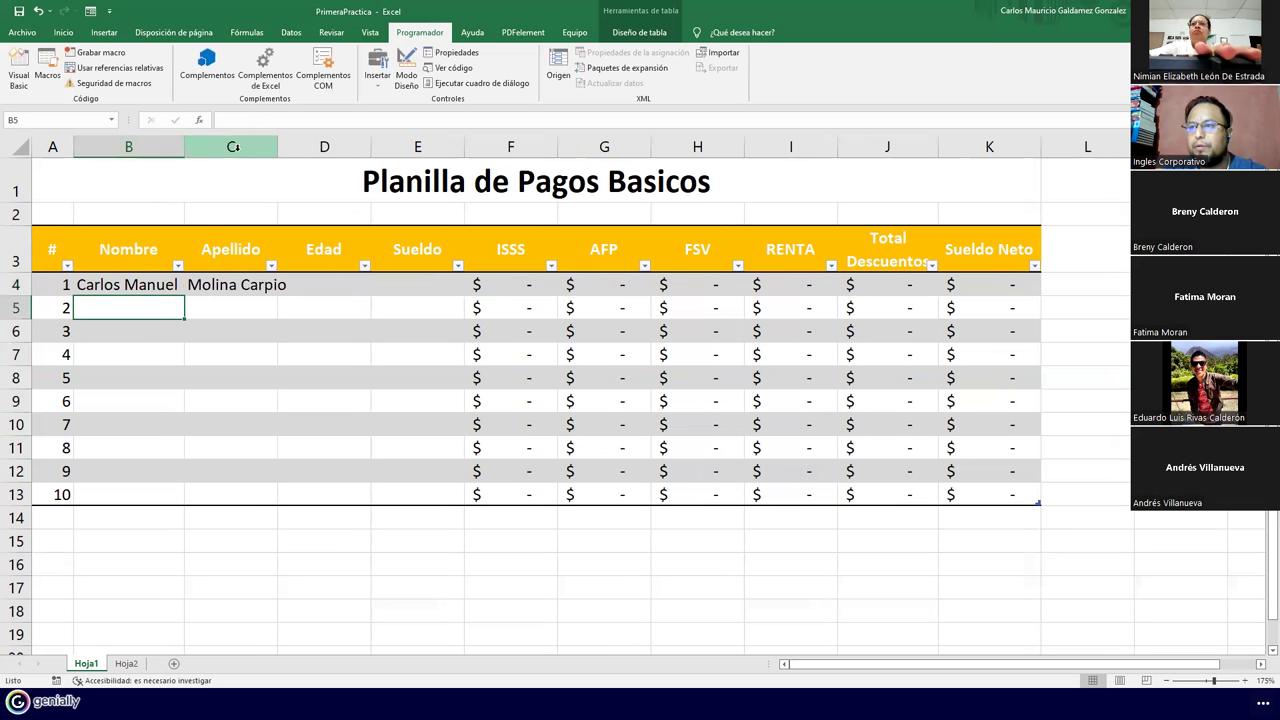
double_click(278, 147)
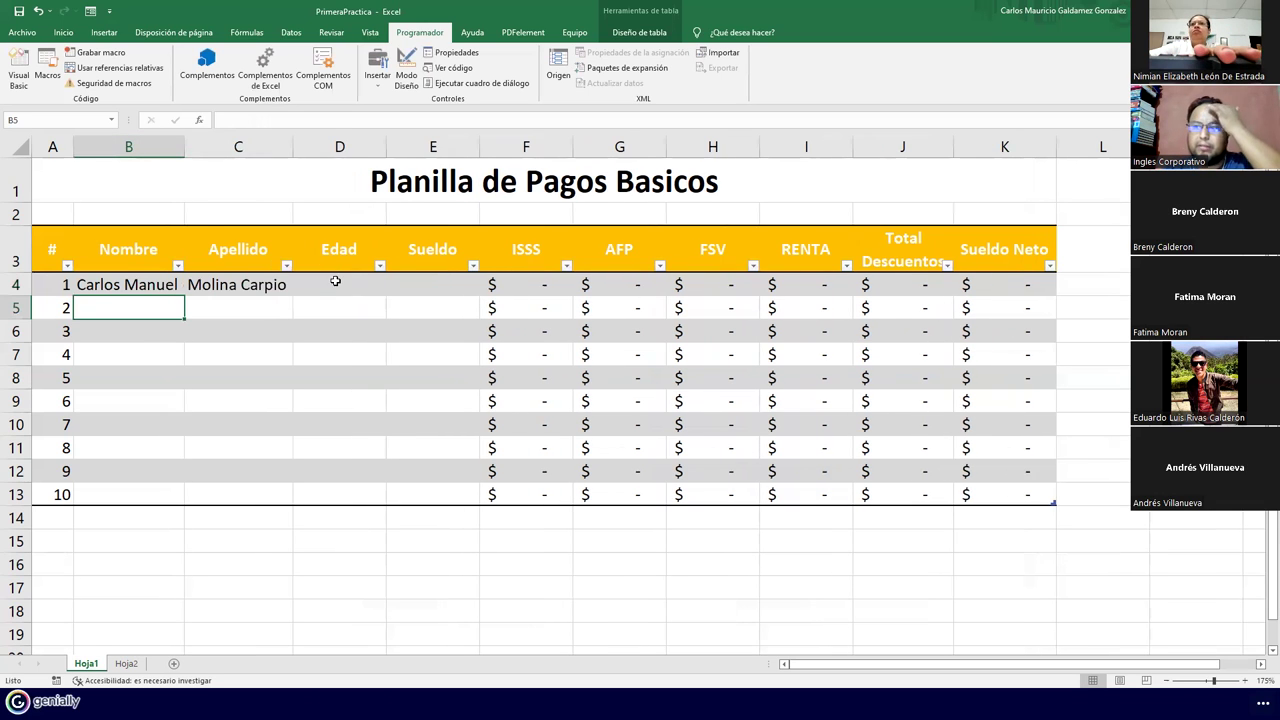
Enter age 29 and salary 388.75 for the first employee
click(336, 281)
text(29)
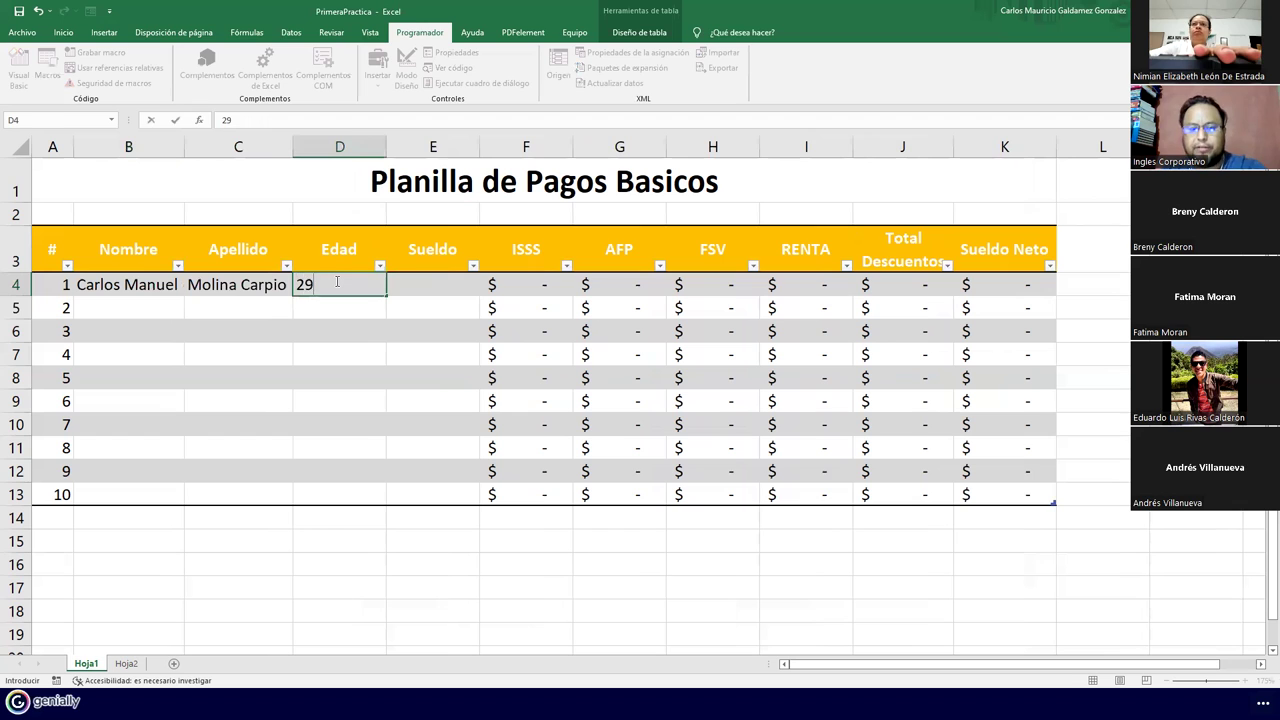
key(Tab)
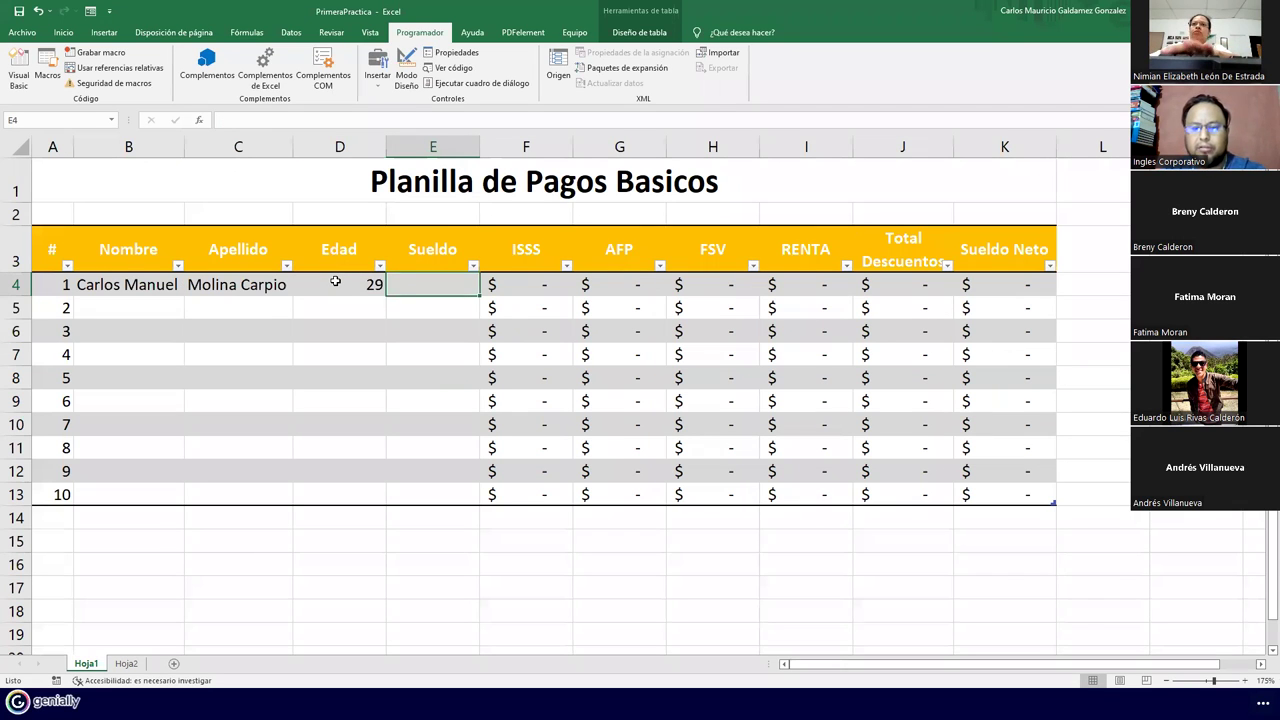
text(388.75)
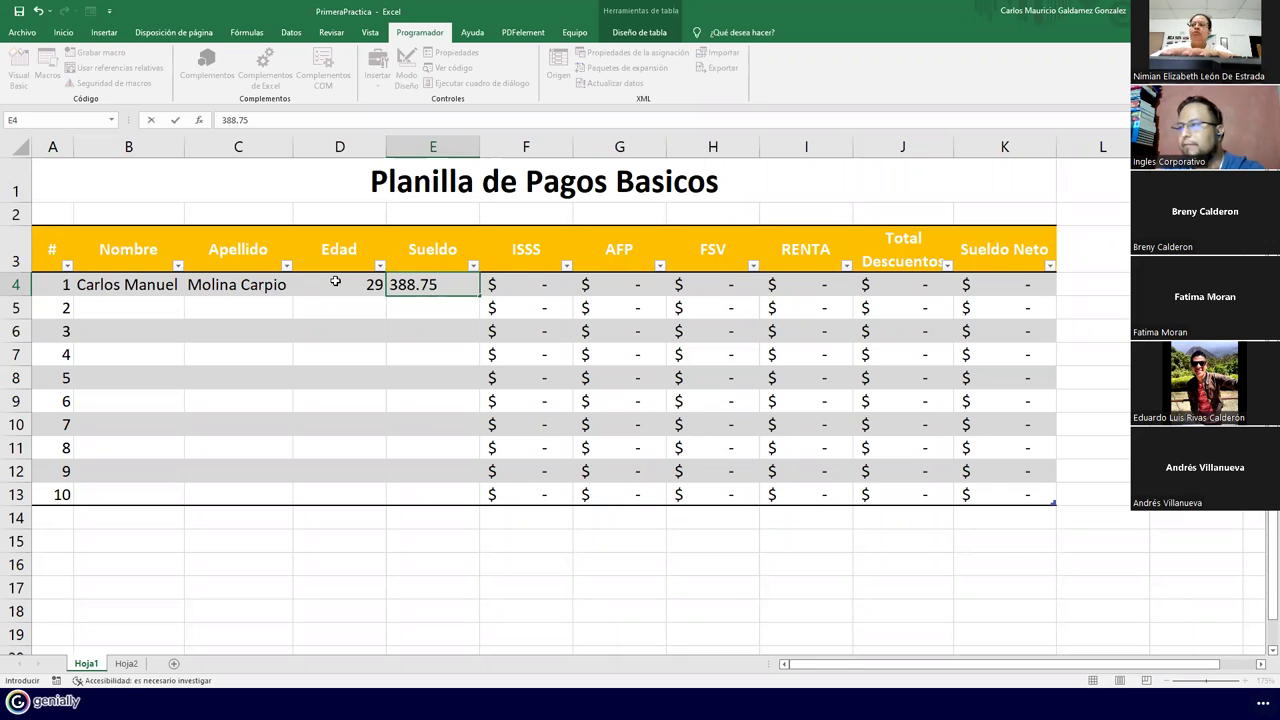
key(Return)
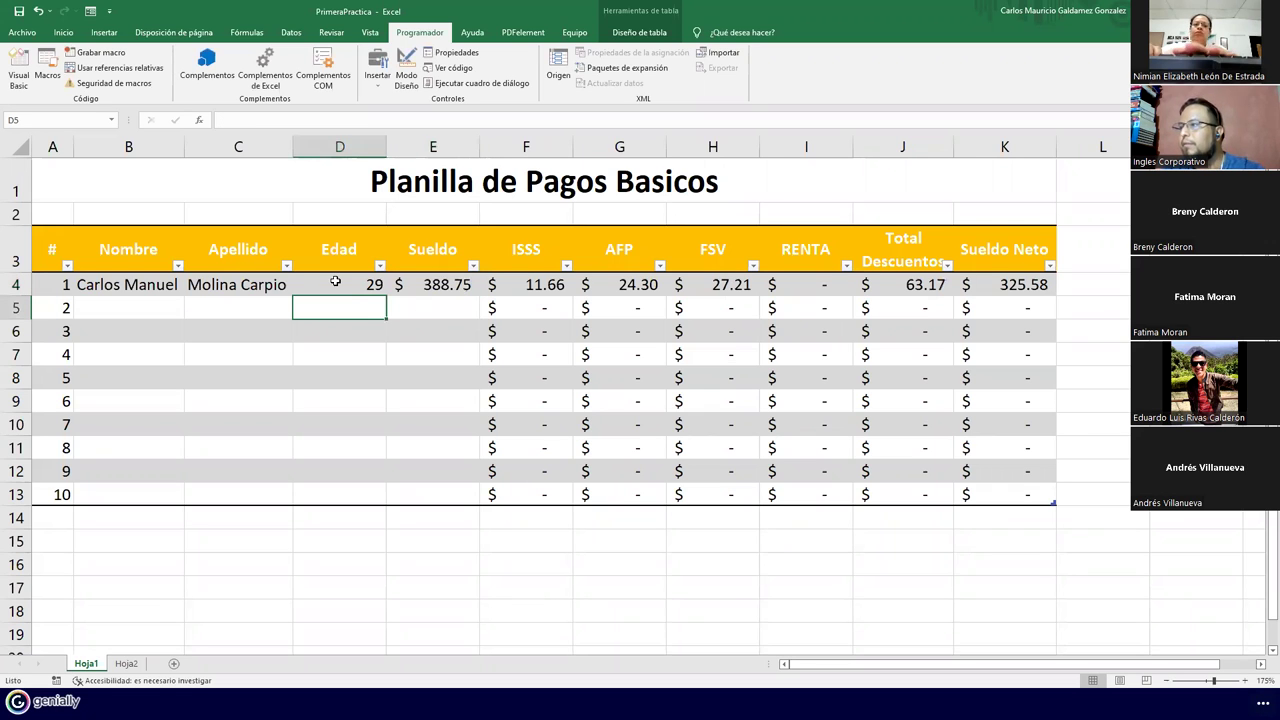
click(824, 284)
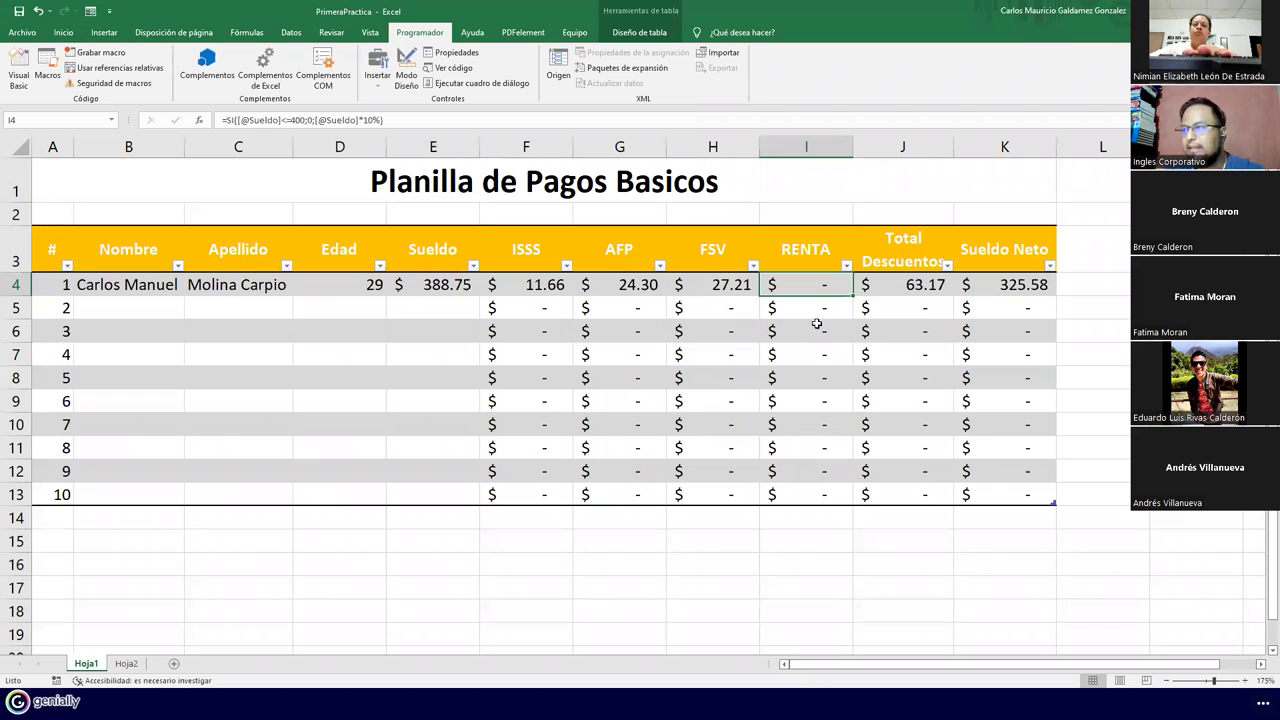
Enter the second employee's name and surname in B5:C5, correcting typos, and autofit column B
click(108, 306)
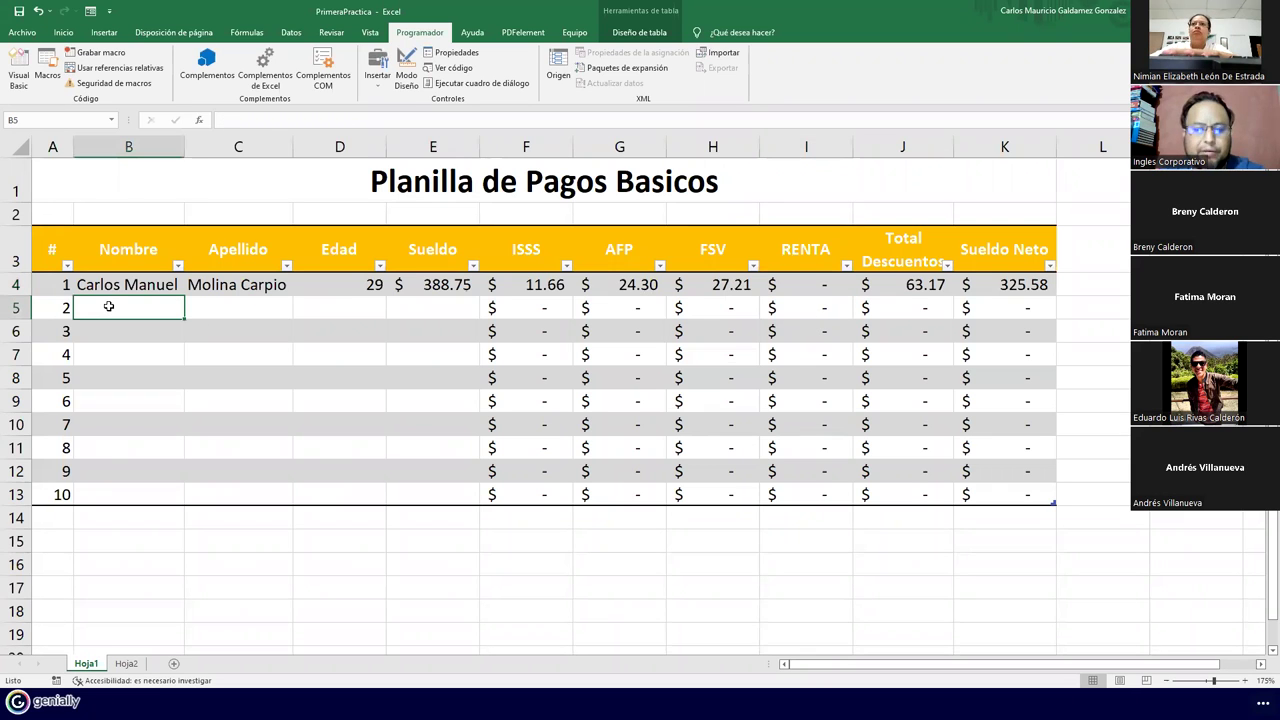
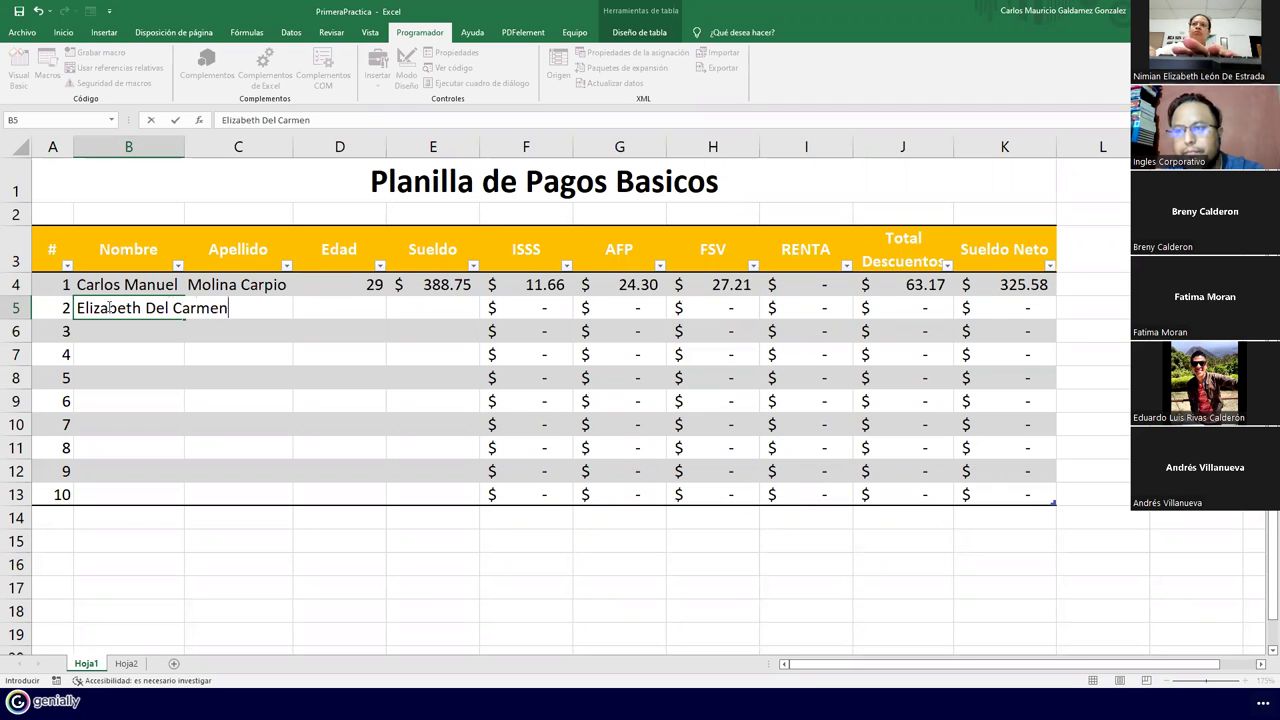
key(Tab)
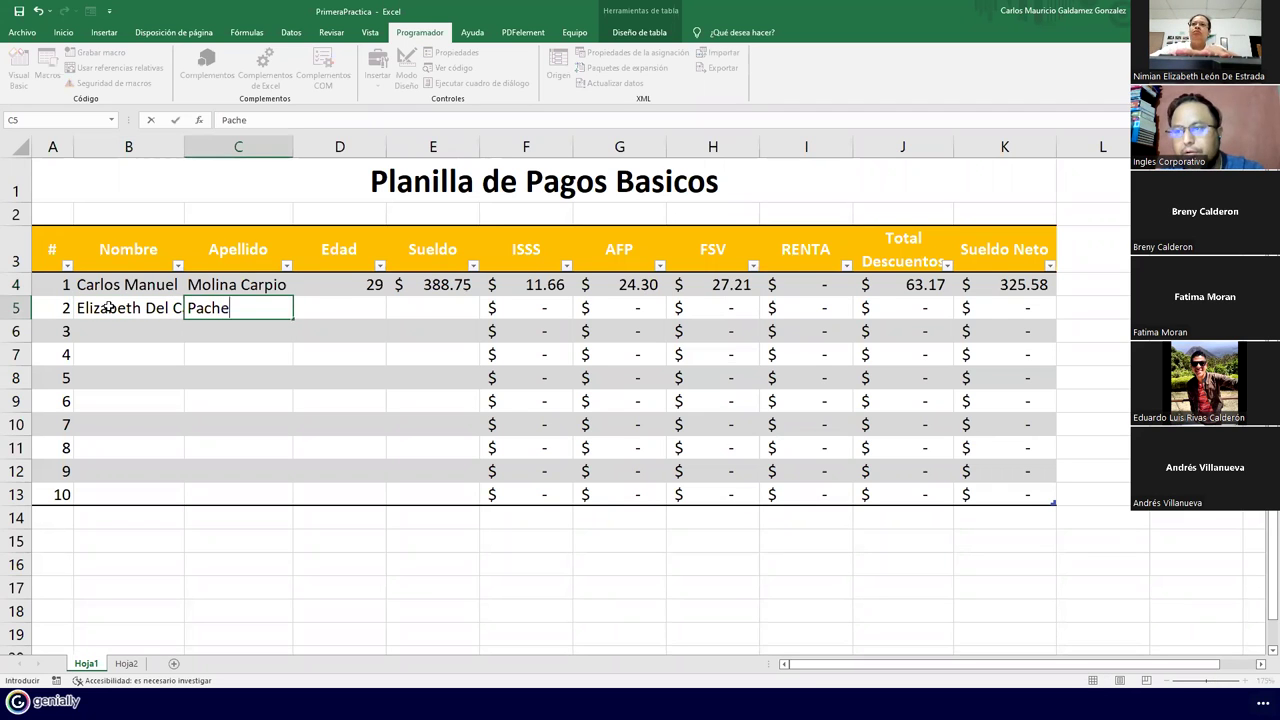
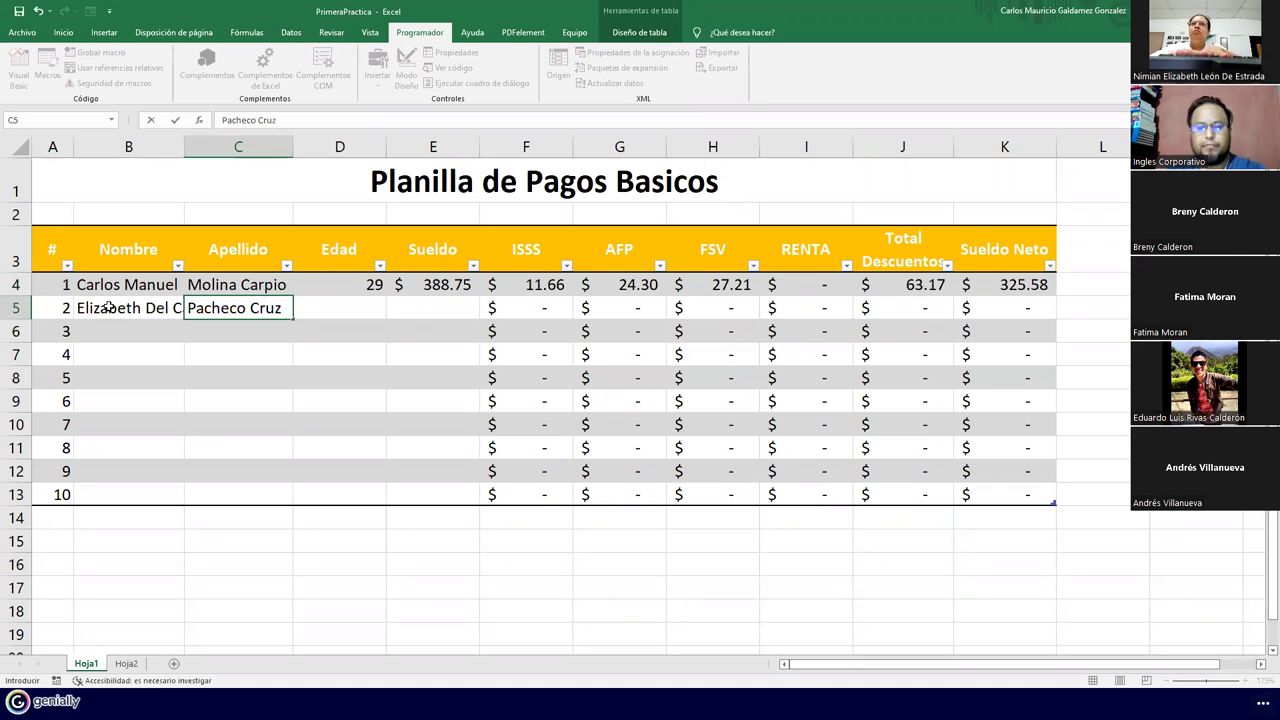
key(Tab)
double_click(185, 152)
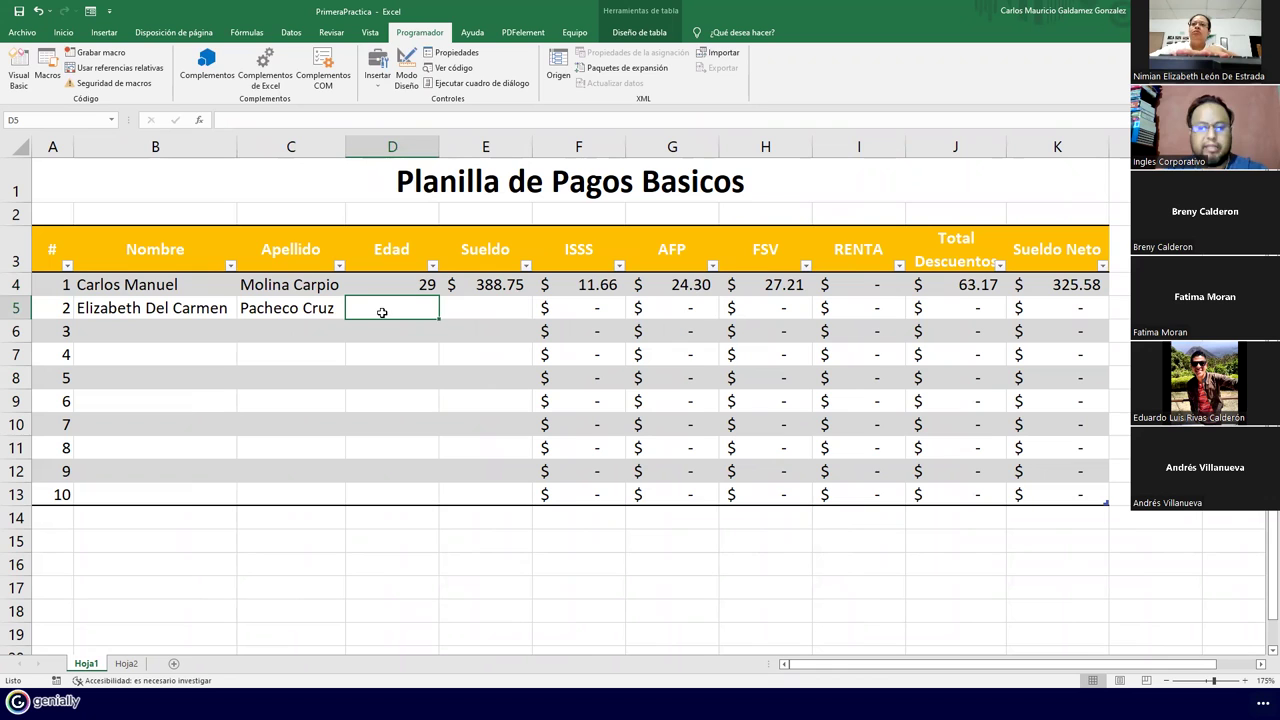
Enter age 30 and salary 451.55 for the second employee
text(30)
key(Tab)
text(451.55)
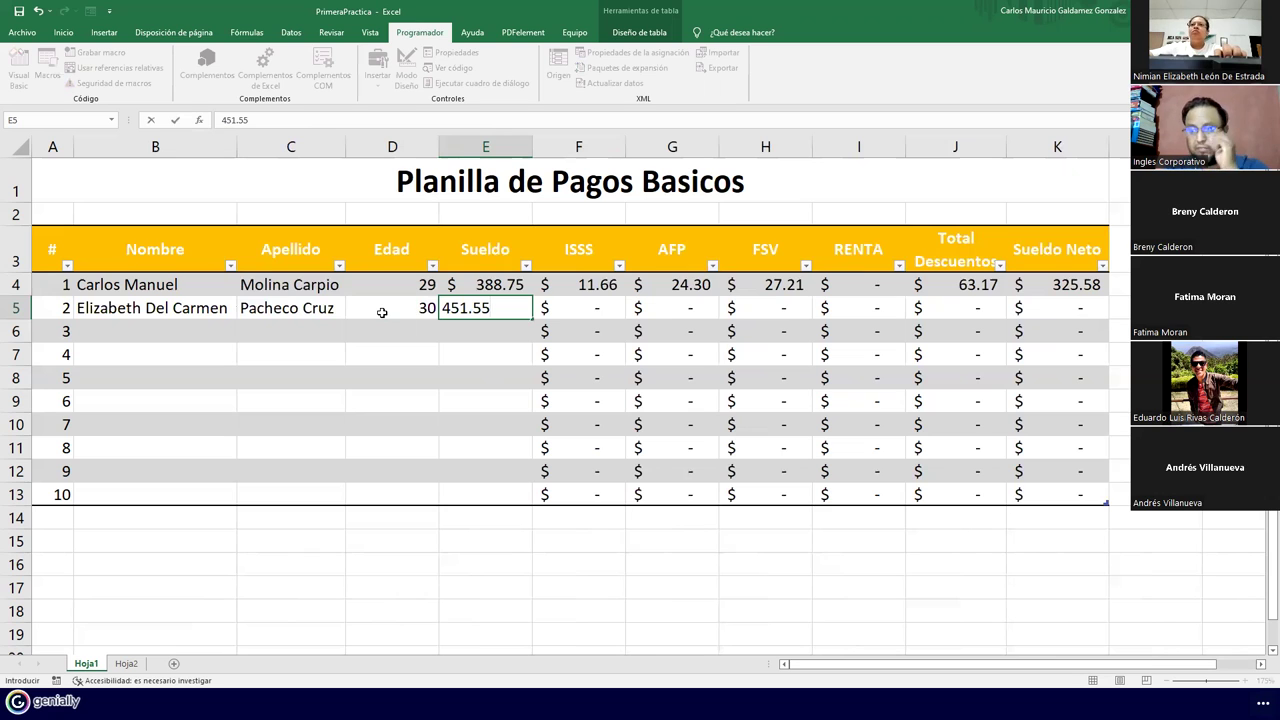
key(Return)
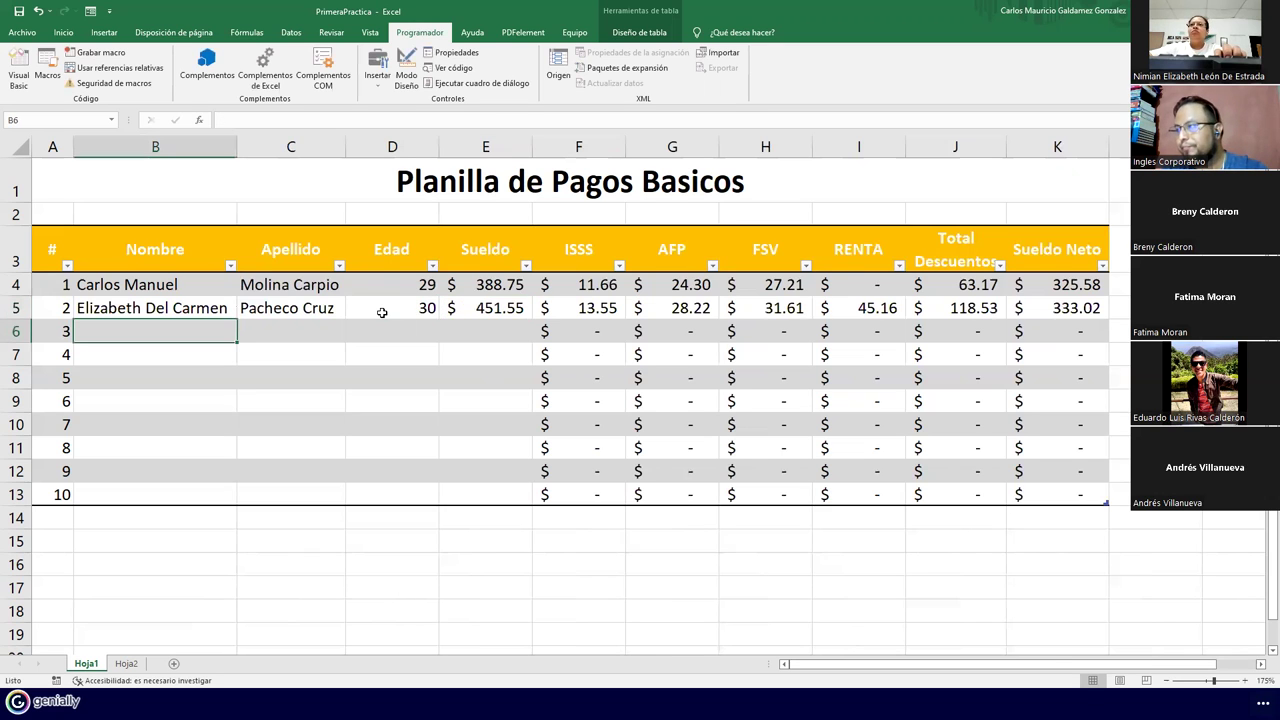
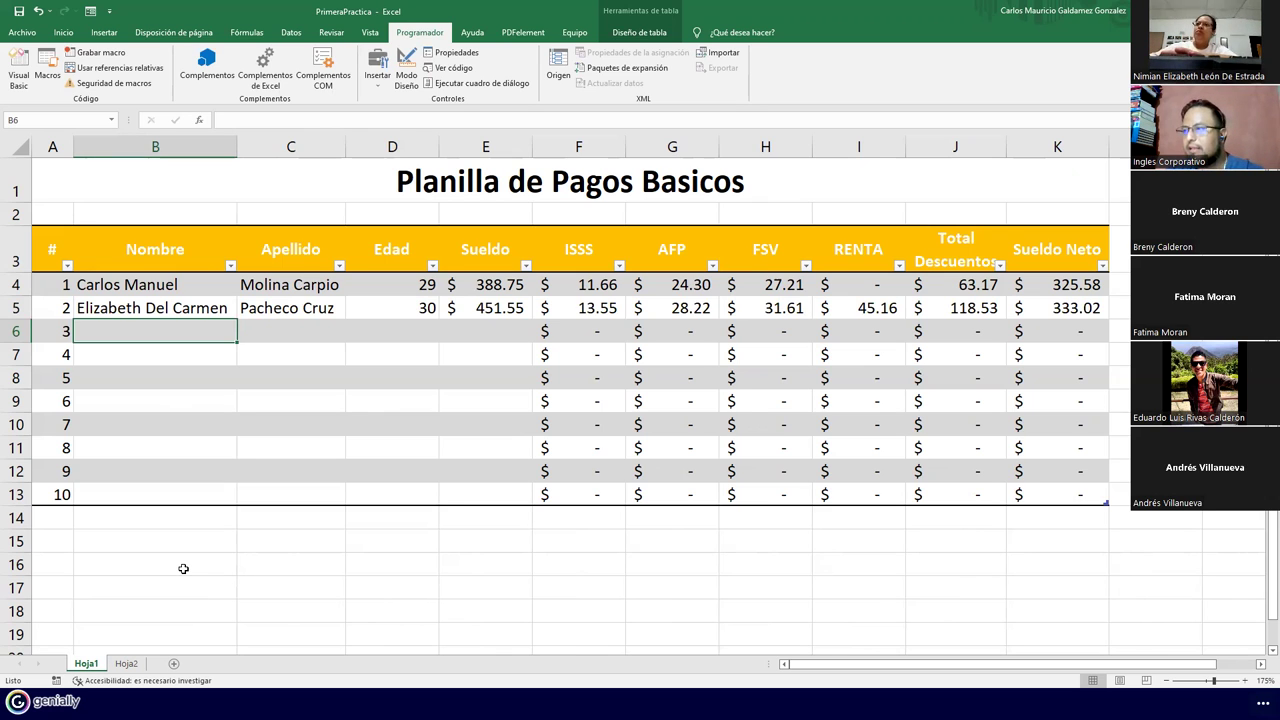
Run the FormatoPlanillaBasica001 macro on Hoja2, then stop the debugger after it errors
click(128, 665)
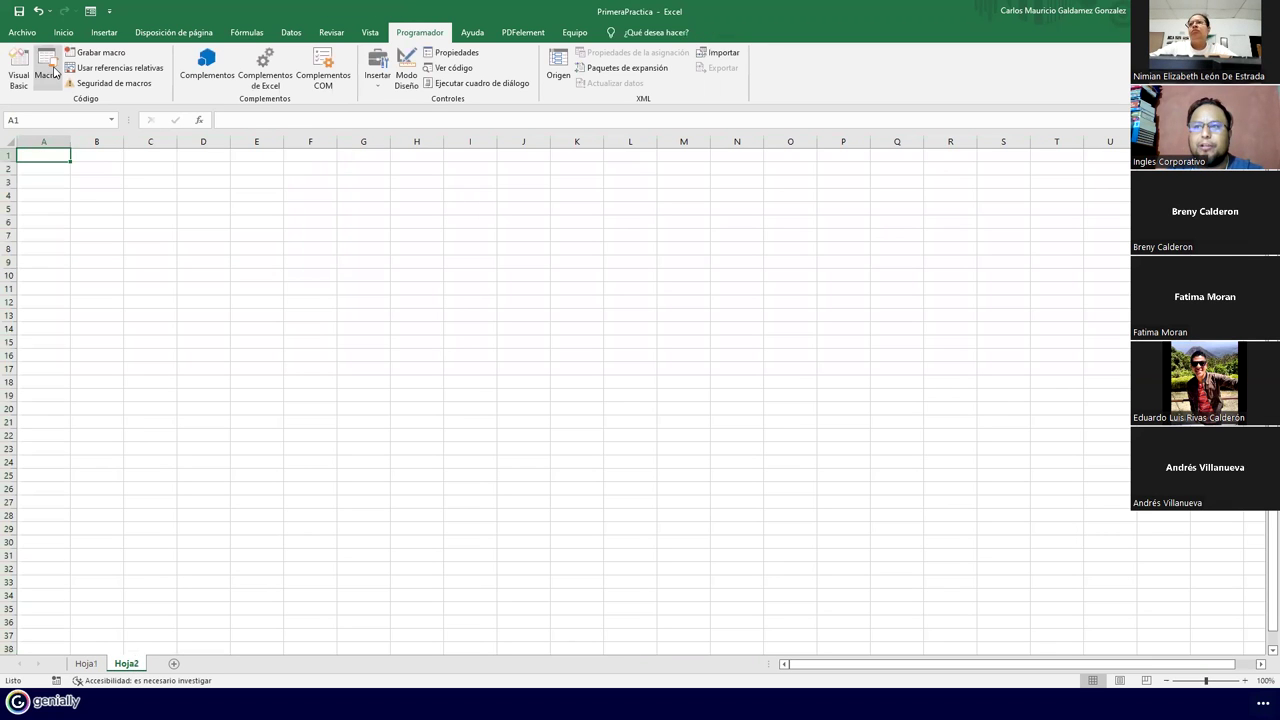
click(54, 79)
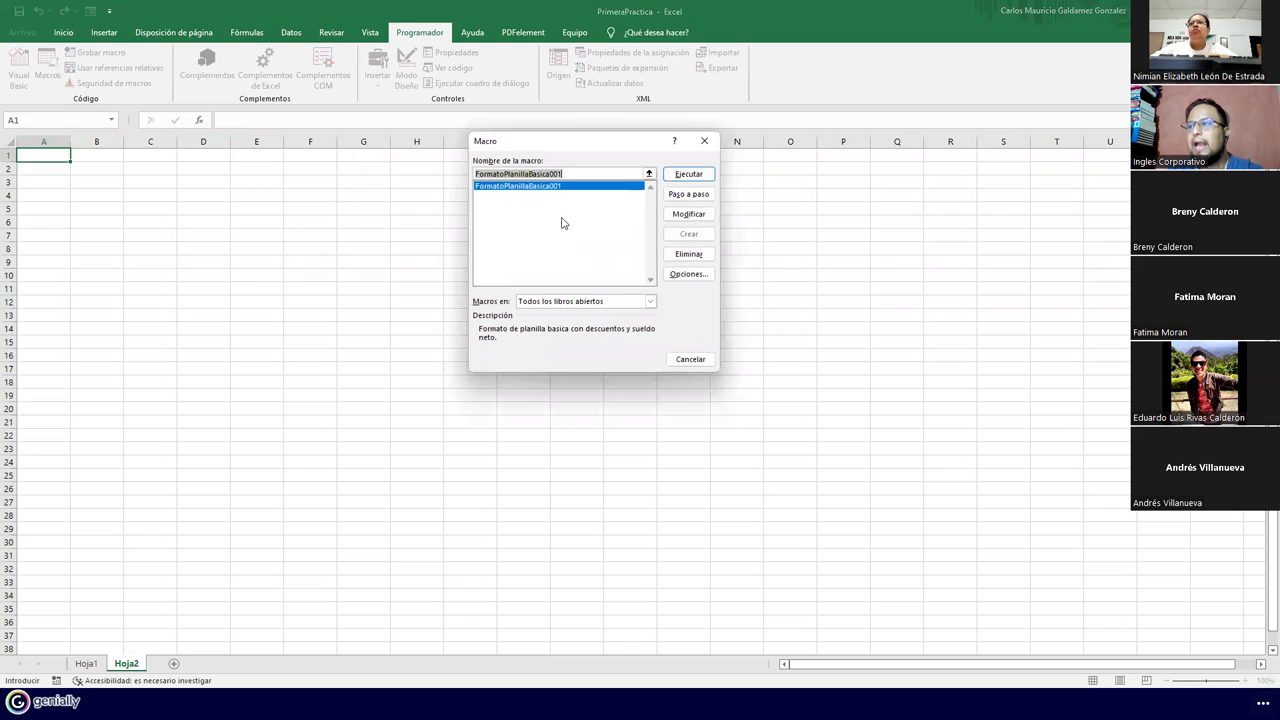
click(671, 179)
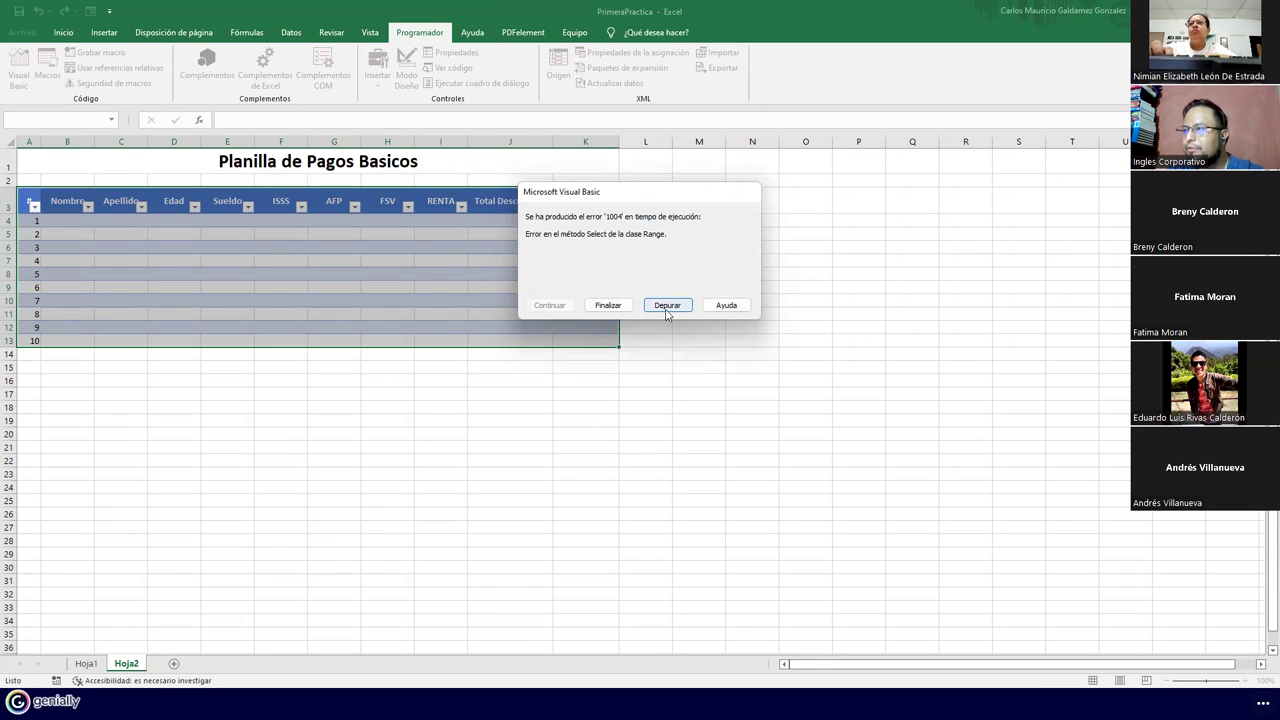
click(667, 306)
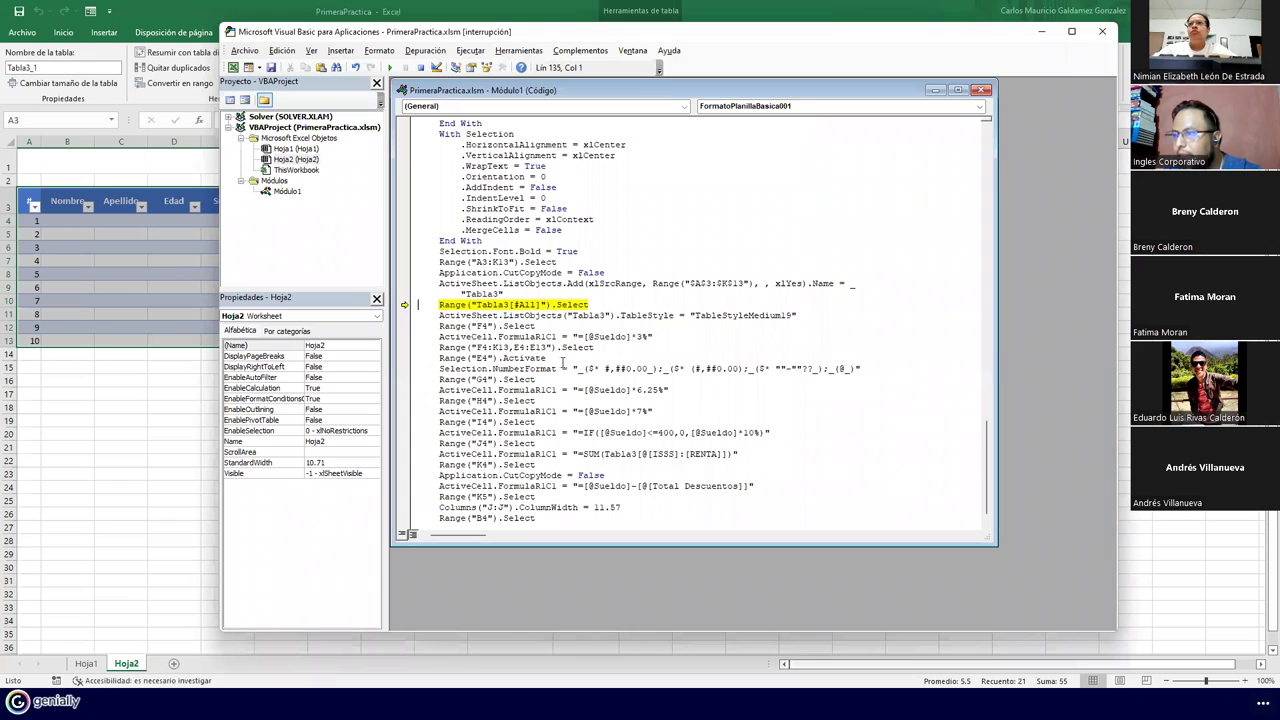
click(296, 148)
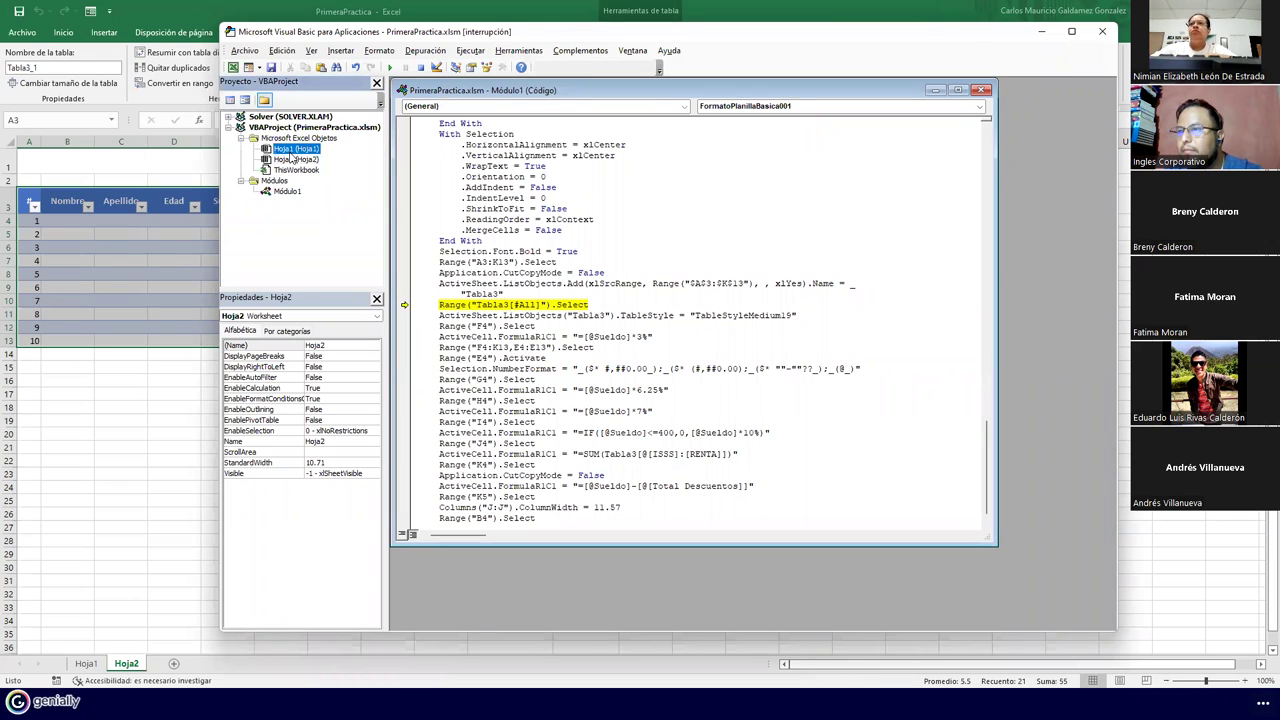
click(1102, 31)
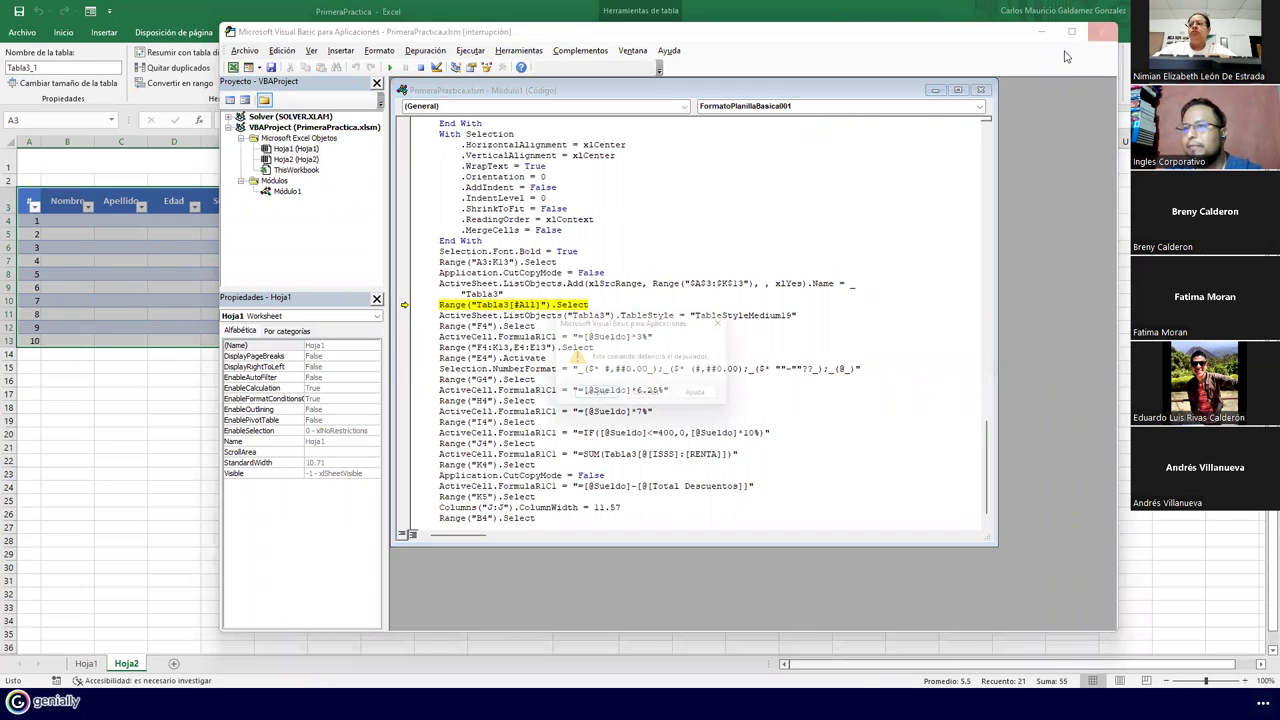
click(596, 398)
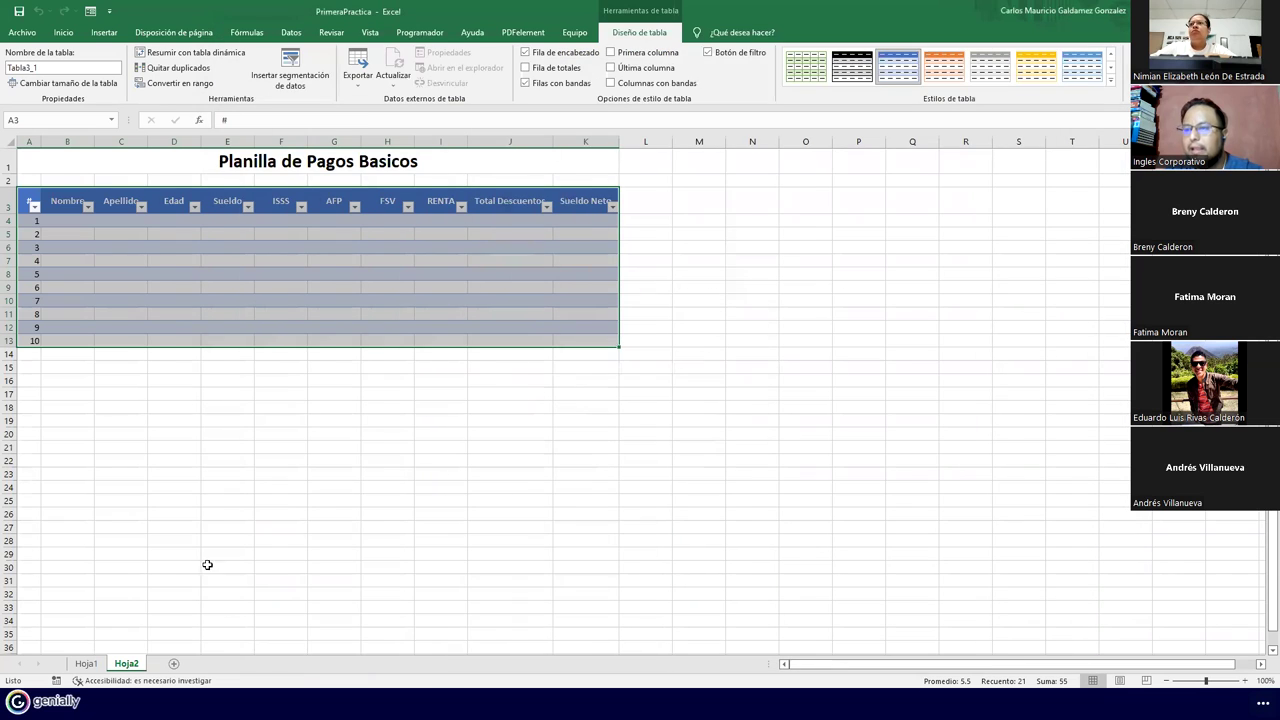
Delete the Hoja2 sheet and add a new blank sheet
right_click(136, 667)
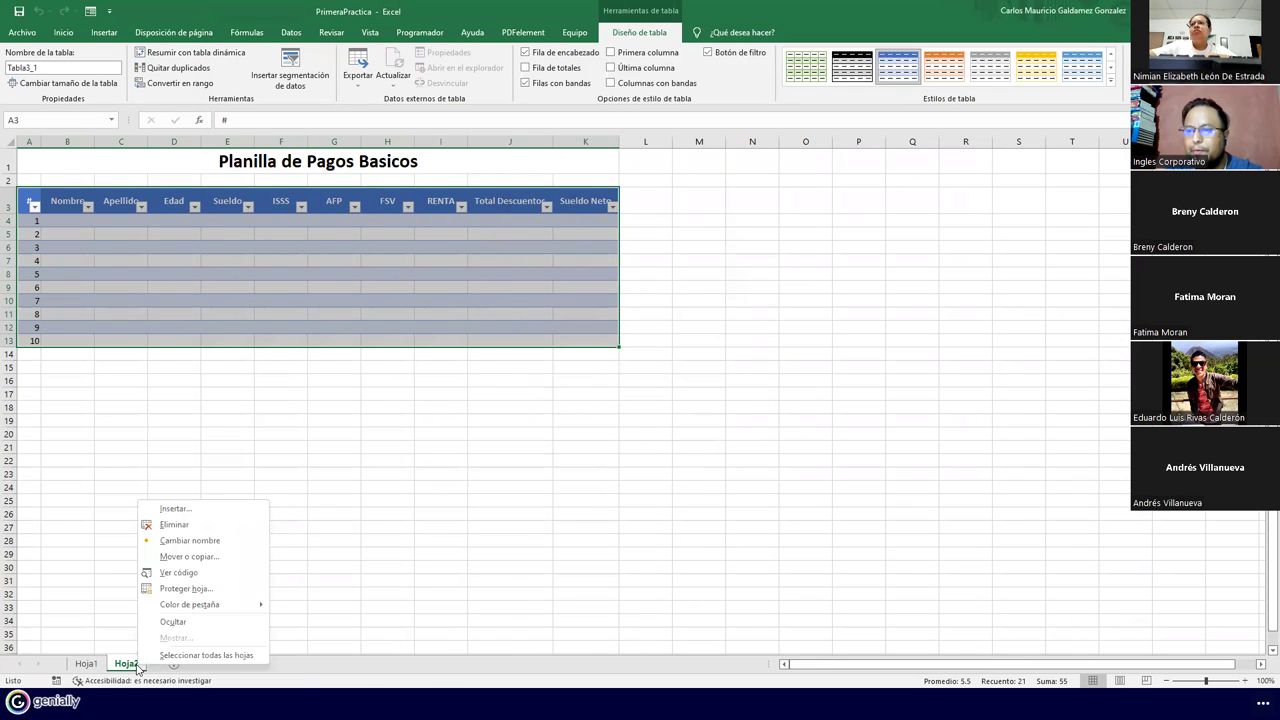
click(178, 525)
click(610, 387)
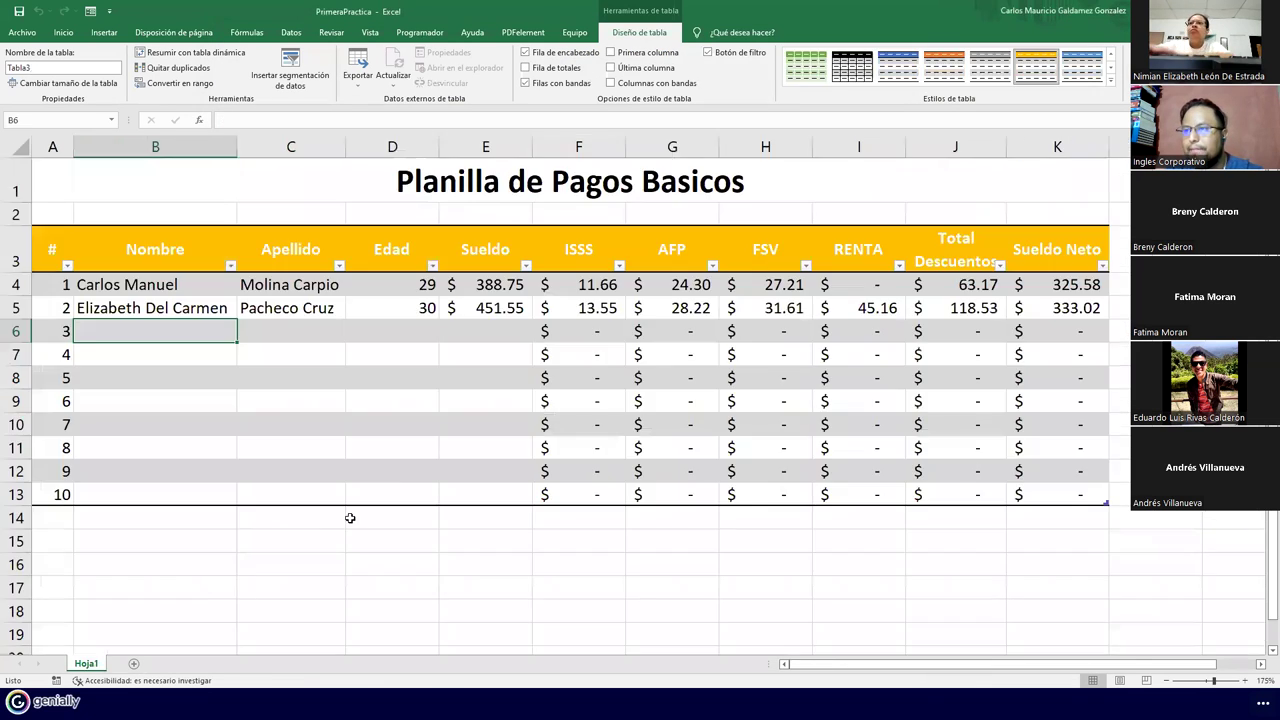
click(133, 664)
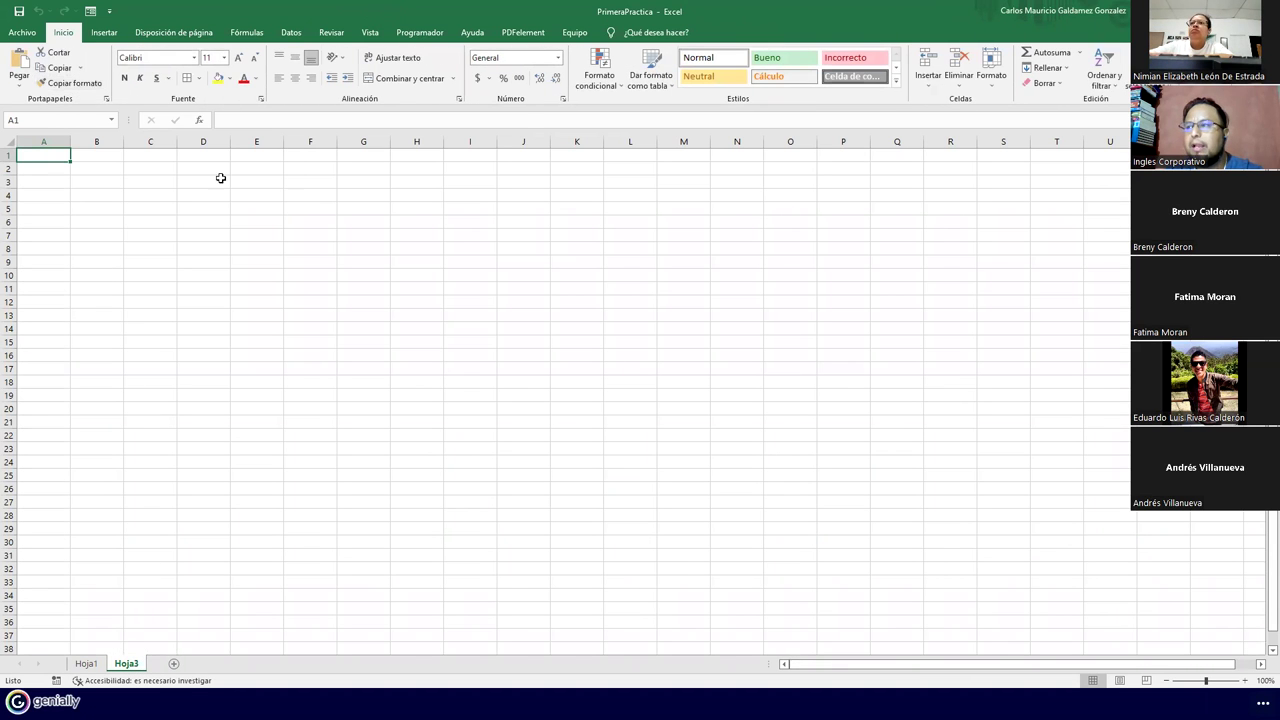
Run the FormatoPlanillaBasica001 macro on Hoja3 and debug its failing line
click(419, 34)
click(48, 78)
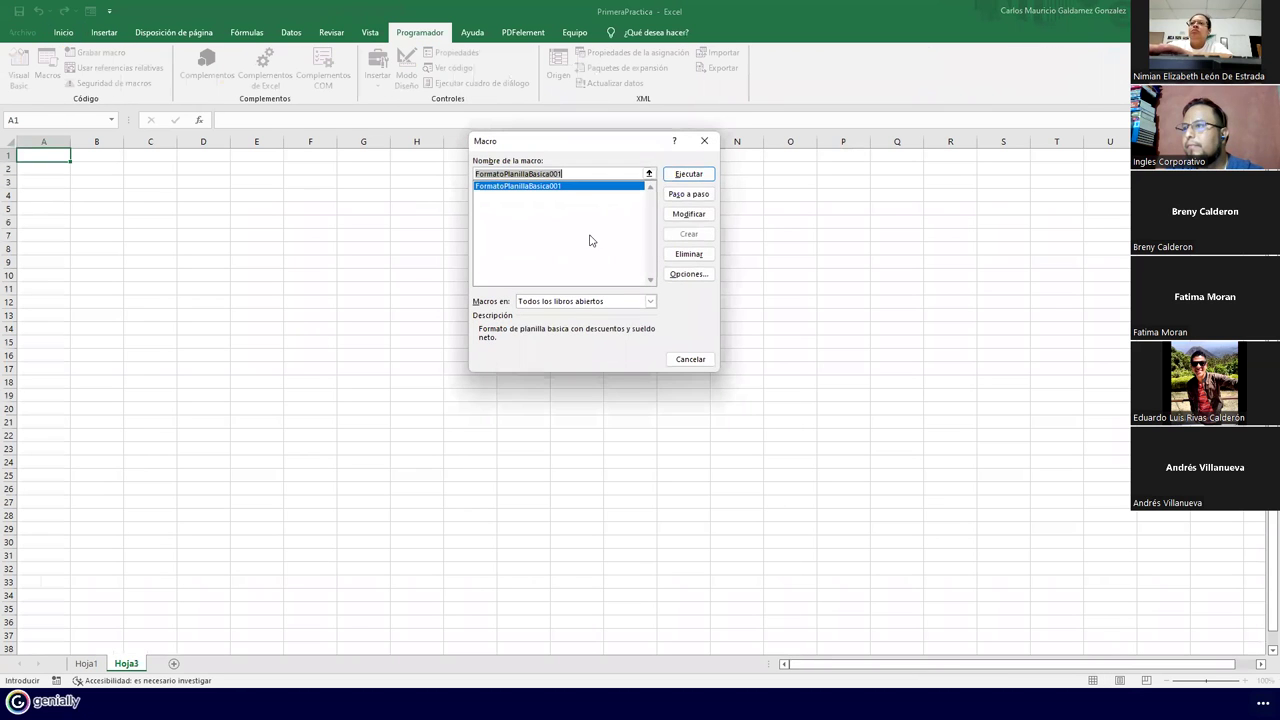
click(686, 175)
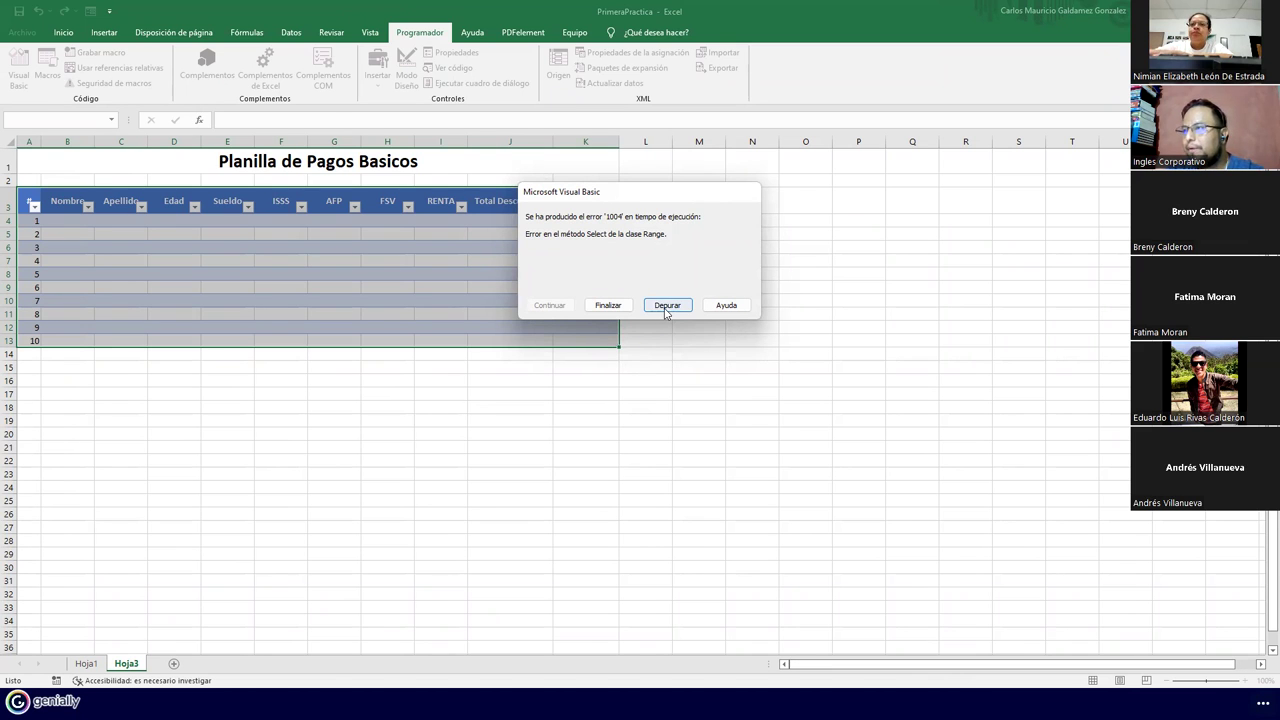
click(666, 306)
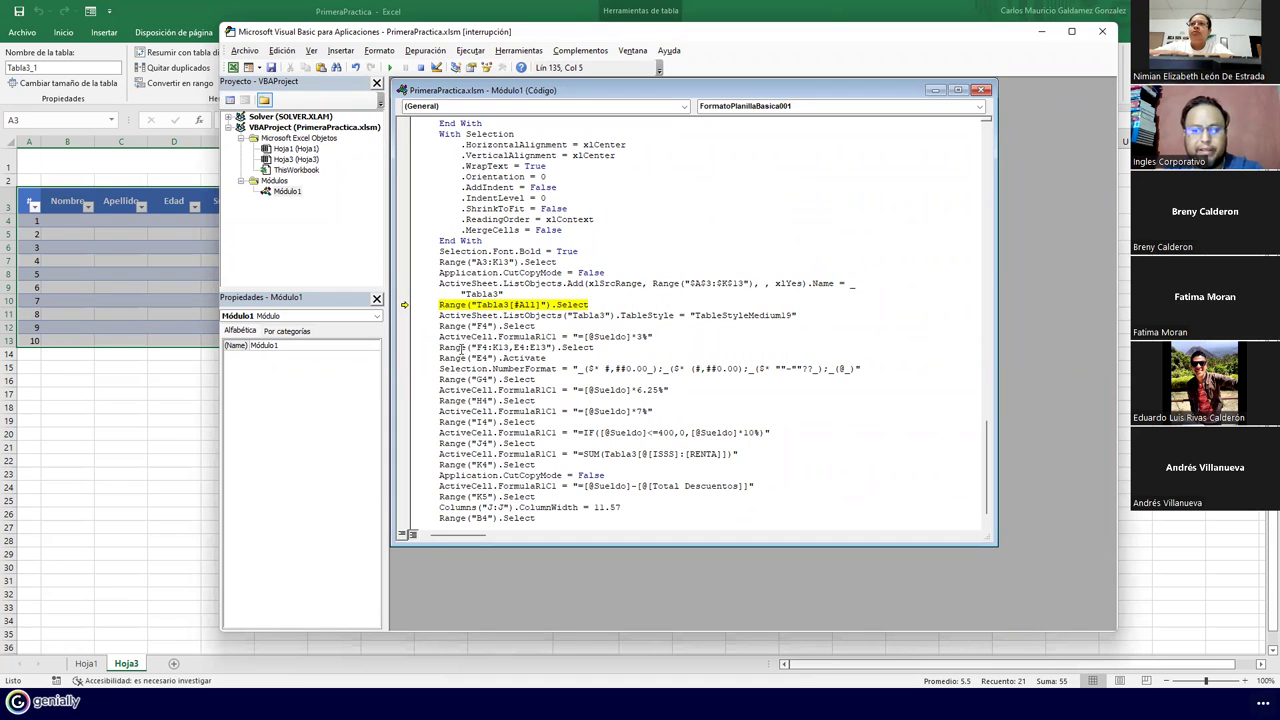
Delete the faulty Range("Tabla3[#All]").Select line from the macro code
text(//)
key(BackSpace)
click(462, 352)
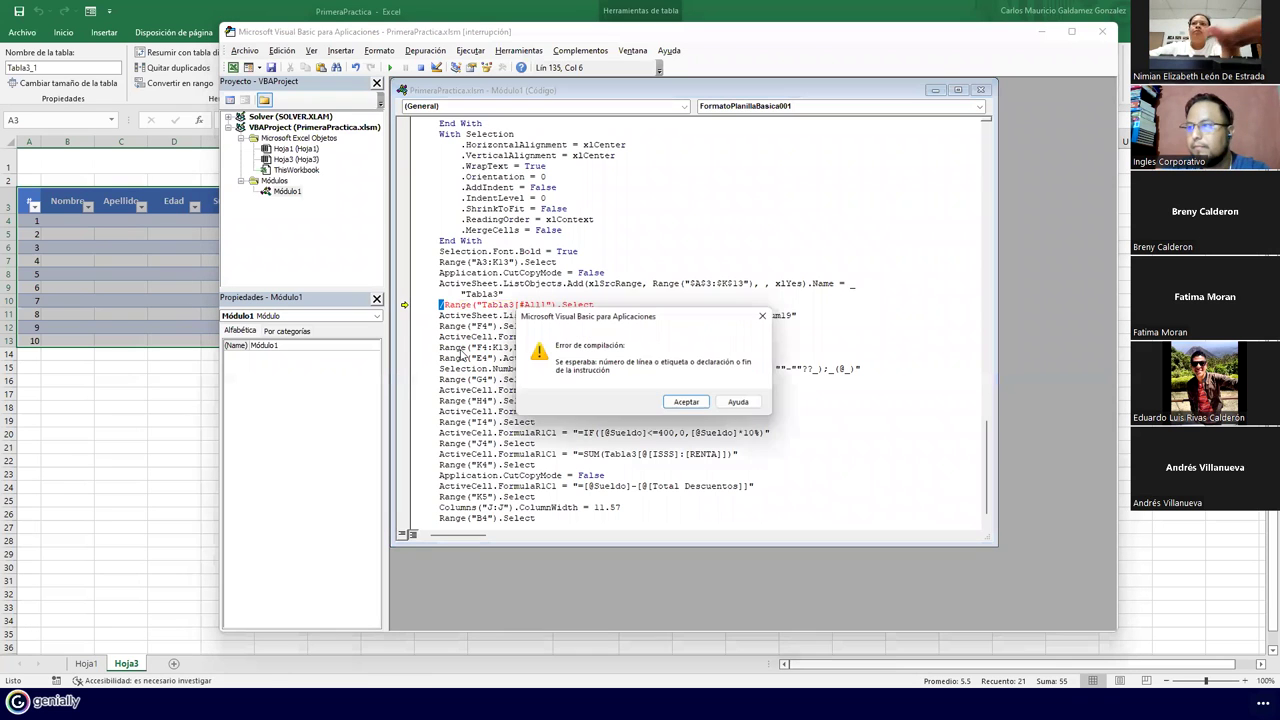
key(Return)
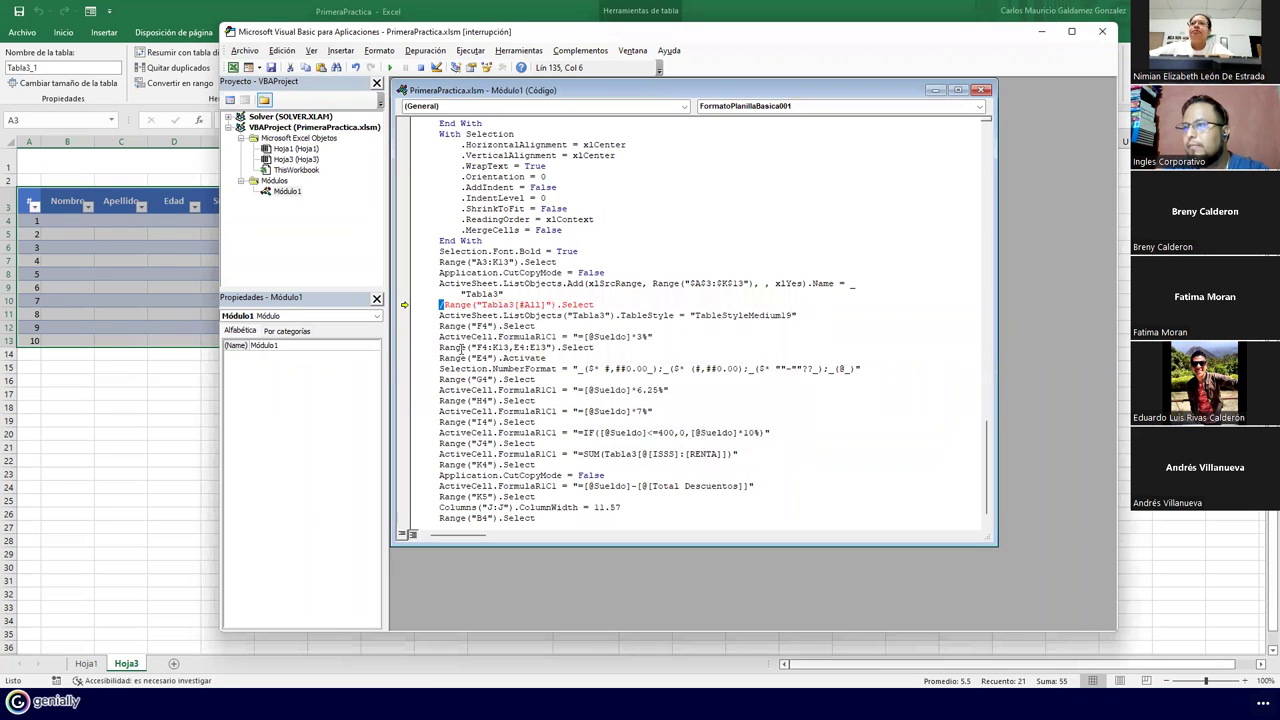
text(*)
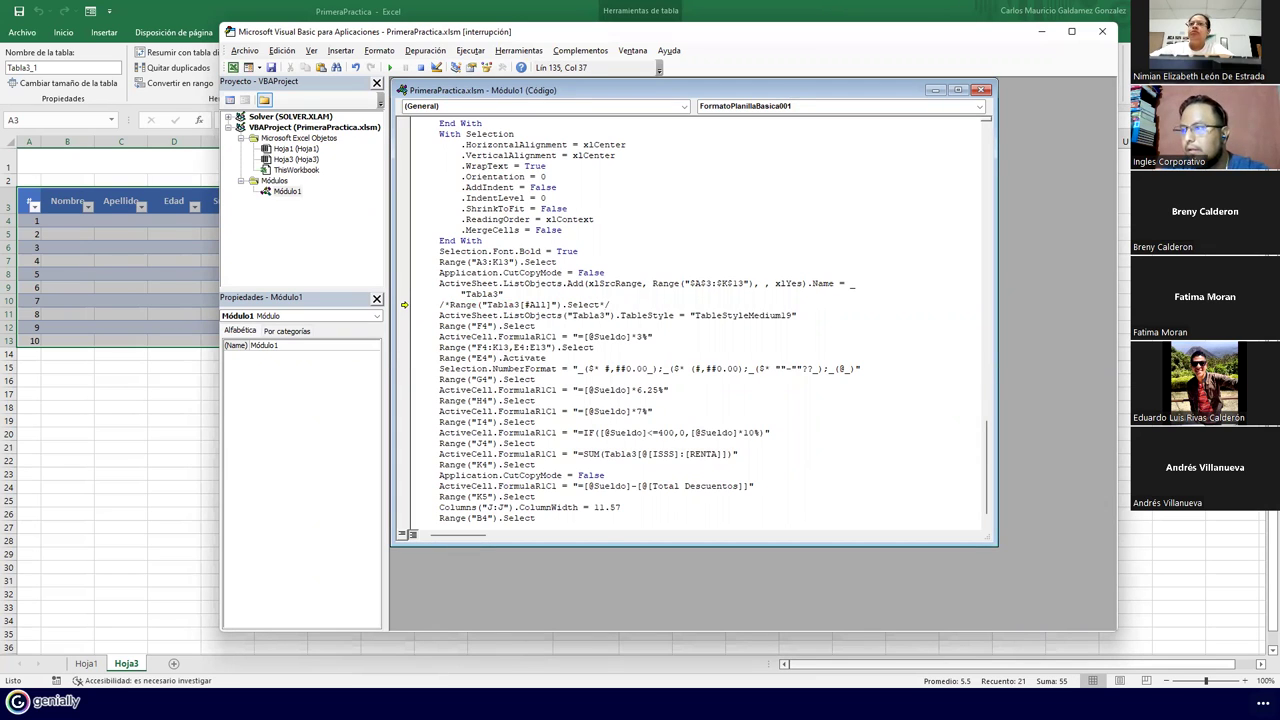
click(390, 68)
click(689, 405)
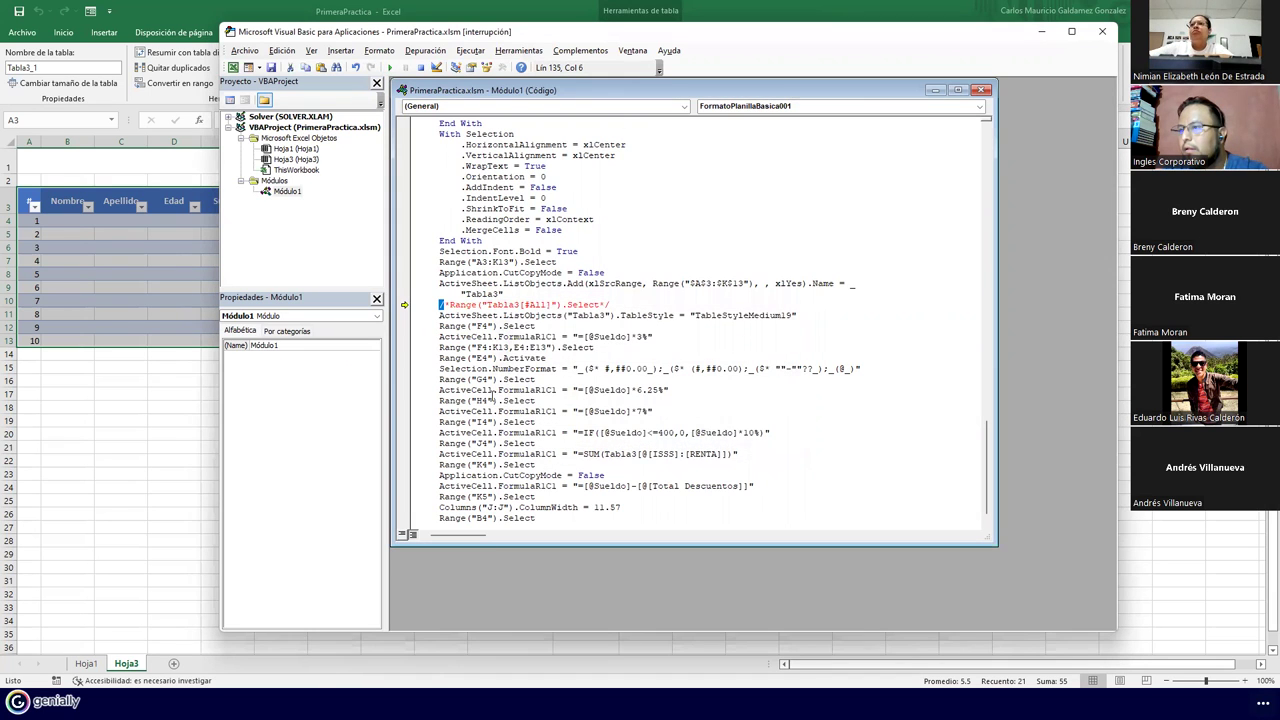
click(437, 306)
drag(437, 306, 438, 315)
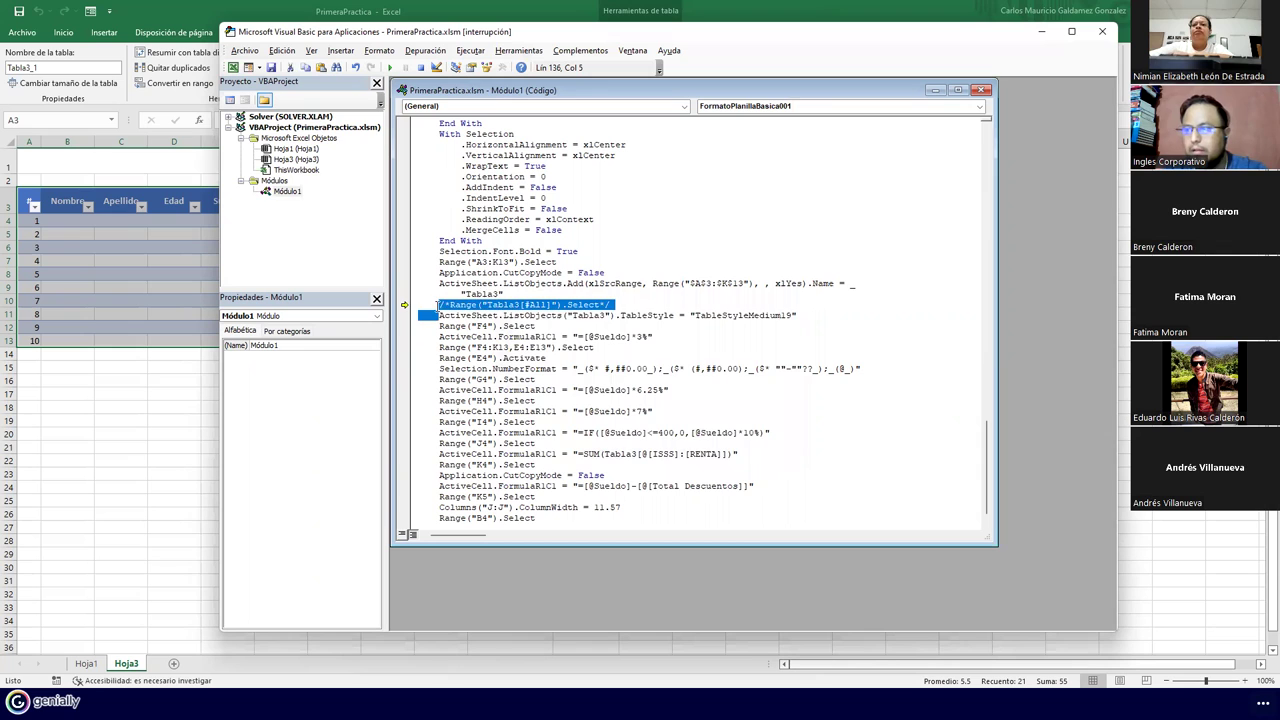
key(Delete)
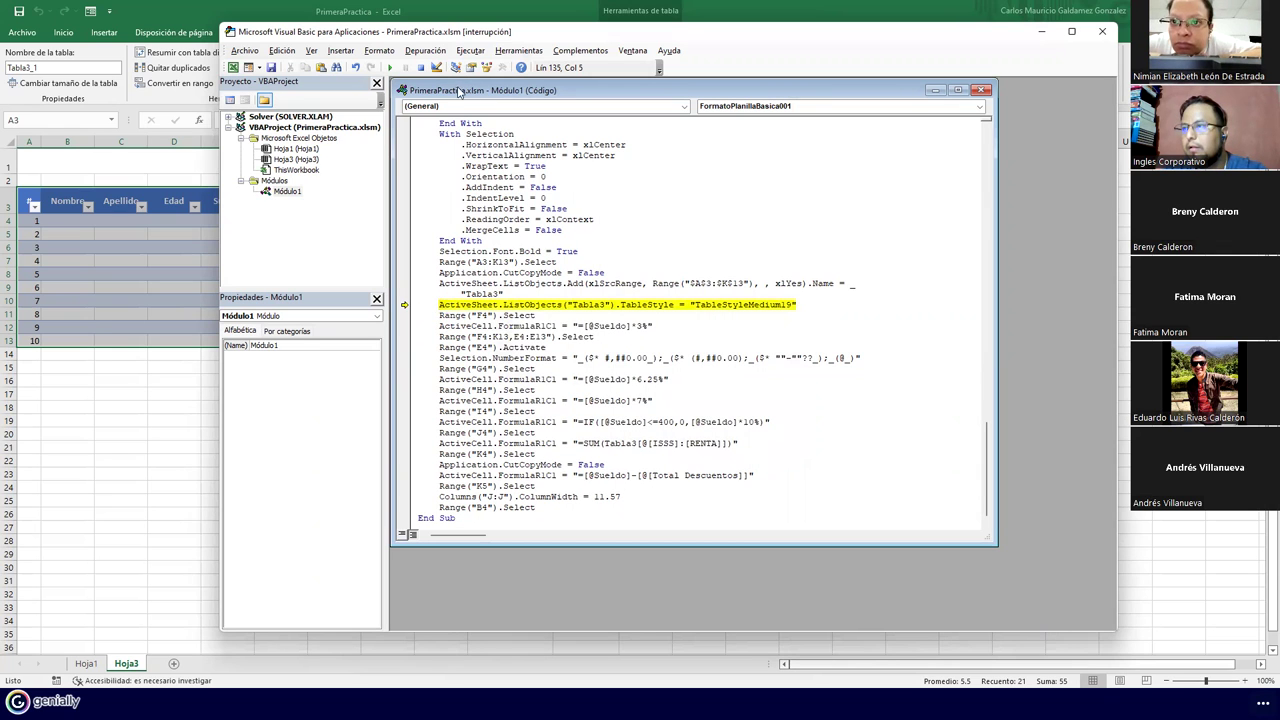
Resume the macro to finish the Hoja3 table, close the VBA editor and add a sheet
click(390, 67)
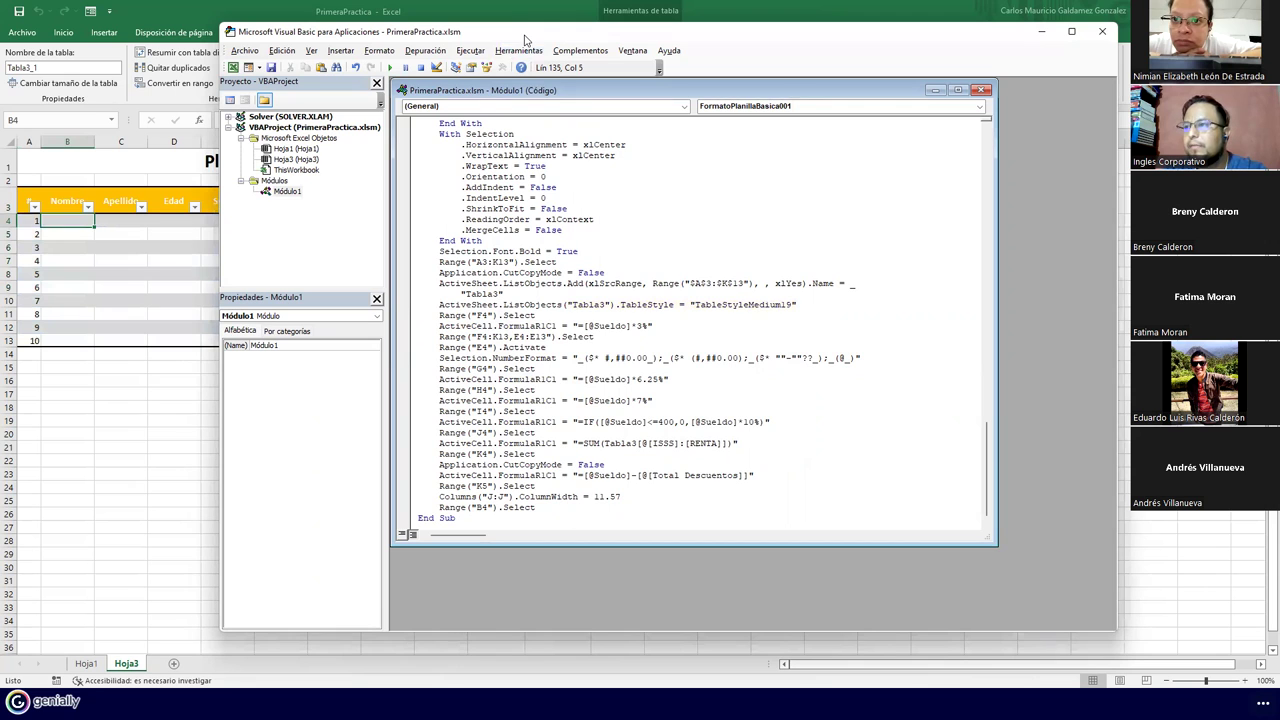
drag(525, 38, 630, 71)
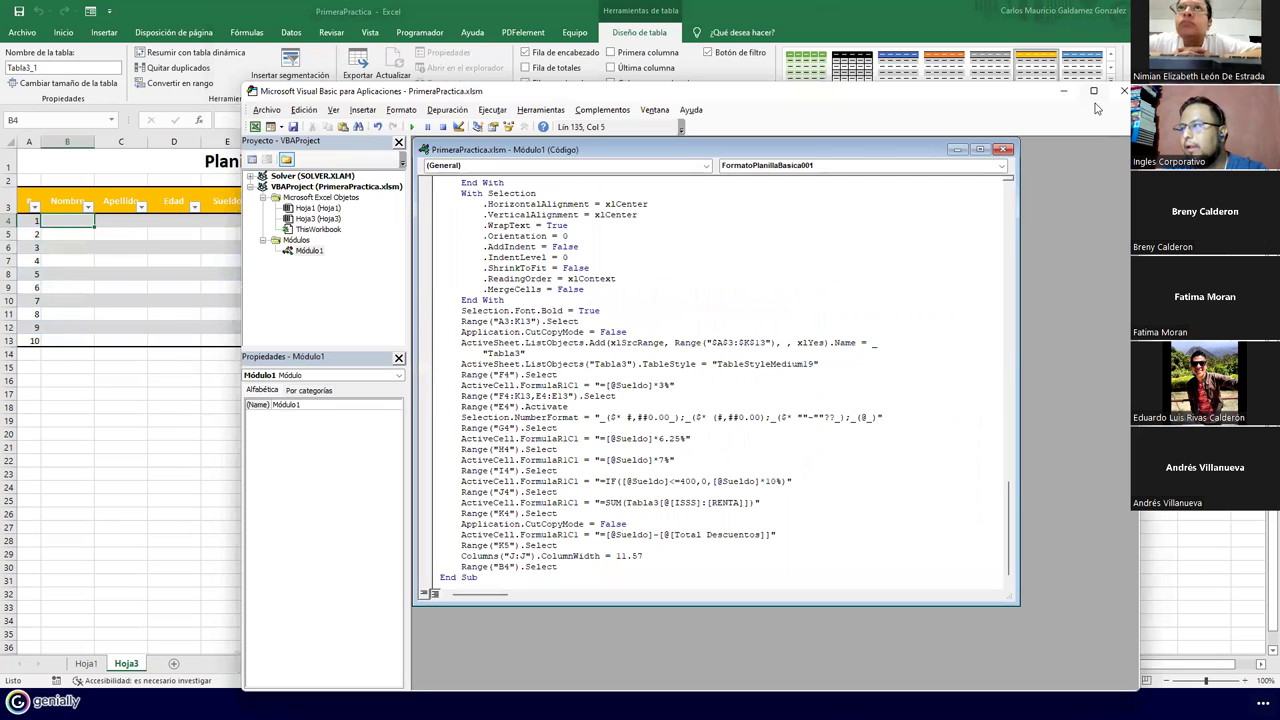
key(alt+F11)
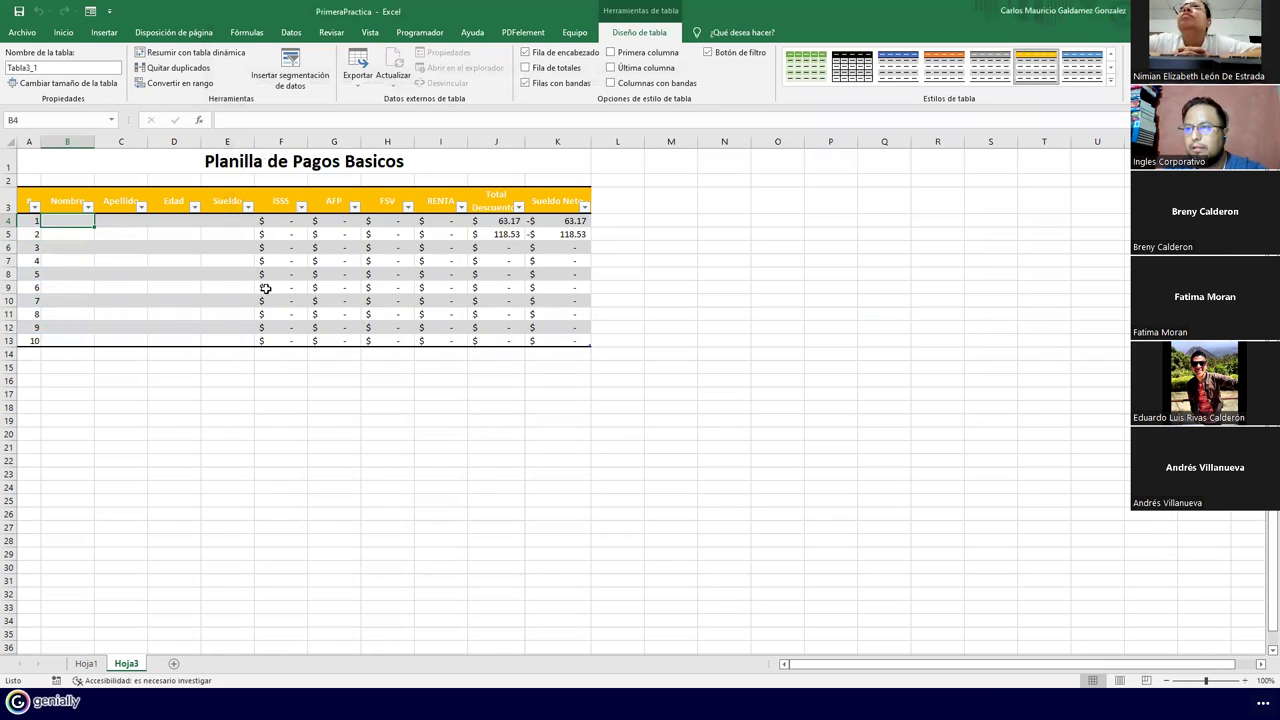
click(176, 665)
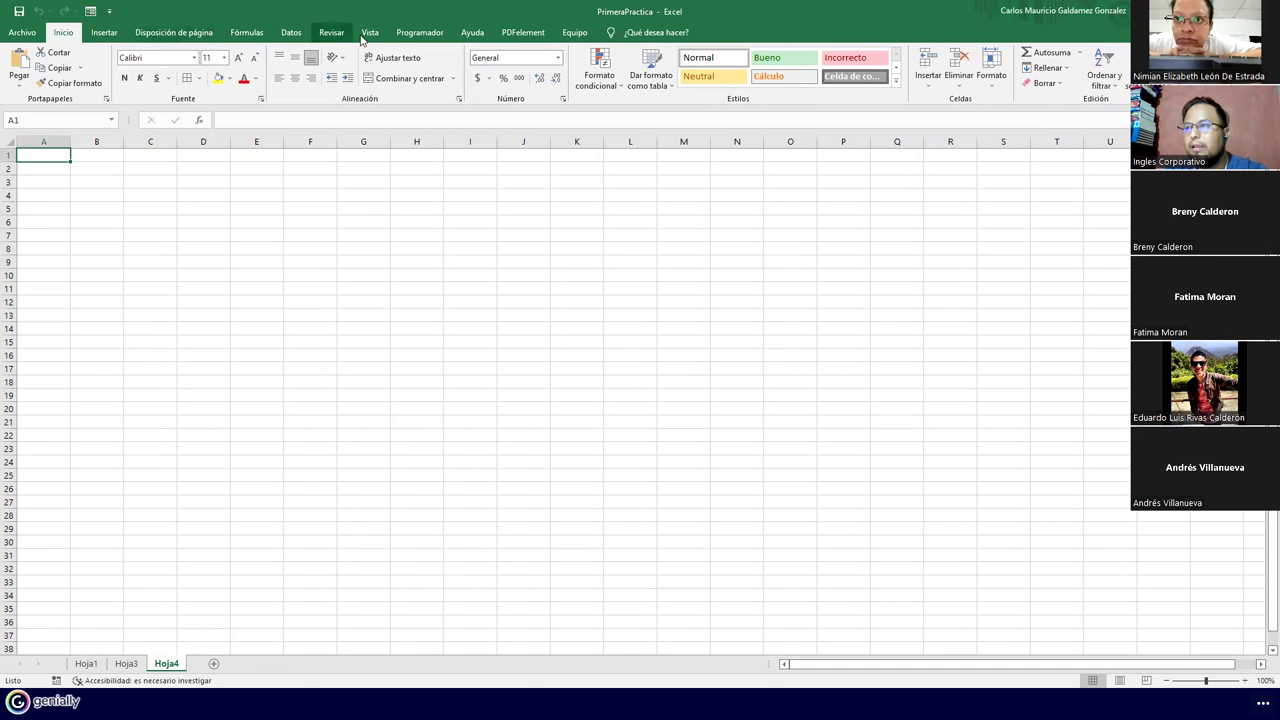
Run the macro on Hoja4 and inspect the Total Descuentos formula in J4
click(416, 33)
click(55, 63)
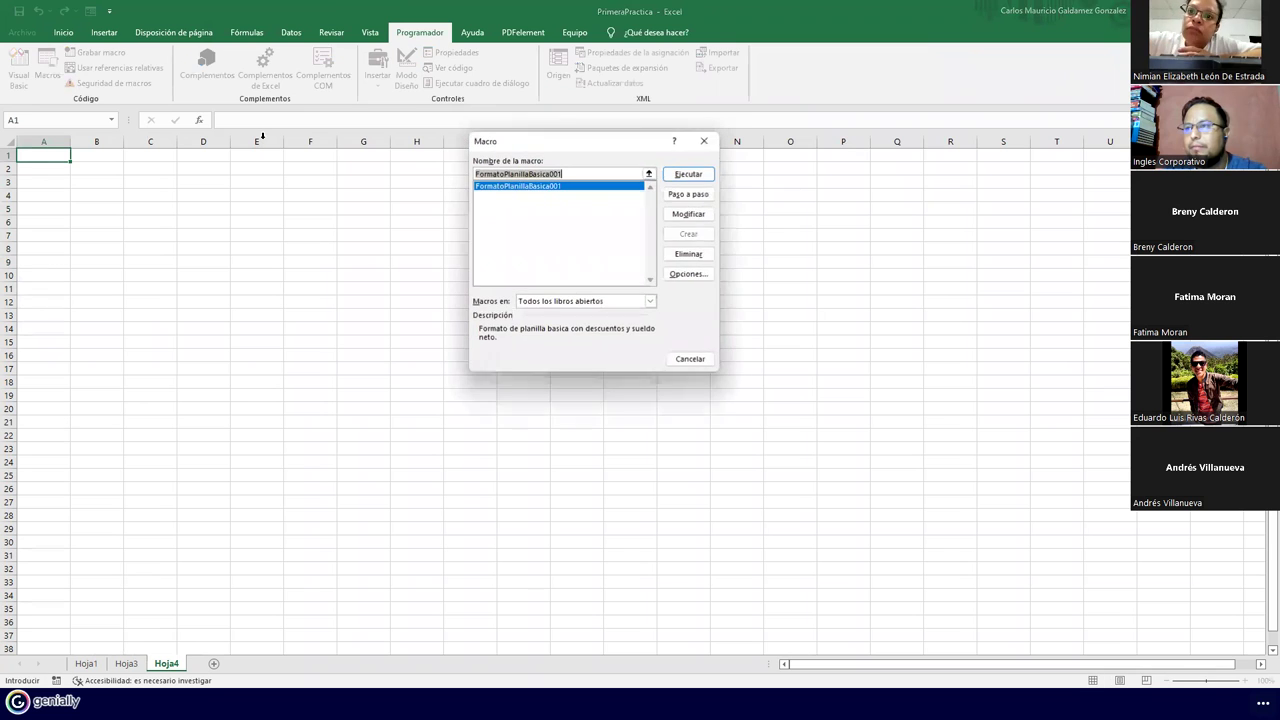
click(686, 174)
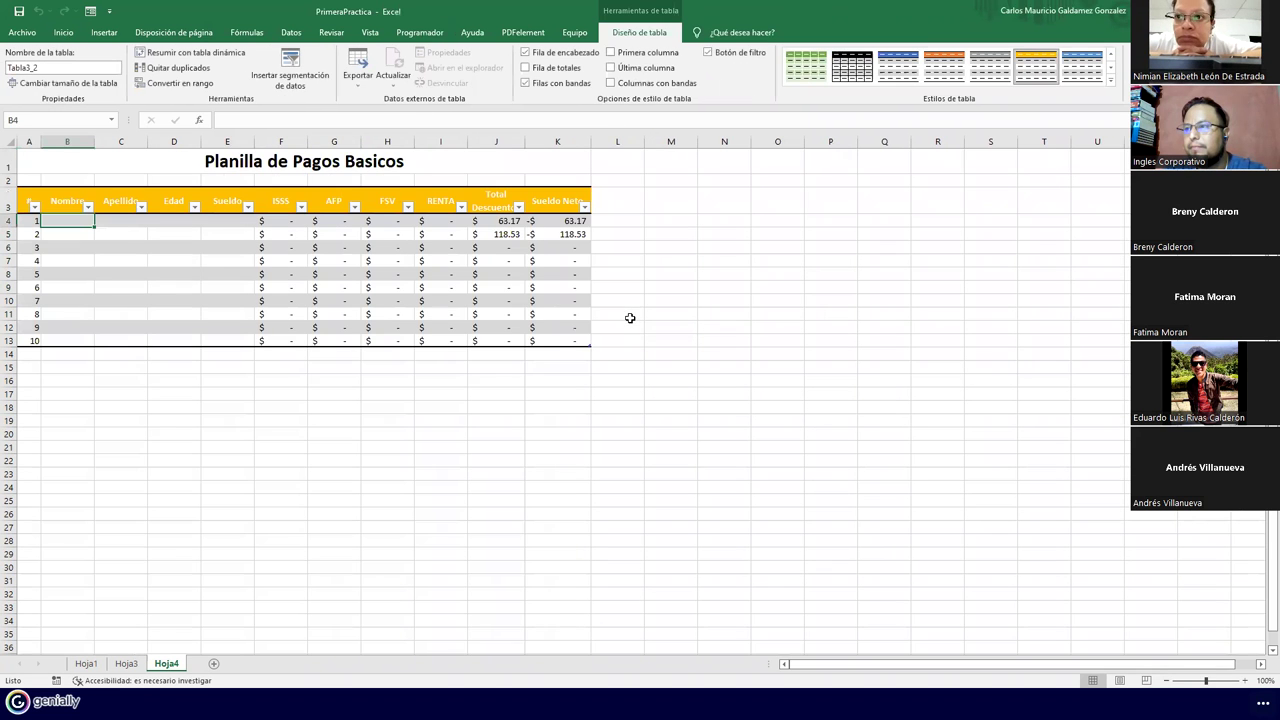
click(496, 220)
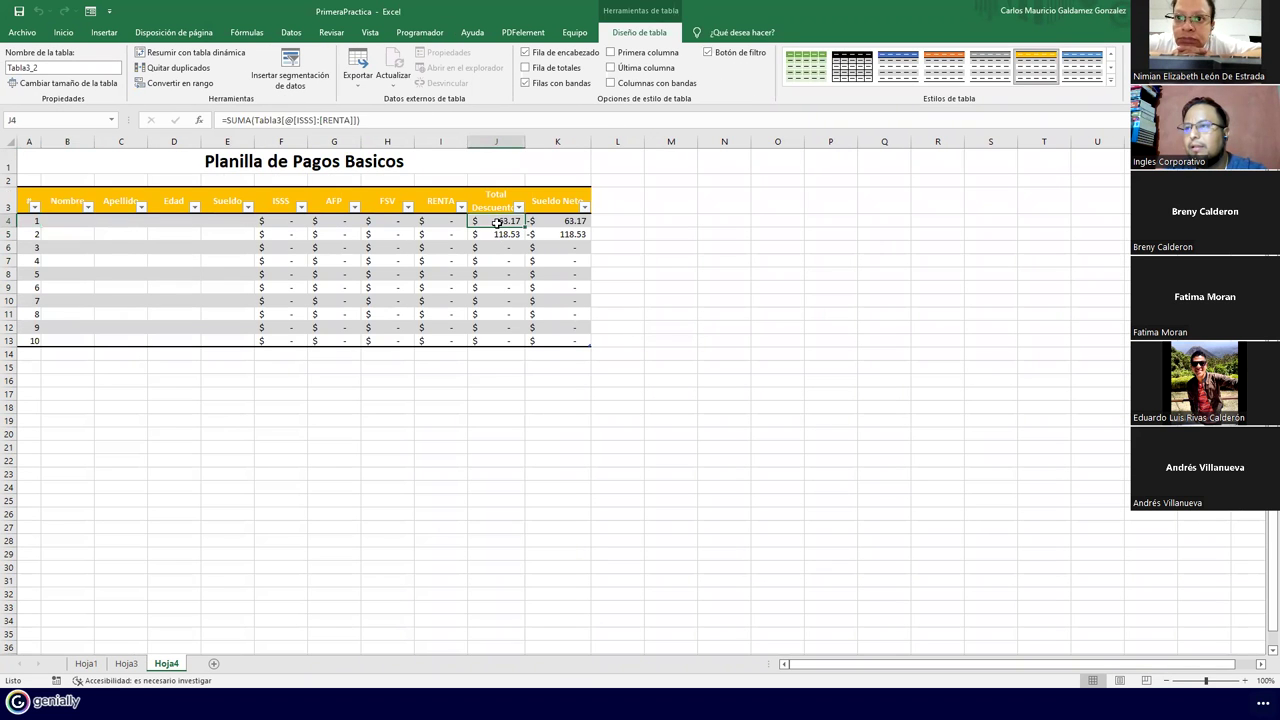
double_click(496, 220)
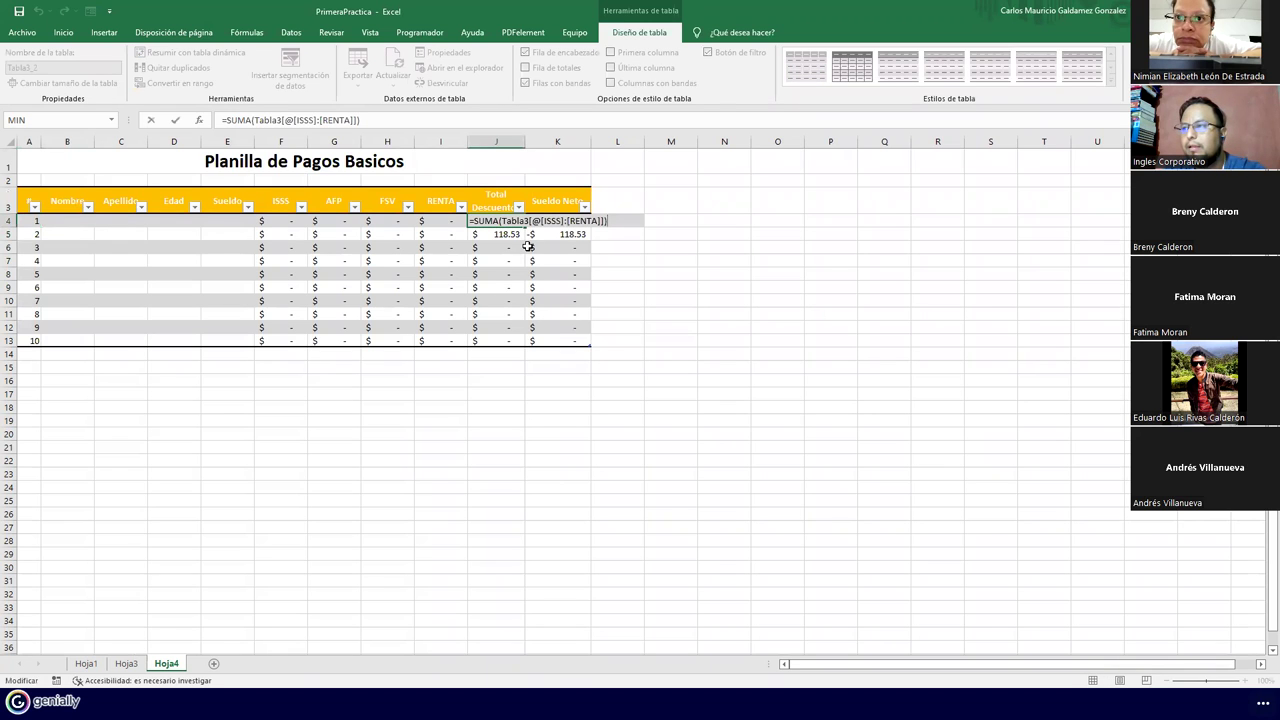
key(Escape)
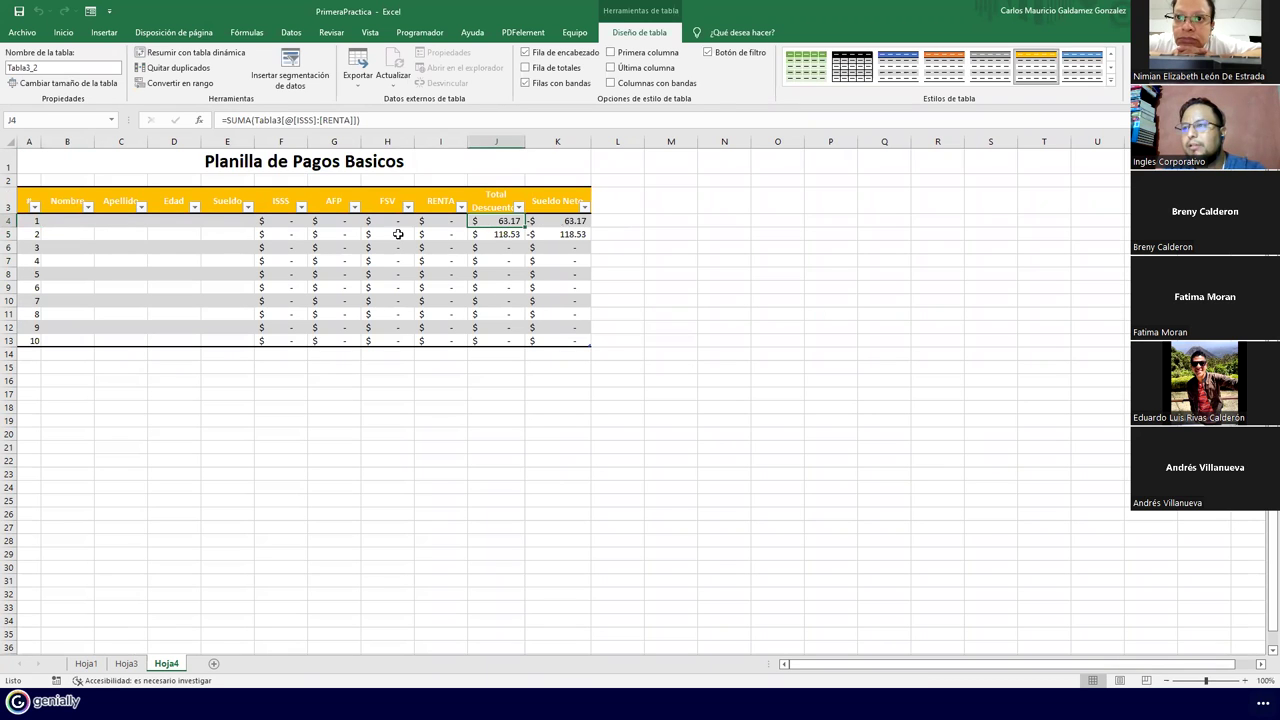
Test the J4 formula by entering 0 salaries in E4:E5, clear them, then open the macro code
click(217, 222)
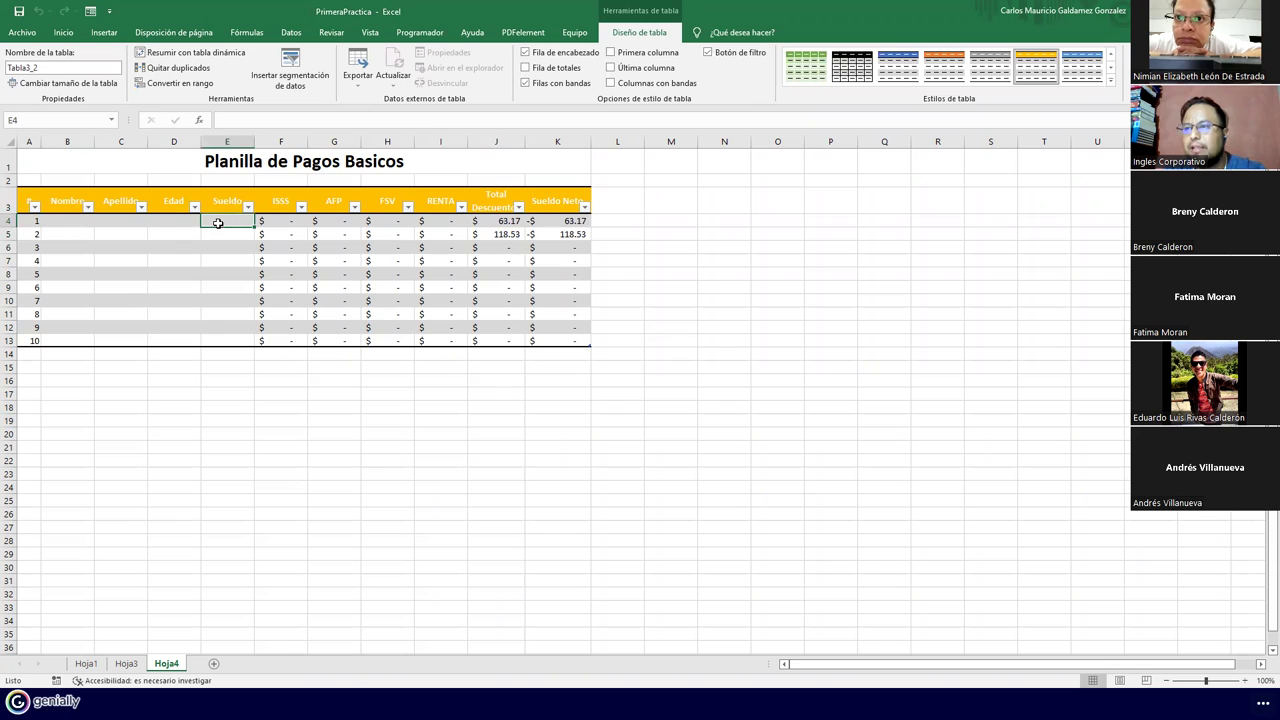
text(0)
key(Return)
text(0)
key(Return)
click(217, 222)
key(shift+Down)
key(Delete)
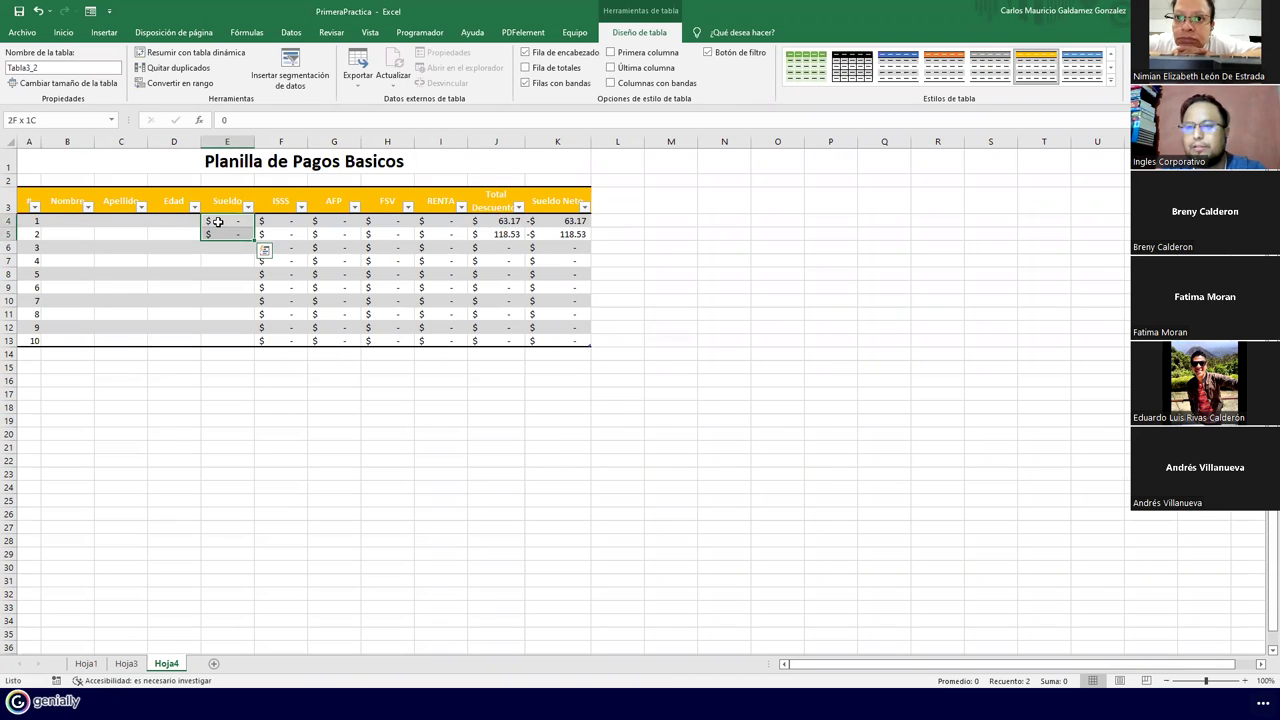
click(498, 221)
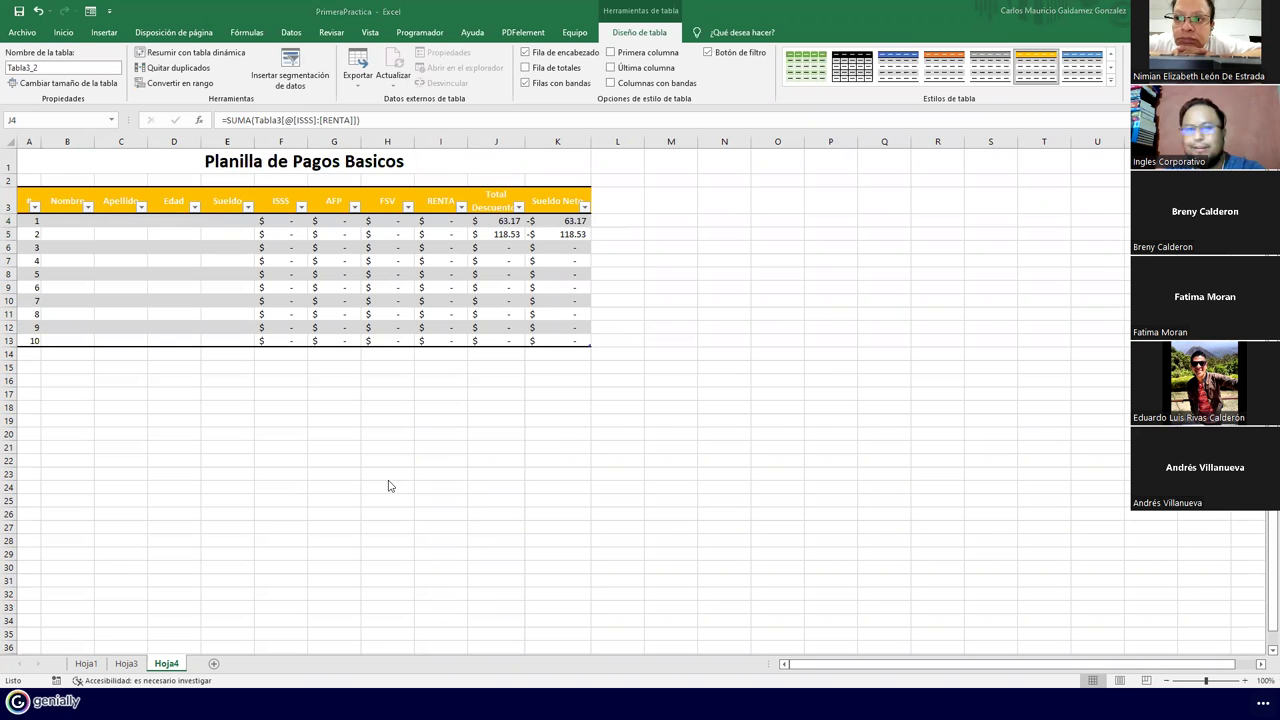
key(alt+F11)
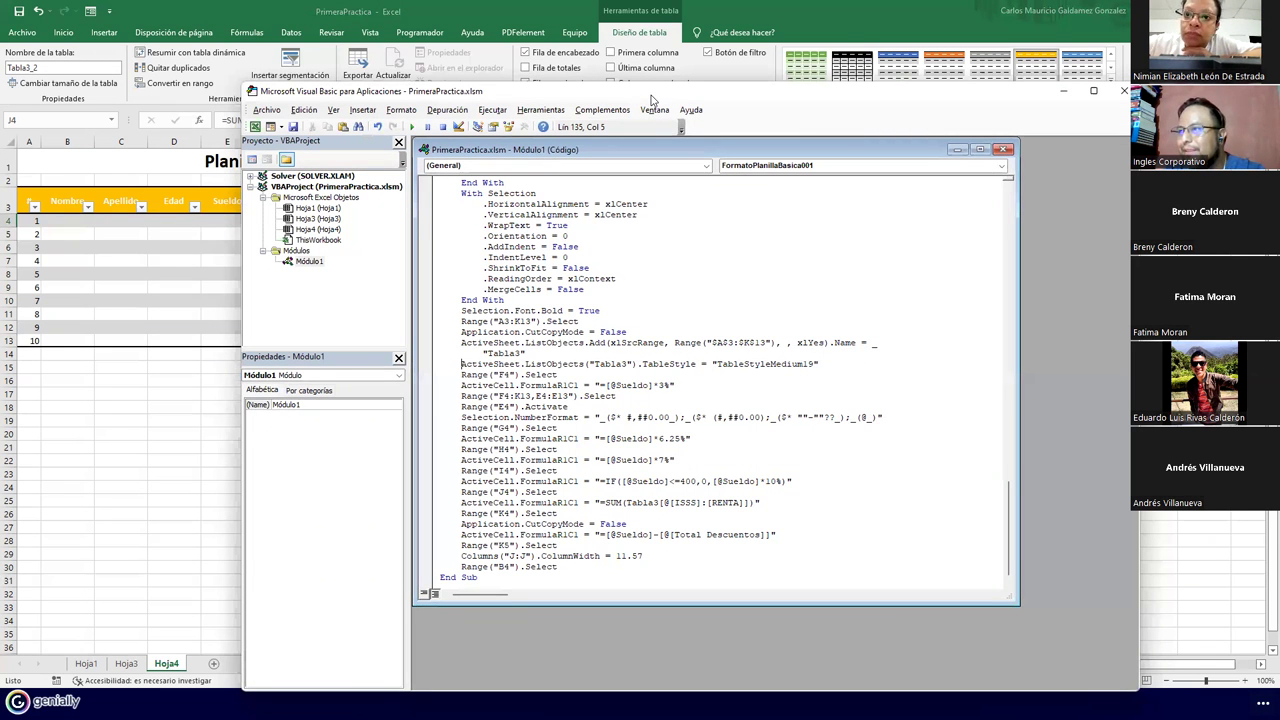
Review Módulo1's code and the Hoja3/Hoja4 entries, then close the VBA editor and return to Hoja1
drag(652, 100, 759, 94)
scroll(829, 374, down, 1)
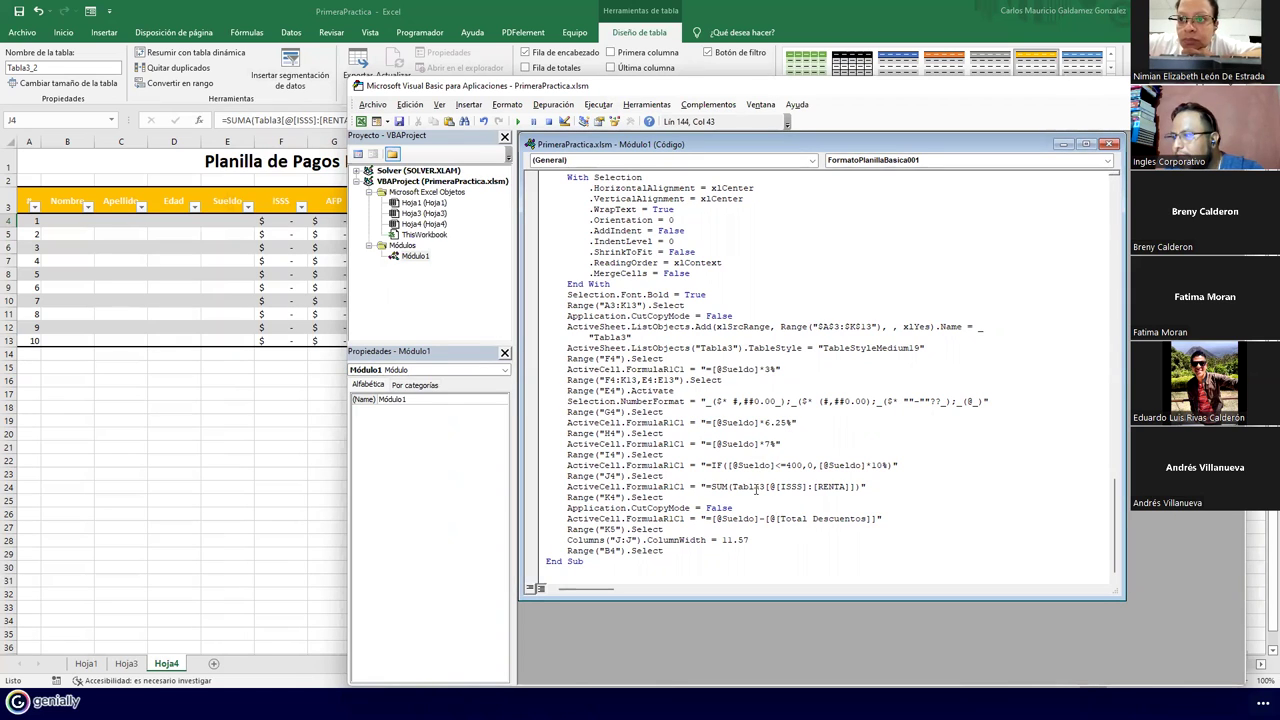
click(736, 540)
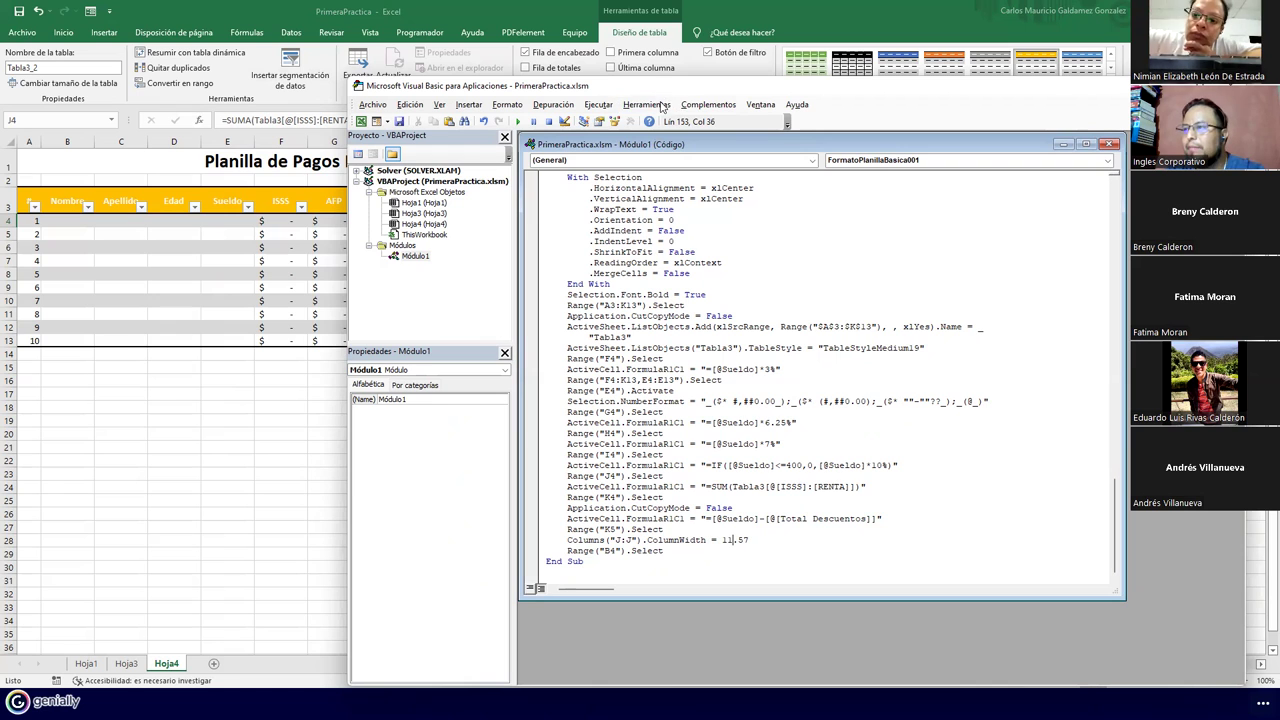
drag(661, 88, 673, 95)
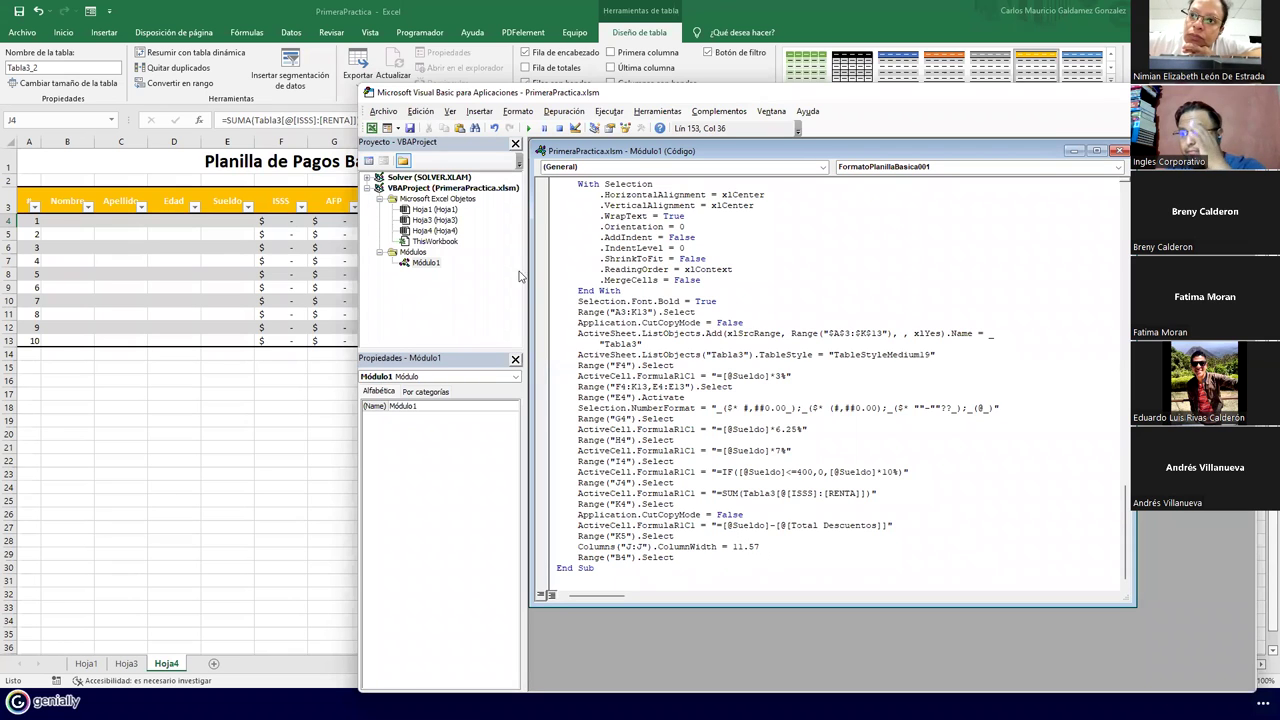
click(428, 221)
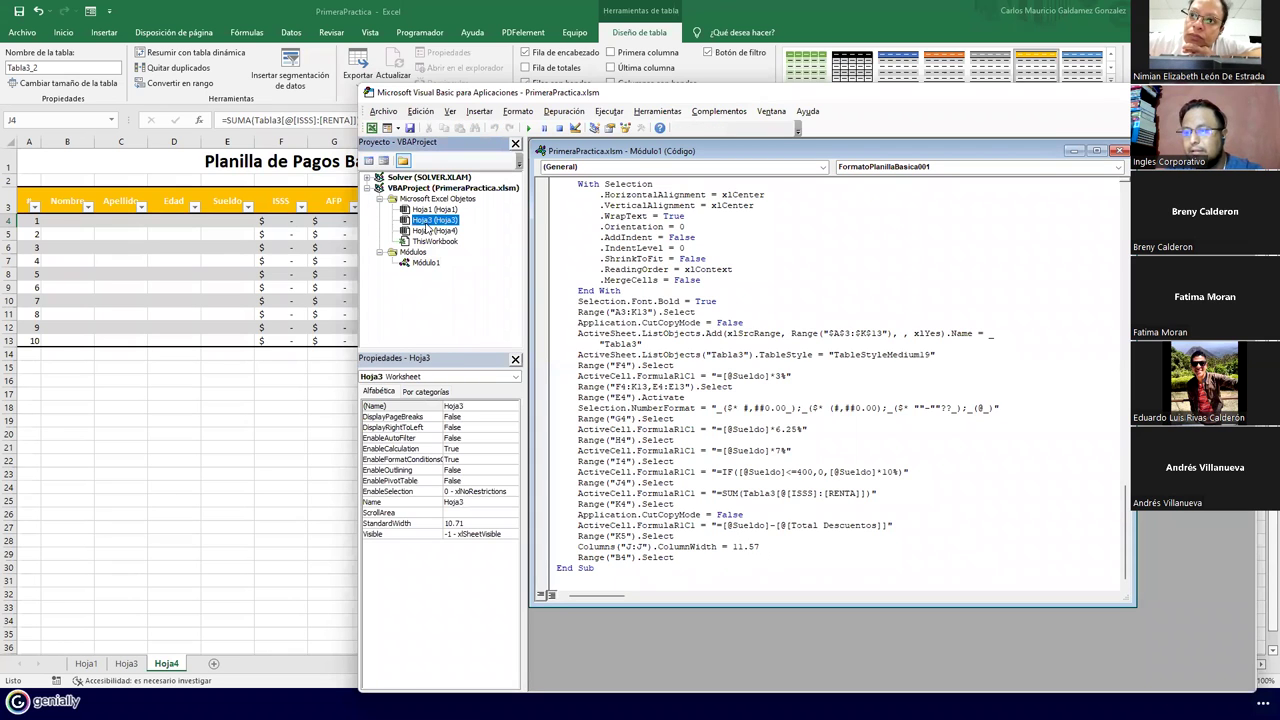
right_click(437, 233)
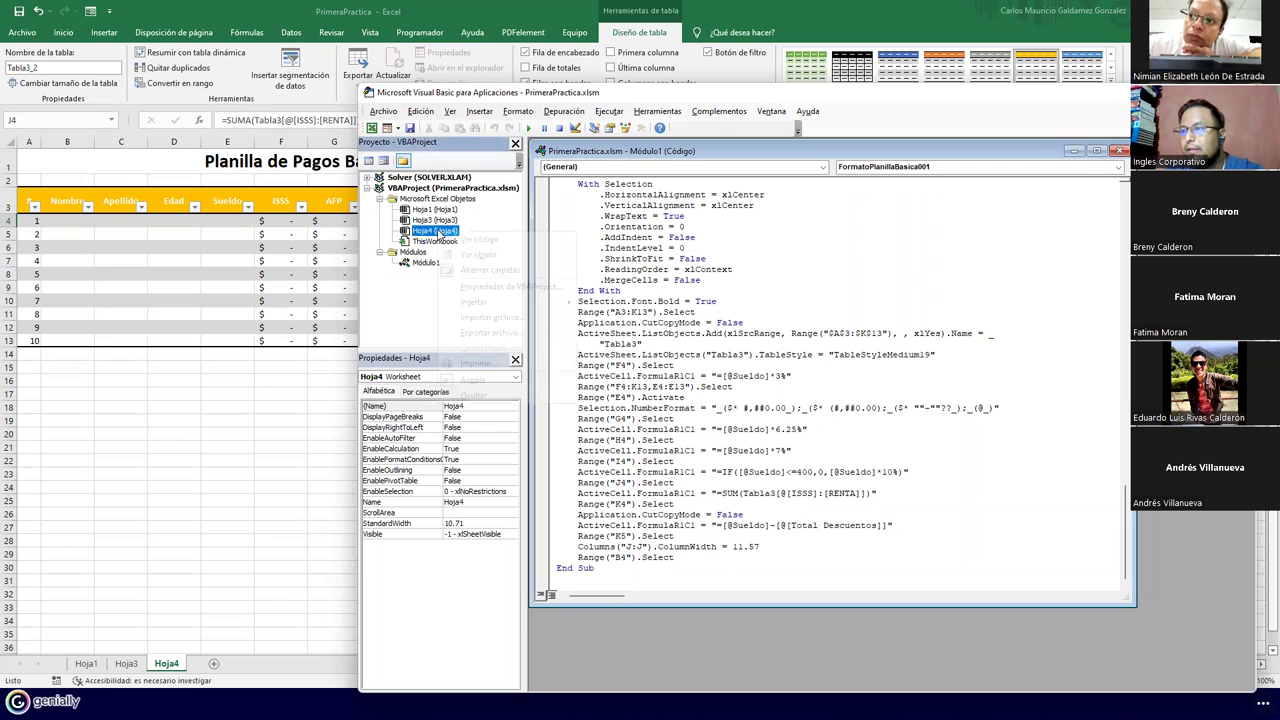
click(1083, 234)
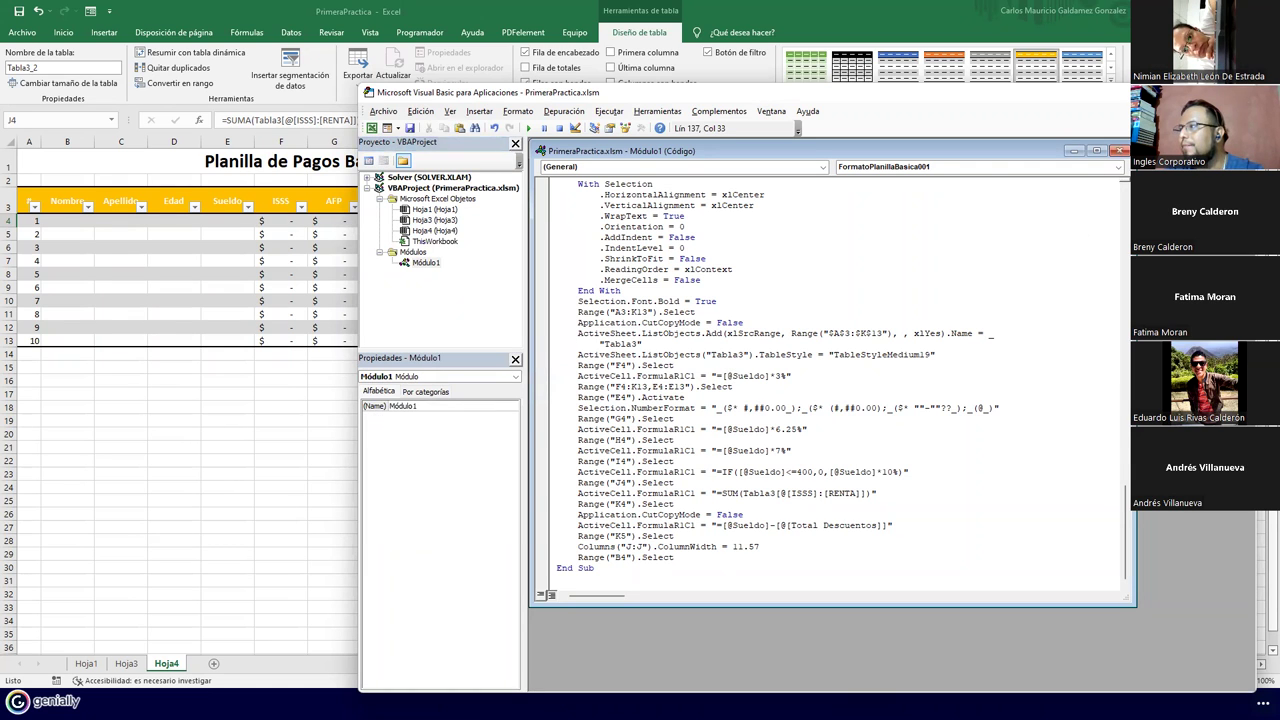
key(alt+F11)
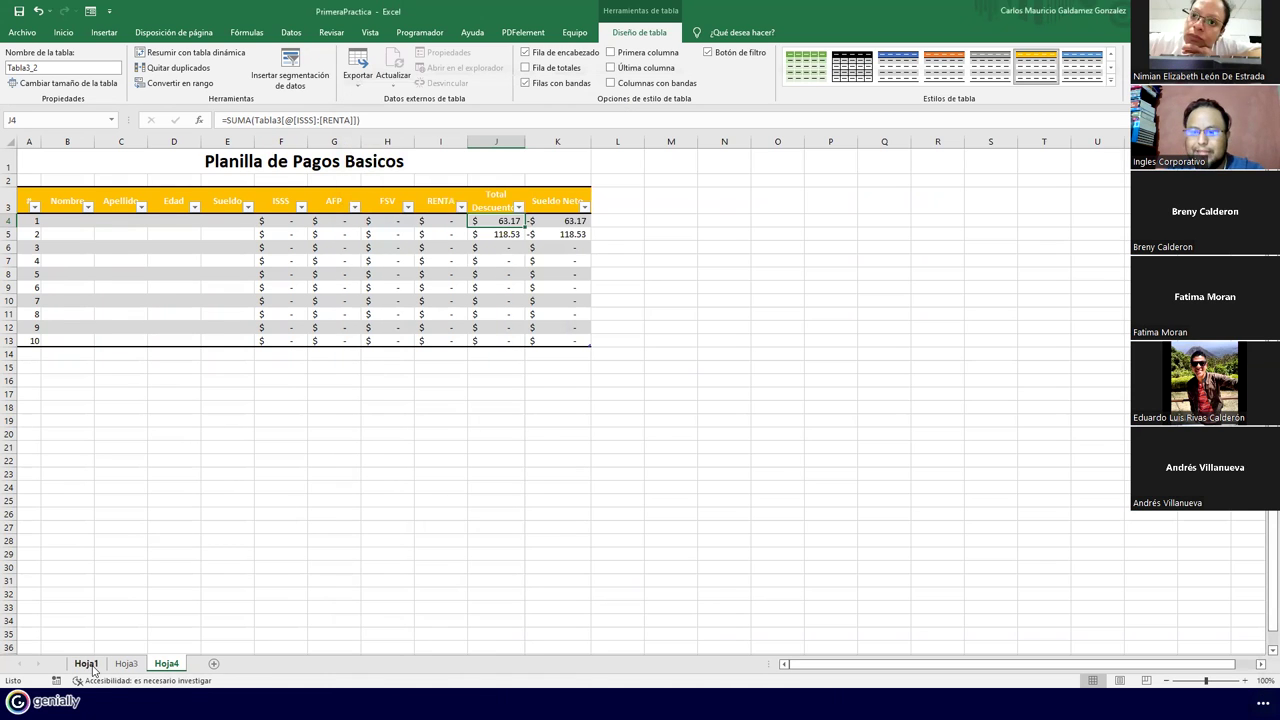
click(87, 664)
Review the filled Hoja1 Planilla de Pagos Basicos table, then close the workbook
click(306, 440)
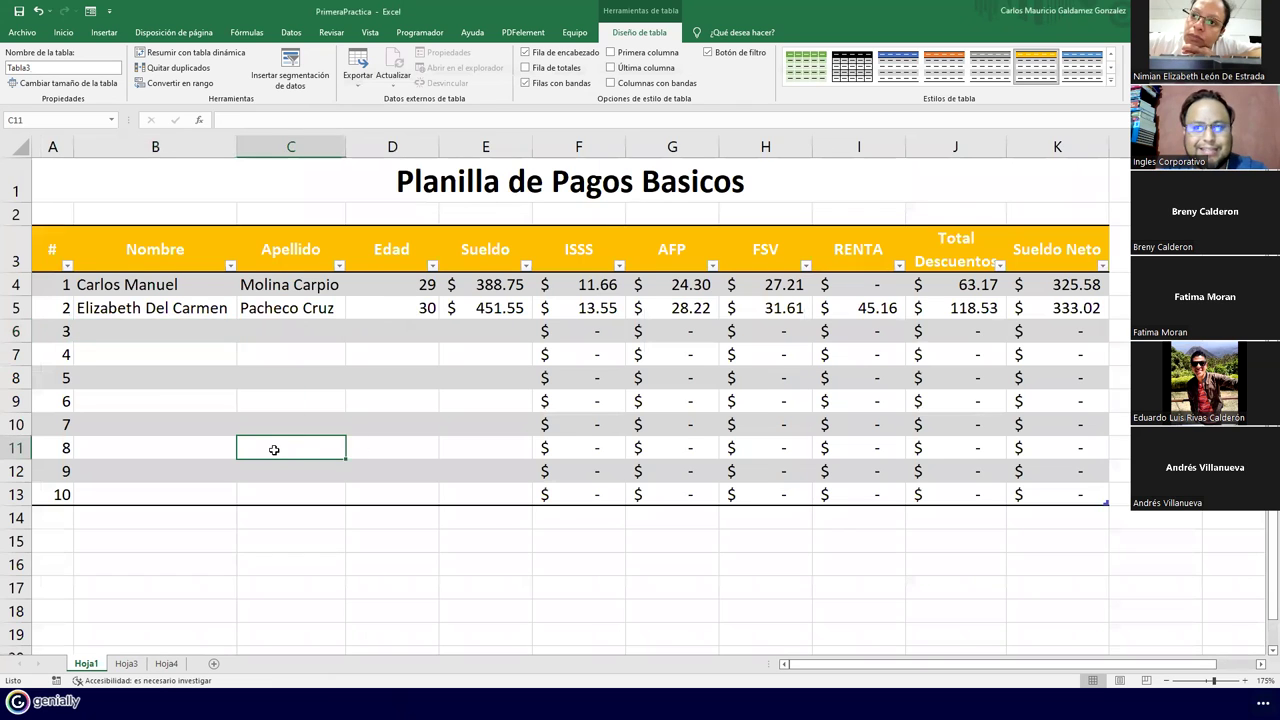
scroll(272, 450, down, 1)
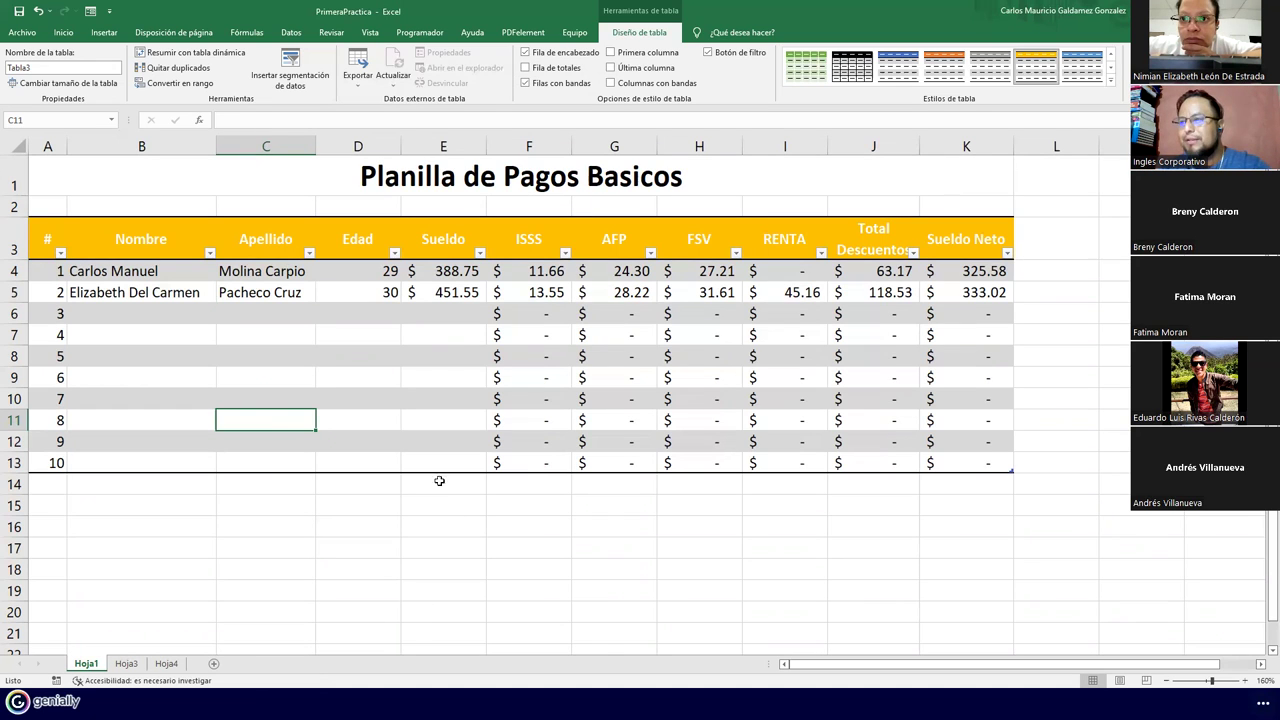
click(471, 373)
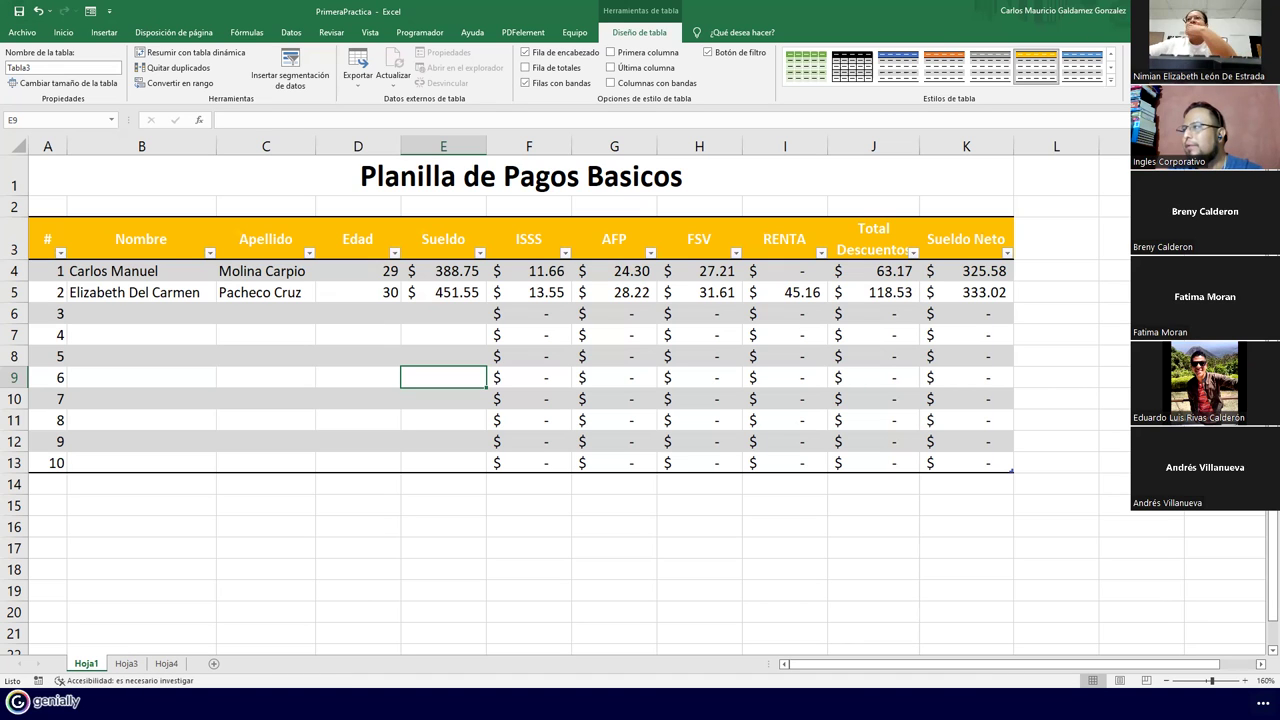
key(alt+Tab)
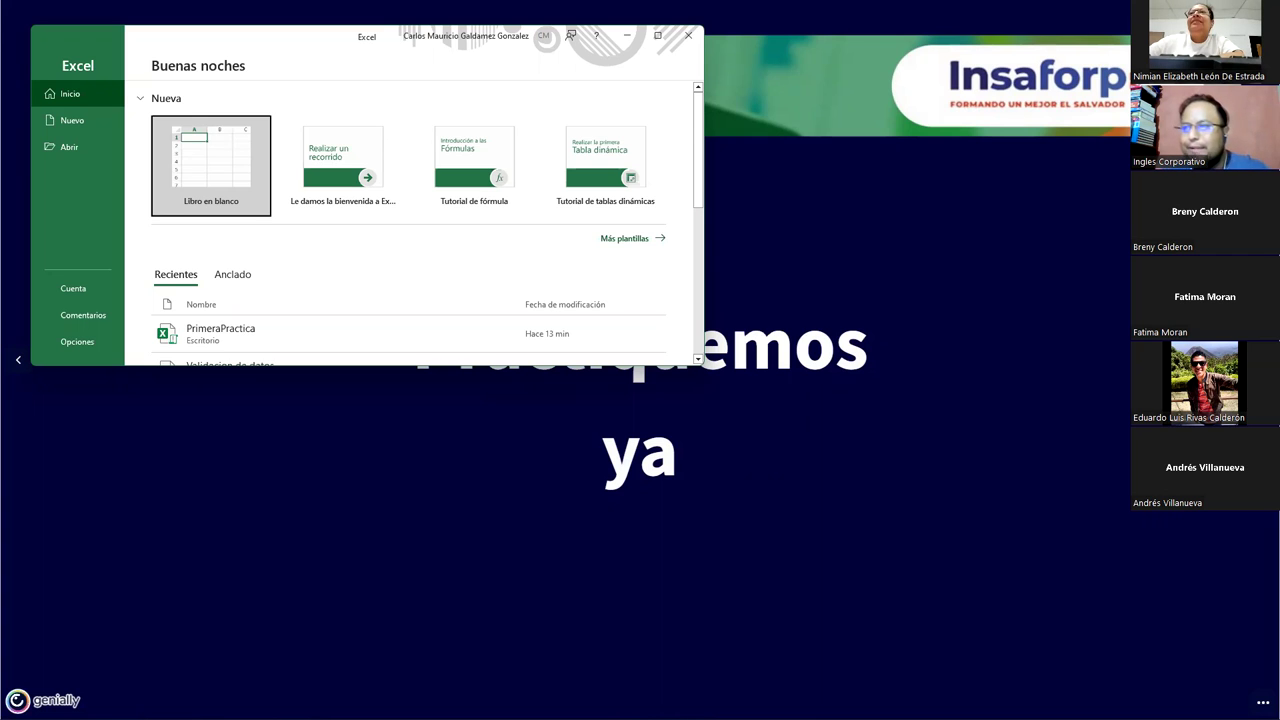
Create a blank Libro1 workbook, maximize its window and zoom the sheet in
click(230, 182)
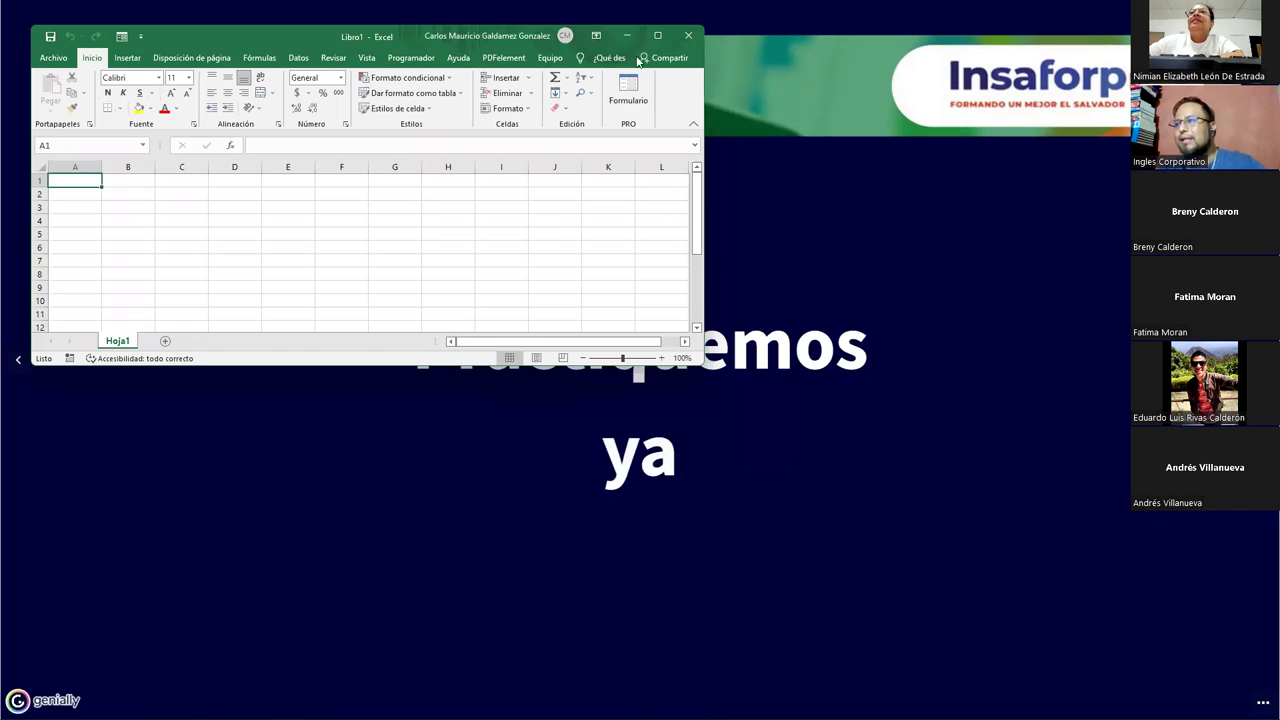
click(657, 35)
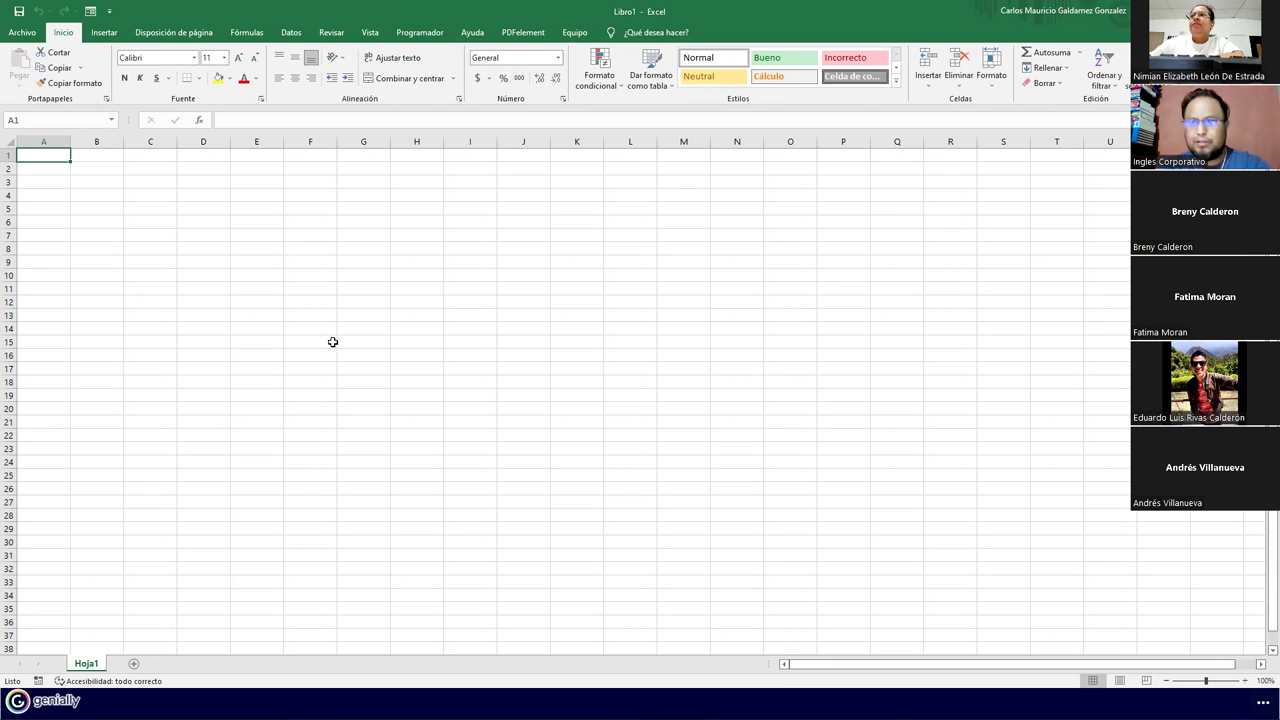
ctrl+scroll(317, 343, up, 3)
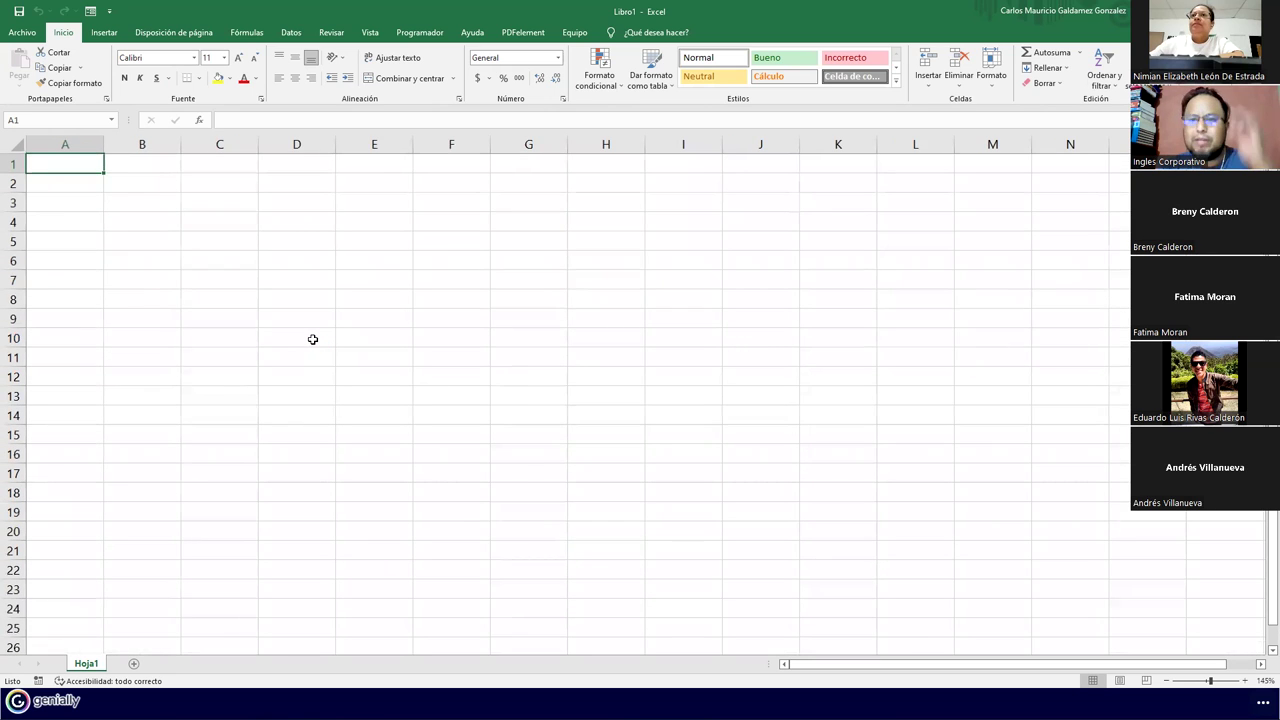
click(400, 34)
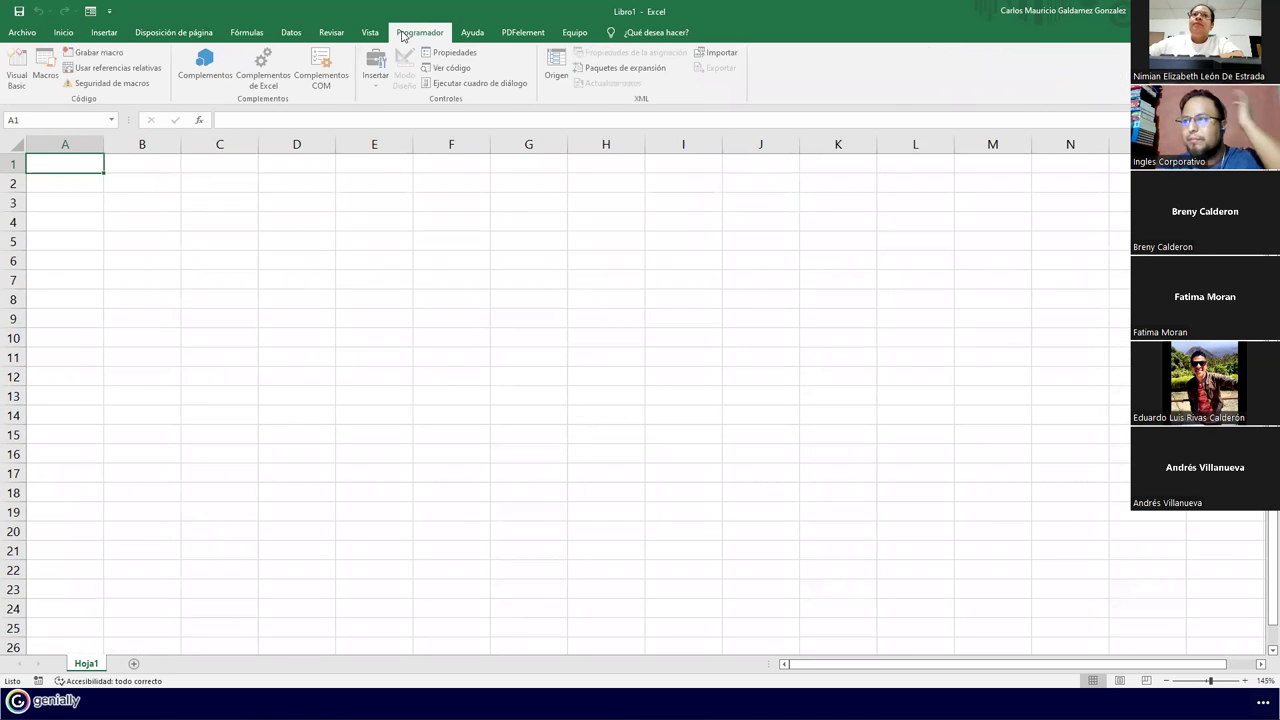
Start recording macro PlanillaBasica01 and type the title 'Planilla Basica de Pagos' in A1
click(100, 52)
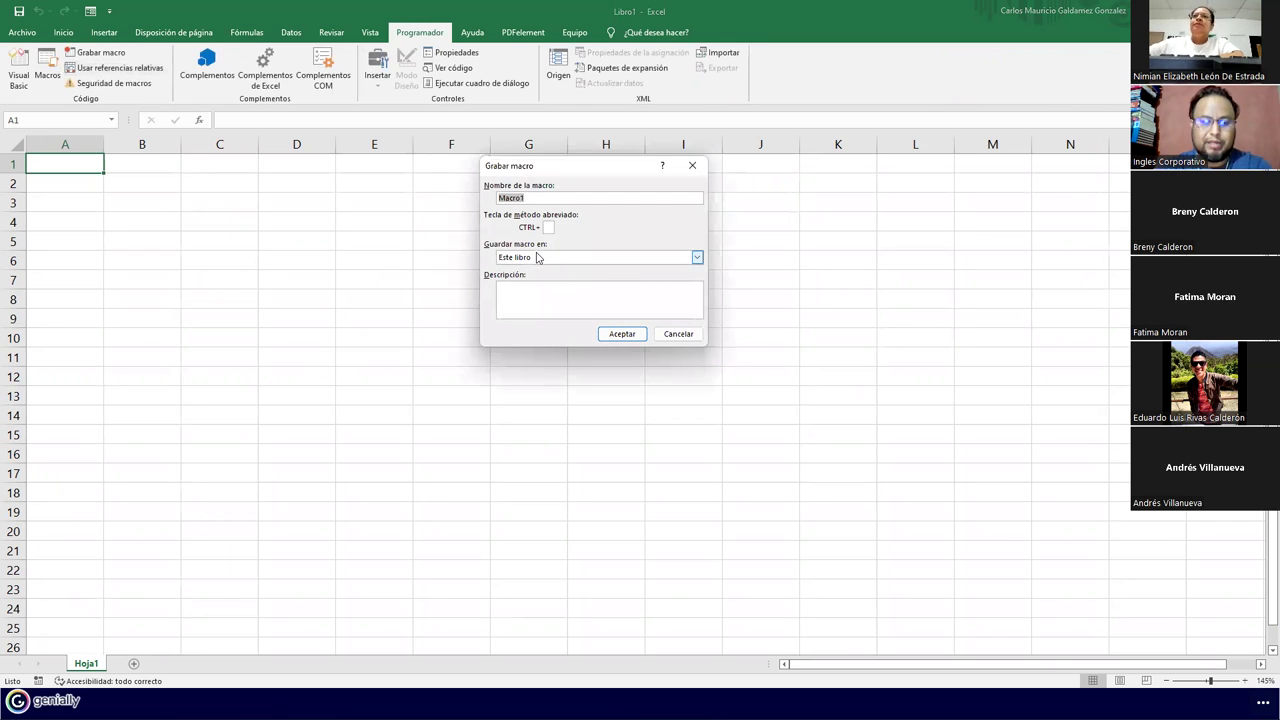
text(Plani)
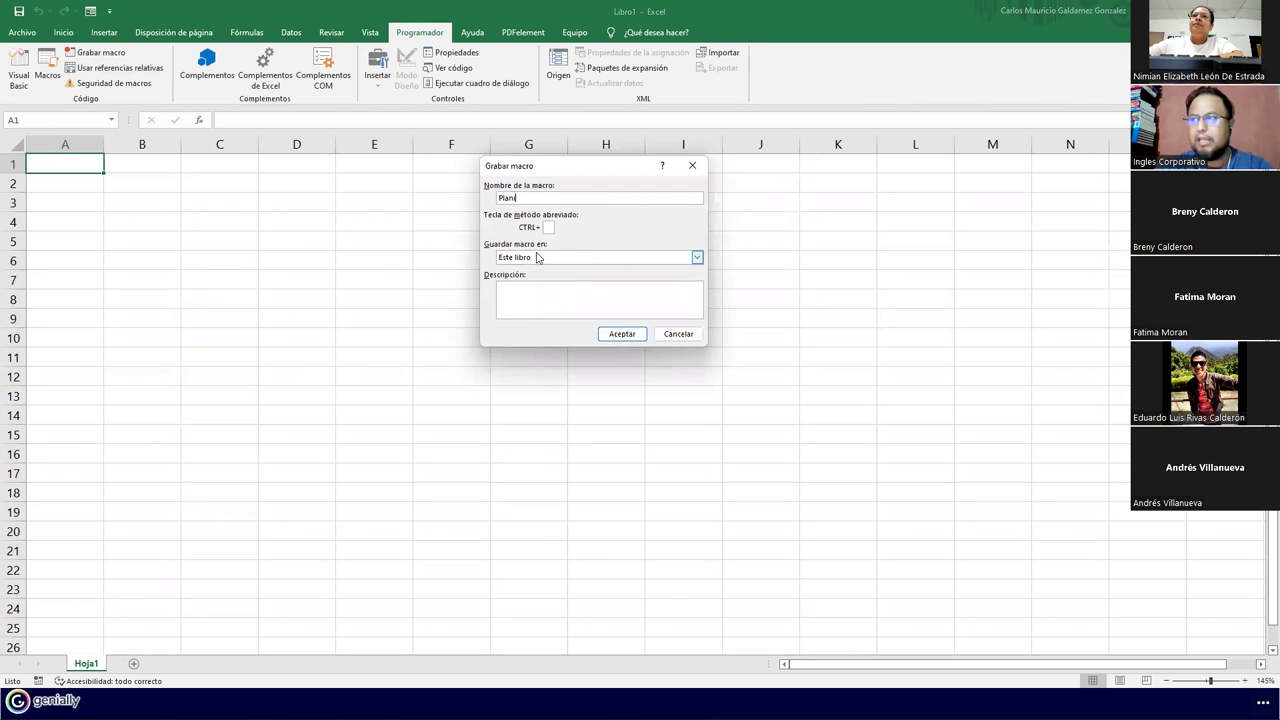
text(lla Basi)
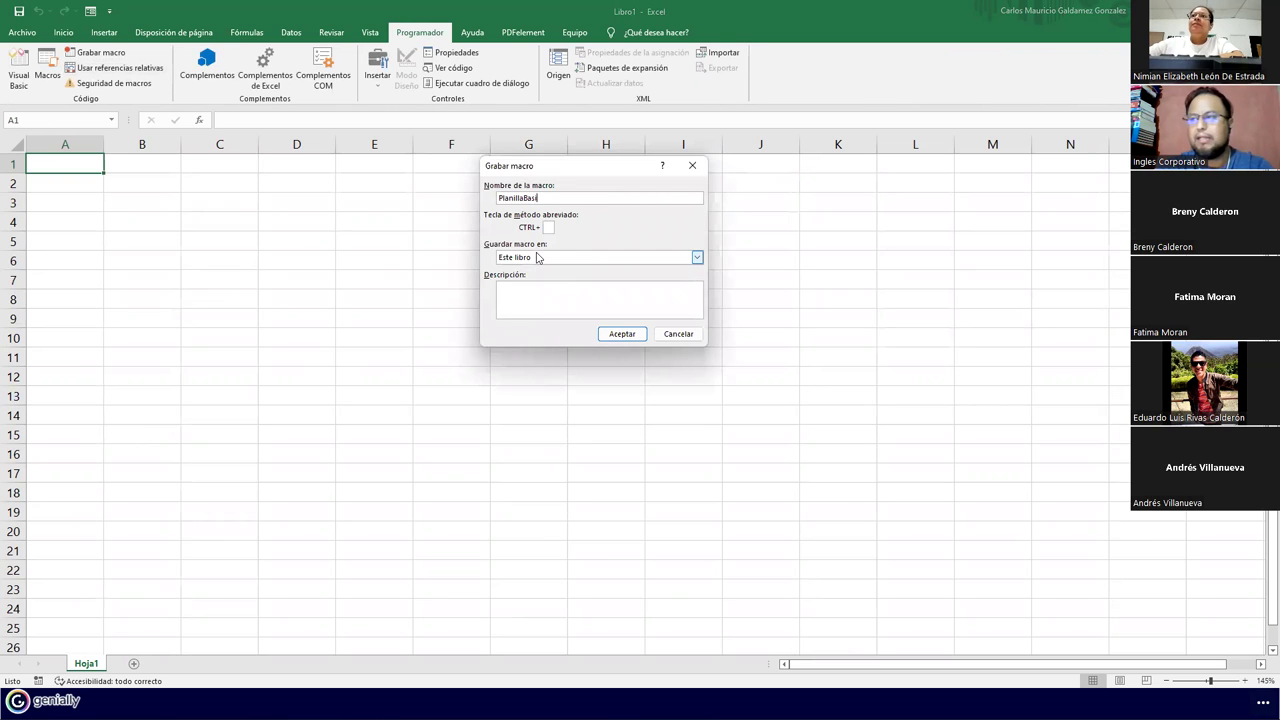
text(ca01)
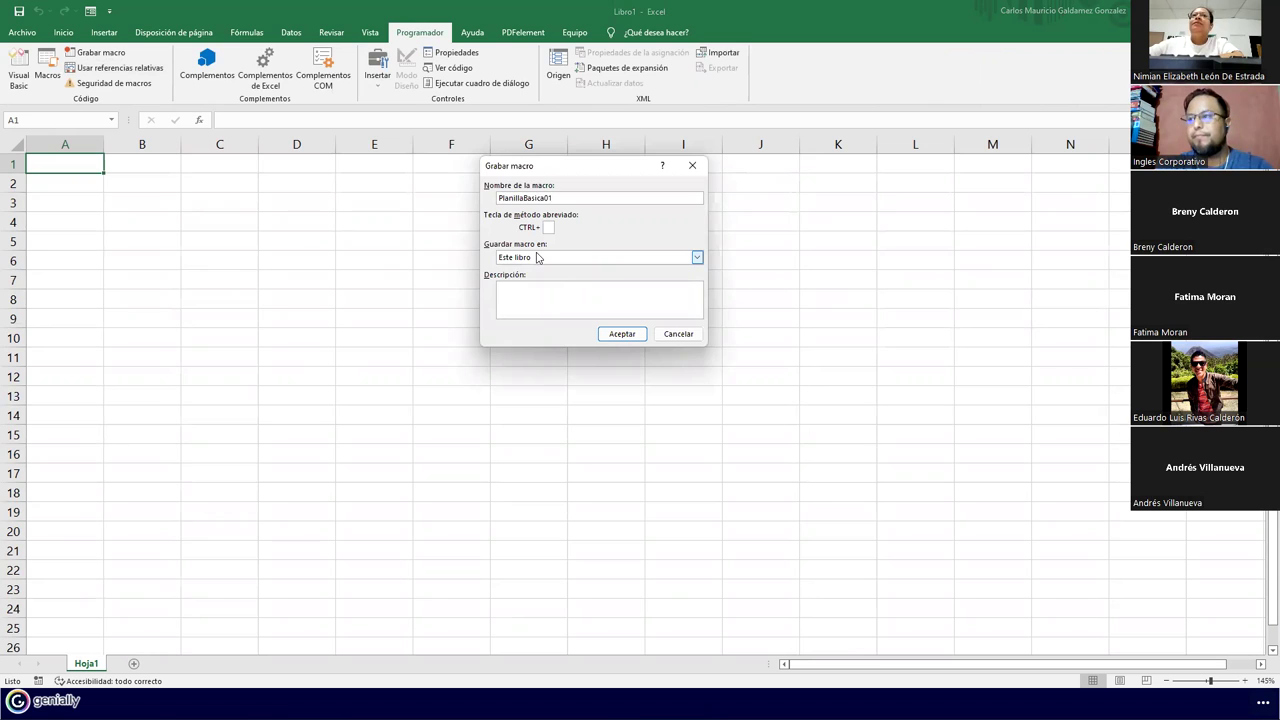
key(Return)
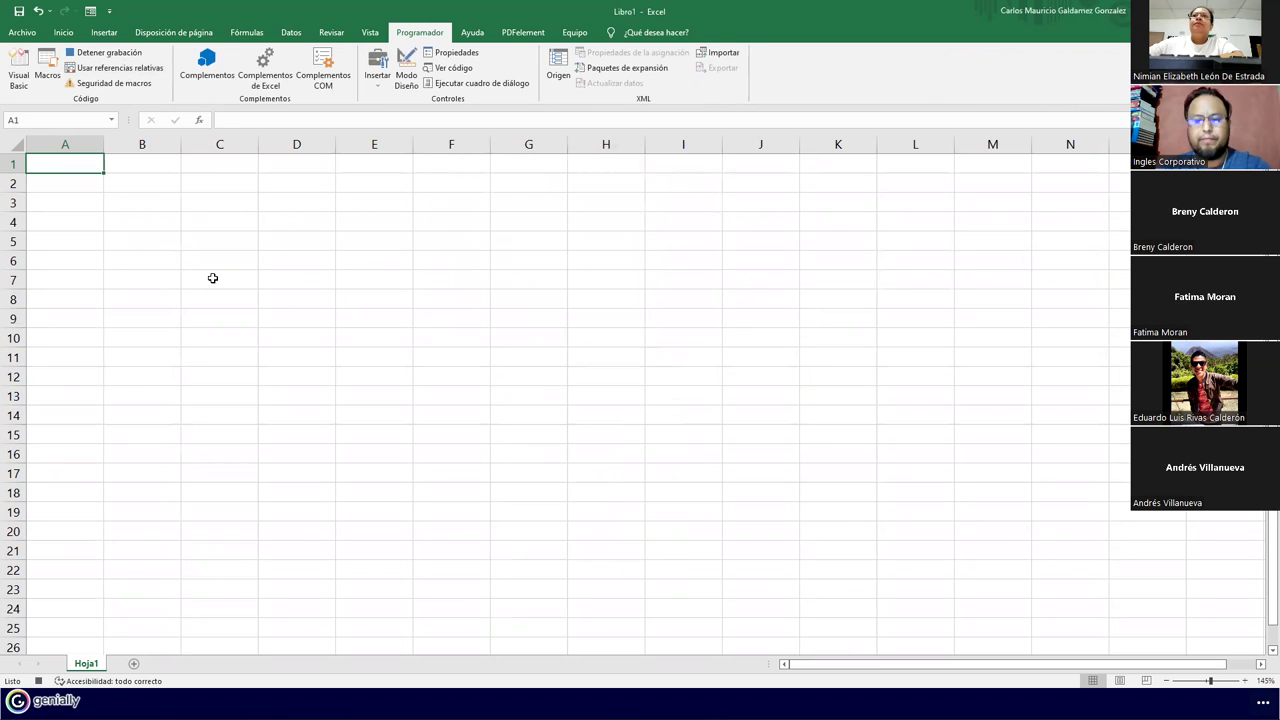
text(Planilla B)
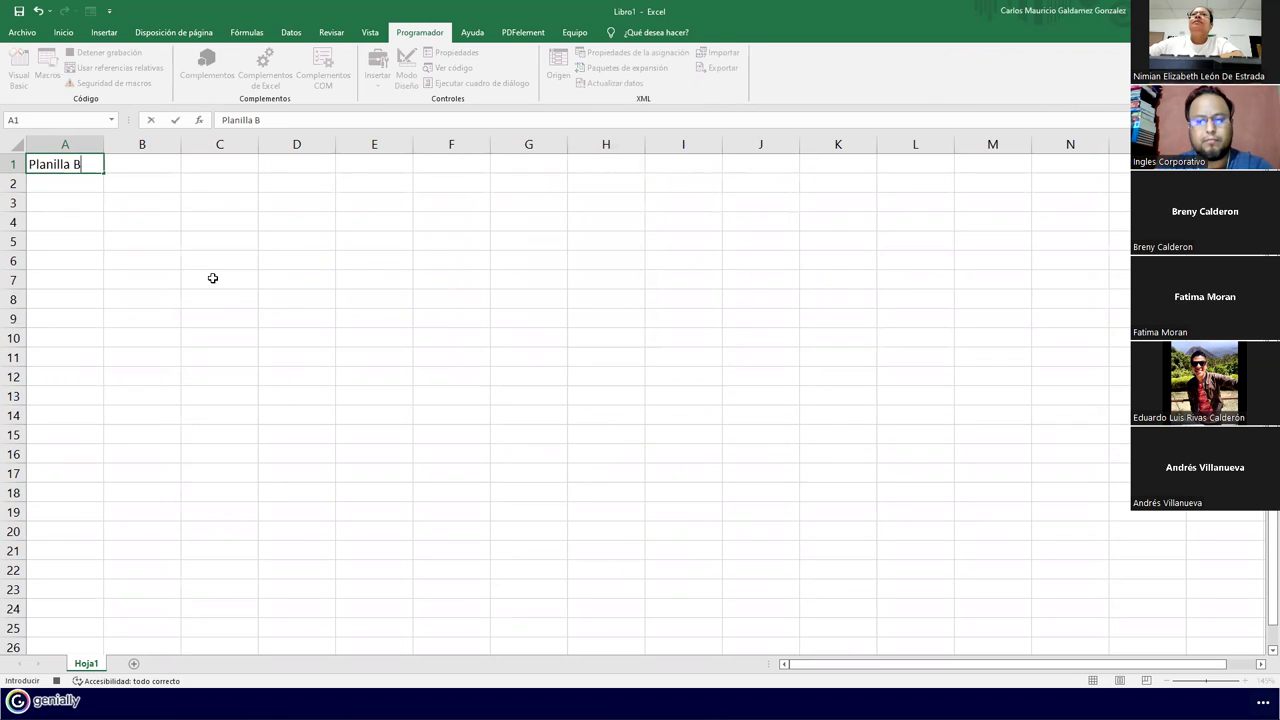
text(asica d)
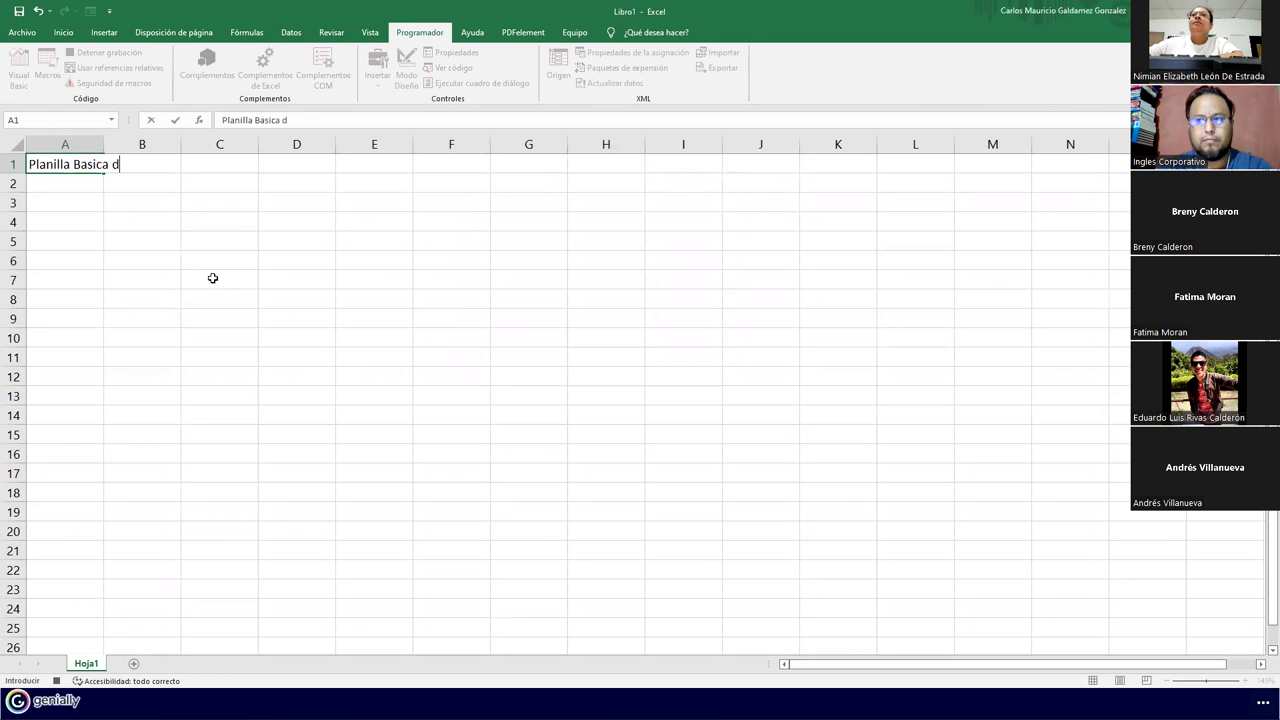
text(e Pagos)
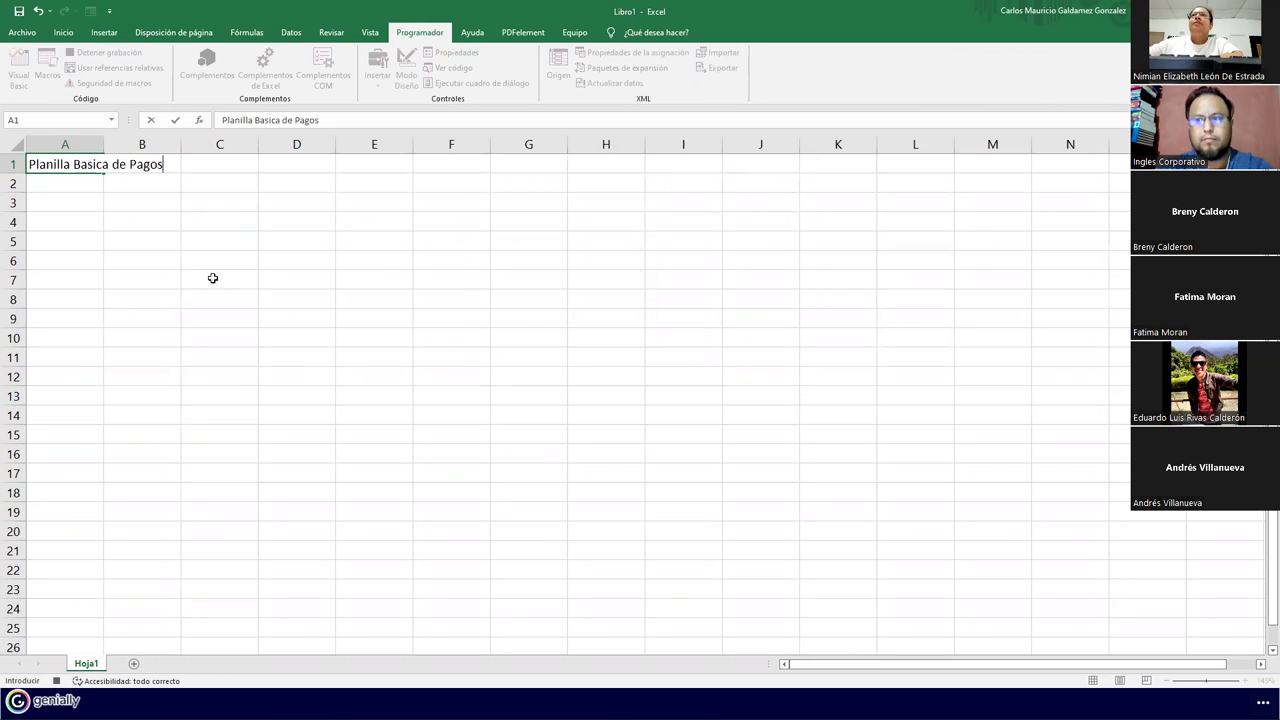
Enter the row 2 headers #, Nombres, Apellidos, Edad, Sueldo, ISSS and AFP
key(Return)
text(#)
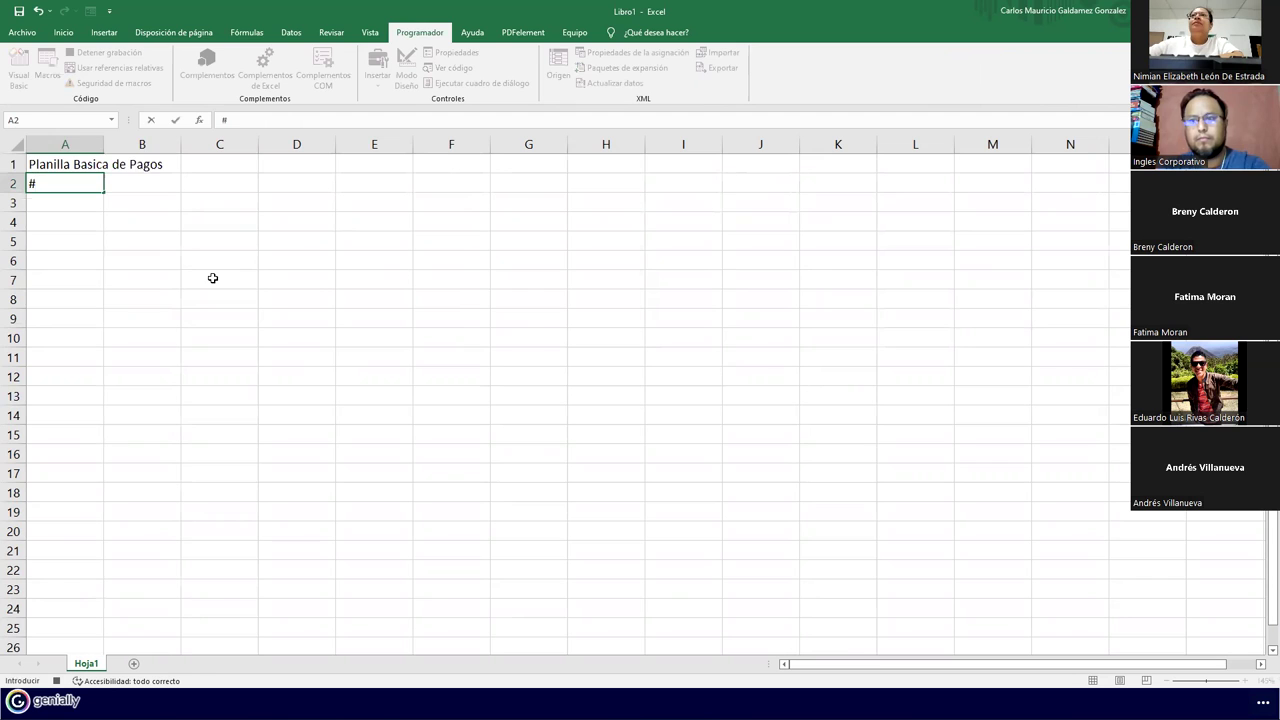
key(Tab)
text(Nombres)
key(Tab)
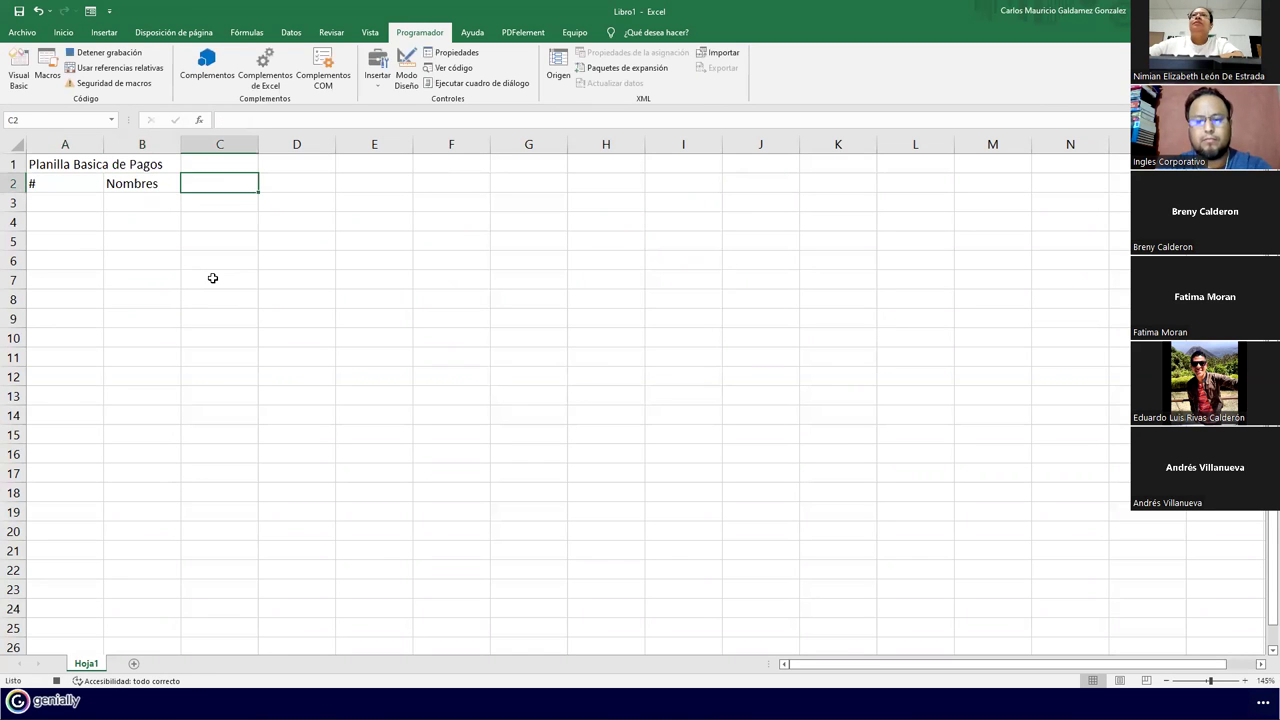
text(Apellidos)
key(Tab)
text(Edad)
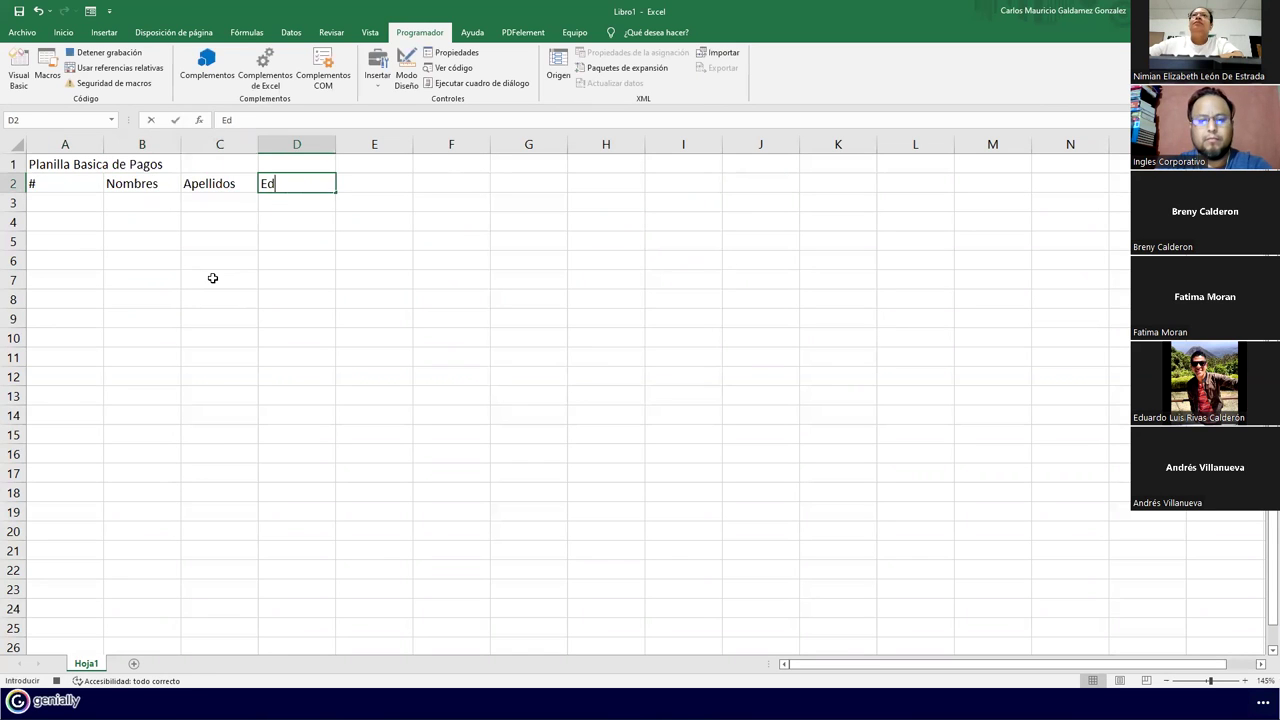
key(Tab)
text(Sueldo)
key(Tab)
text(ISSS)
key(Tab)
text(AFP)
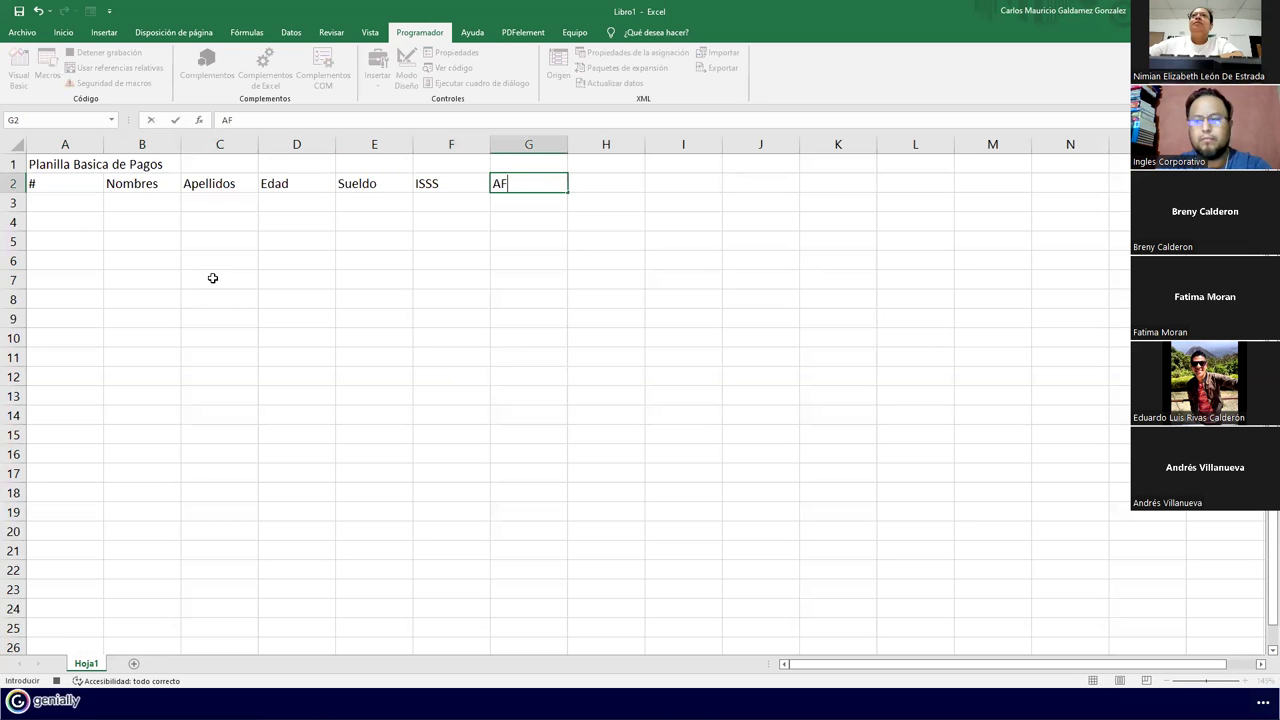
key(Tab)
Add the FSV, Total Descuentos and Sueldo Neto headers in H2:J2
text(FSC)
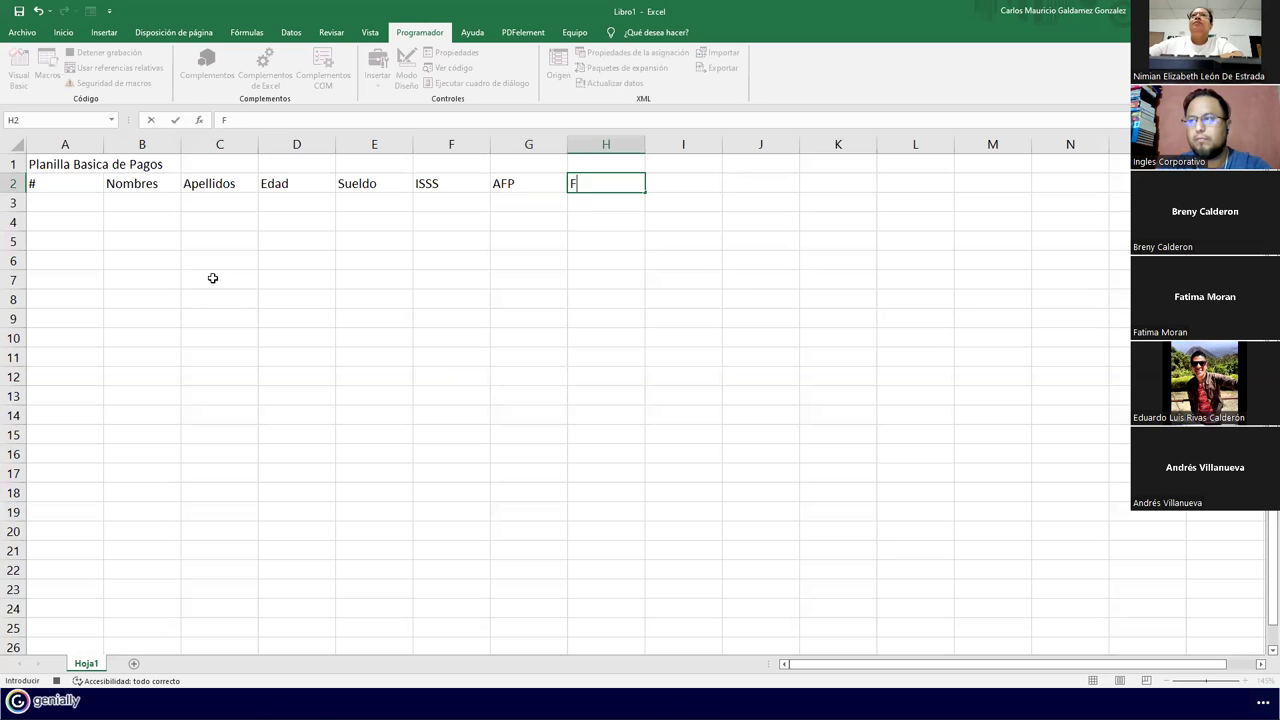
key(BackSpace)
text(V)
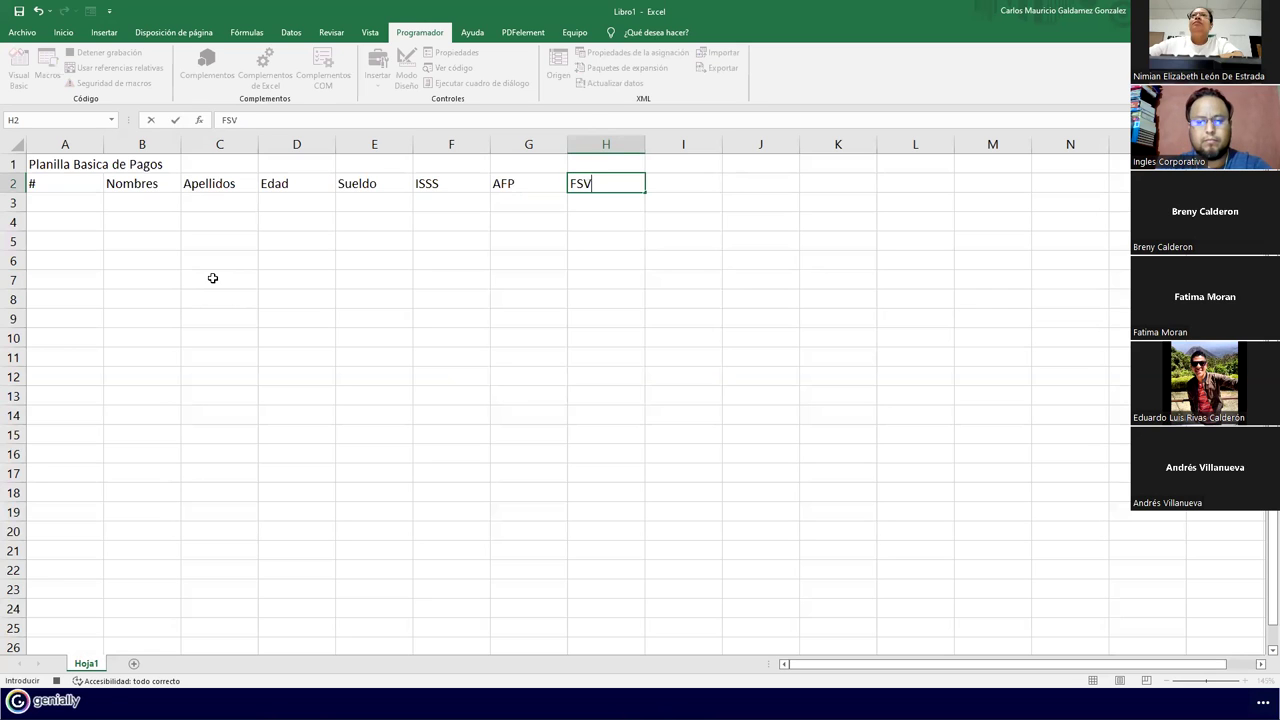
key(Tab)
text(Total D)
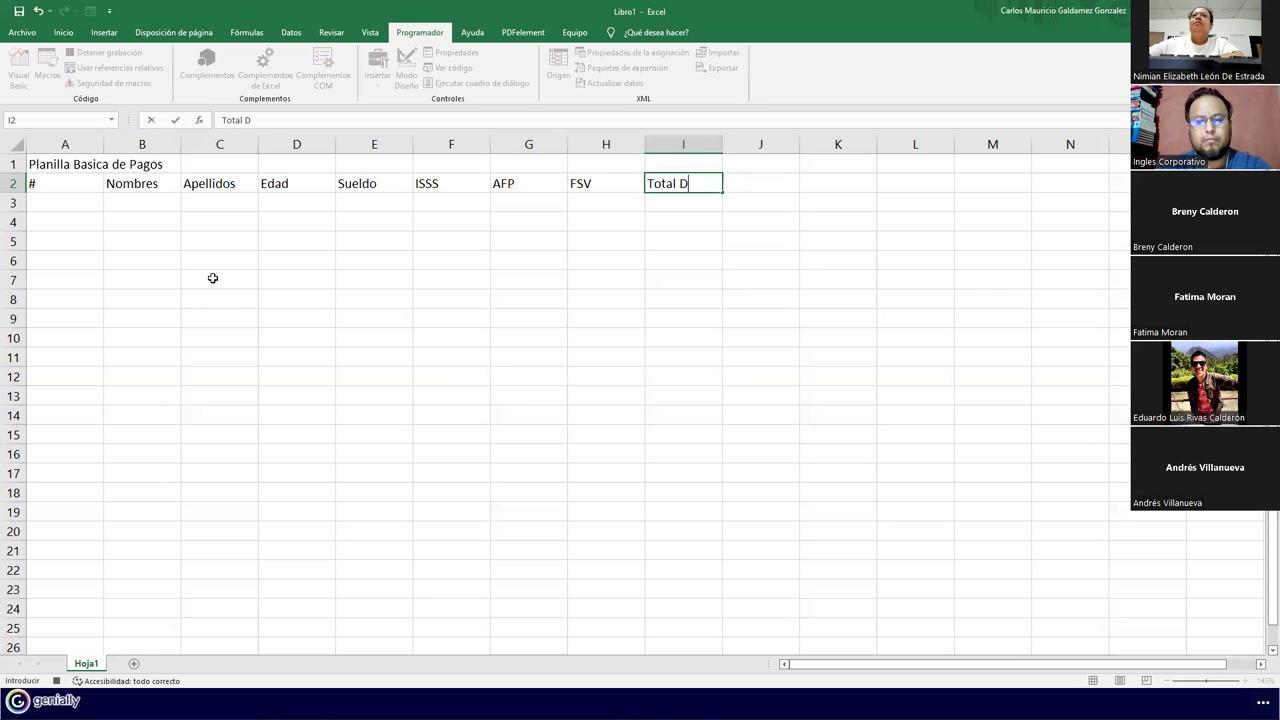
text(escuentos)
key(Tab)
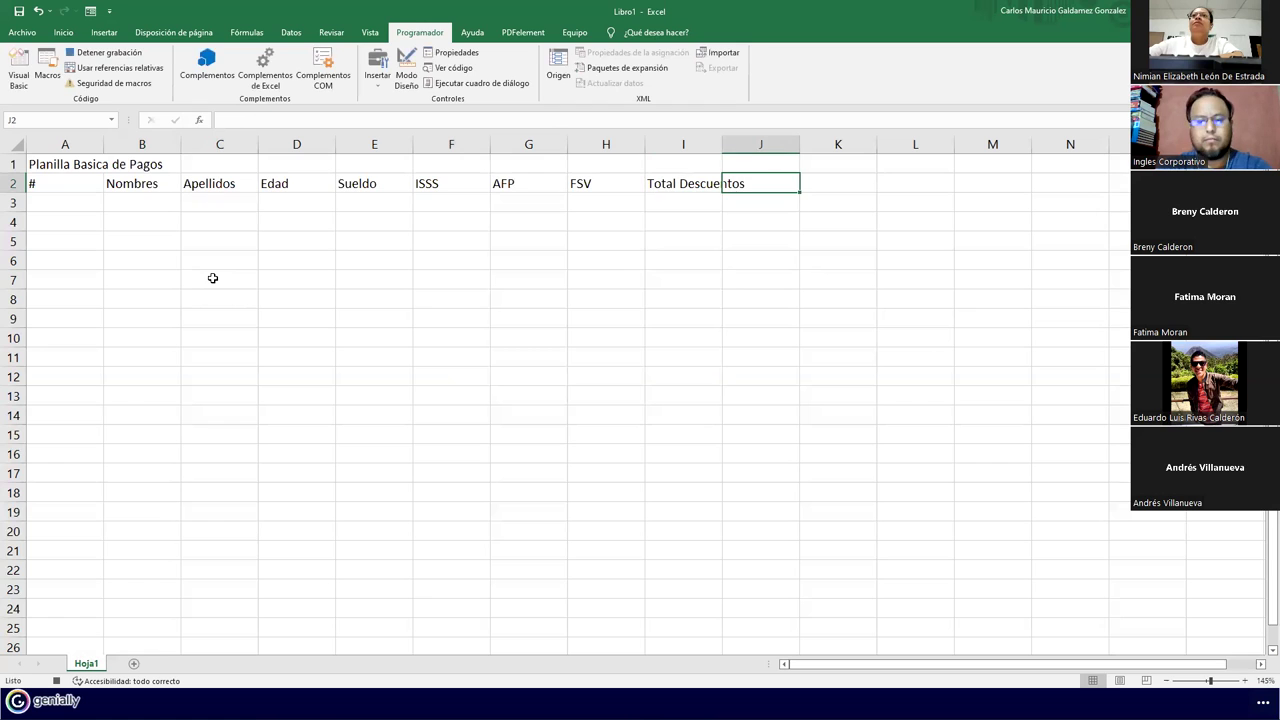
text(Sueldo Neto)
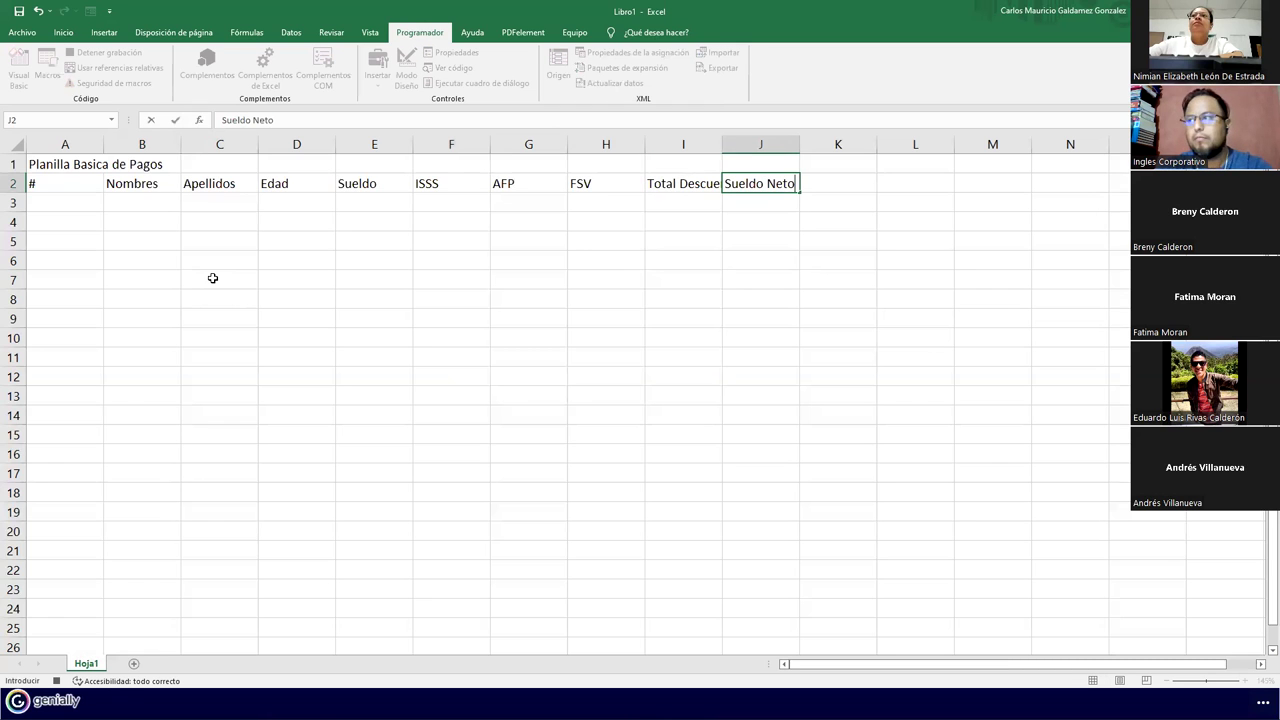
key(Return)
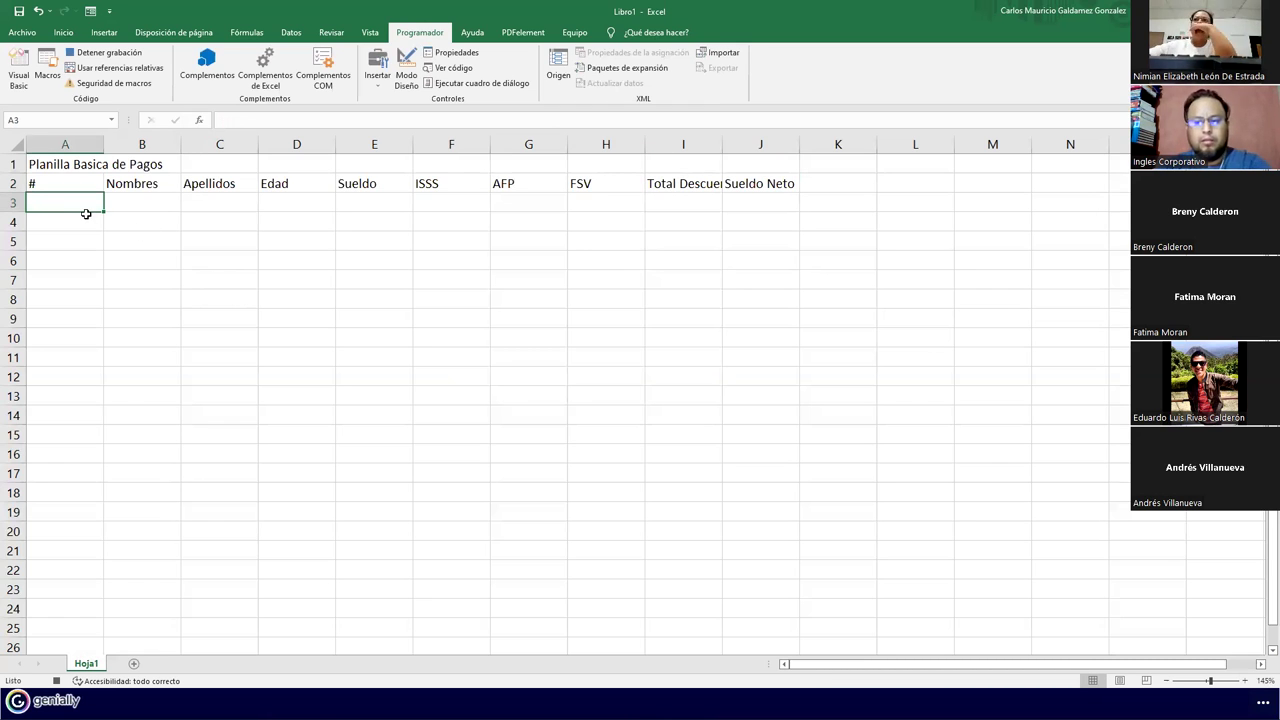
Number column A from 1 to 20 with a filled series
text(1)
key(Return)
text(2)
click(85, 204)
drag(85, 204, 72, 584)
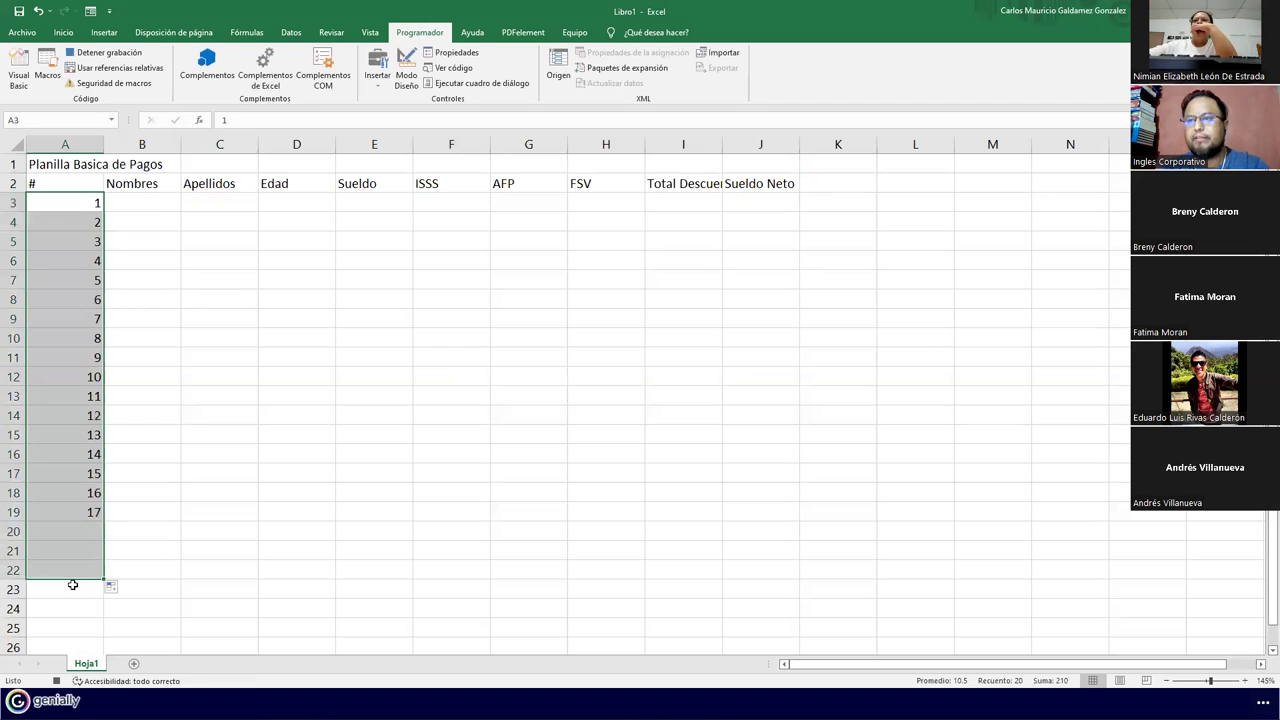
drag(68, 166, 660, 168)
Merge and center the title across A1:J1, enlarge it to size 24 and make it bold
click(63, 32)
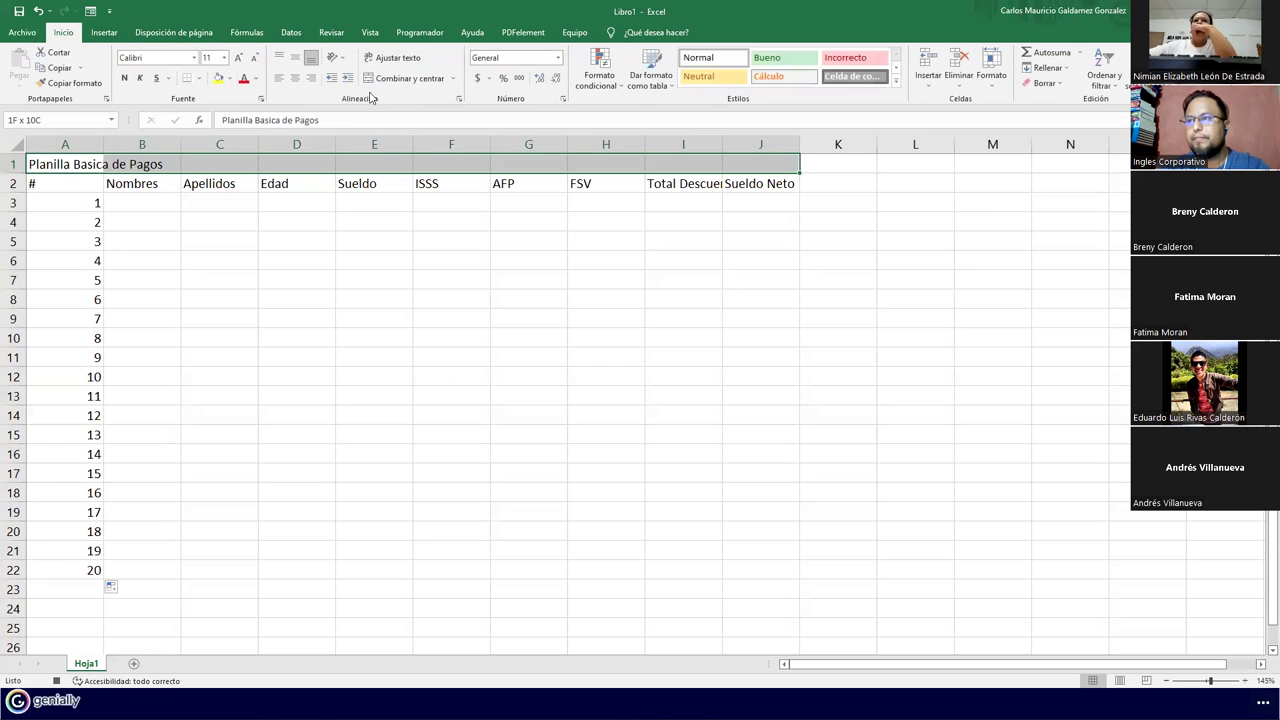
click(403, 78)
click(238, 58)
click(238, 58)
click(238, 58)
click(238, 58)
click(238, 58)
click(238, 58)
click(238, 58)
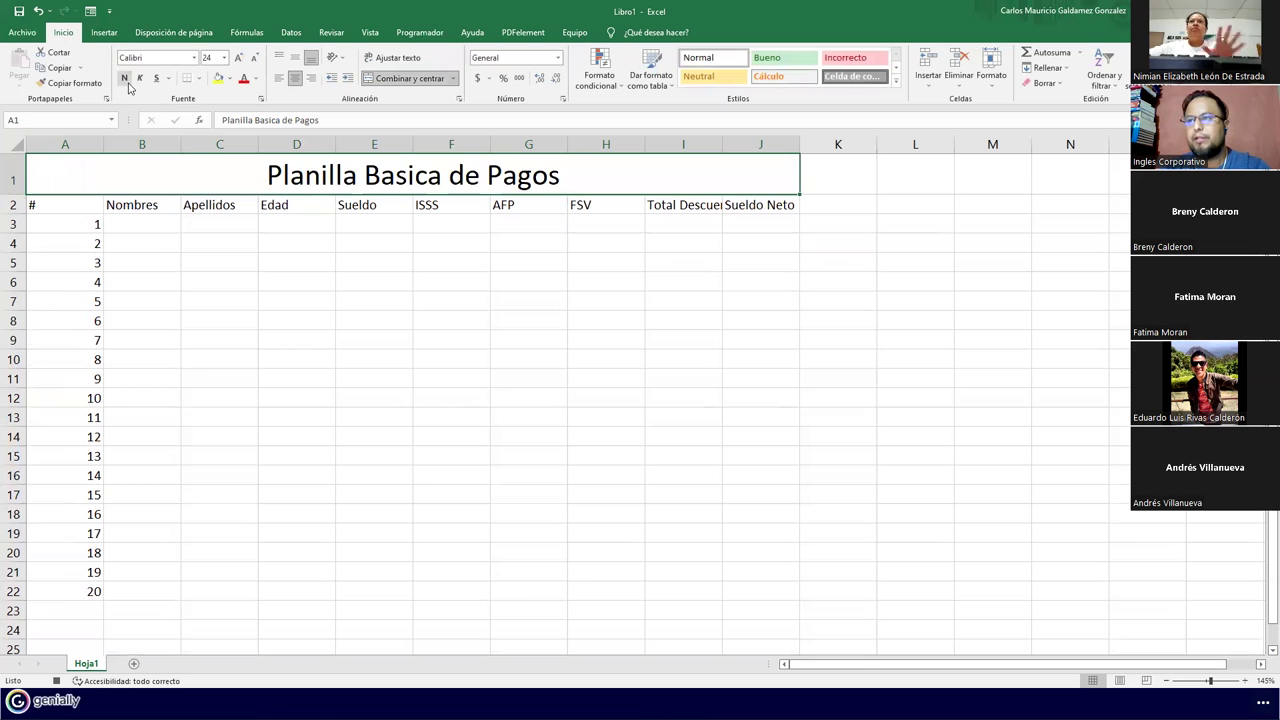
click(125, 79)
Put All Borders on the A2:J22 table and narrow column A
drag(55, 205, 775, 588)
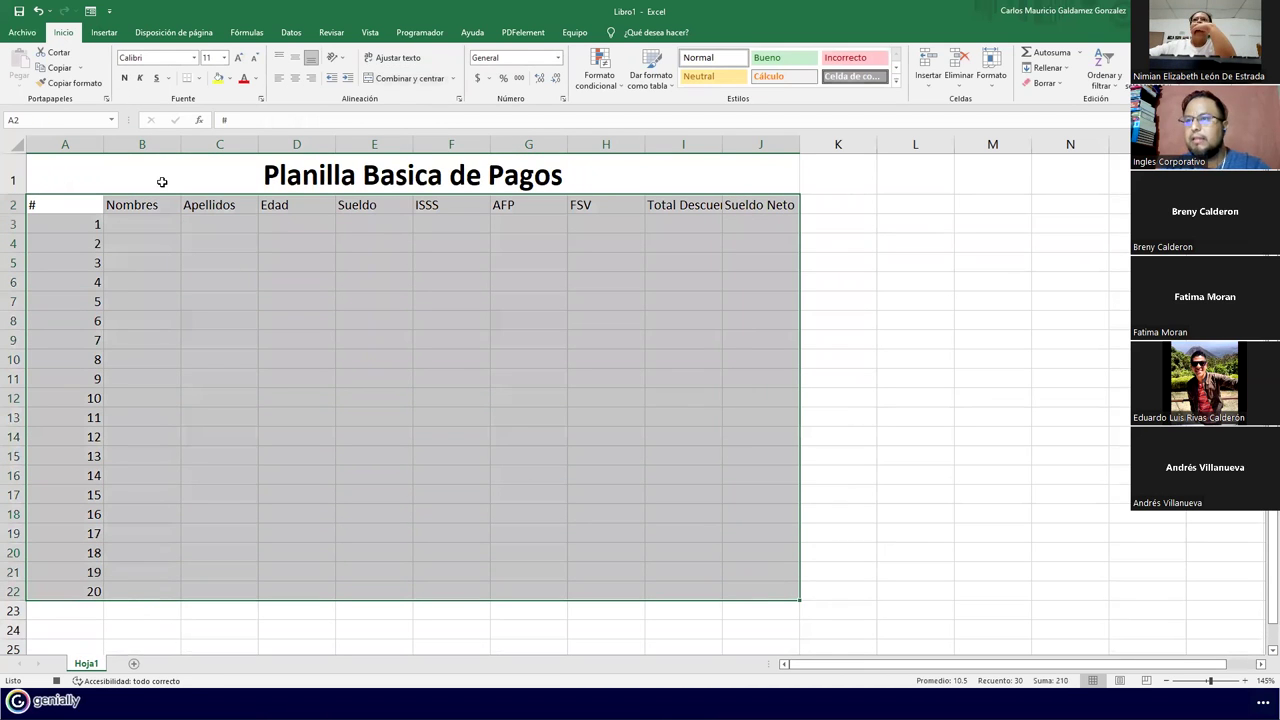
click(198, 78)
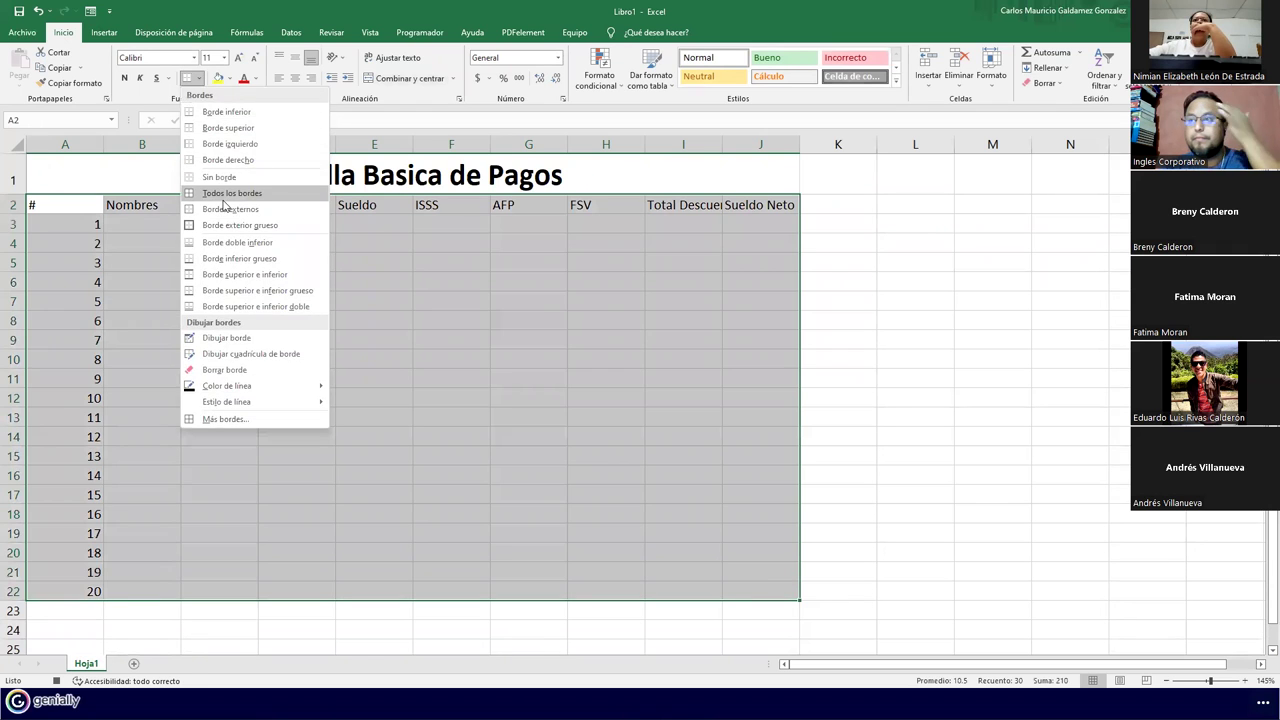
click(224, 196)
click(243, 240)
drag(103, 144, 61, 144)
Wrap, center horizontally and vertically, and bold the A2:J2 header row
drag(35, 204, 737, 204)
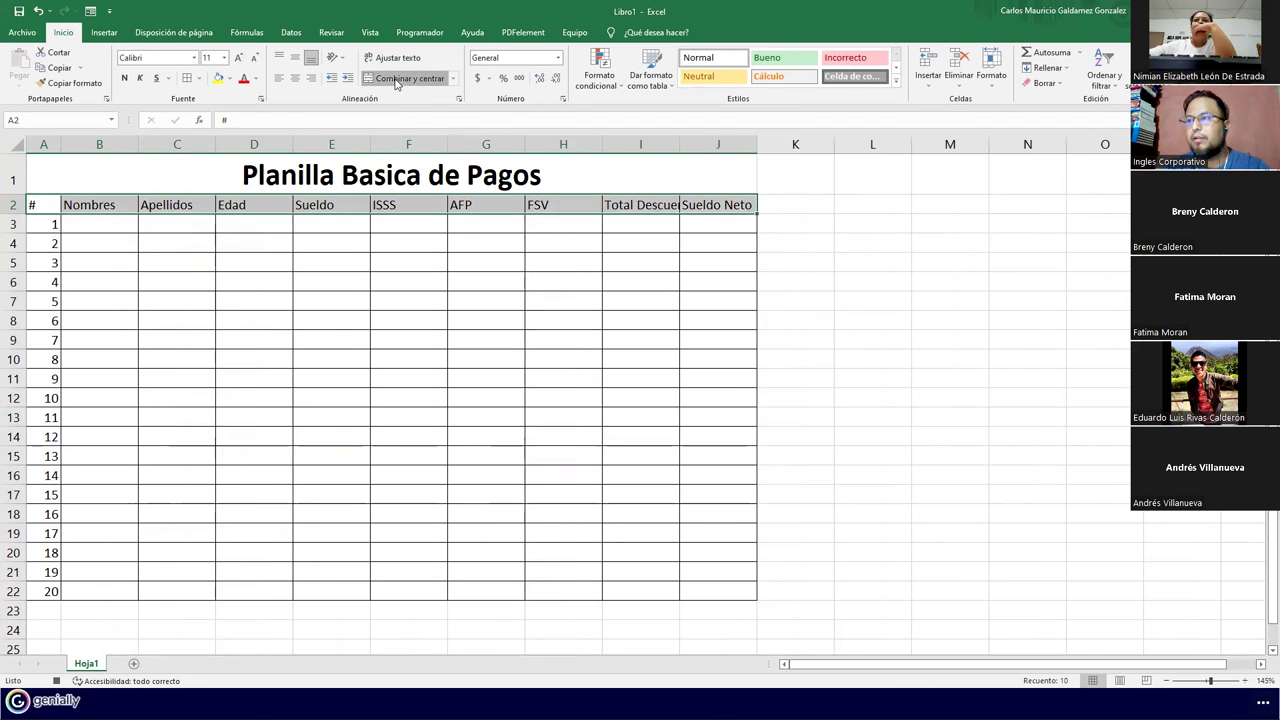
click(390, 57)
click(295, 78)
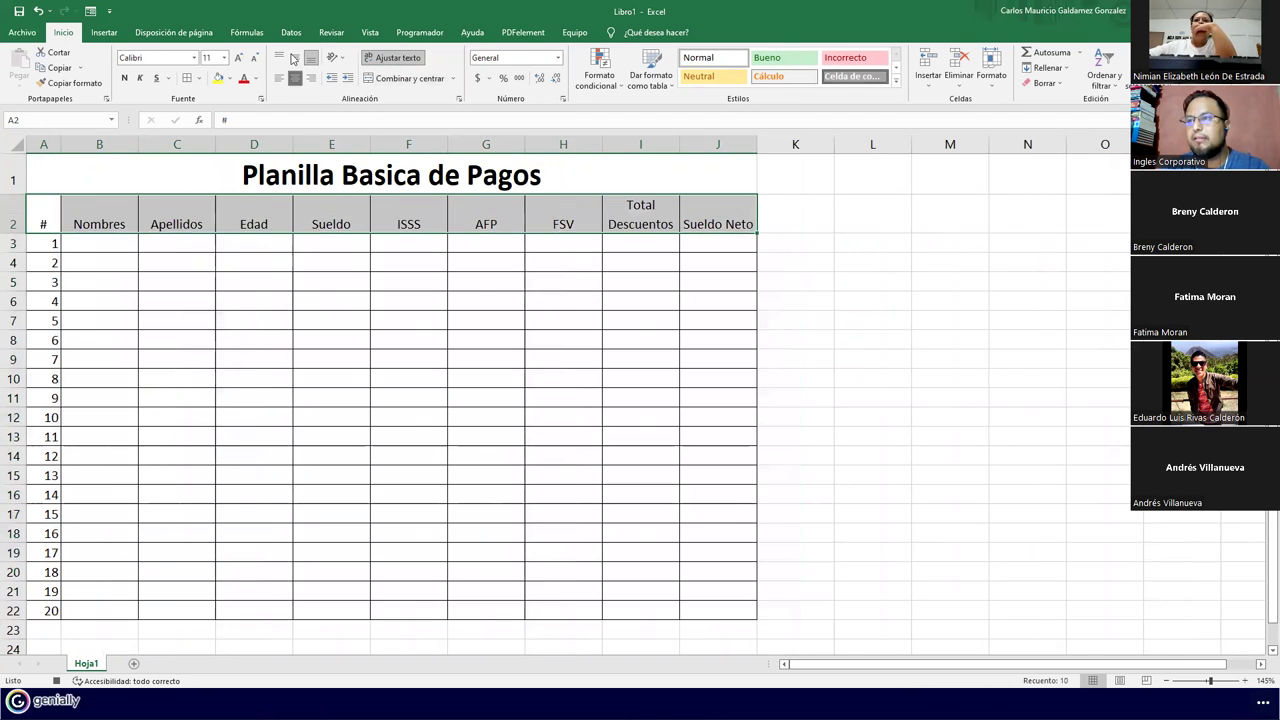
click(295, 57)
click(124, 78)
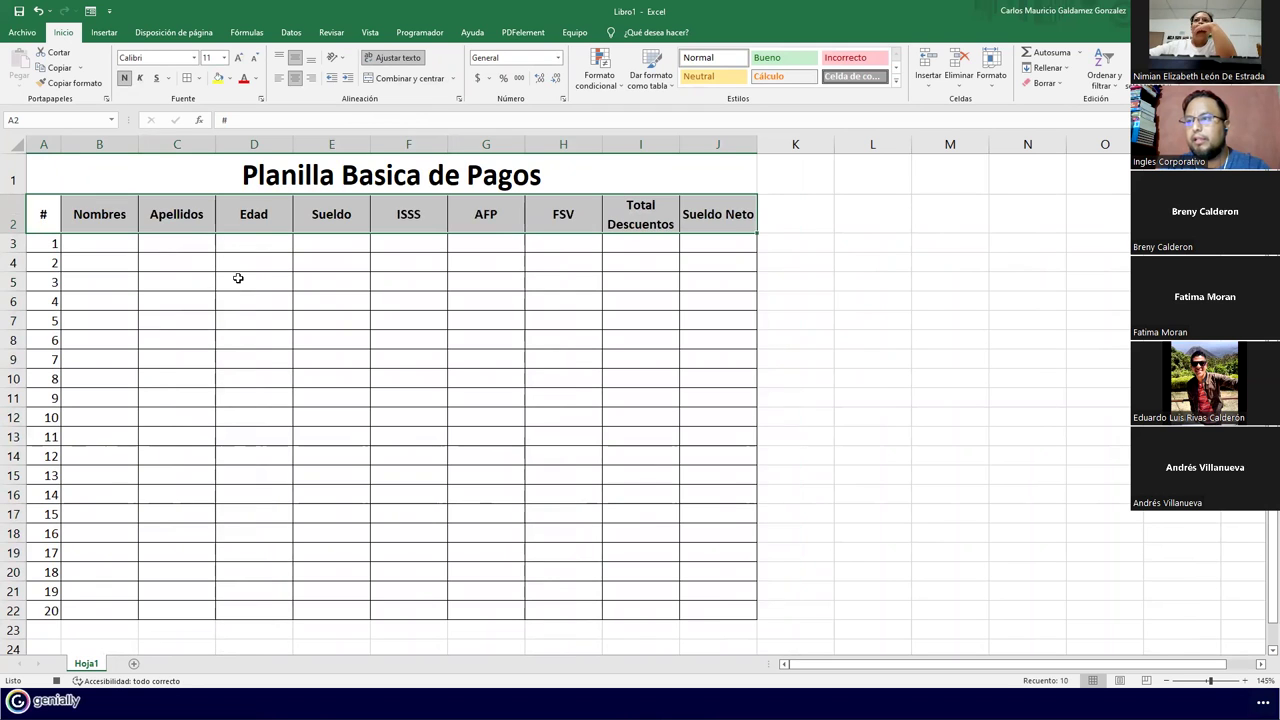
click(237, 357)
Format A2:J22 as a table with a blue banded table style
drag(40, 217, 718, 610)
click(651, 80)
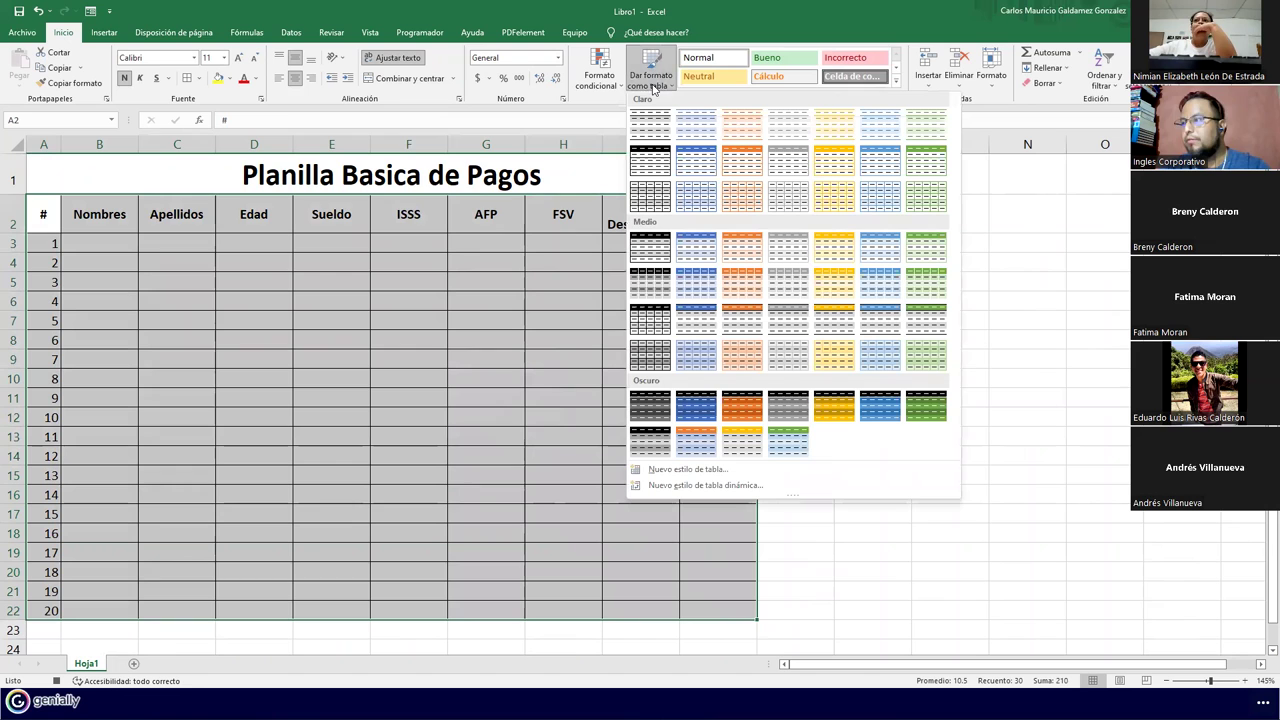
click(892, 325)
click(579, 305)
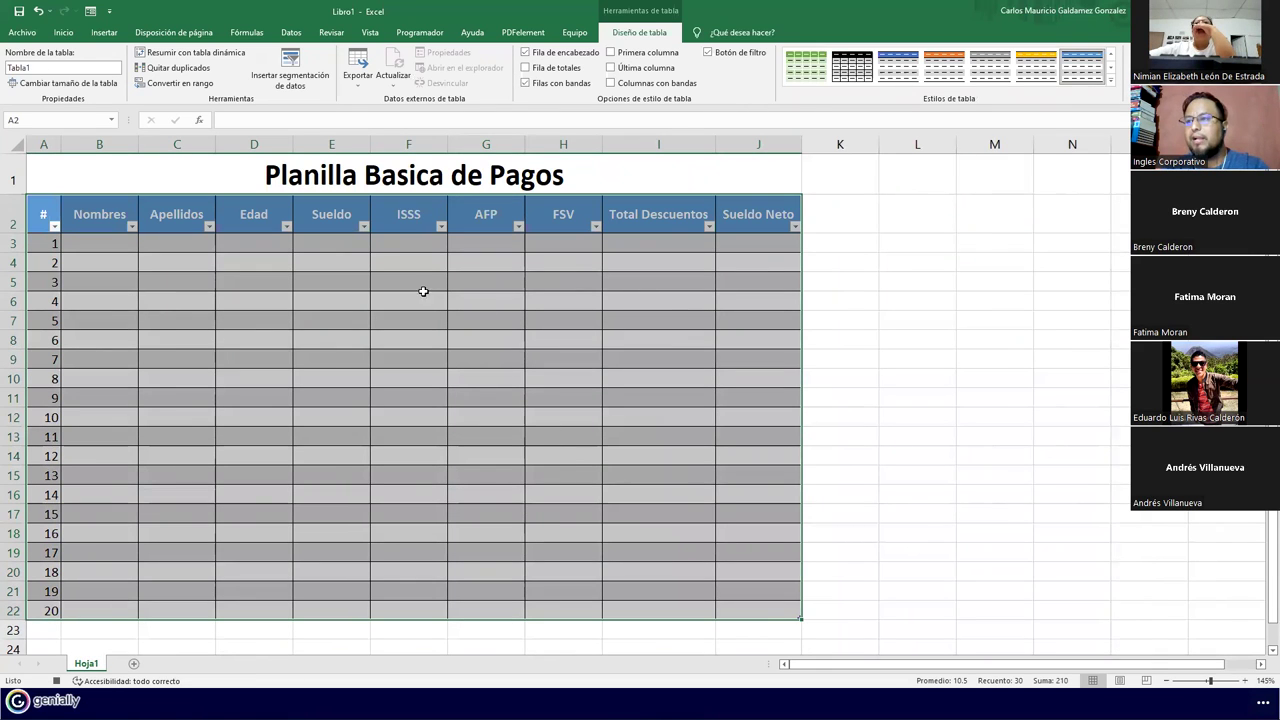
drag(348, 247, 394, 257)
Enter the ISSS (Sueldo*3), AFP (Sueldo*6.25%) and FSV formulas from each row's Sueldo
click(394, 257)
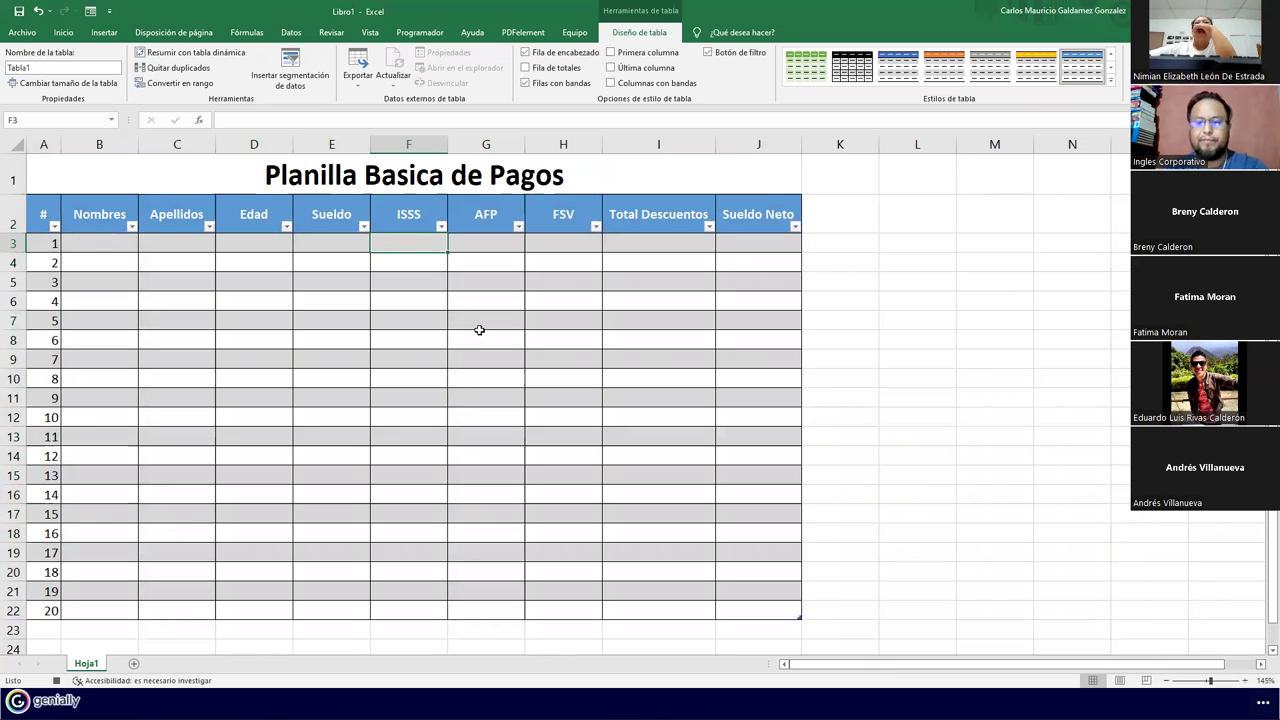
text(=)
key(Left)
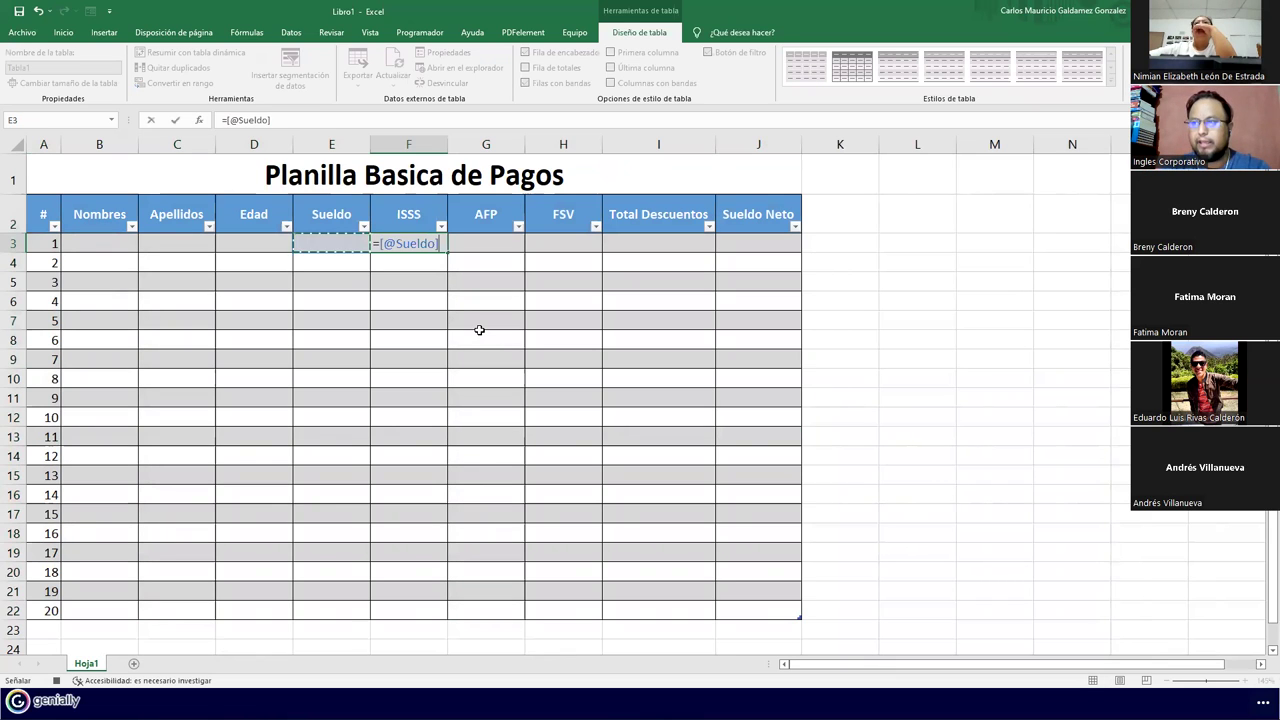
text(*3%)
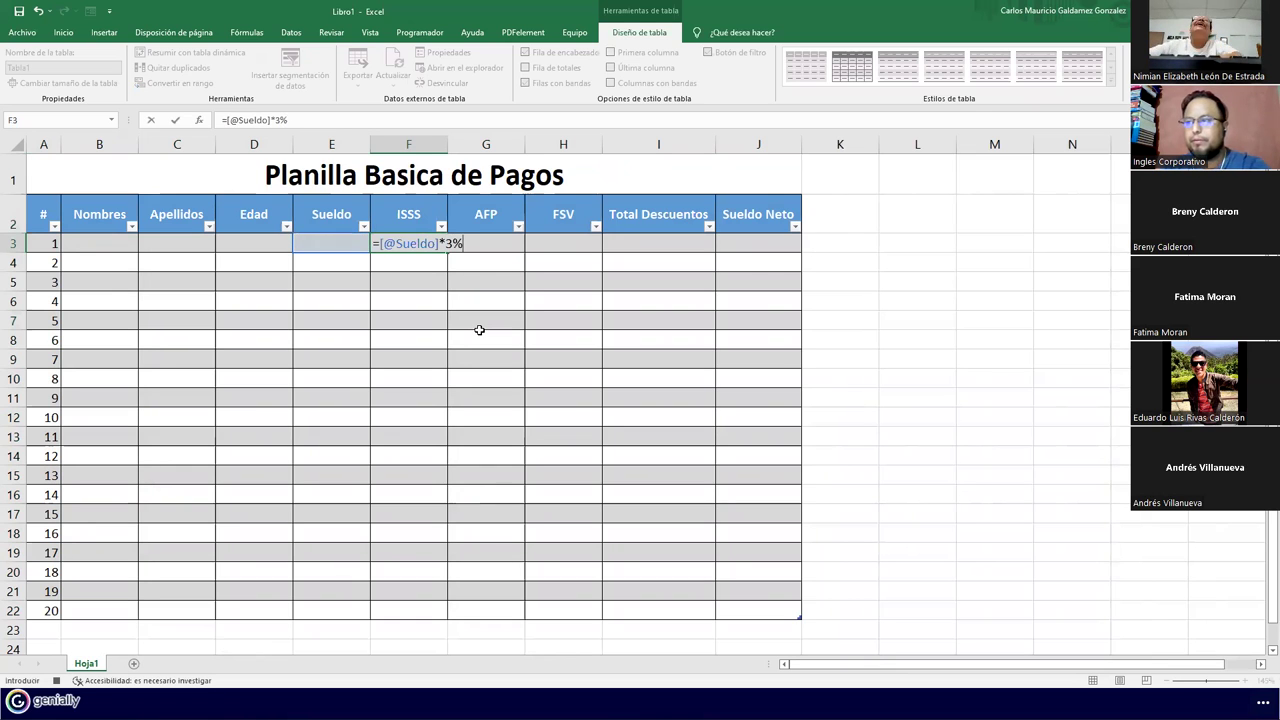
key(Tab)
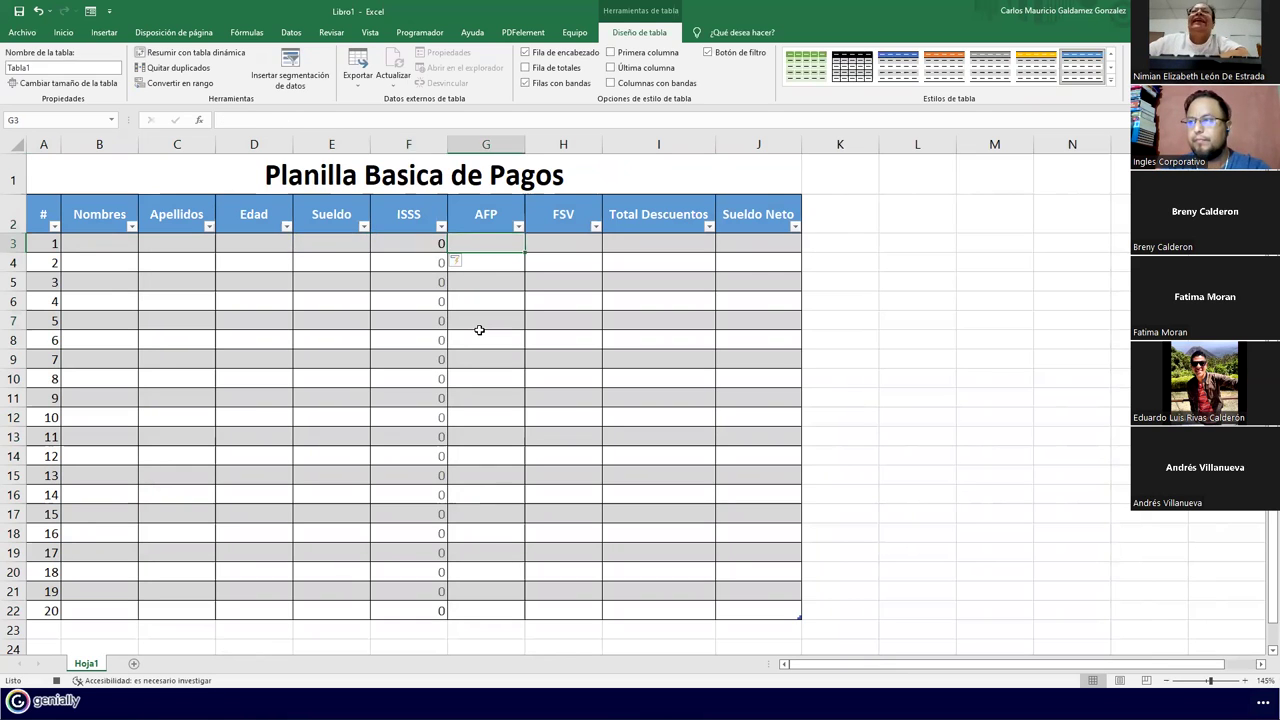
text(=)
key(Left)
key(Left)
text(*6.)
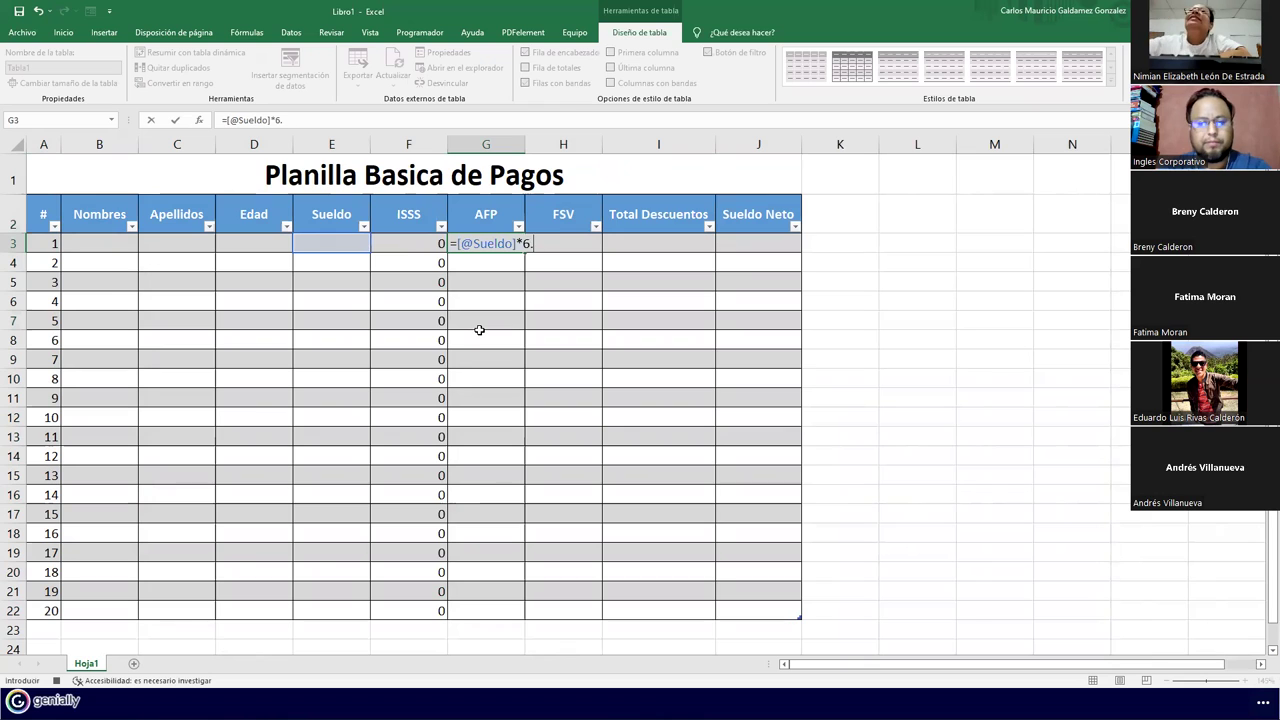
text(25%)
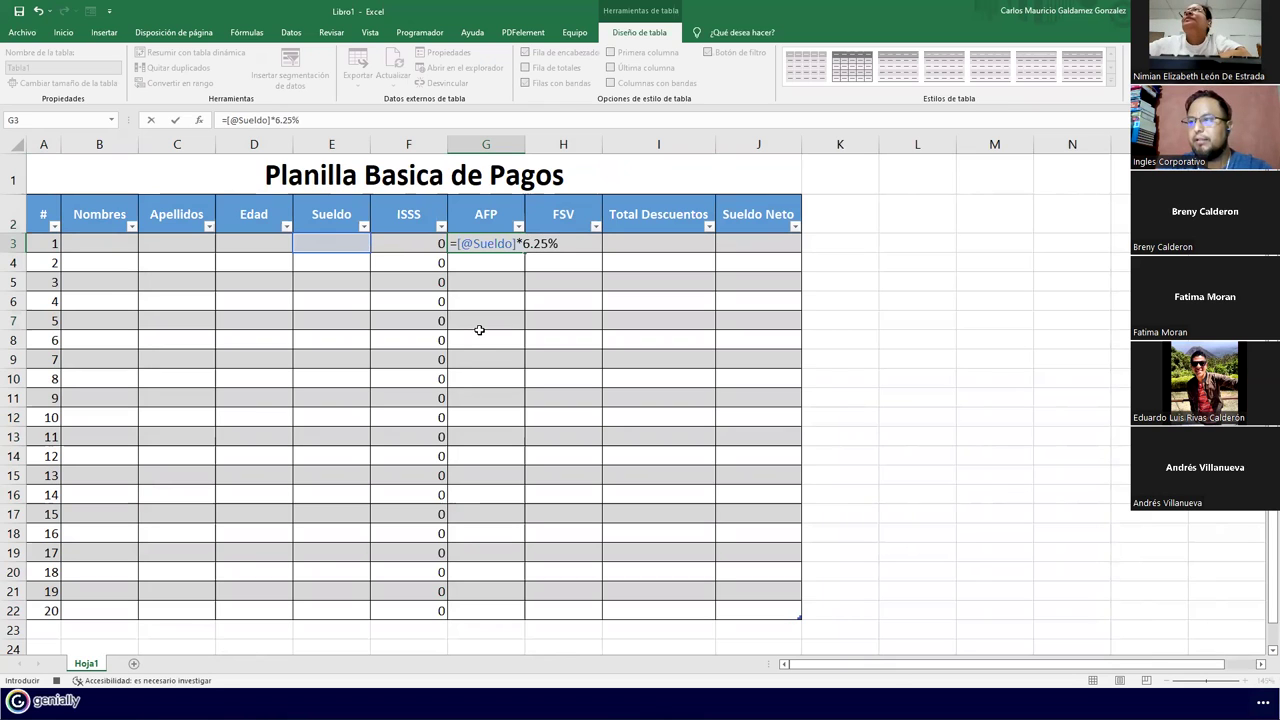
key(Tab)
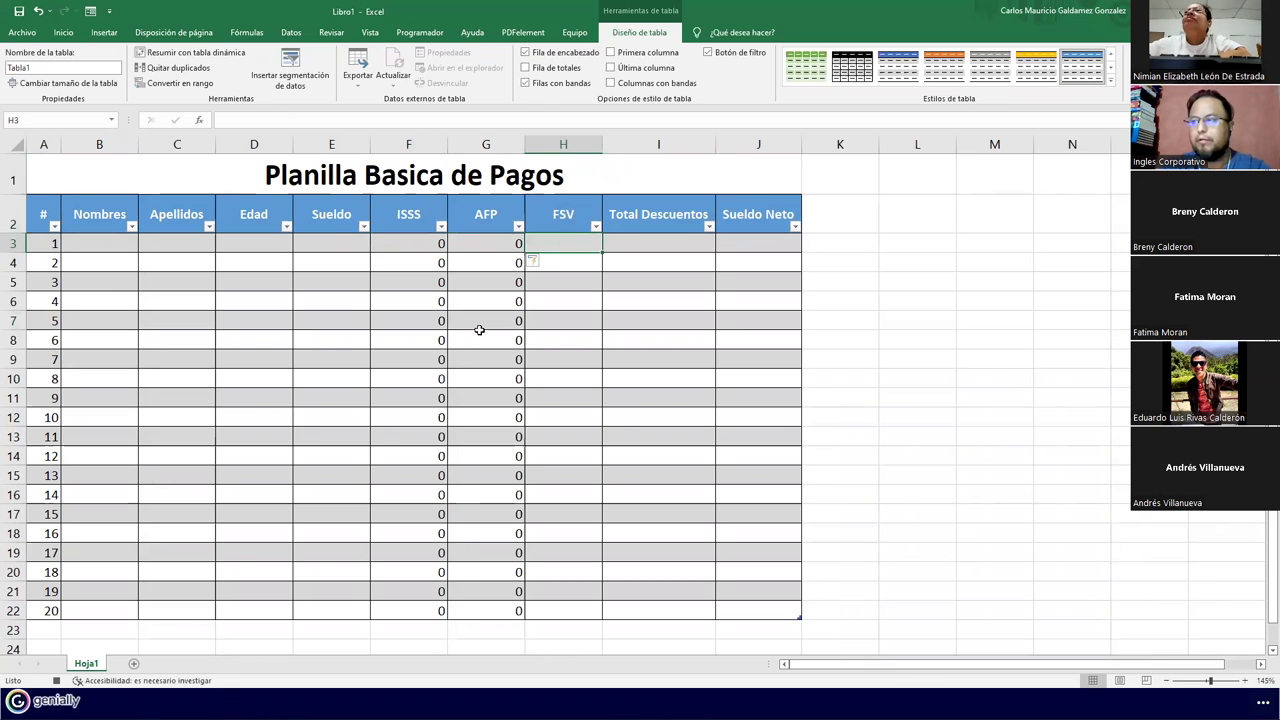
text(=)
key(Left)
key(Left)
key(Left)
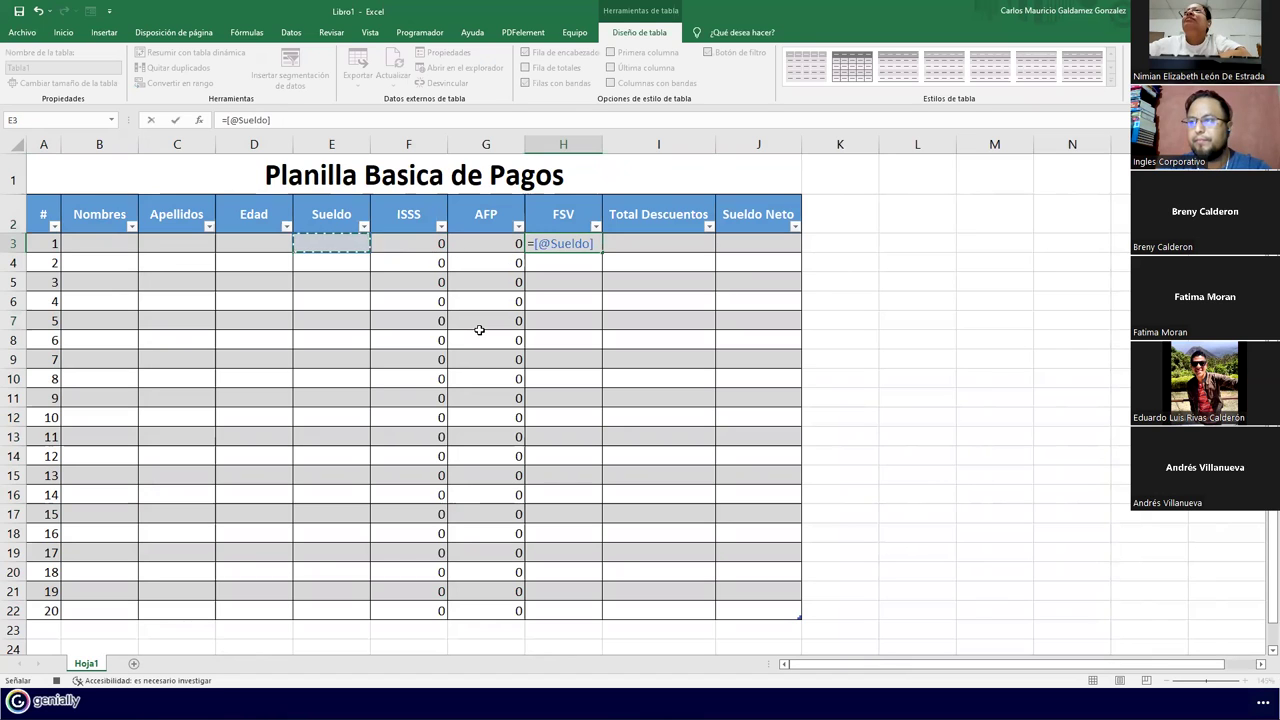
text(*)
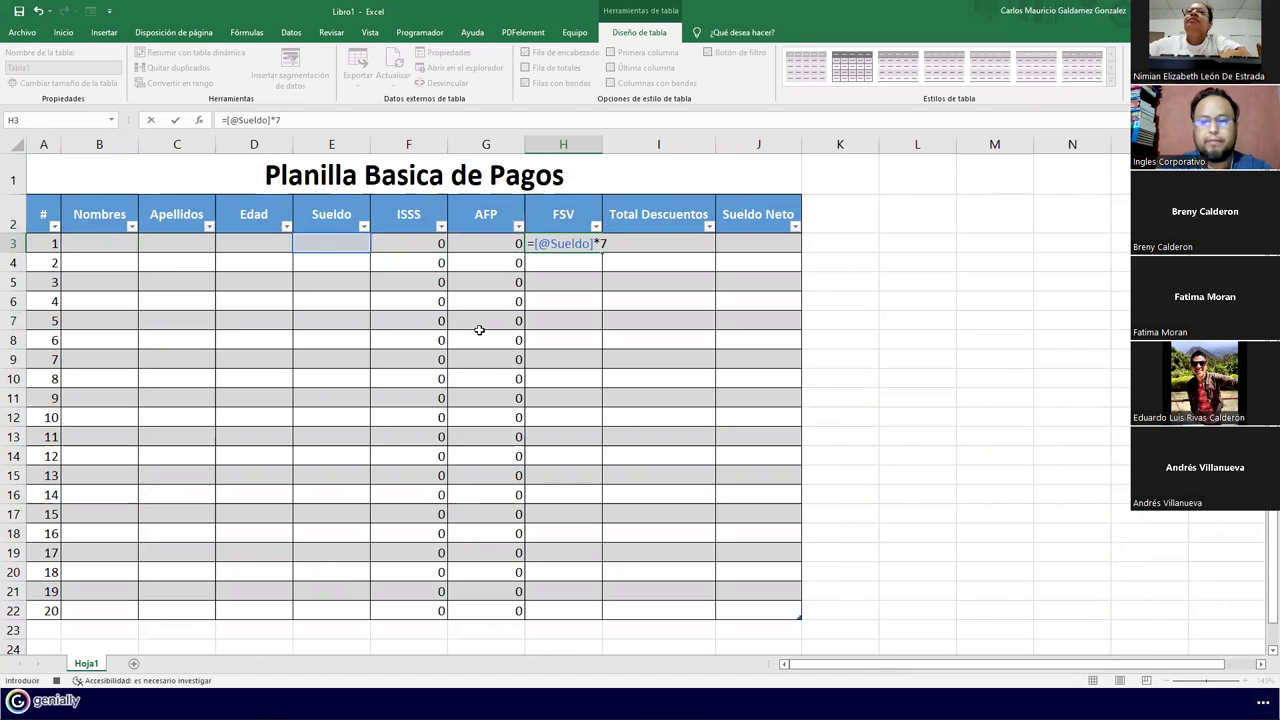
key(Tab)
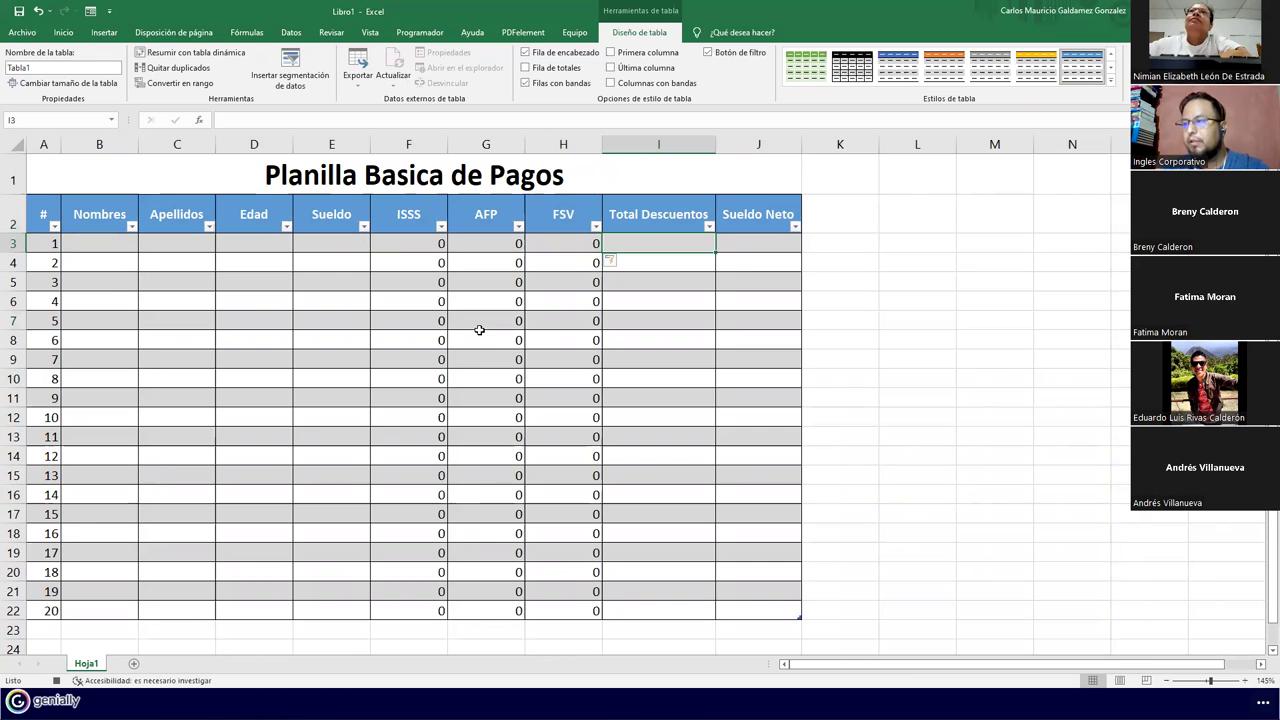
Make Total Descuentos in I3 the SUMA of ISSS through FSV for every row
drag(340, 246, 713, 608)
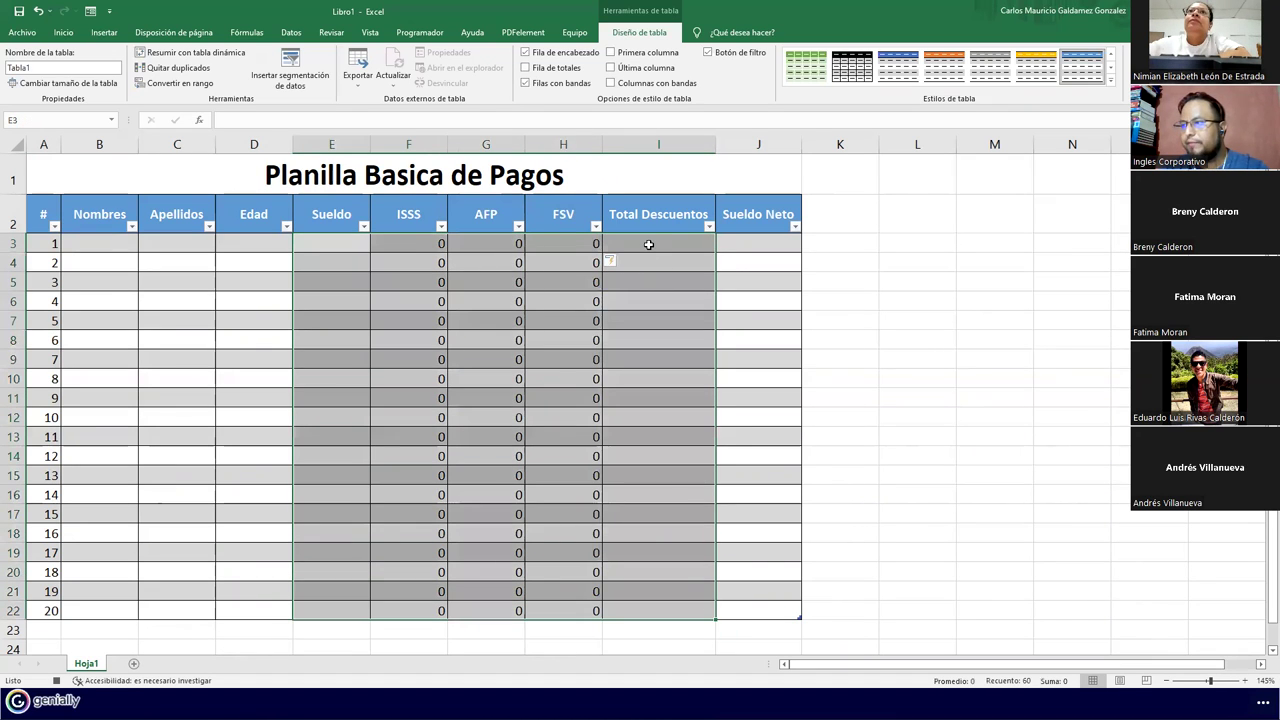
click(648, 245)
text(=)
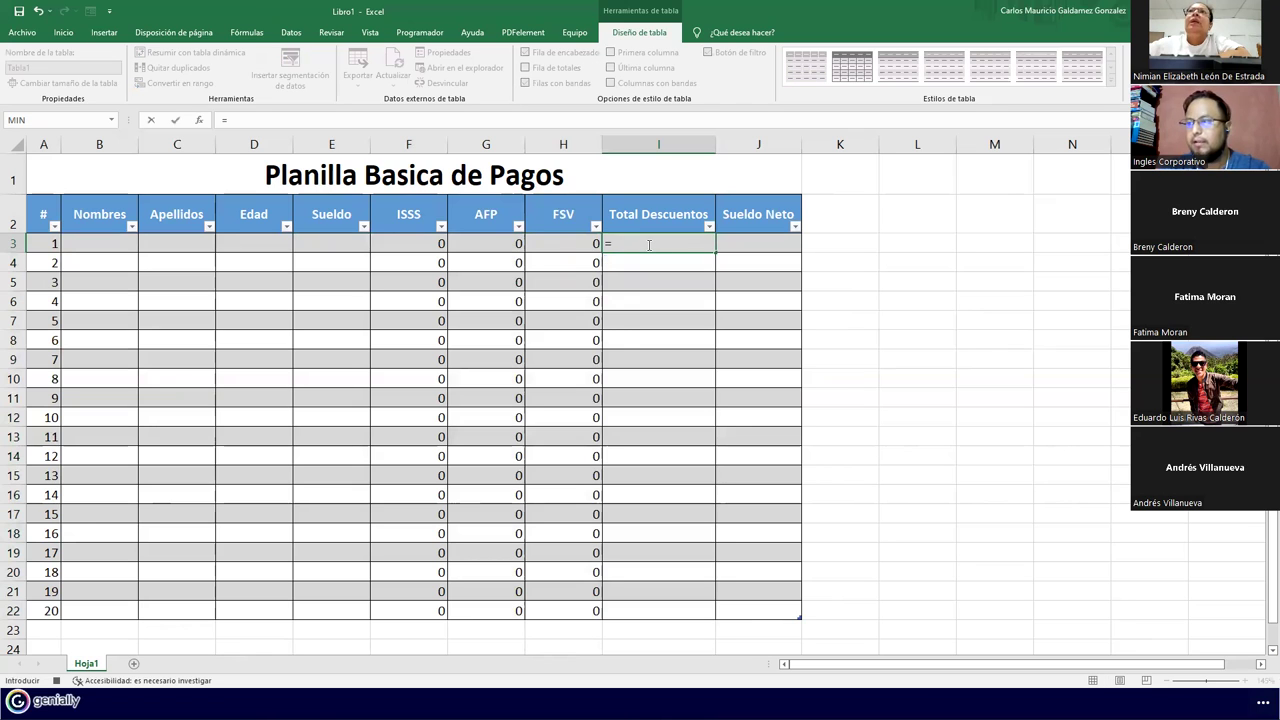
text(suma()
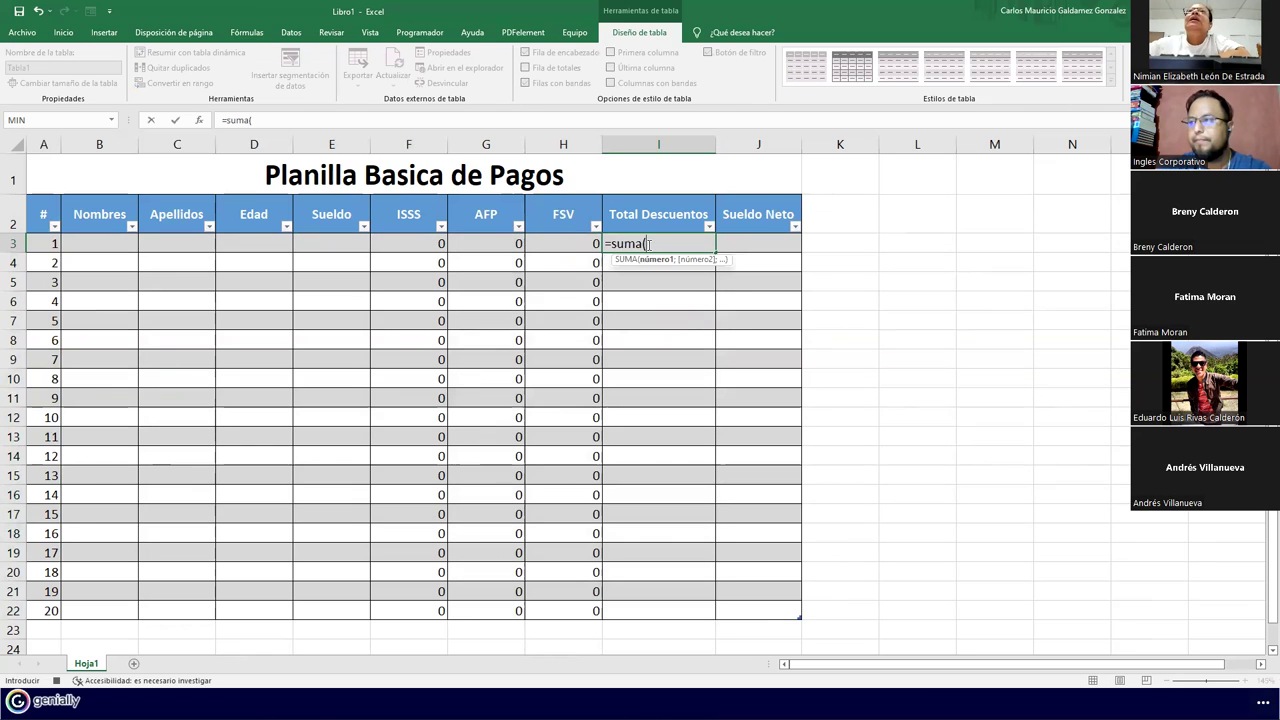
drag(430, 249, 555, 250)
text())
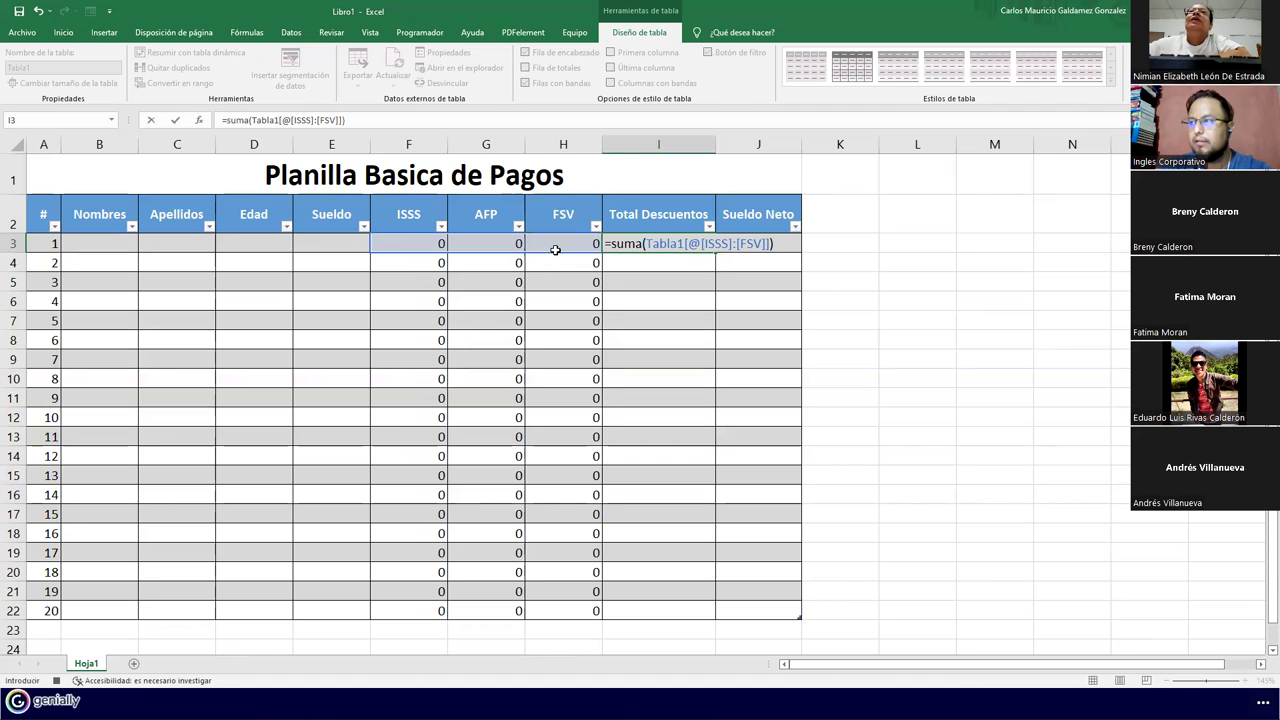
key(Tab)
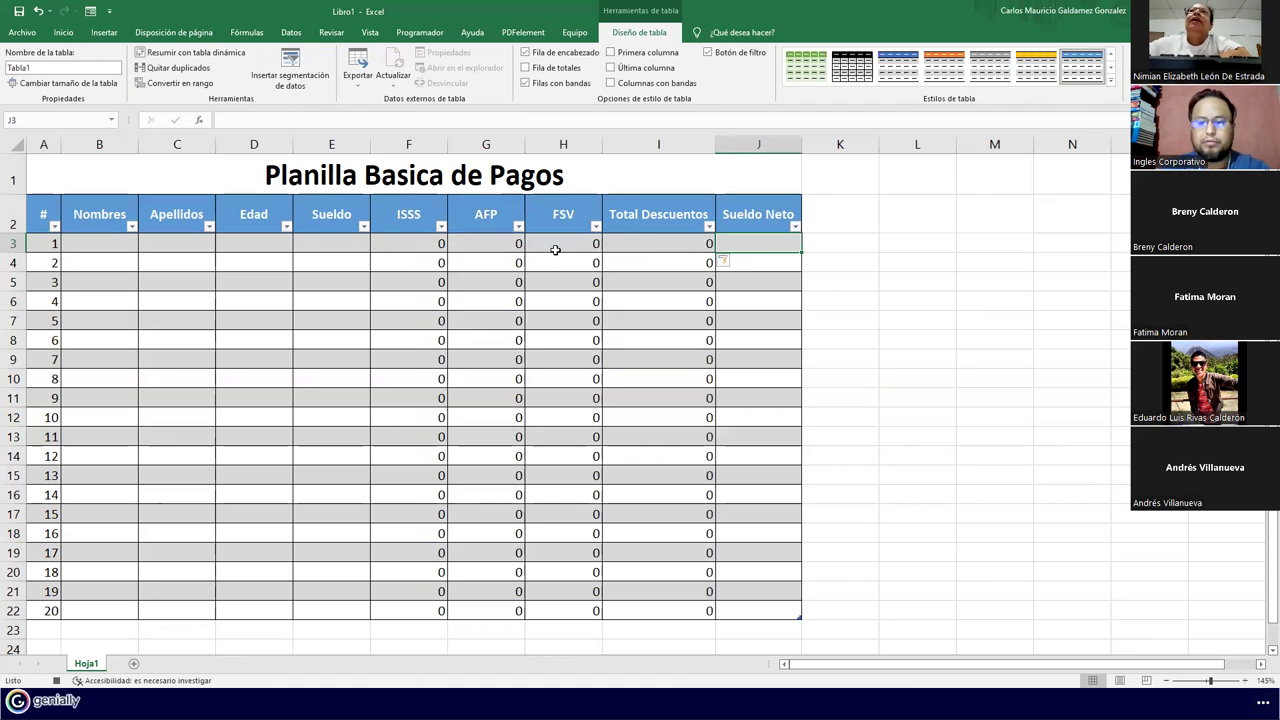
Set Sueldo Neto to Sueldo minus Total Descuentos, then select E3:J22
text(=)
click(343, 245)
text(-)
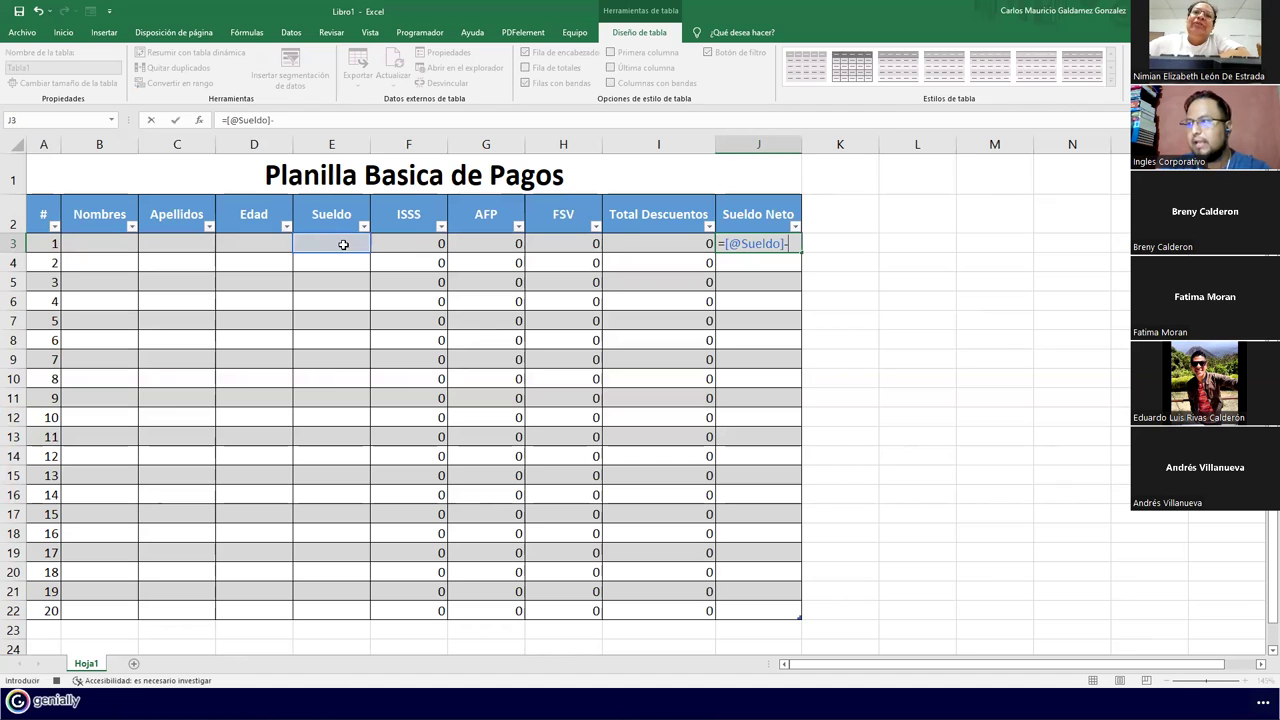
click(624, 242)
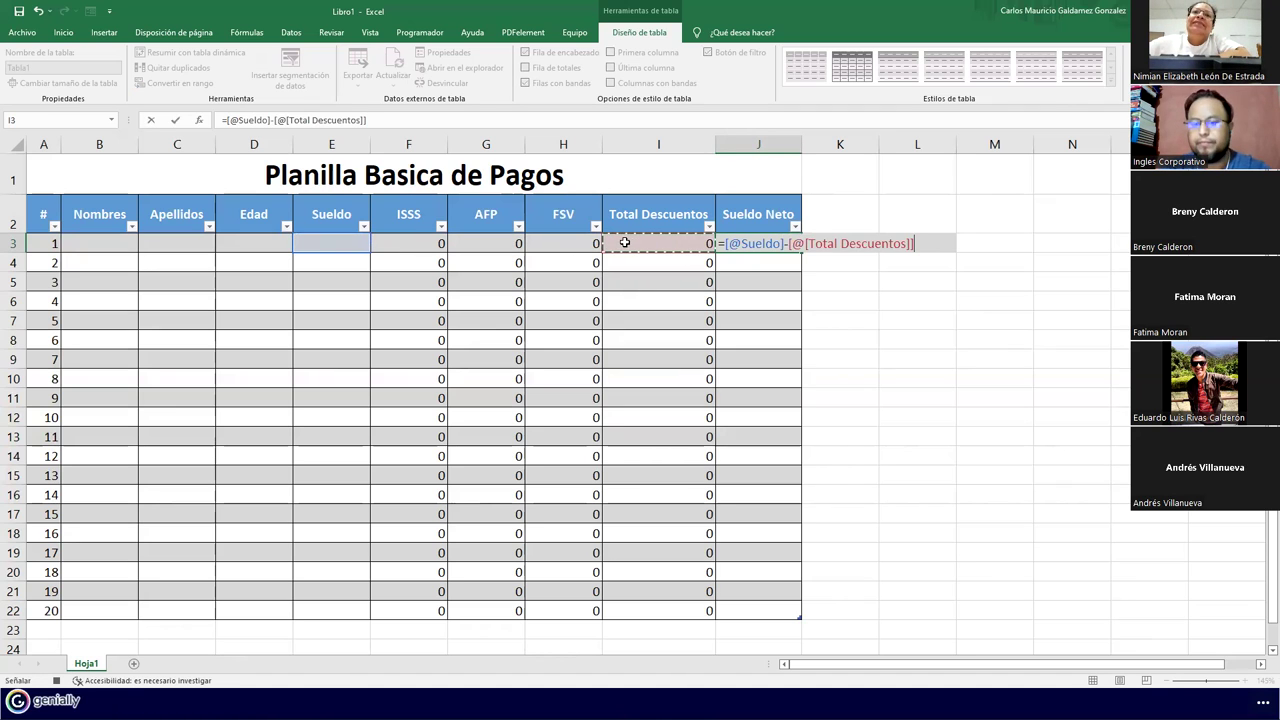
key(Return)
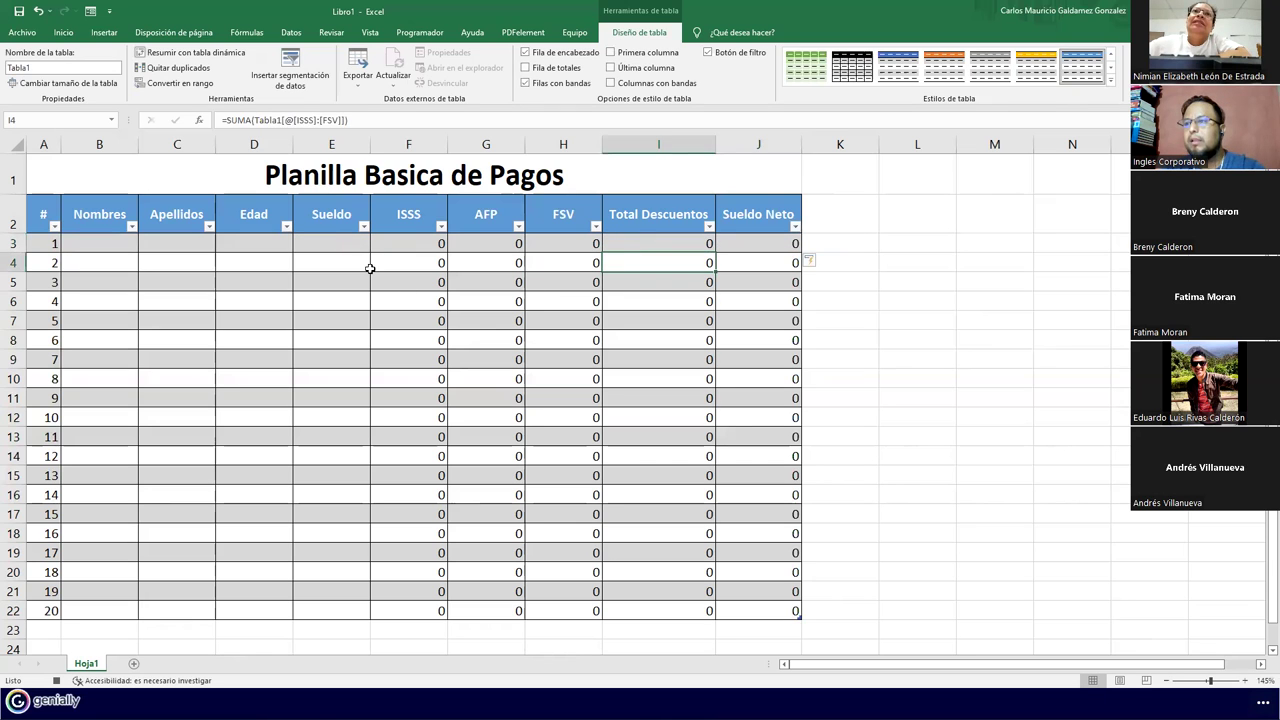
drag(330, 244, 798, 614)
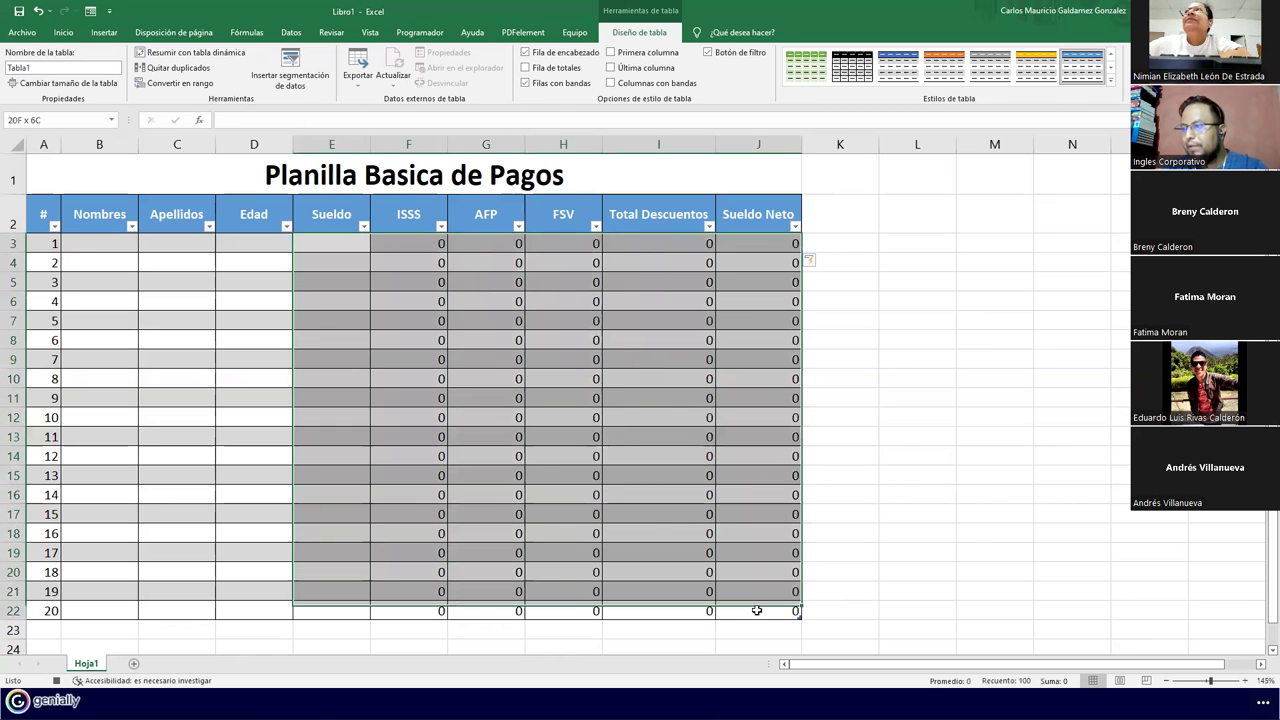
Apply Contabilidad (accounting) number format to the selected salary and deduction cells
click(66, 33)
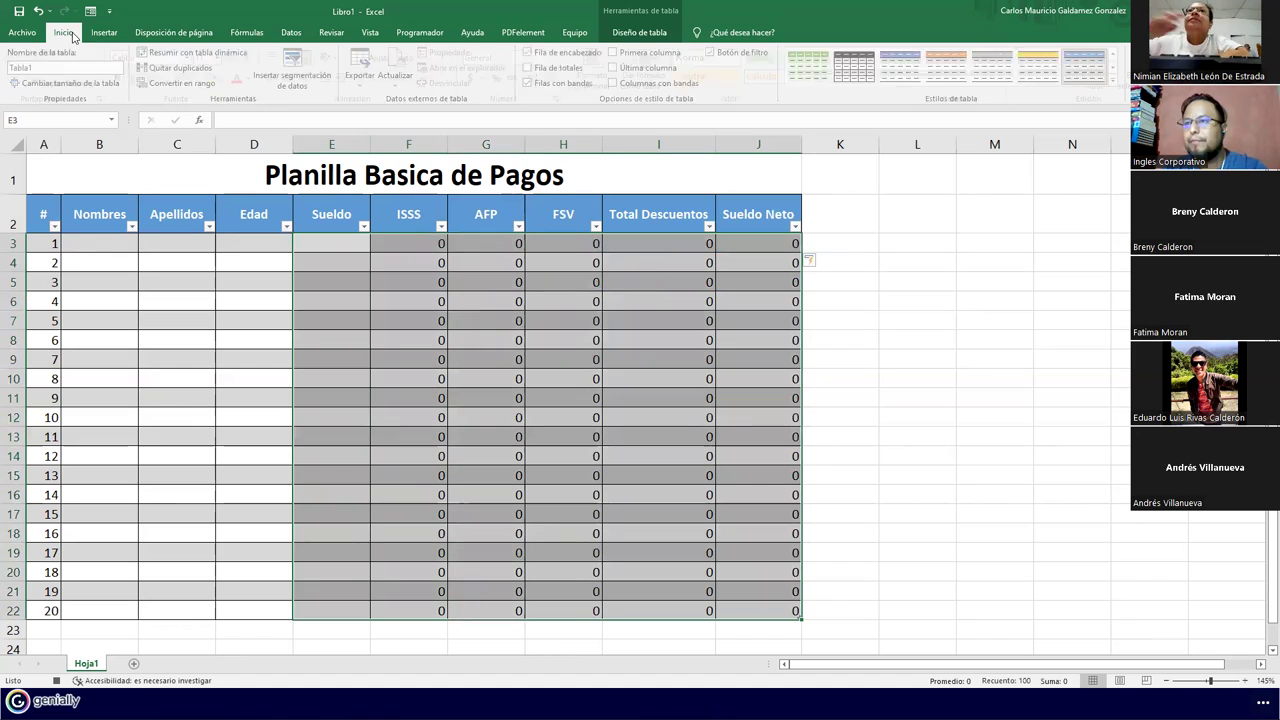
click(556, 58)
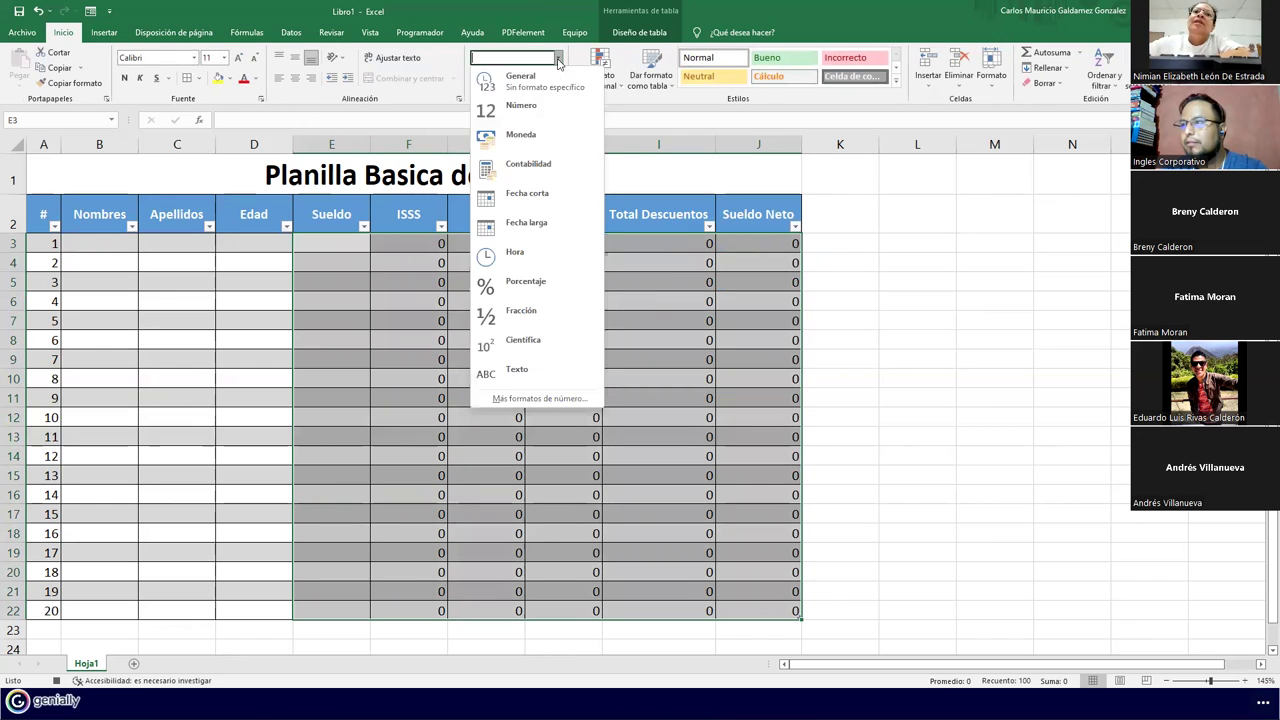
click(522, 166)
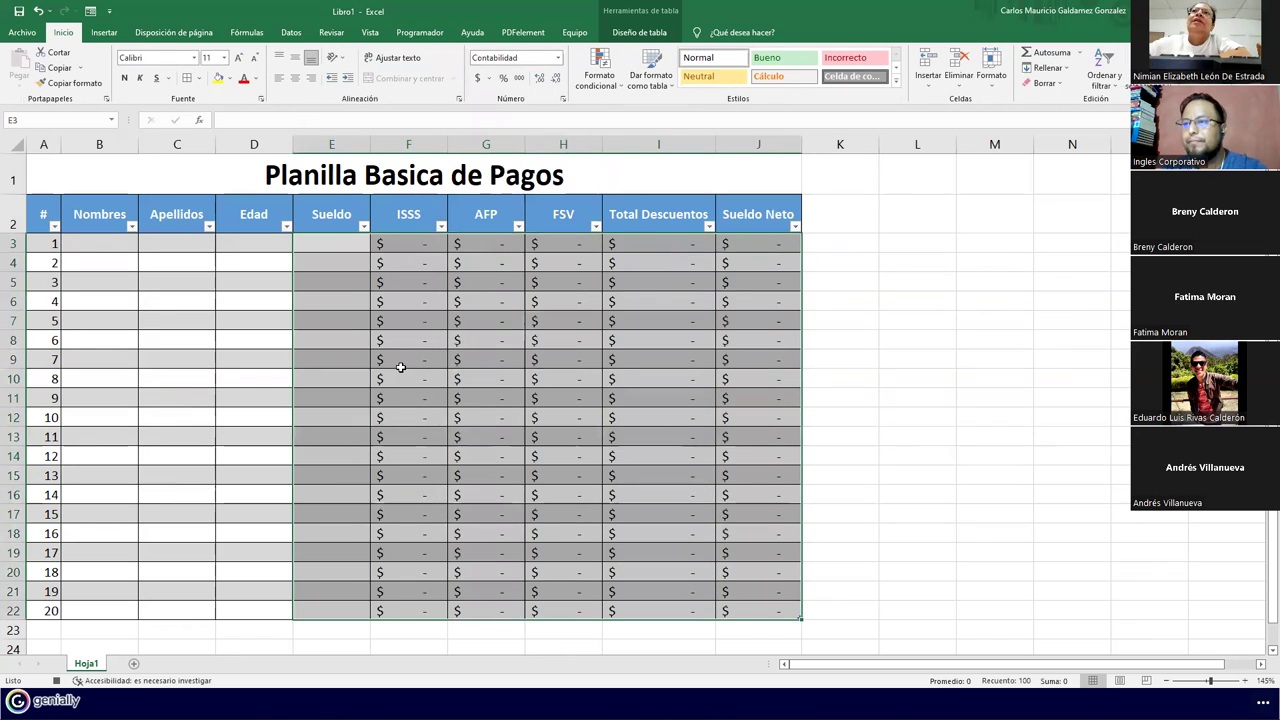
click(350, 377)
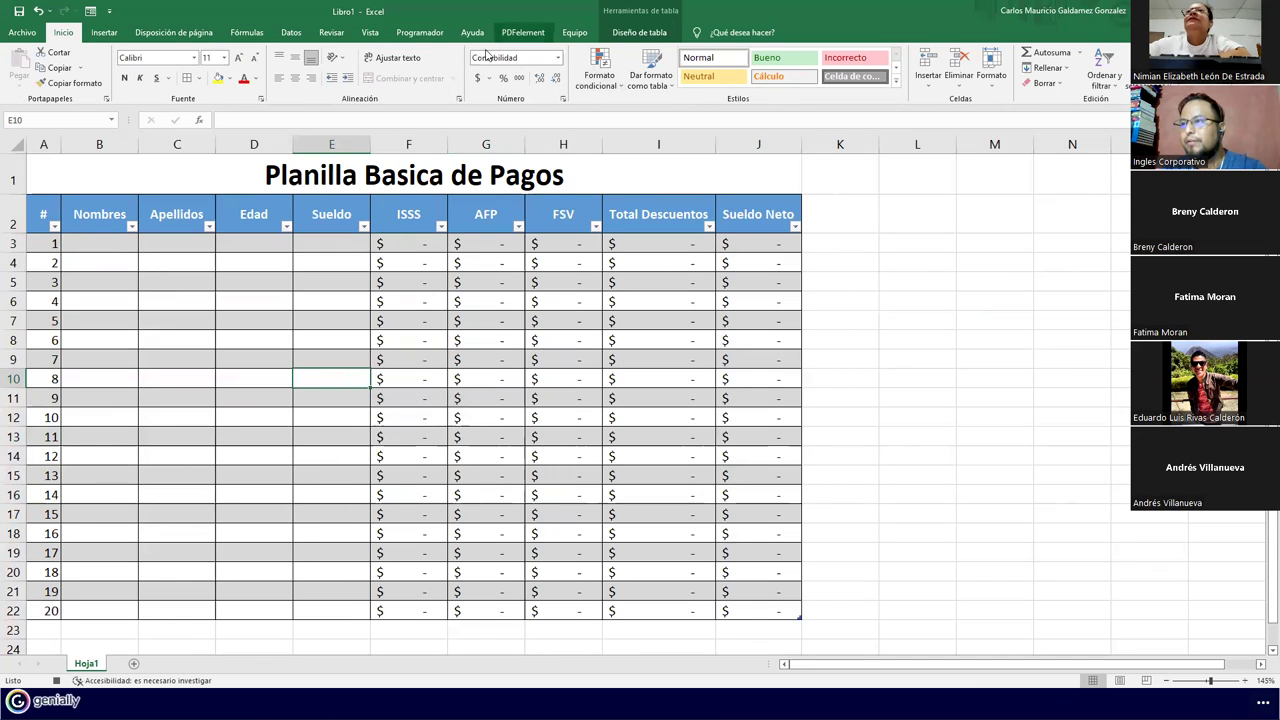
Stop the macro recording from the Developer tab
click(415, 33)
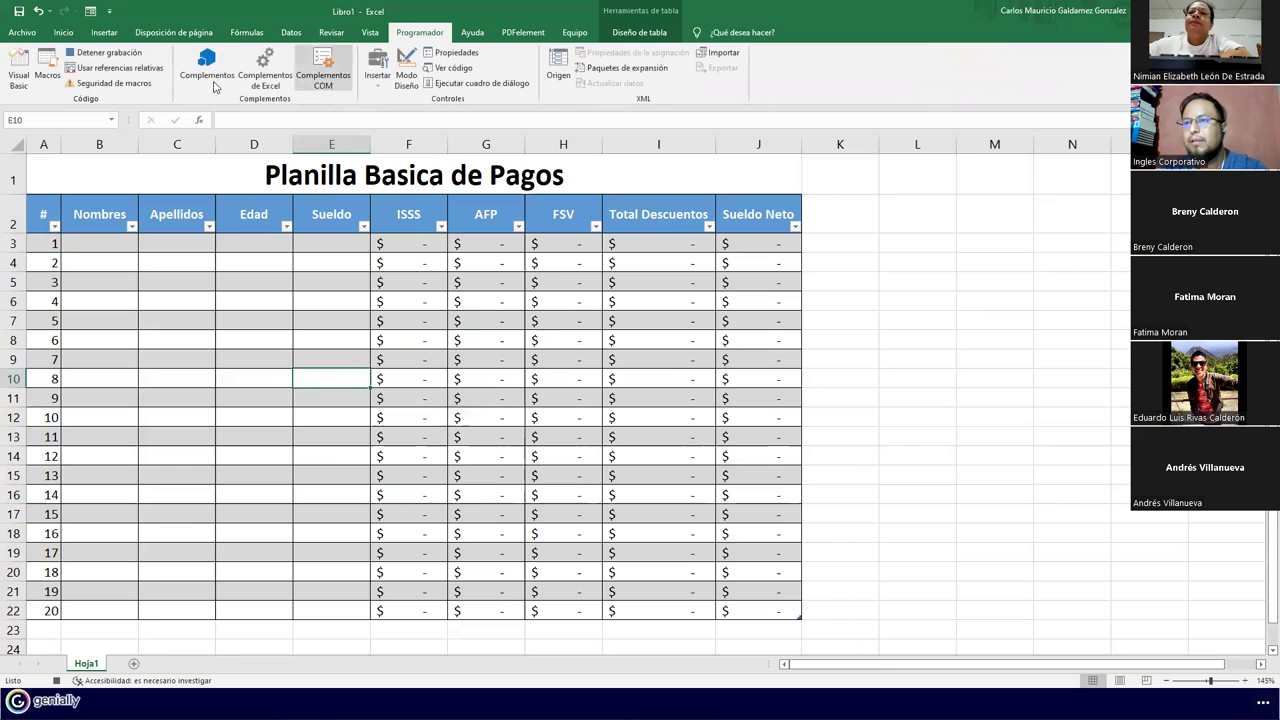
click(101, 56)
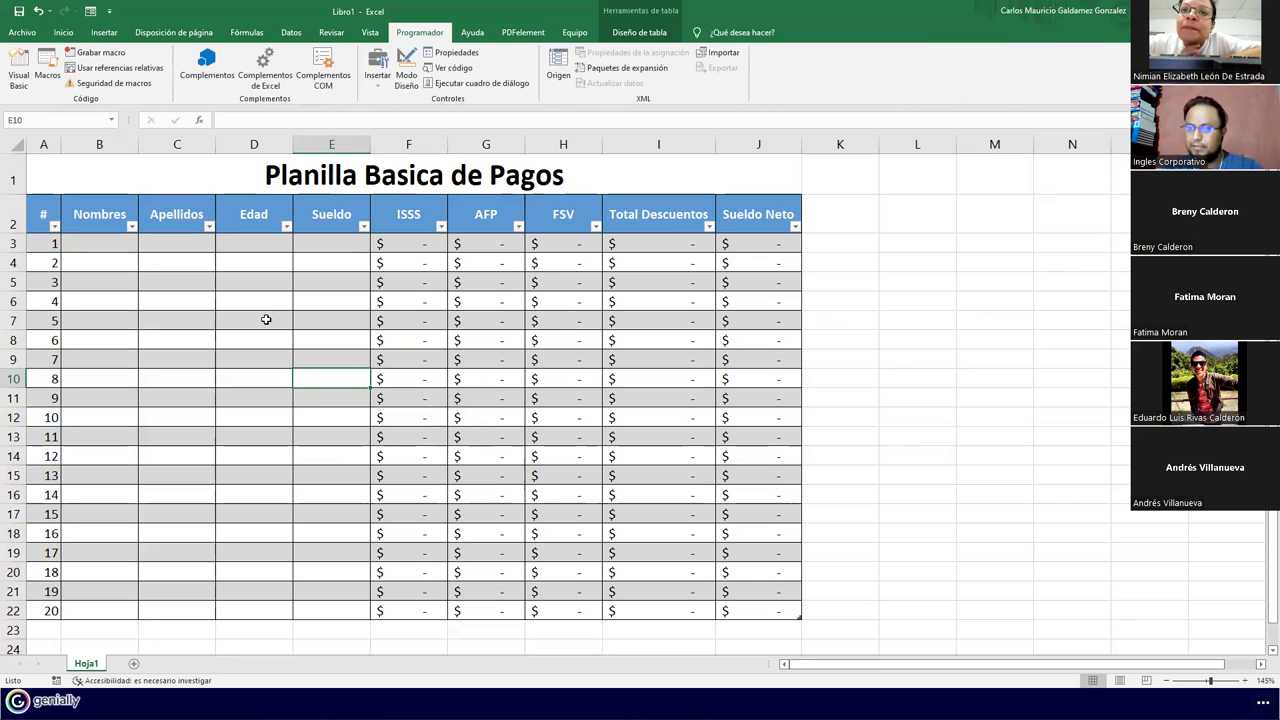
click(266, 316)
click(319, 246)
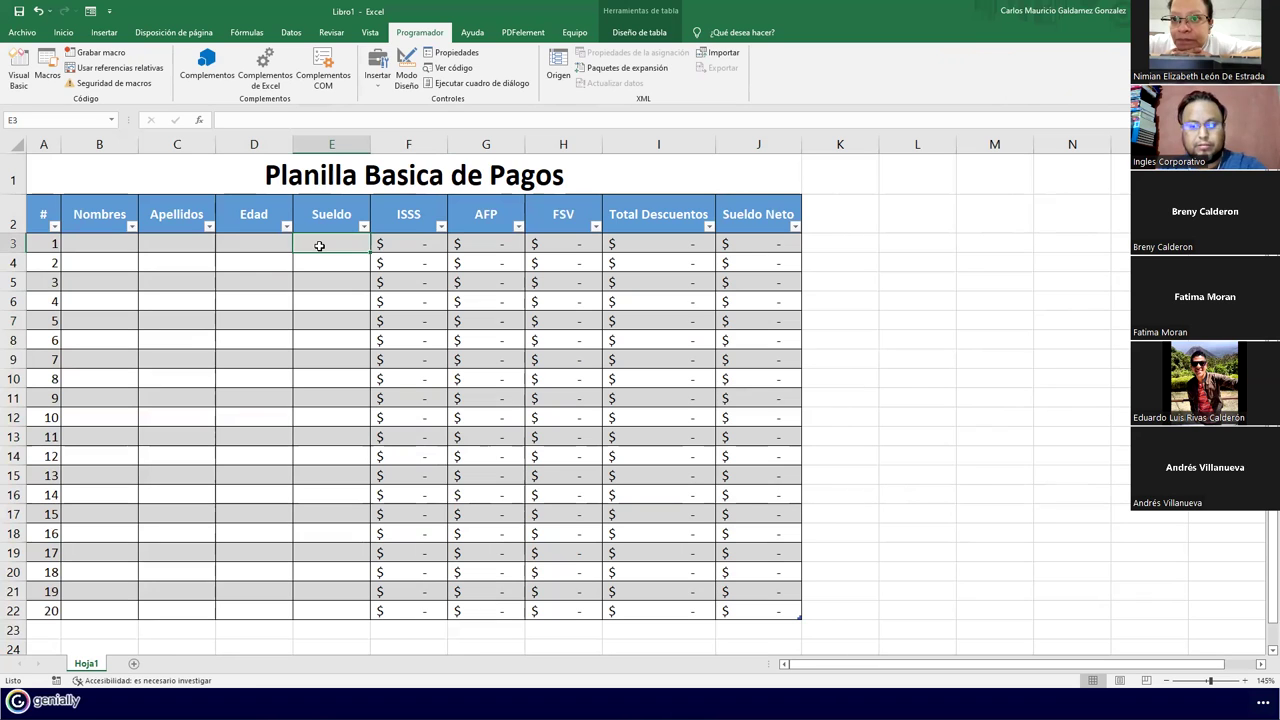
Enter test salaries 388 and 450 in E3 and E4, then add a new blank sheet
text(388)
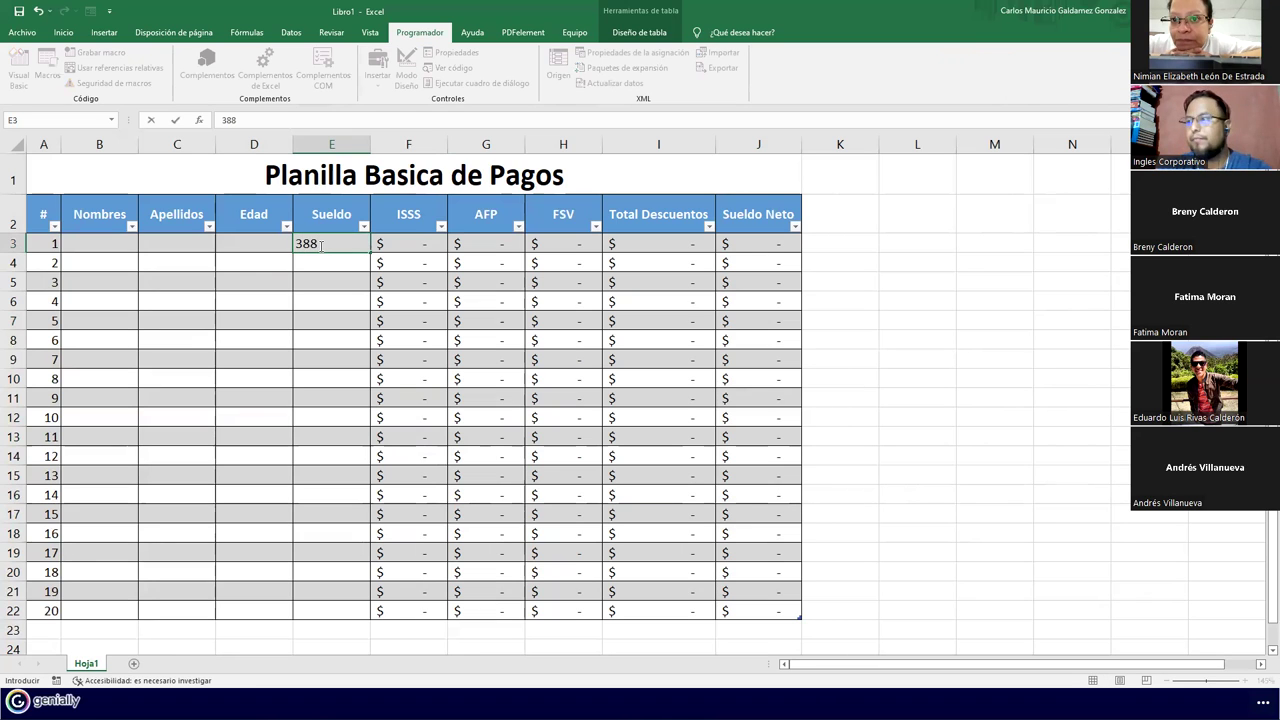
key(Return)
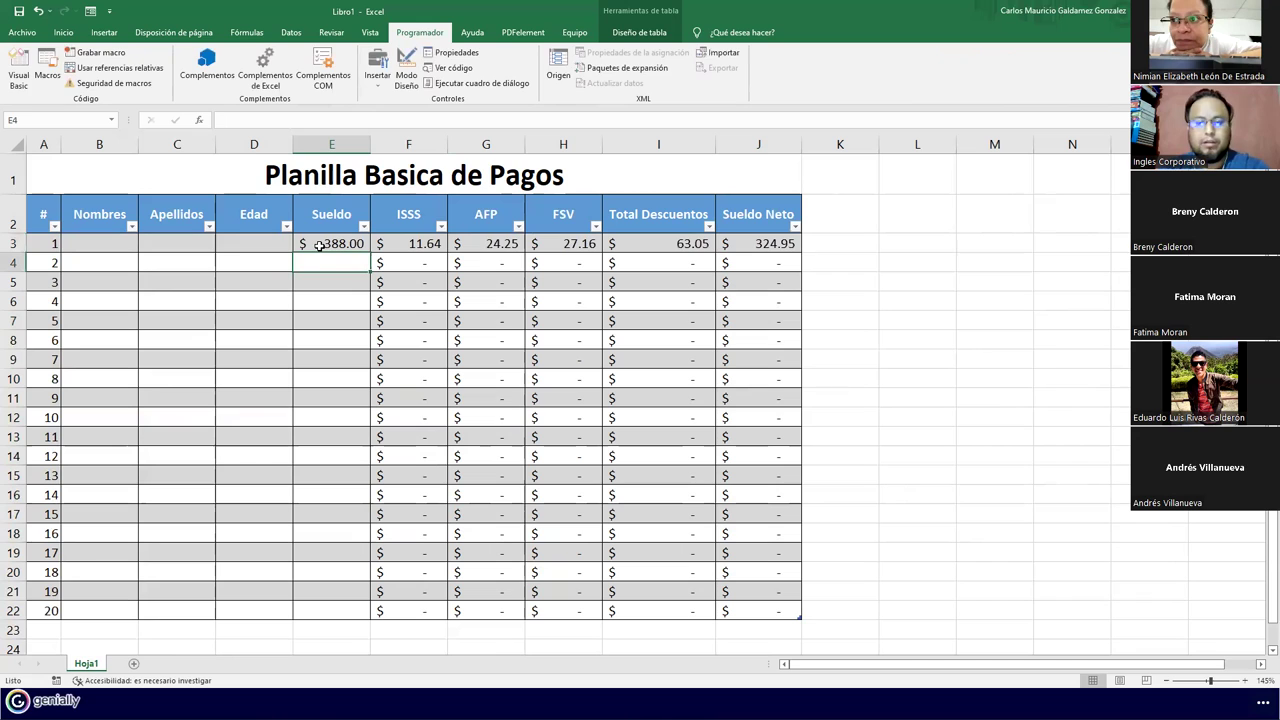
text(45)
key(Return)
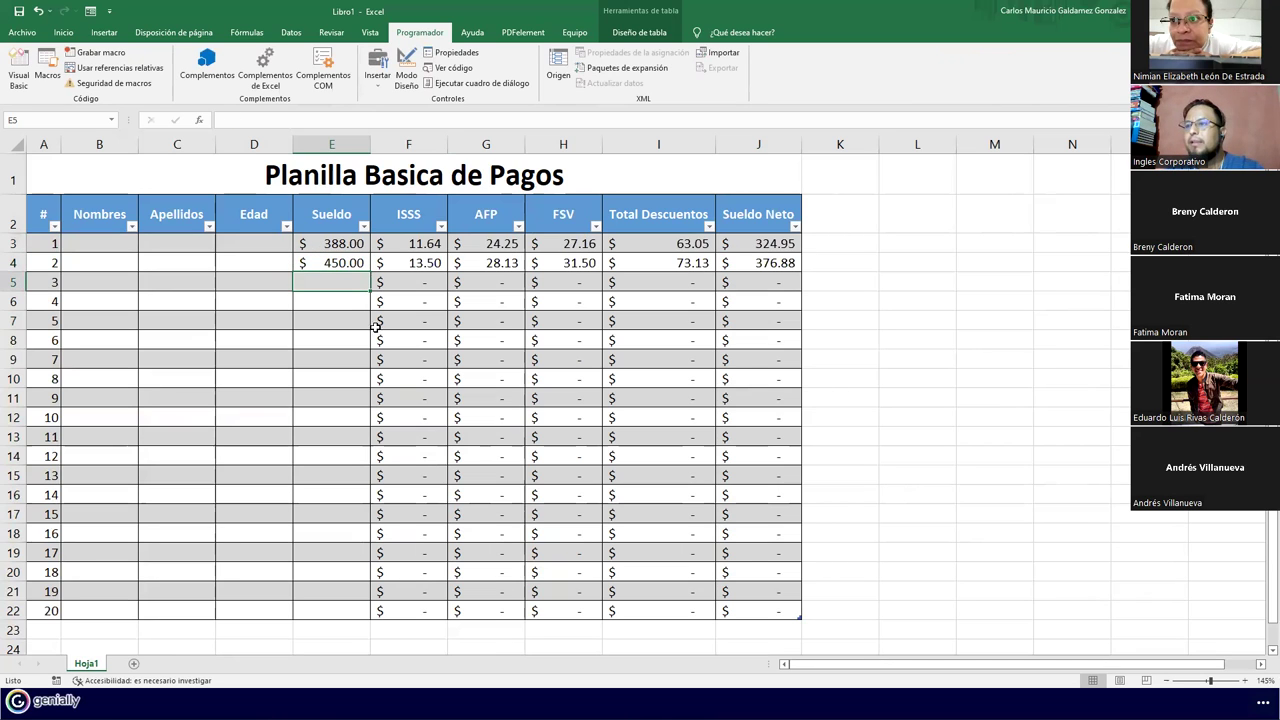
click(133, 665)
click(49, 84)
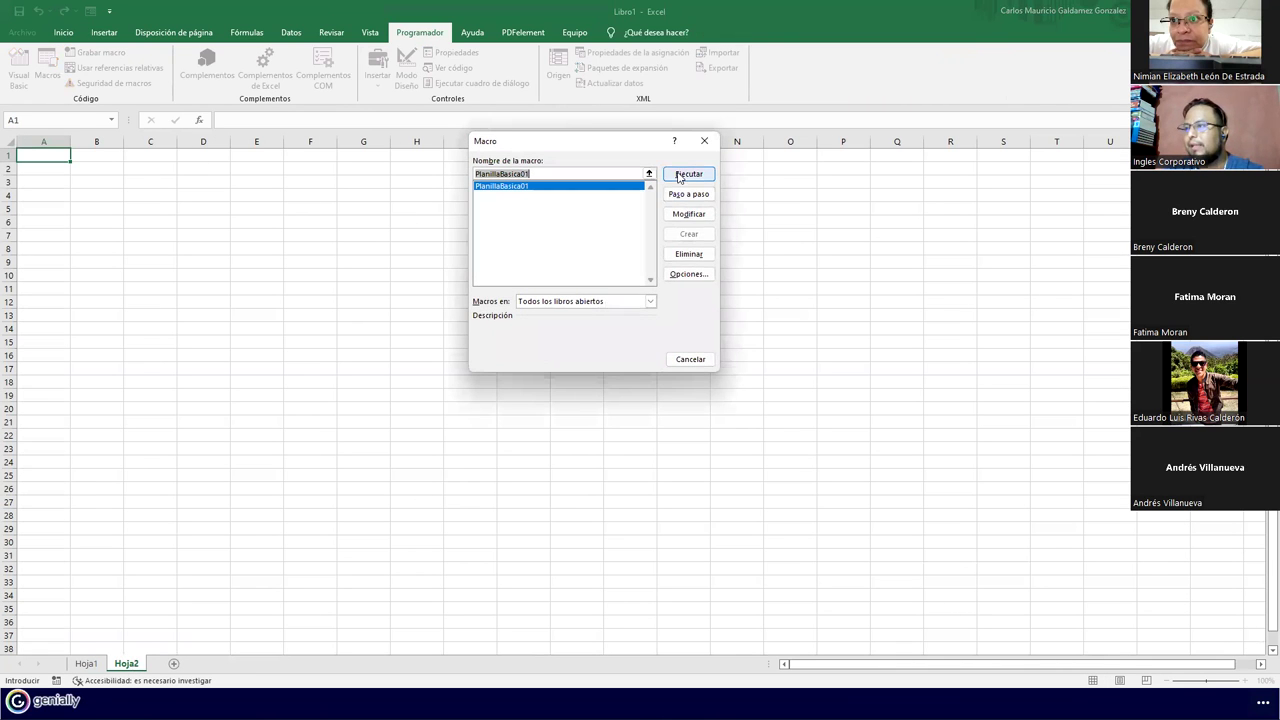
Run PlanillaBasica01 on Hoja2 and open the code at the error 1004 line
click(679, 176)
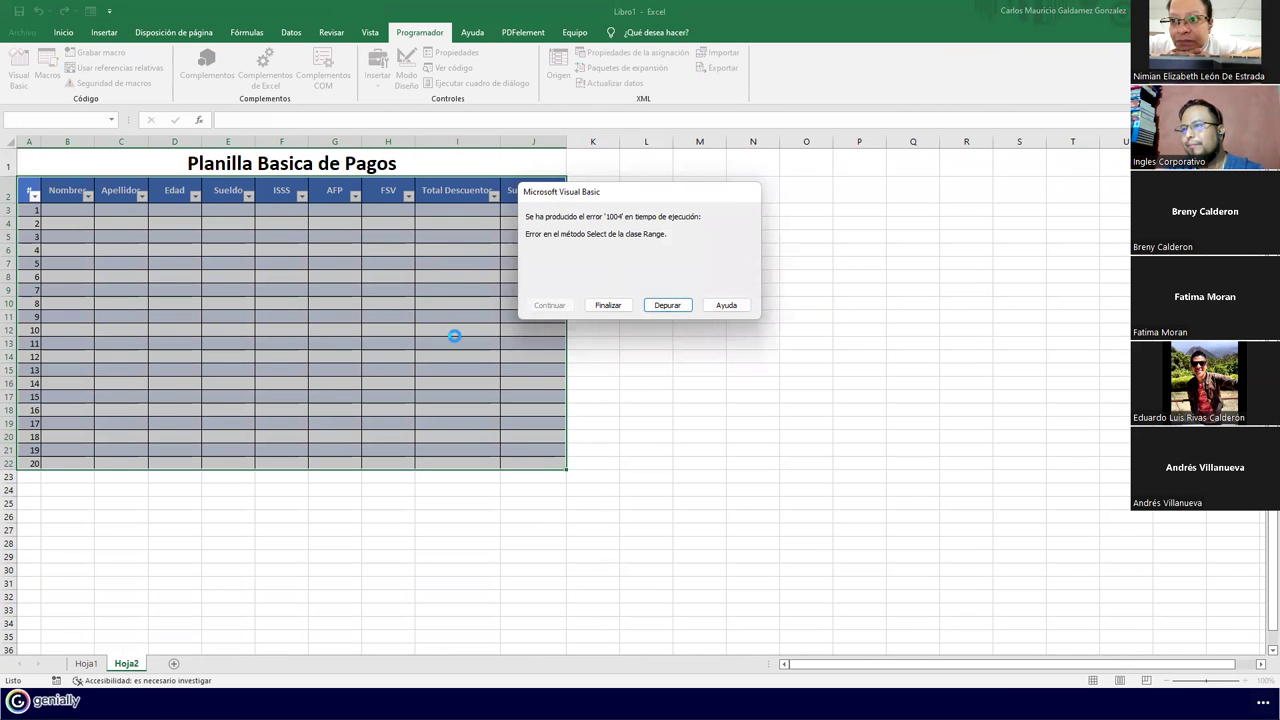
click(665, 305)
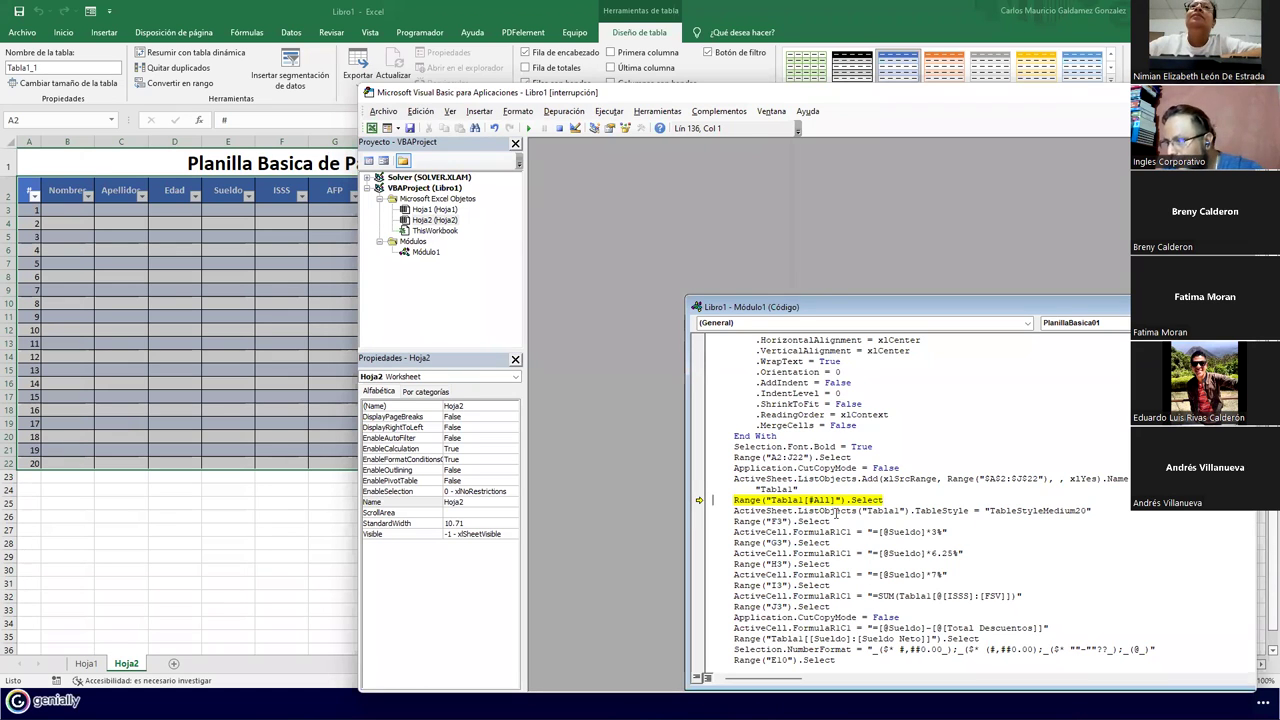
Delete the Range("Tabla1[#All]").Select line and rerun the macro, debugging each new error
click(758, 500)
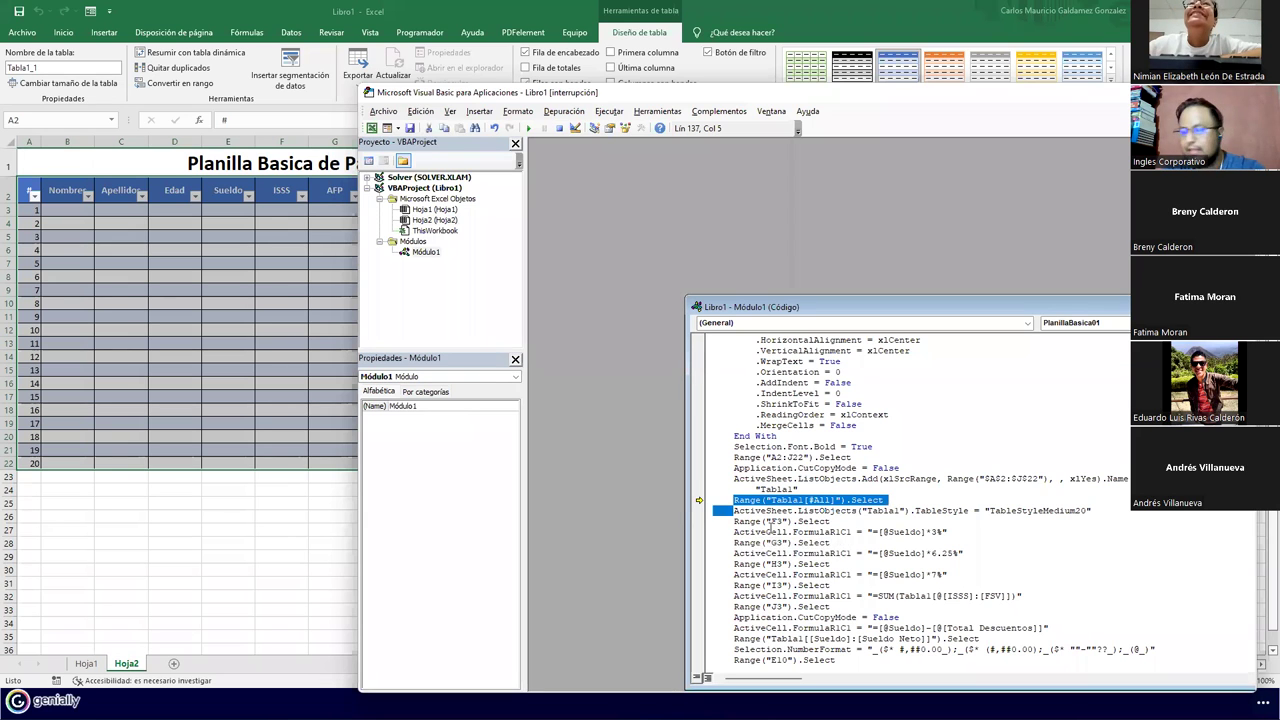
key(ctrl+y)
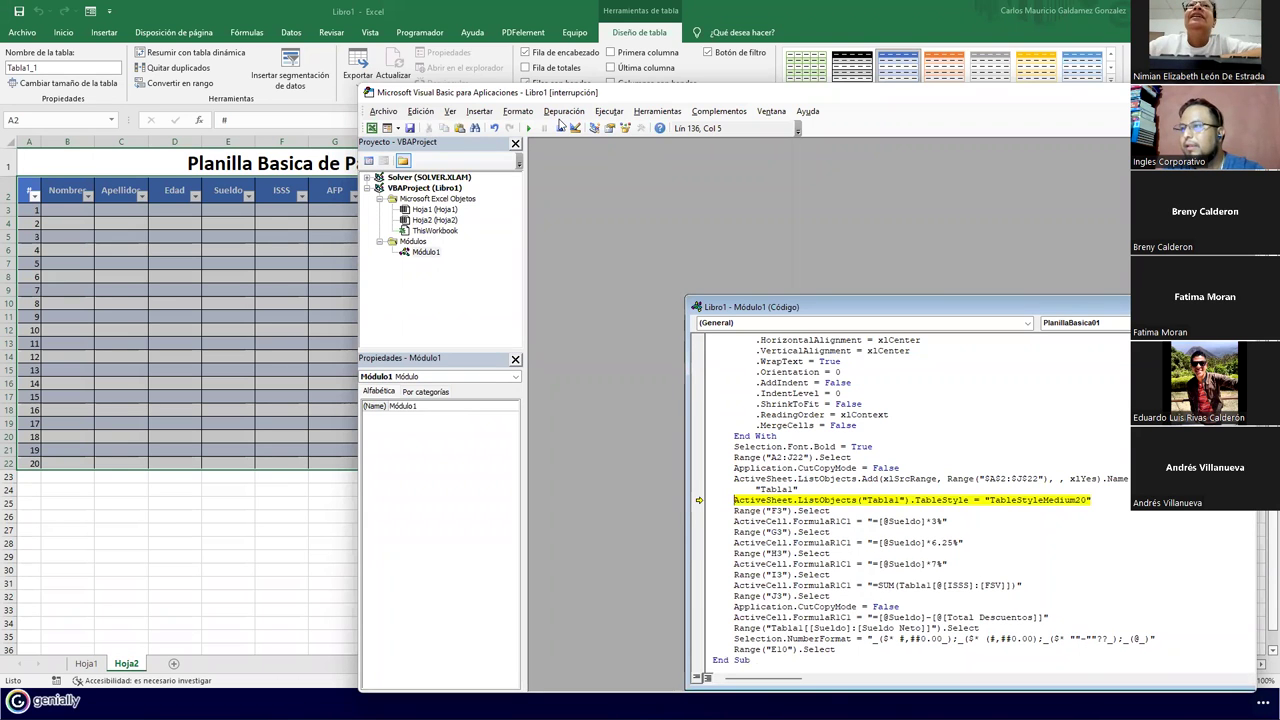
click(528, 128)
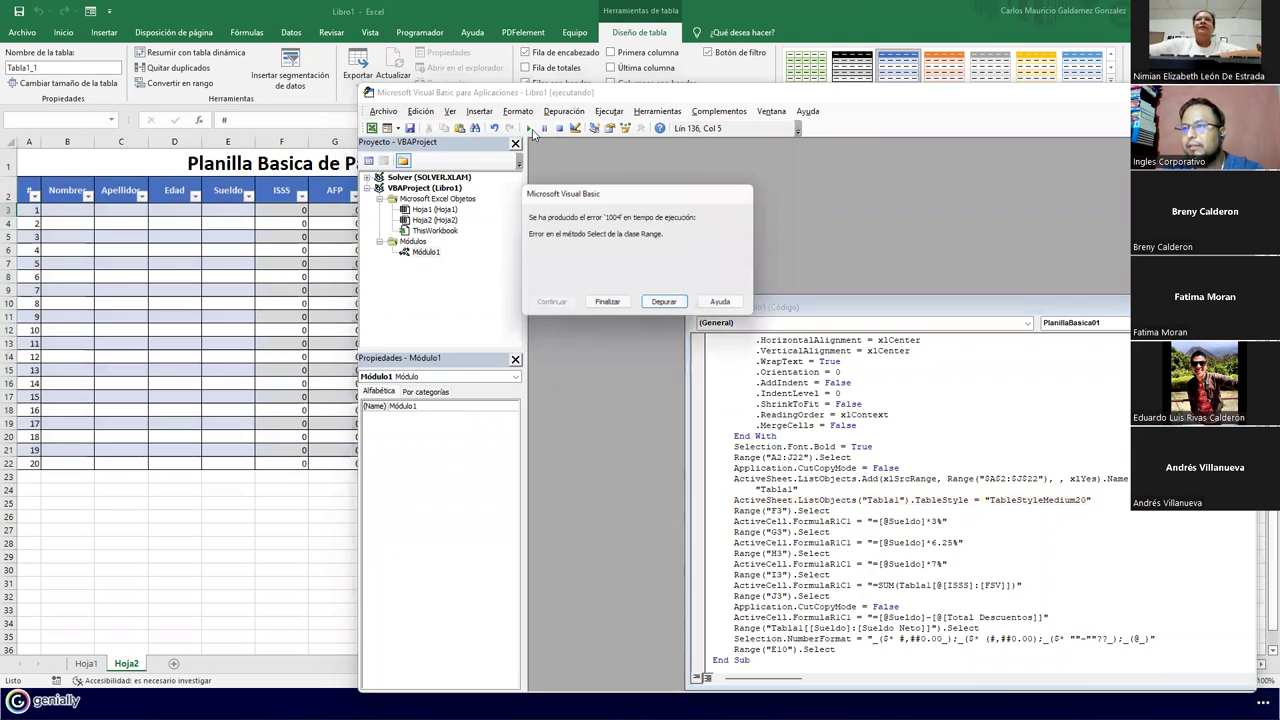
click(667, 305)
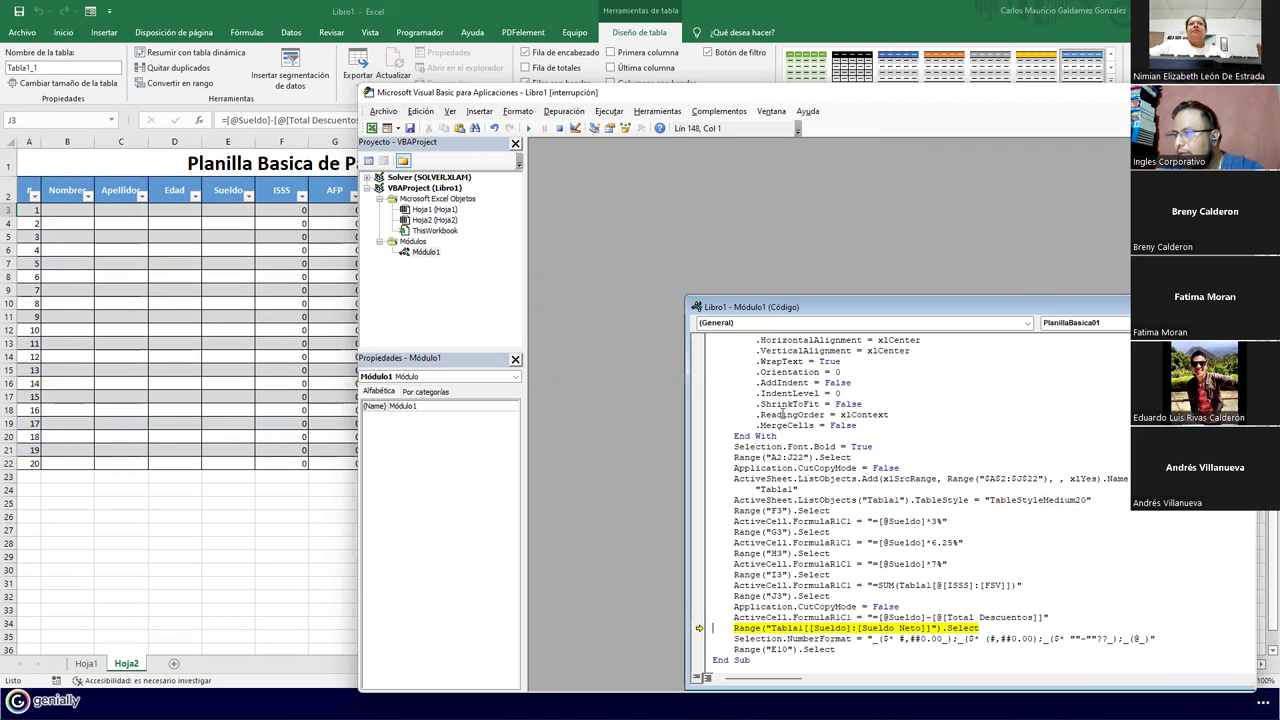
click(530, 128)
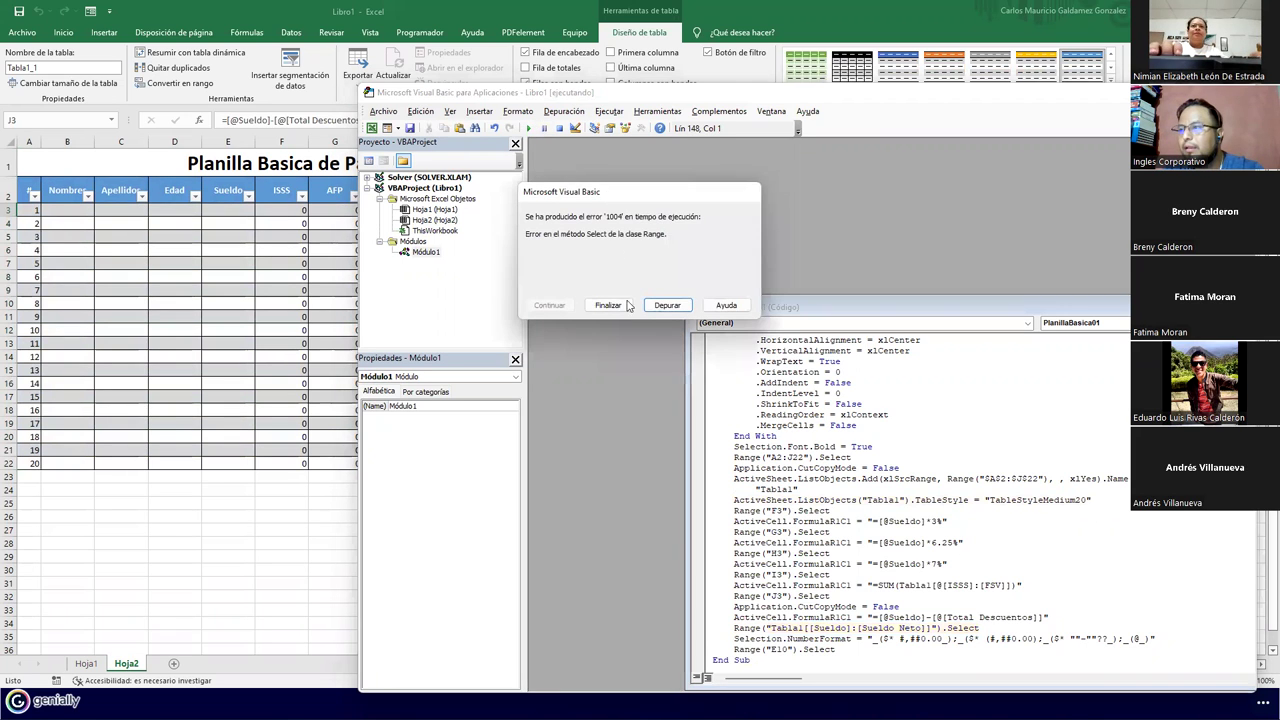
click(666, 306)
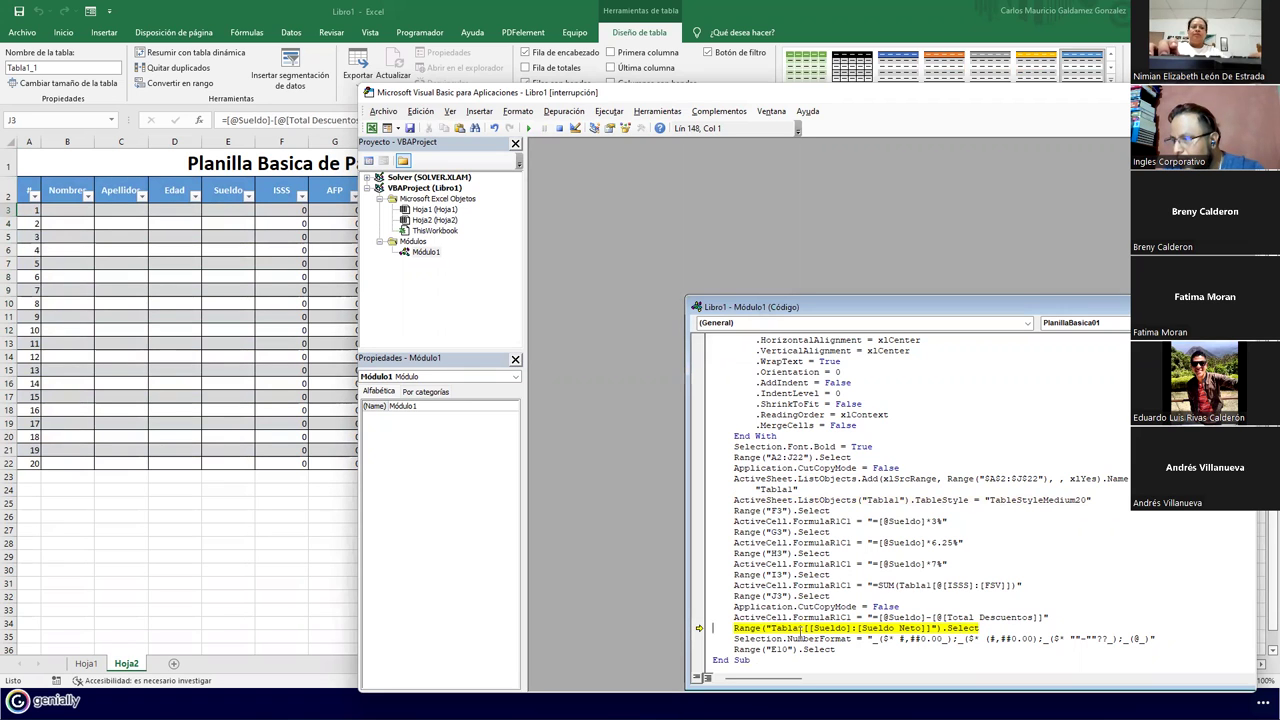
Examine the failing Tabla1[[Sueldo] range line, then close the code and reset the debugger
drag(731, 629, 733, 640)
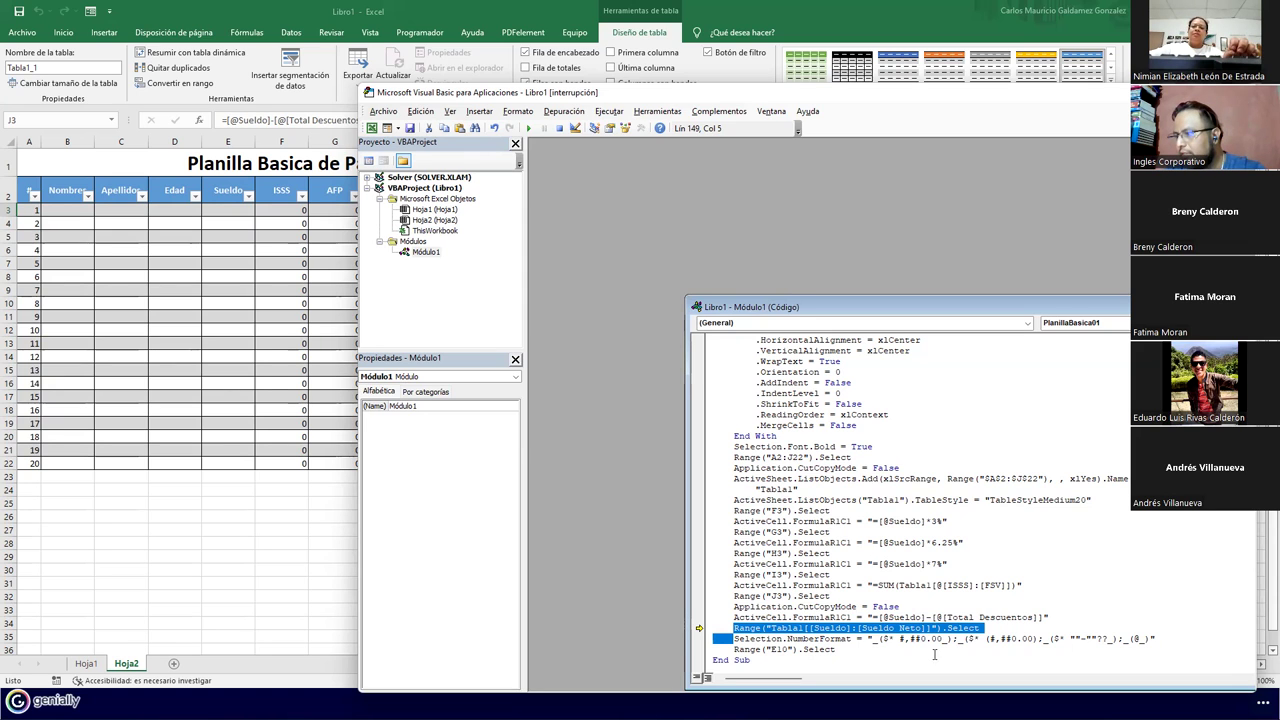
click(843, 628)
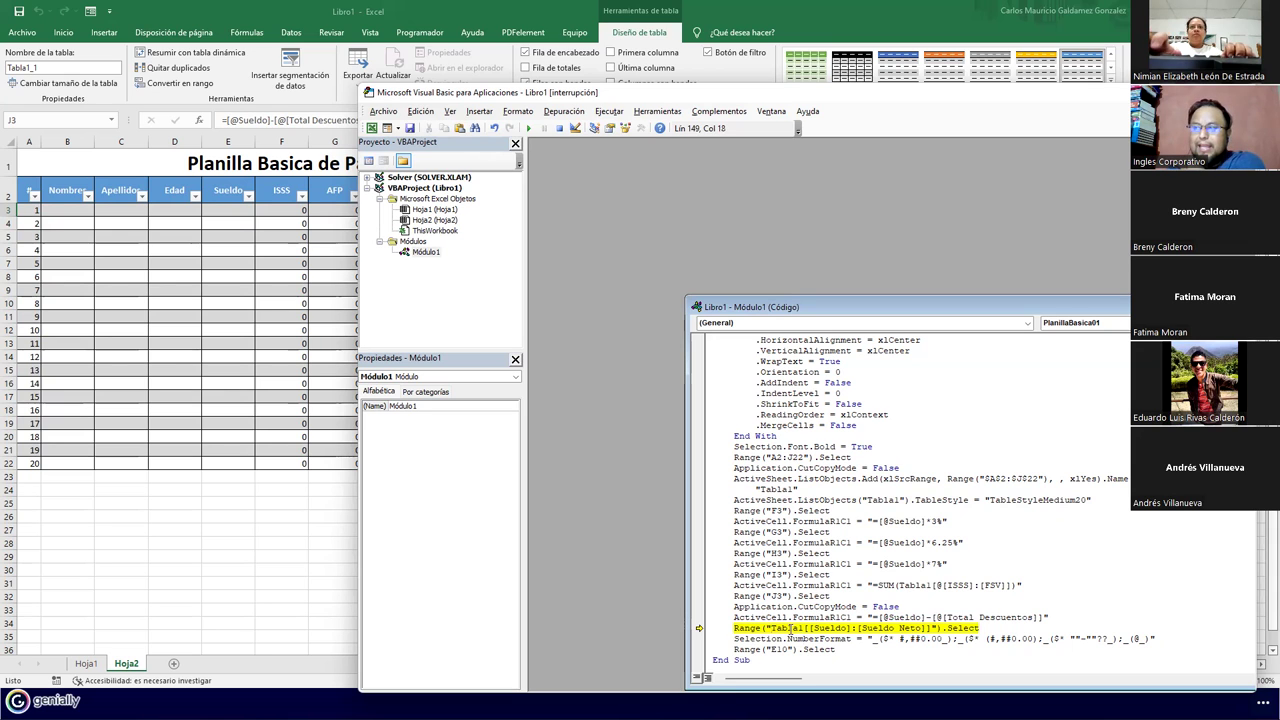
drag(802, 311, 660, 168)
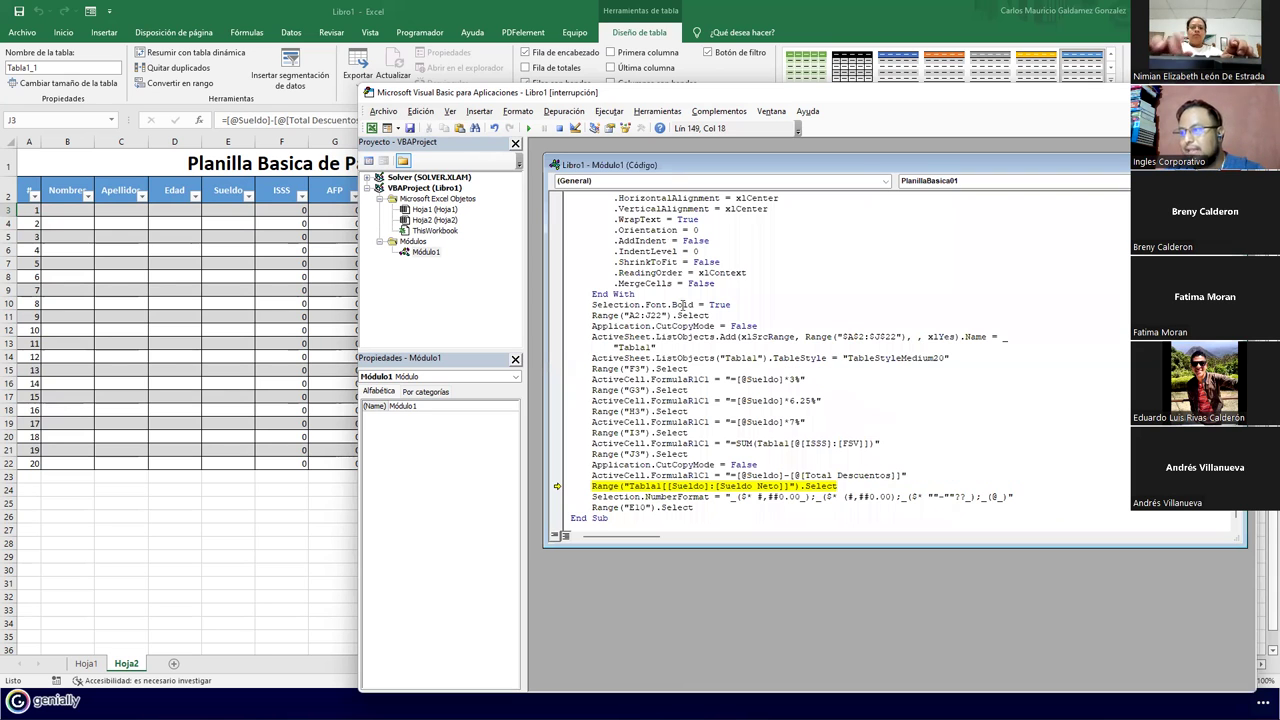
click(623, 487)
drag(623, 487, 708, 487)
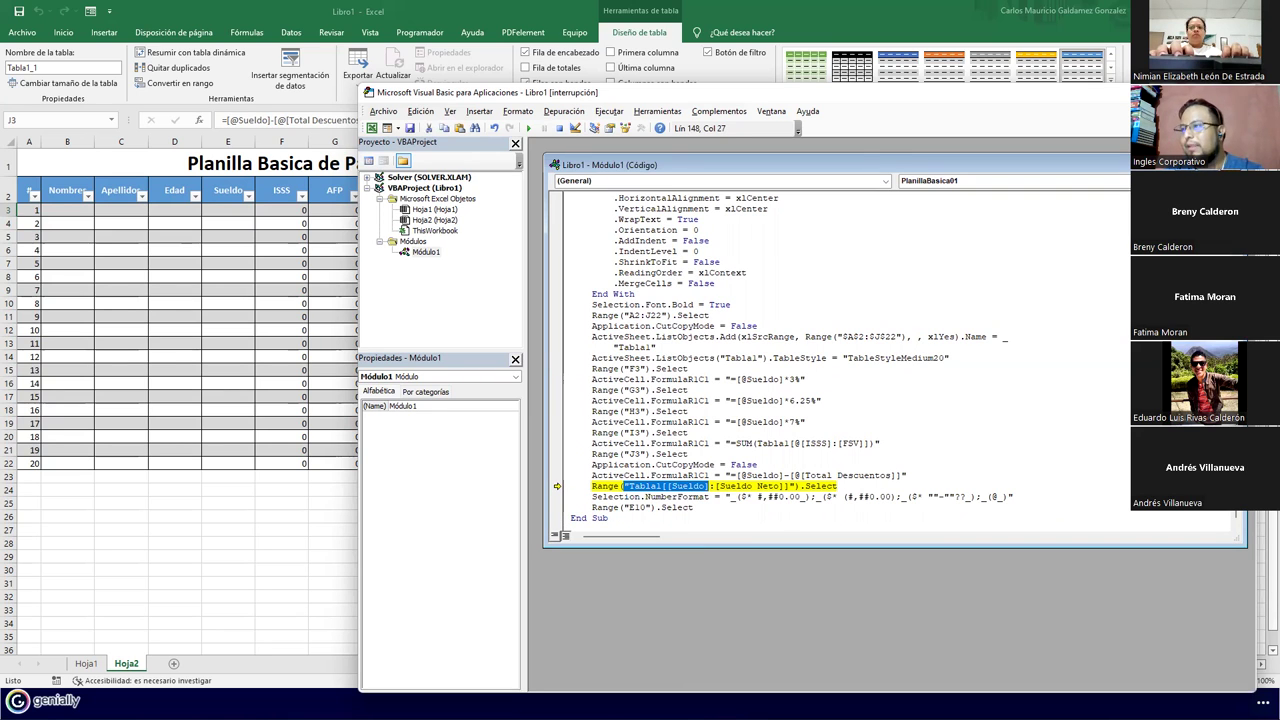
key(ctrl+F4)
key(alt+q)
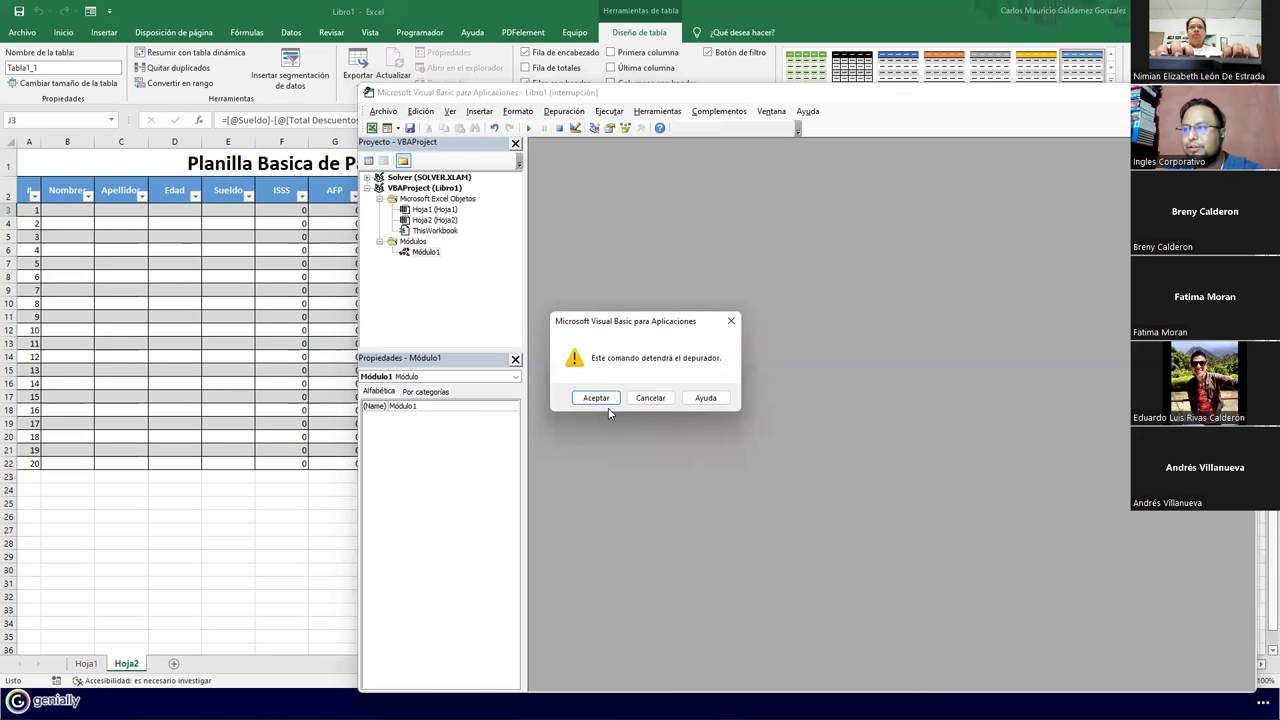
click(601, 404)
Delete the Hoja2 test sheet, leaving only Hoja1 with its payroll table
click(359, 370)
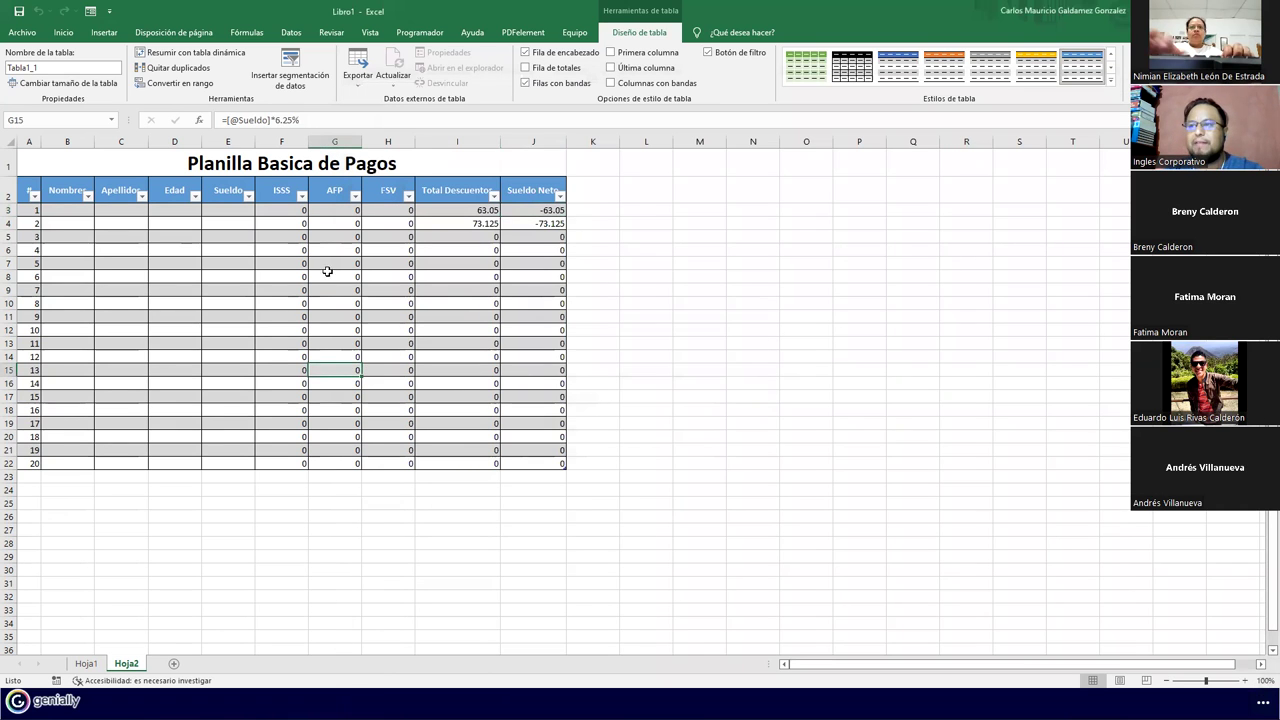
right_click(133, 666)
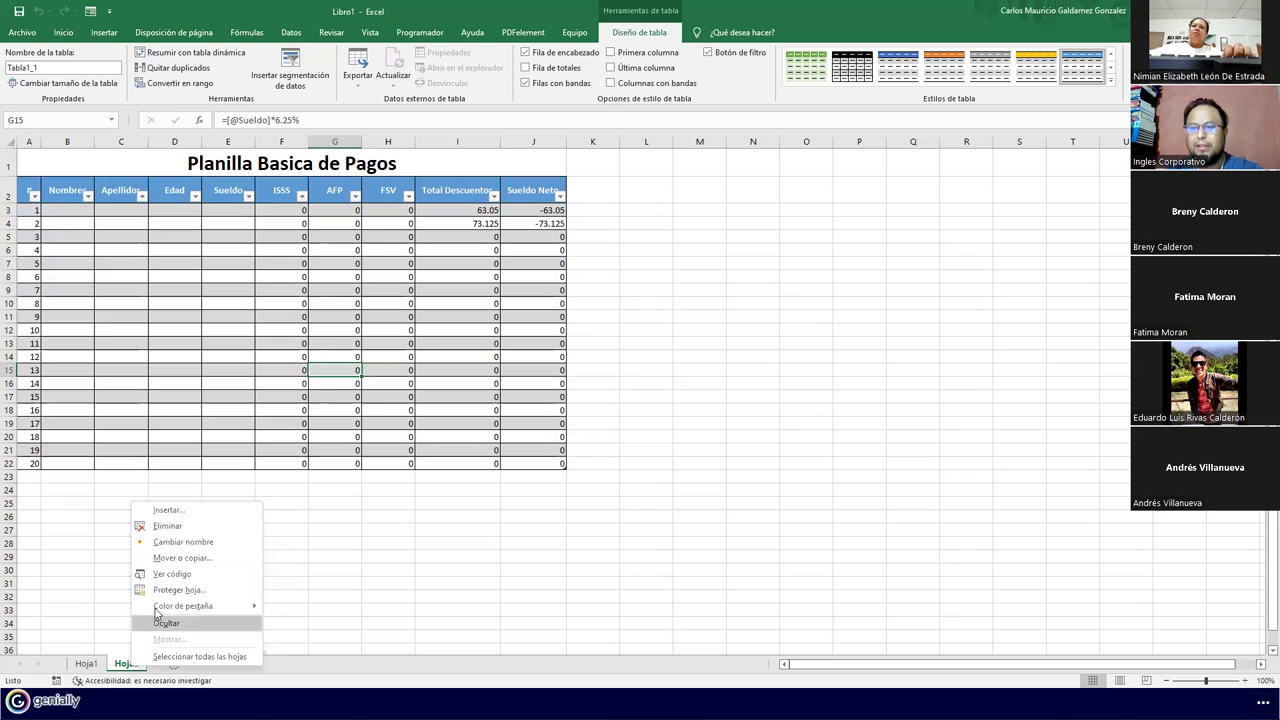
click(174, 528)
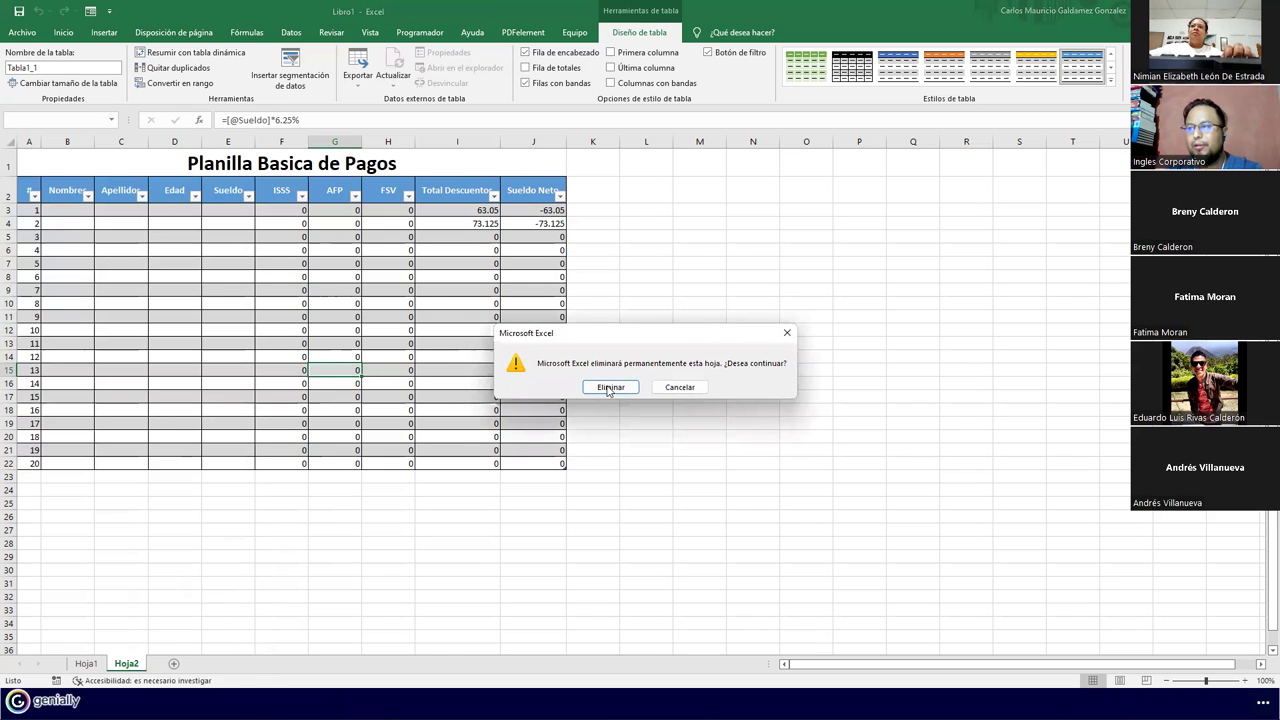
click(610, 385)
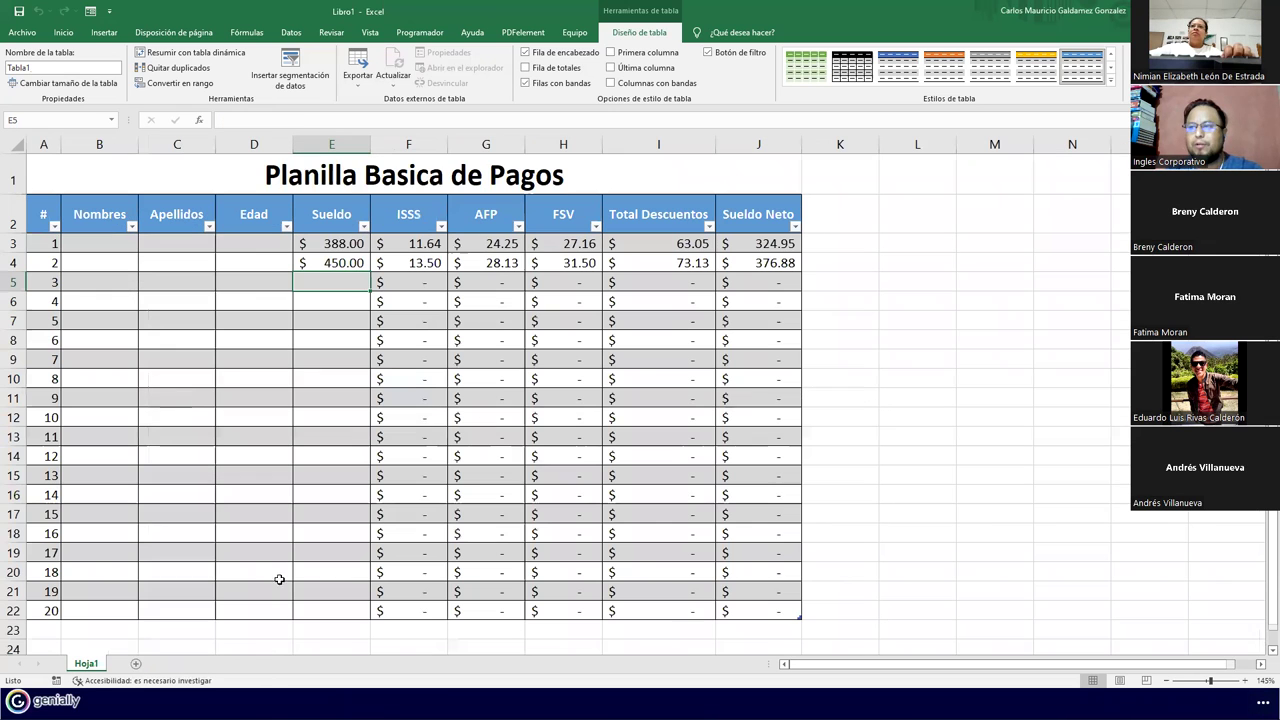
click(287, 459)
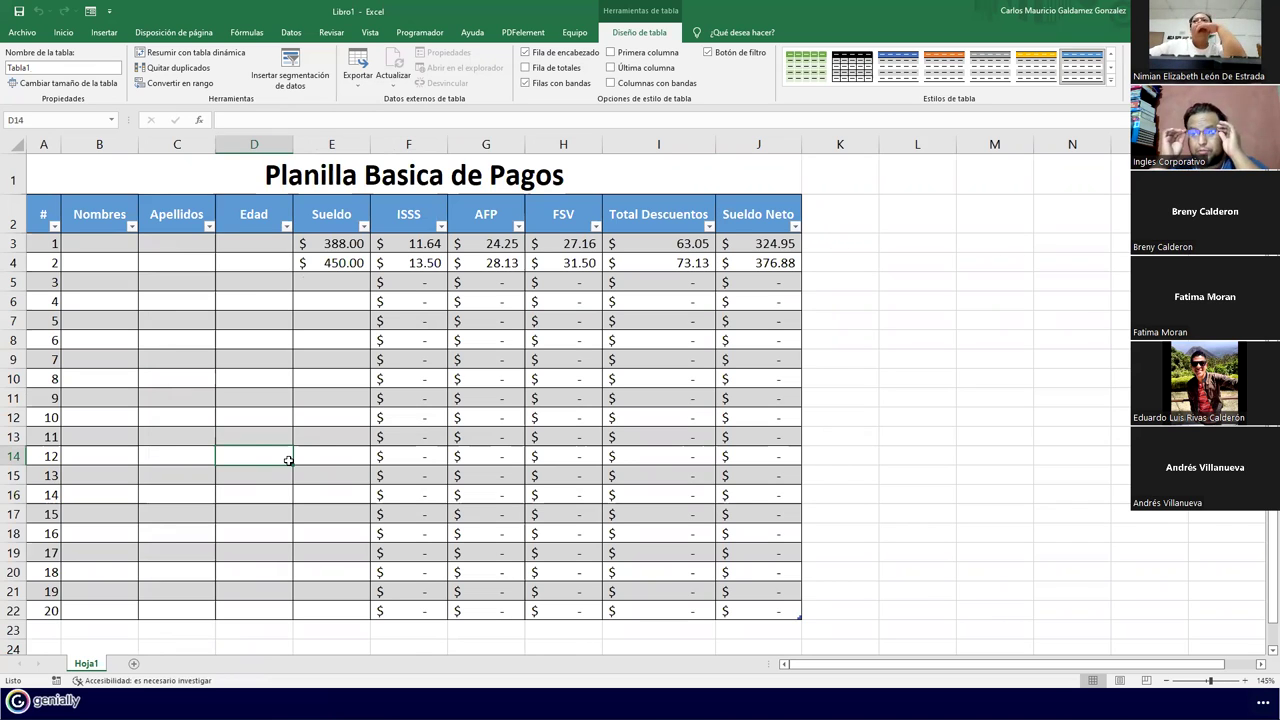
Review the table's AFP and ISSS formulas on Hoja1, then add blank sheet Hoja3
click(488, 506)
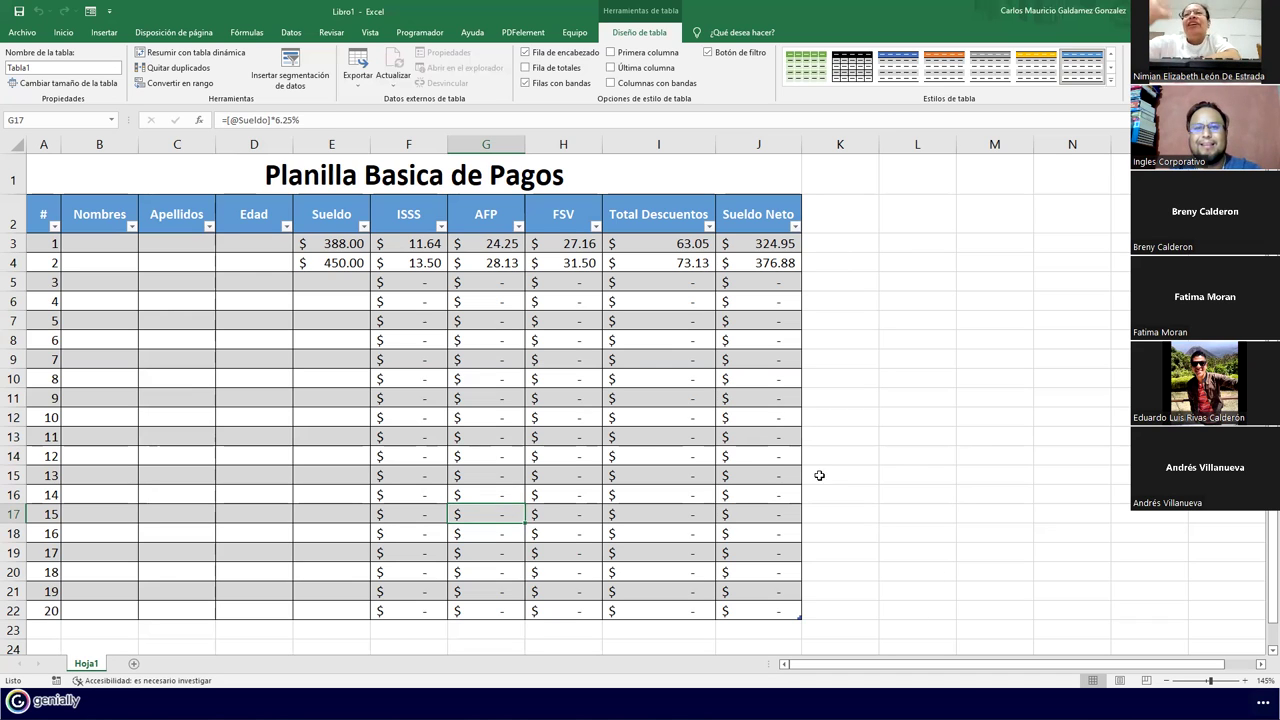
click(425, 414)
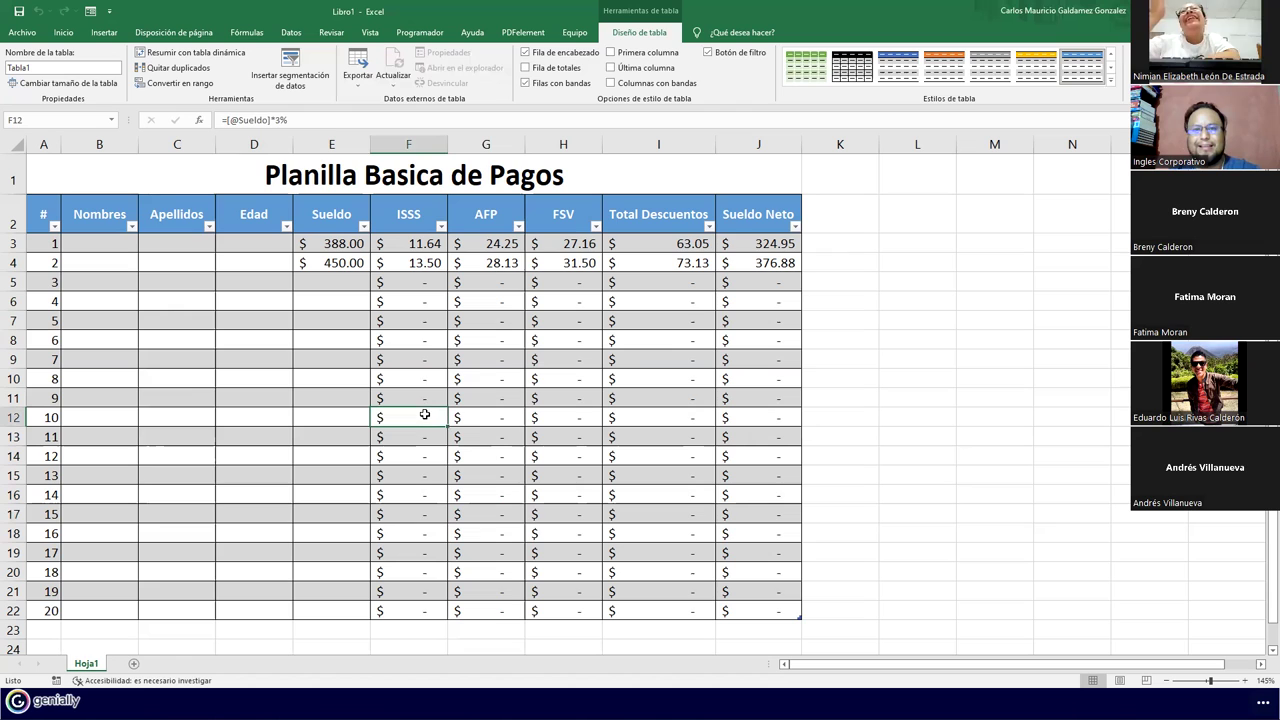
click(327, 283)
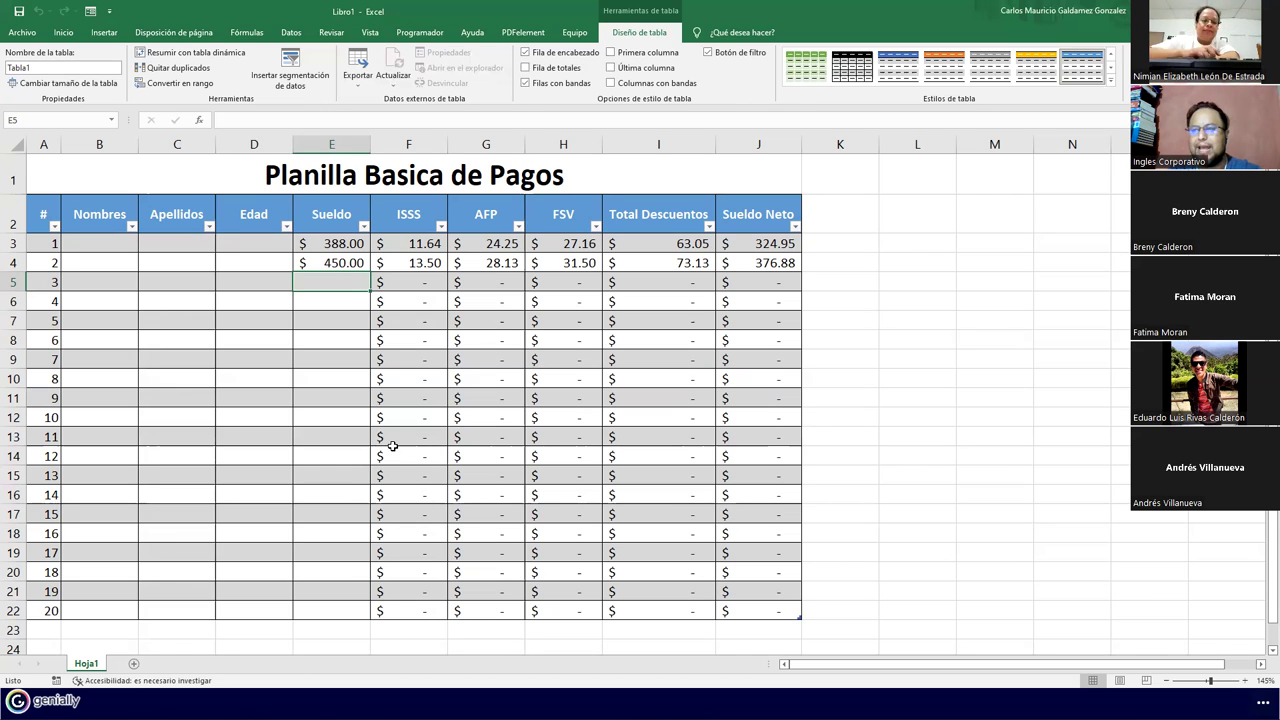
click(133, 663)
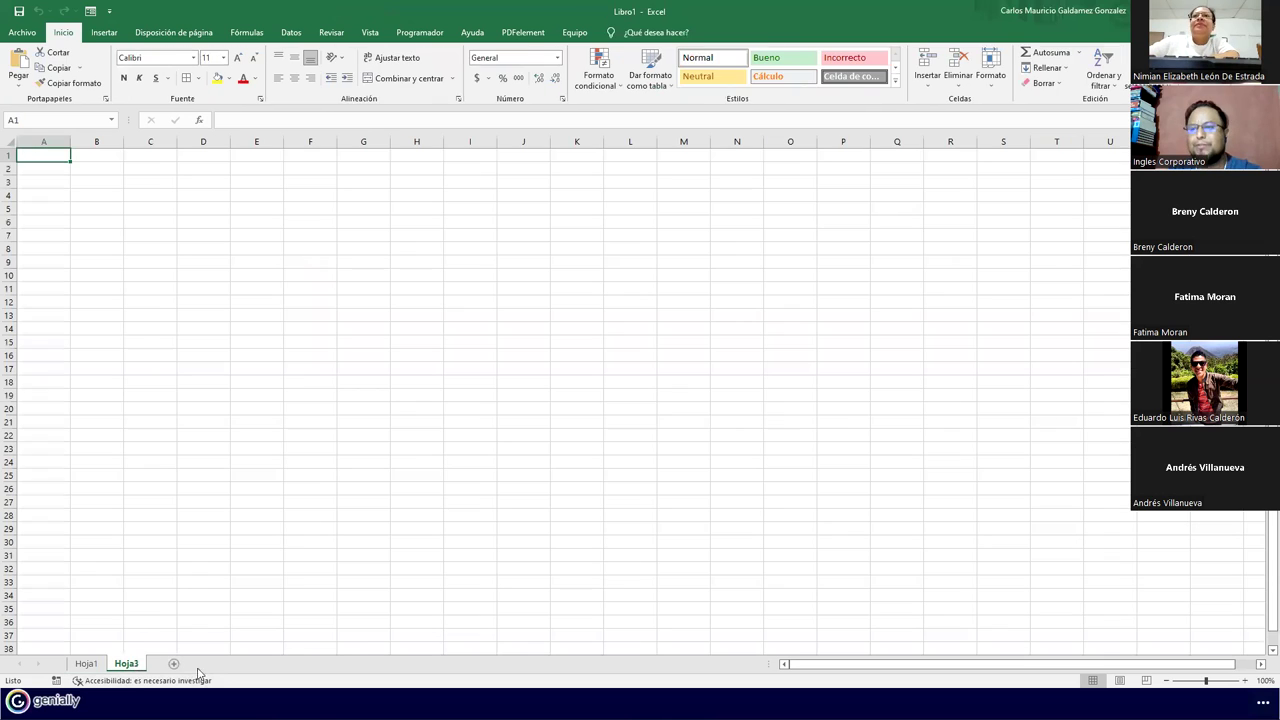
Open Grabar macro from the Programador tab, showing the default name Macro2
ctrl+scroll(203, 447, up, 3)
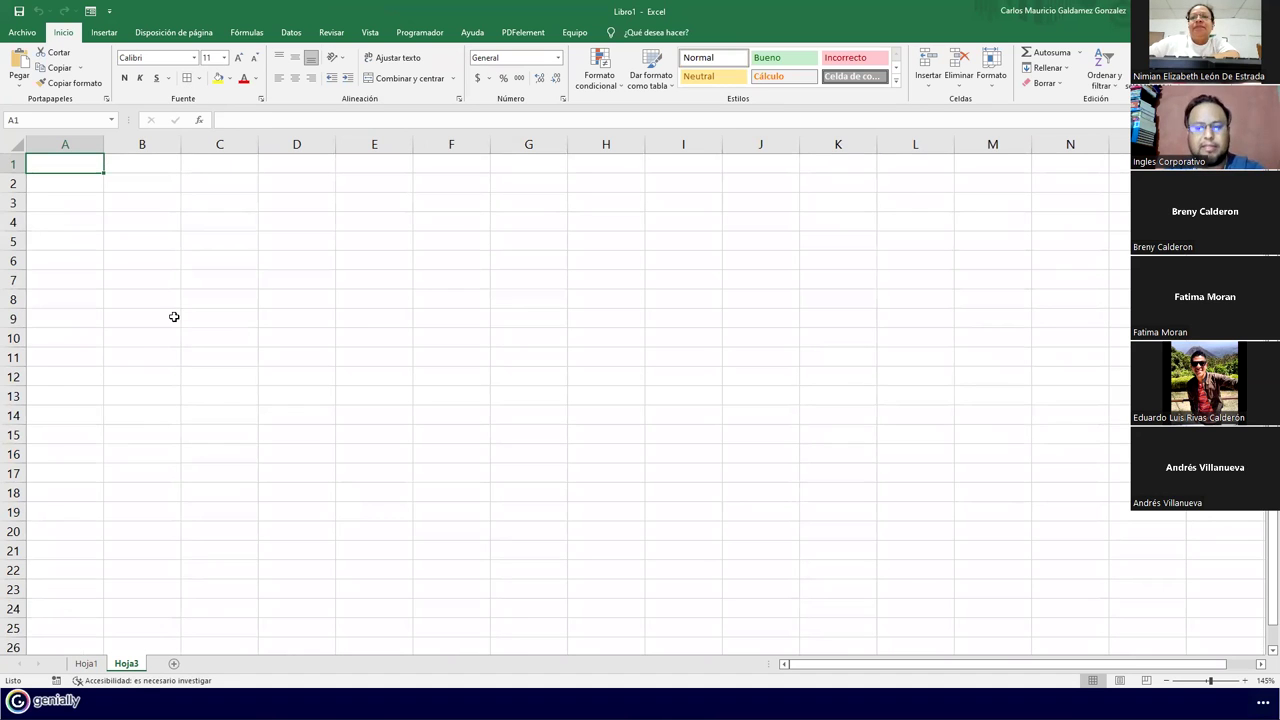
click(419, 32)
click(78, 54)
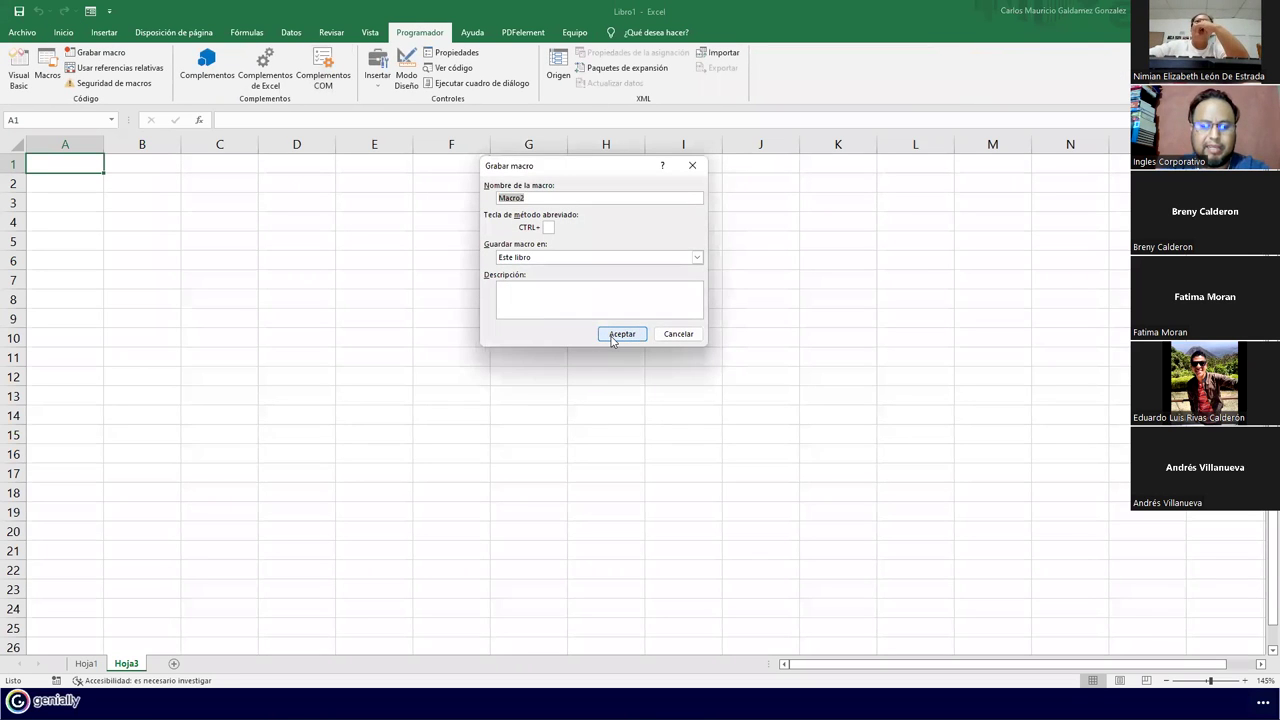
Name the new macro Grabacion2 and start recording it in Este libro
text(Brad)
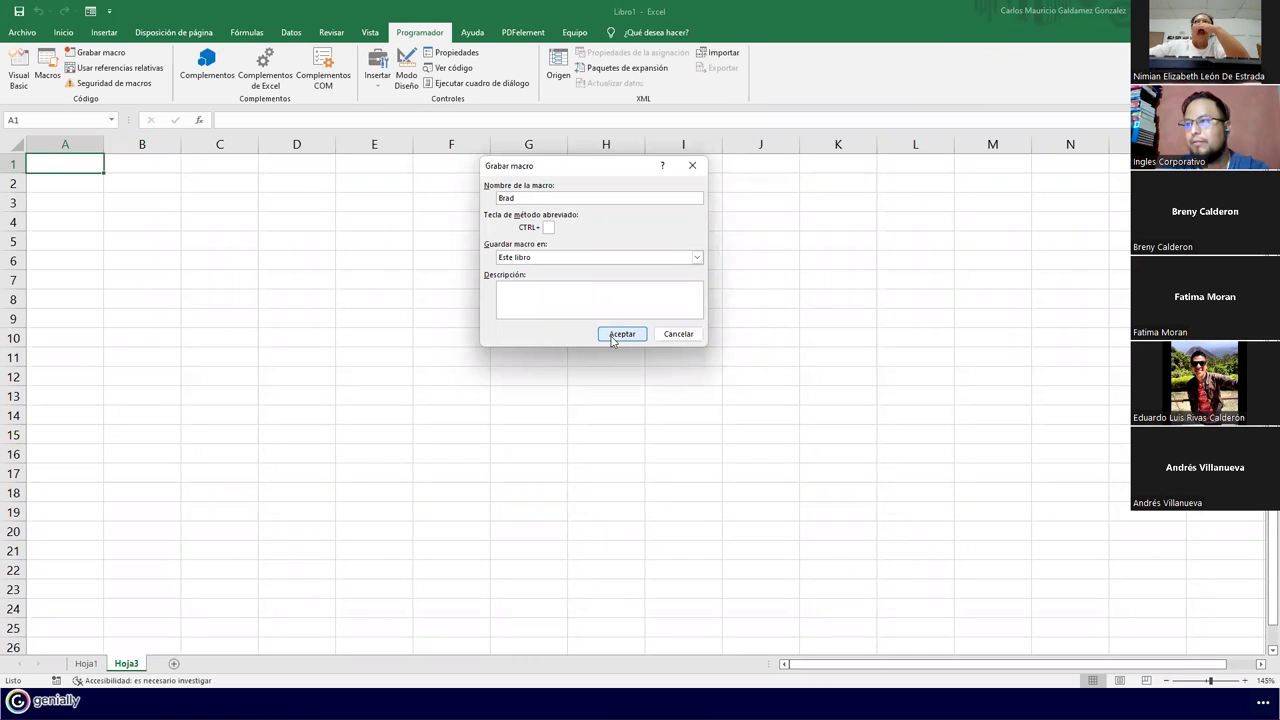
key(BackSpace)
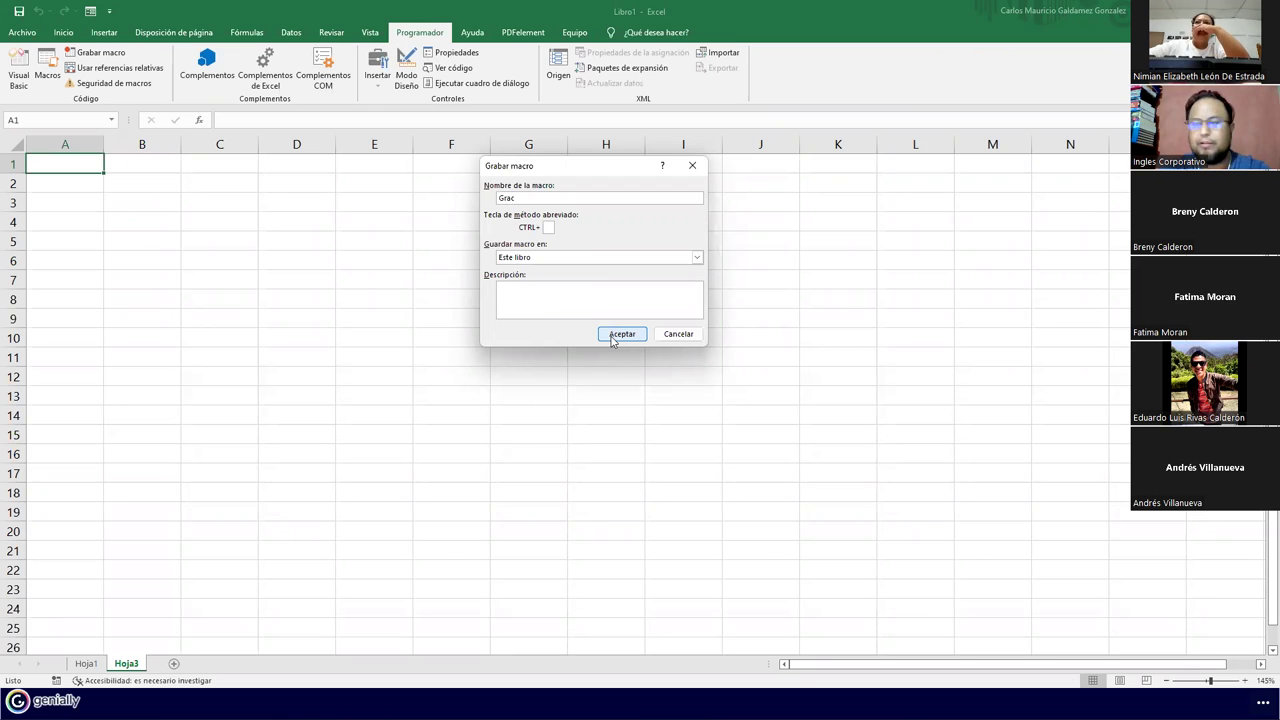
click(613, 337)
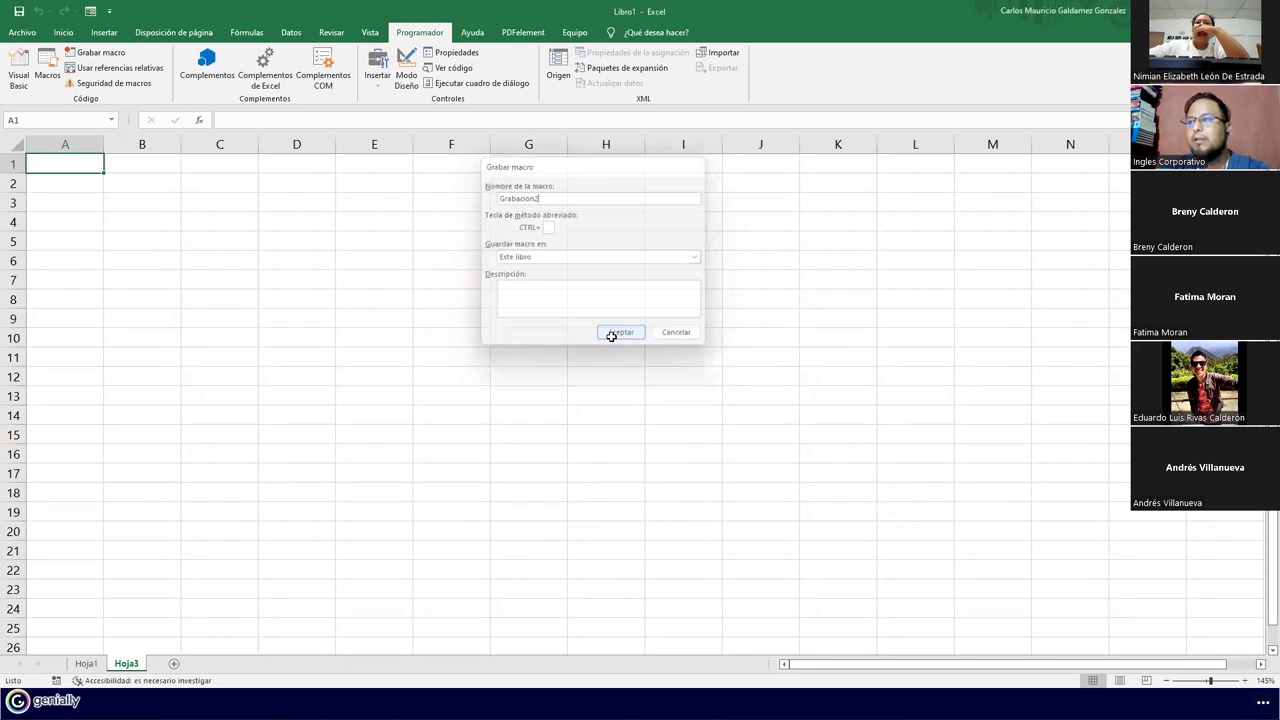
Type 'Planilla de Pagos' in A1 and headers # through Sueldo Neto across row 2
text(Pla)
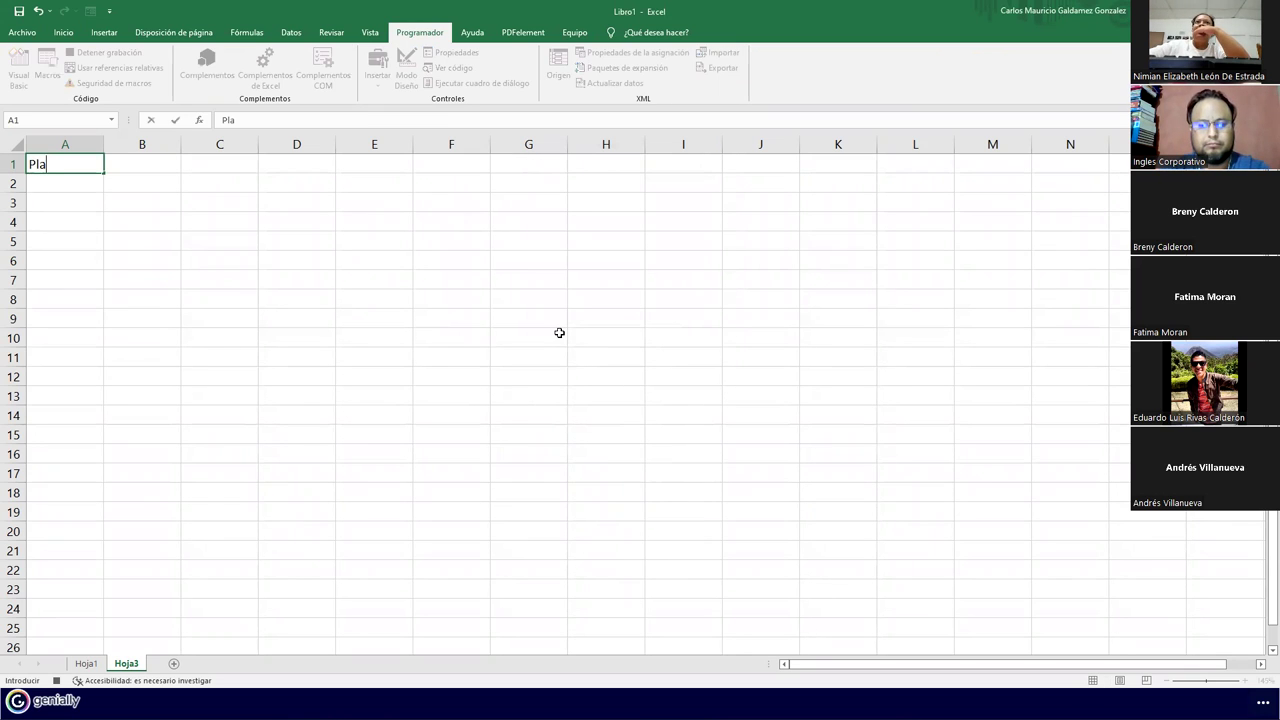
text(nilla de Pagos)
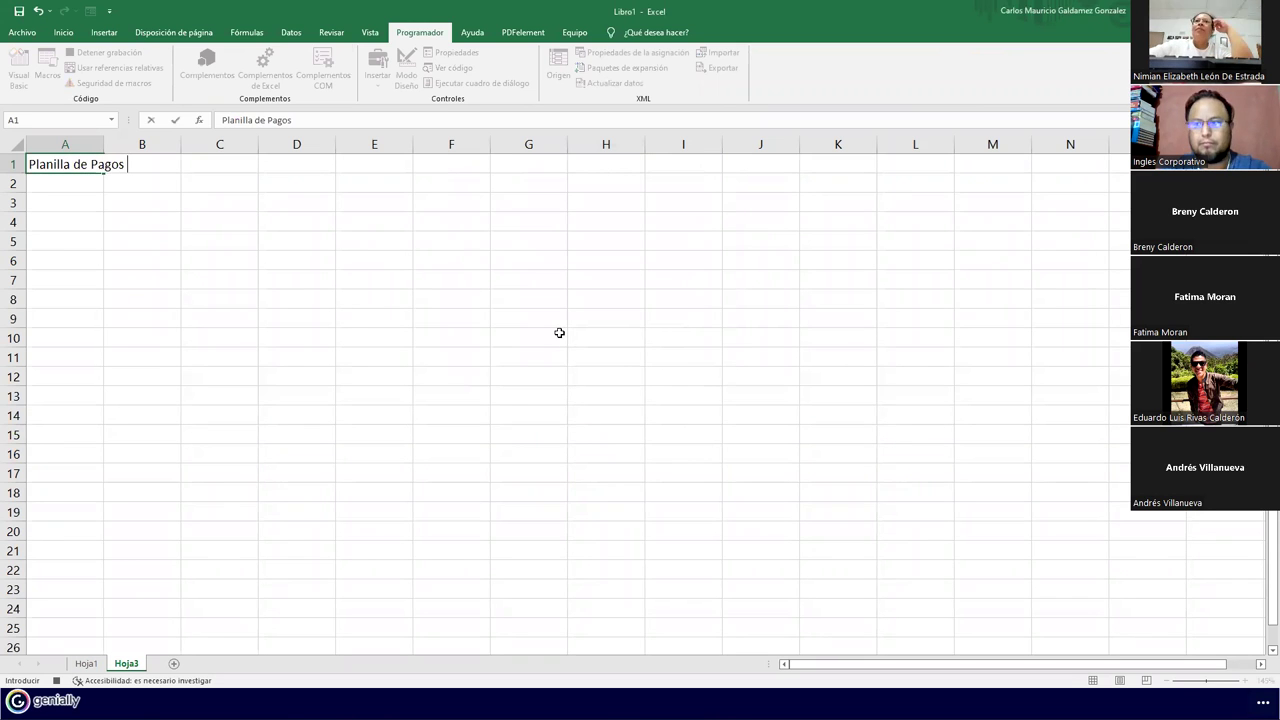
key(Return)
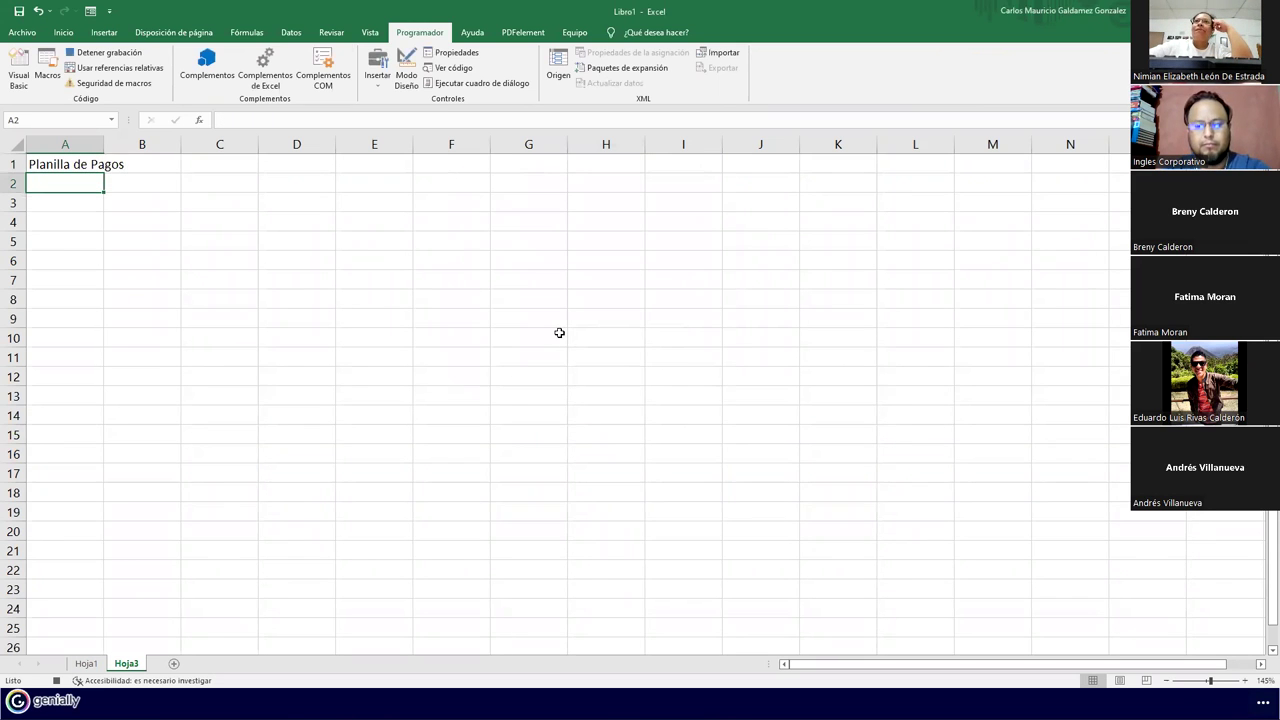
text(#)
key(Tab)
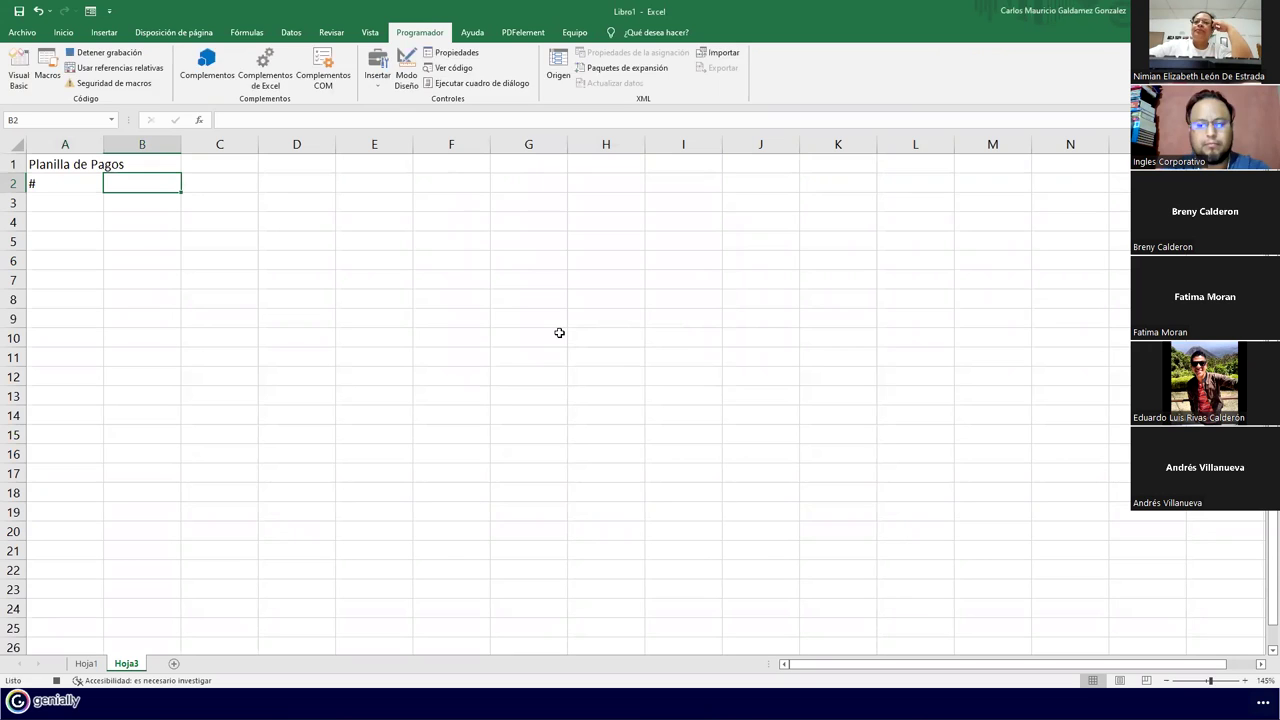
text(Nombres)
key(Tab)
text(Apellidos)
key(Tab)
text(Edad)
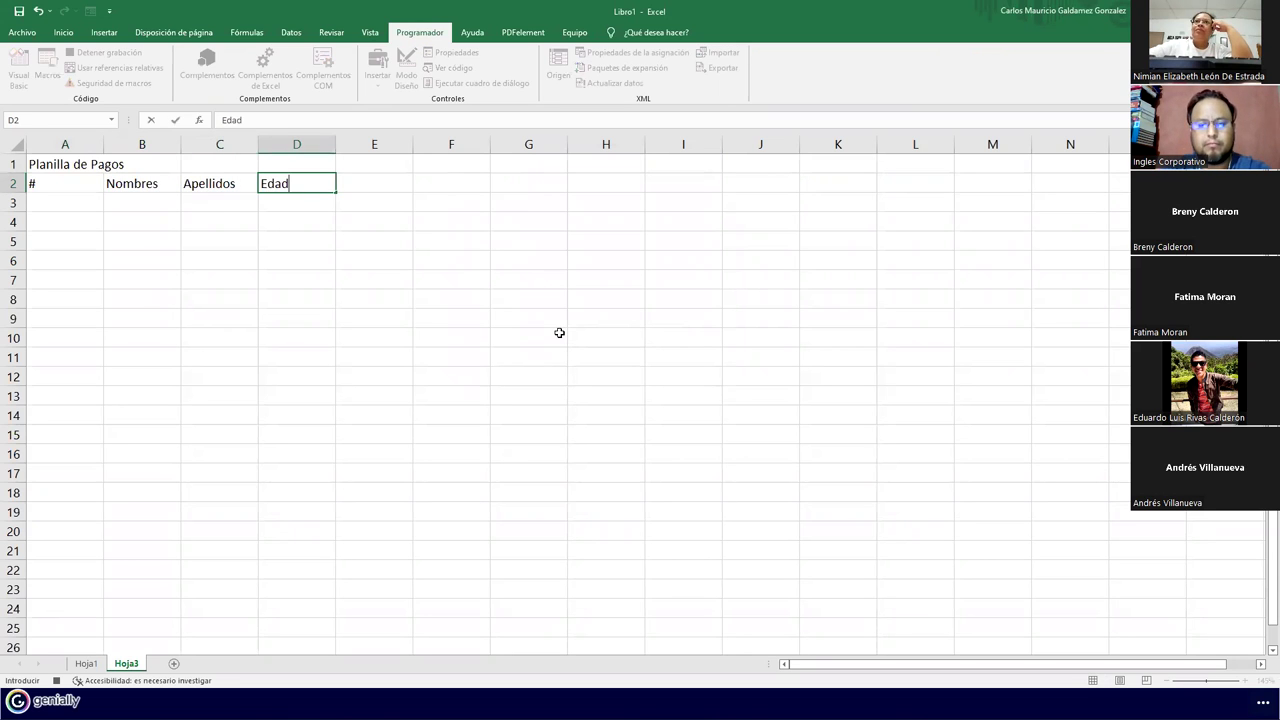
key(Tab)
text(Sueldo)
key(Tab)
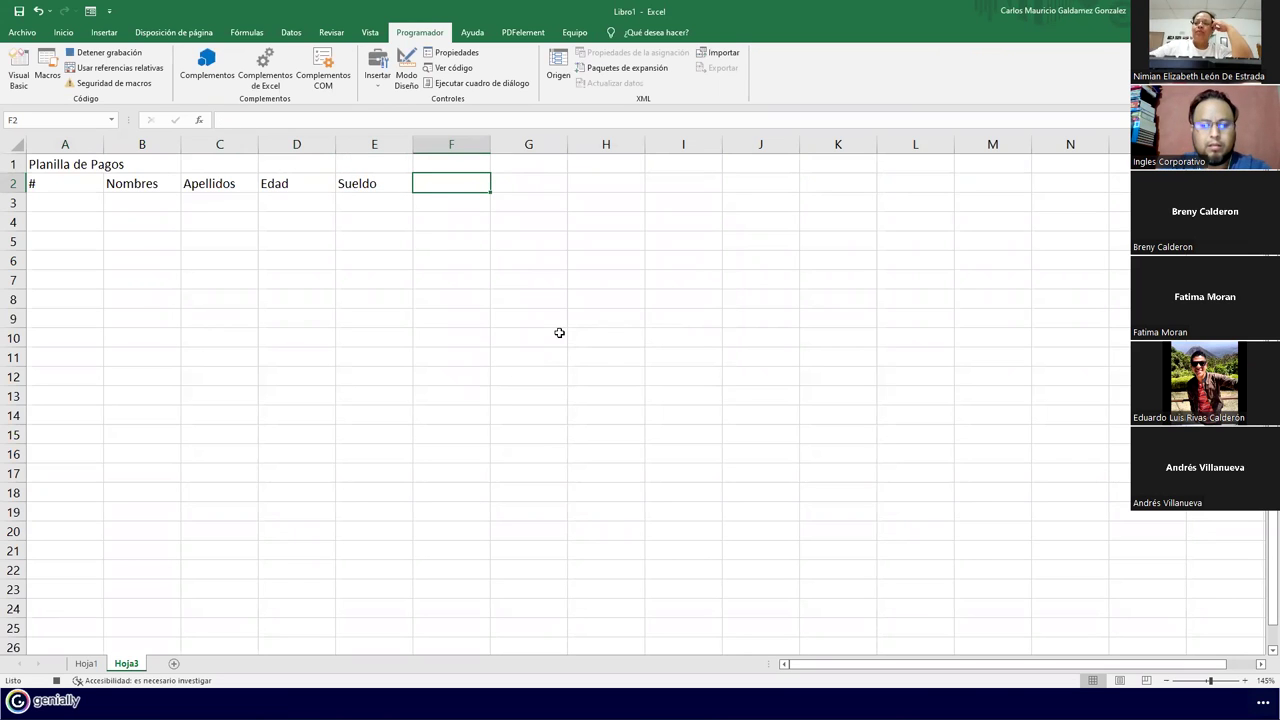
text(ISSS)
key(Tab)
text(AF)
key(Tab)
text(FSV)
key(Tab)
text(Total)
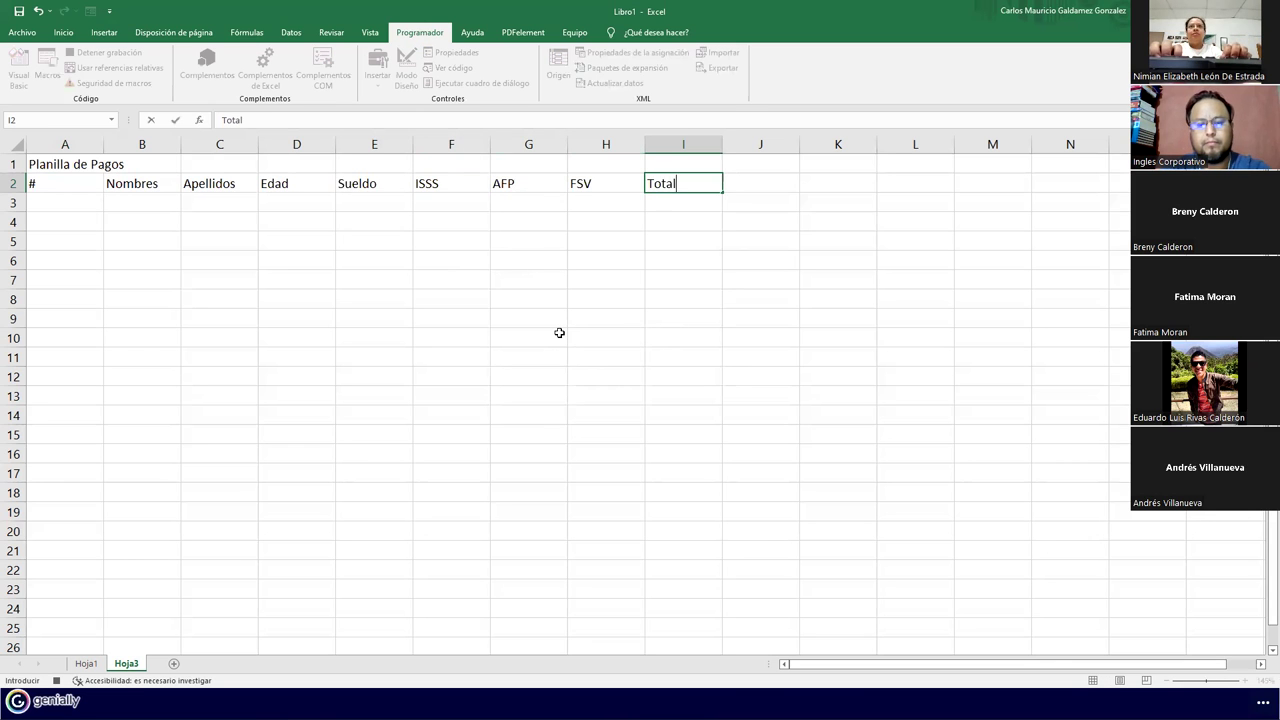
text( Descuentos)
key(Tab)
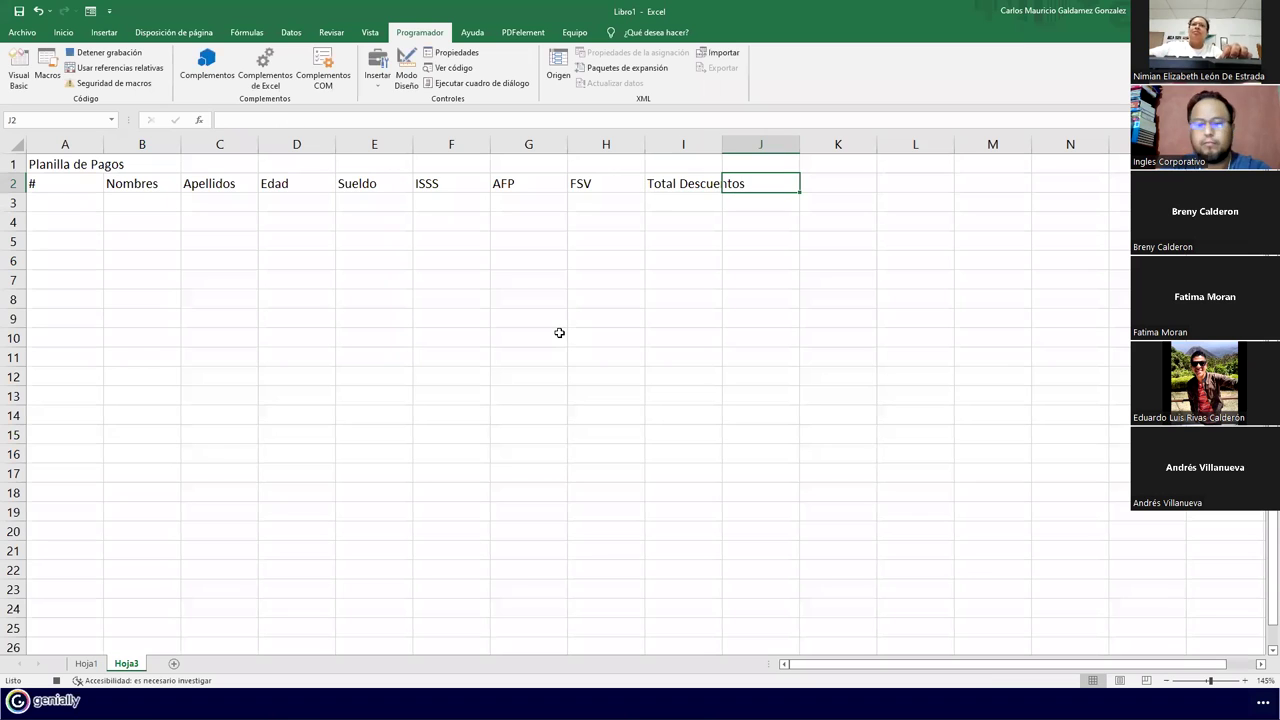
text(Sueldo Ne)
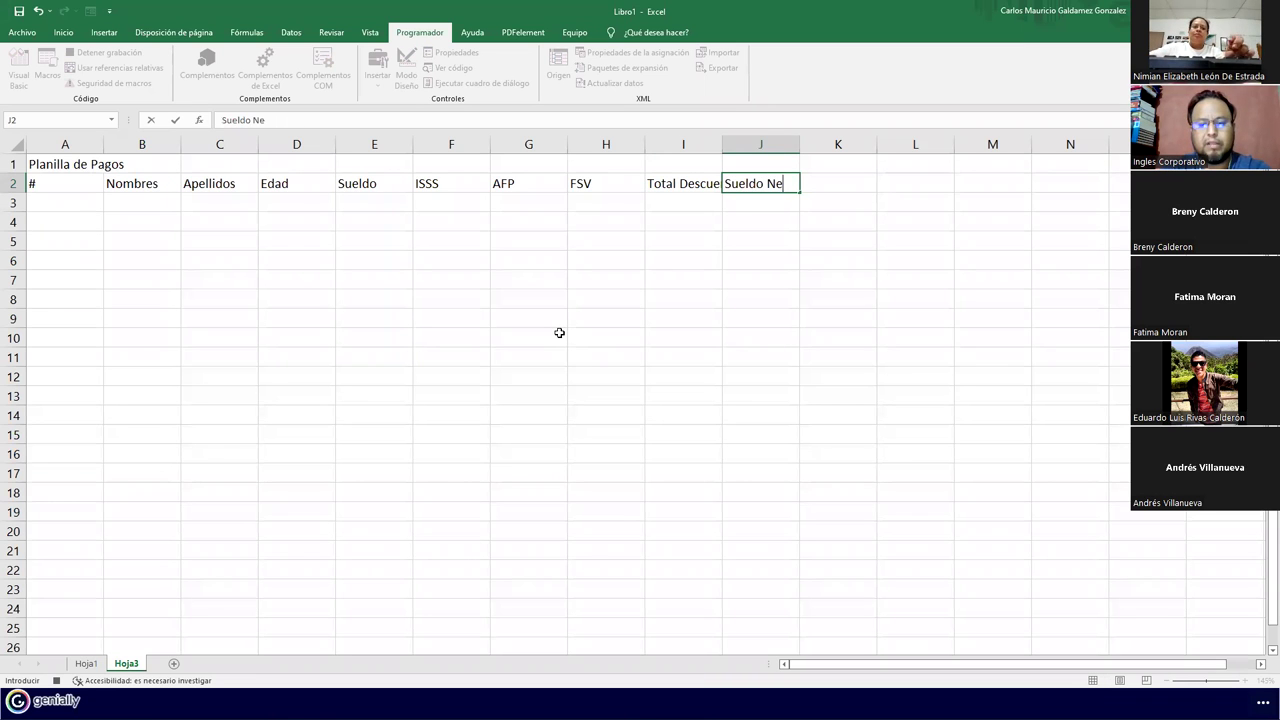
key(Return)
Enter 1 in A3 and A4 and drag down to fill the # column
text(1)
key(Return)
text(1)
key(Return)
key(Up)
key(Up)
drag(103, 212, 74, 580)
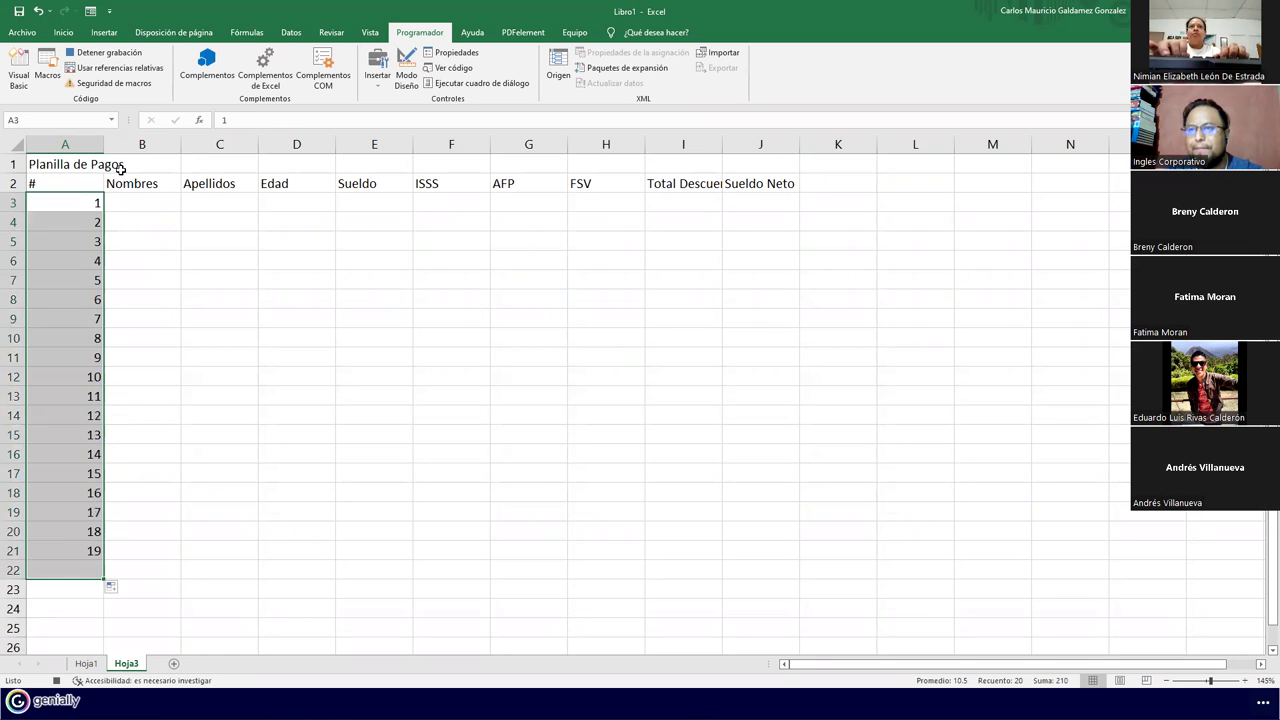
Select the title row from A1 to J1
drag(71, 166, 731, 173)
Make the A1:J1 title larger and bold, merged and centred across the columns
click(63, 32)
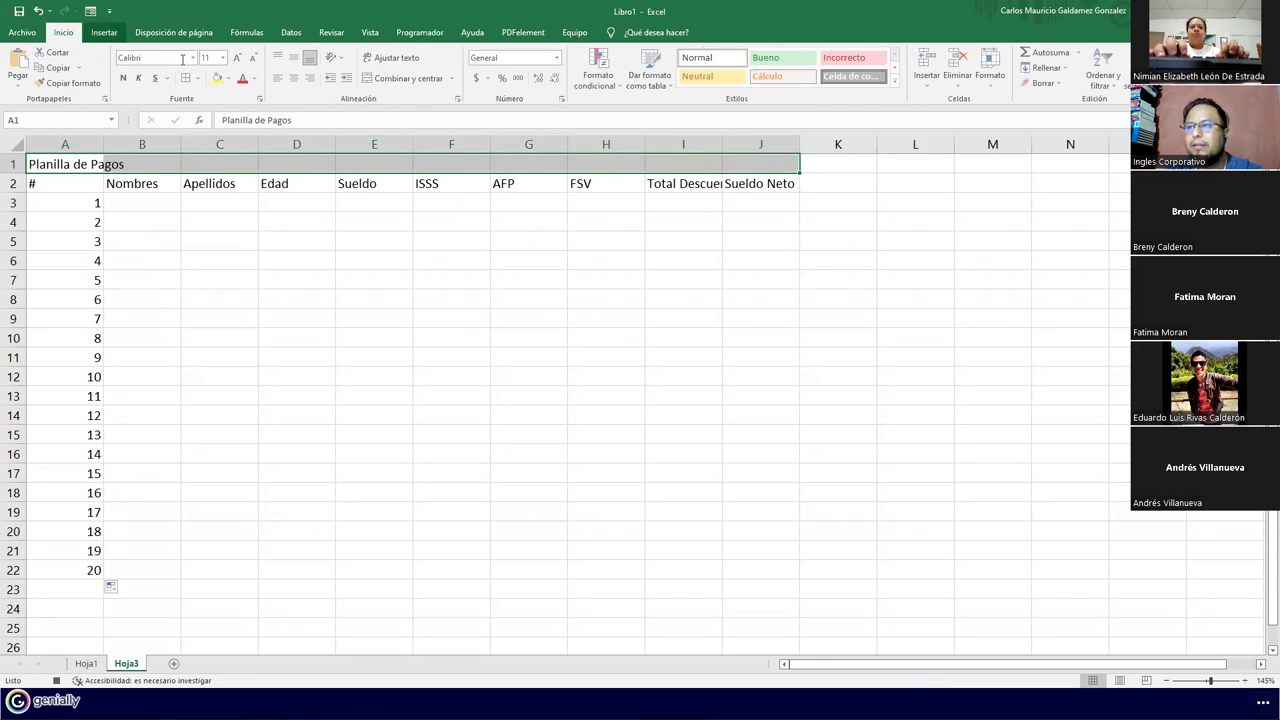
click(239, 58)
click(239, 58)
click(239, 58)
click(239, 58)
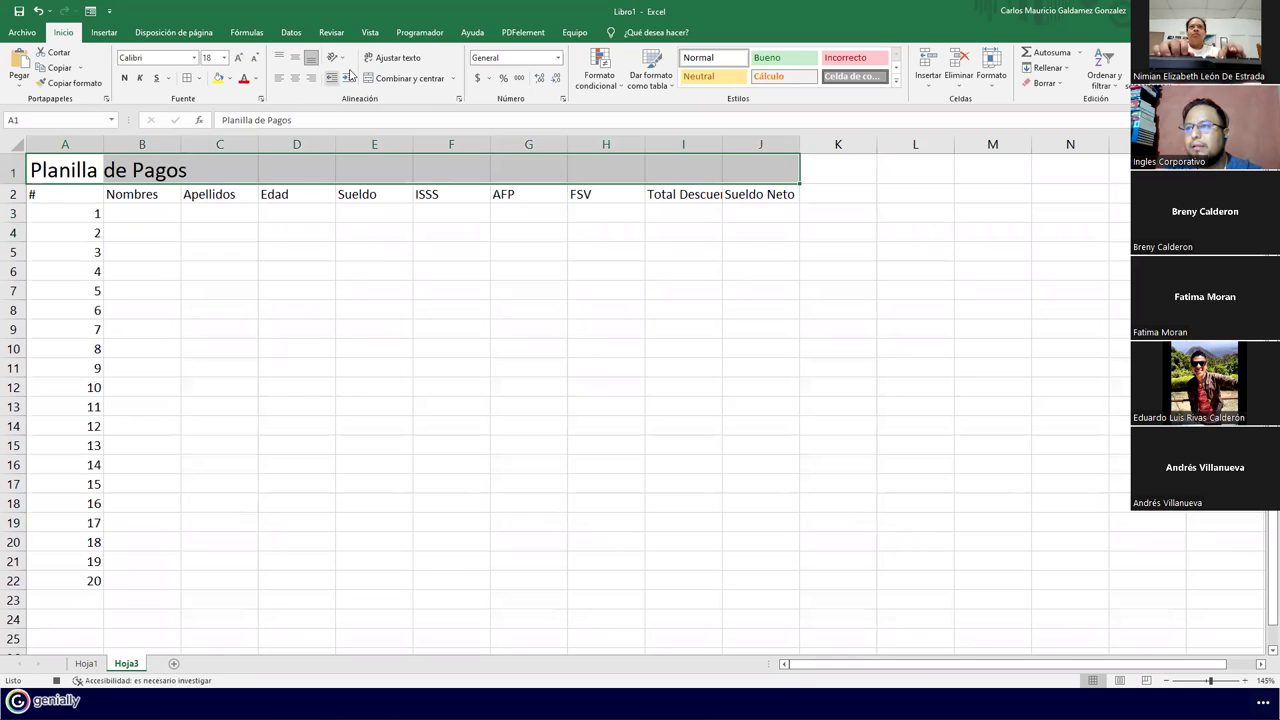
click(406, 78)
click(124, 78)
click(239, 58)
click(239, 58)
Make the A2:J2 headers wrapped, centred horizontally and vertically, and bold, without merging them
drag(40, 200, 762, 201)
click(368, 77)
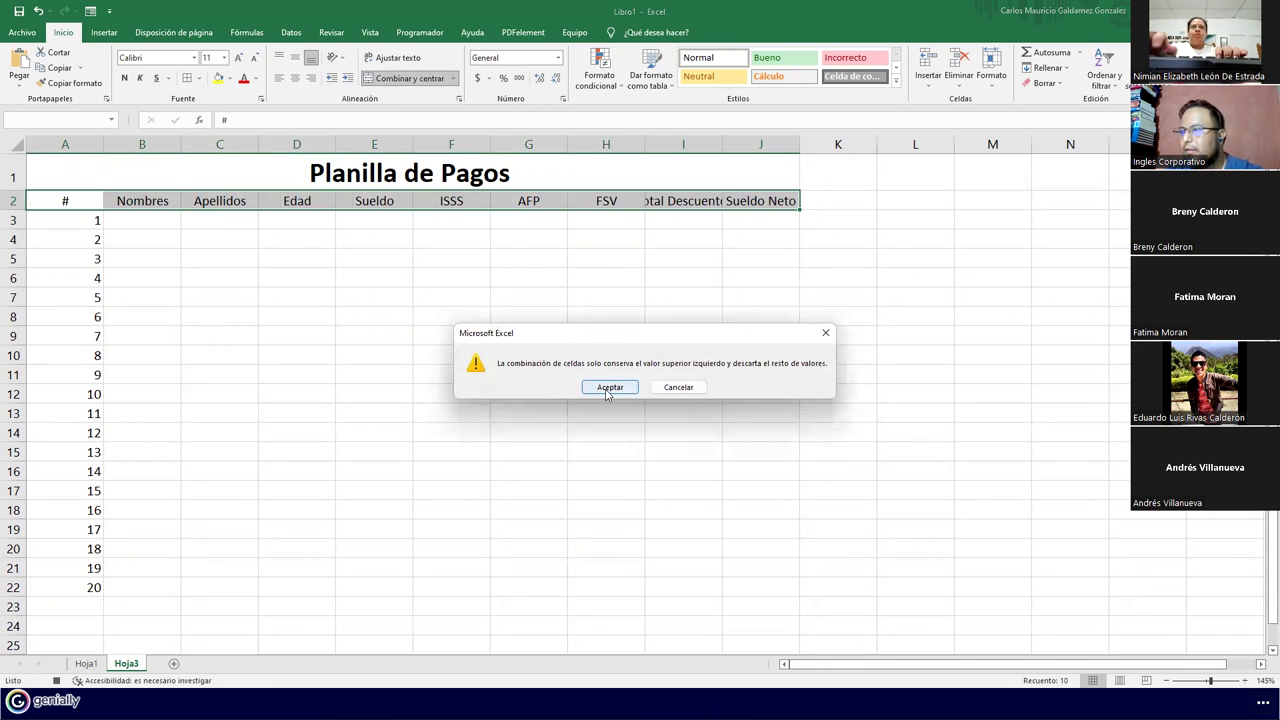
click(677, 388)
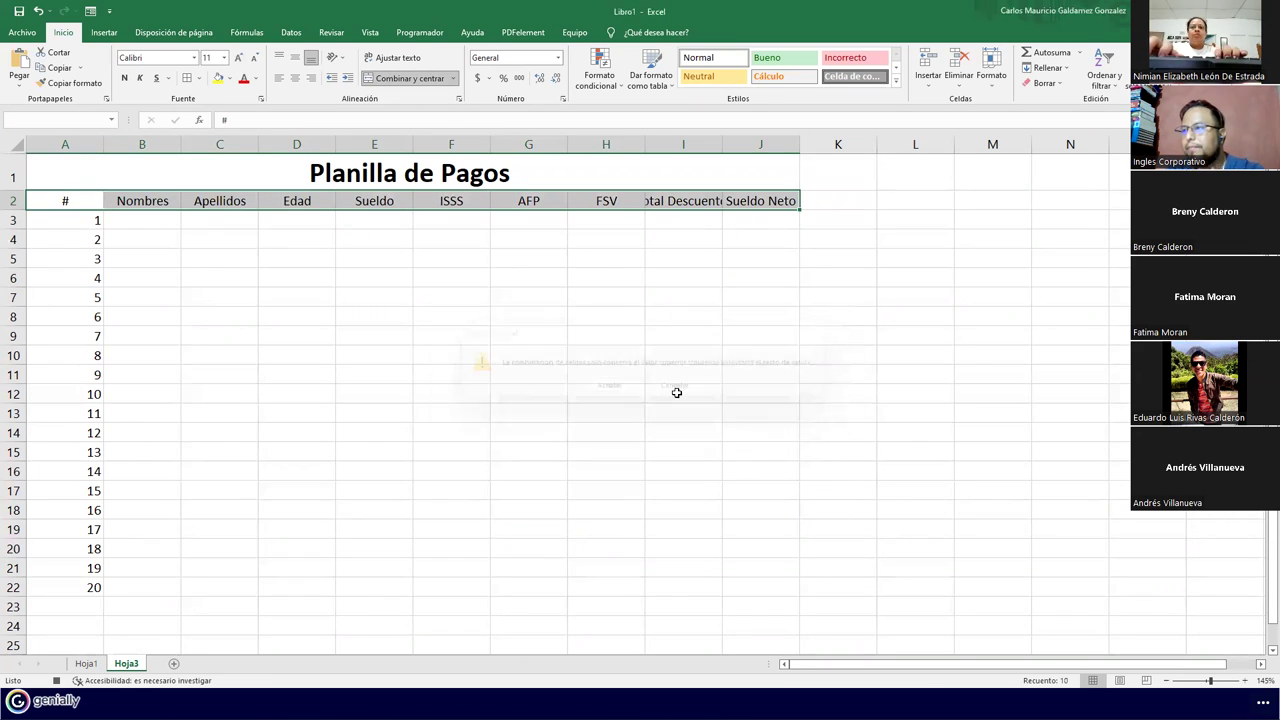
click(396, 58)
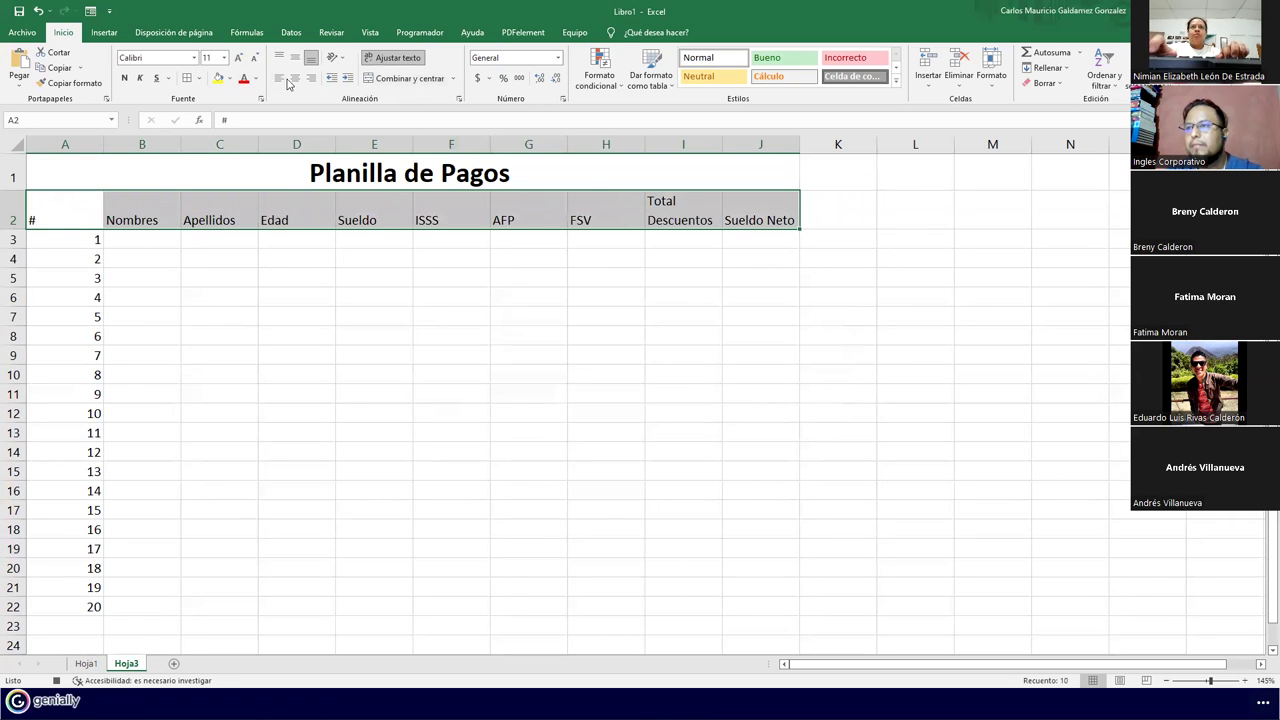
click(294, 78)
click(294, 57)
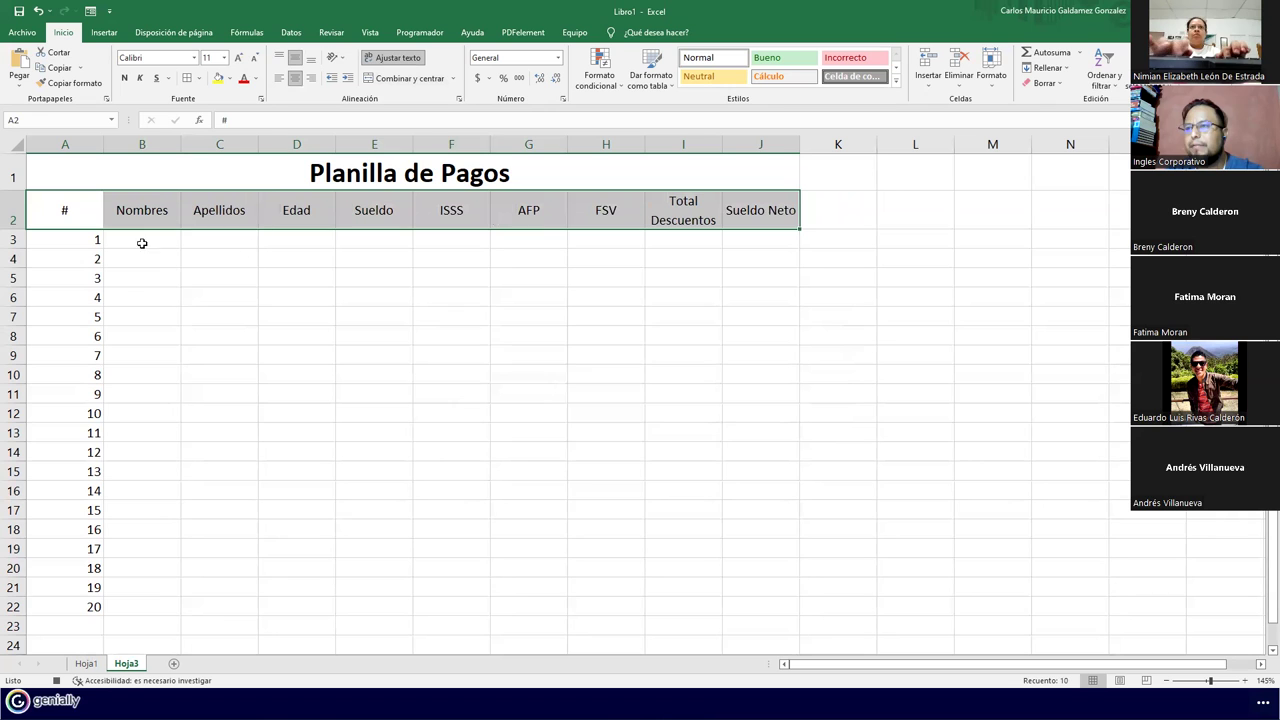
click(124, 78)
Narrow column A and give the A2:J22 table all borders
drag(104, 149, 62, 150)
drag(43, 208, 689, 600)
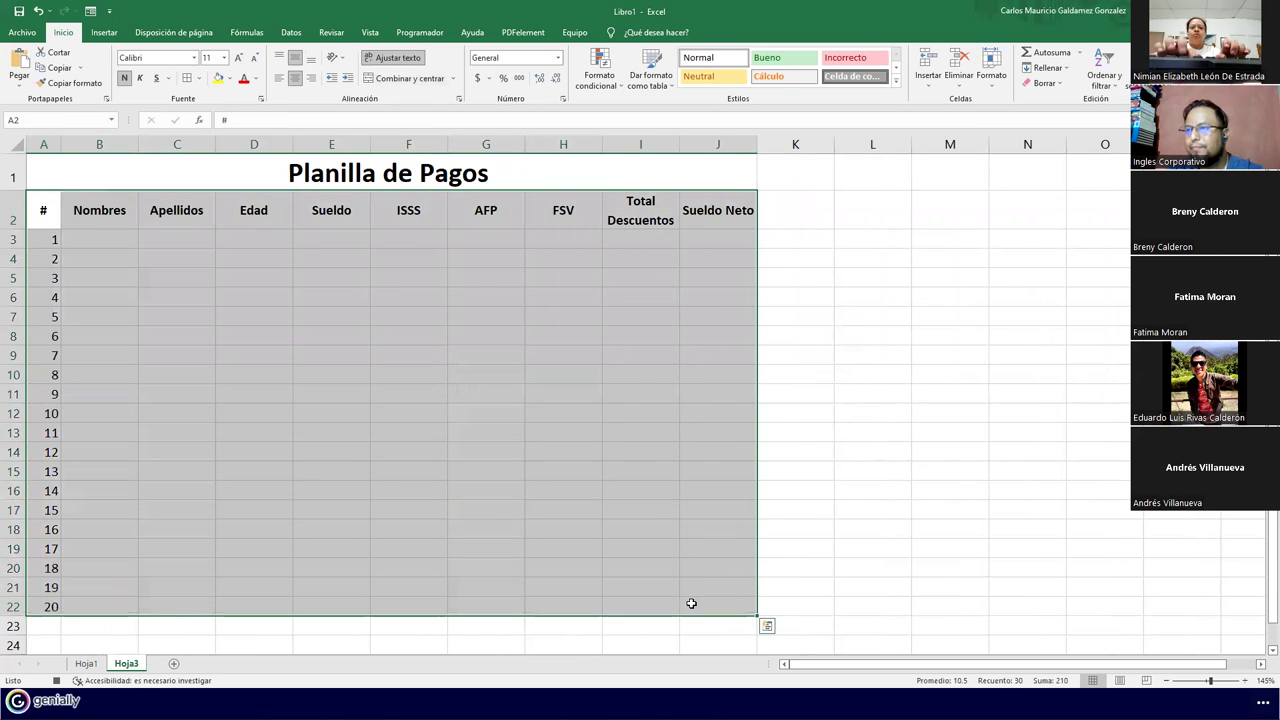
click(187, 78)
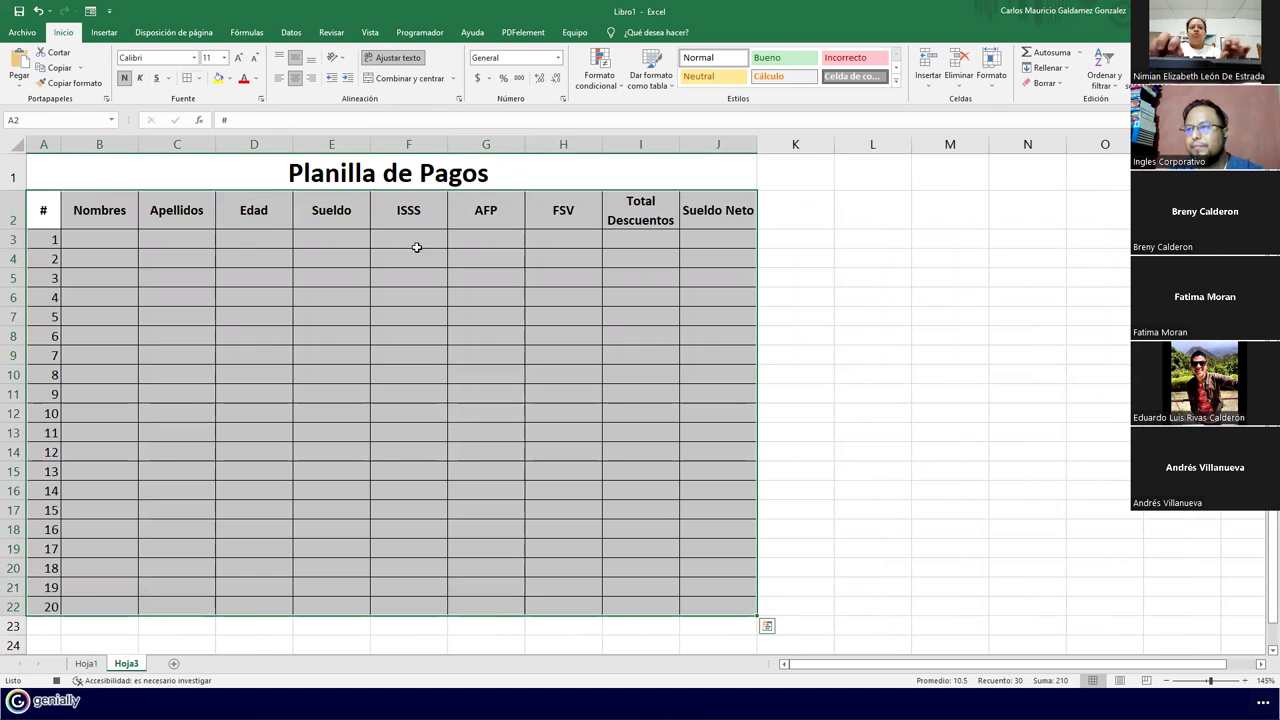
Enter the deductions ISSS =E3*3% in F3, AFP =E3*6.25% in G3 and FSV =E3*7% in H3
click(409, 238)
text(=)
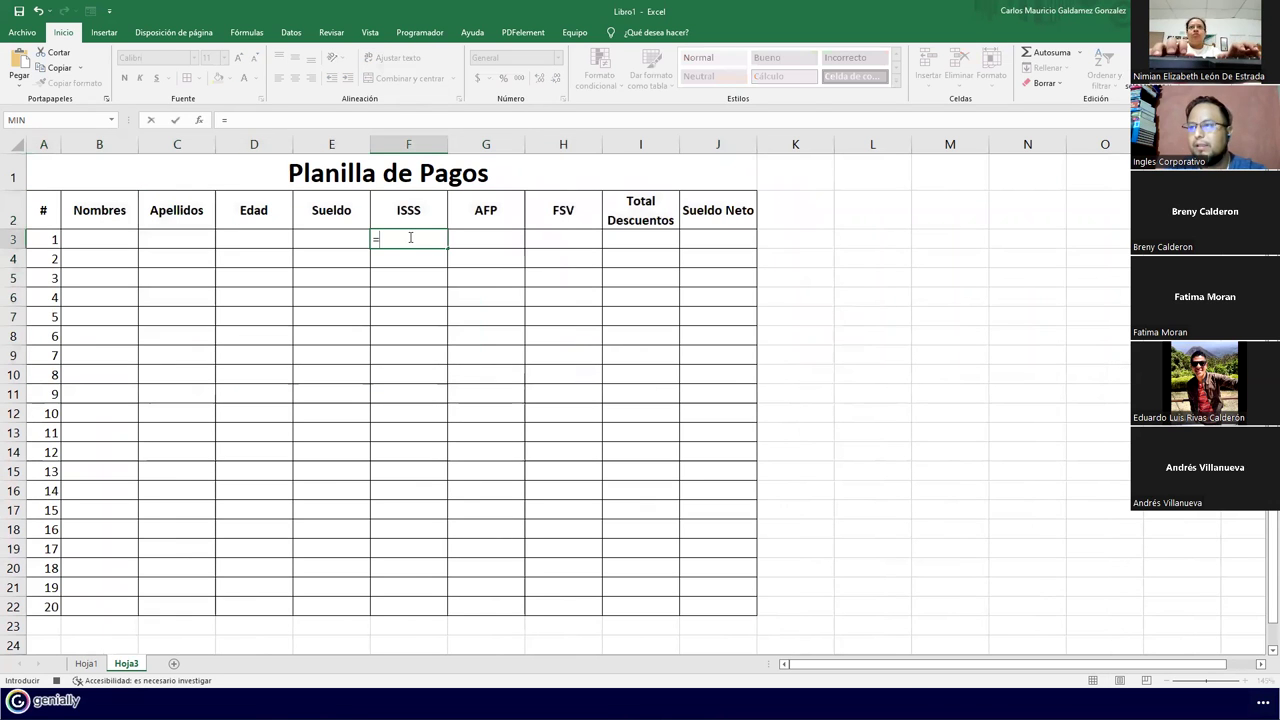
key(Left)
text(*3%)
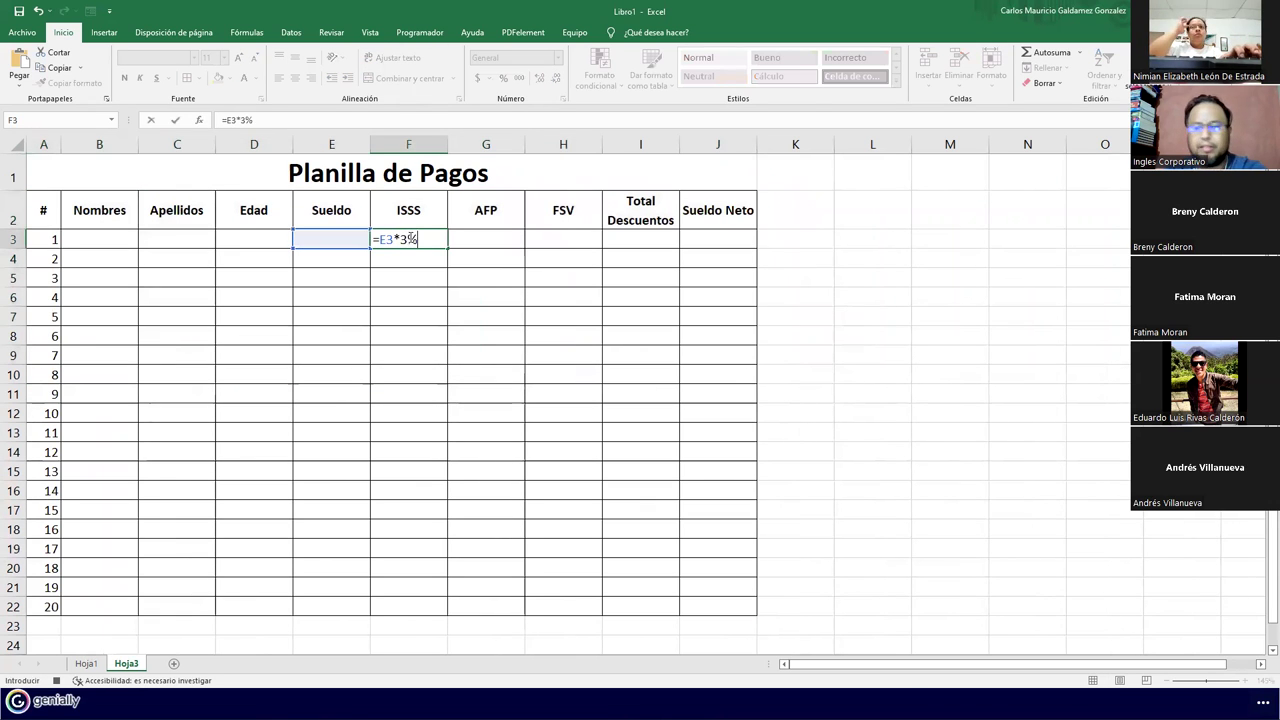
key(Tab)
text(=)
key(Left)
key(Left)
text(*6.25)
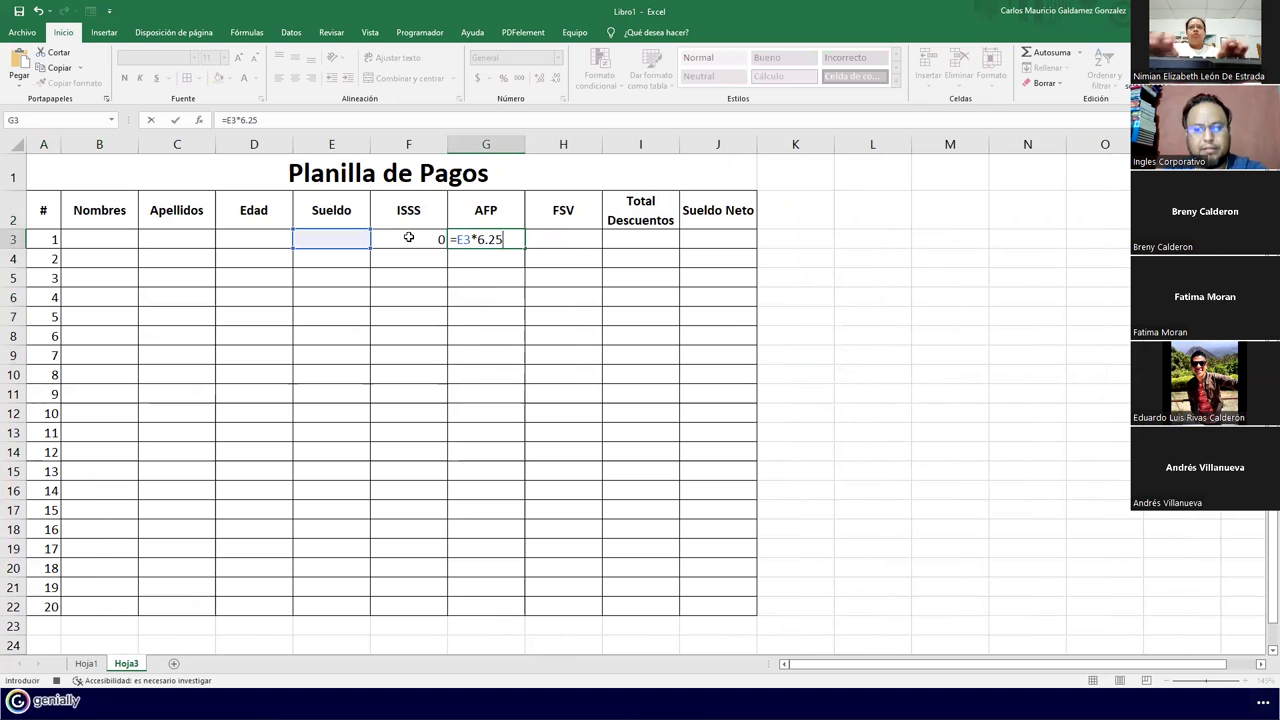
text(%)
key(Tab)
text(=)
key(Left)
key(Left)
key(Left)
text(*)
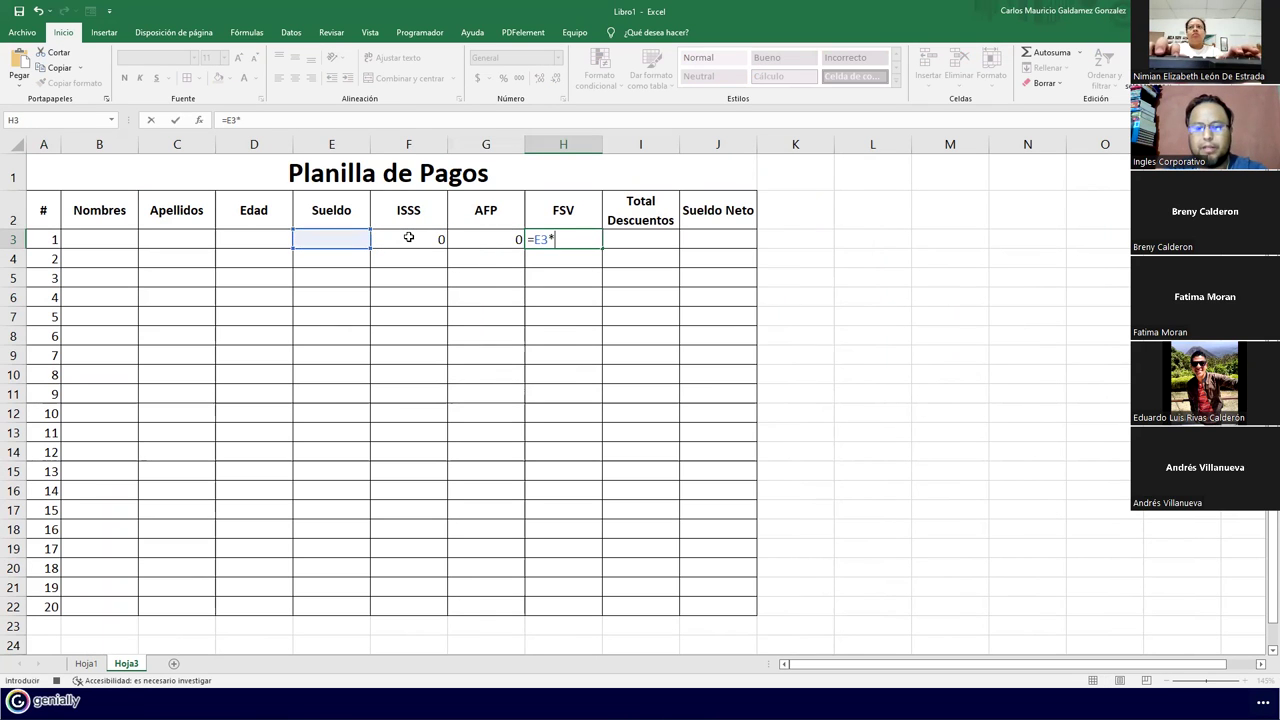
text(7)
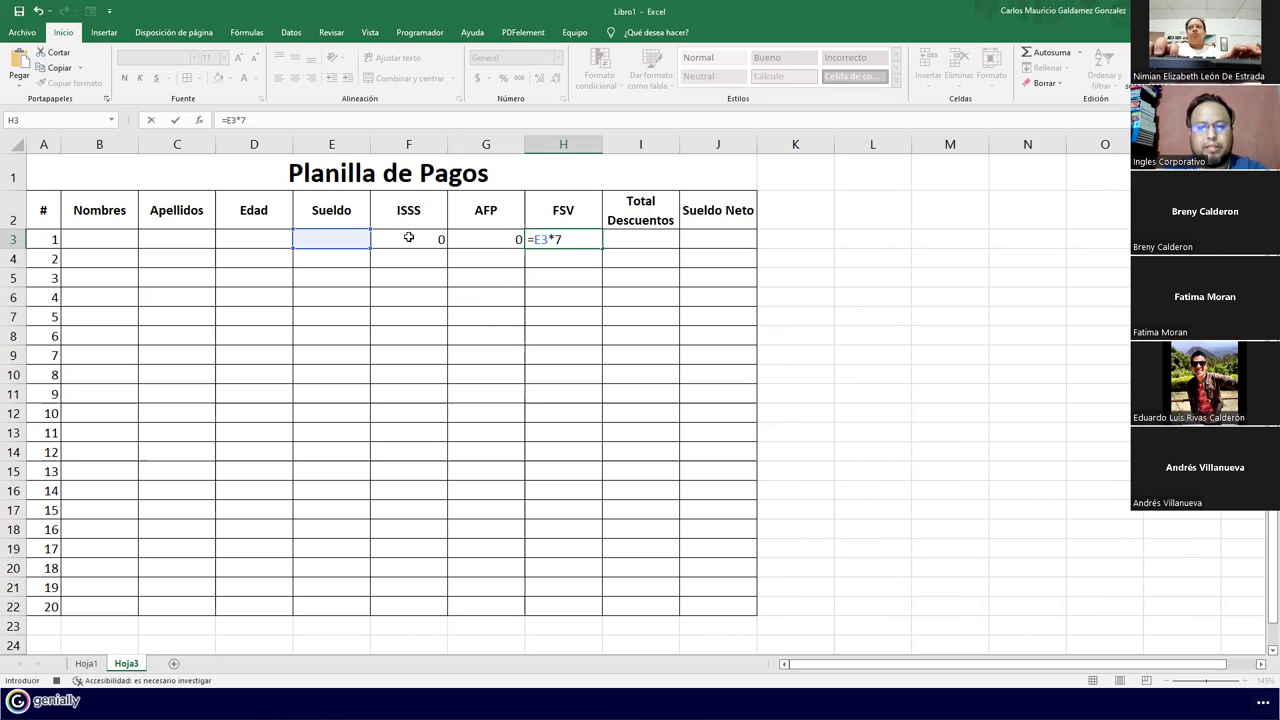
key(Tab)
Enter Total Descuentos =SUMA(F3:H3) in I3 and Sueldo Neto =E3-I3 in J3
text(=suma)
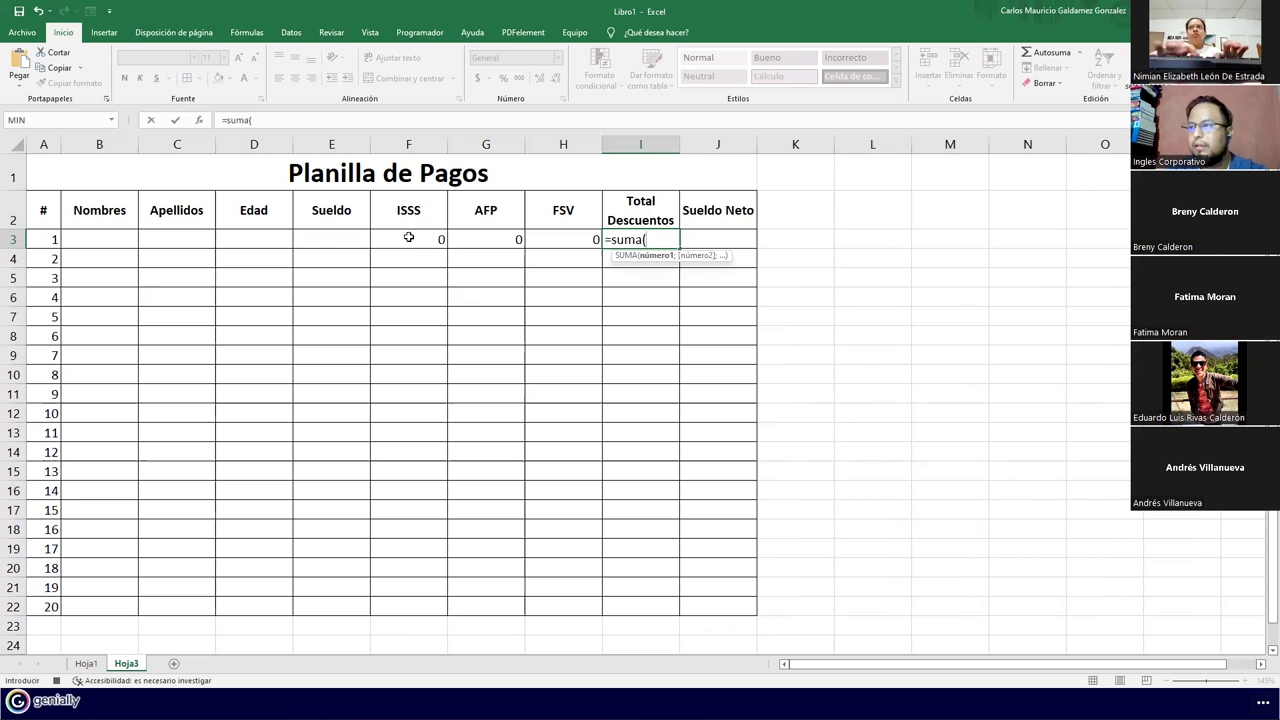
text(()
drag(408, 237, 549, 240)
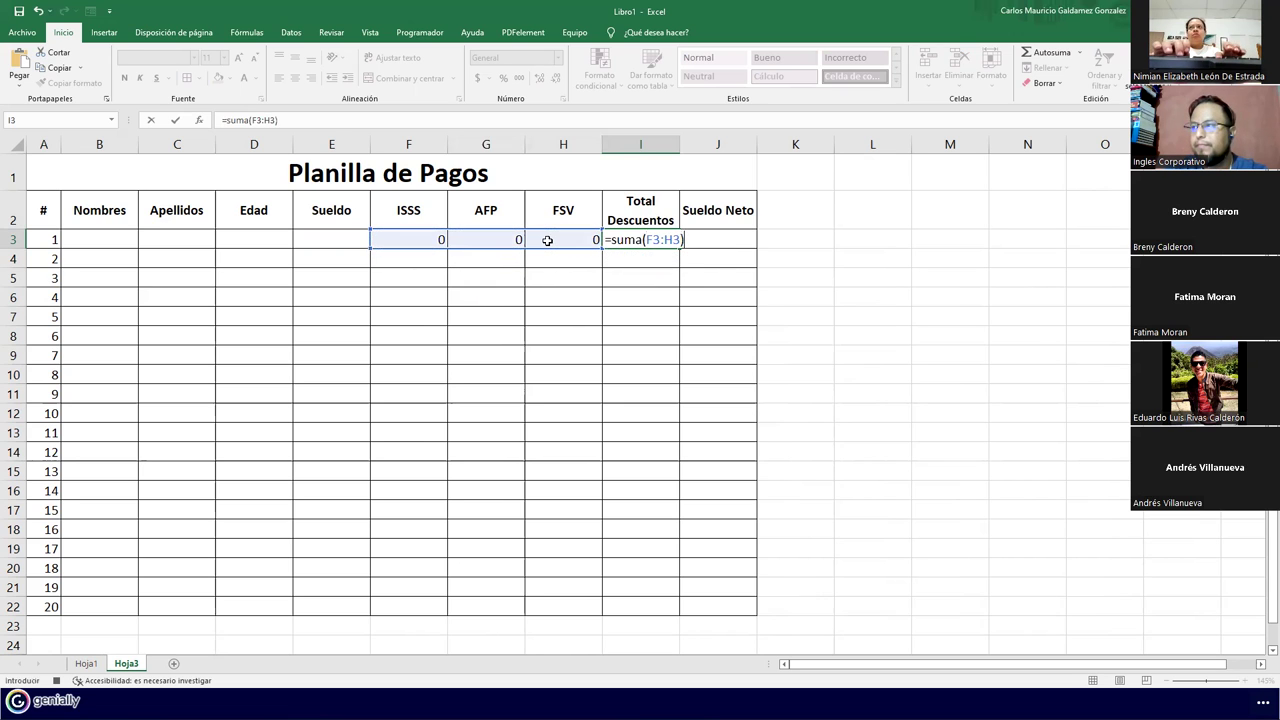
key(Return)
click(548, 241)
key(Right)
key(Right)
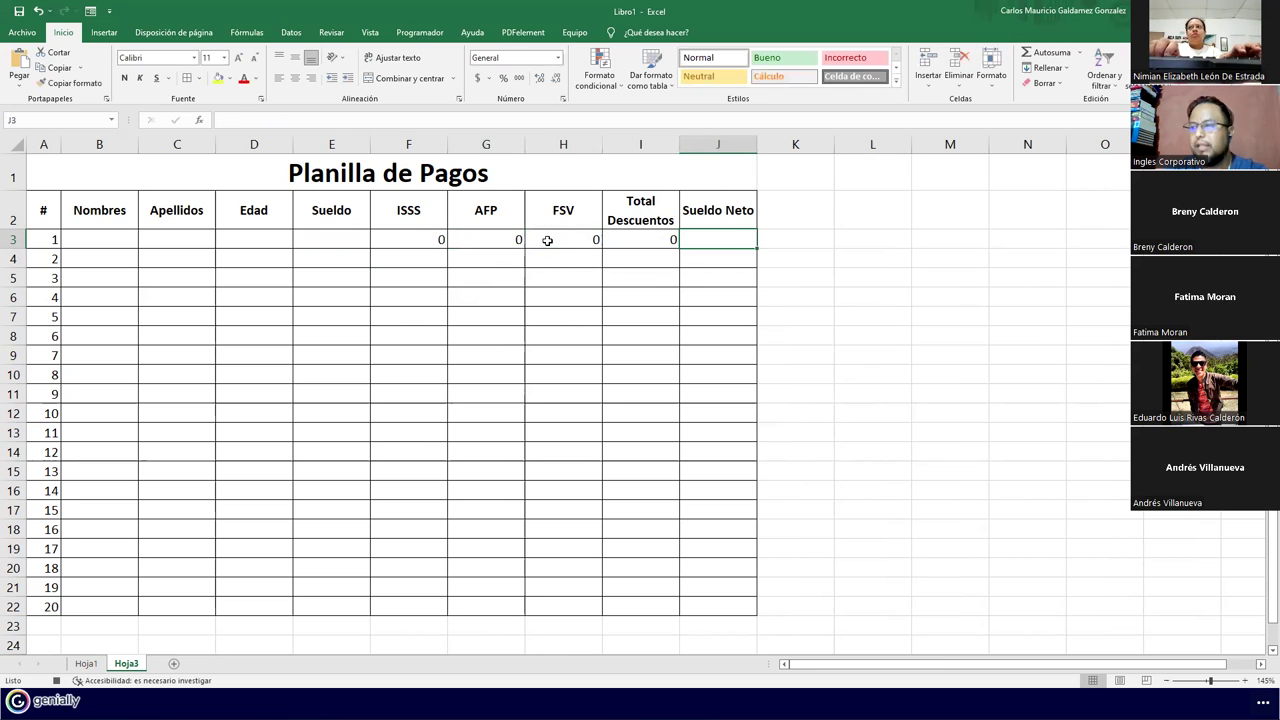
text(=)
key(Left)
key(Left)
key(Left)
key(Left)
key(Left)
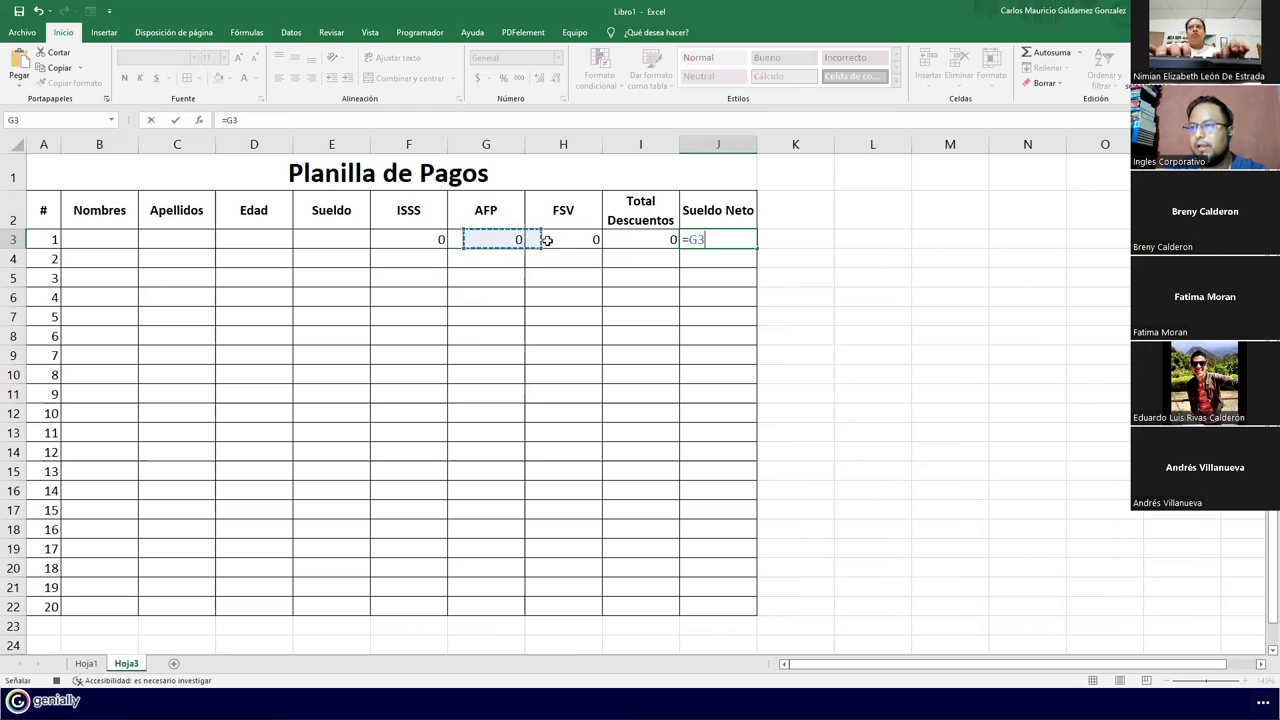
text(-)
key(Left)
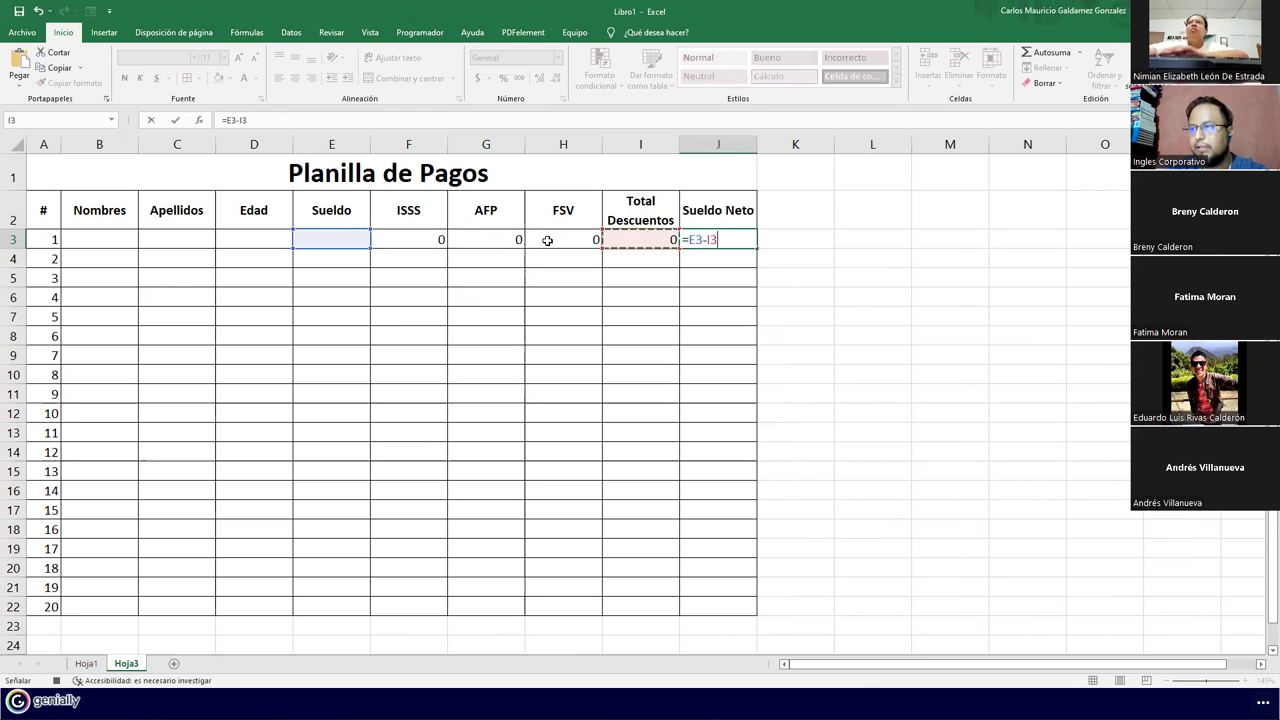
key(Return)
drag(344, 236, 707, 236)
Fill the row 3 formulas down to row 22 and give E3:J22 Contabilidad accounting format
drag(415, 246, 715, 622)
drag(340, 244, 705, 608)
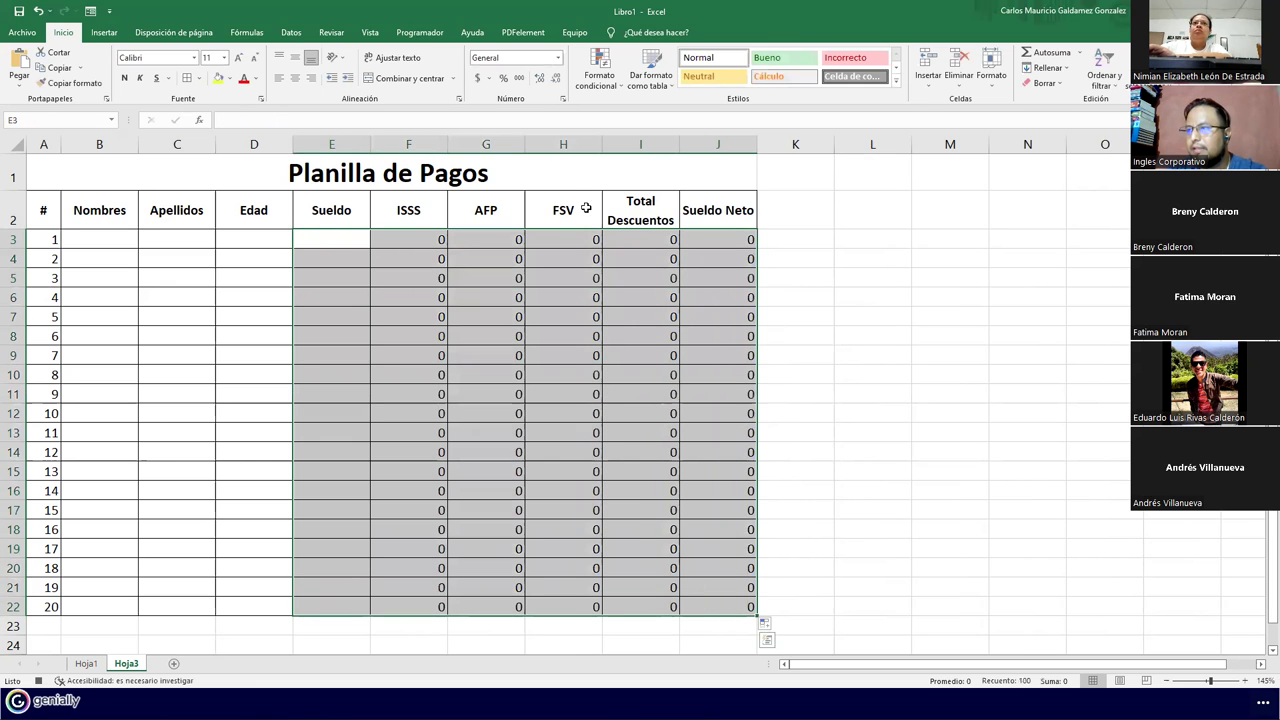
click(558, 57)
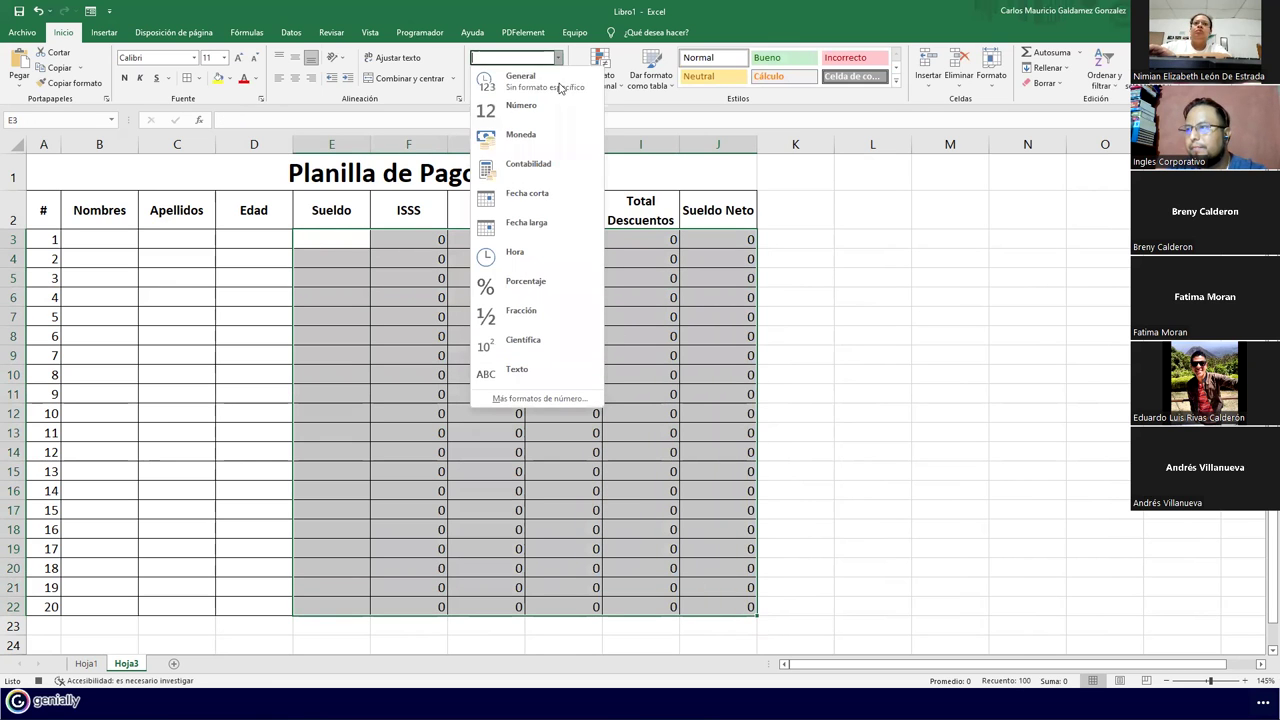
click(540, 166)
click(466, 284)
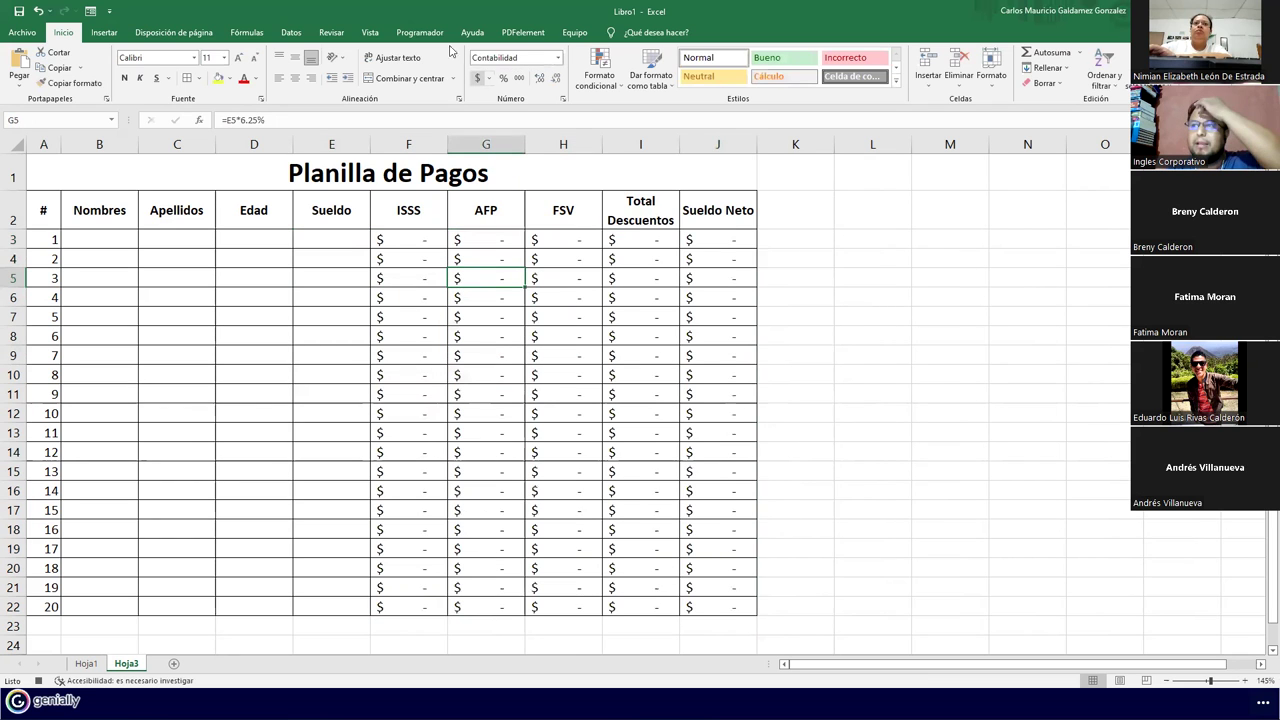
drag(62, 205, 705, 210)
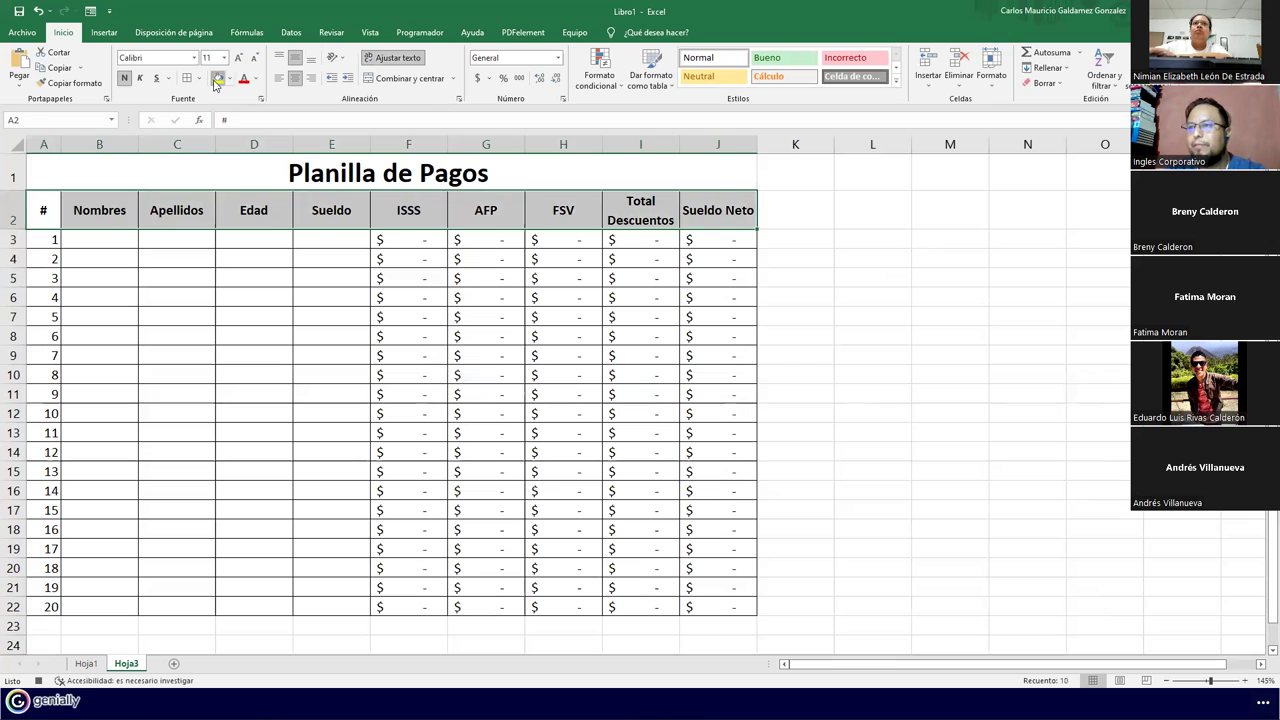
Give the header row a yellow fill and red font colour
click(218, 78)
click(252, 81)
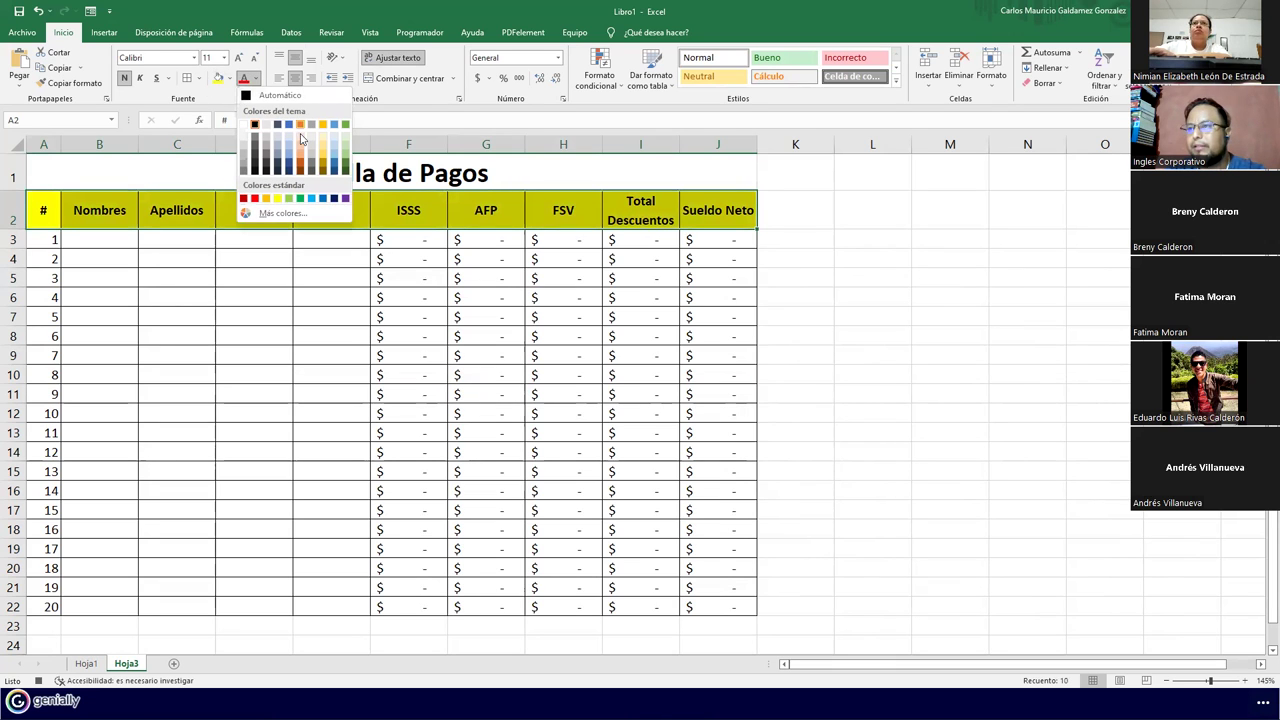
click(287, 167)
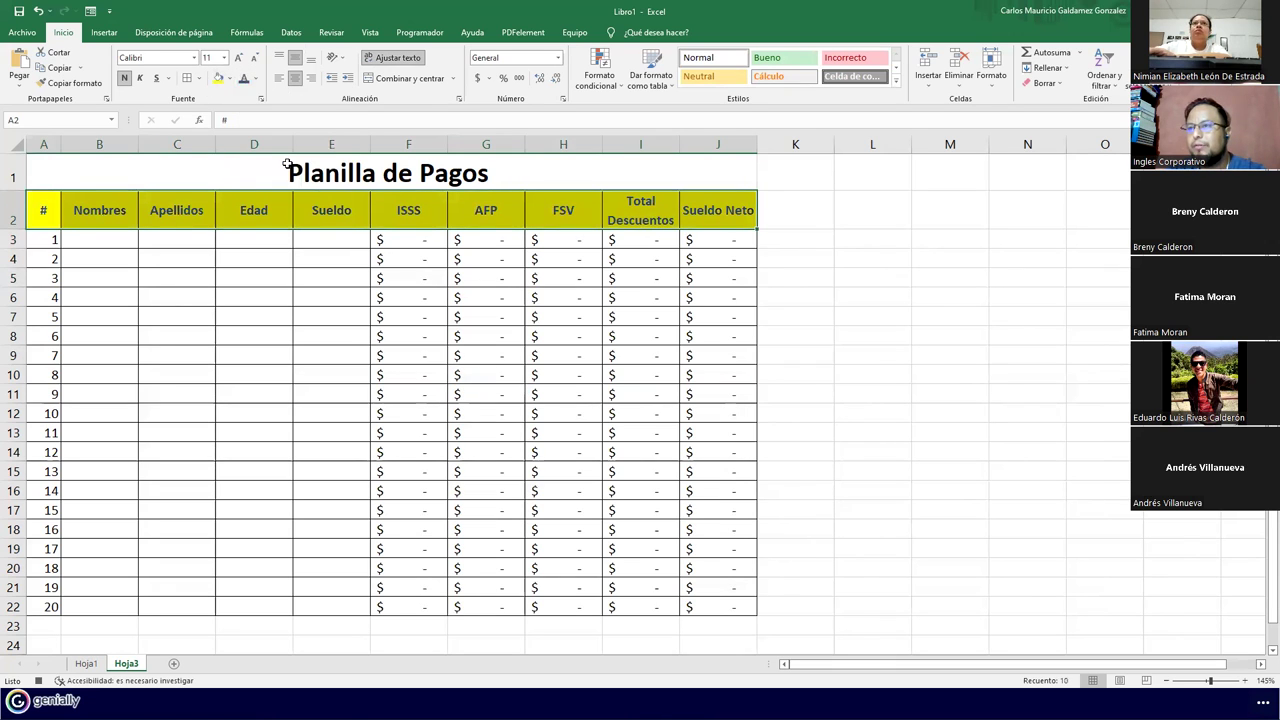
click(255, 79)
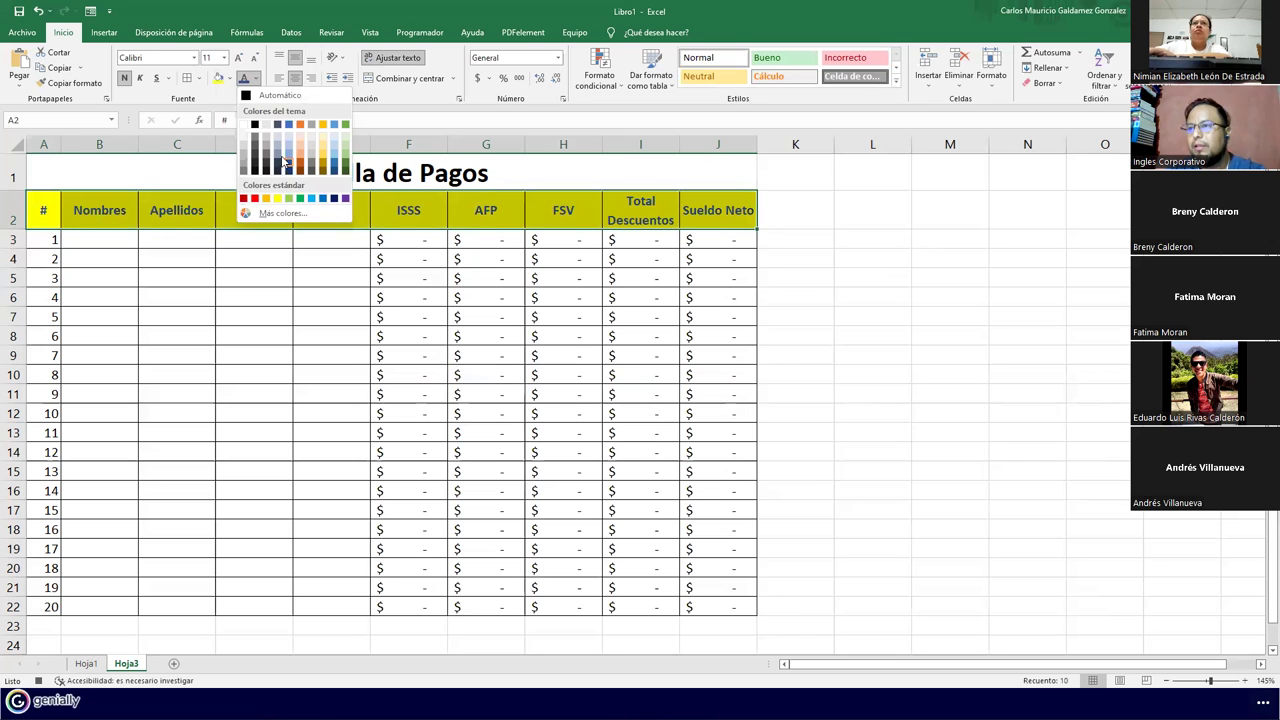
click(343, 165)
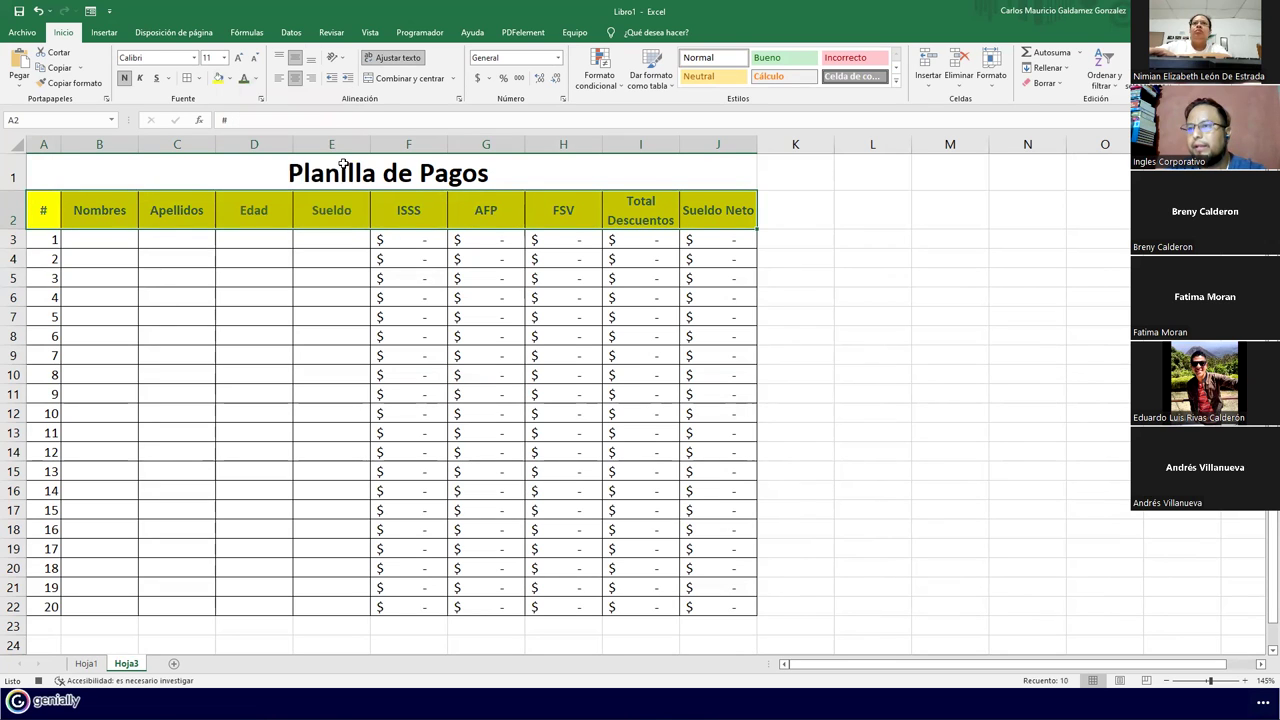
click(255, 79)
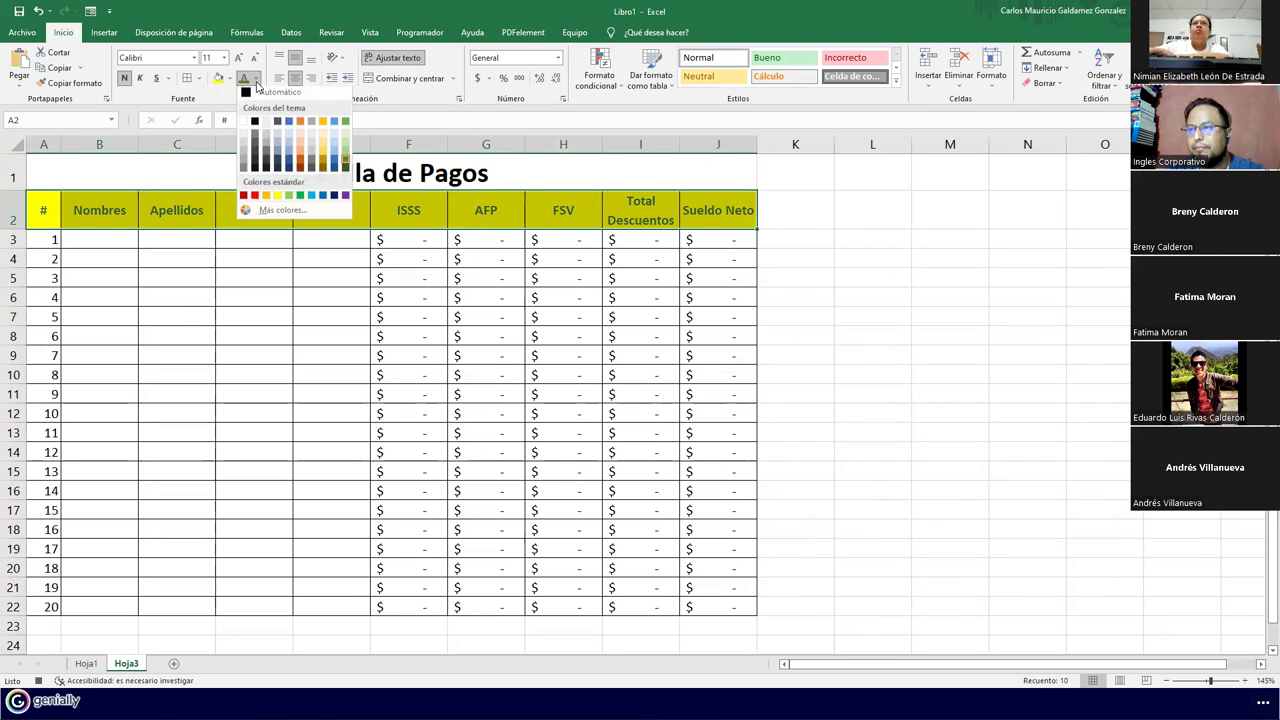
click(254, 197)
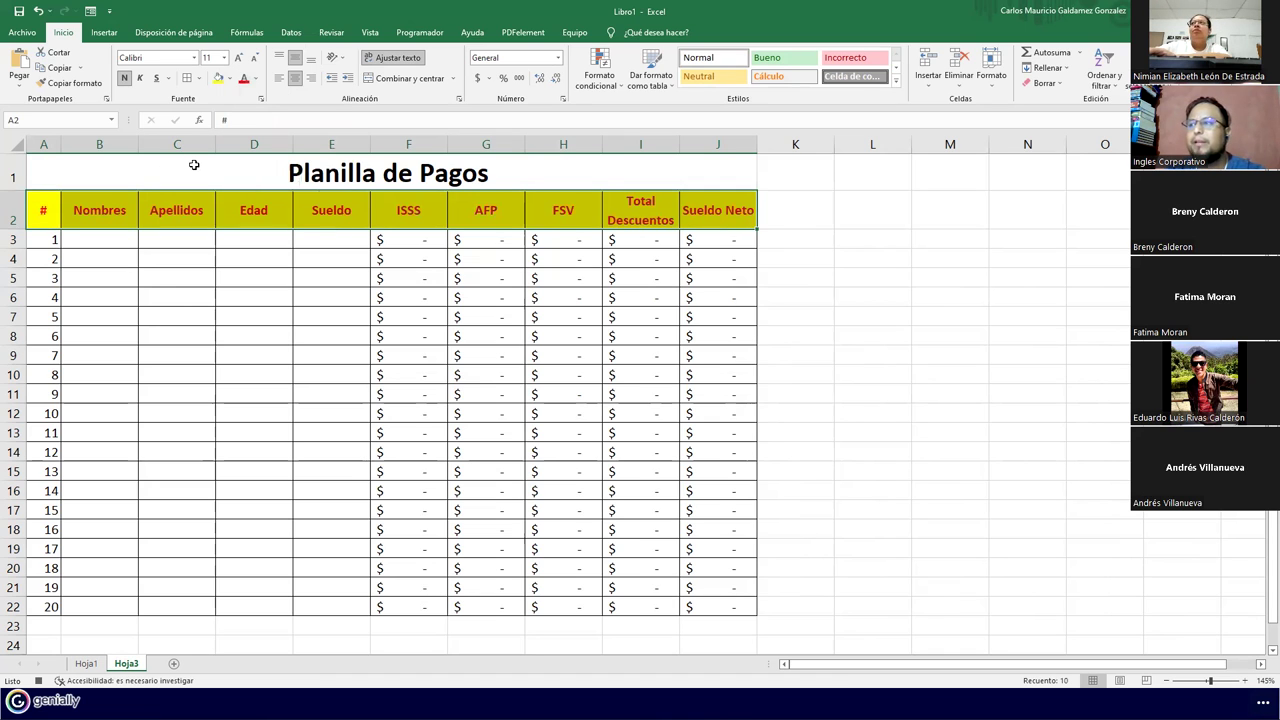
Raise the header font to 12, widen column I, and auto-fit row 2's height
click(238, 57)
drag(680, 147, 690, 148)
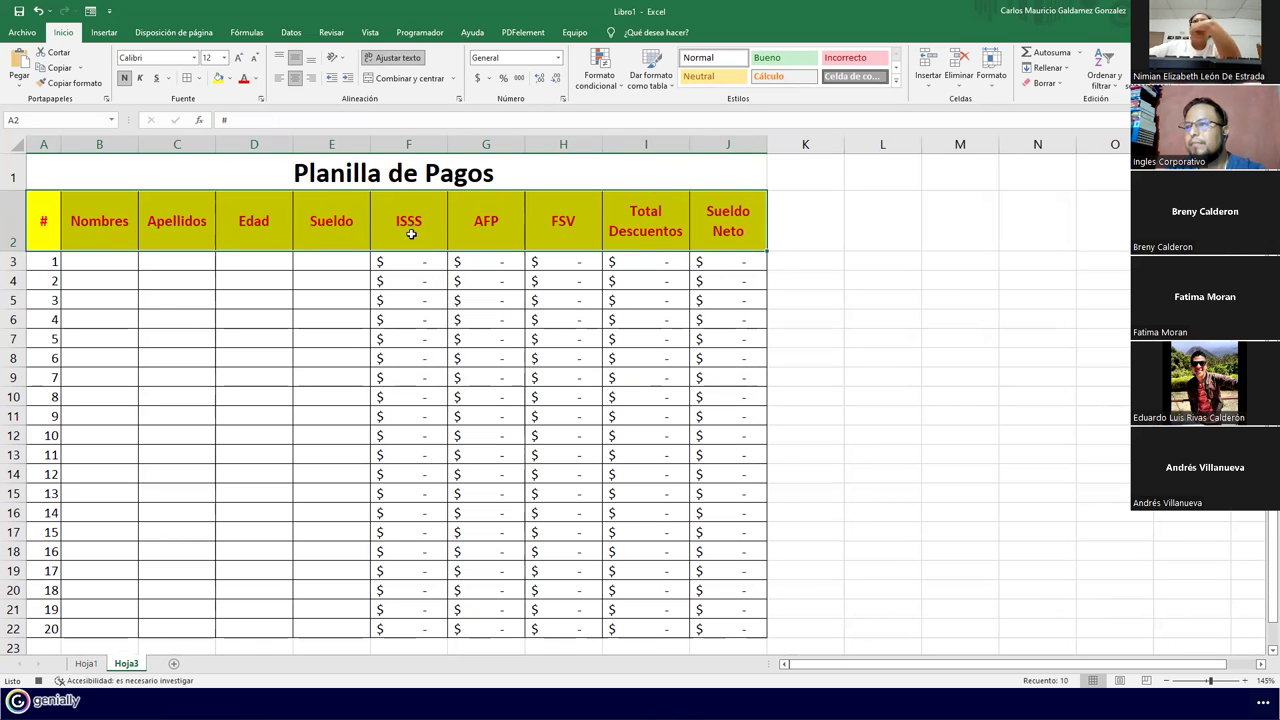
double_click(22, 251)
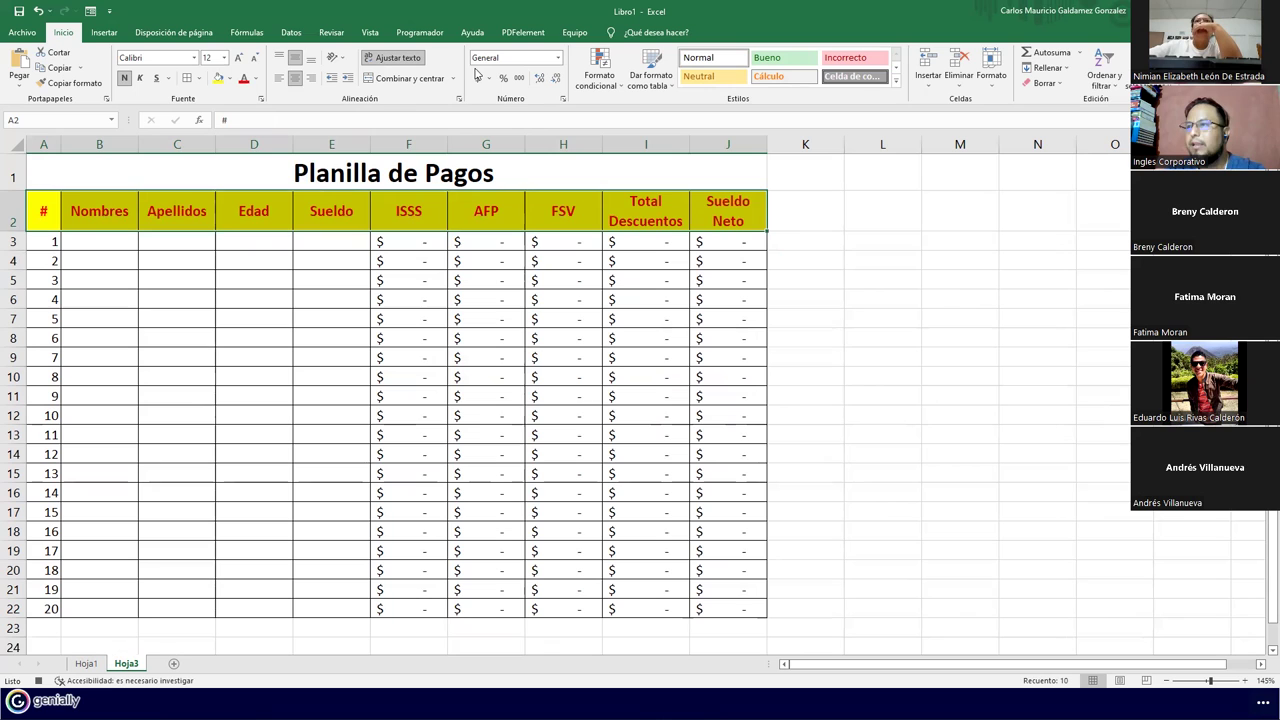
Select cell B3 and stop the macro recording
click(304, 240)
click(106, 241)
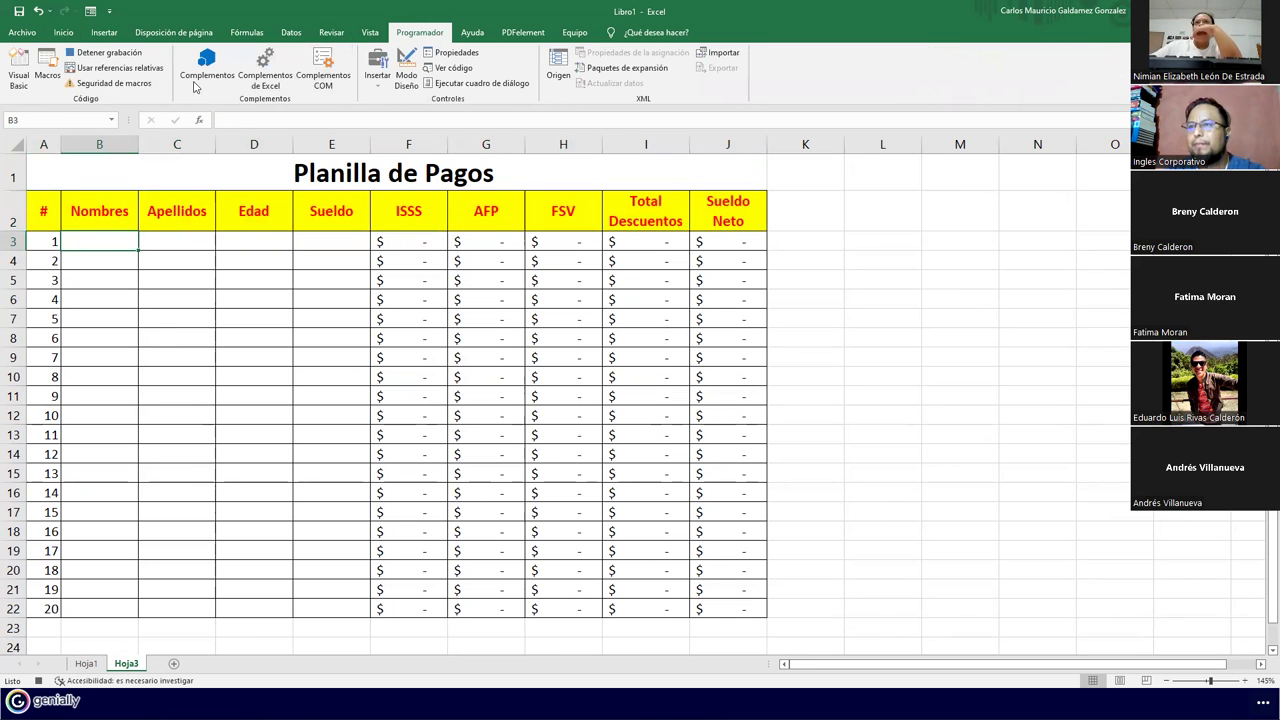
click(105, 52)
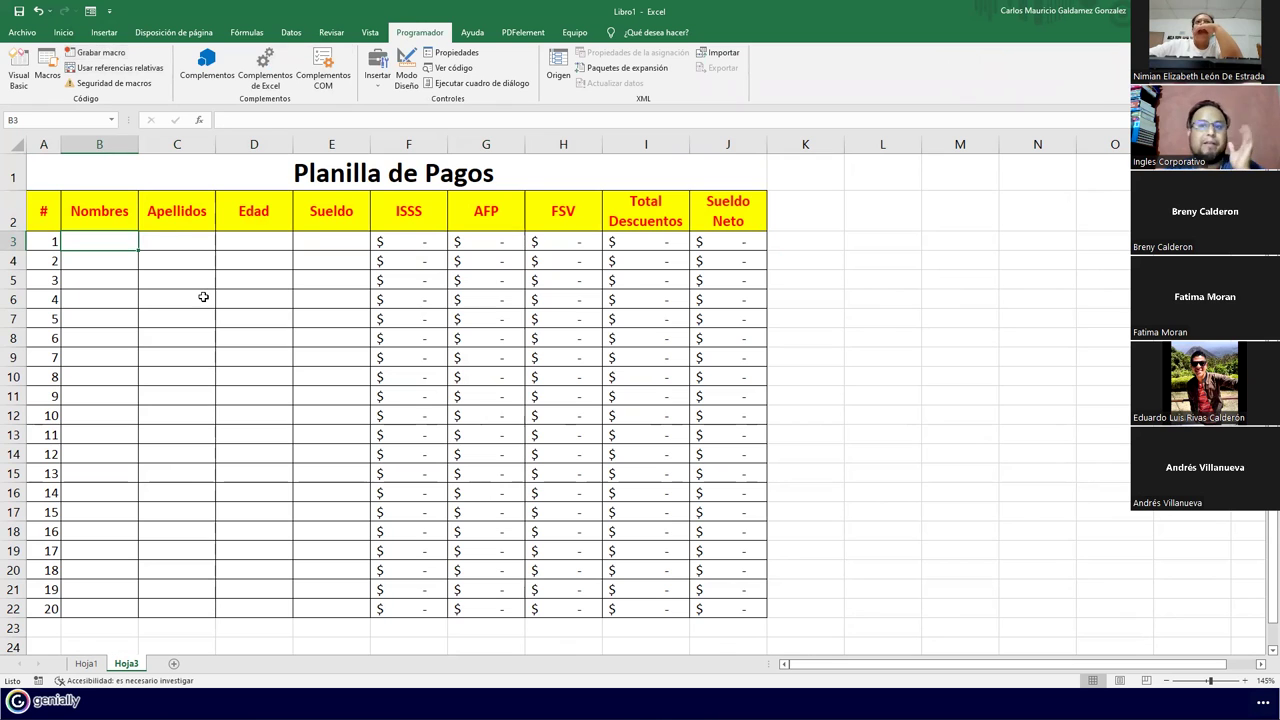
click(196, 279)
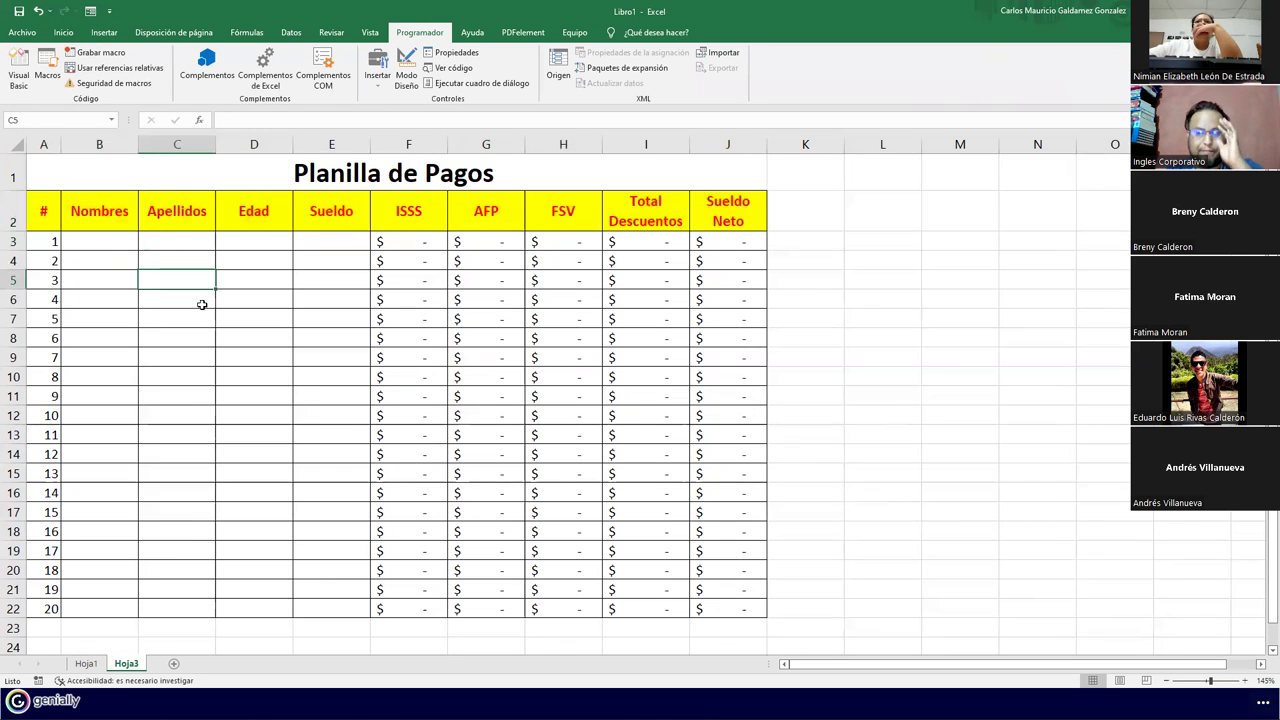
Check the Hoja1 table, return to Hoja3, and add a new sheet Hoja4
click(88, 663)
click(119, 324)
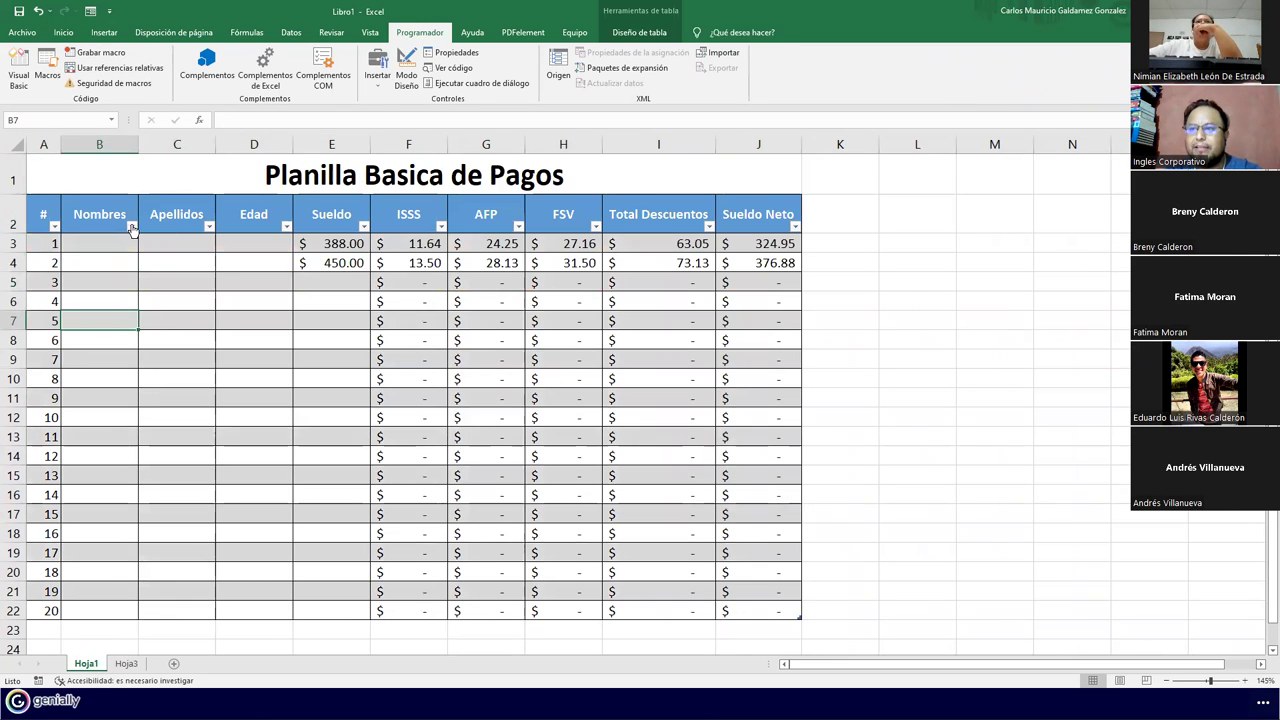
click(124, 663)
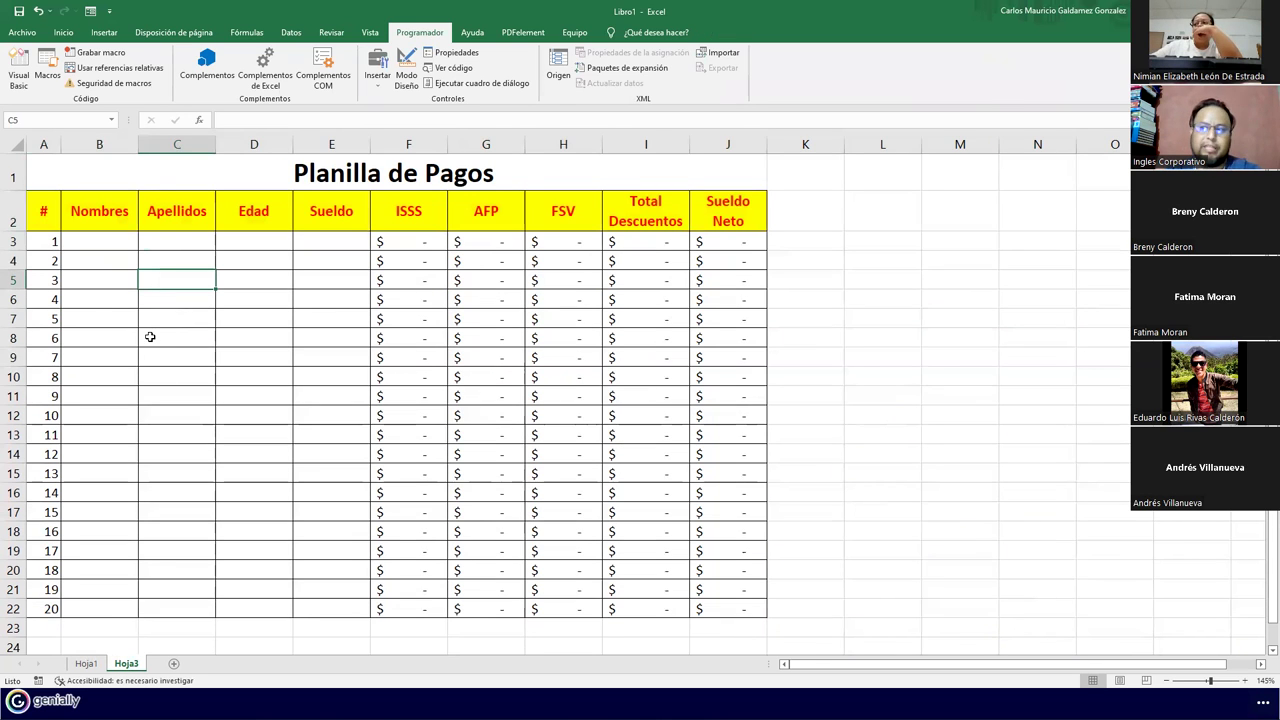
click(173, 663)
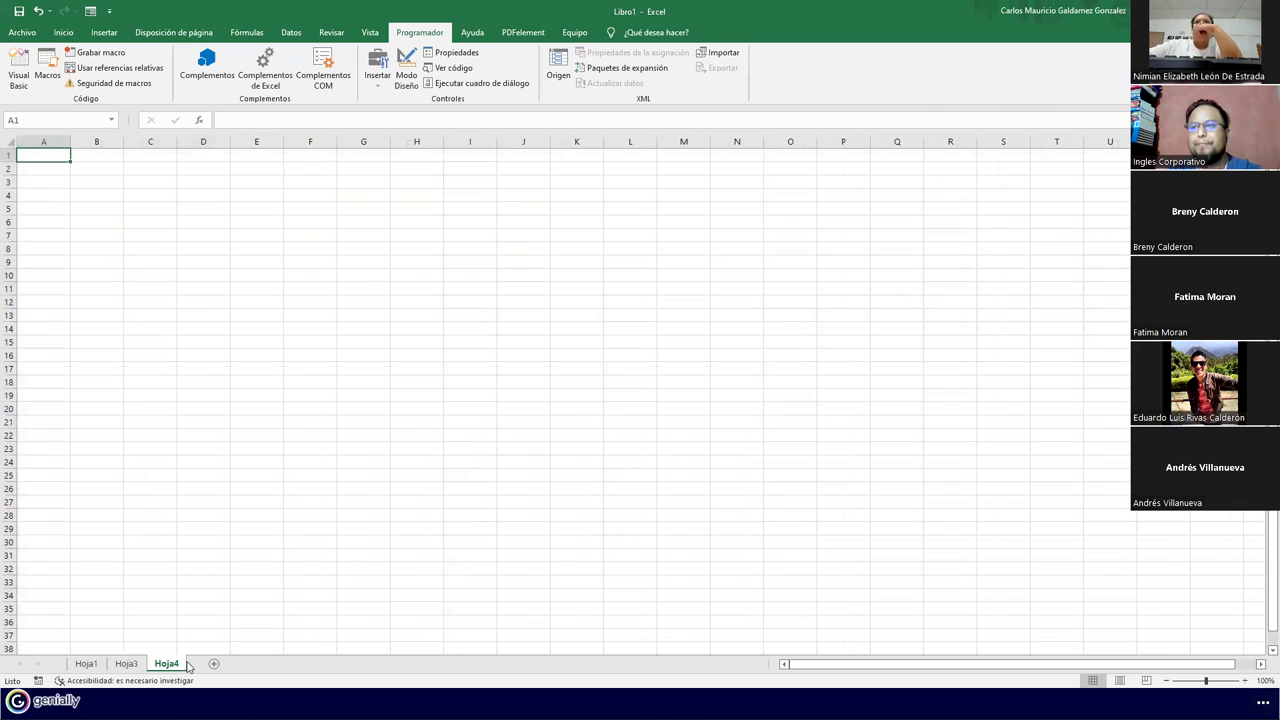
Run the Grabacion2 macro on Hoja4 to rebuild the Planilla de Pagos table
click(18, 70)
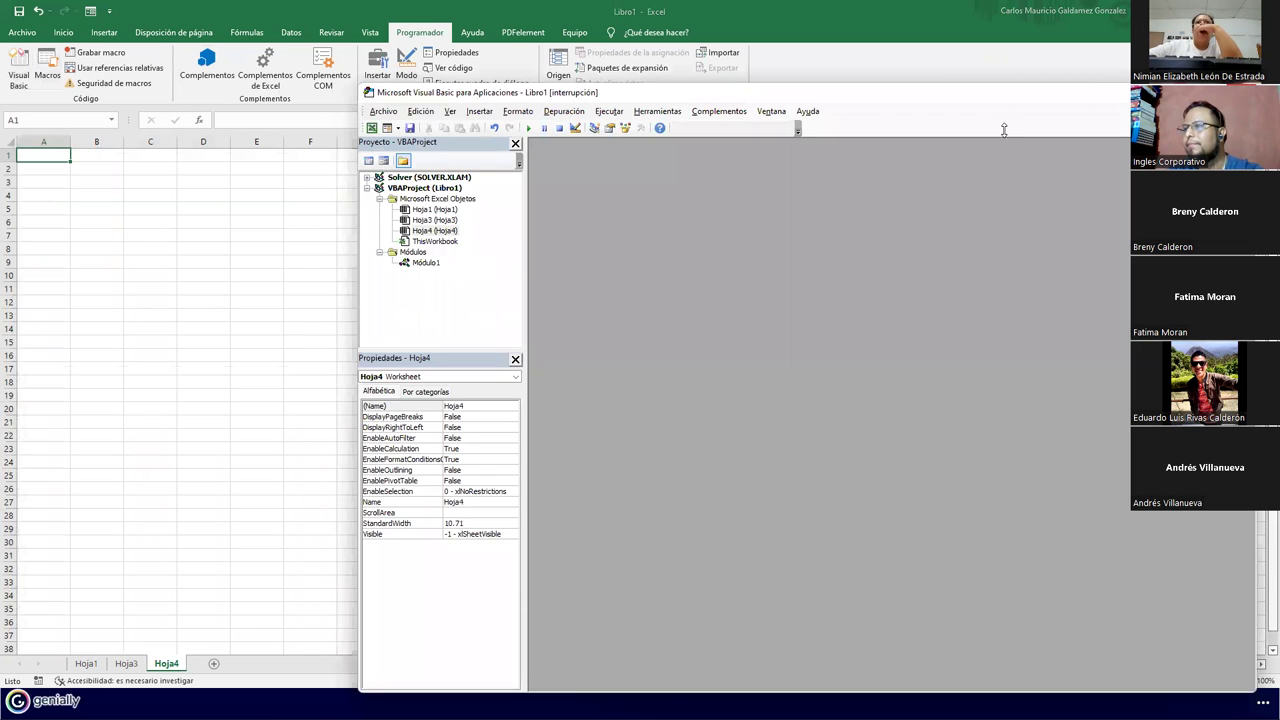
key(alt+F11)
click(47, 68)
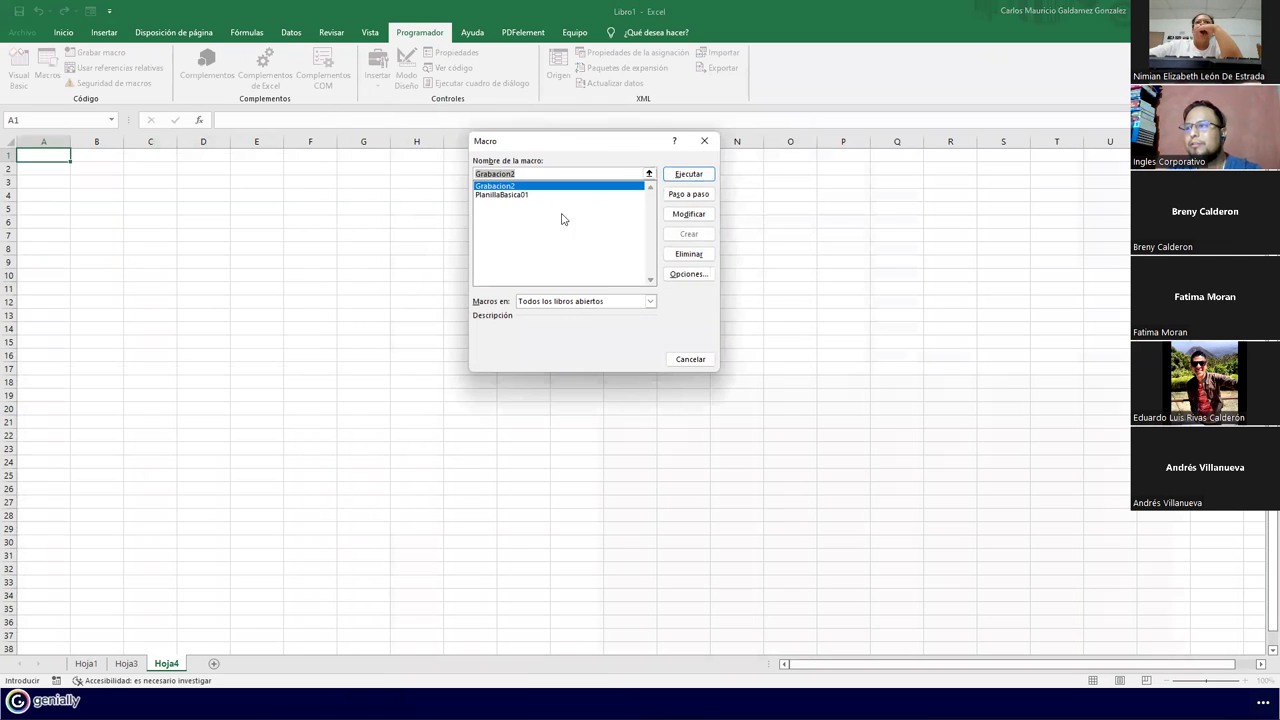
click(688, 174)
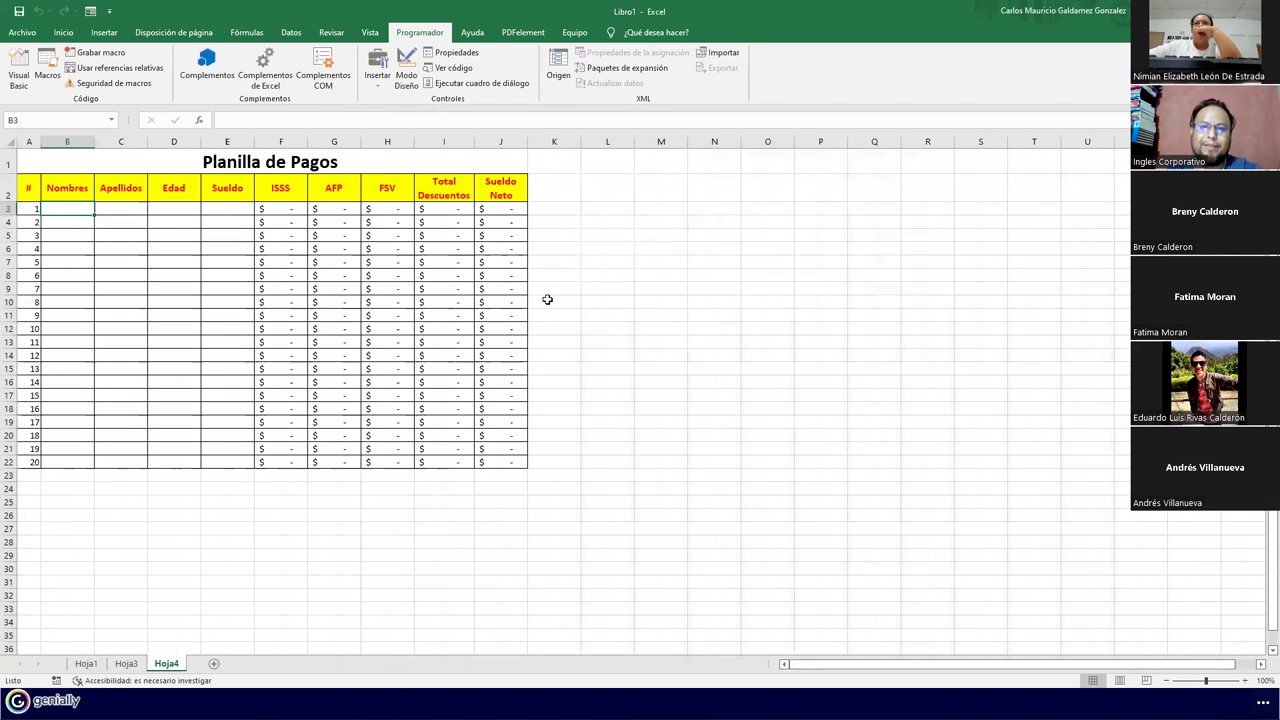
Enter salaries 350, 388 and 400 in the Sueldo column, then view Hoja3
click(232, 207)
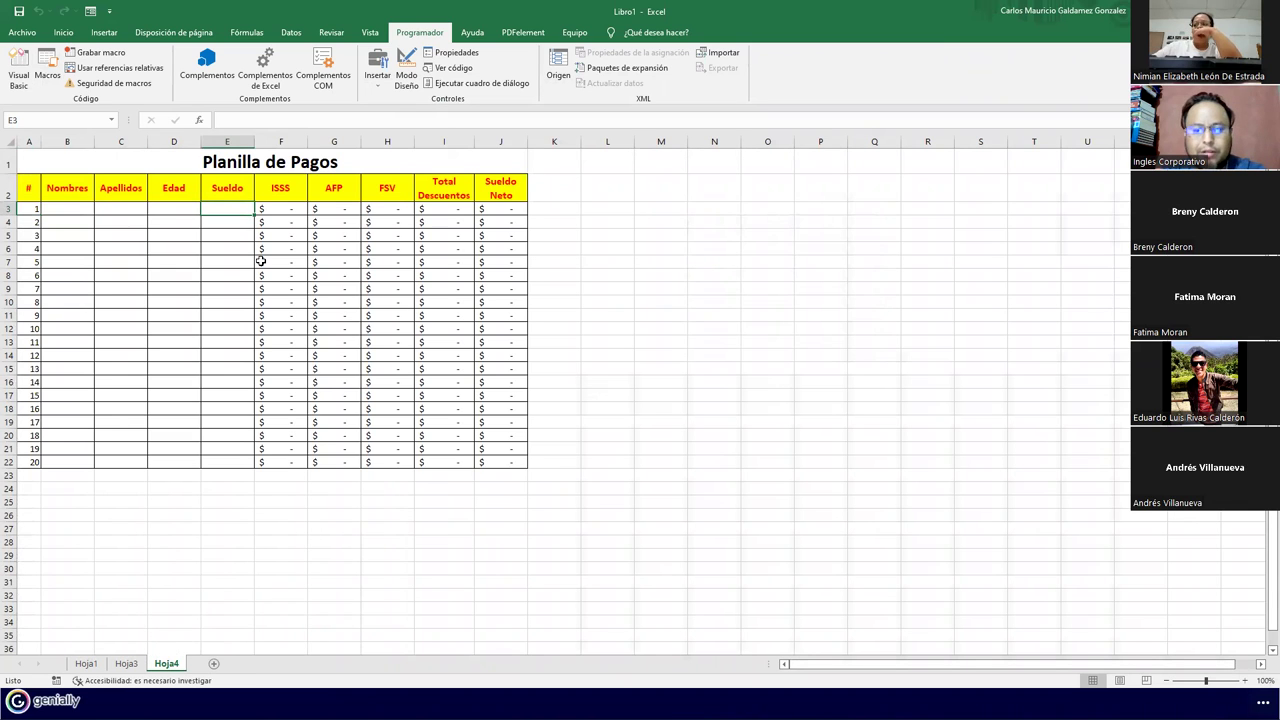
text(350)
key(Return)
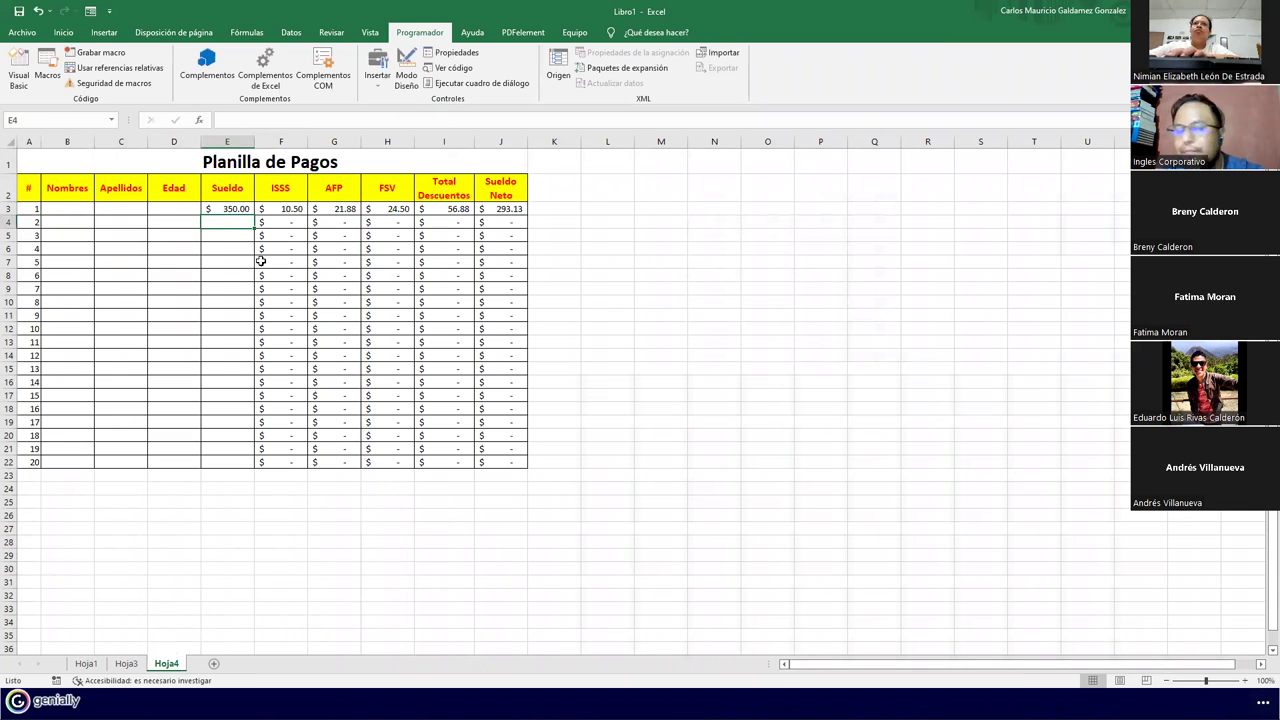
text(388)
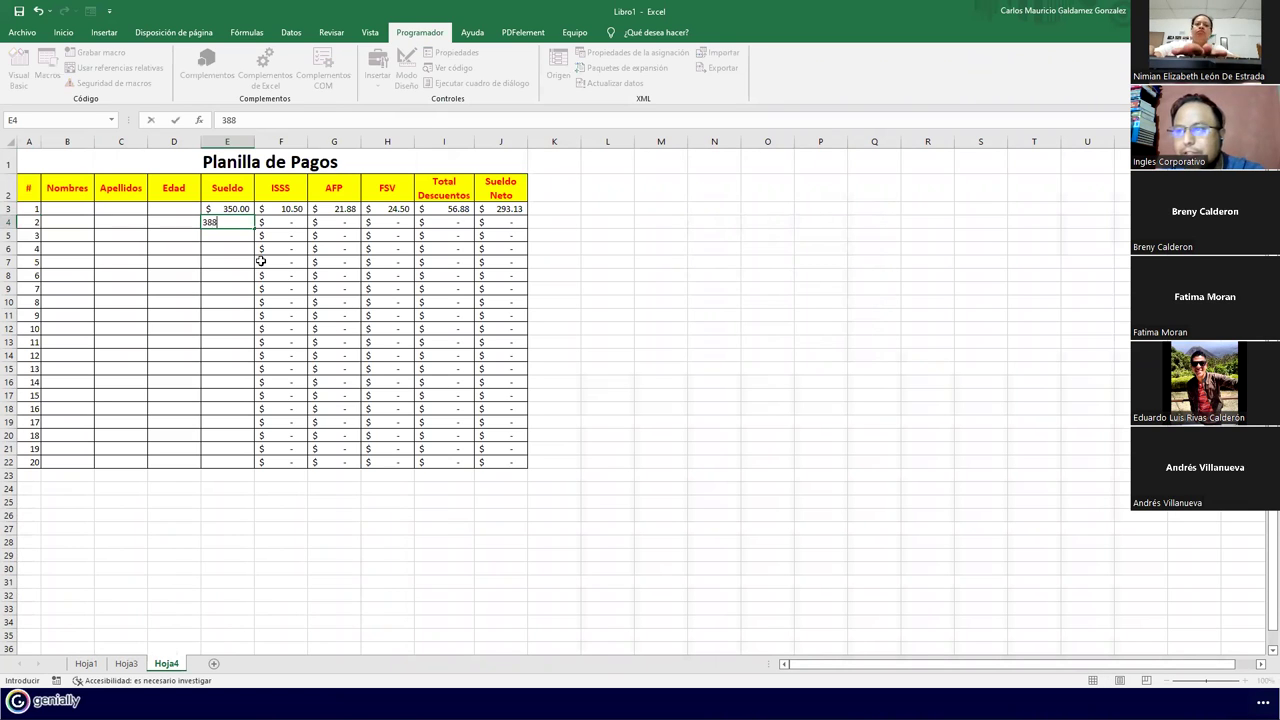
key(Return)
text(400)
key(Return)
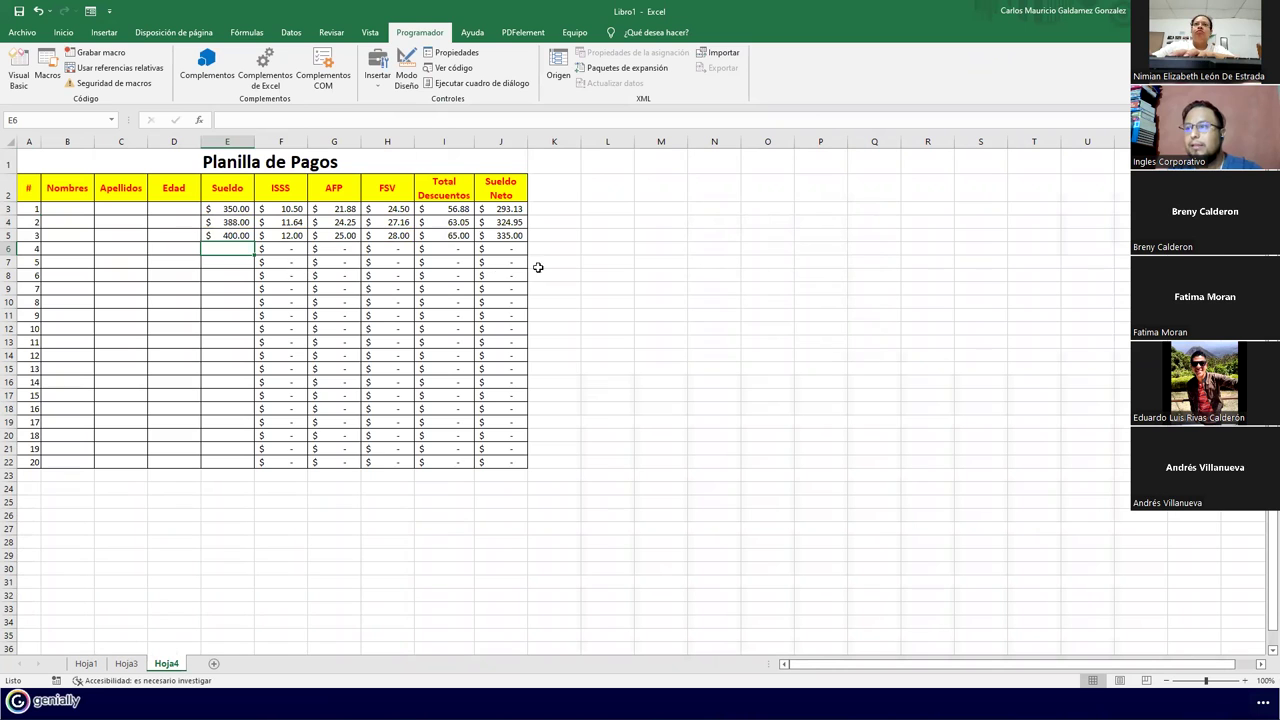
click(126, 663)
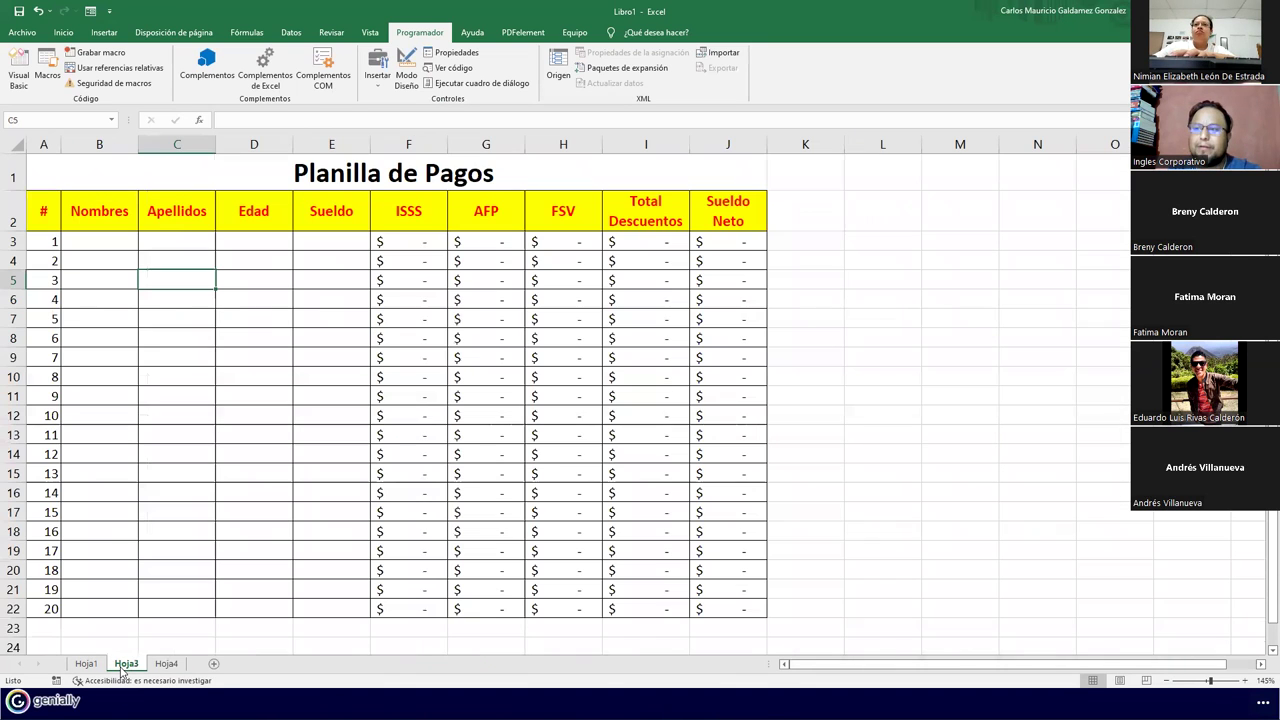
Compare Hoja1 and Hoja4, then browse the Hoja4 and Hoja3 code modules in the VBA editor
click(86, 663)
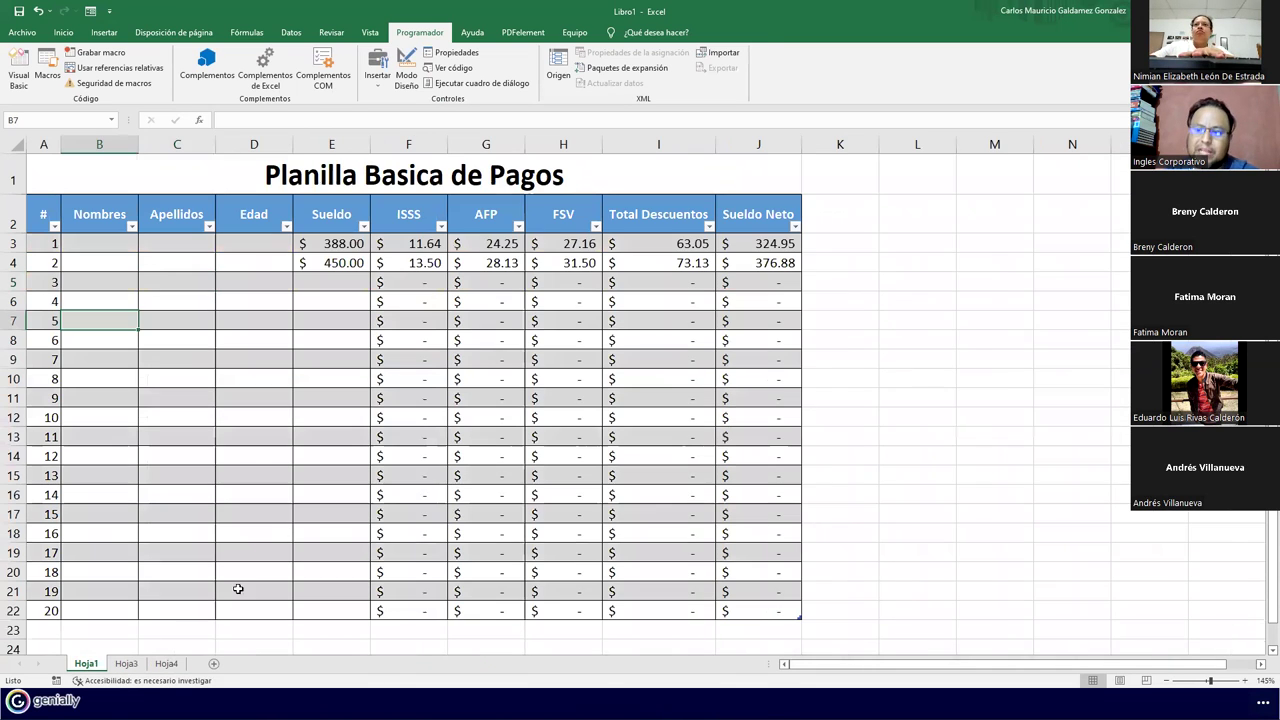
click(178, 664)
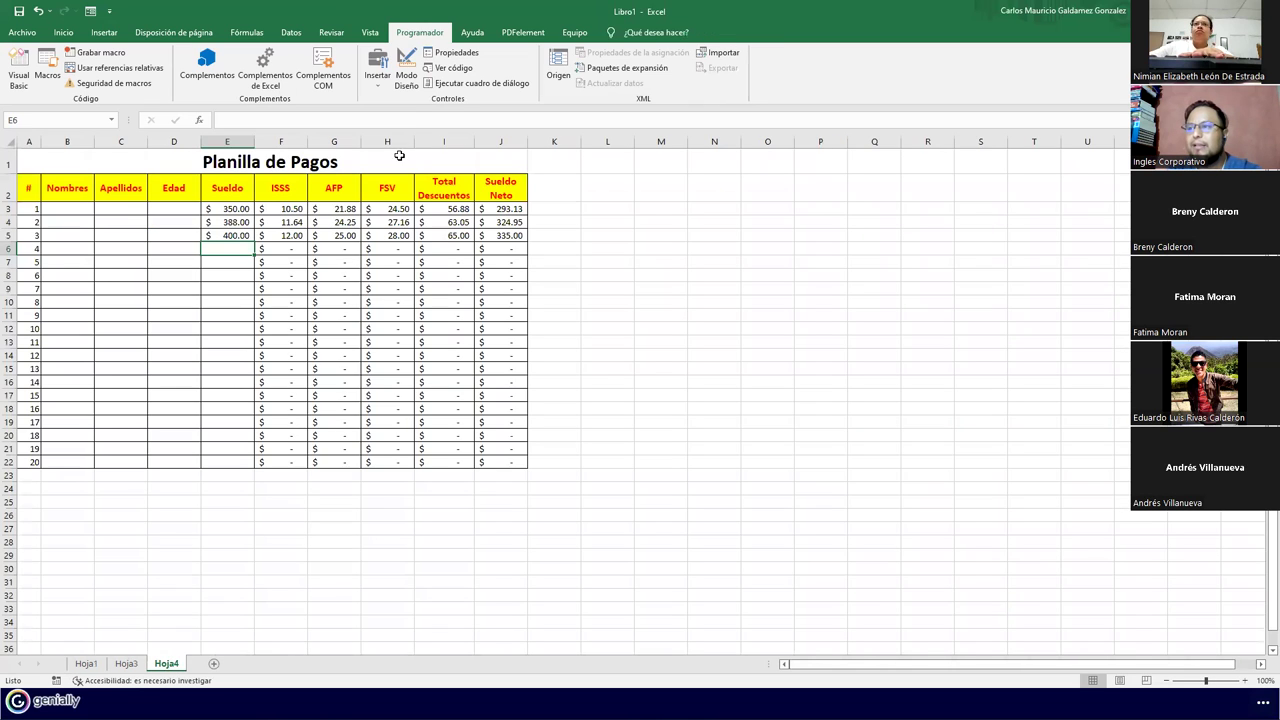
click(447, 69)
click(429, 231)
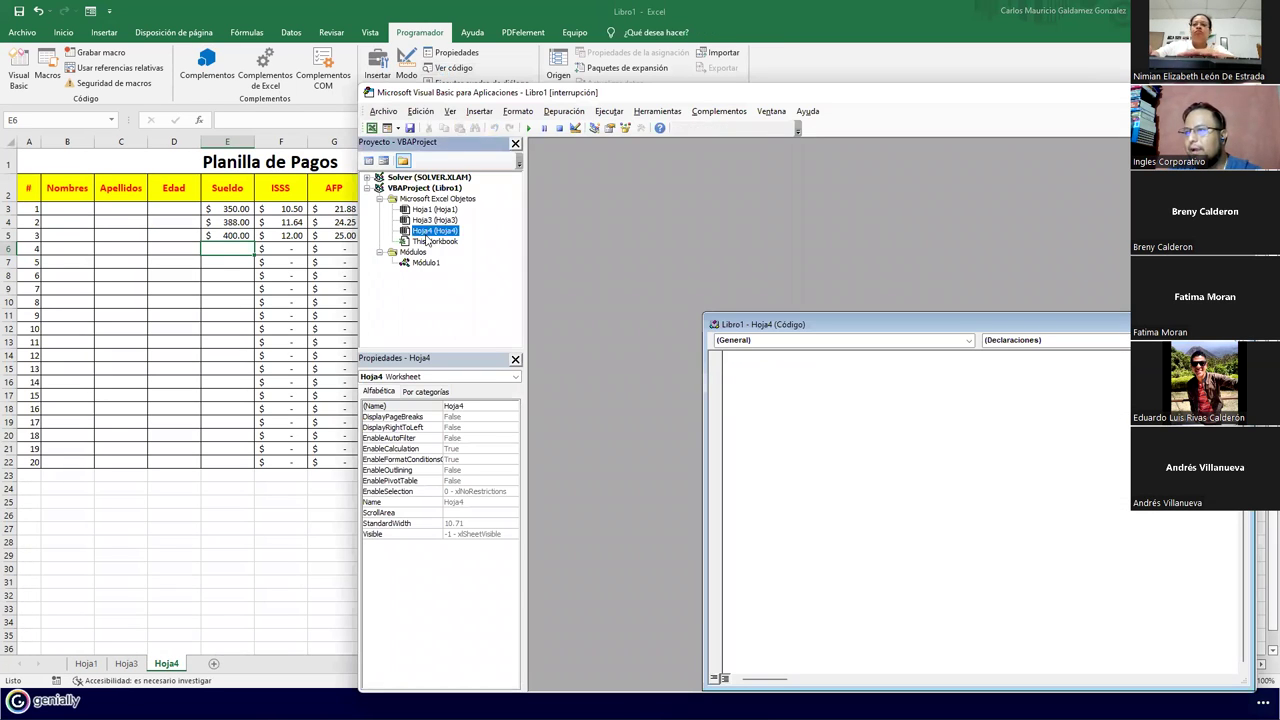
double_click(425, 220)
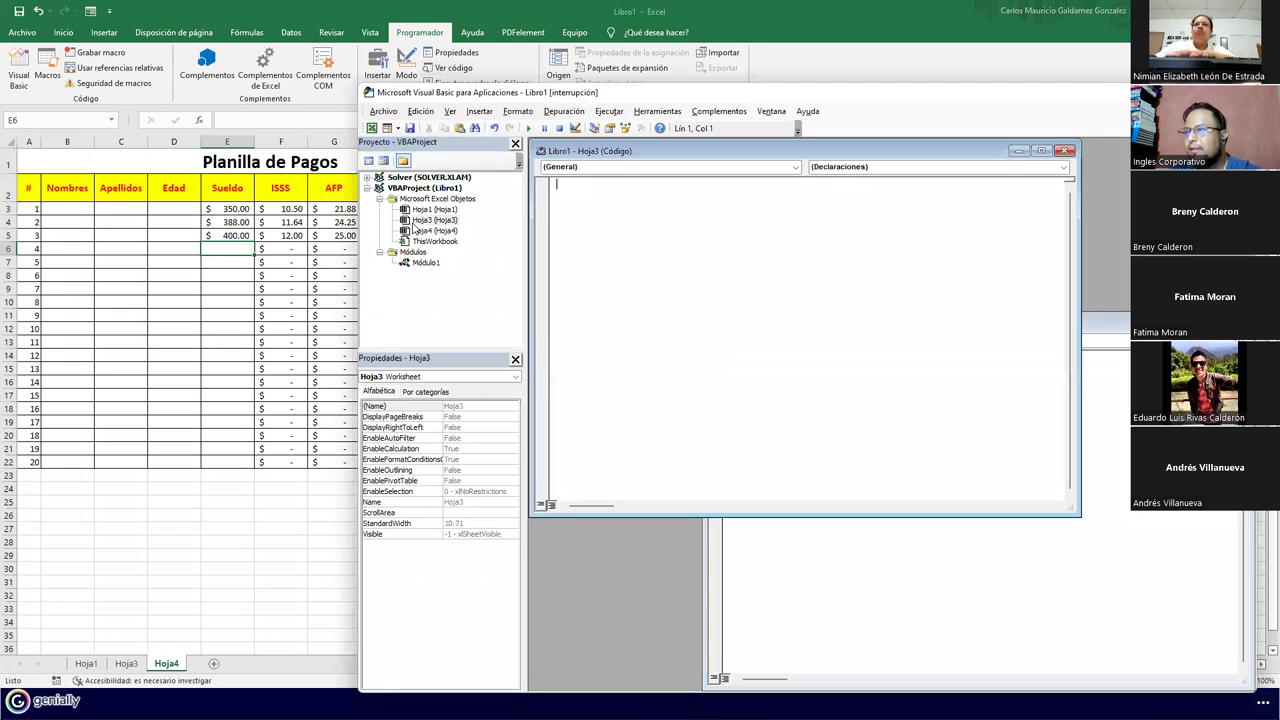
key(alt+F11)
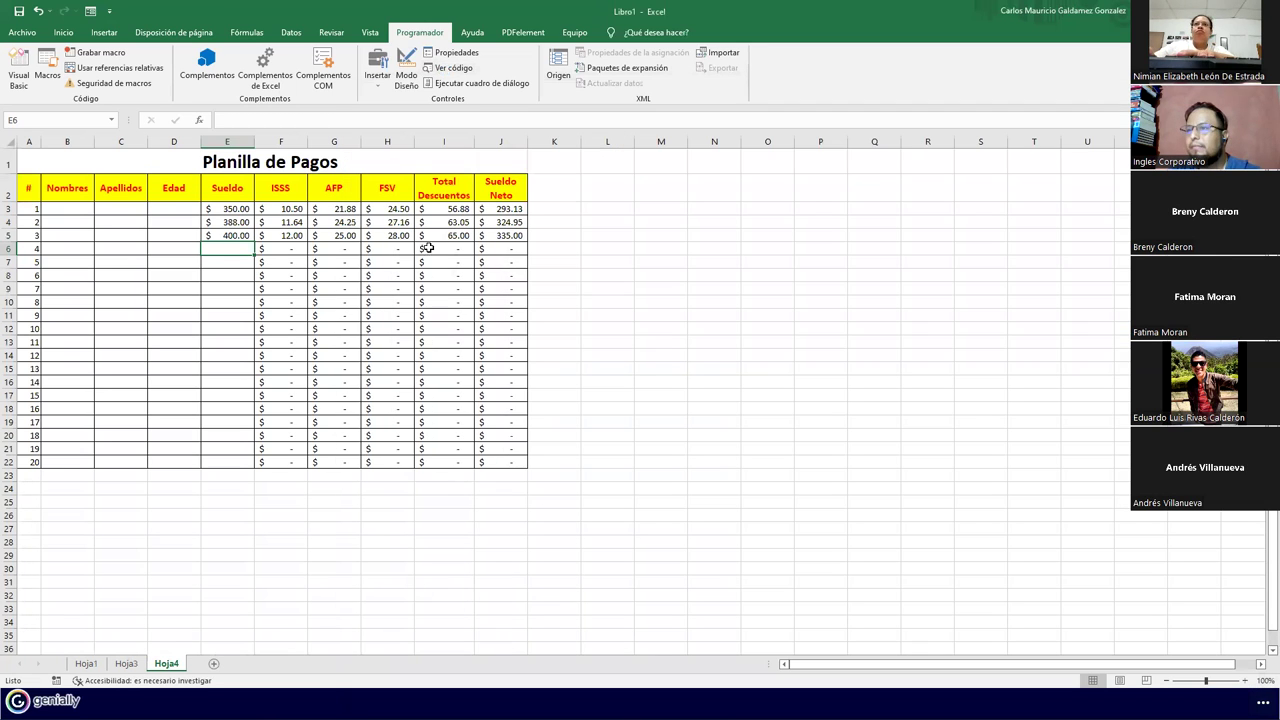
Open the Macro dialog and choose to edit the Grabacion2 macro's code
click(19, 76)
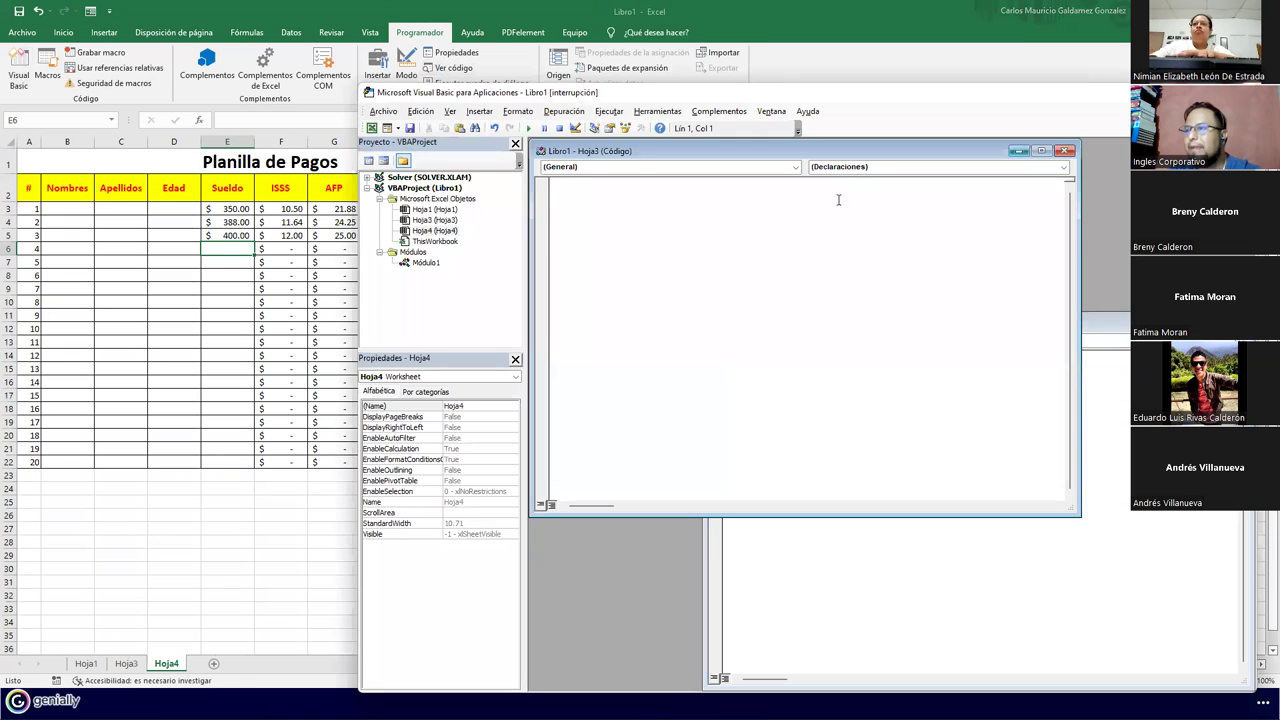
key(alt+F11)
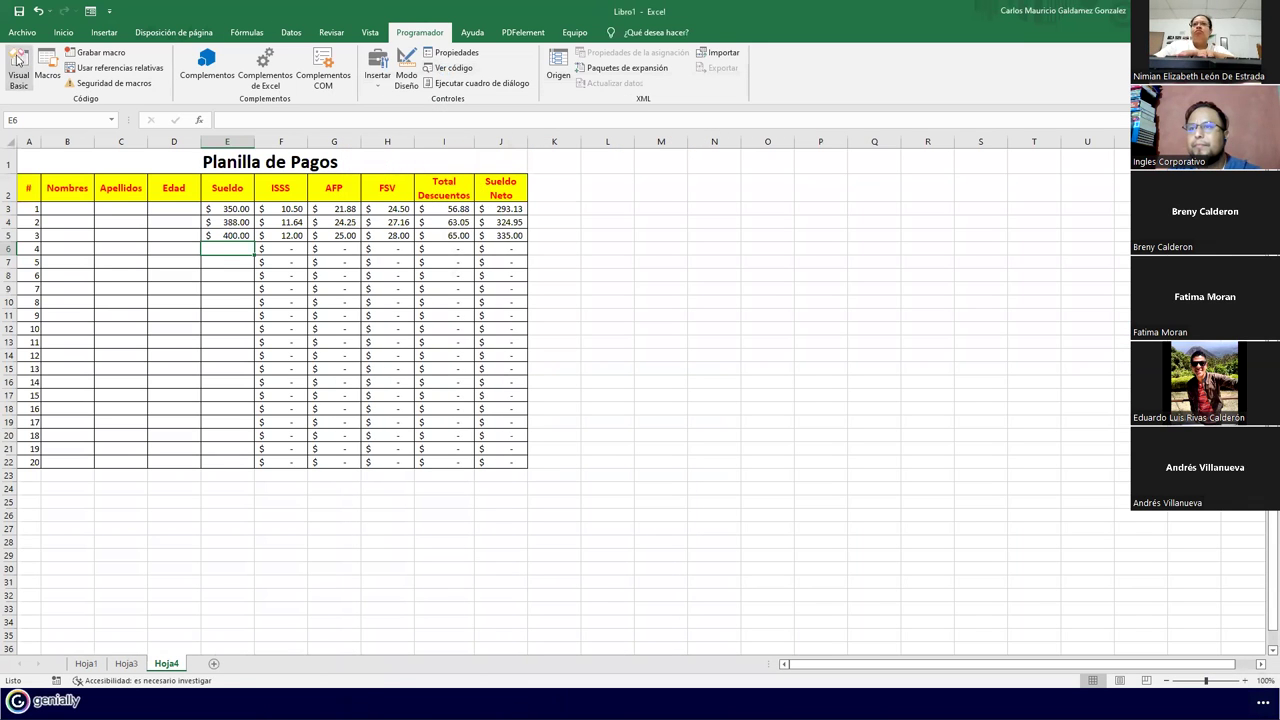
click(48, 75)
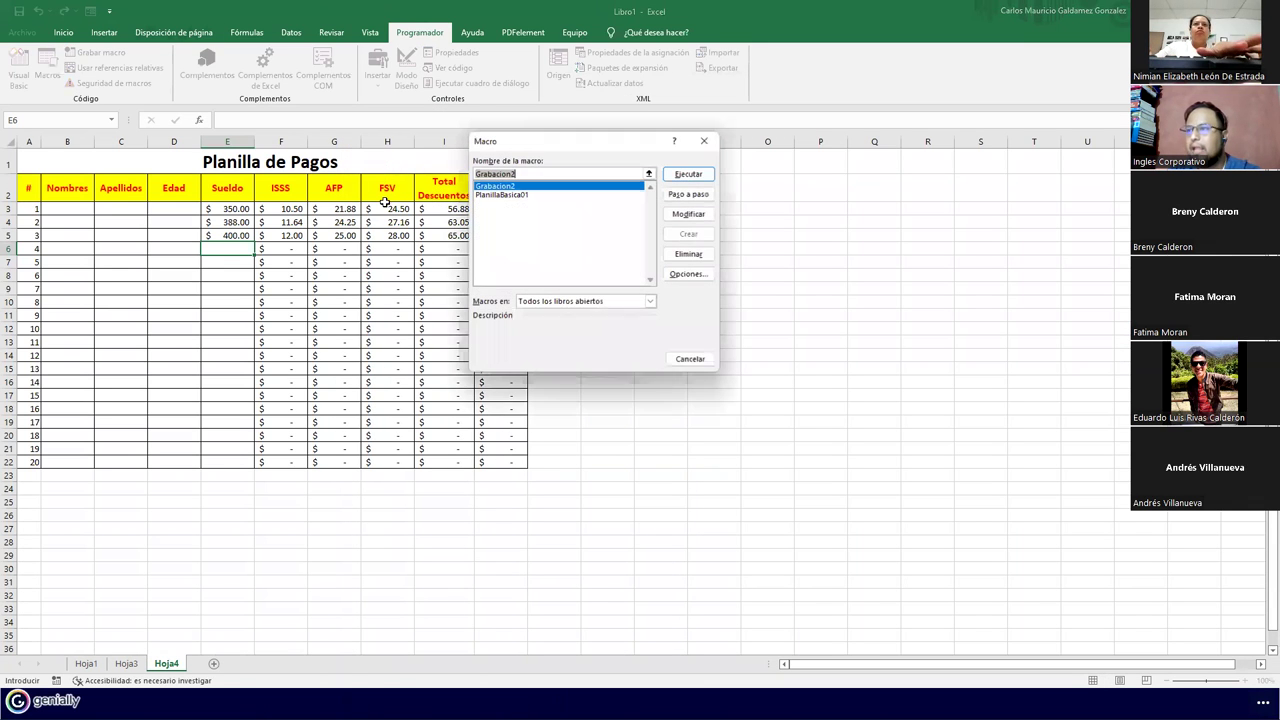
click(688, 213)
Scroll through the Grabacion2 code, close the Hoja3 code window, and return to Excel
scroll(641, 352, down, 2)
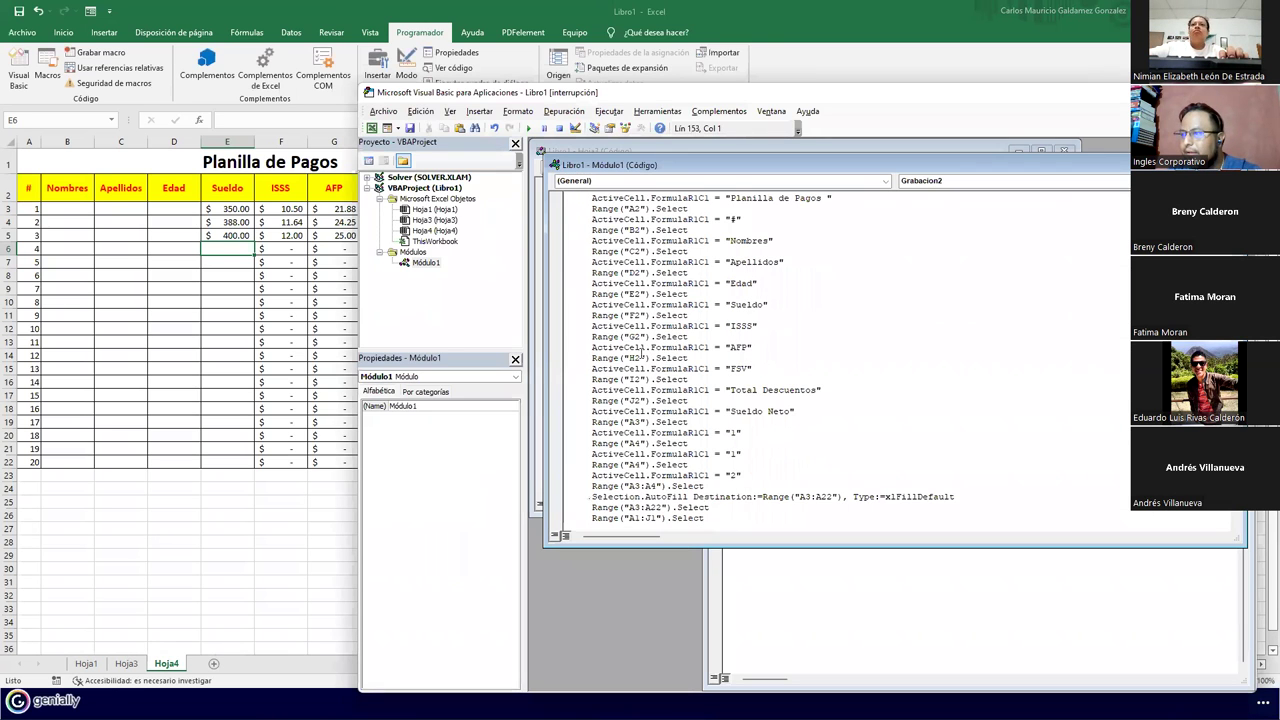
drag(597, 379, 688, 380)
scroll(693, 395, down, 10)
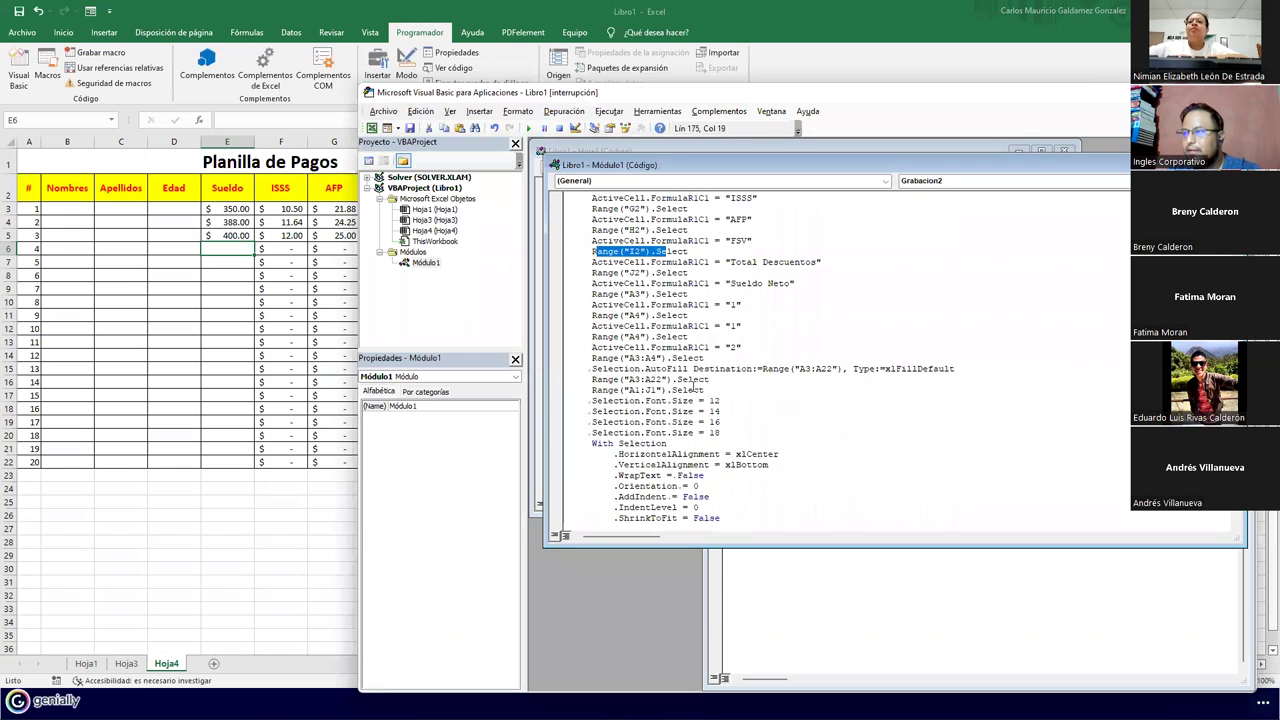
scroll(693, 395, down, 12)
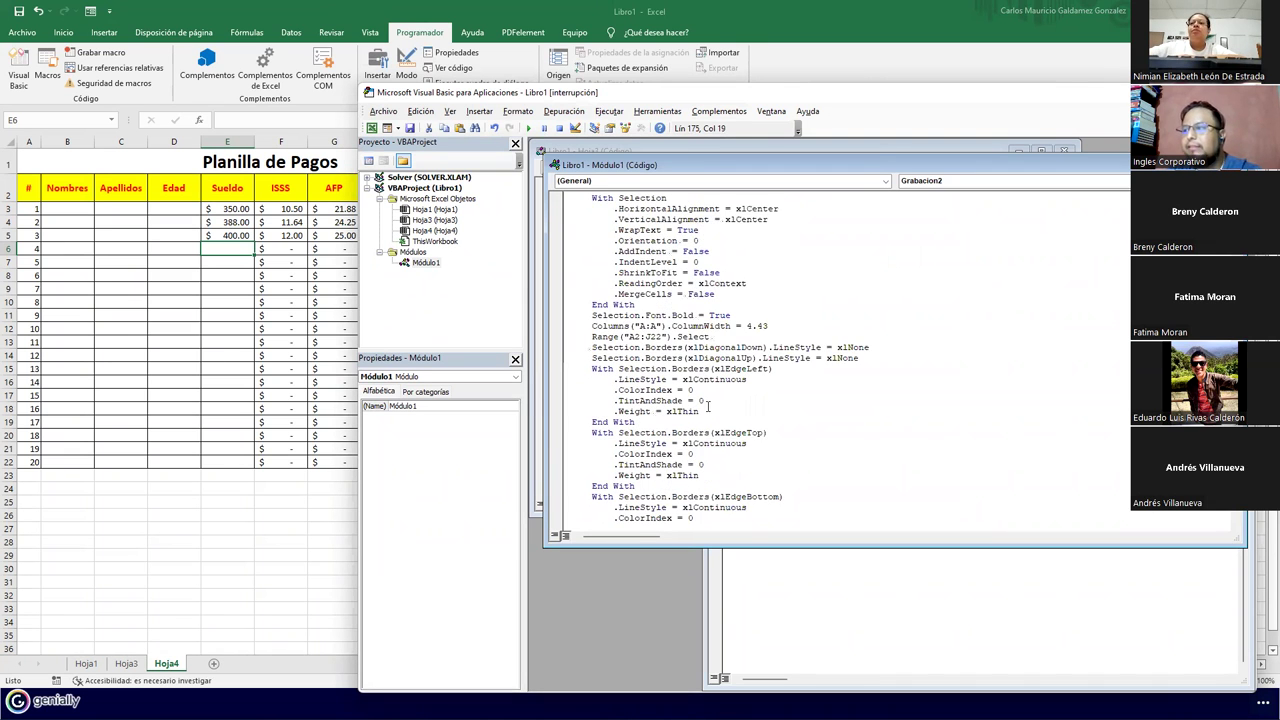
scroll(705, 400, down, 15)
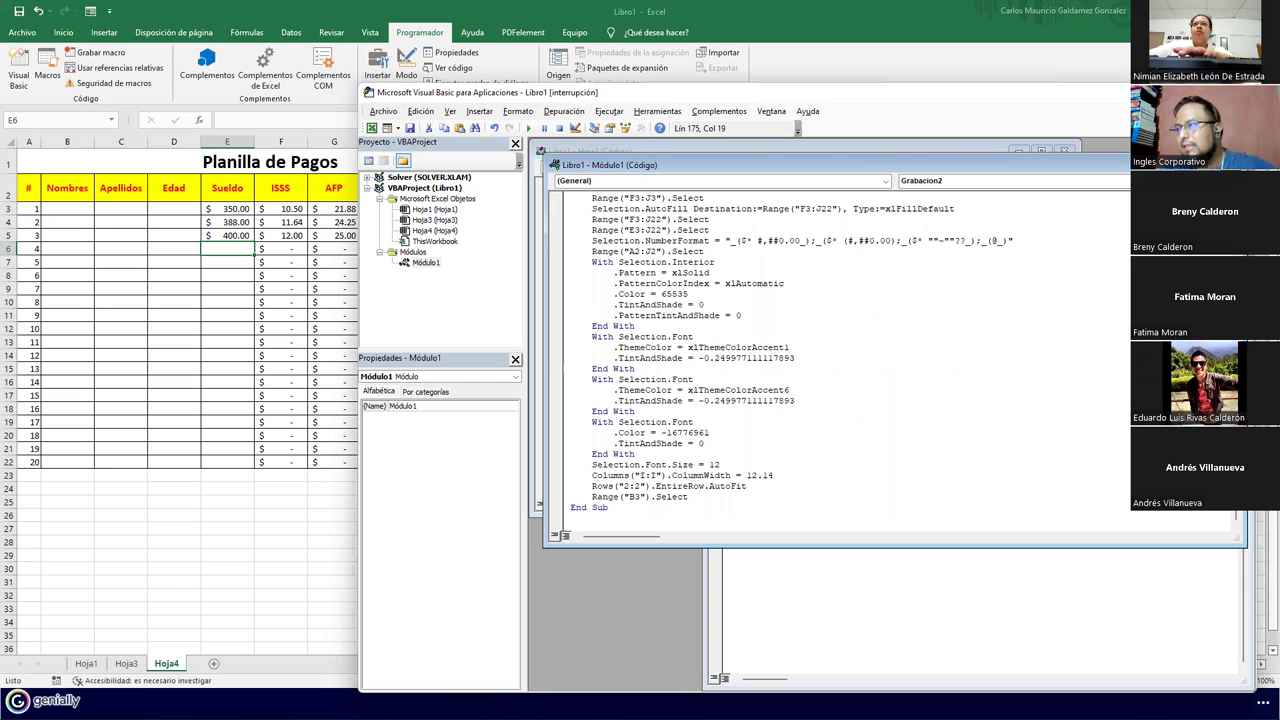
double_click(435, 219)
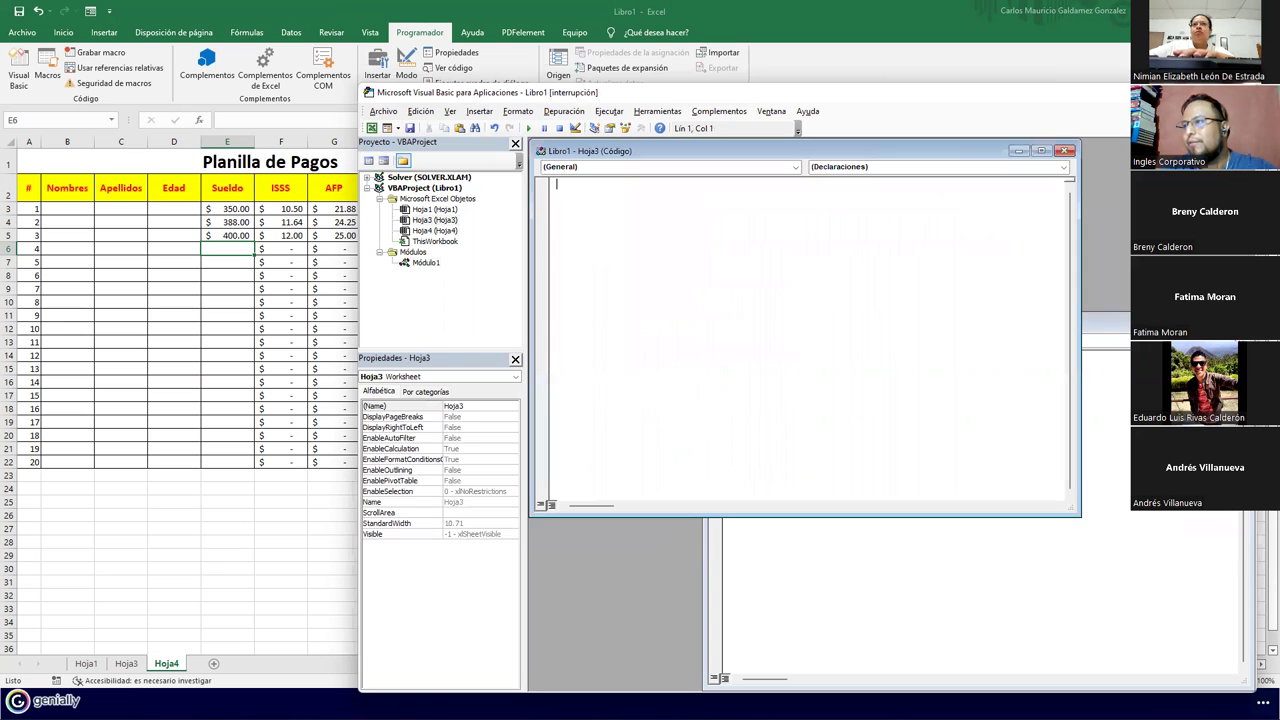
click(1067, 151)
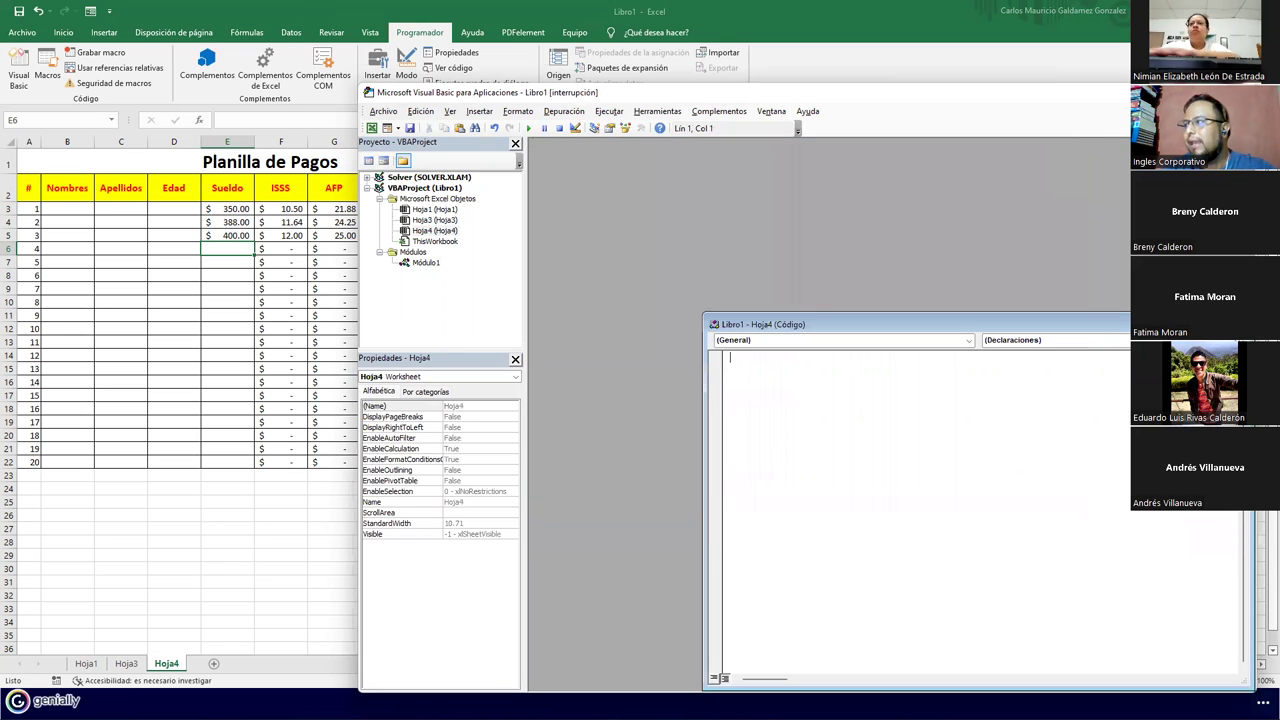
key(alt+F11)
Check cells F8, E11 and E27 on Hoja4, and add a new blank sheet
click(290, 276)
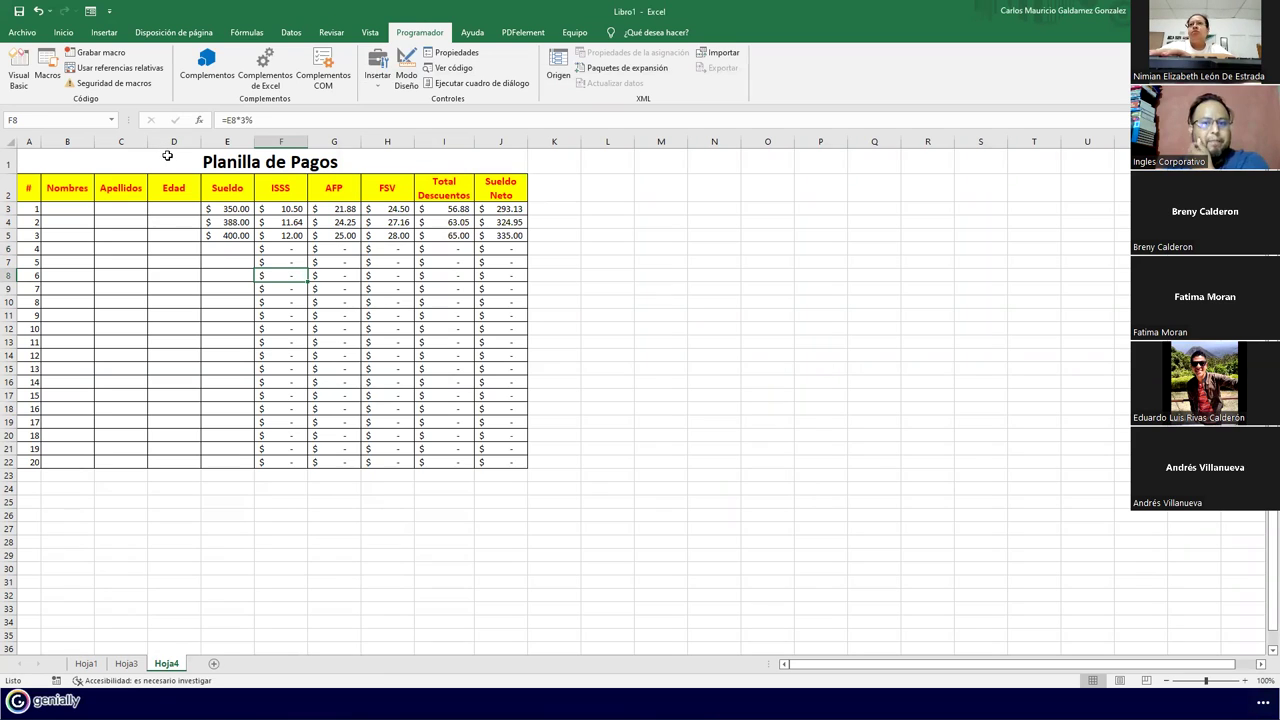
click(248, 316)
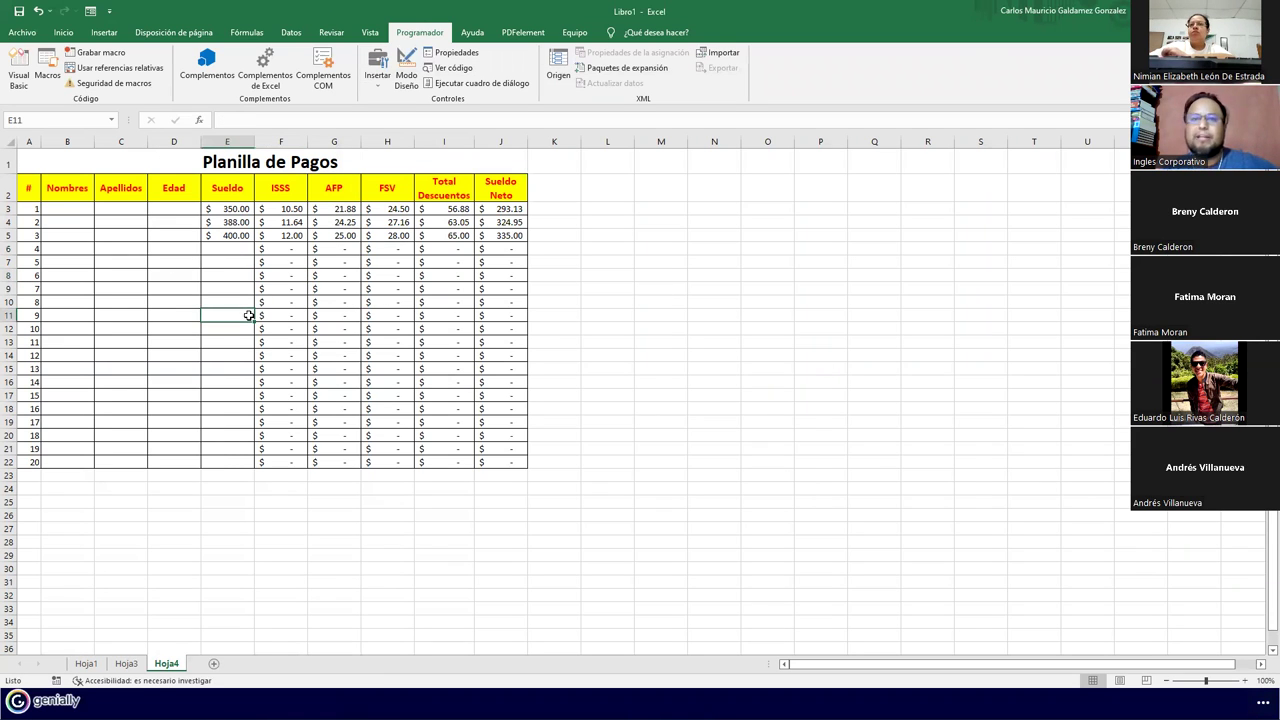
click(207, 526)
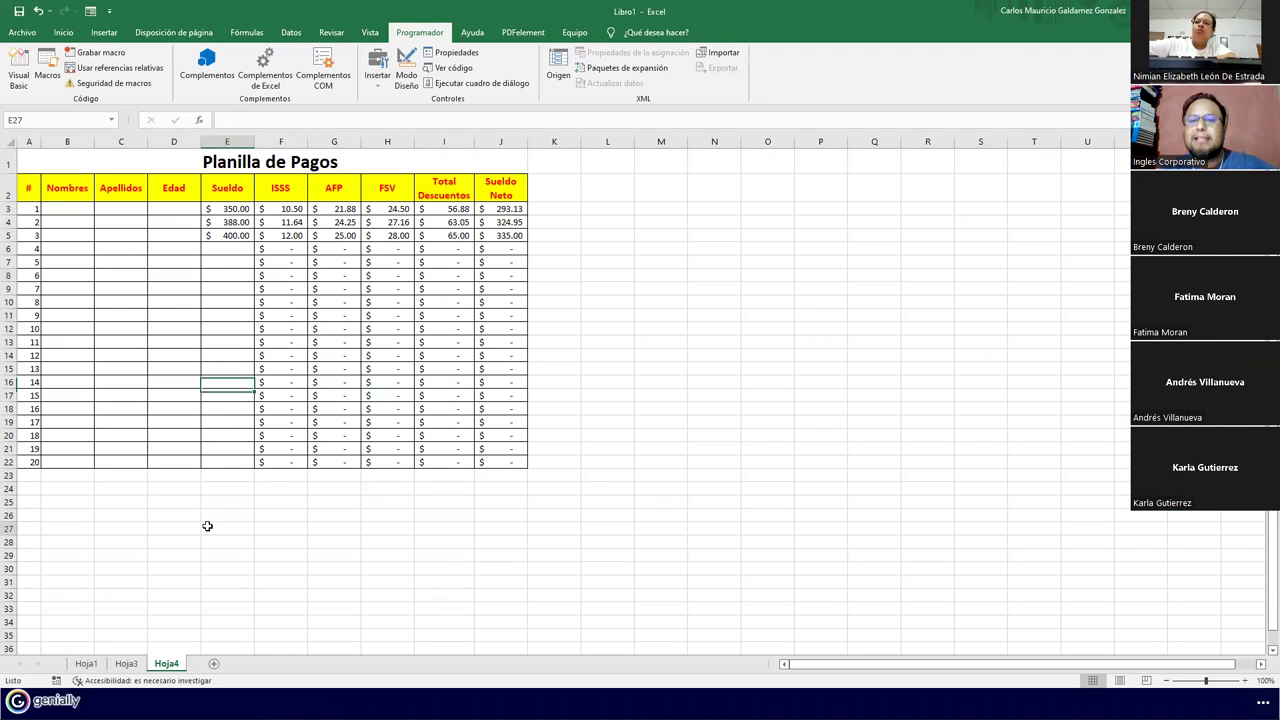
click(214, 664)
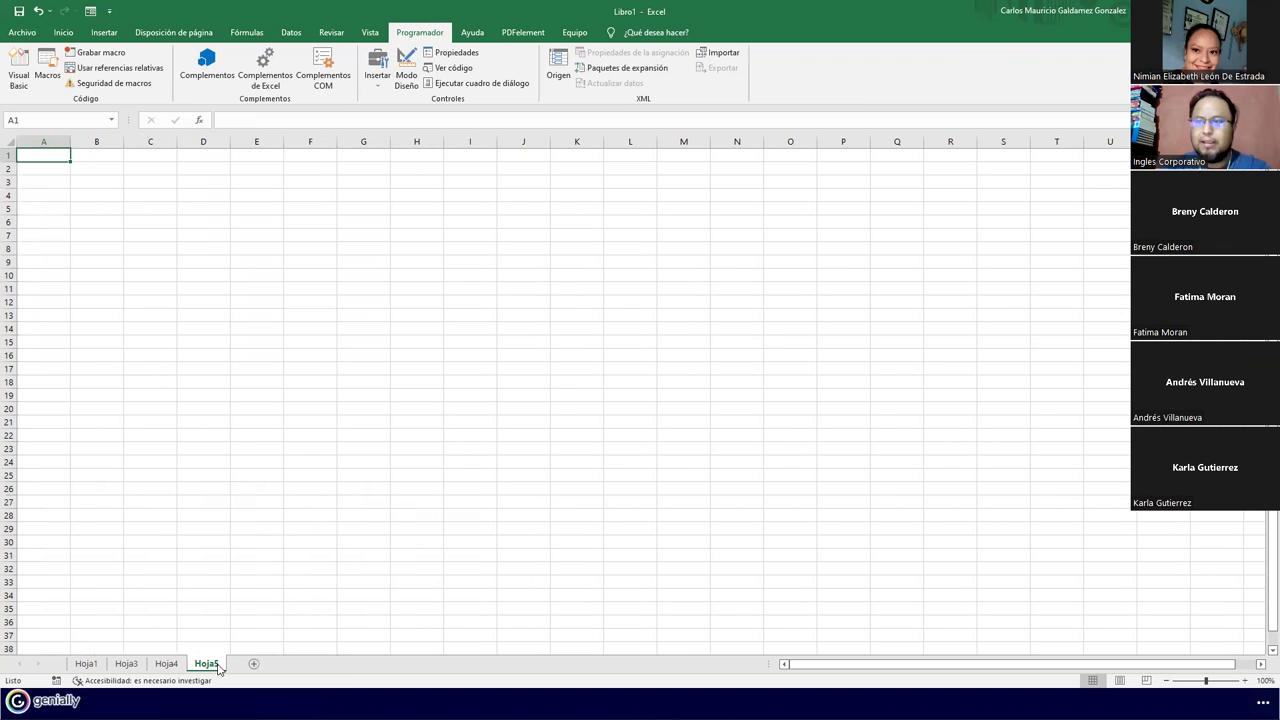
Type the title 'Macro de una Factura' in cell A1 of Hoja5
scroll(266, 391, up, 6)
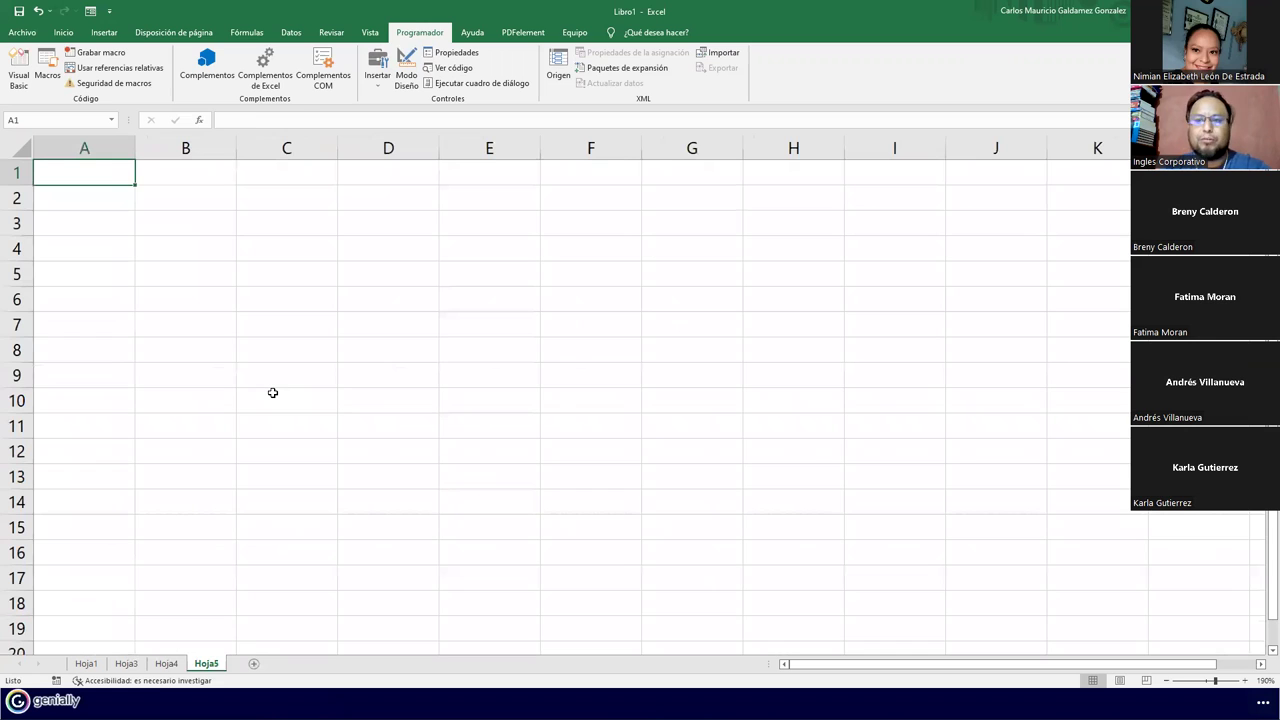
text(Macro)
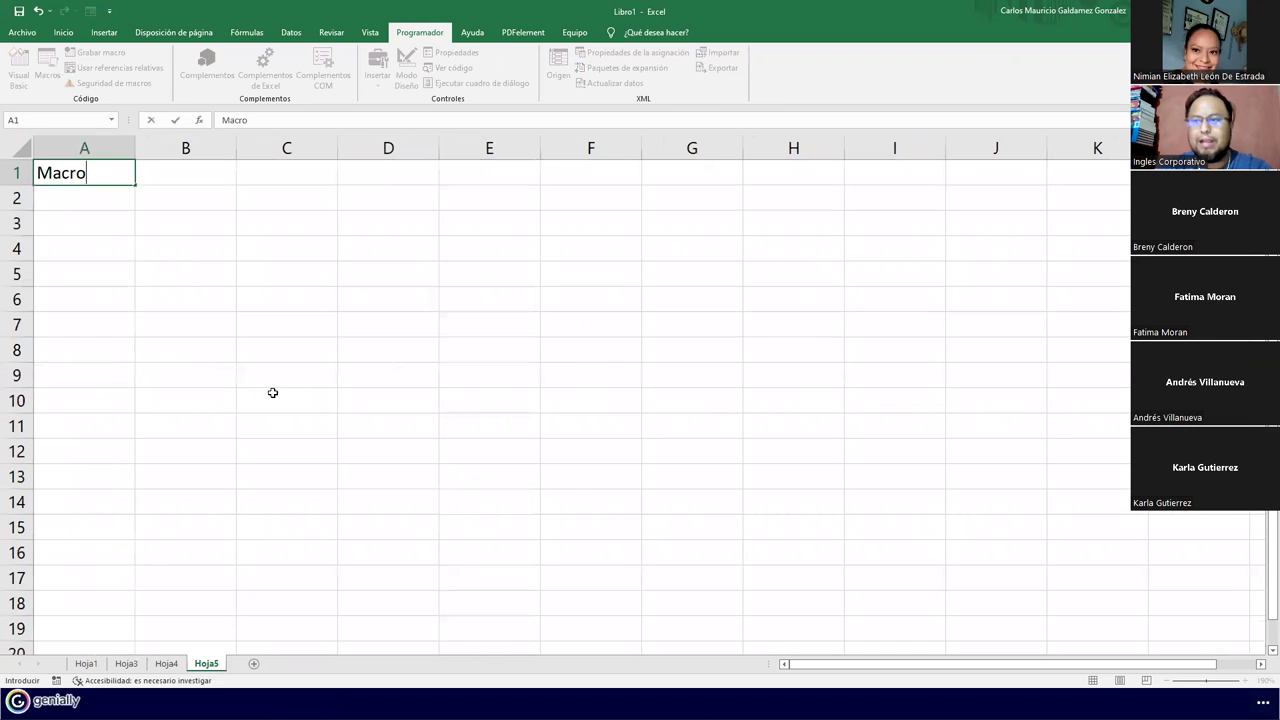
text( de una Factura)
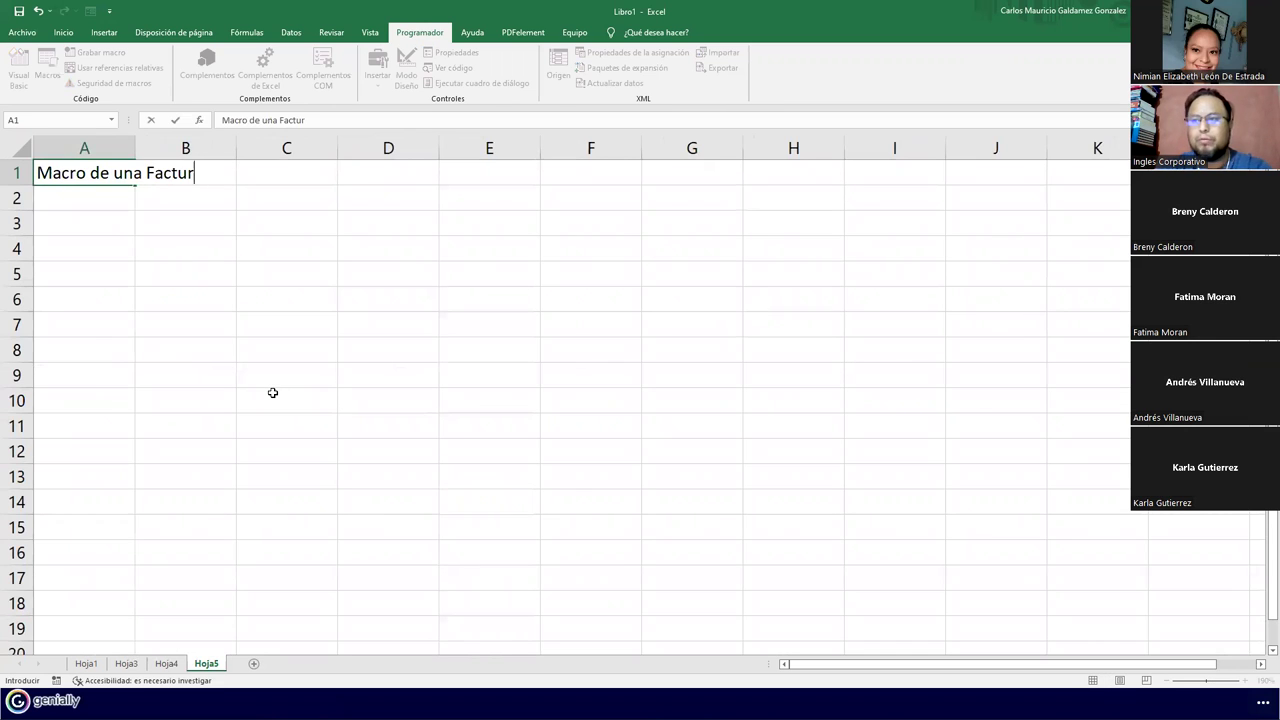
key(BackSpace)
key(BackSpace)
key(BackSpace)
key(BackSpace)
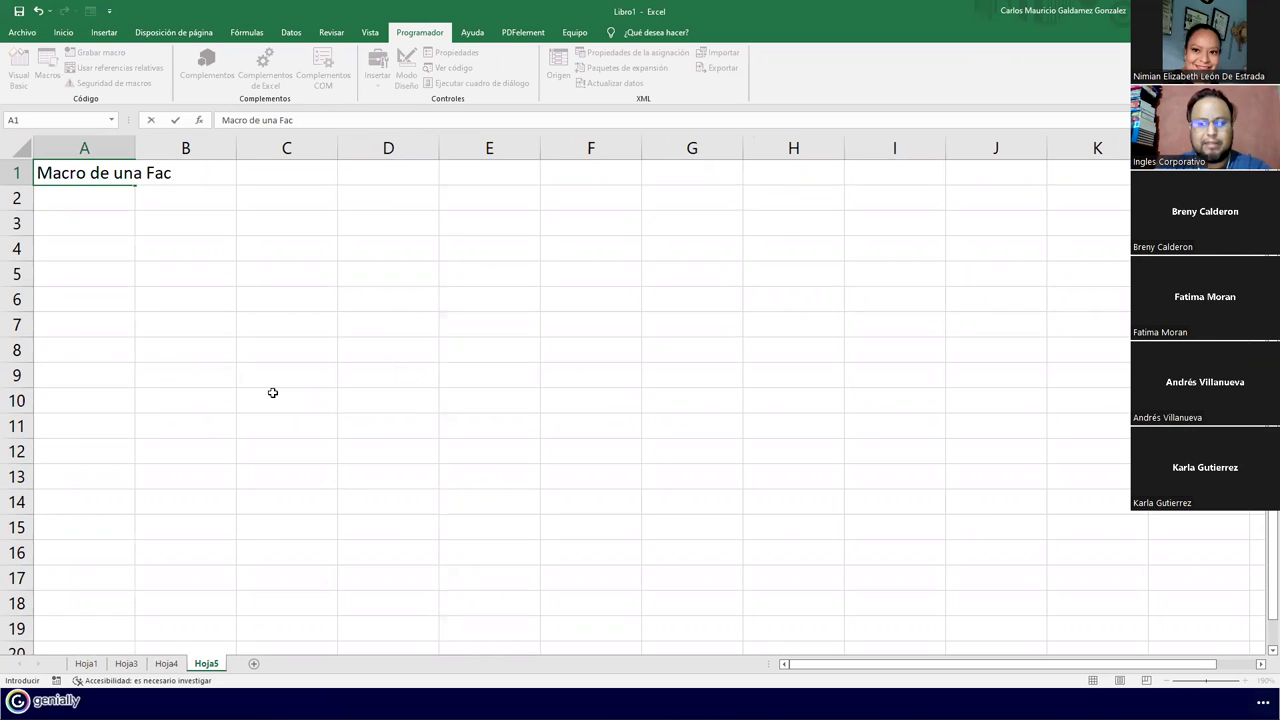
text(ctura)
key(BackSpace)
key(BackSpace)
text(tura)
key(Return)
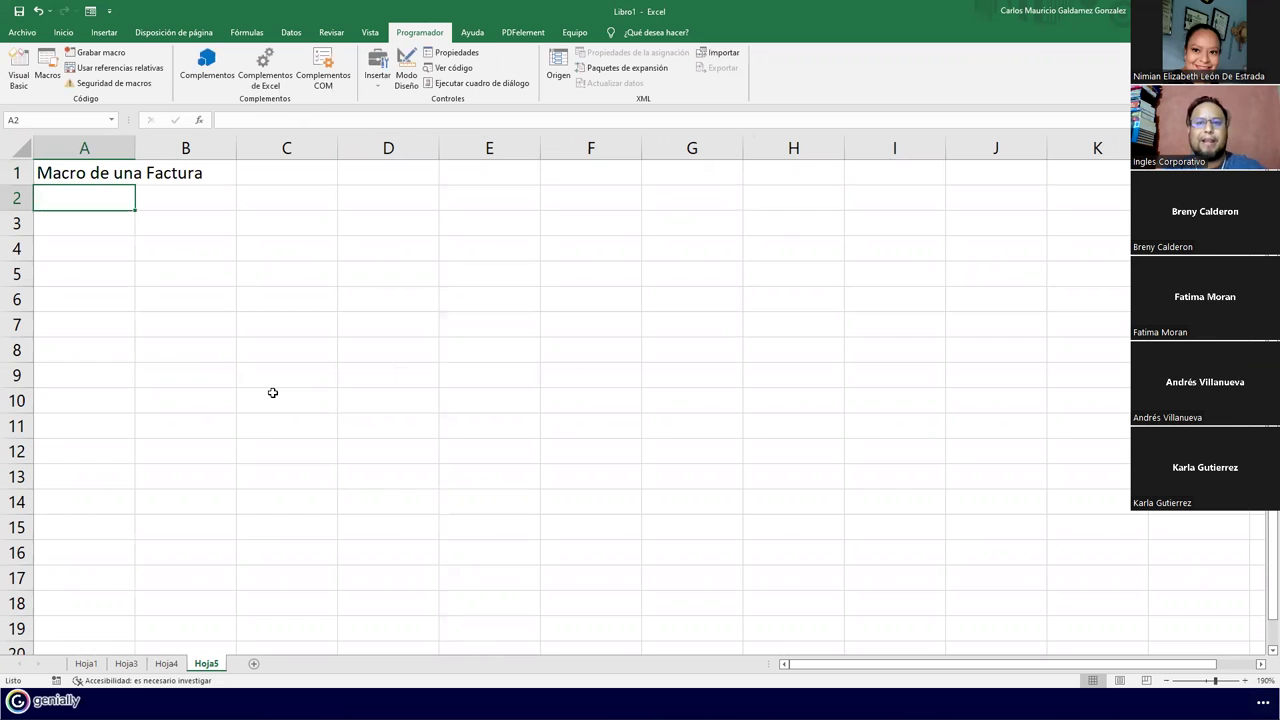
Switch to the presentation and advance to the Preguntas o consultas slide
ctrl+scroll(189, 343, up, 9)
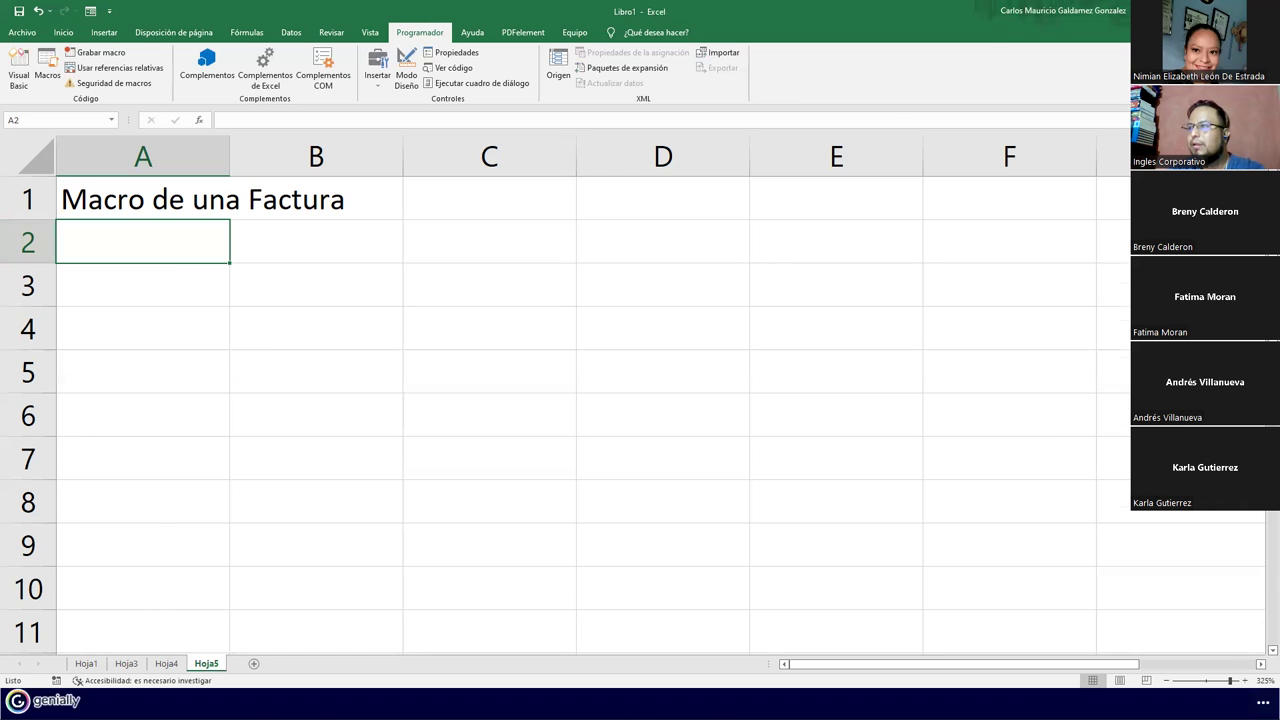
key(alt+Tab)
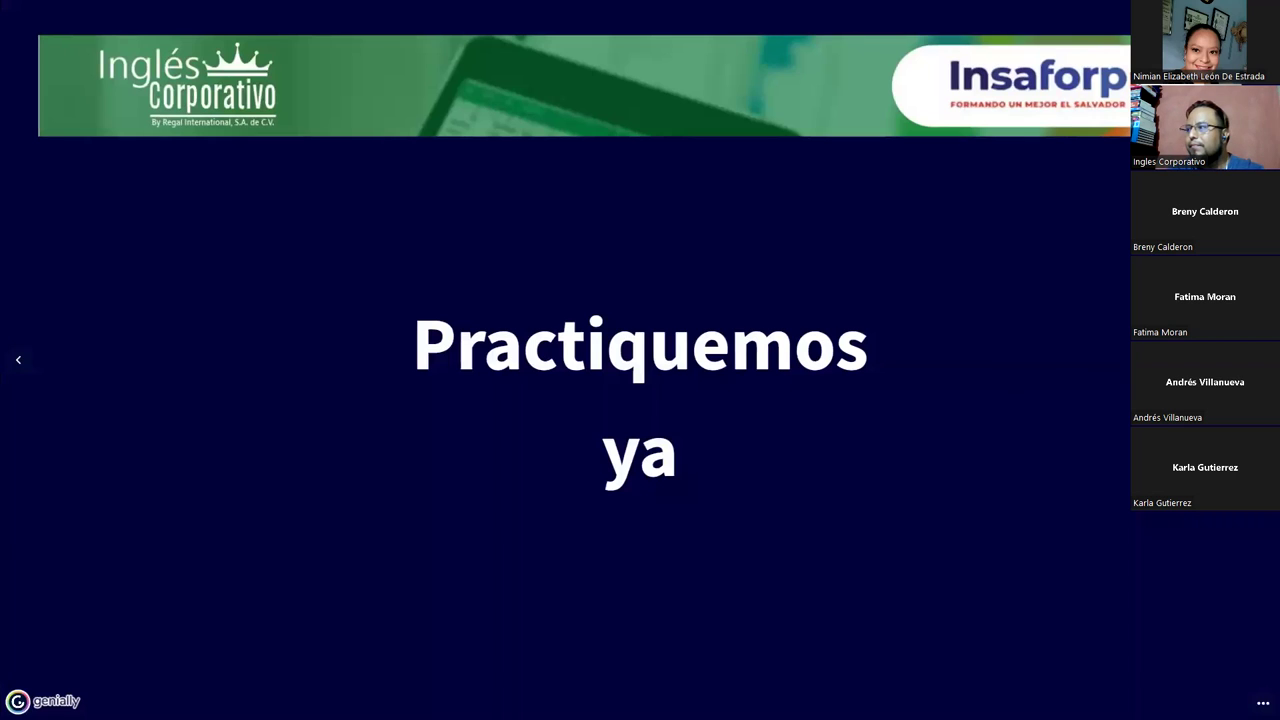
key(Right)
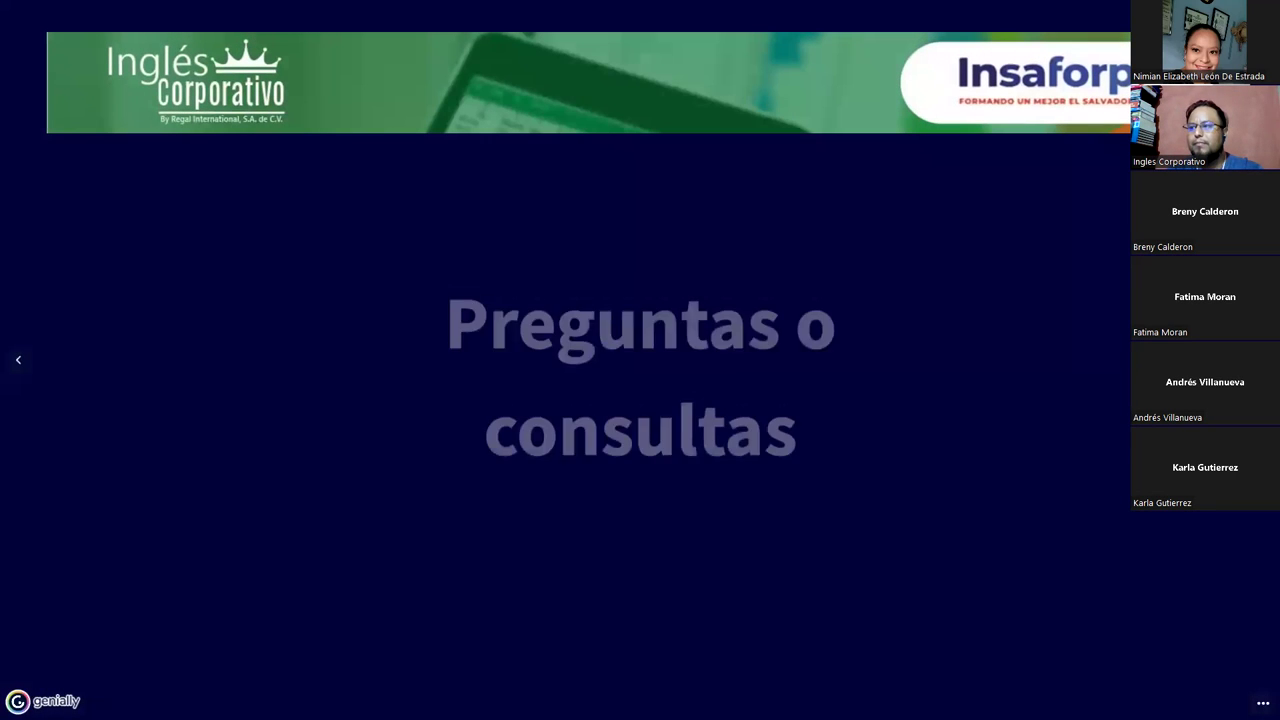